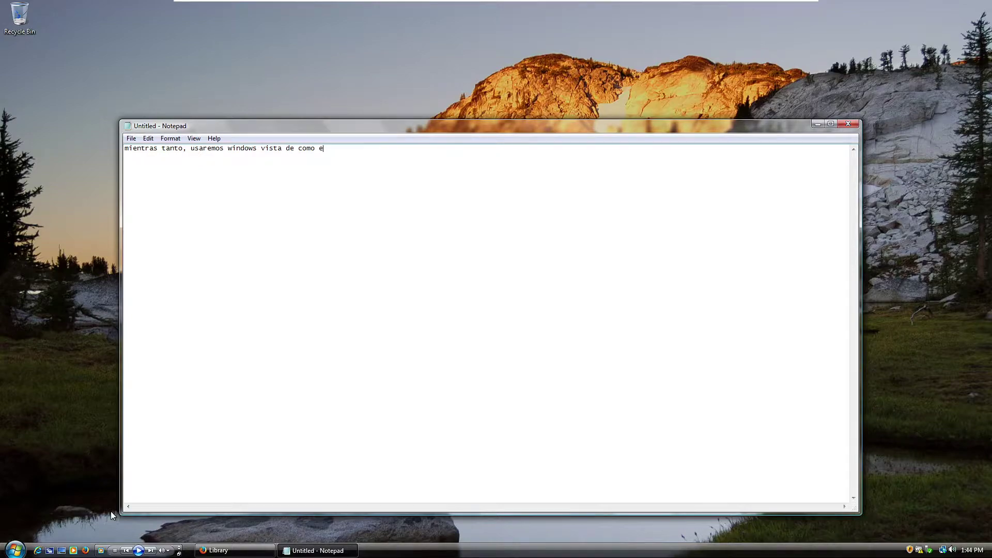
Step: Clear all the text in the untitled Notepad document and close it
key("ctrl+a")
key("BackSpace")
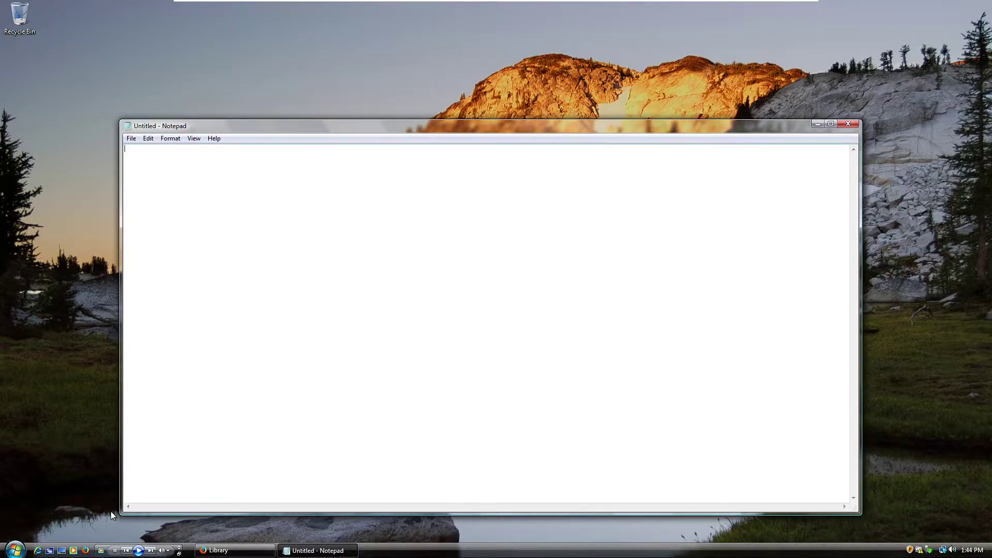
left_click(848, 124)
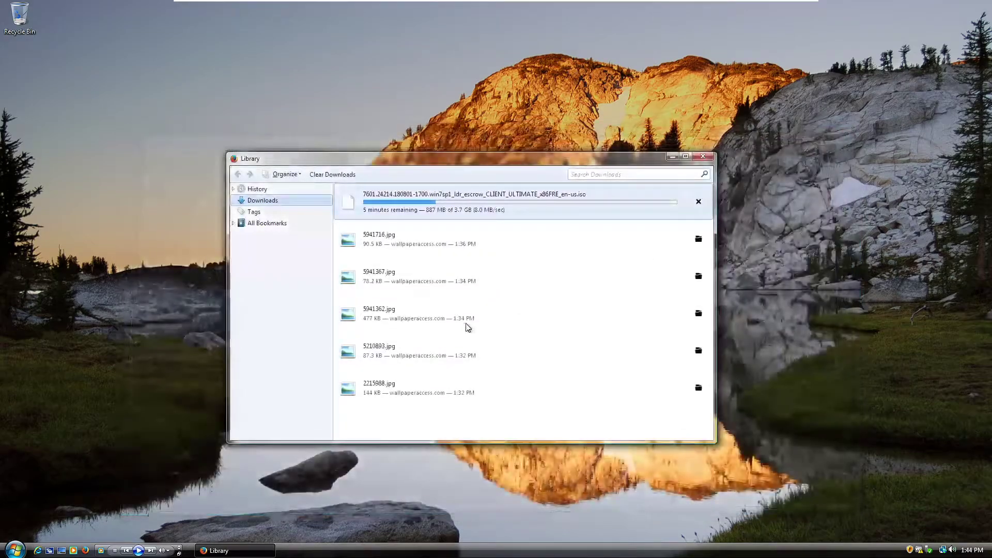
Step: Open Windows Defender, view its scan status page and close it
left_click(15, 549)
left_click(44, 515)
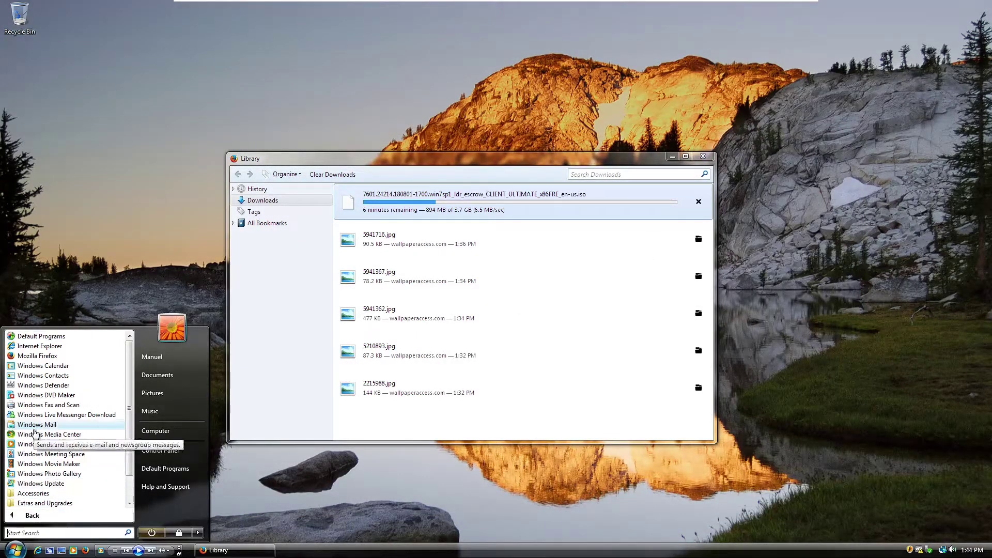
left_click(36, 385)
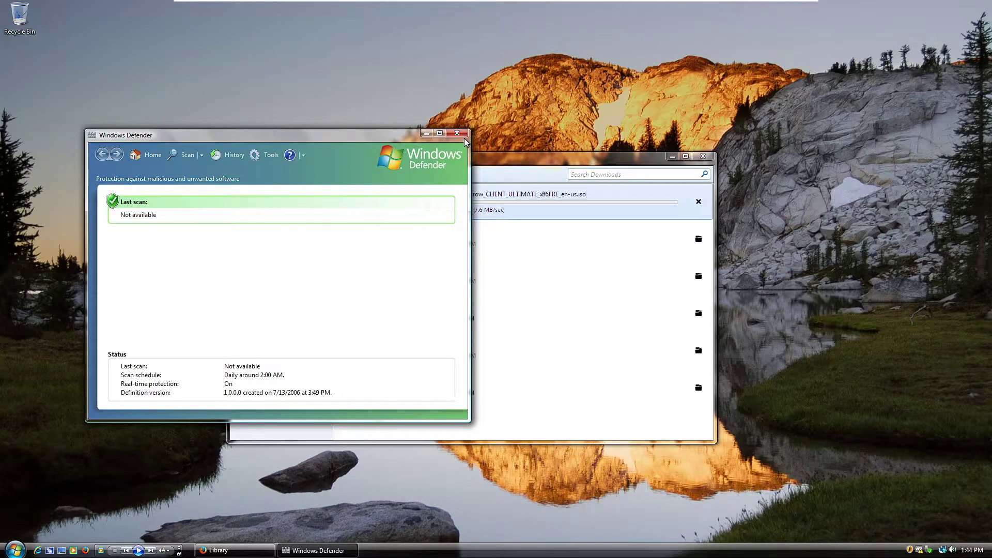
left_click(457, 134)
Step: Minimise the Library window, run winver to view the Windows version details, and close the version dialog
key("super")
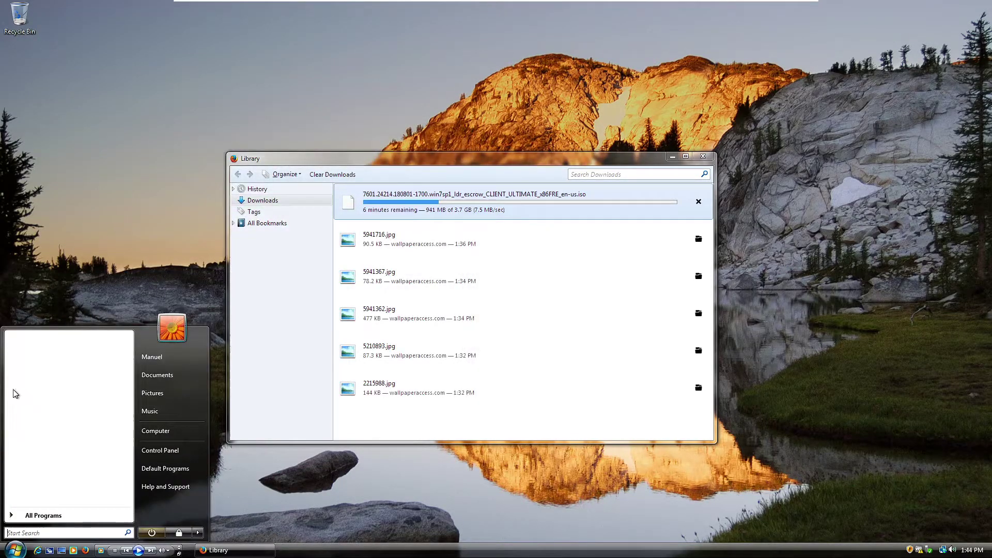
left_click(678, 158)
key("super")
type("wi")
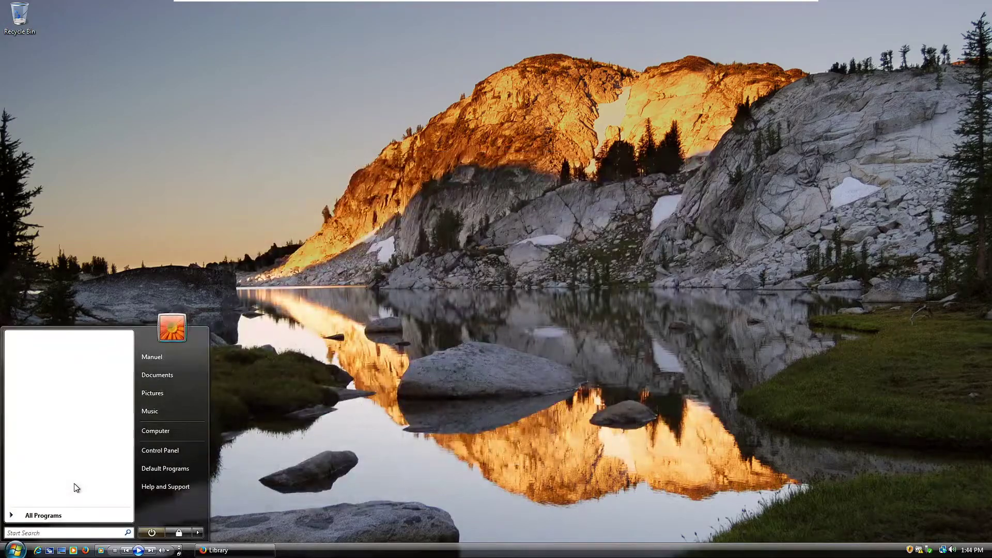
type("nver")
key("Return")
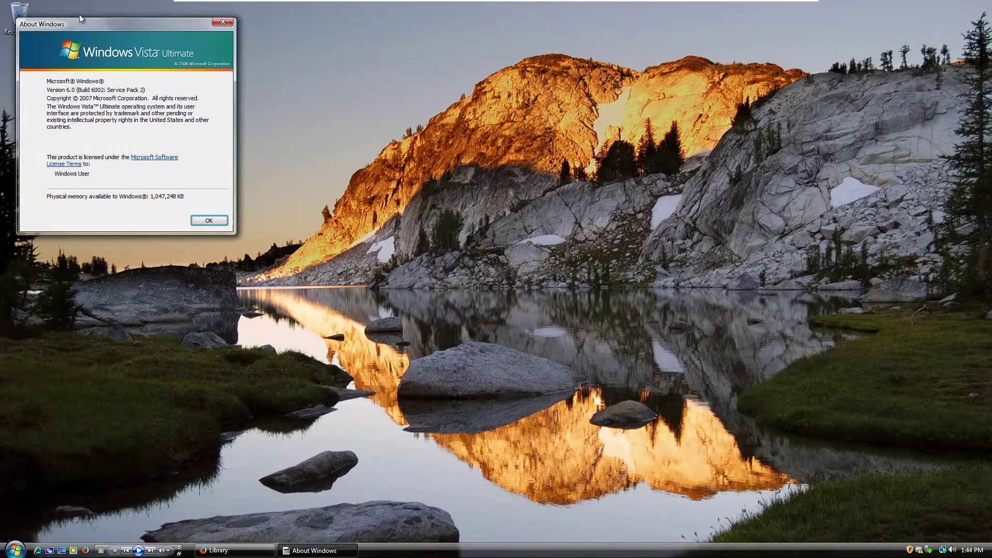
left_click_drag(125, 29, 827, 45)
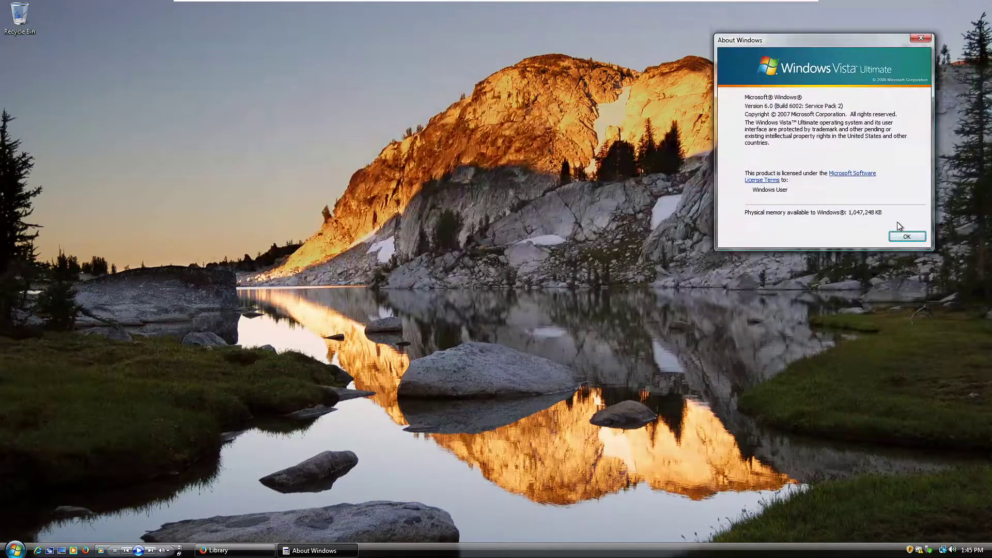
left_click(895, 235)
Step: Open the Welcome Center from the Accessories programs, view the computer overview and close it
left_click(14, 549)
left_click(31, 515)
scroll(41, 403, "down", 1)
left_click(33, 463)
scroll(31, 428, "down", 1)
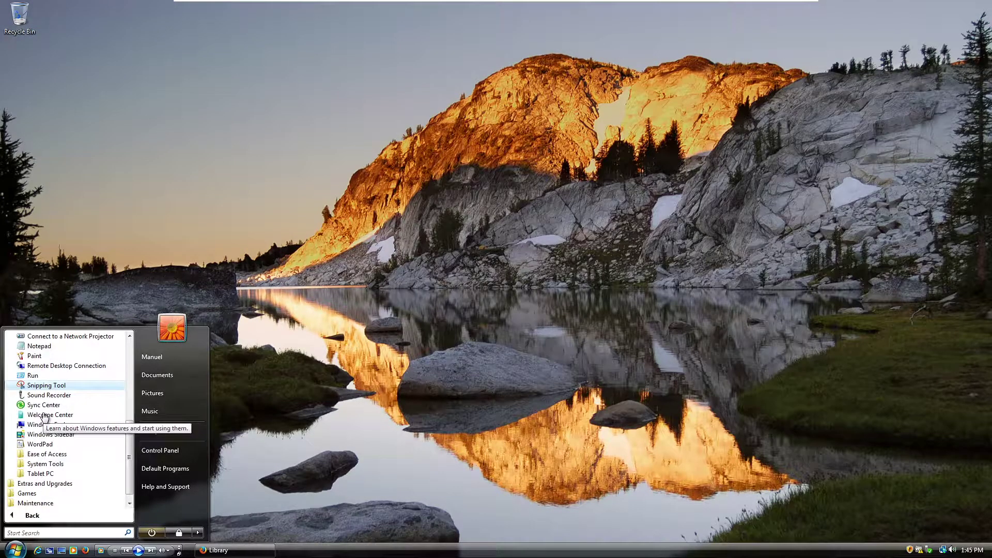
left_click(37, 420)
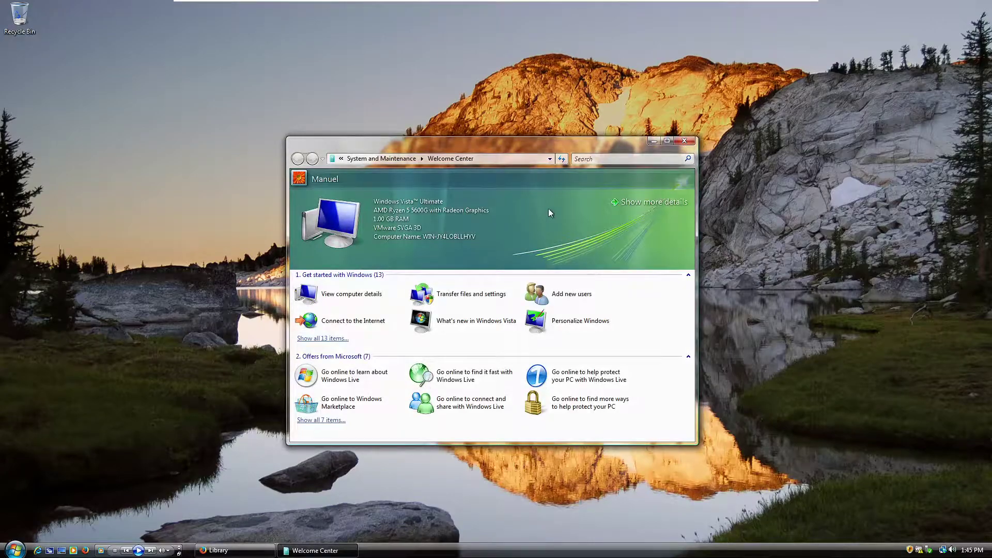
left_click(686, 143)
Step: Open Windows Movie Maker, view its About information, and close the About dialog
left_click(14, 549)
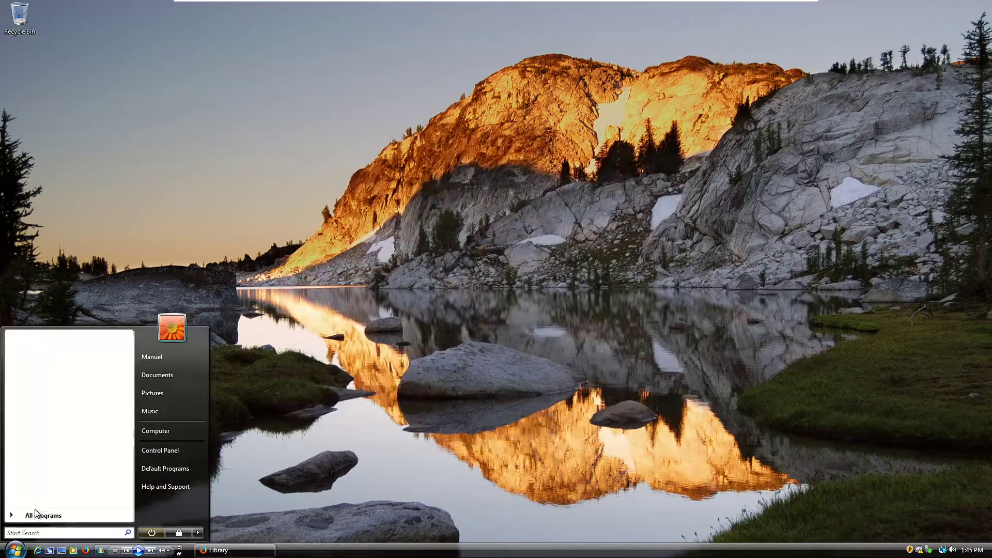
left_click(32, 512)
left_click(42, 434)
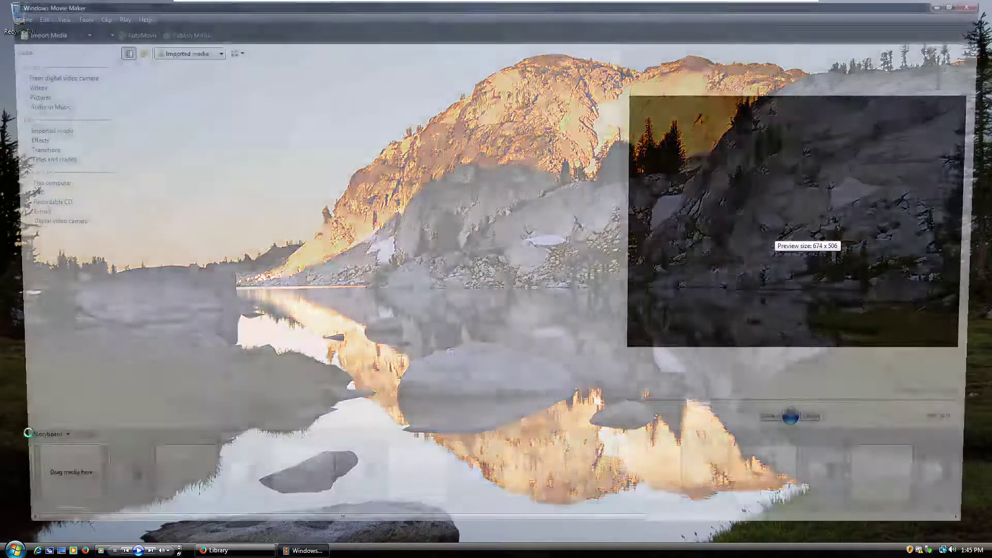
left_click(136, 17)
left_click(139, 69)
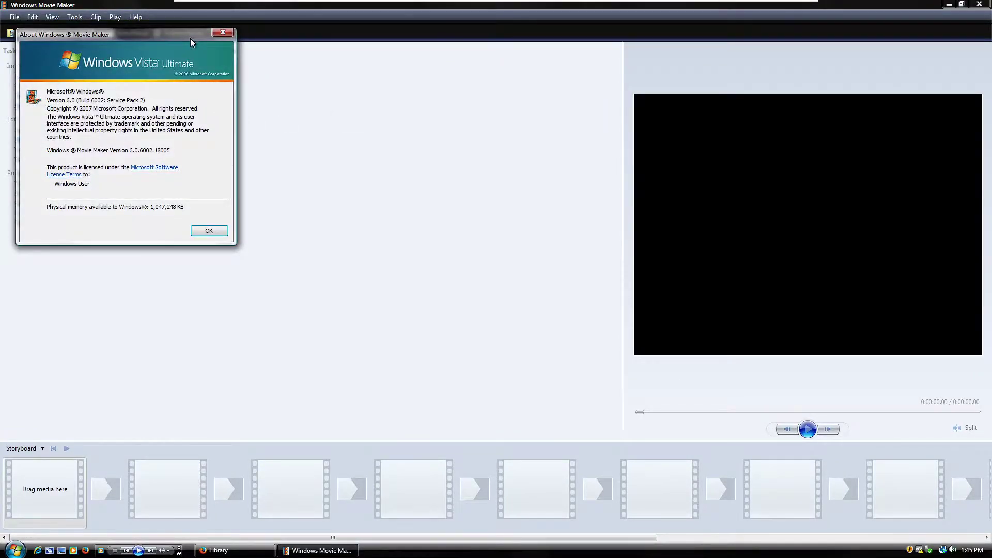
left_click_drag(190, 36, 342, 171)
left_click(360, 366)
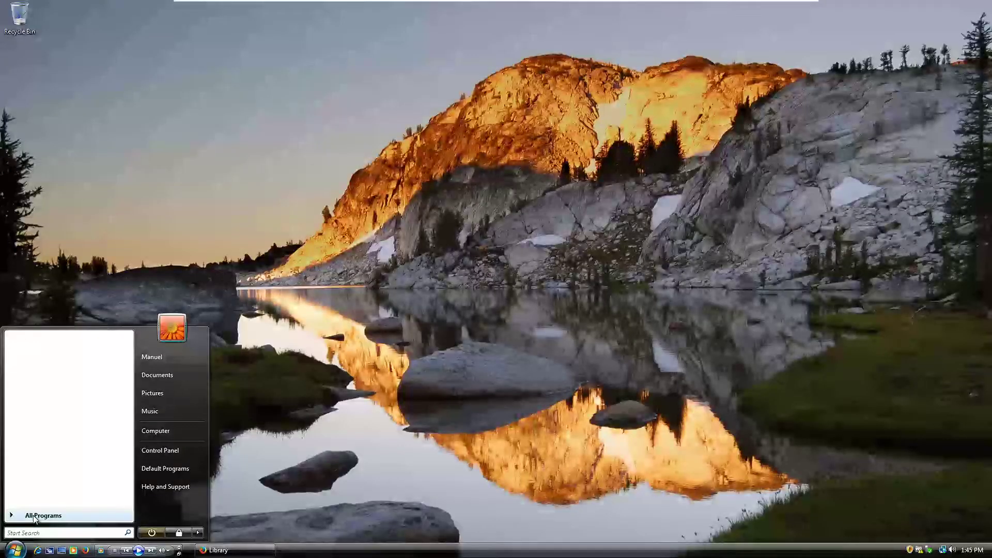
Step: Leave the virtual machine briefly for the host's Edge browser, and open and close Windows Media Center in the guest
left_click(31, 515)
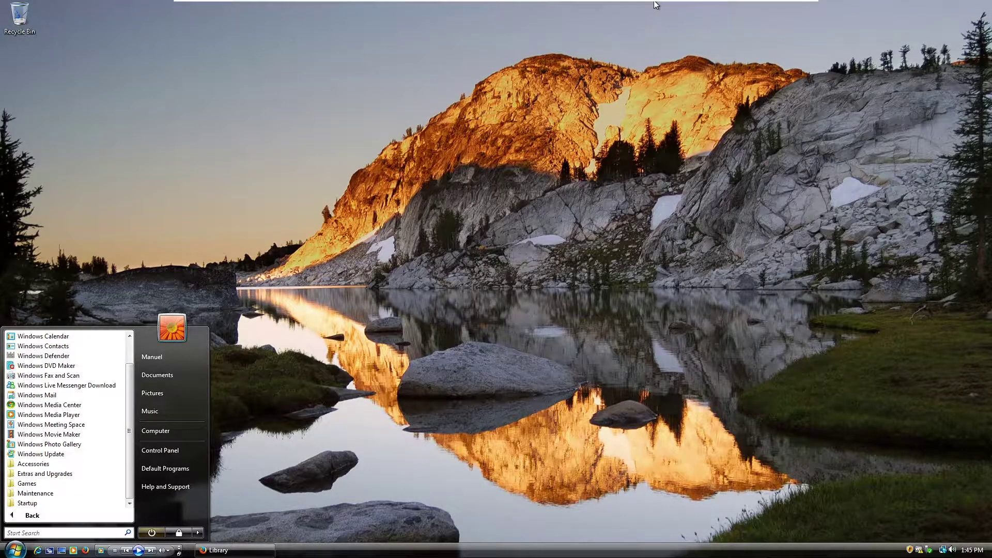
left_click(791, 8)
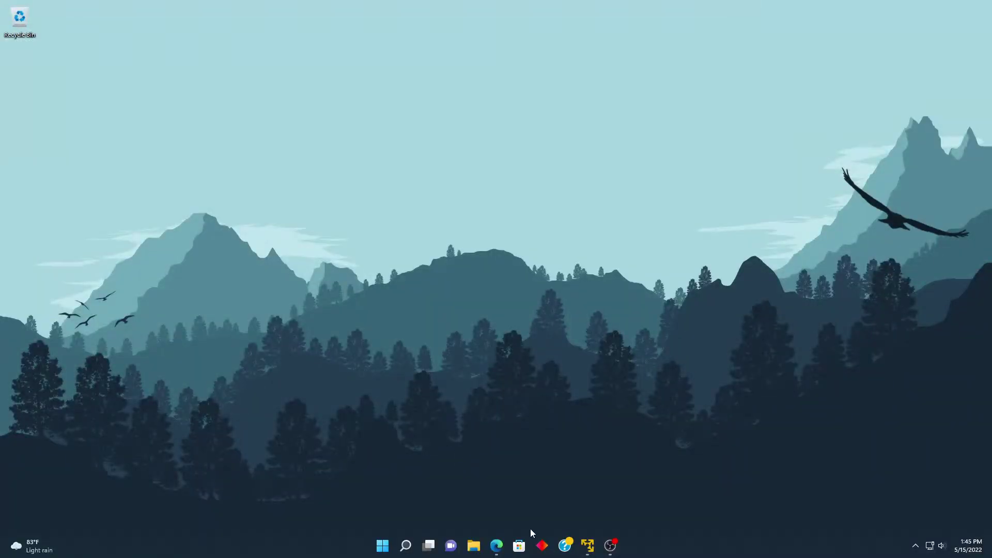
left_click(496, 542)
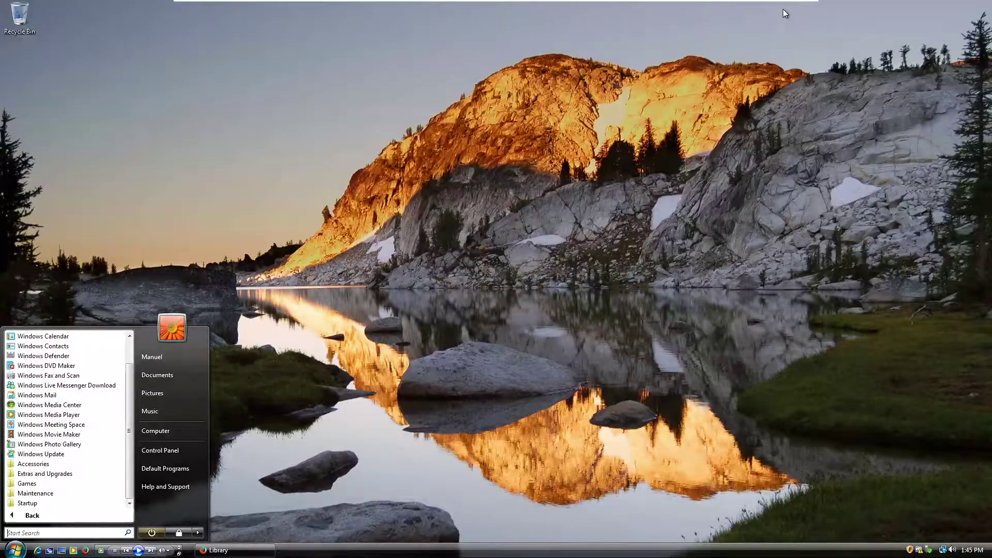
left_click(20, 405)
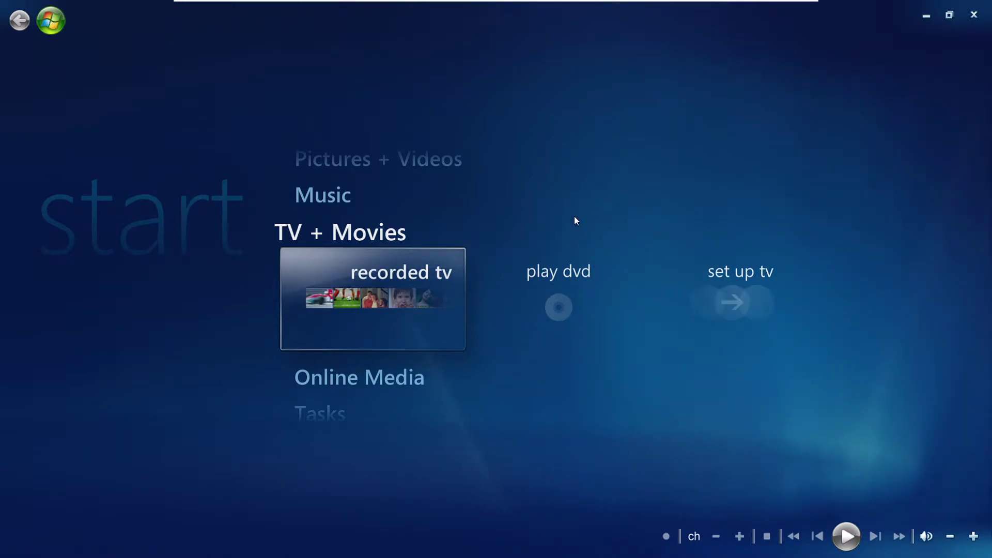
left_click(974, 15)
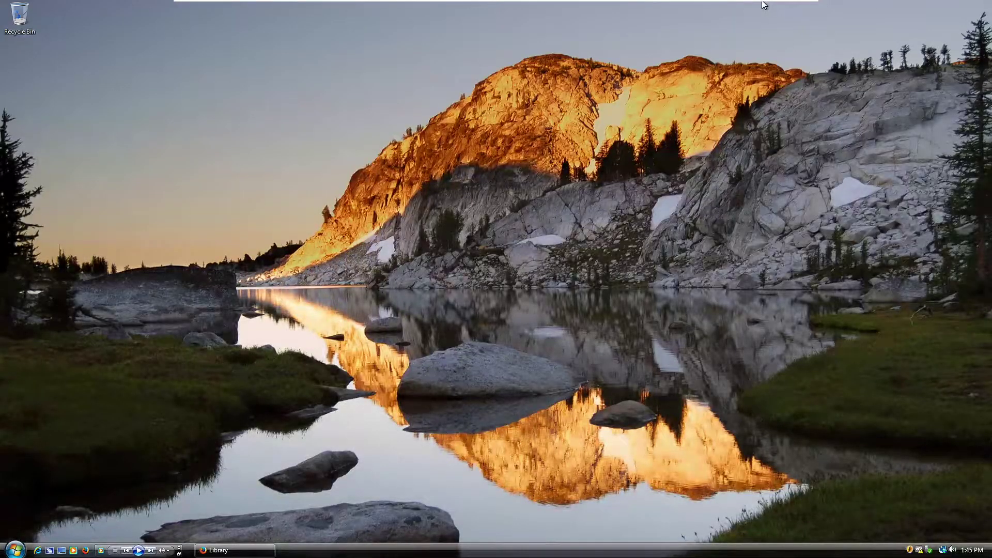
Step: Minimise the host's browser window showing YouTube and return the Windows Vista virtual machine to full screen
left_click(791, 6)
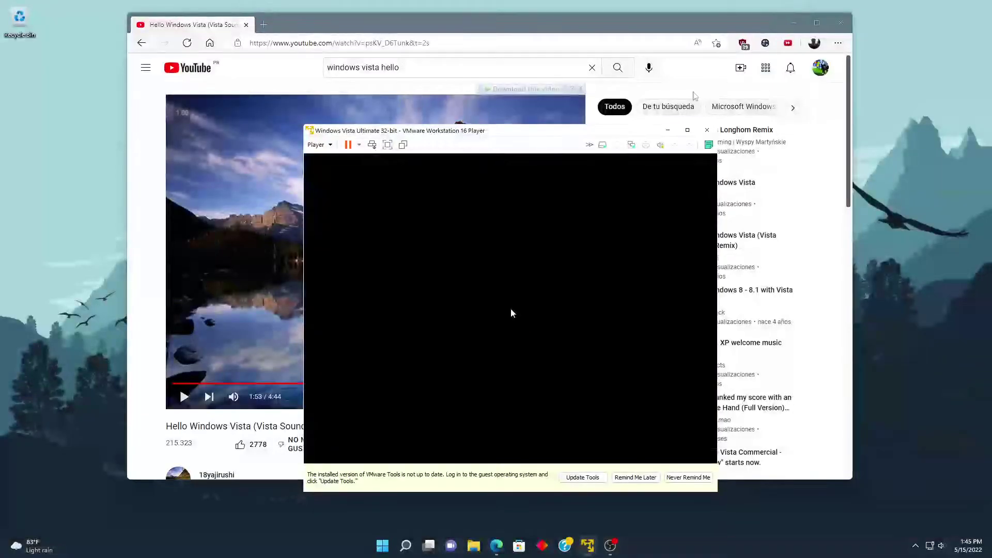
left_click(793, 23)
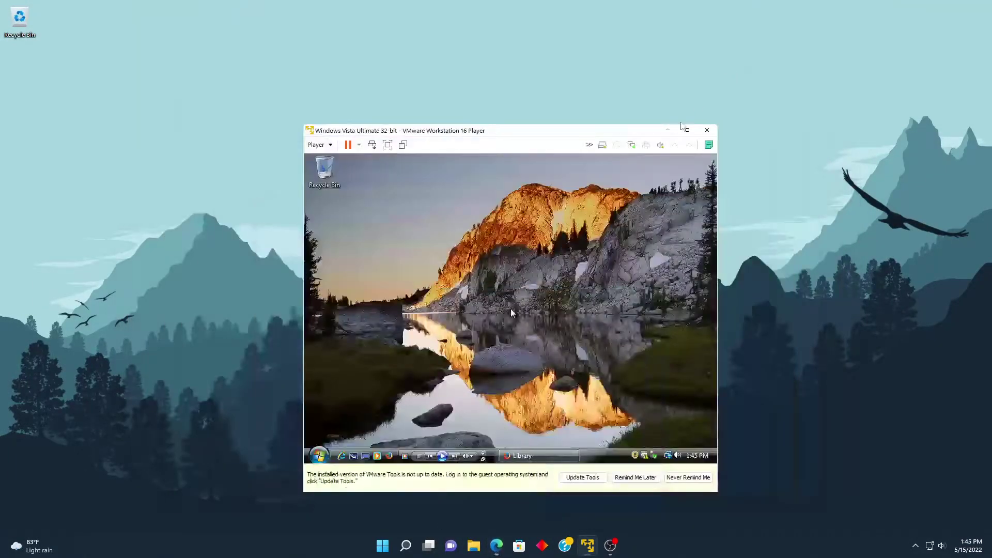
left_click(387, 145)
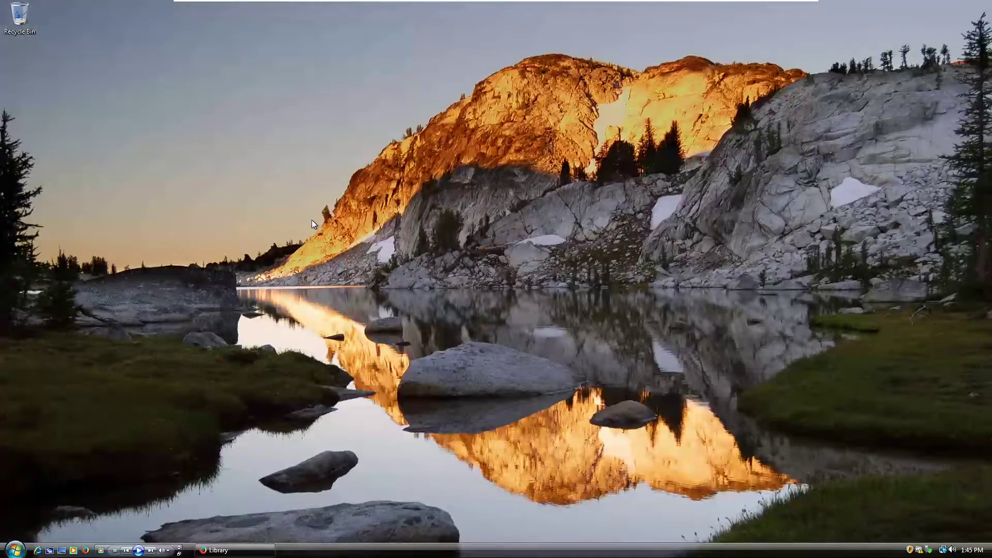
Step: Check the Windows 7 ISO download progress in the Firefox Library, centre that window and minimise it
left_click(234, 551)
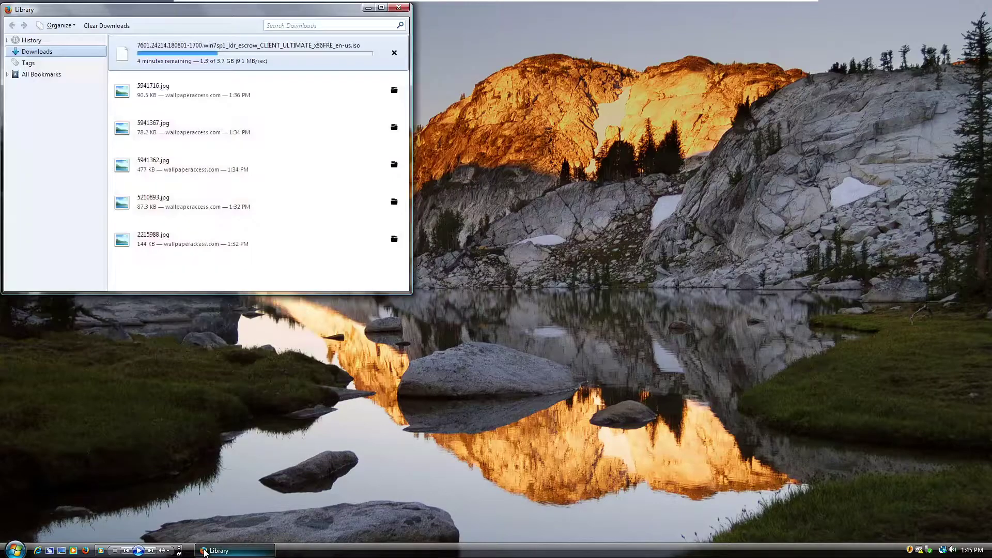
left_click_drag(100, 5, 462, 136)
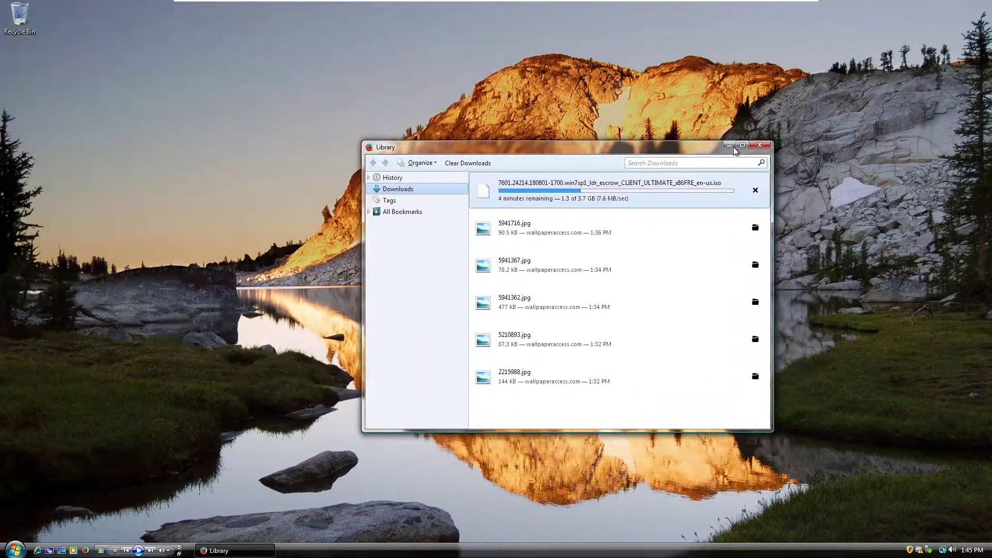
left_click(733, 140)
Step: Launch Minesweeper from the Games folder, move it towards the screen centre, uncover a tile mid-board and close the game
key("super")
left_click(43, 515)
scroll(46, 429, "down", 5)
left_click(35, 483)
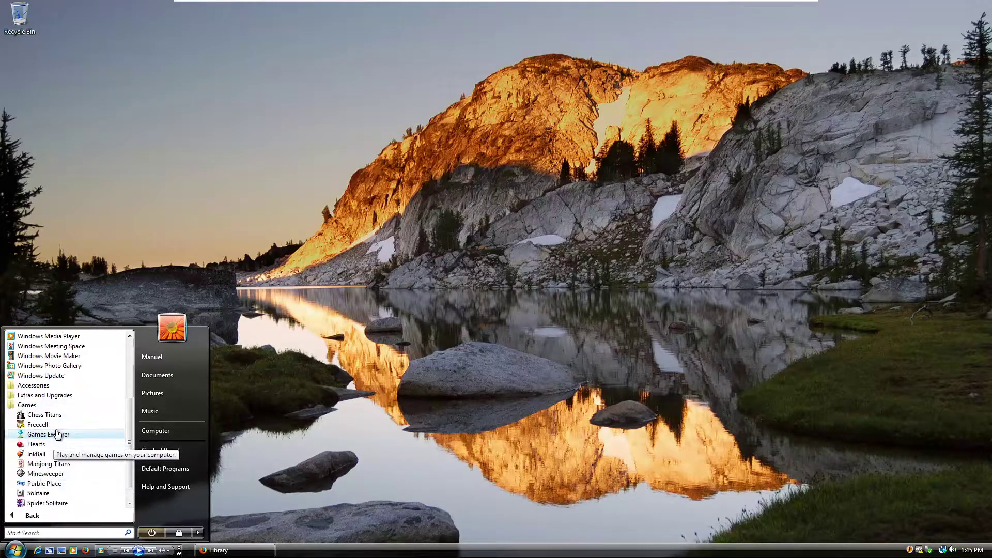
left_click(48, 472)
left_click(150, 101)
left_click_drag(157, 77, 406, 235)
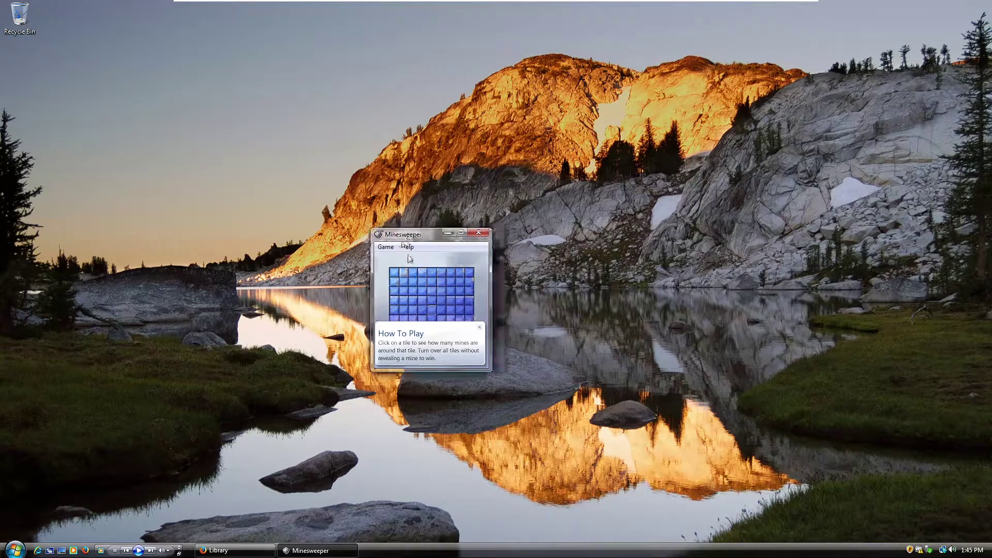
left_click(426, 302)
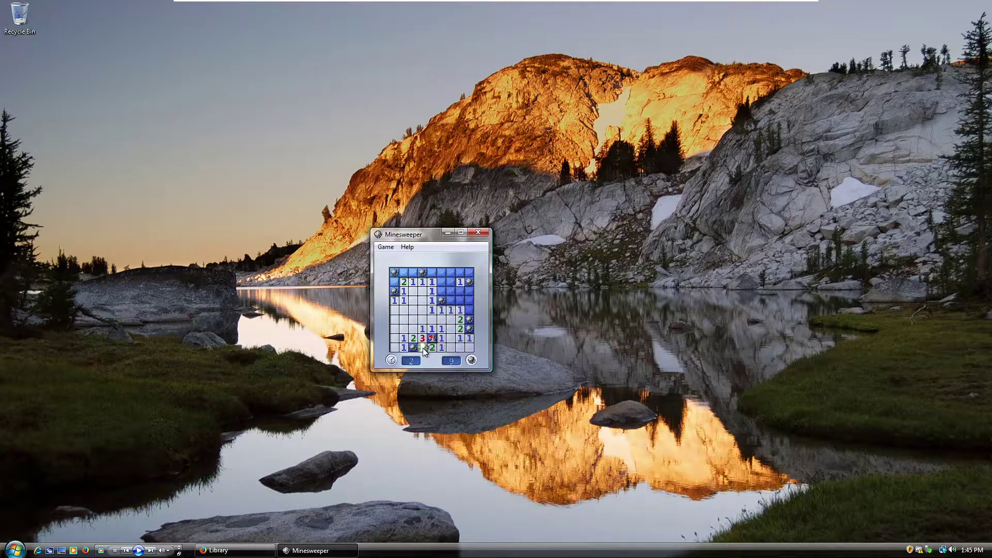
left_click(478, 233)
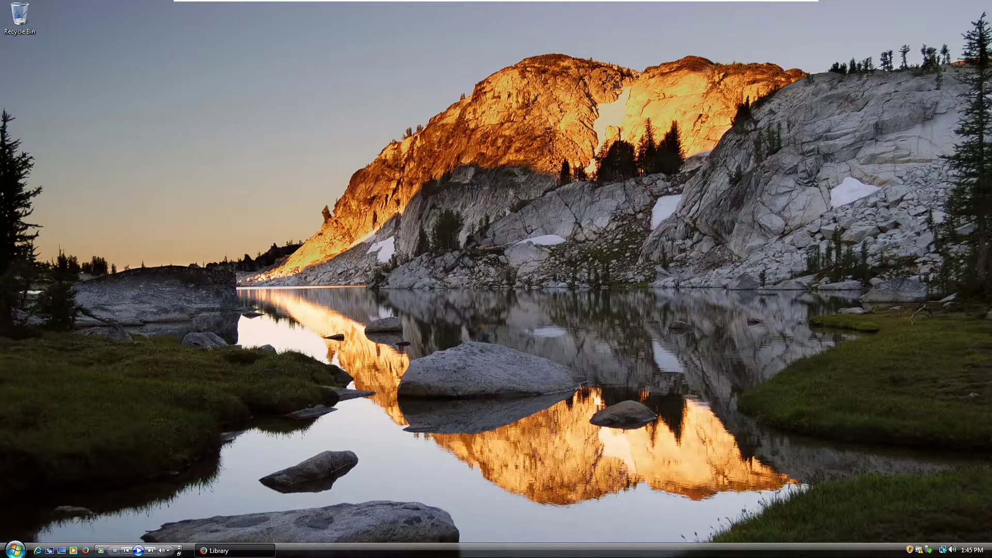
Step: Browse the Extras and Upgrades and Maintenance program folders, open the Backup and Restore Center and close it
left_click(15, 550)
left_click(32, 515)
left_click(44, 475)
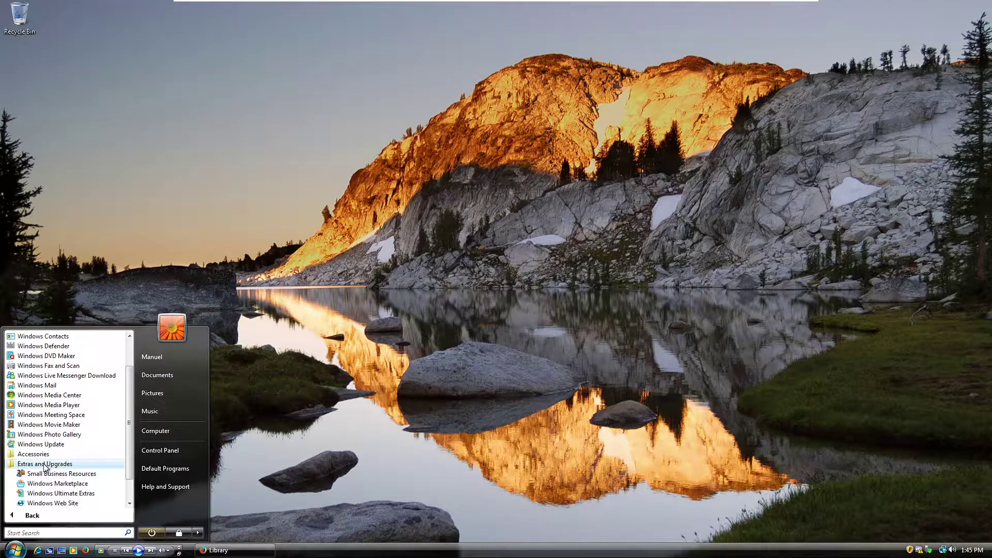
left_click(37, 465)
left_click(34, 494)
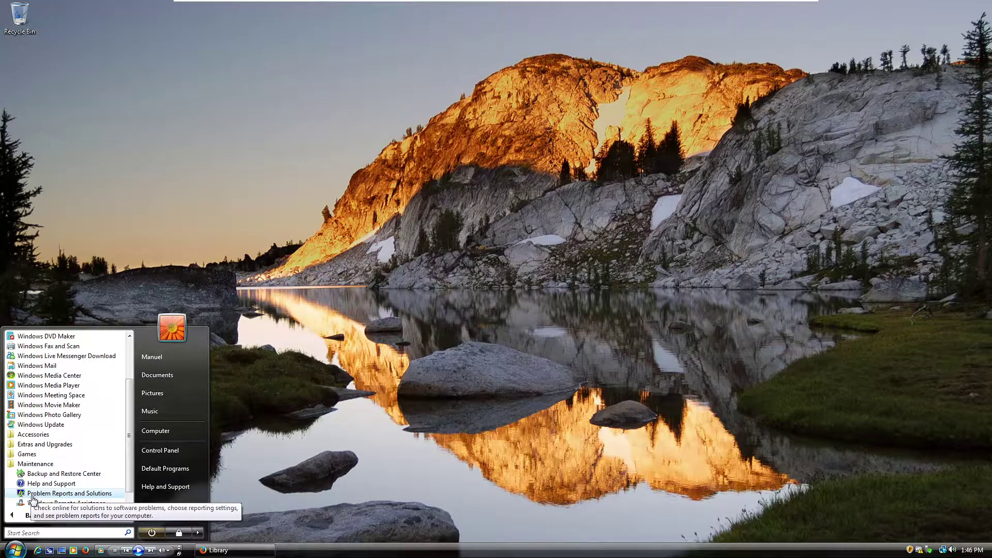
left_click(36, 474)
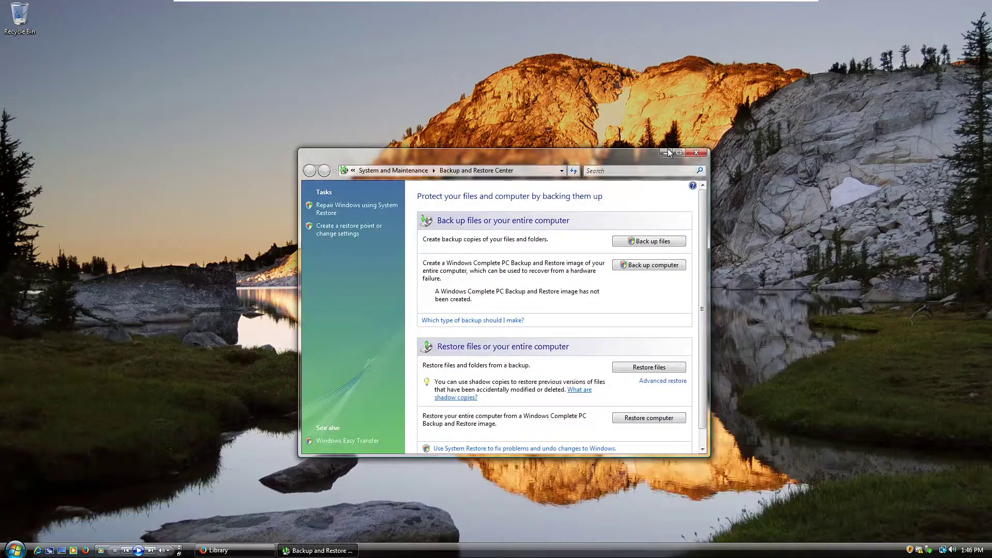
left_click(696, 152)
Step: Open the System properties from Computer, close the Computer window and enlarge the System window to show all its details
left_click(14, 550)
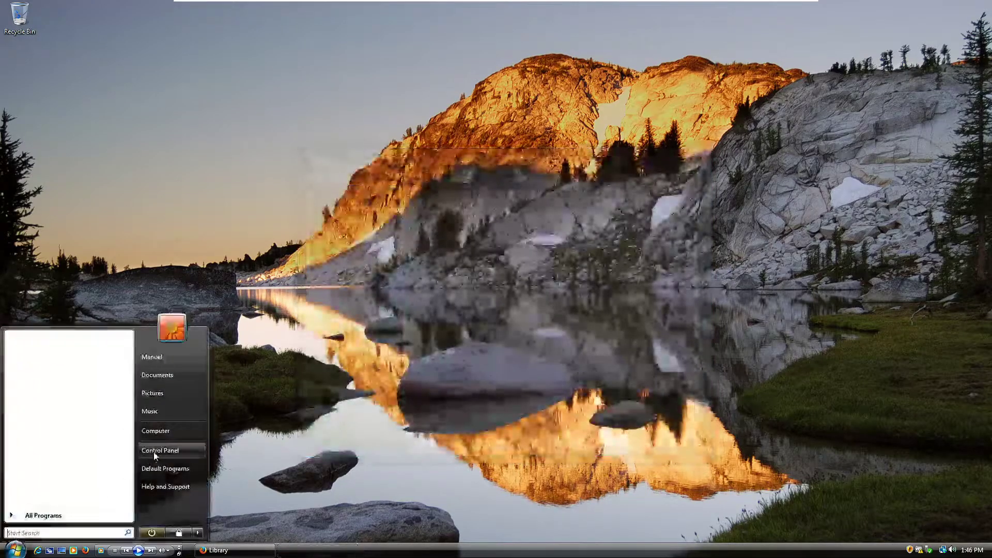
left_click(171, 426)
right_click(413, 275)
left_click(439, 381)
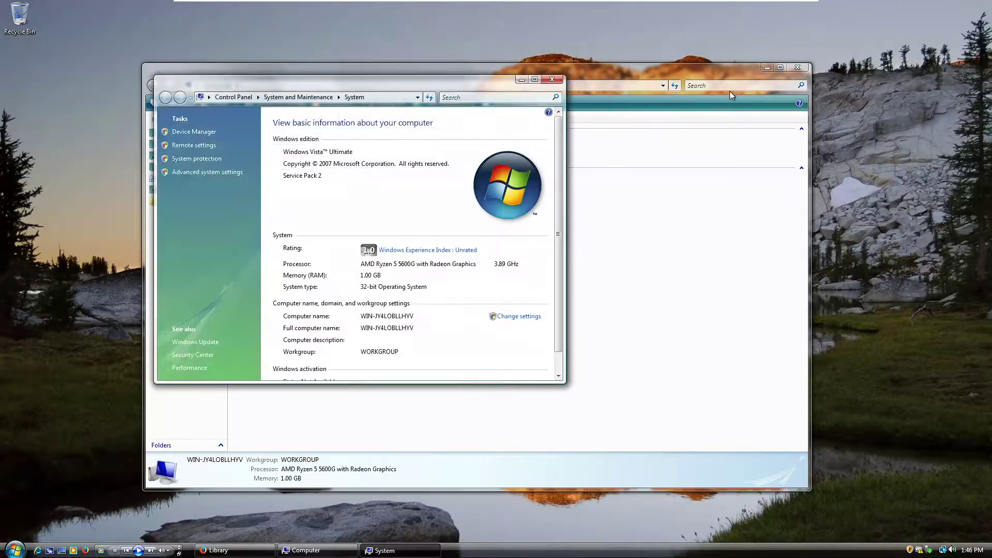
left_click(806, 66)
left_click(807, 67)
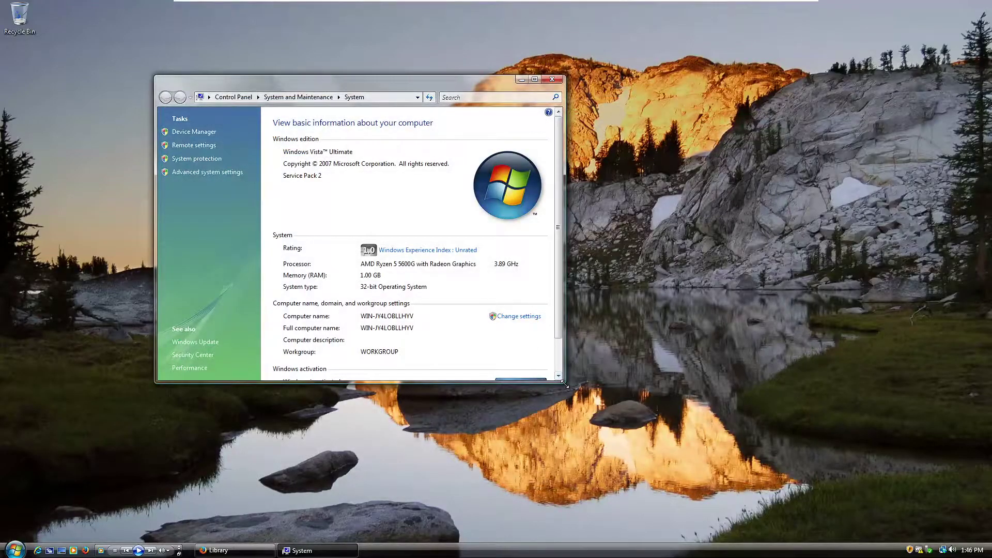
left_click_drag(565, 385, 841, 502)
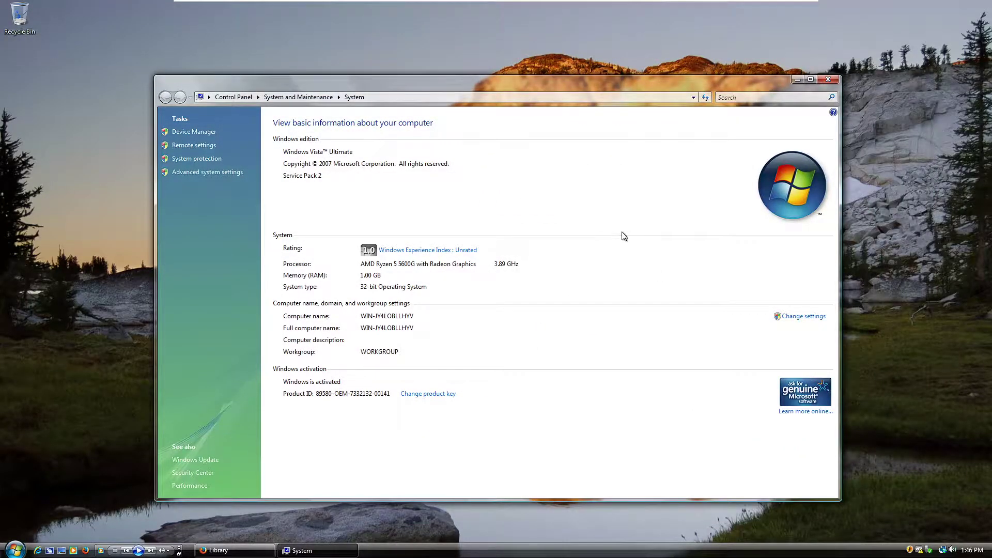
Step: Reposition the System window, go up to the Control Panel home, view the installed programs list and close the window
left_click_drag(547, 90, 568, 70)
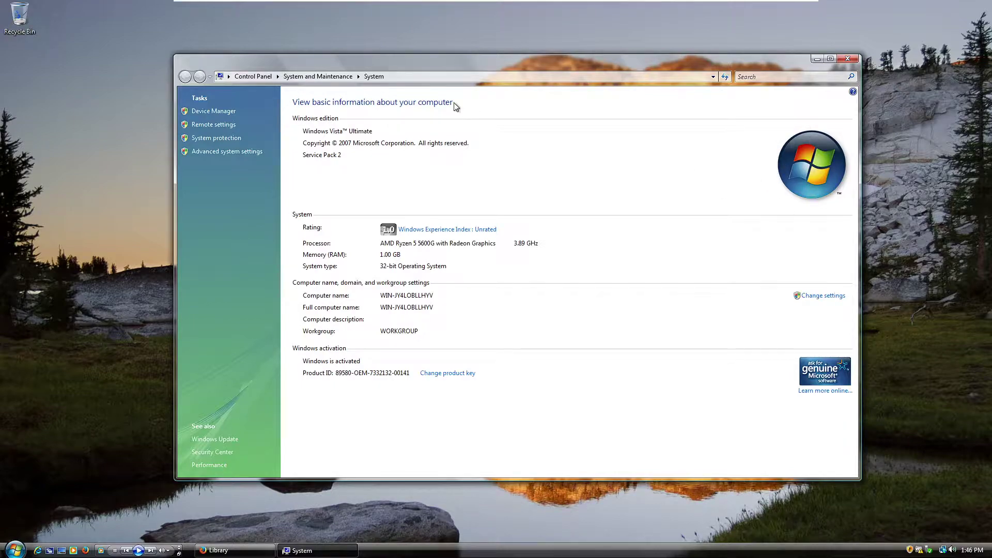
left_click(300, 75)
left_click(252, 76)
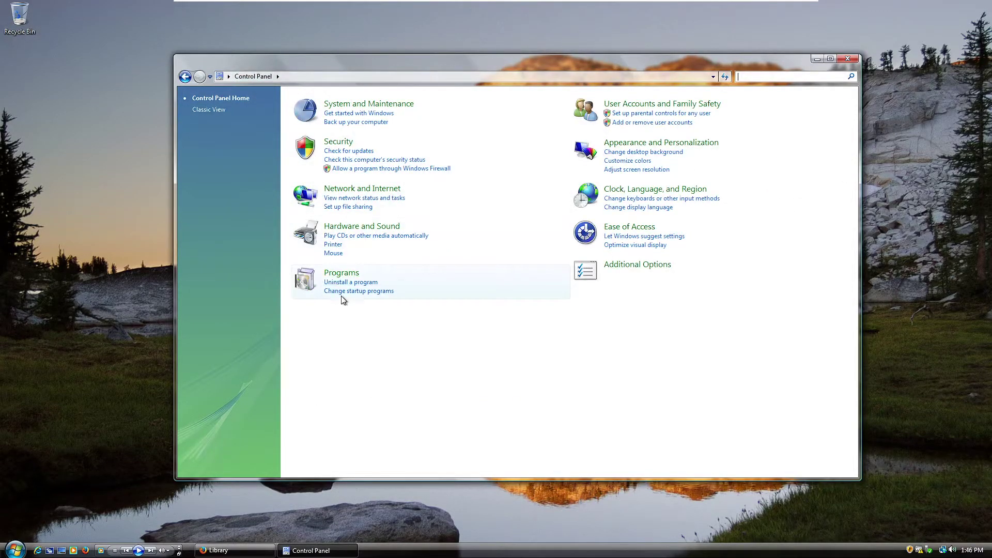
left_click(343, 285)
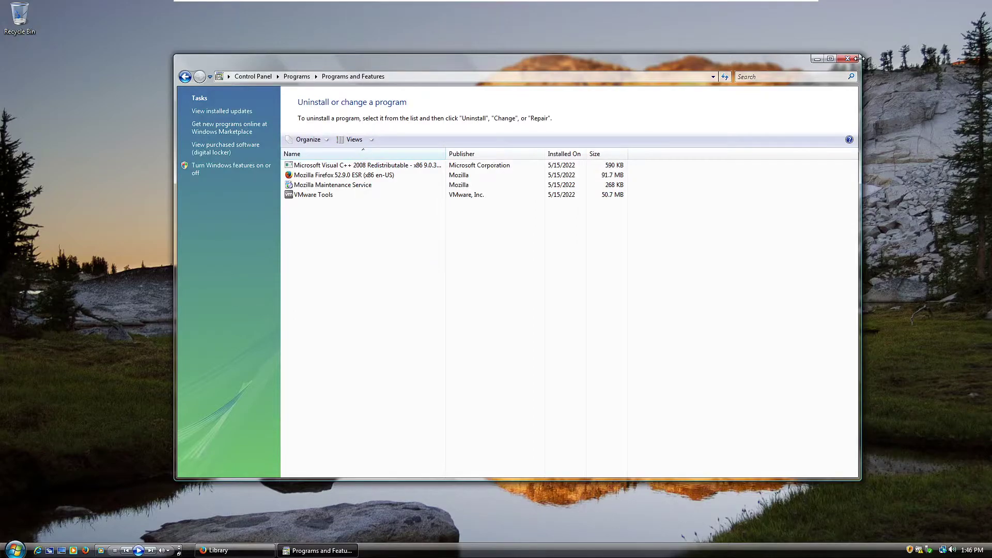
left_click(848, 59)
Step: Launch Solitaire from the Games program folder and close the game
key("super")
right_click(168, 426)
left_click(198, 533)
left_click(61, 515)
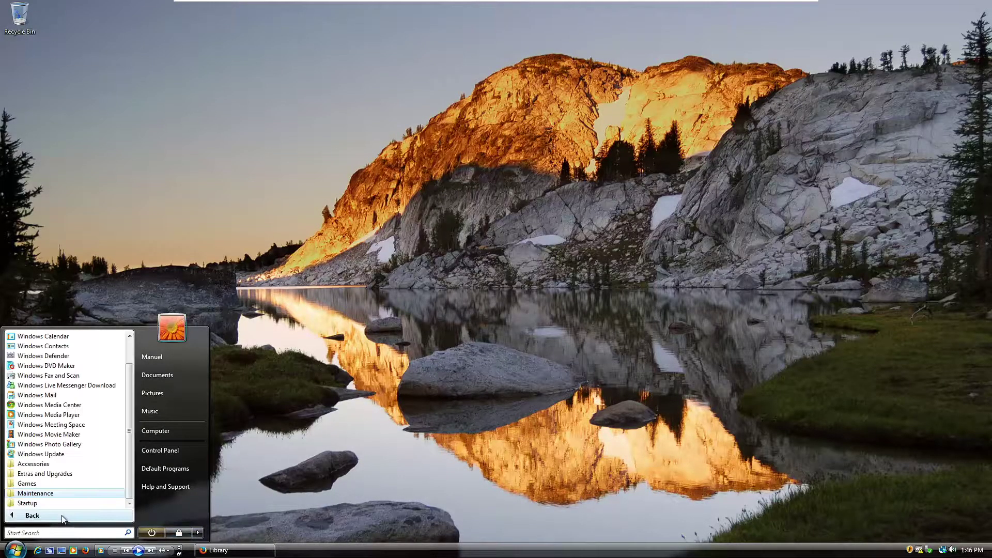
left_click(40, 485)
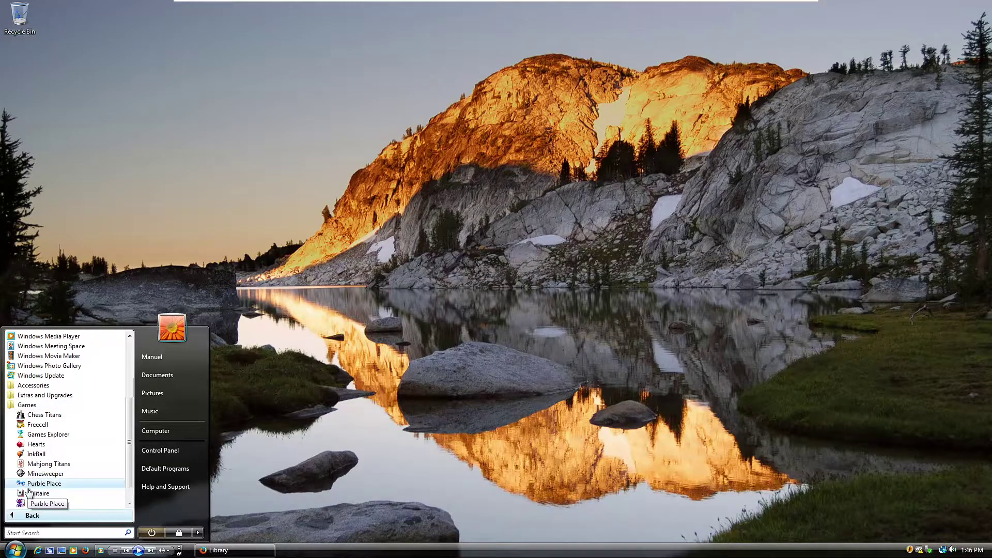
left_click(45, 505)
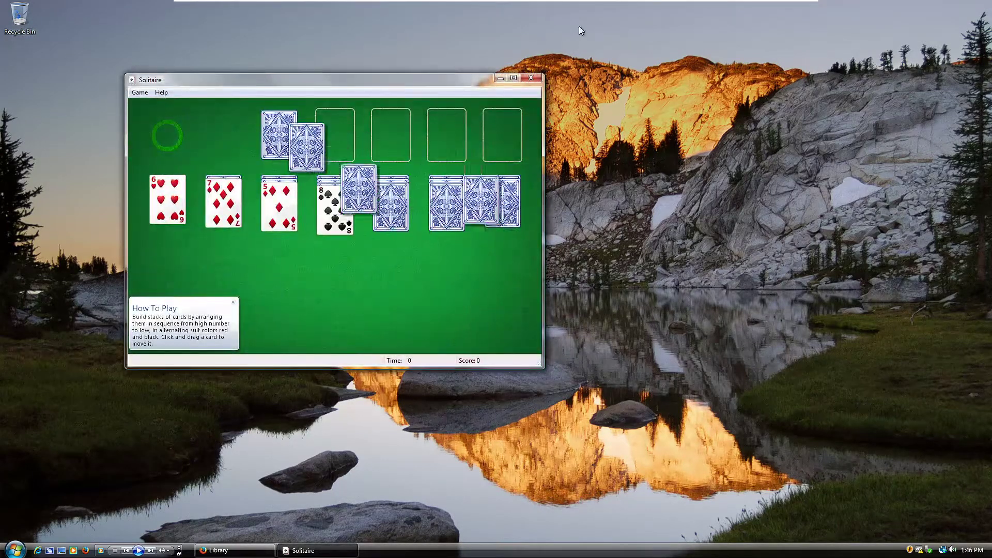
left_click(530, 77)
Step: Open Windows DVD Maker from the installed programs and close it
left_click(14, 550)
left_click(42, 514)
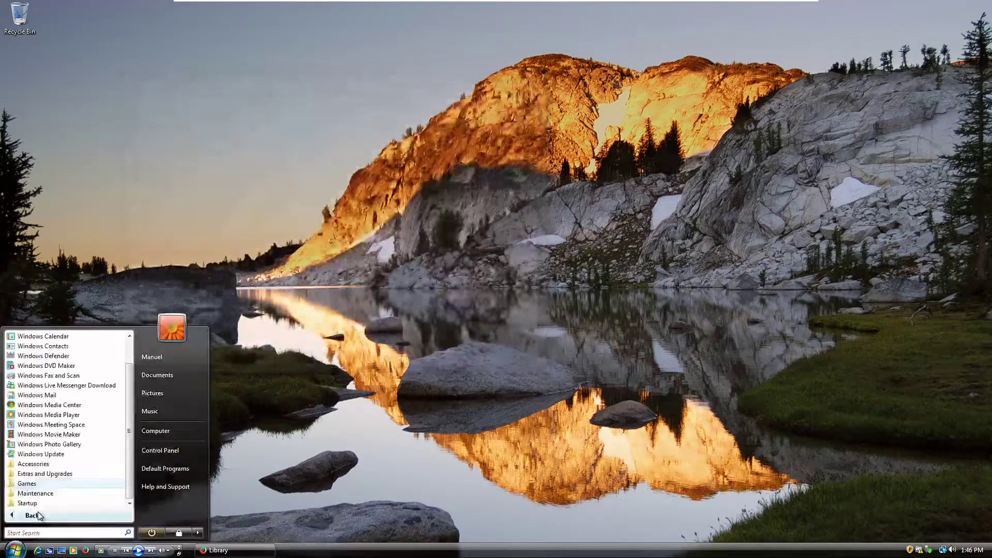
left_click(46, 366)
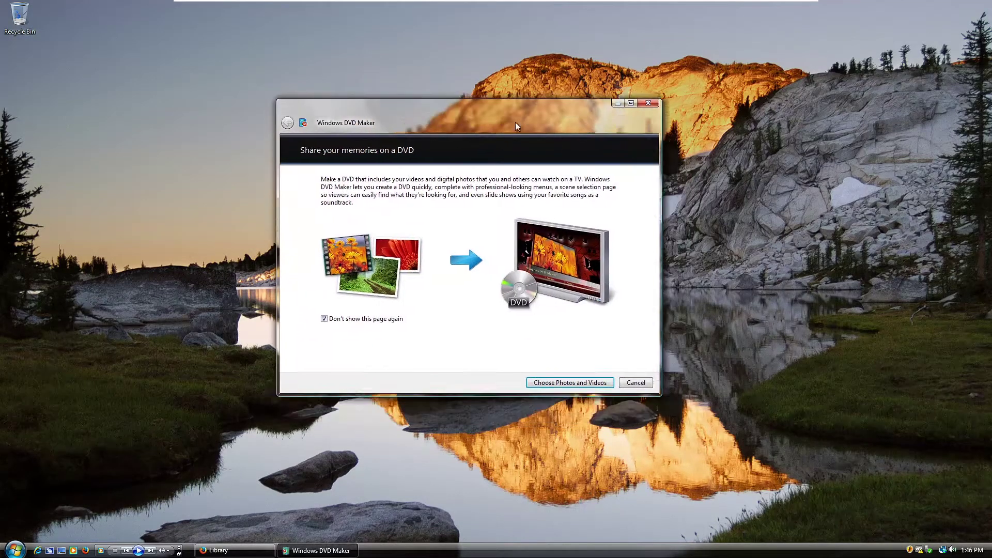
left_click(681, 123)
Step: Open Windows Contacts, view the properties of the user's own contact, and close both windows
left_click(15, 546)
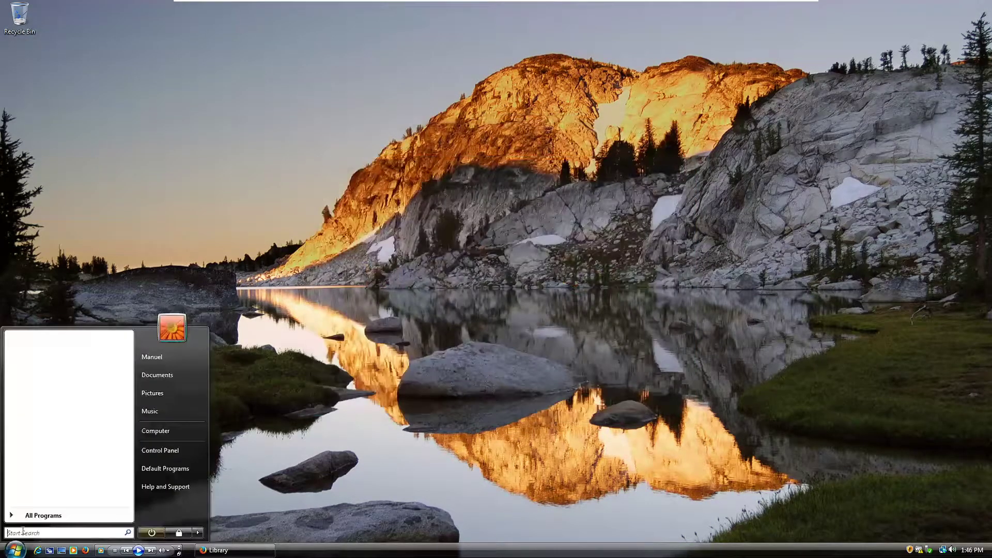
left_click(44, 515)
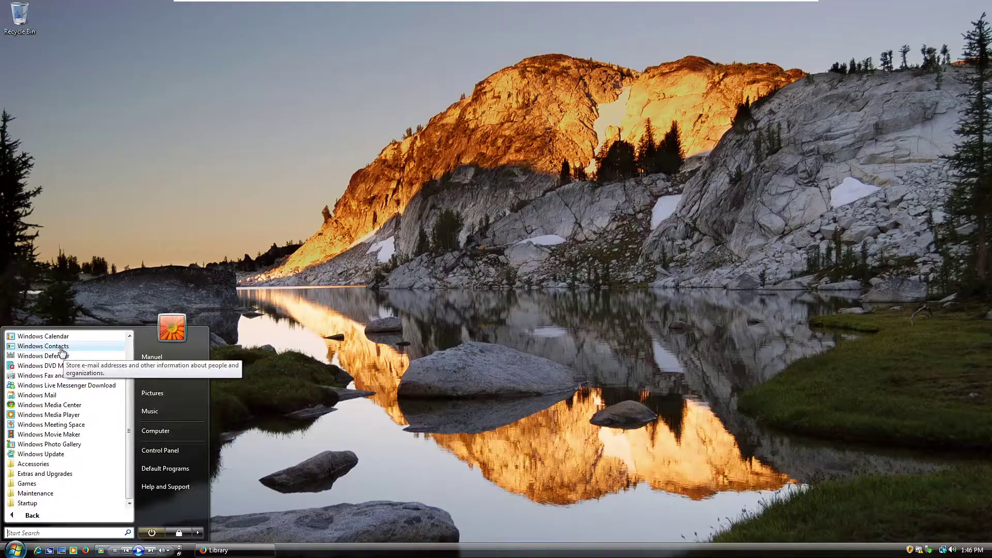
left_click(62, 346)
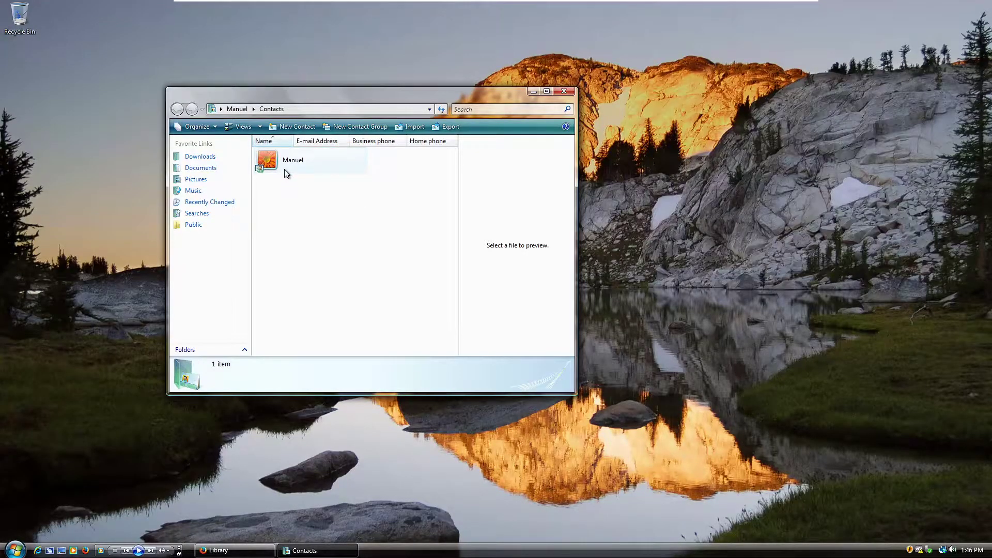
double_click(285, 172)
left_click_drag(228, 67, 289, 101)
left_click(412, 97)
left_click(563, 92)
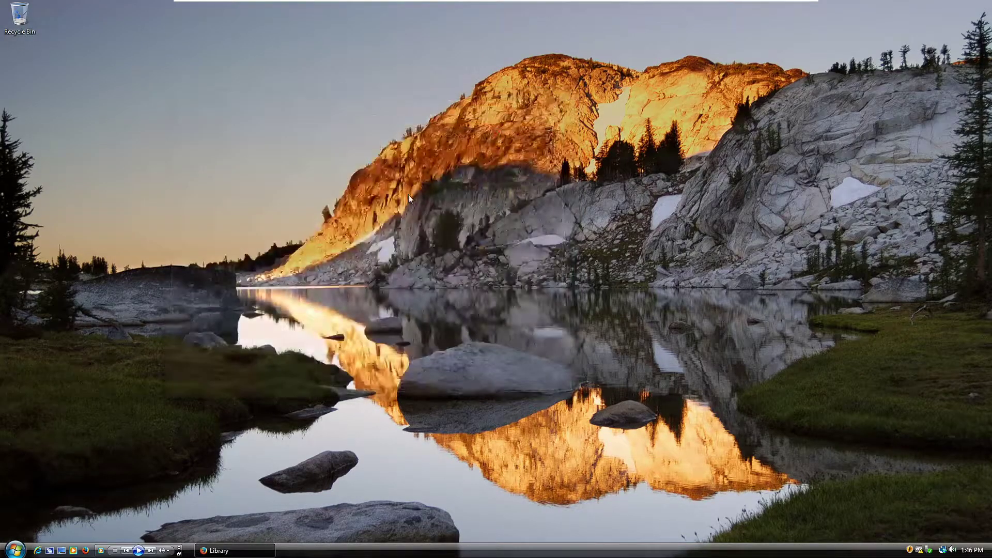
Step: Open the Control Panel home and close it
left_click(15, 550)
left_click(161, 449)
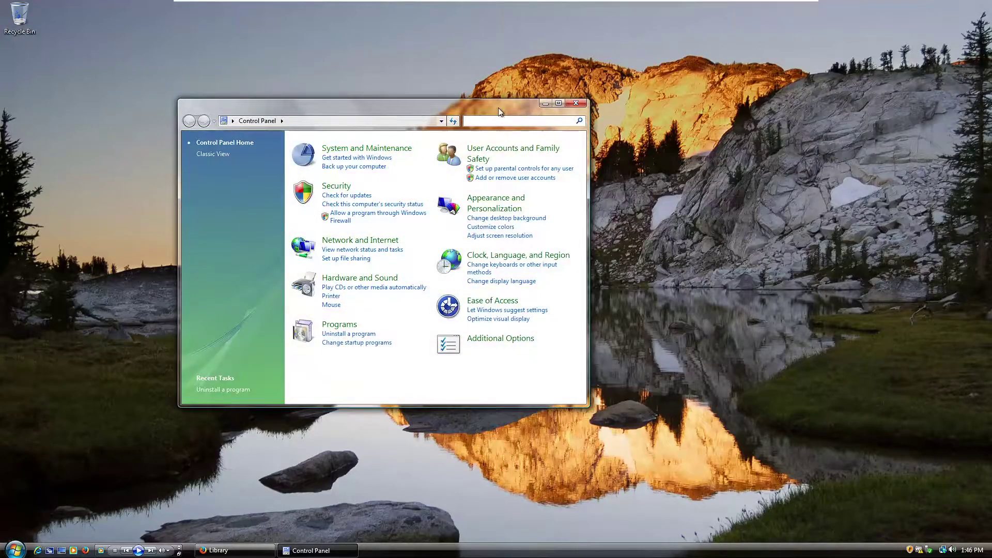
left_click(575, 103)
Step: Open Windows Mail, fill in the display name and e-mail address in the account setup, and cancel the setup at the server page
left_click(15, 550)
left_click(40, 510)
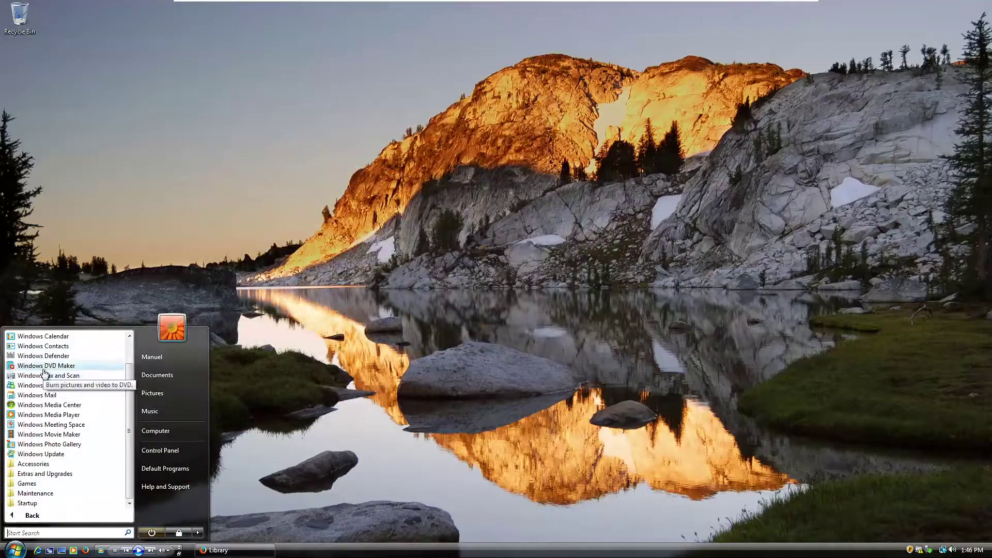
left_click(24, 398)
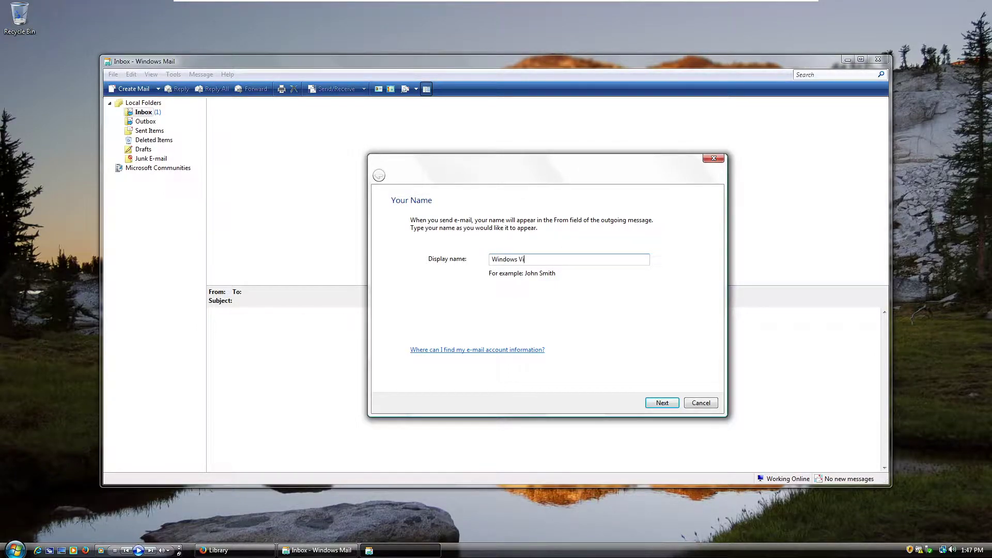
left_click(666, 401)
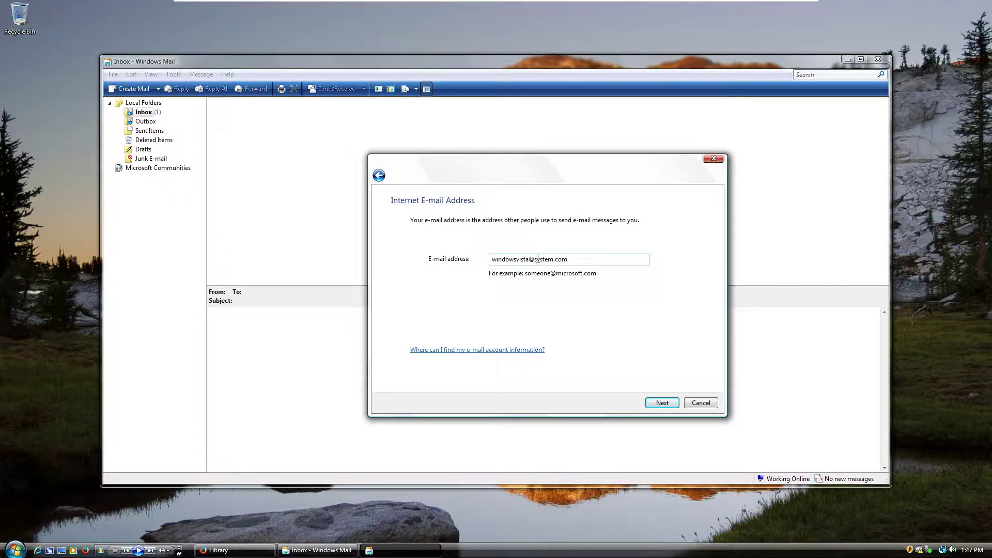
left_click(661, 405)
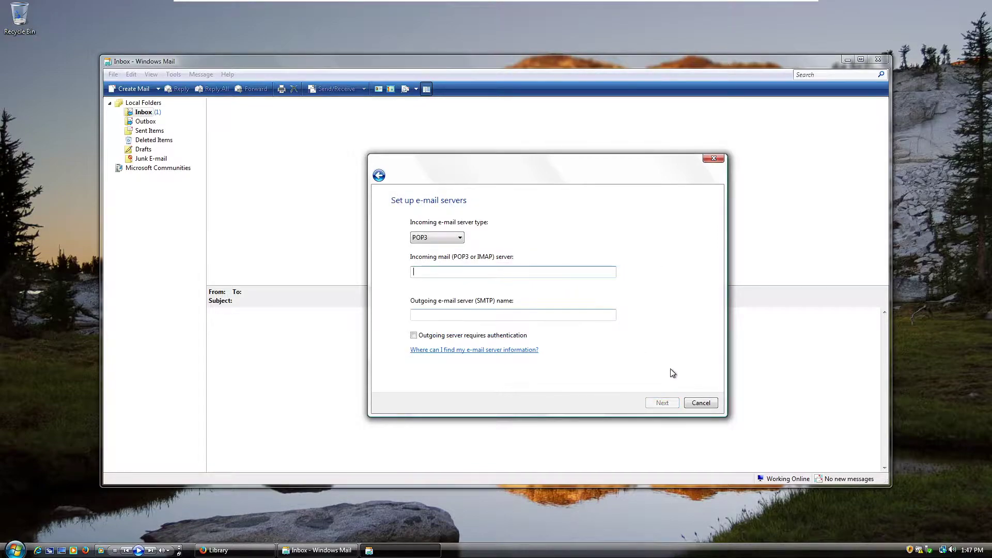
left_click(701, 403)
left_click(526, 276)
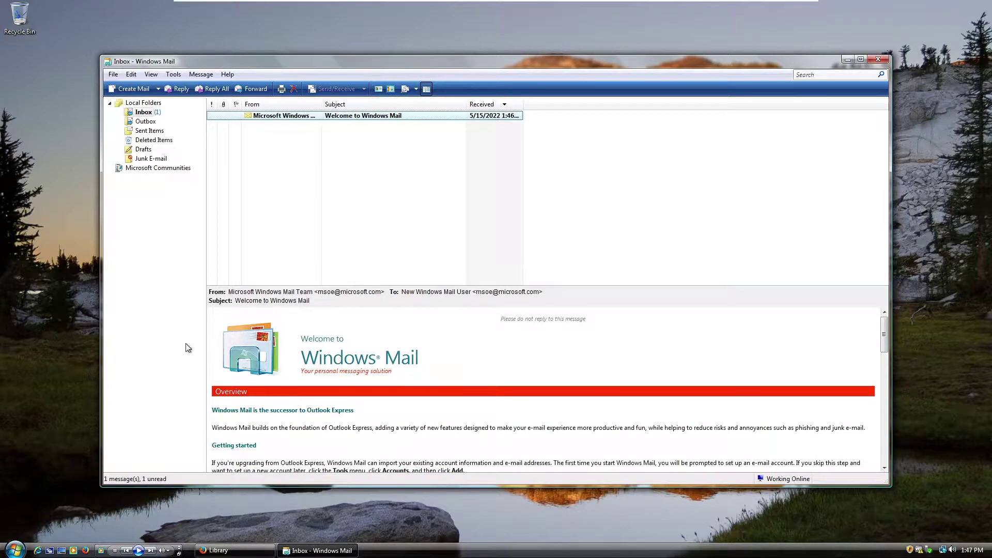
Step: Read the overview in the Welcome to Windows Mail message and close Windows Mail
scroll(245, 361, "down", 2)
scroll(299, 361, "up", 1)
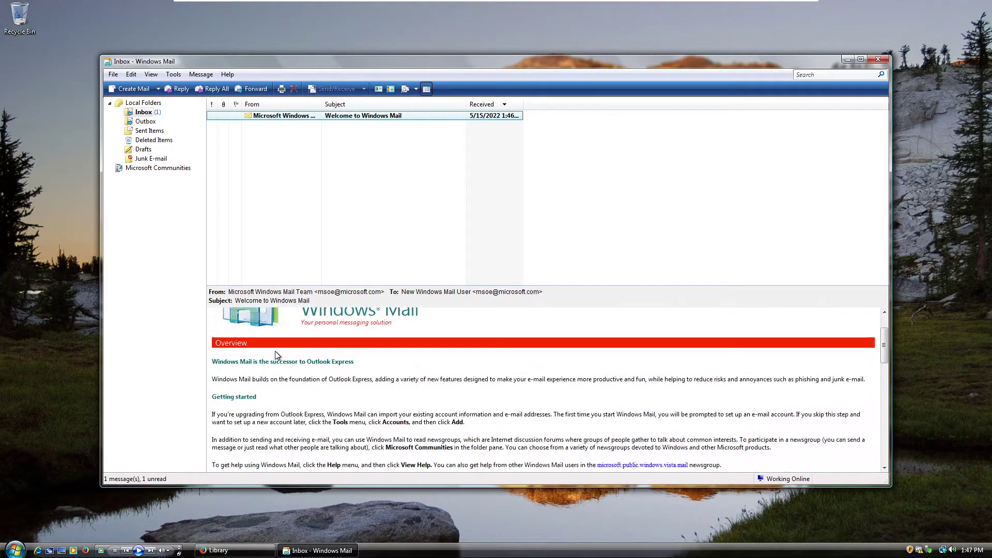
left_click_drag(356, 365, 270, 362)
left_click(312, 361)
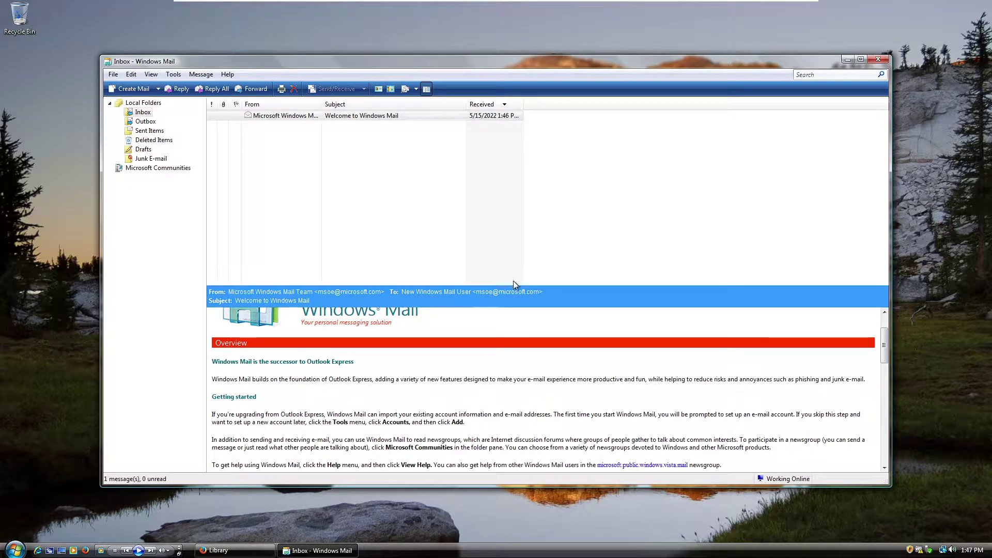
left_click(878, 59)
Step: Open Windows Photo Gallery and view the Autumn Leaves picture at full size
left_click(15, 549)
left_click(28, 515)
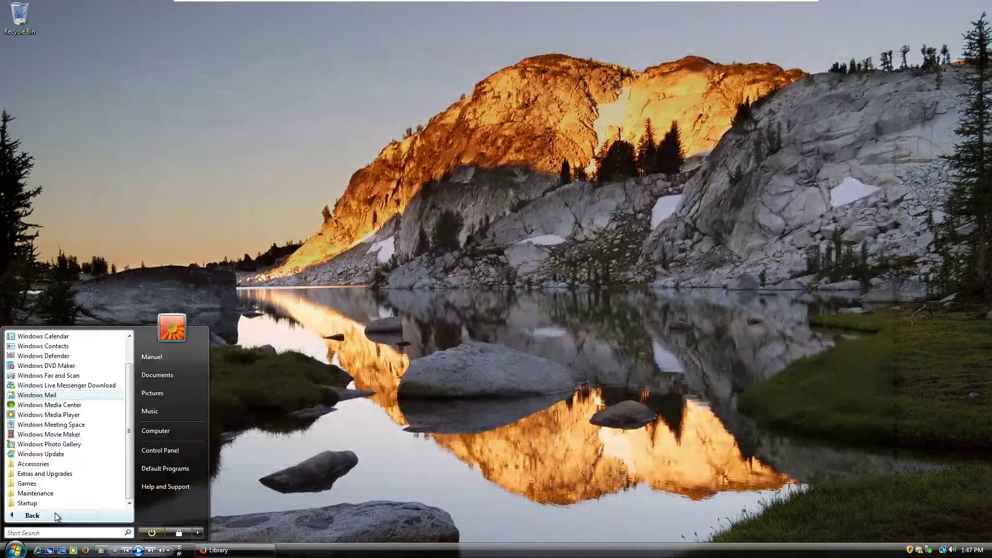
left_click(32, 444)
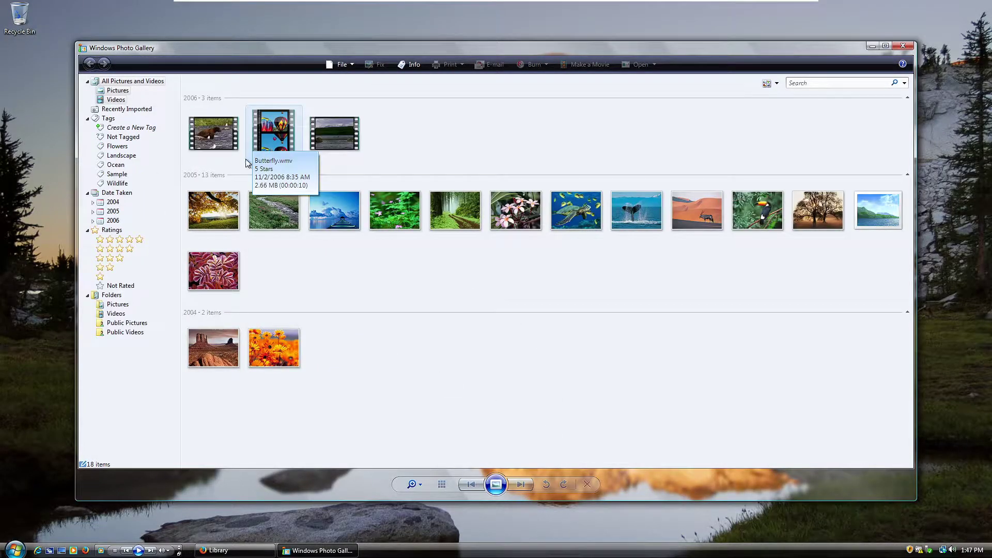
double_click(217, 211)
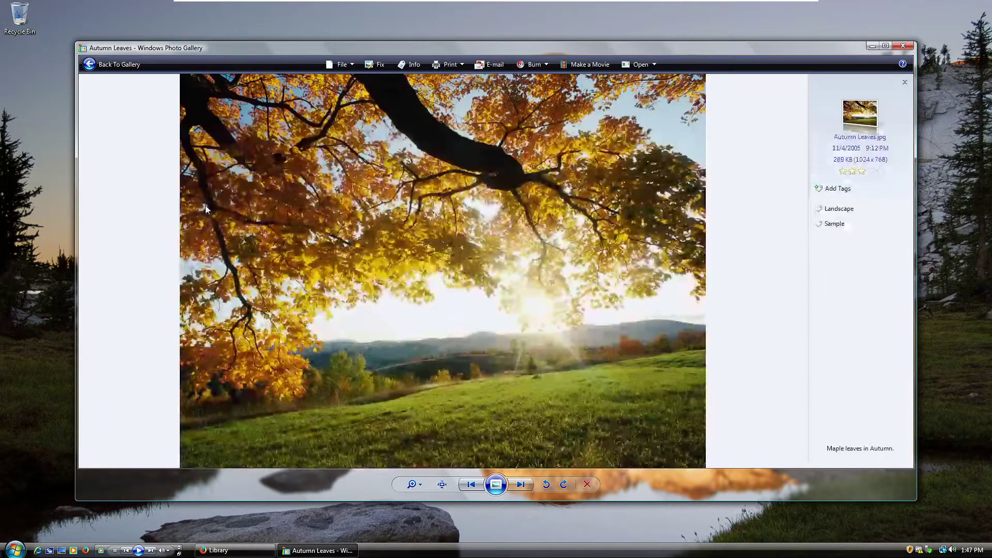
Step: Page forward through the sample pictures in the gallery, from Creek up to the Bear.wmv video
left_click(523, 484)
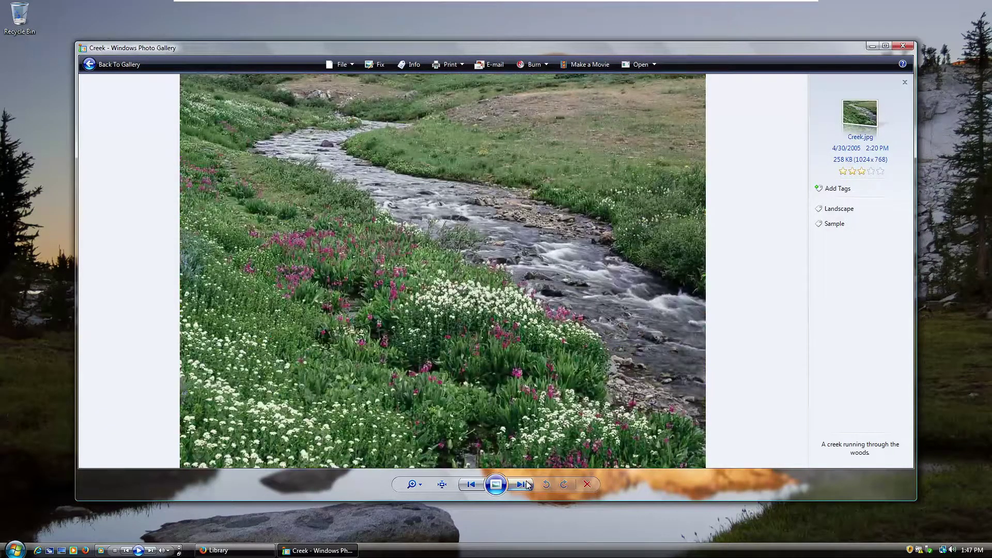
left_click(523, 484)
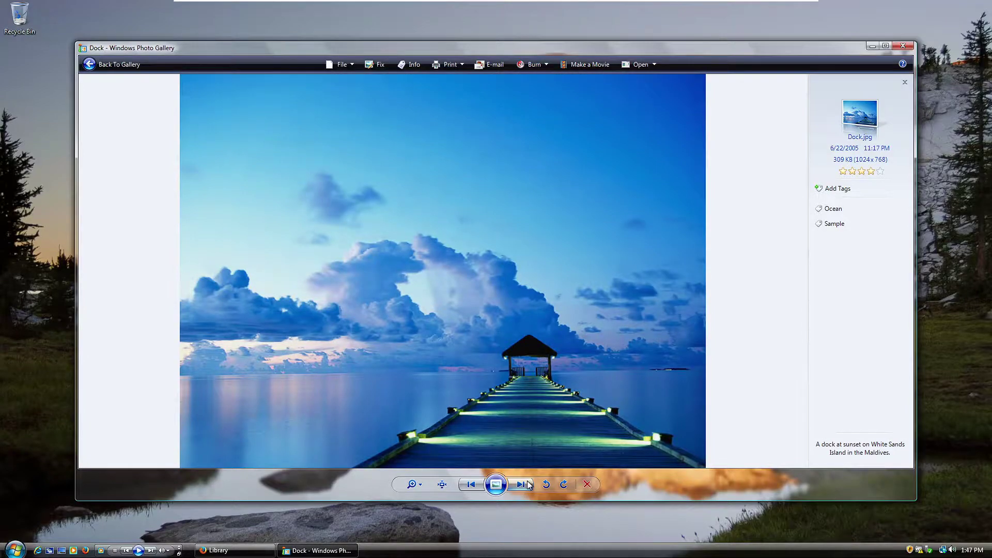
left_click(523, 484)
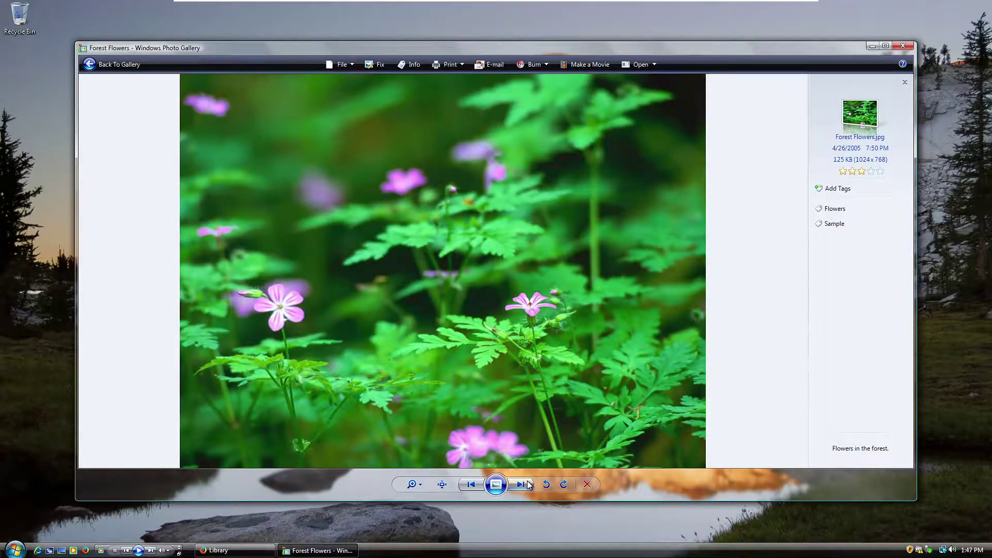
left_click(527, 484)
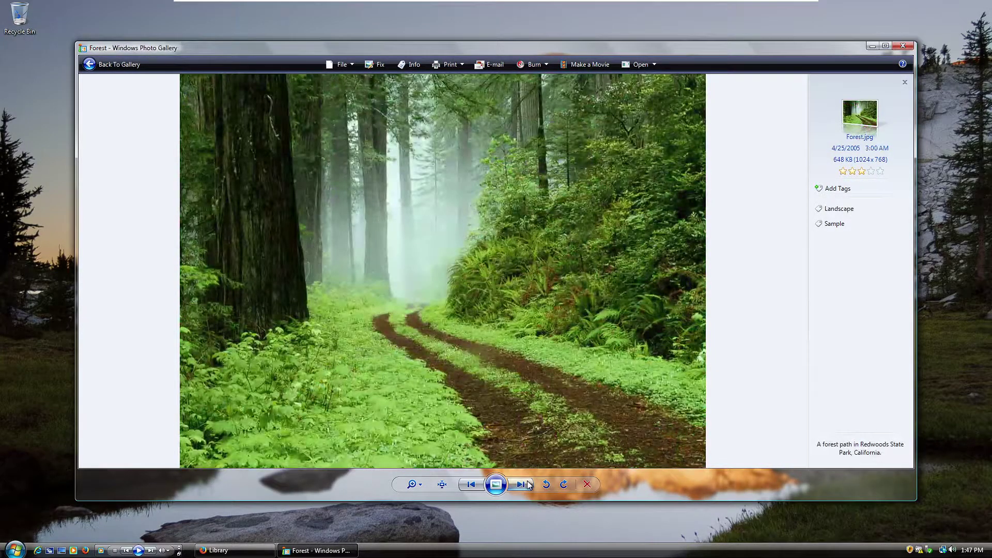
left_click(528, 484)
left_click(527, 484)
left_click(528, 484)
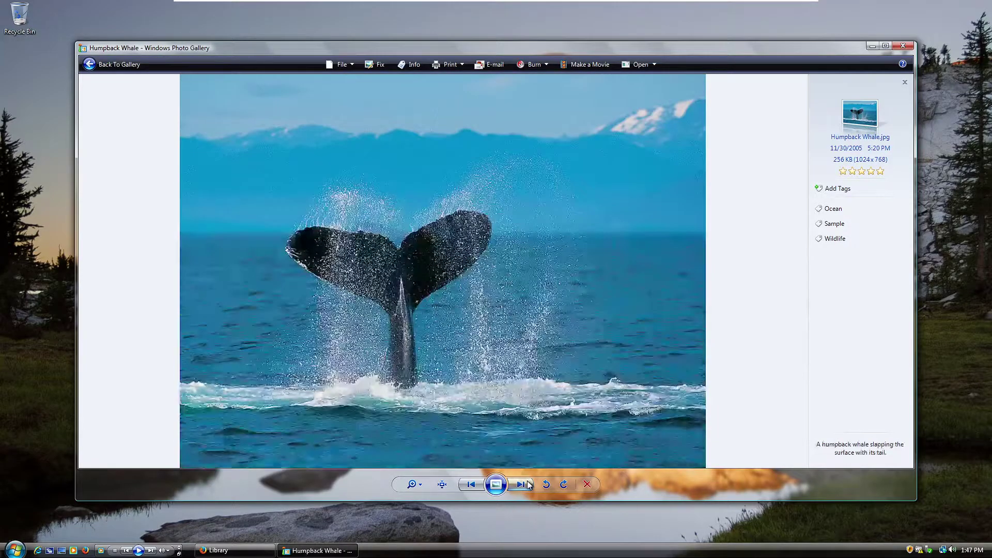
left_click(527, 484)
left_click(527, 484)
left_click(528, 484)
left_click(528, 484)
left_click(527, 484)
left_click(528, 485)
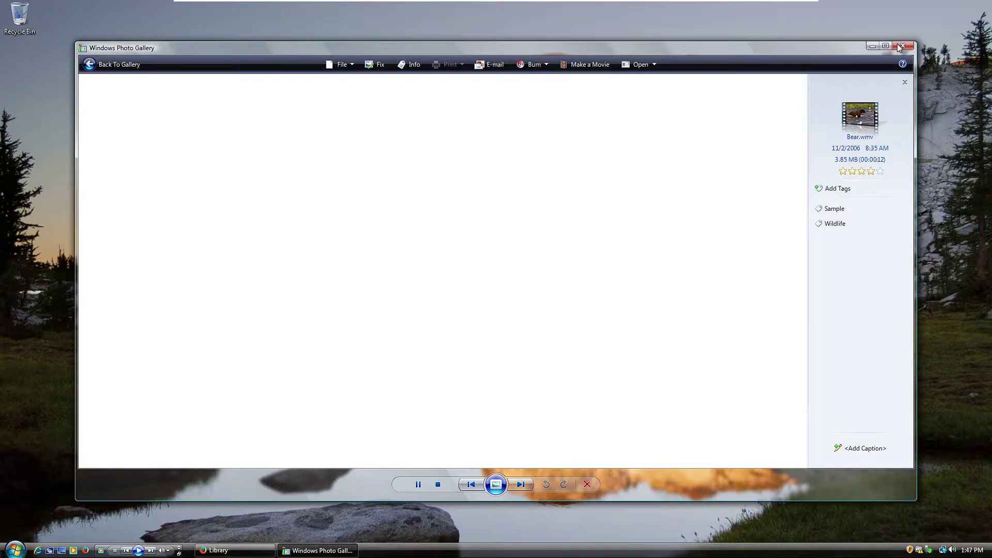
Step: Check the Windows 7 ISO download in the Firefox Library, hide it and end the unresponsive Windows Photo Gallery
left_click(231, 552)
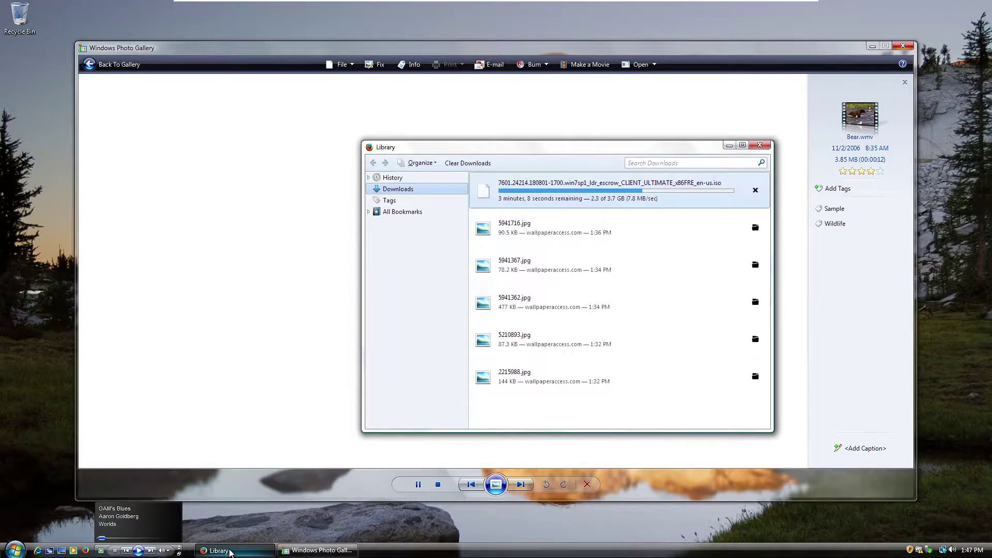
left_click(230, 552)
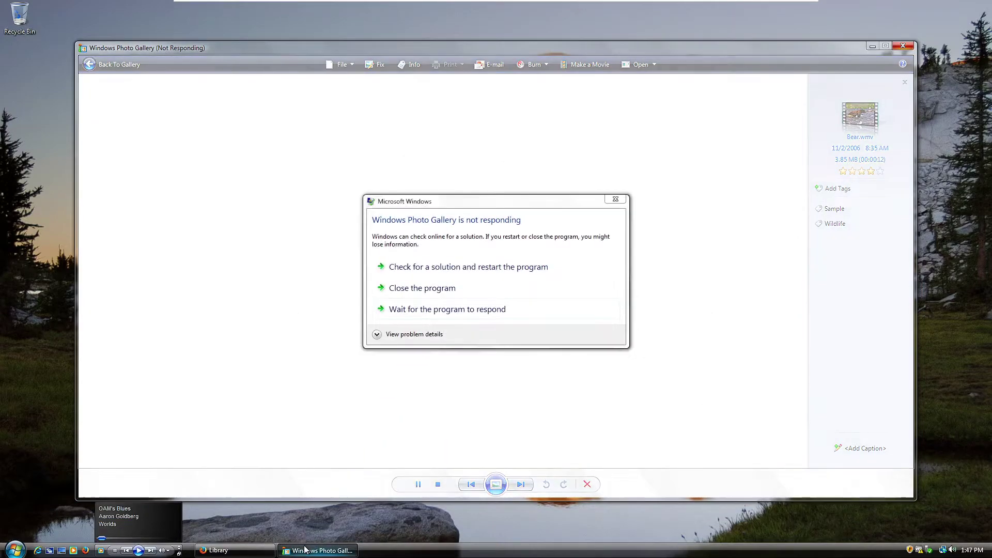
left_click(423, 268)
Step: Restore the Firefox Library, move it to the screen centre to check the ISO's remaining download time, and minimise it
left_click(235, 550)
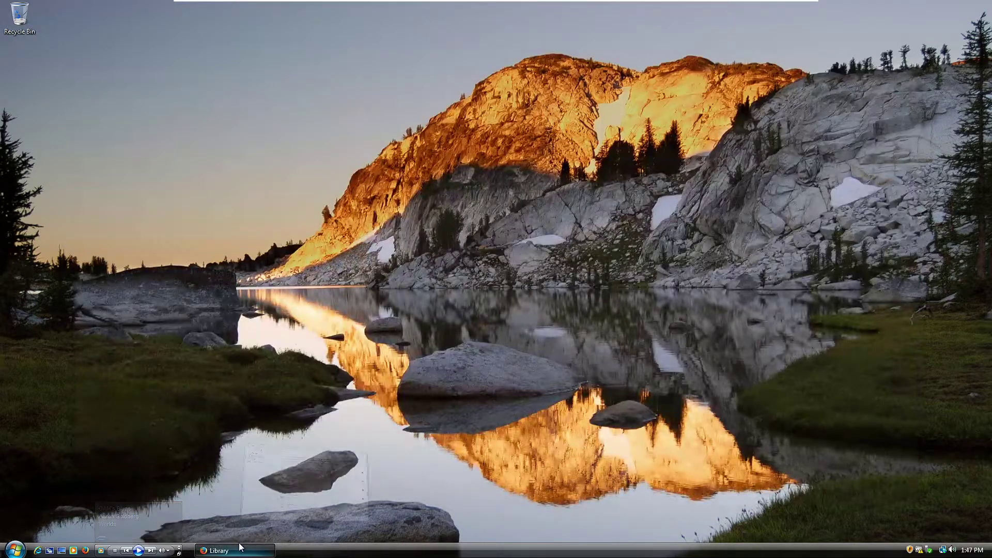
left_click_drag(502, 153, 388, 189)
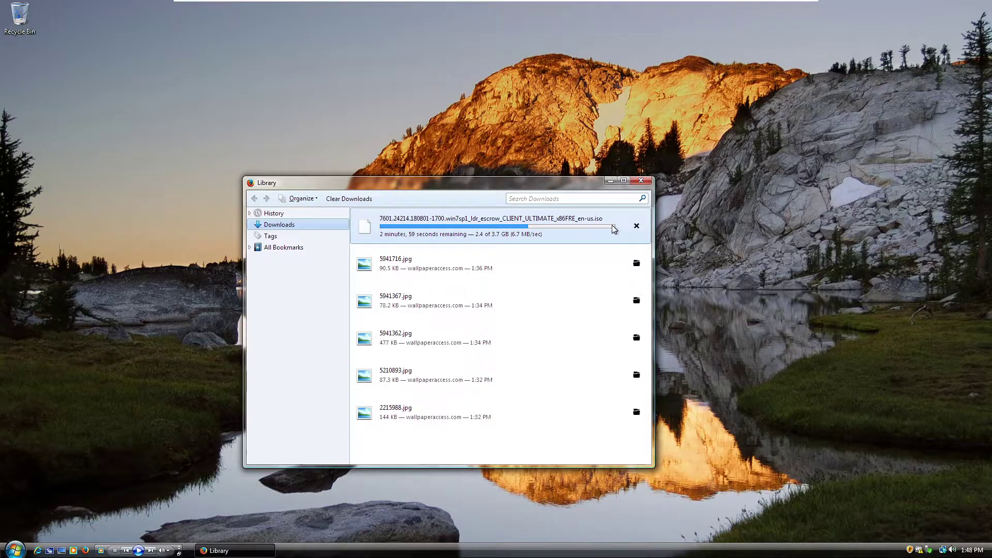
left_click(610, 181)
Step: Open the Volume Mixer, check the Windows Sounds volume level, and close the mixer
left_click(952, 551)
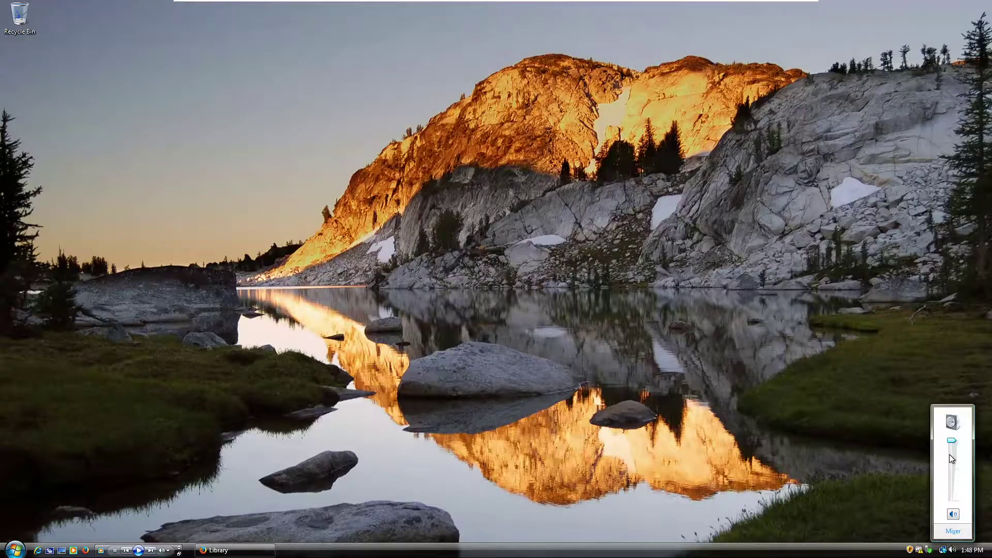
left_click(953, 531)
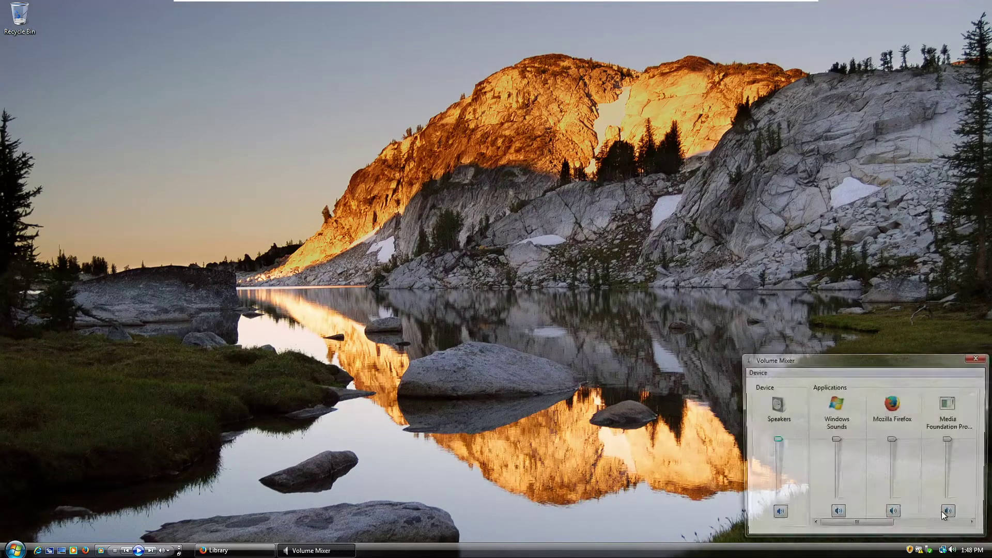
left_click(837, 440)
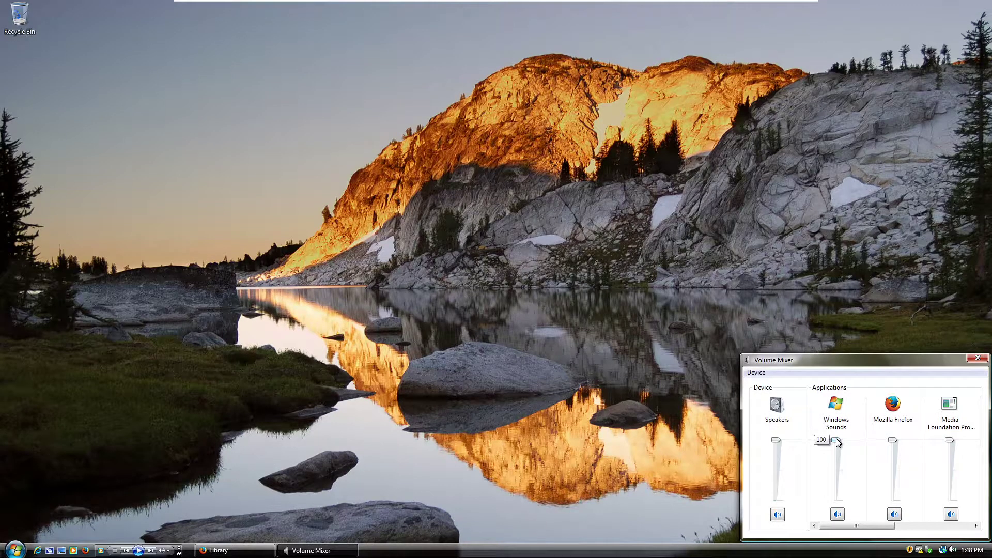
left_click(976, 358)
Step: Open Windows Help and Support, allow online content in help searches, and move the window to the screen centre
key("super")
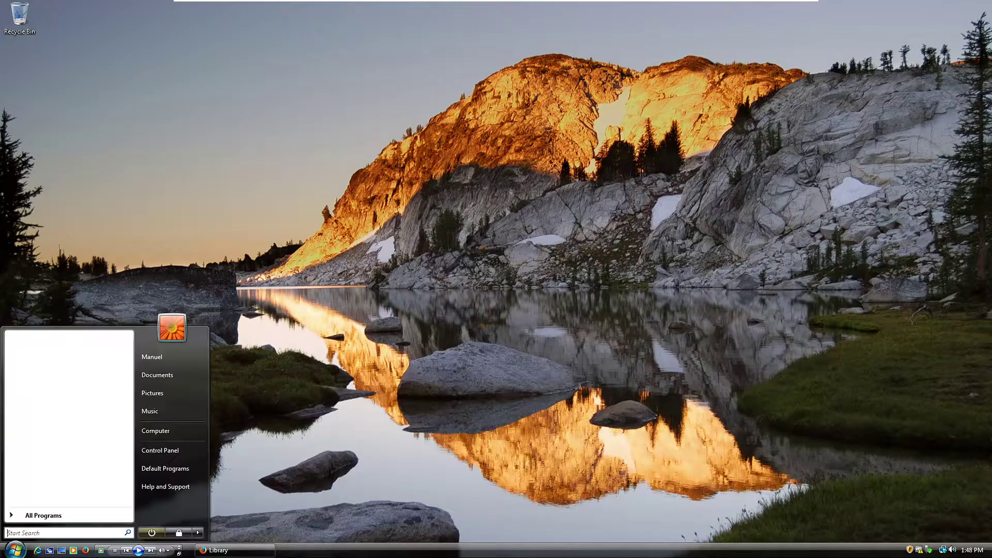
right_click(155, 430)
left_click(152, 487)
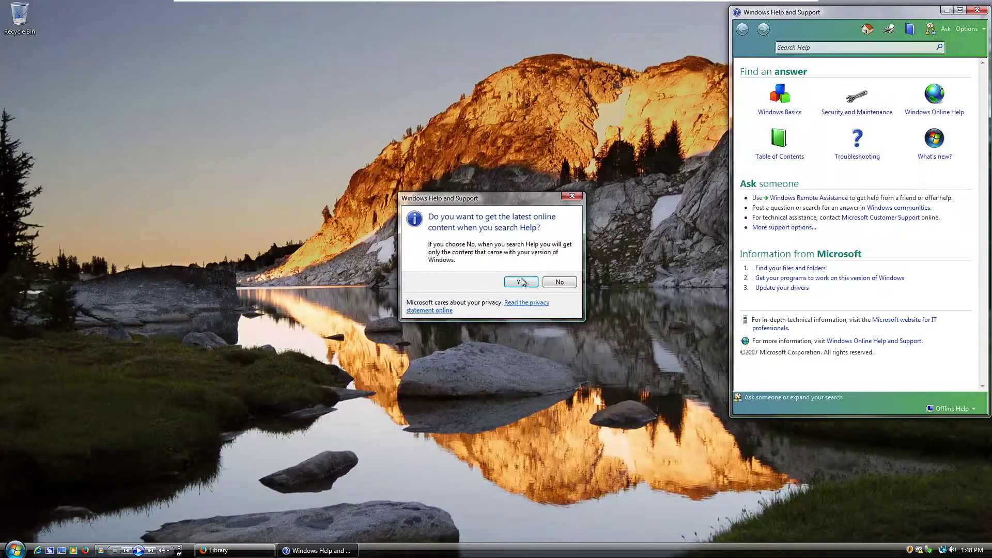
left_click(522, 282)
left_click_drag(780, 13, 397, 80)
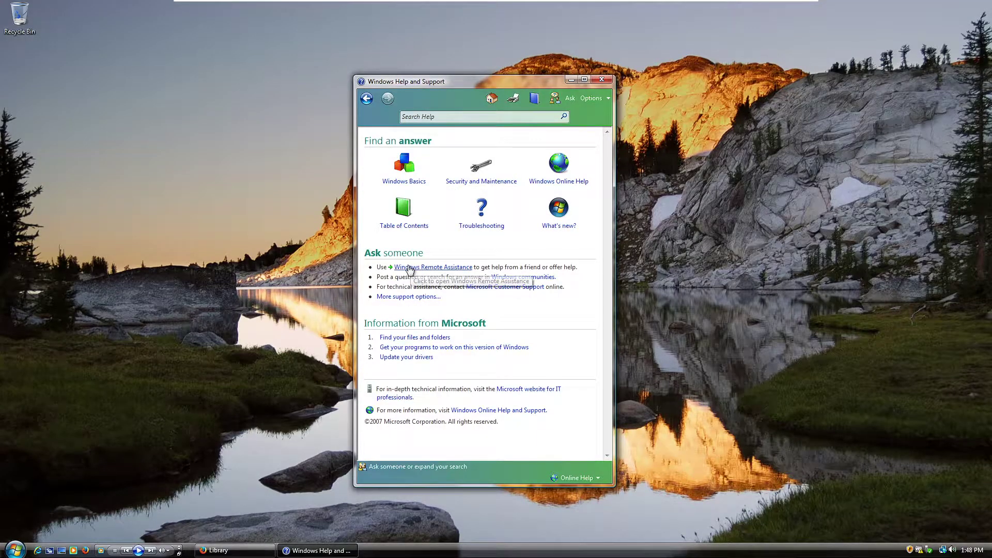
Step: Read through the "What's new in Windows Vista Ultimate" help article and close Windows Help and Support
scroll(408, 160, "down", 10)
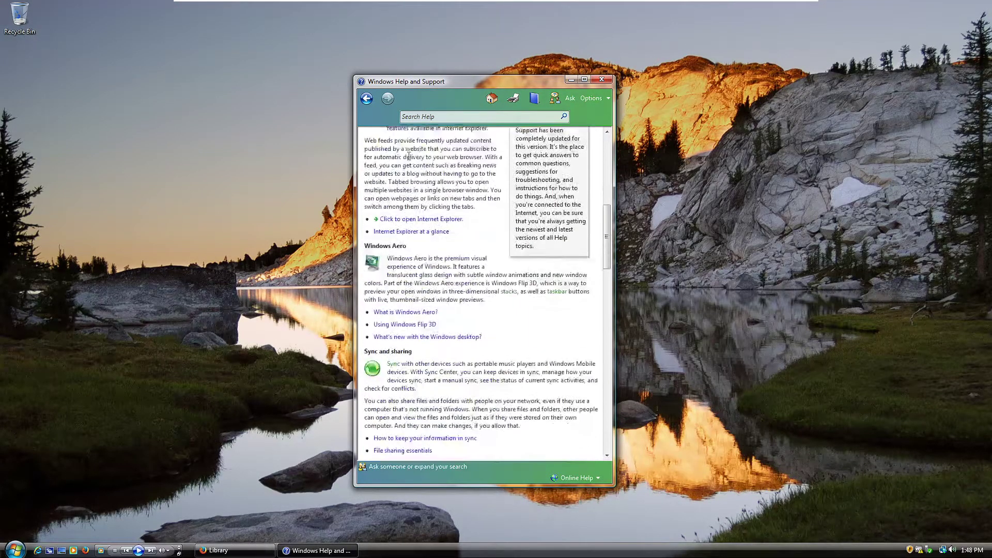
scroll(409, 160, "down", 3)
scroll(398, 147, "up", 15)
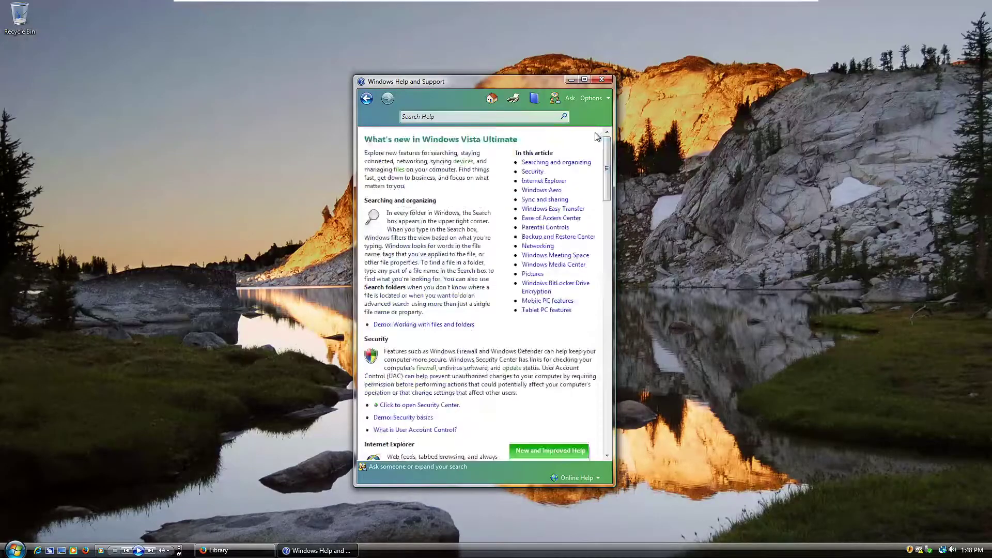
scroll(380, 144, "down", 15)
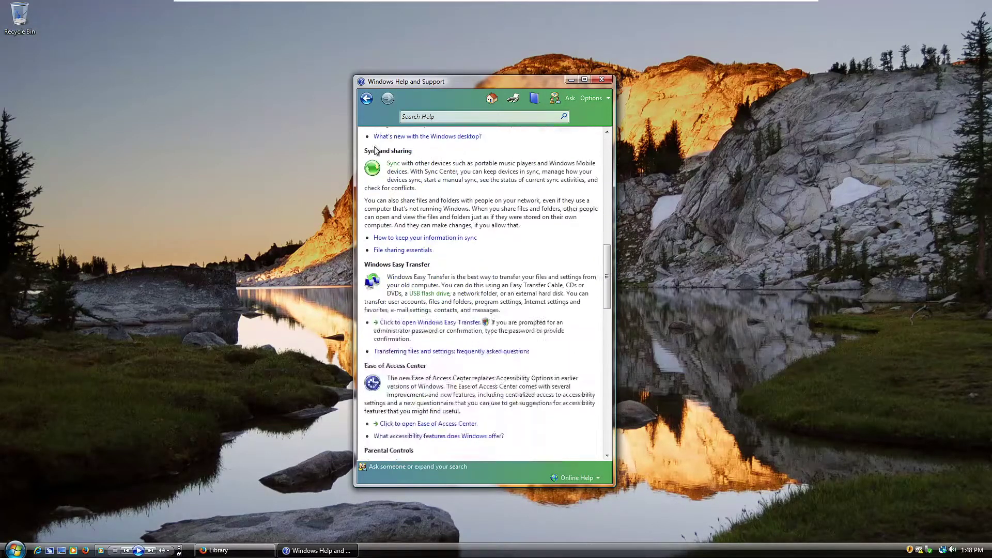
scroll(375, 150, "down", 20)
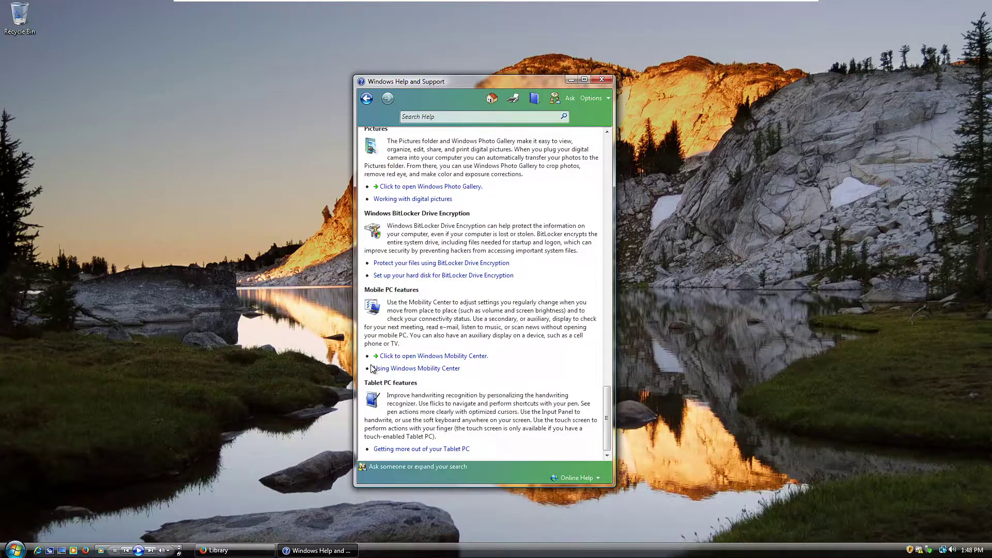
scroll(372, 367, "up", 20)
scroll(369, 349, "up", 10)
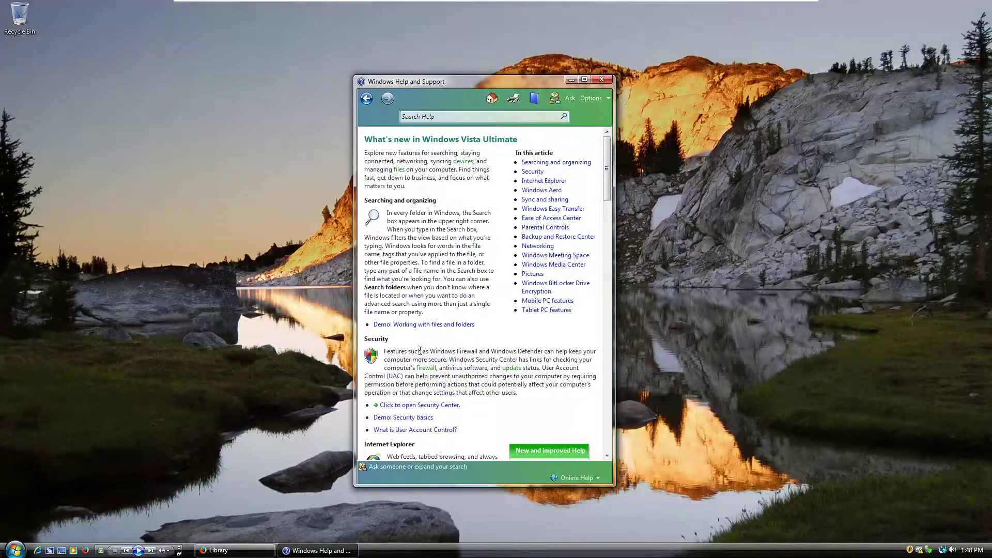
scroll(420, 350, "down", 4)
left_click(602, 79)
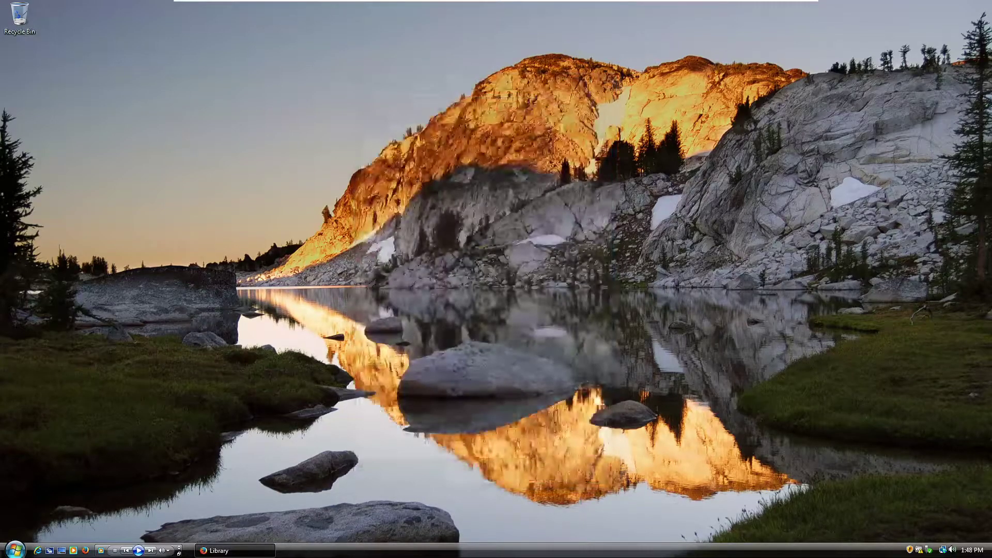
Step: Launch Internet Explorer, accept it as the default browser, and close it
left_click(15, 550)
left_click(37, 549)
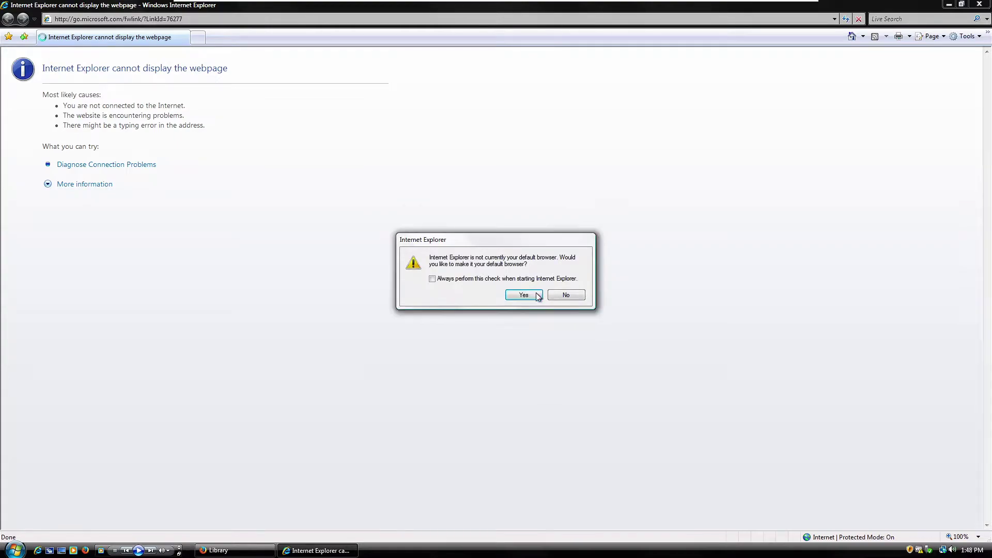
left_click(528, 297)
Step: Open the Computer window and view the properties of Local Disk (C:)
left_click(14, 549)
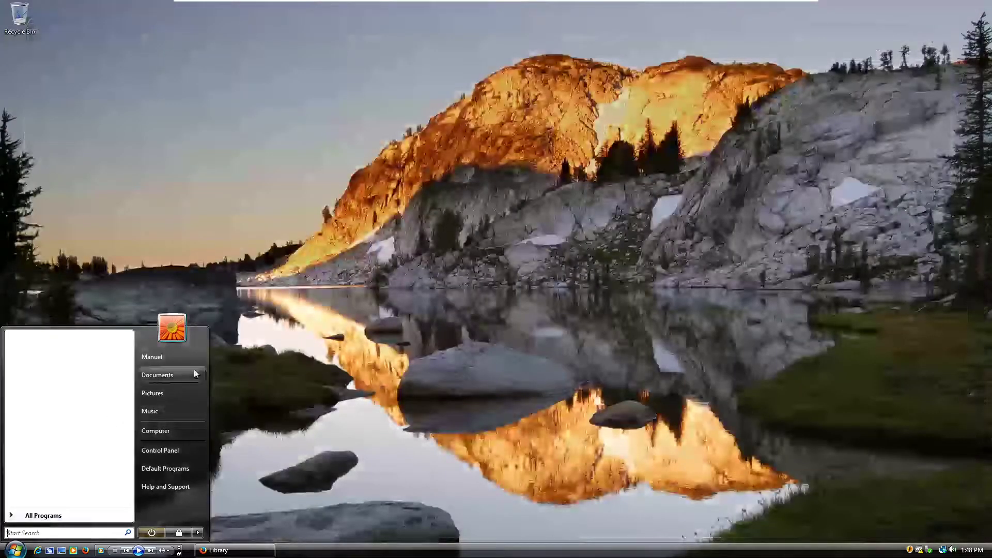
left_click(158, 431)
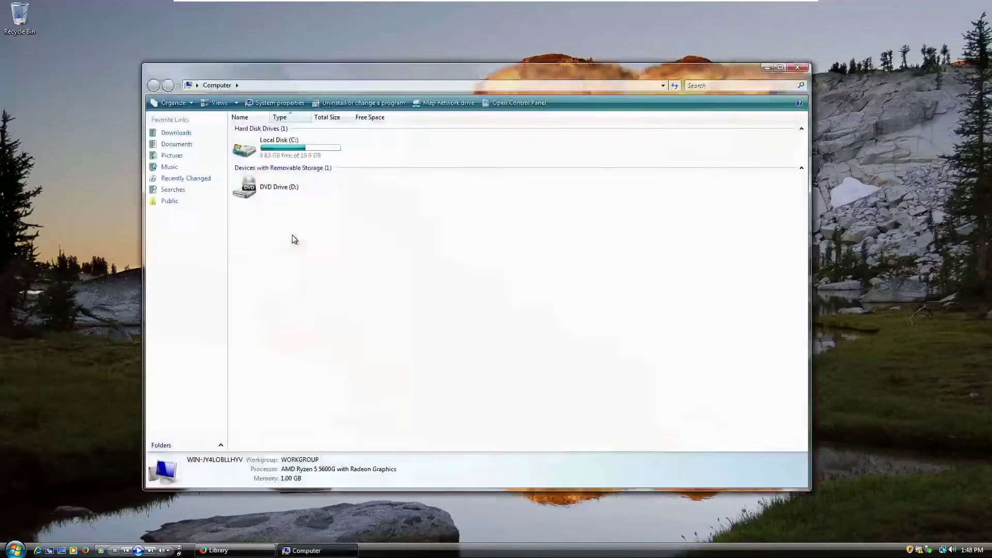
left_click(287, 144)
right_click(286, 155)
left_click(306, 267)
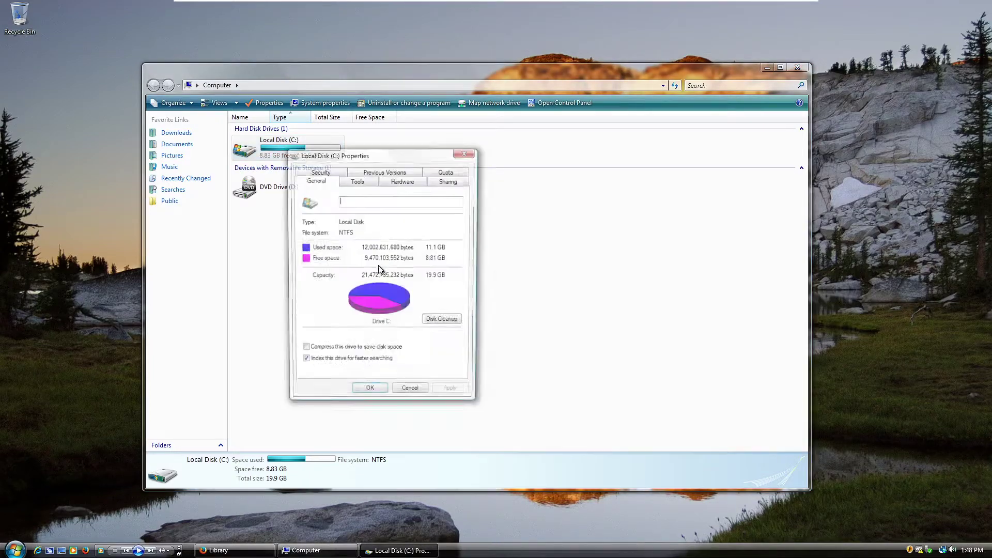
Step: View the Disk Cleanup options for Local Disk (C:), cancel them and dismiss the drive's properties
left_click(434, 323)
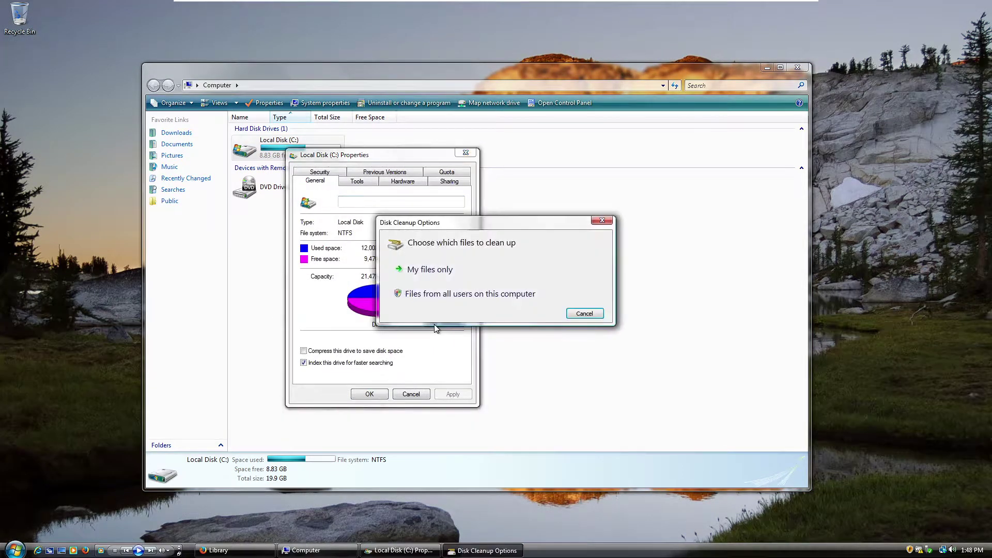
left_click(584, 314)
left_click(411, 393)
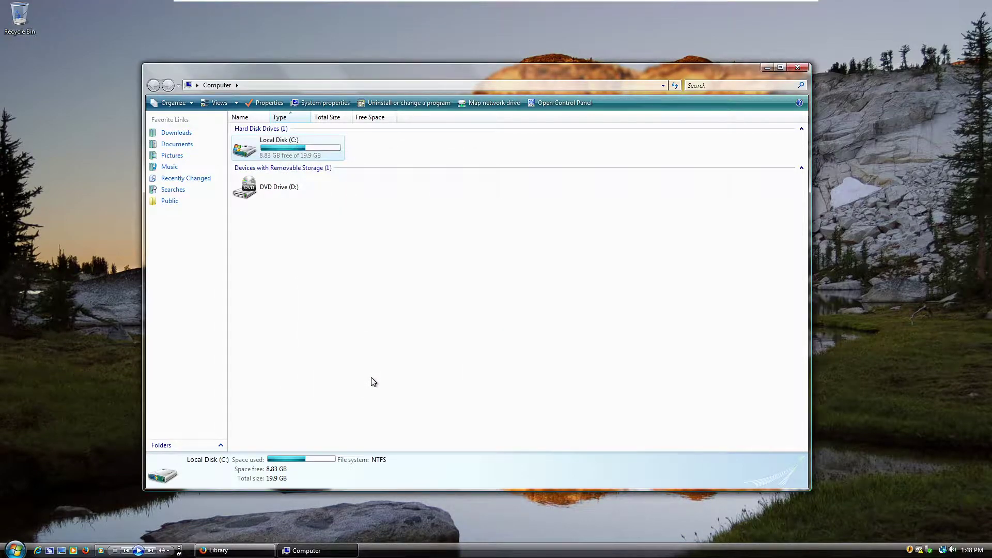
Step: Browse Local Disk (C:) through Users and the user's profile folder to Downloads, and close the window
double_click(307, 157)
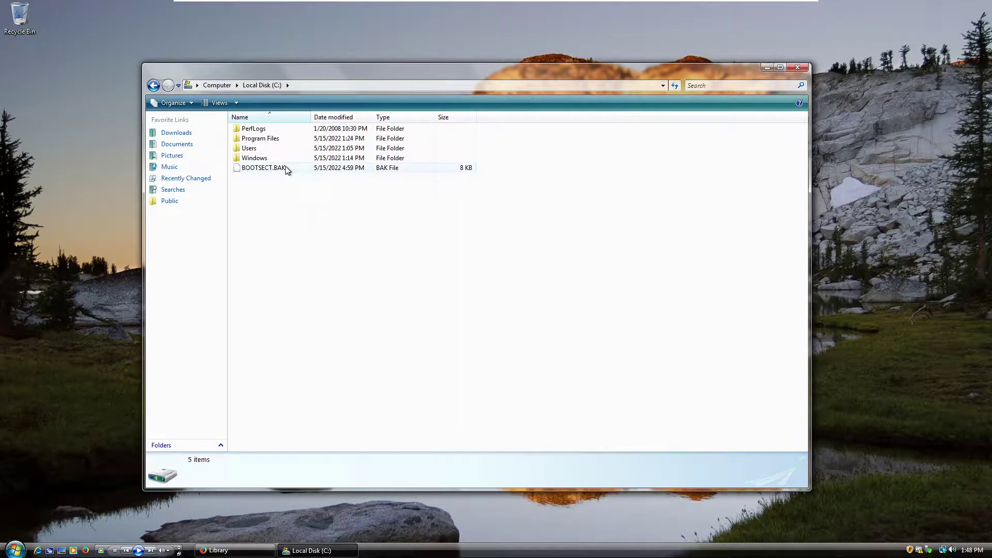
double_click(286, 150)
double_click(253, 129)
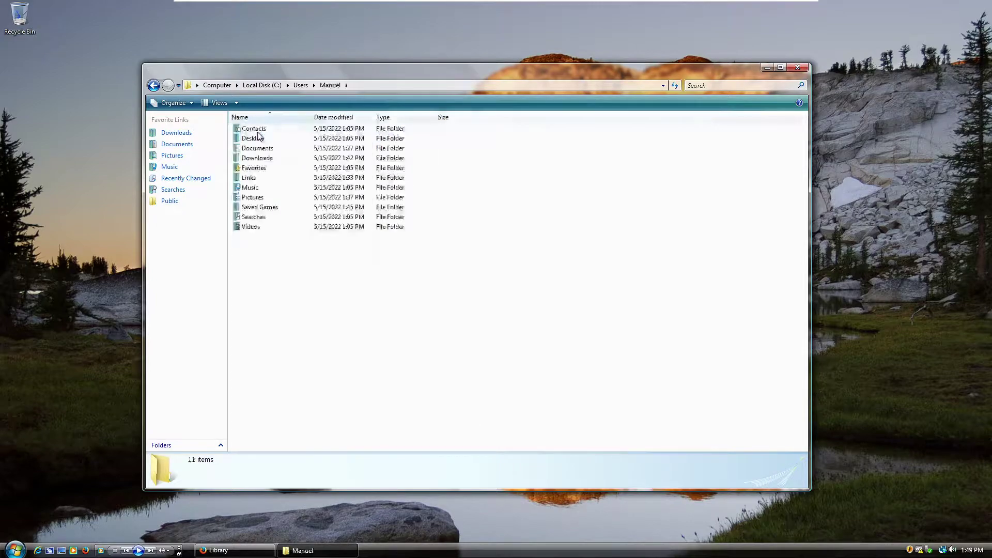
double_click(255, 159)
left_click(176, 133)
left_click(798, 69)
Step: Open the desktop's Personalization settings and bring up the Sounds configuration
left_click_drag(298, 357, 73, 438)
right_click(250, 191)
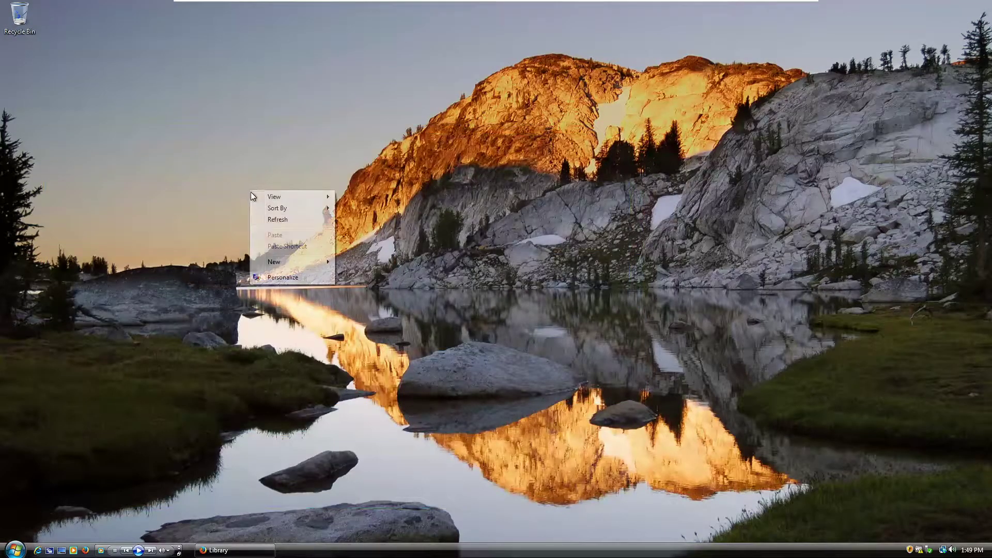
right_click(273, 225)
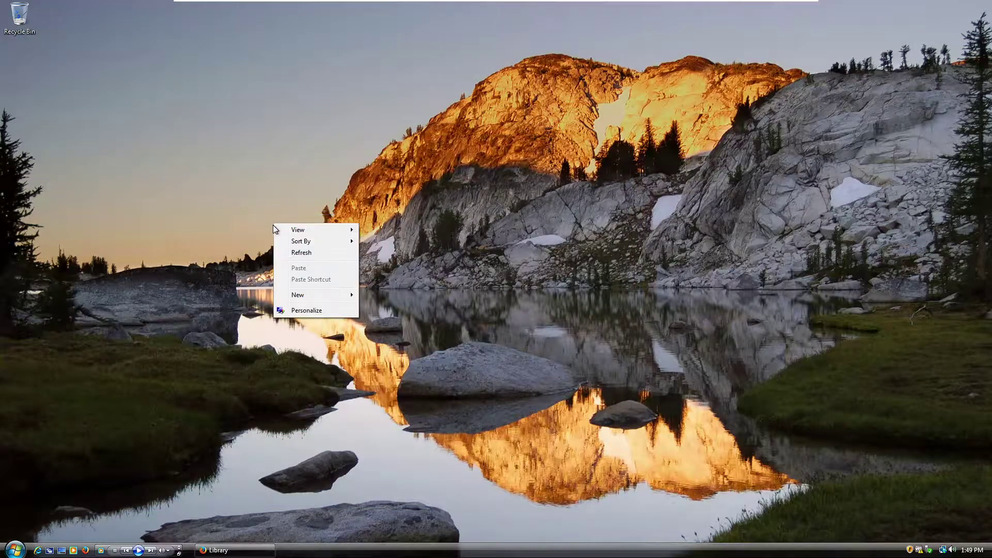
left_click(303, 310)
left_click(432, 310)
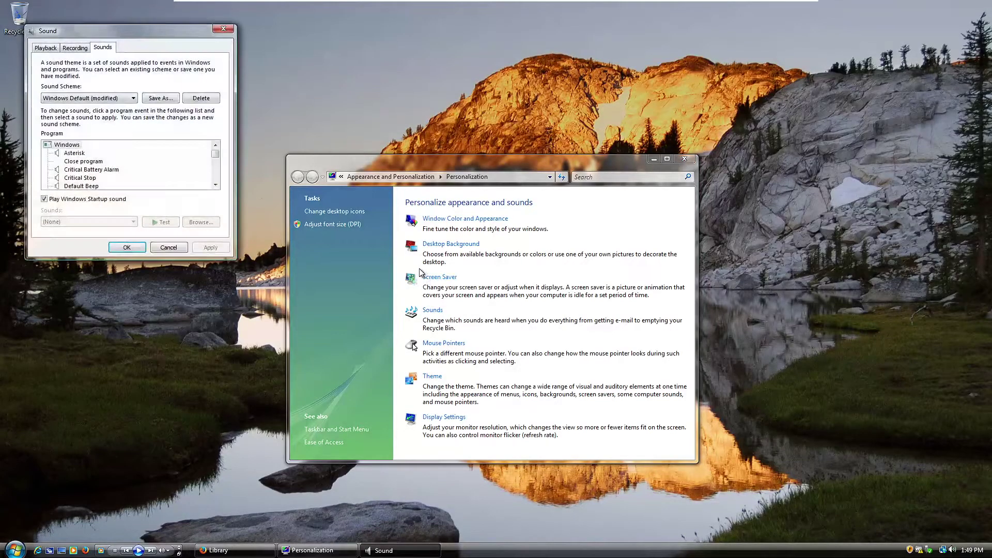
Step: Centre the Sound dialog and sample the Windows event sounds from Asterisk through Device Failed to Connect
left_click(389, 279)
left_click(392, 294)
left_click(399, 309)
scroll(400, 308, "down", 1)
left_click(401, 294)
left_click(402, 302)
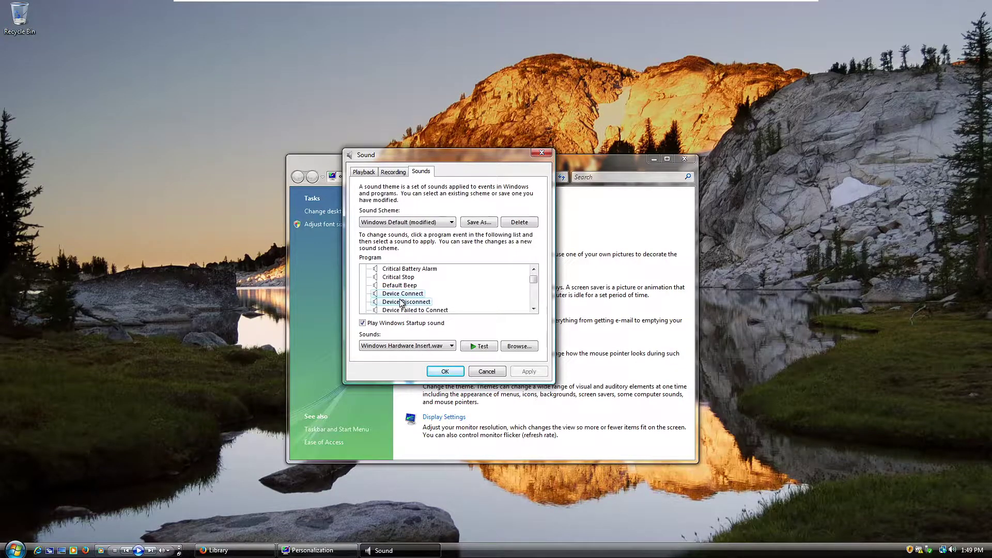
left_click(401, 310)
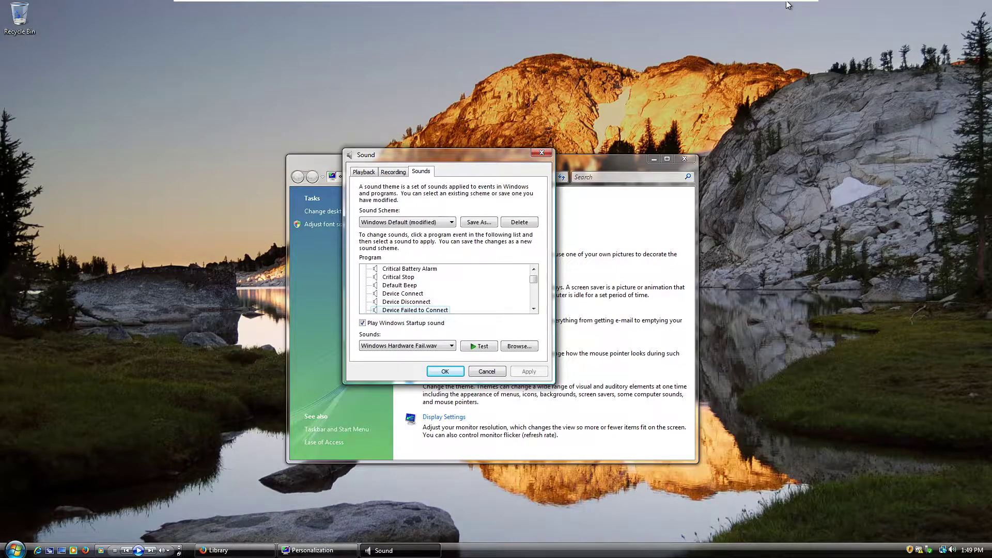
Step: Leave the virtual machine to adjust the YouTube video's volume in Edge, minimise Edge, and return the machine to full screen
left_click(801, 8)
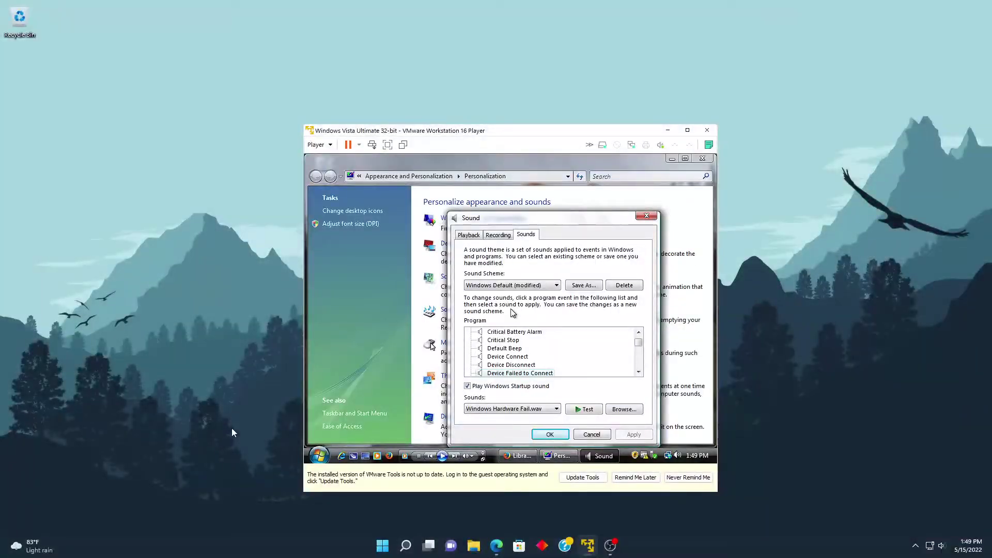
left_click(494, 544)
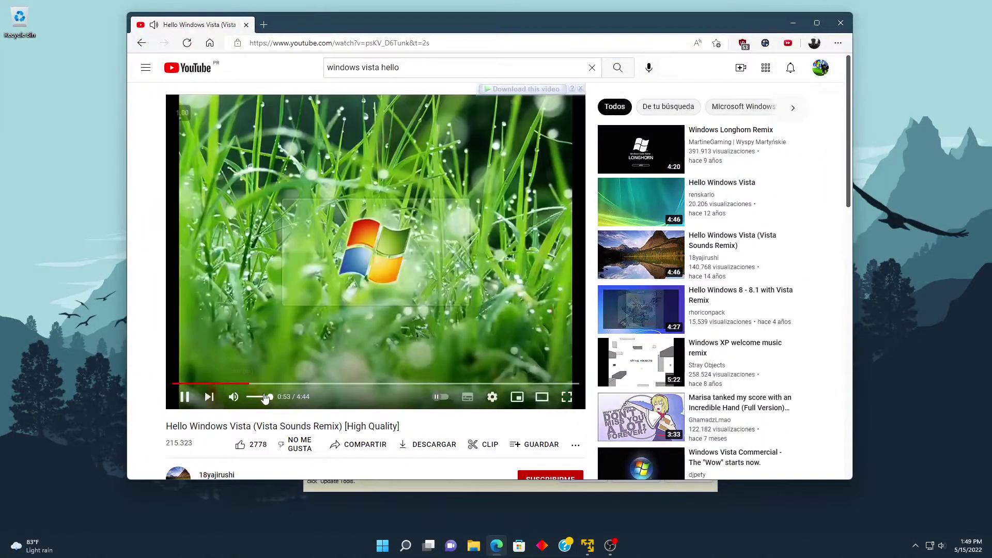
left_click(793, 23)
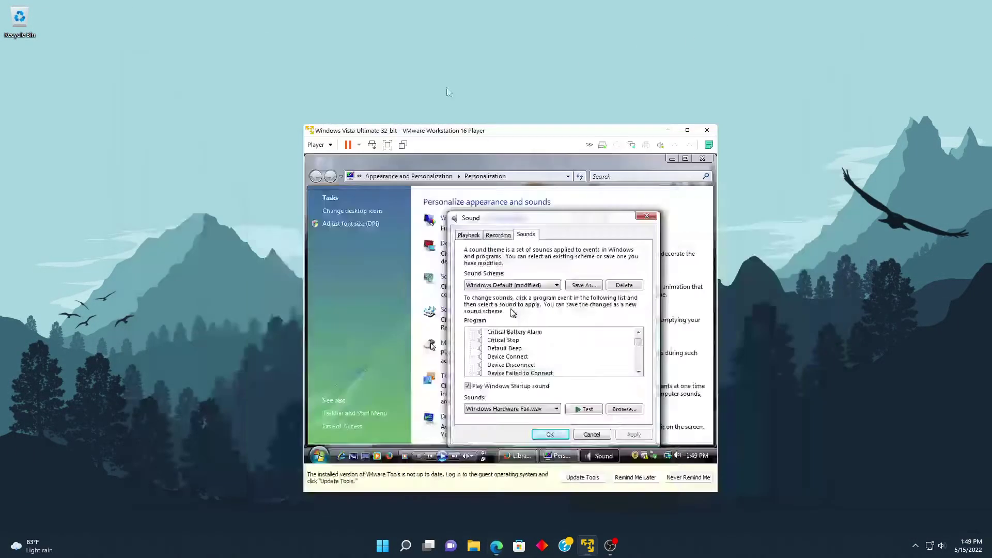
key("ctrl+alt+Return")
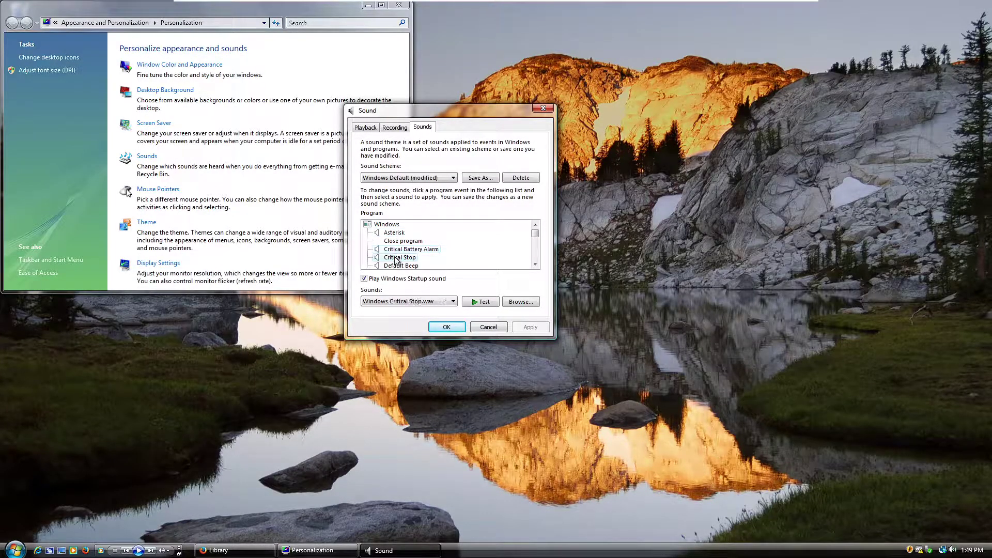
Step: Sample the event sounds from Critical Stop through Windows User Account Control and on to Incoming call under Windows Explorer
scroll(396, 262, "down", 1)
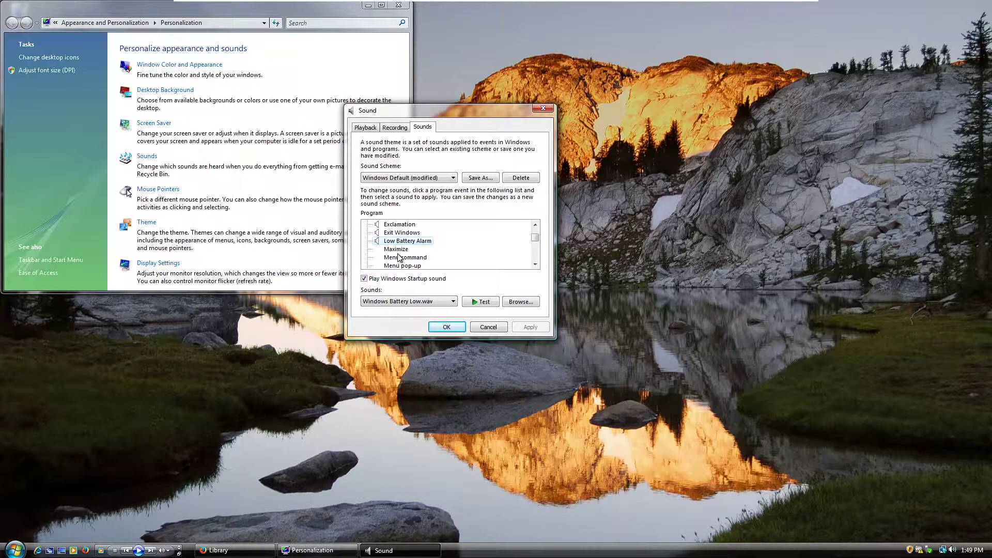
left_click(388, 258)
scroll(389, 258, "down", 1)
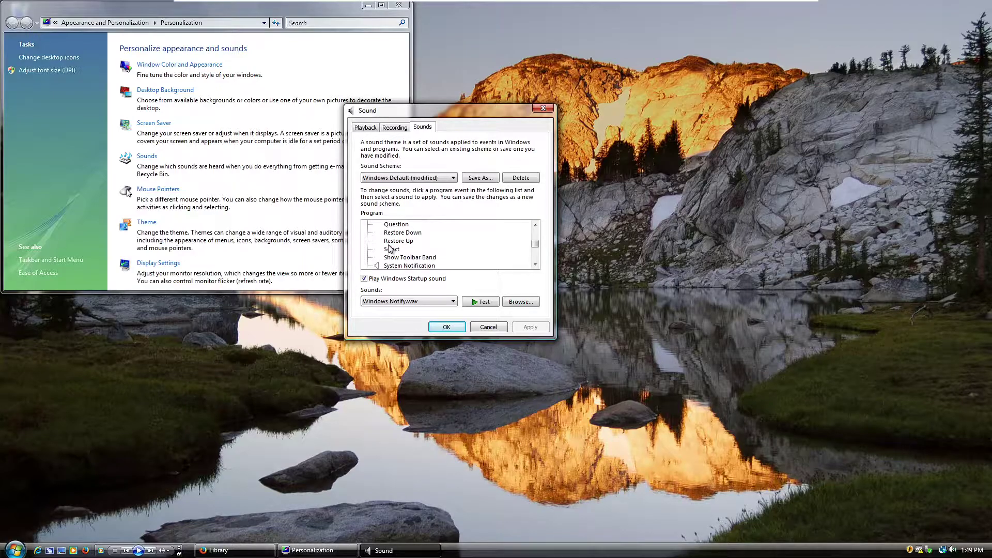
scroll(389, 267, "down", 1)
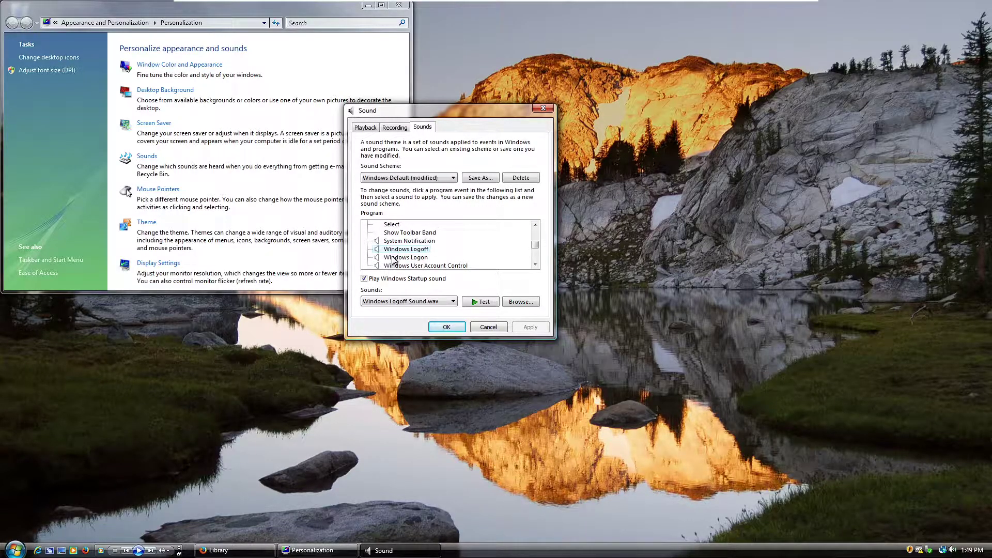
scroll(395, 258, "down", 1)
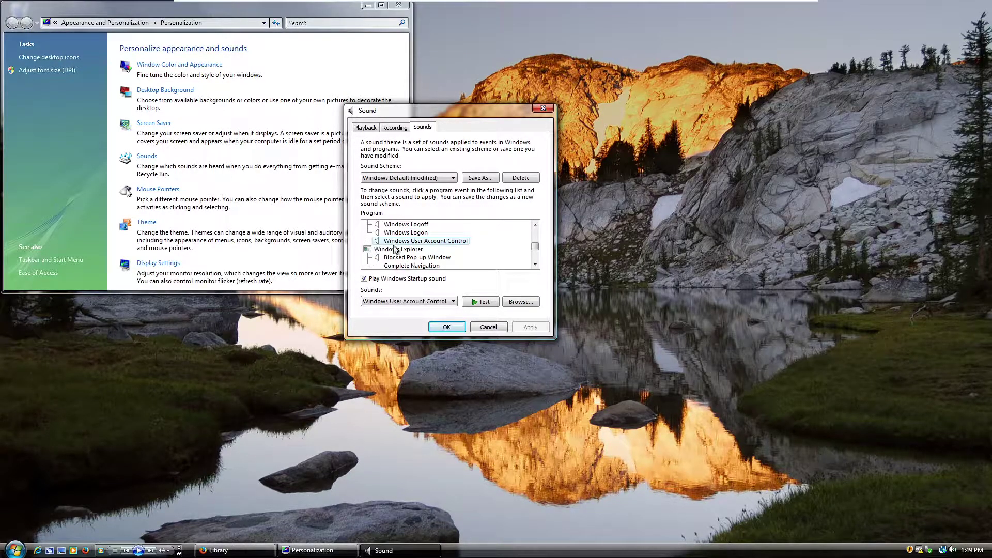
left_click(388, 257)
scroll(389, 256, "down", 1)
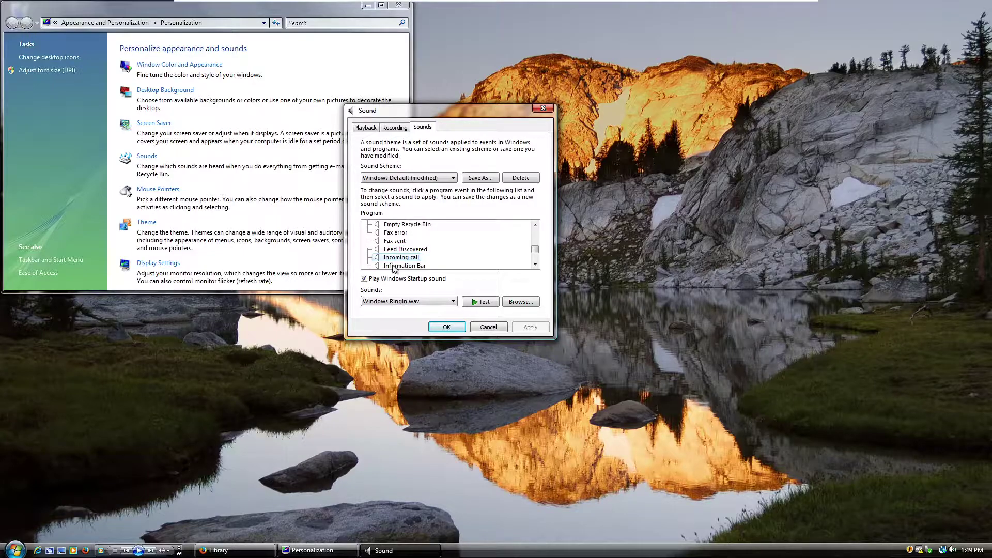
Step: Sample the Windows Speech Recognition sounds and the Photo Gallery's Metadata Edit sound, and dismiss the Sound dialog without changes
scroll(393, 261, "down", 1)
scroll(392, 259, "down", 1)
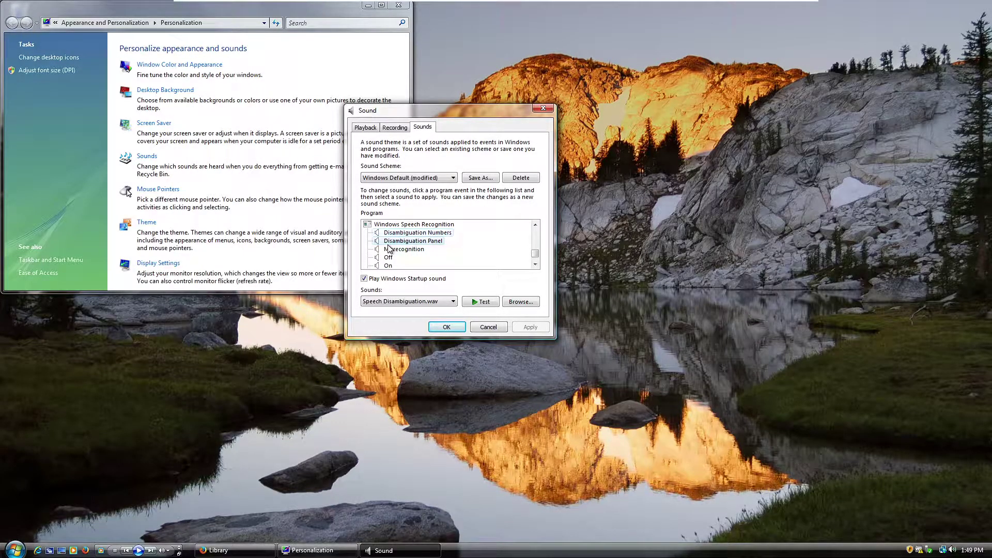
left_click(393, 250)
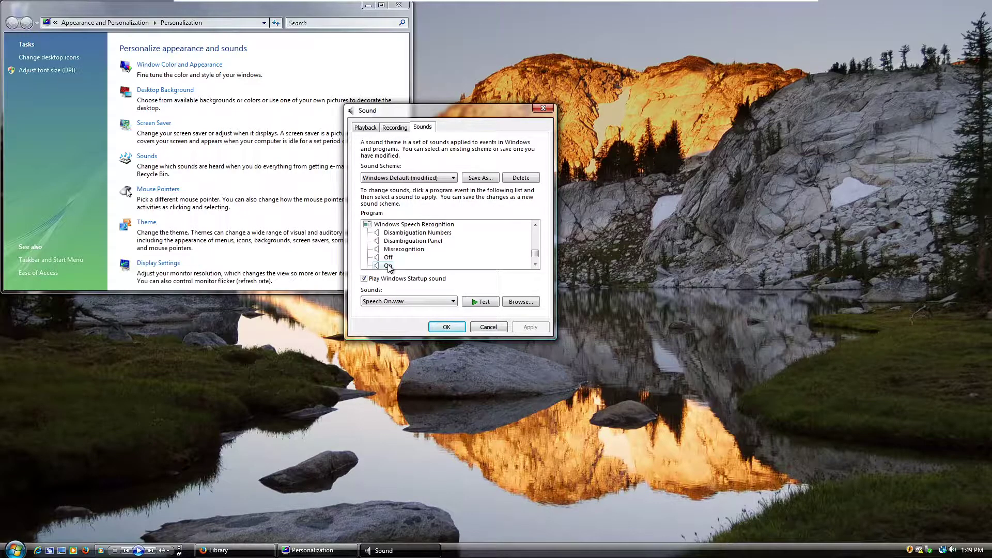
scroll(389, 265, "down", 1)
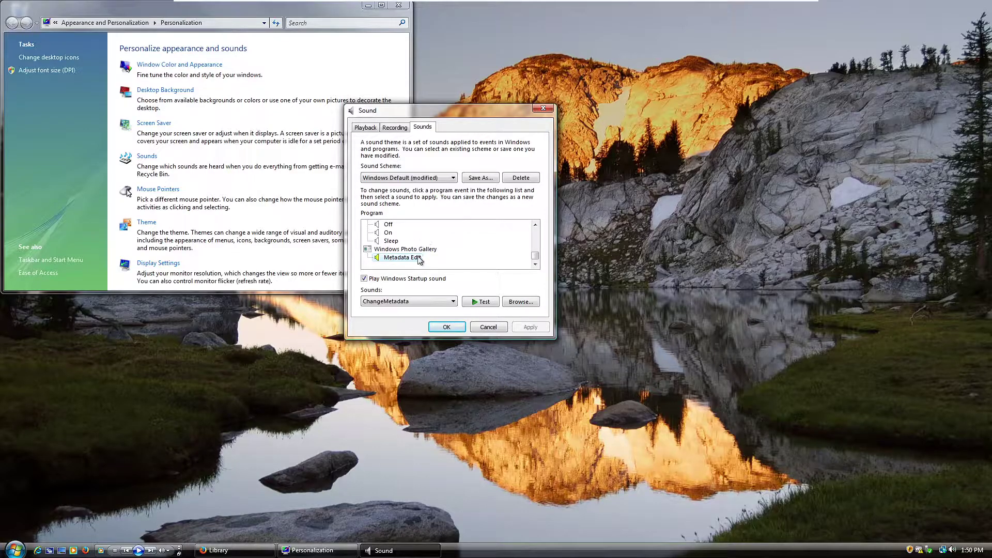
scroll(537, 261, "up", 10)
left_click(480, 324)
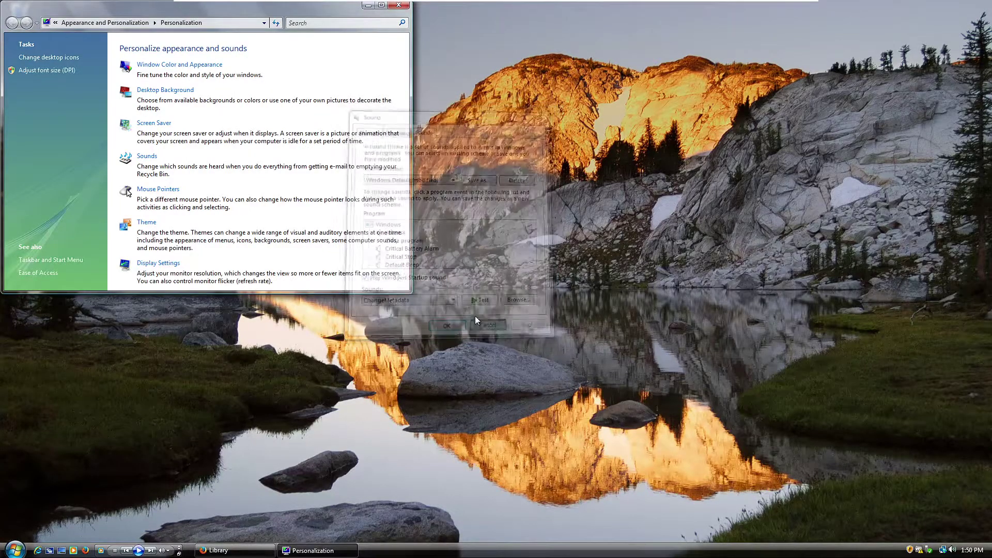
Step: Move the Personalization window towards the middle of the desktop and bring up its Screen Saver settings
left_click_drag(218, 17, 409, 132)
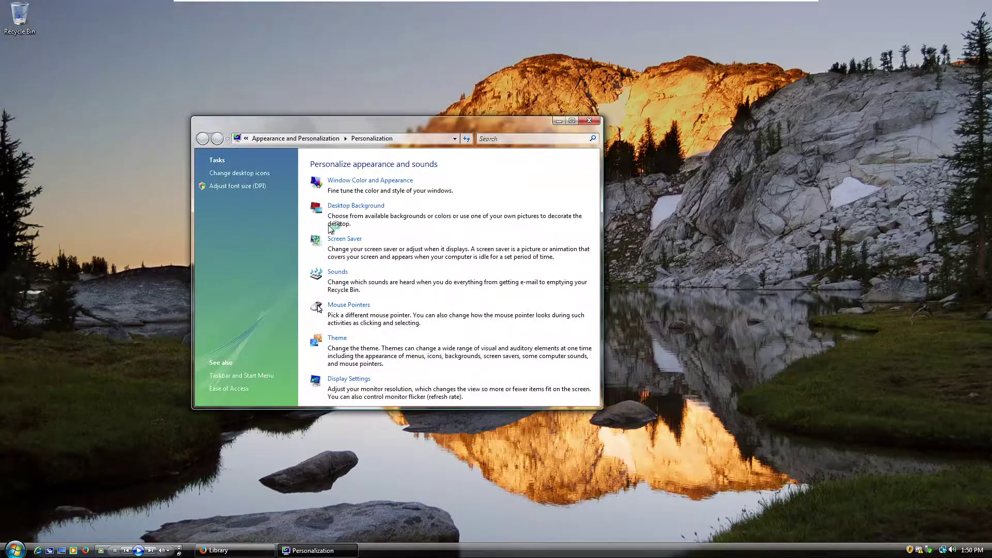
left_click(343, 239)
left_click(229, 195)
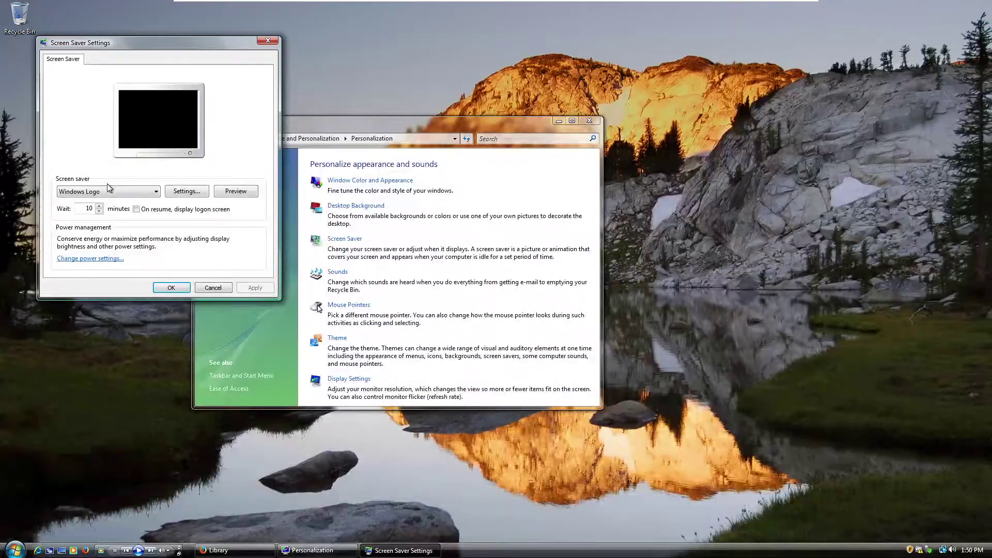
Step: Preview the 3D Text and Aurora screen savers at full screen
left_click(107, 191)
left_click(103, 208)
left_click(235, 191)
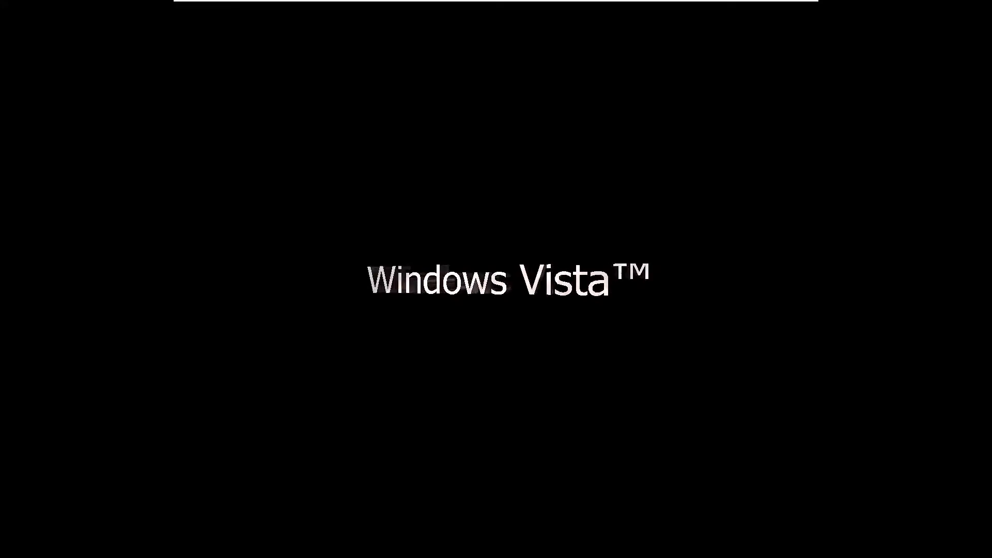
left_click(67, 192)
left_click(72, 216)
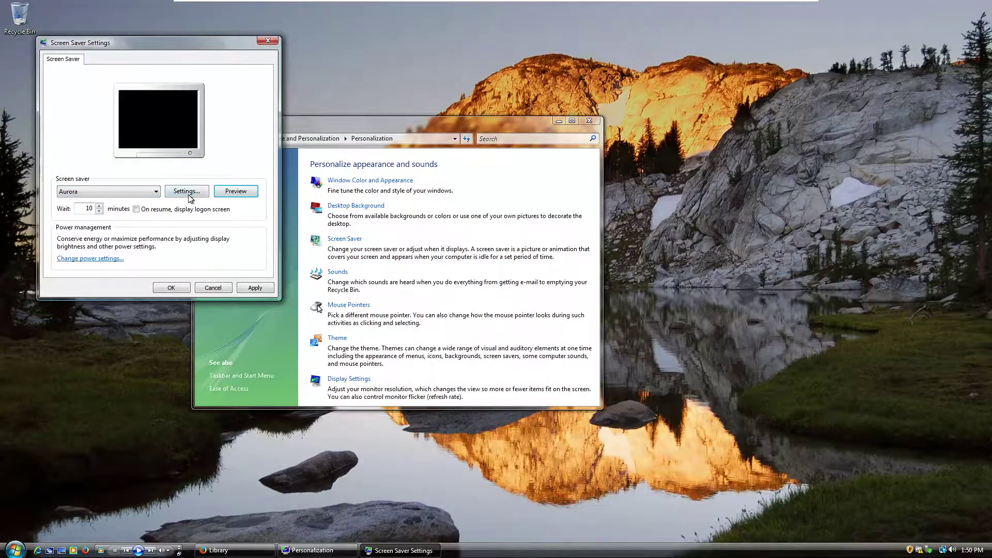
left_click(230, 192)
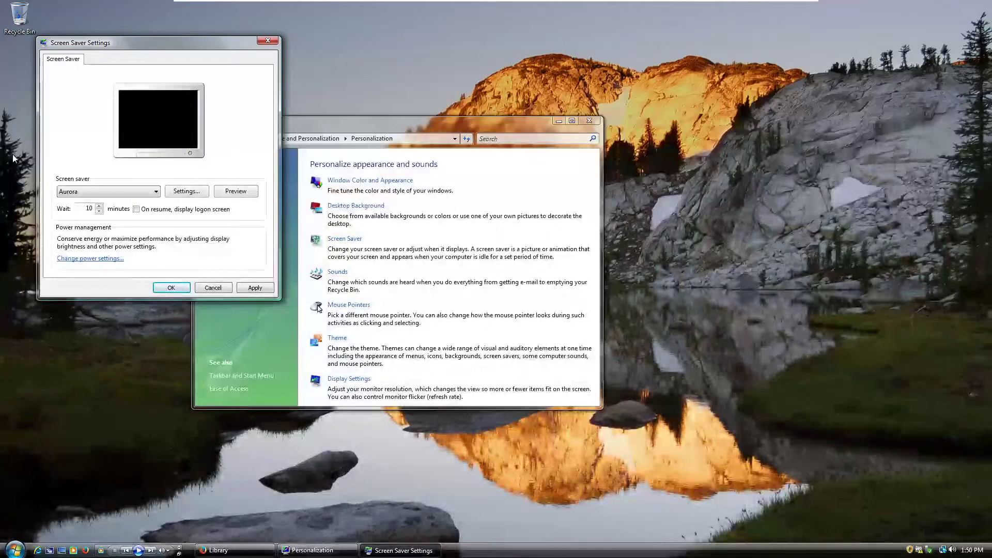
Step: Preview the Blank and Bubbles screen savers at full screen
left_click(67, 192)
left_click(67, 194)
left_click(68, 194)
left_click(73, 222)
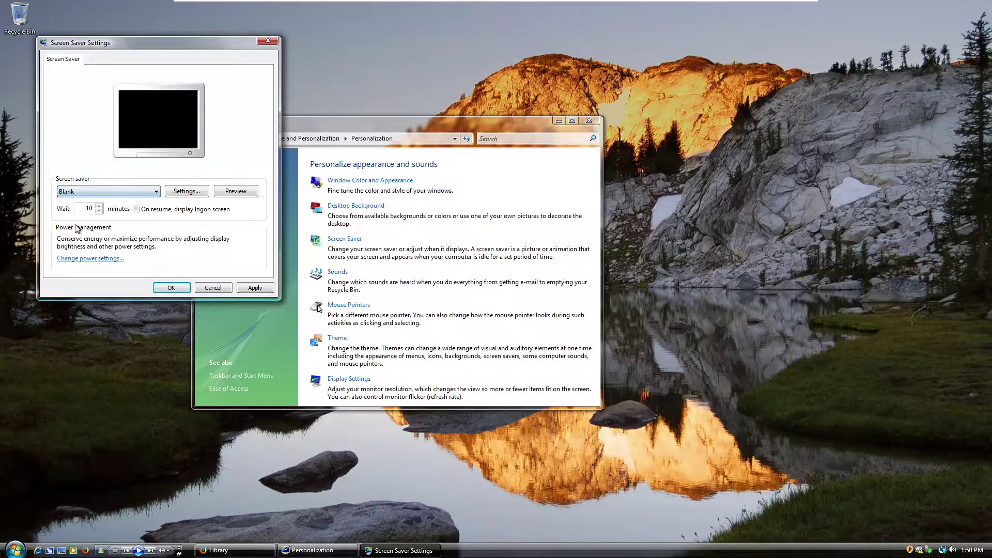
left_click(235, 191)
left_click(126, 191)
left_click(120, 230)
left_click(233, 194)
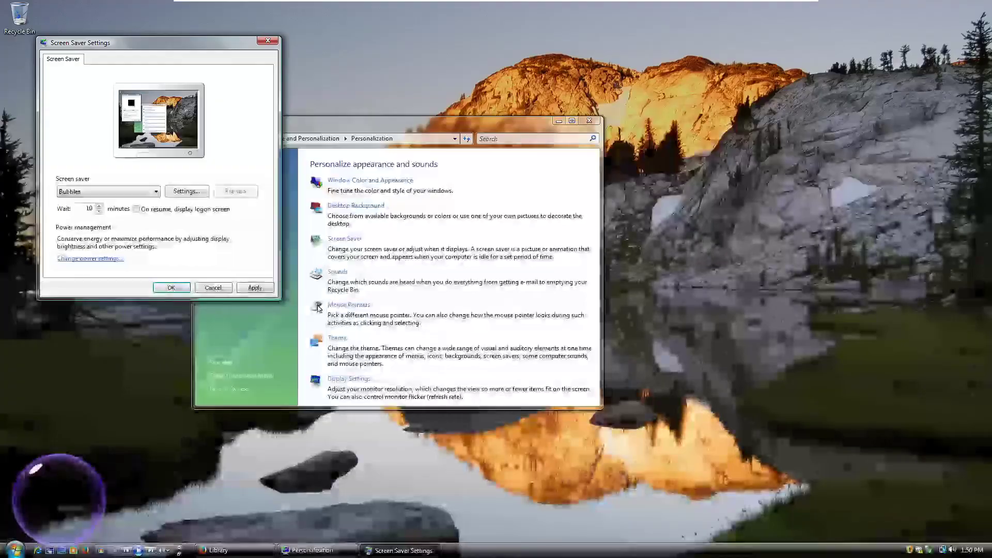
Step: Preview the Mystify and Photos screen savers at full screen
left_click(155, 192)
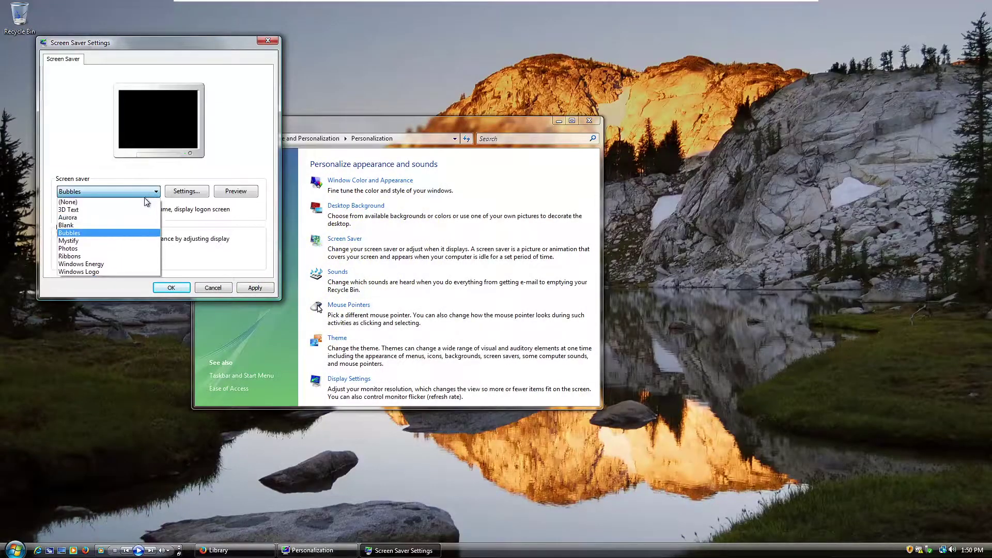
left_click(104, 236)
left_click(235, 191)
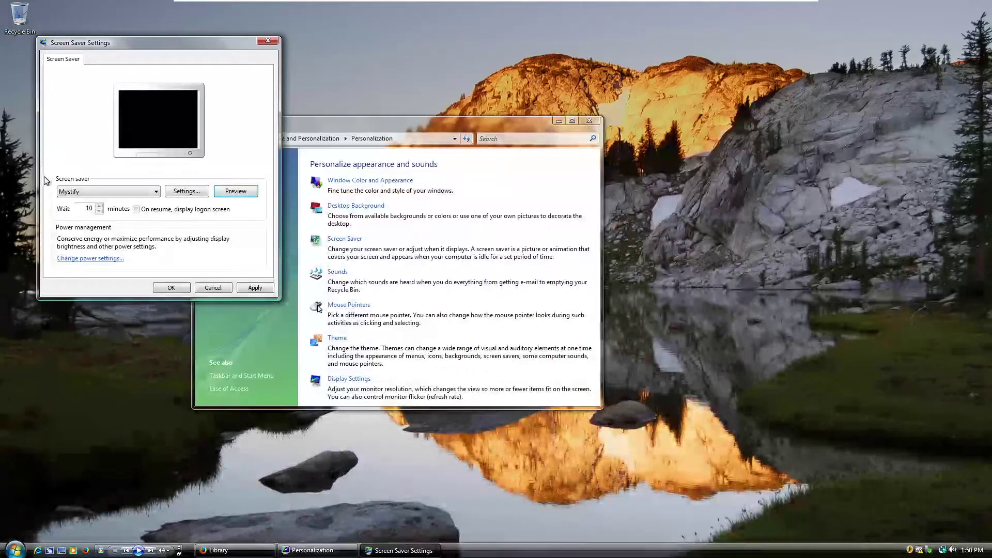
left_click(155, 191)
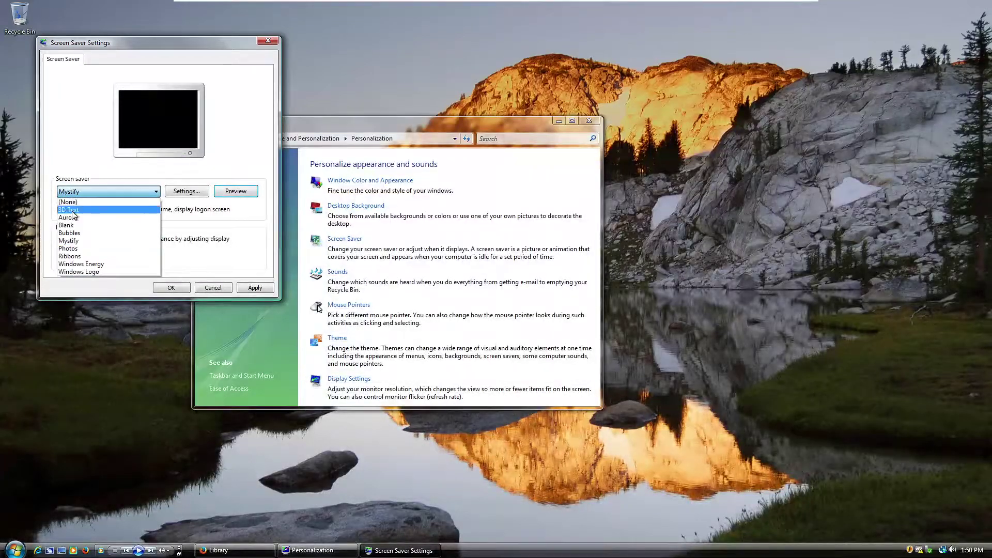
left_click(103, 247)
left_click(236, 191)
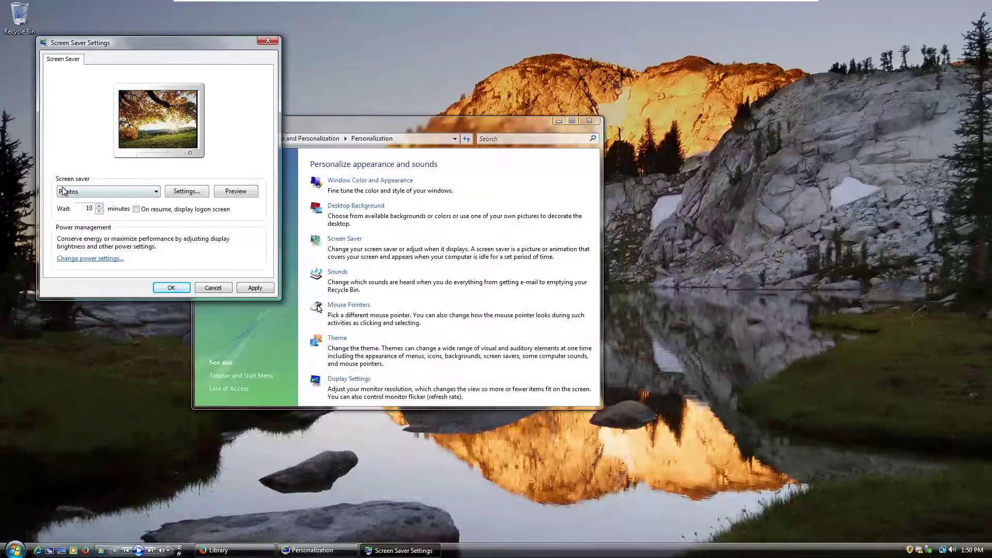
Step: Preview the Ribbons and Windows Energy screen savers at full screen
left_click(155, 192)
left_click(81, 254)
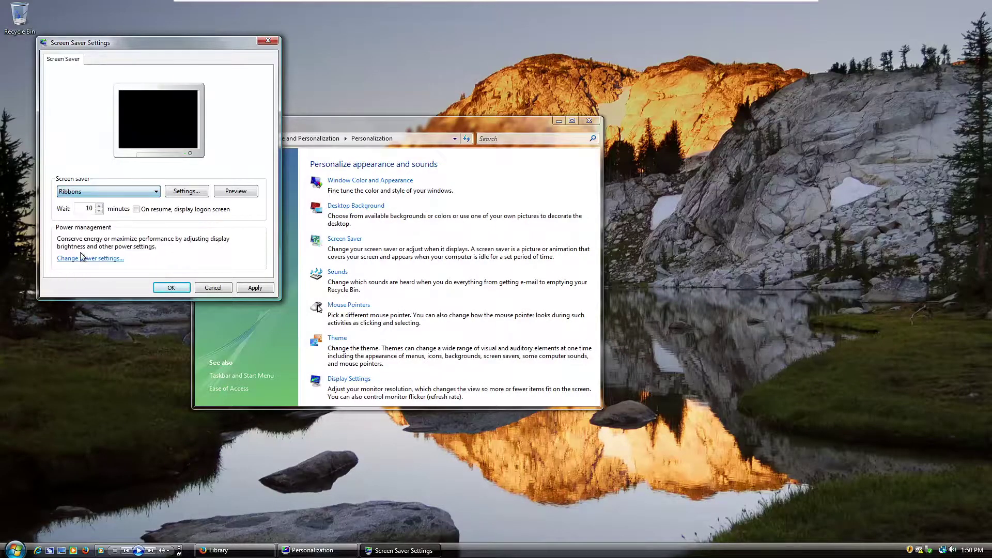
left_click(234, 193)
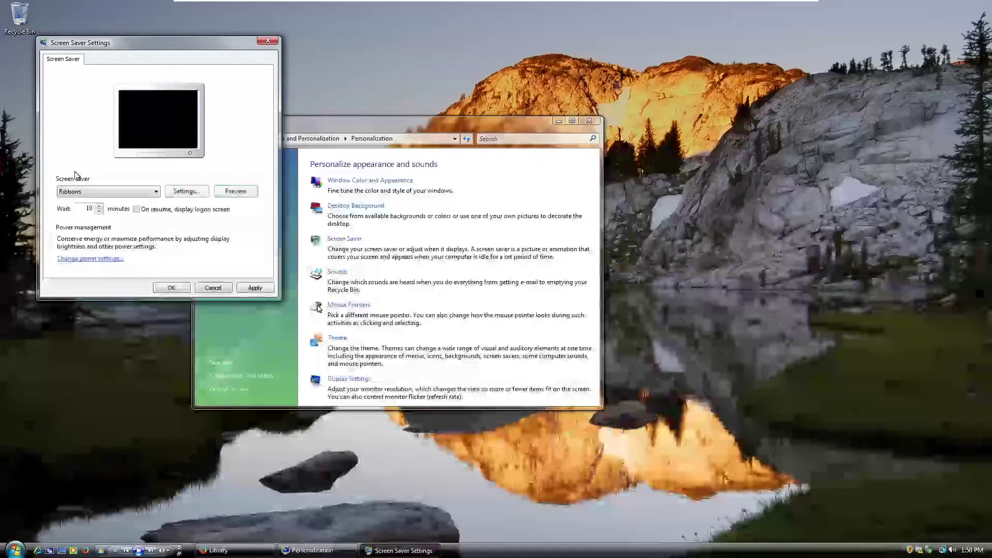
left_click(155, 192)
left_click(77, 264)
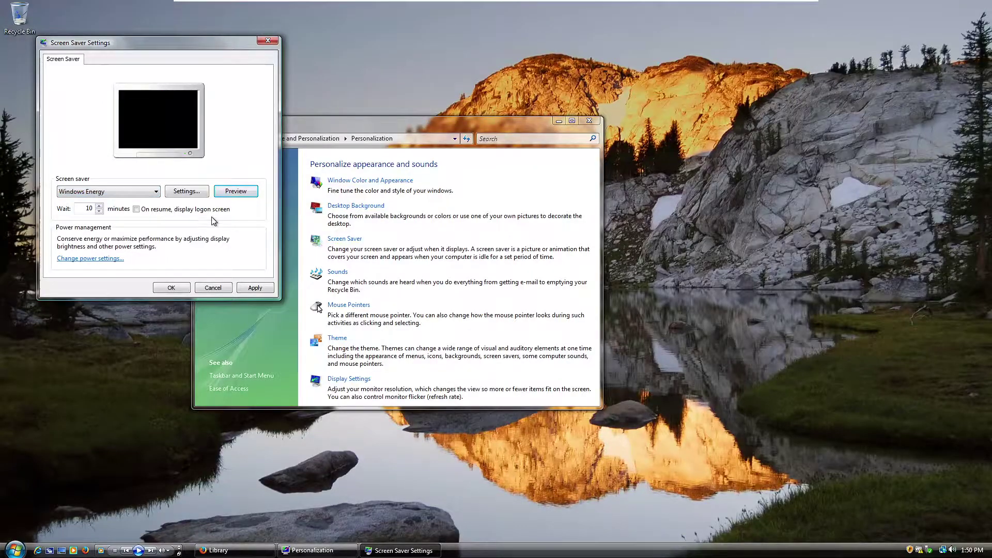
left_click(234, 195)
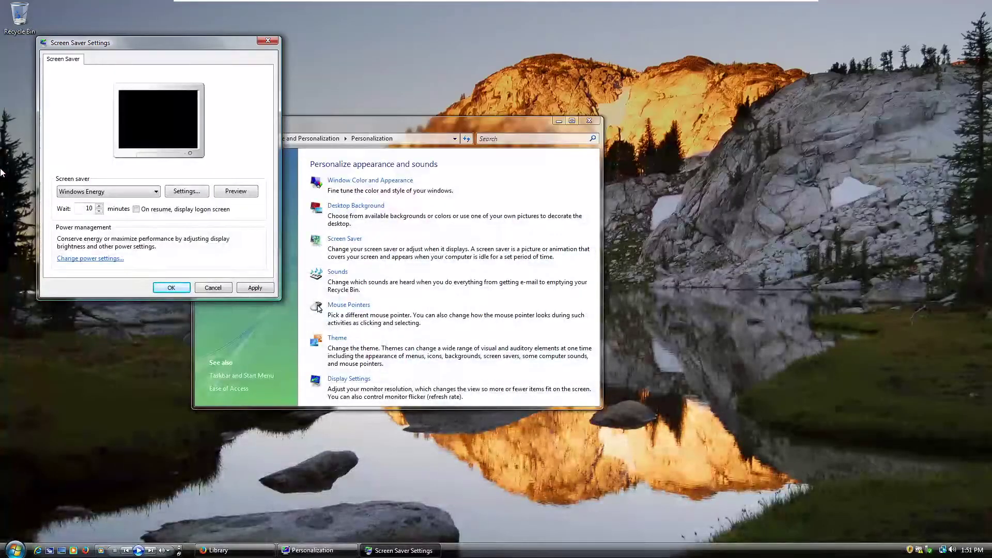
Step: Preview the Windows Logo screen saver and leave the screen saver settings without applying a change
left_click(88, 195)
left_click(146, 272)
left_click(231, 193)
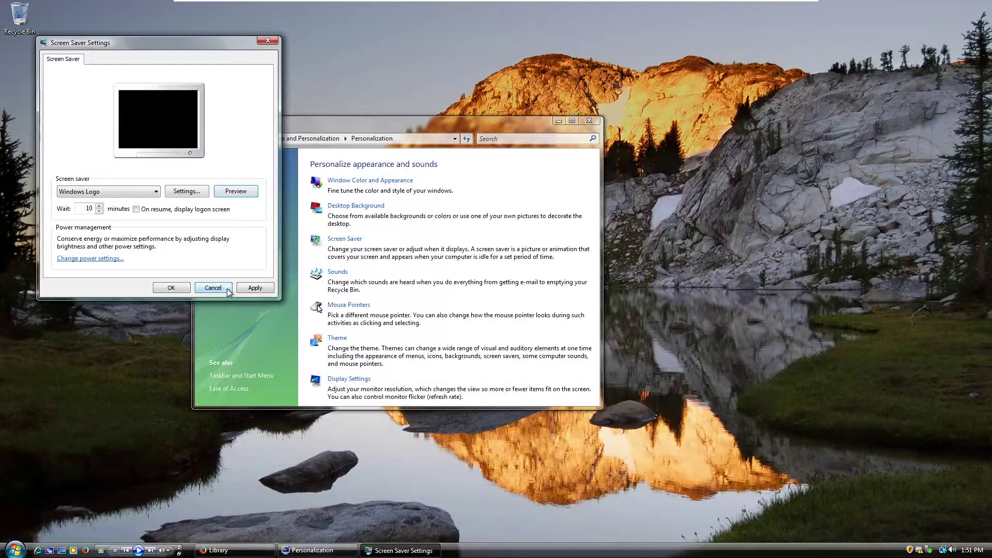
left_click(229, 290)
Step: Bring up the Mouse Pointers settings, move the dialog over the Personalization window, and select the Conductor scheme
left_click(341, 305)
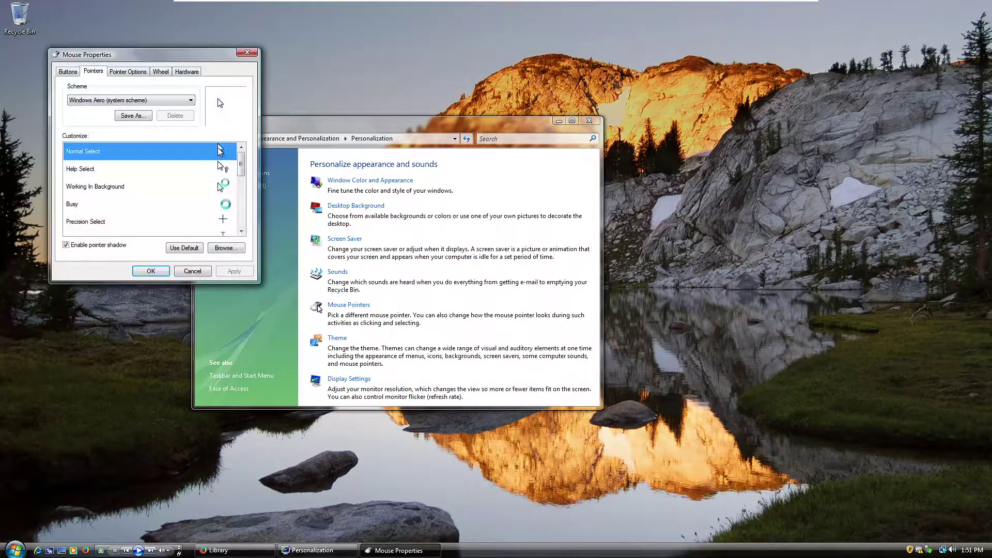
left_click_drag(226, 61, 404, 194)
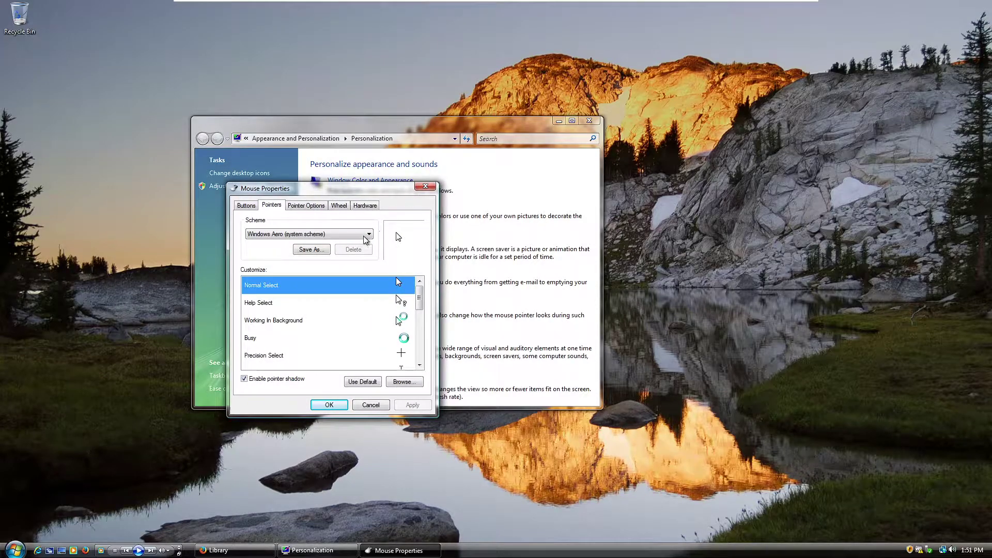
left_click(309, 234)
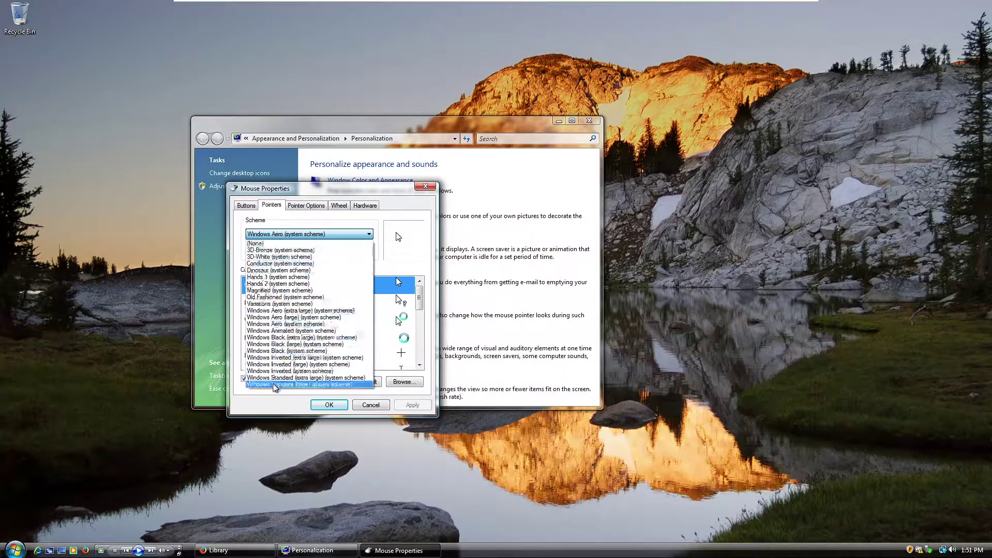
left_click(279, 263)
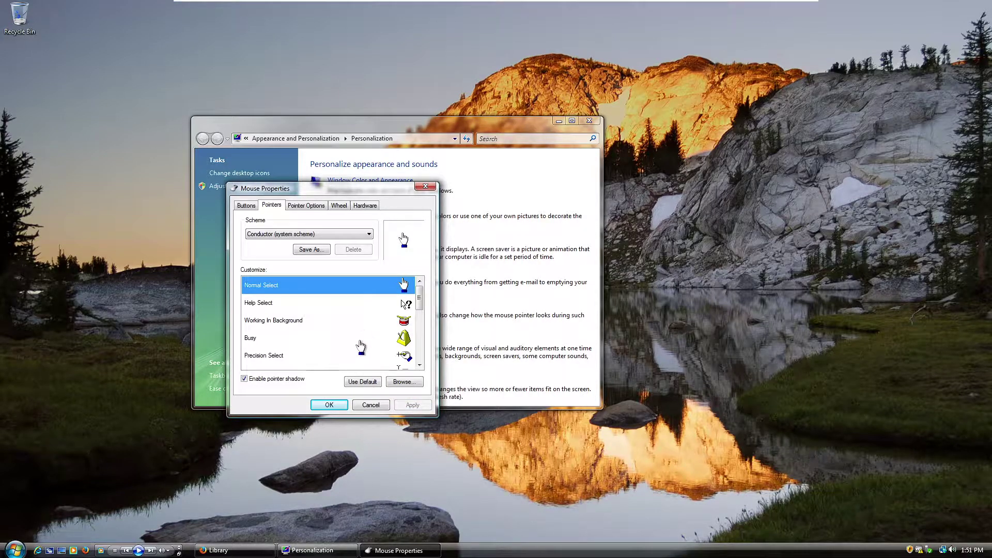
Step: Switch the mouse pointers to the Old Fashioned system scheme and apply it
left_click(309, 234)
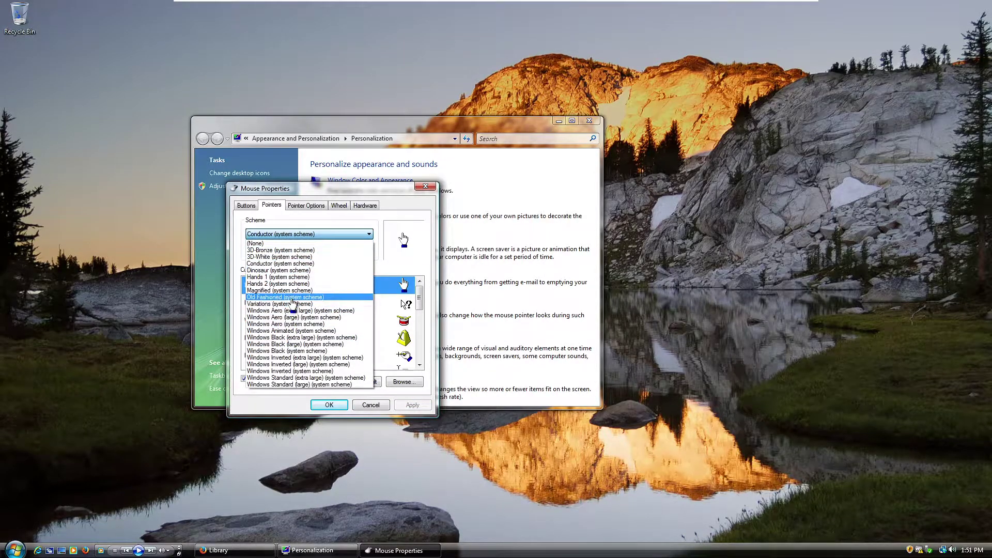
left_click(309, 289)
left_click(402, 405)
Step: Open Notepad, write "tiene los cursores de xp!" and close it without saving
left_click(15, 550)
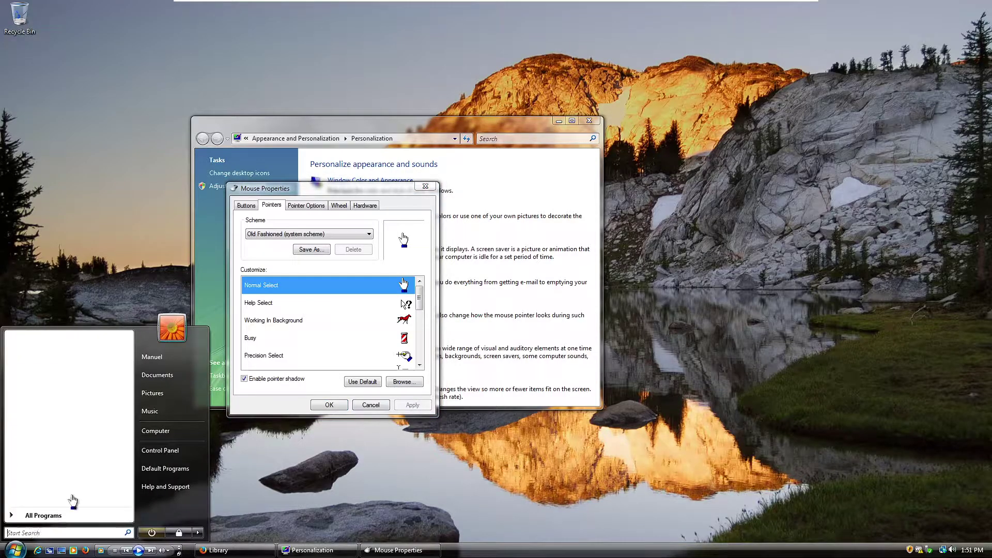
type("notepad")
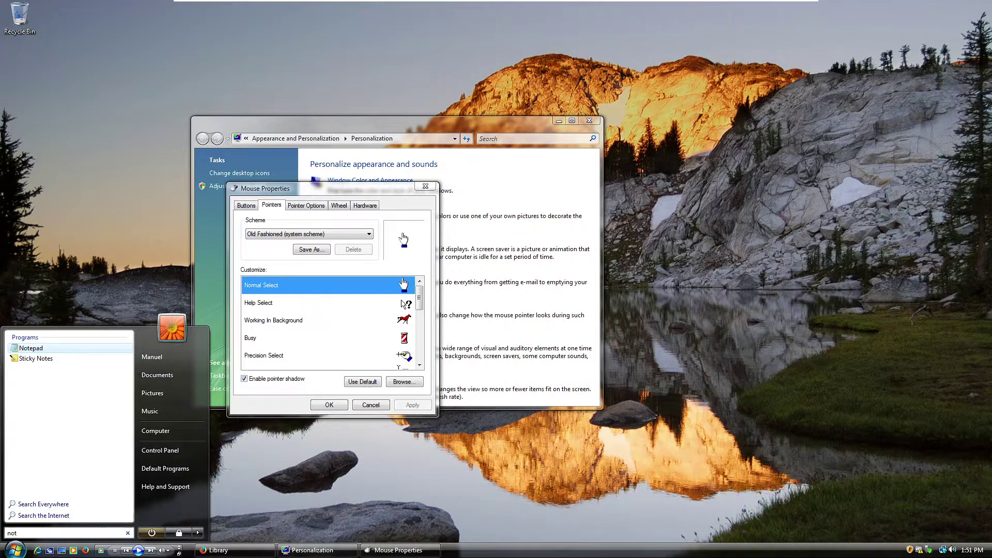
key("Return")
type("tiene los cursores de xp!")
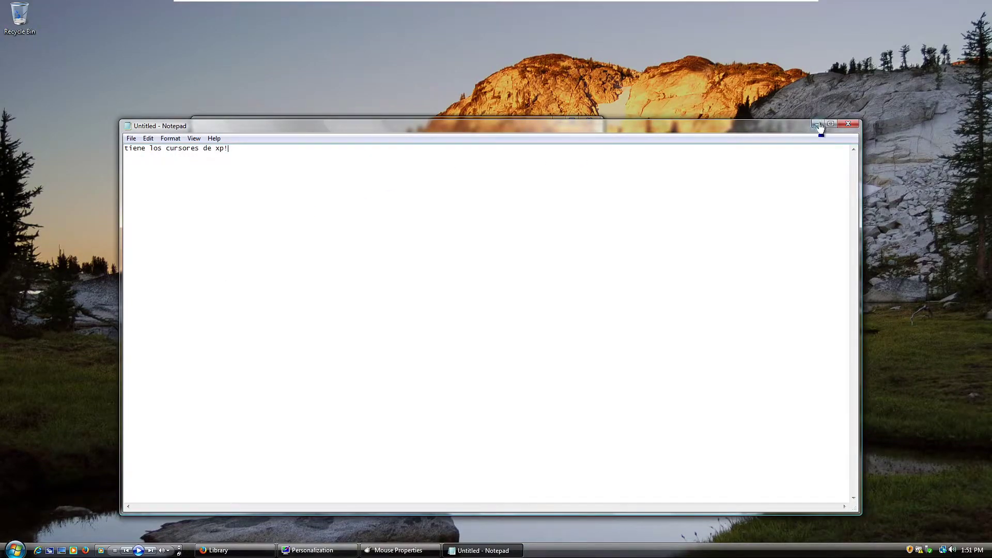
left_click(848, 123)
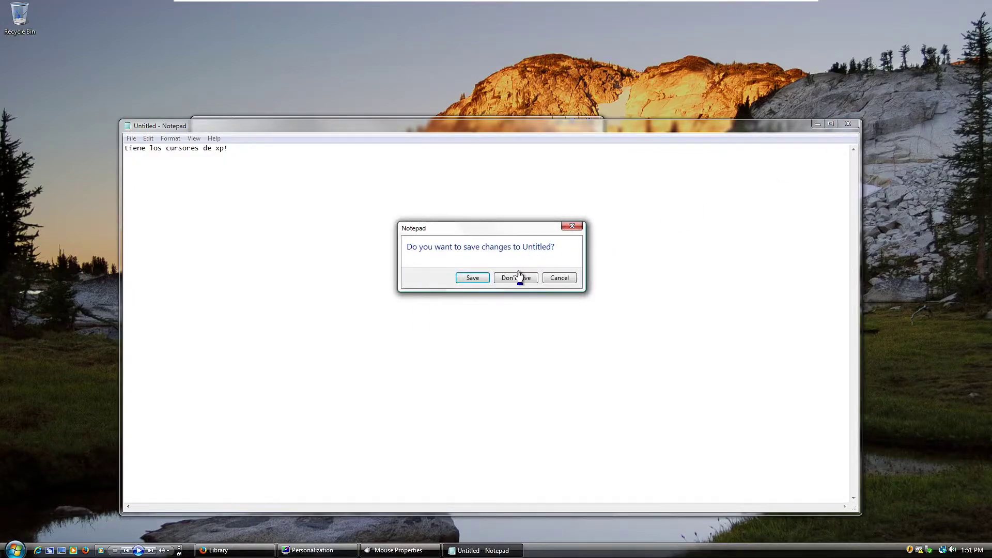
left_click(516, 278)
Step: Try the 3D-Bronze, Windows Aero (extra large) and Windows Standard (large) mouse pointer schemes
left_click(326, 234)
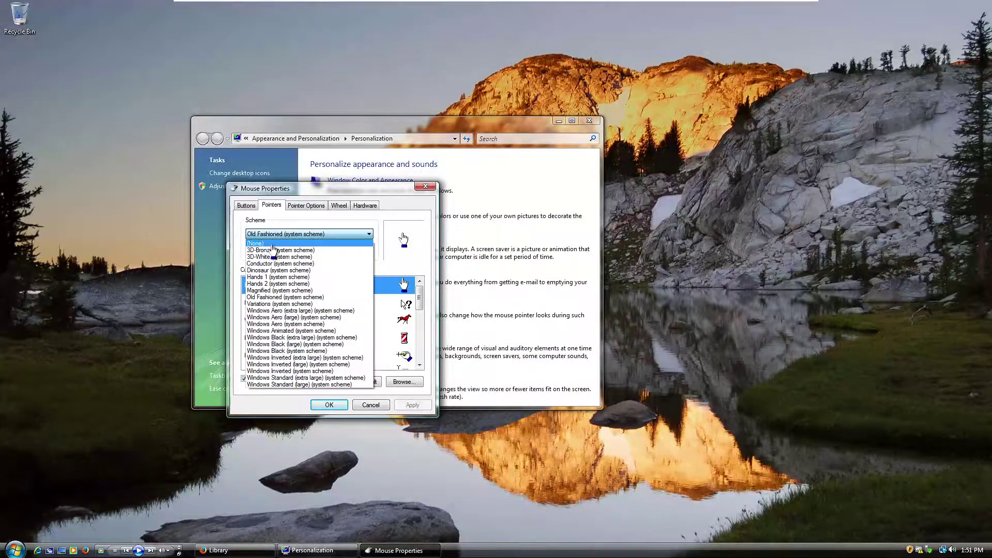
left_click(272, 250)
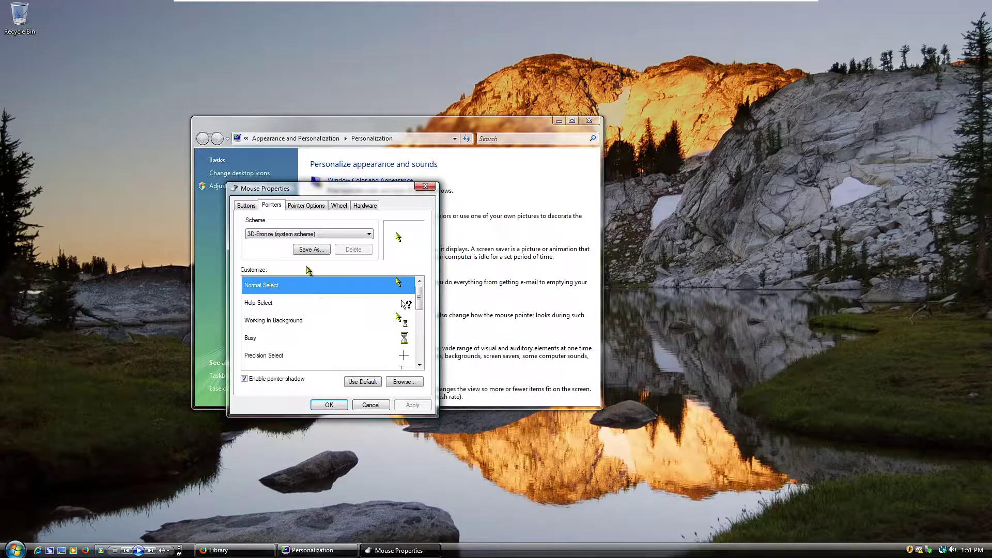
left_click(302, 235)
left_click(281, 311)
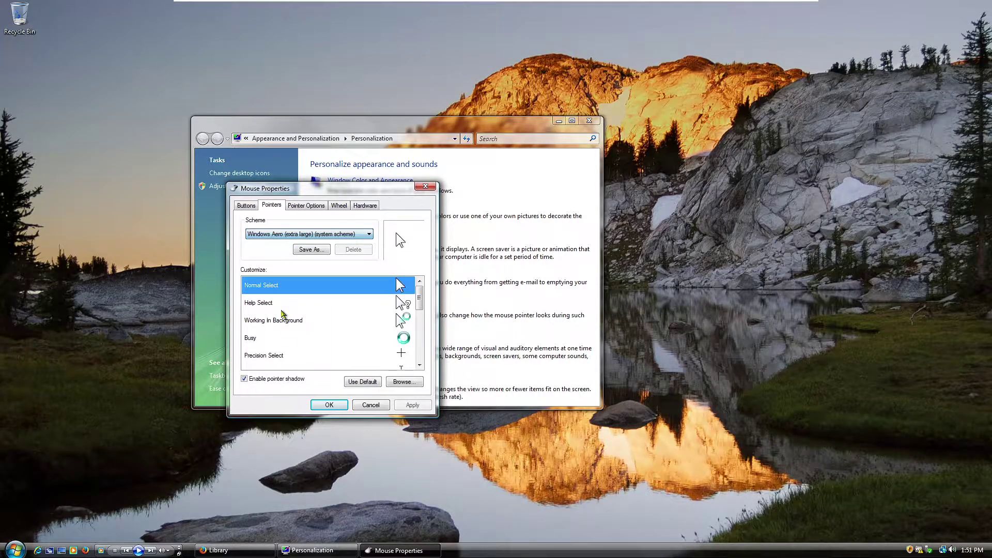
left_click(304, 235)
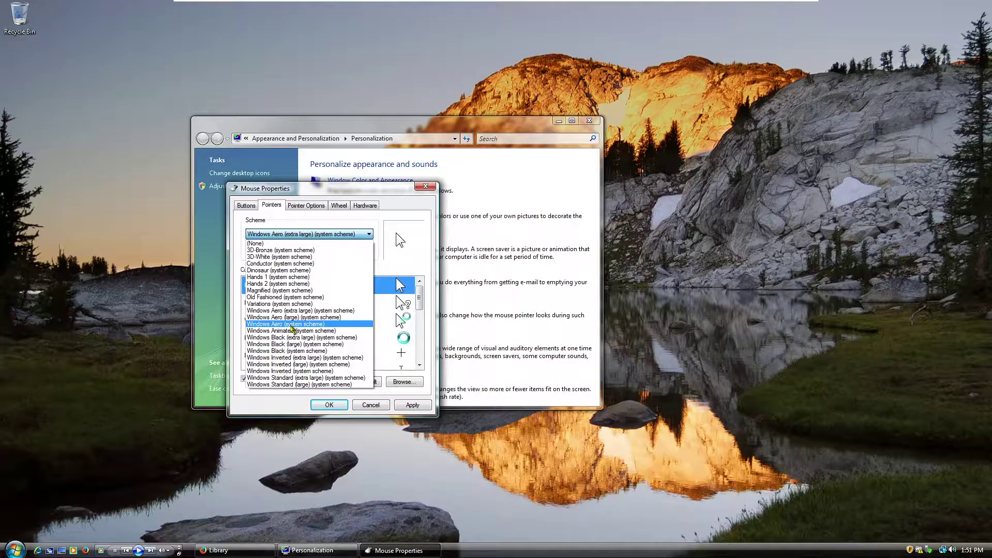
left_click(290, 384)
Step: Set the mouse pointer scheme to Windows Aero (system scheme), apply it and close the mouse settings
left_click(280, 235)
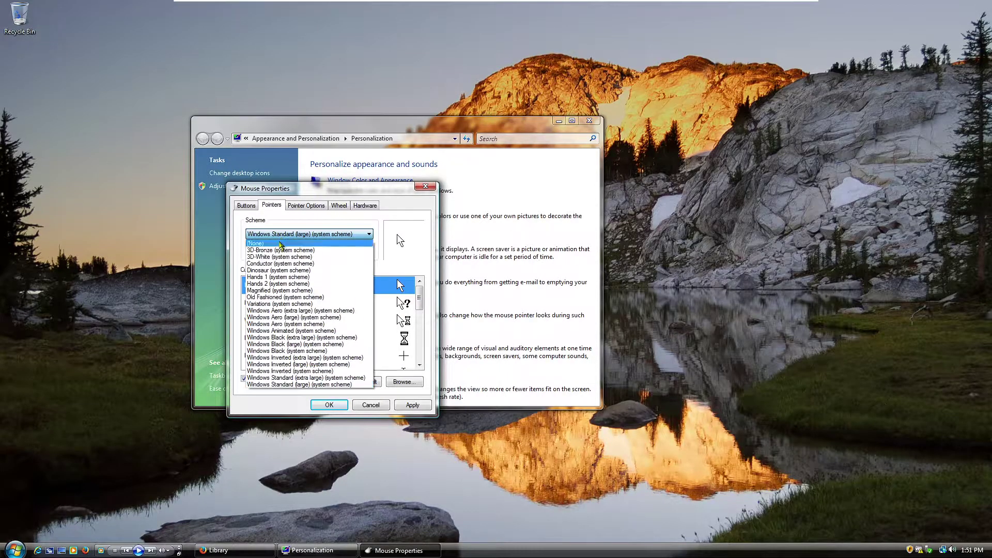
left_click(285, 324)
left_click(412, 406)
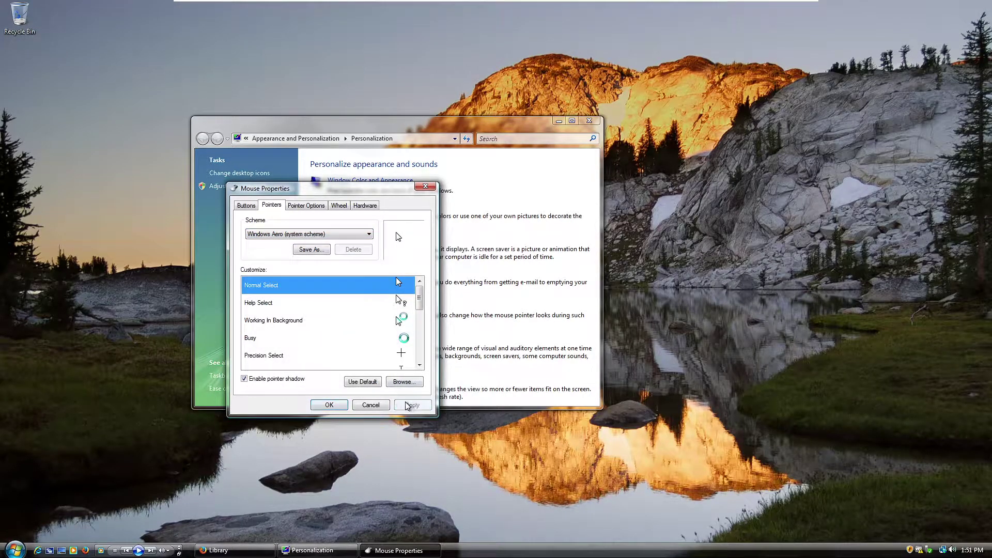
left_click(329, 405)
Step: Look at the Theme settings over the Personalization window and close them without changing the theme
left_click(338, 338)
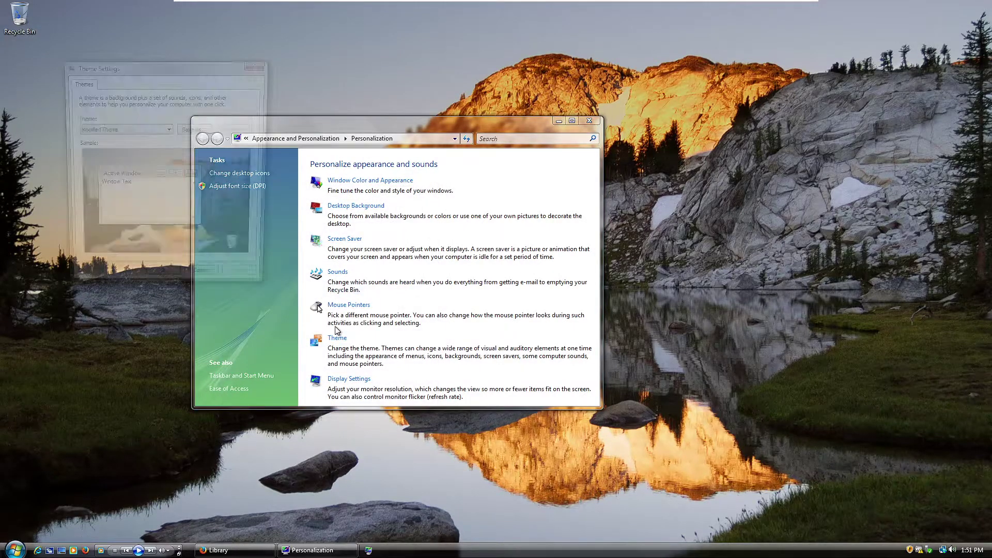
left_click_drag(155, 66, 289, 146)
left_click(256, 210)
left_click(392, 145)
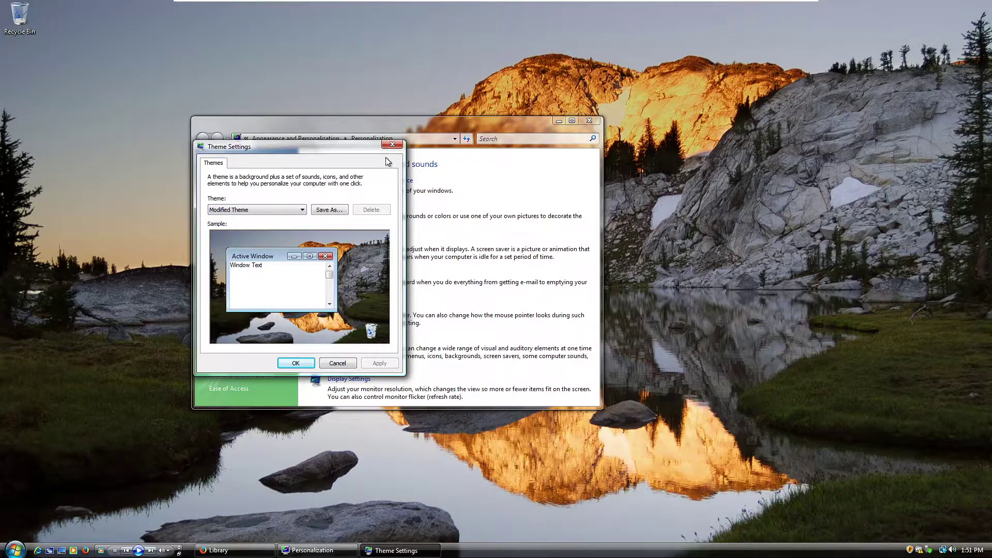
key("Escape")
Step: Look briefly at the Sounds settings and the Desktop Background choices, then return to the Personalization page
left_click(336, 272)
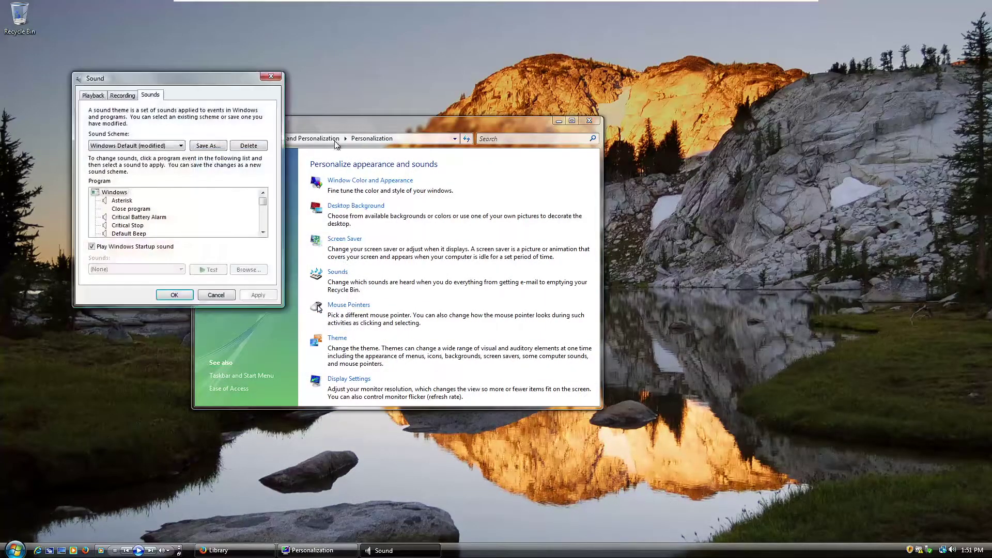
left_click(270, 77)
left_click(355, 205)
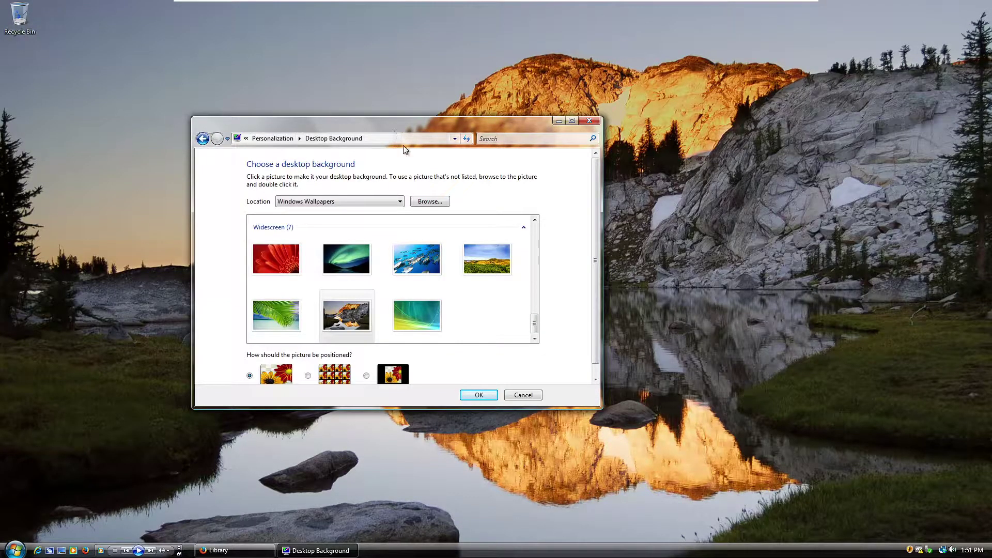
left_click(202, 138)
Step: Examine the classic Appearance Settings, including the color schemes and the Advanced options, and leave without changing anything
left_click(352, 166)
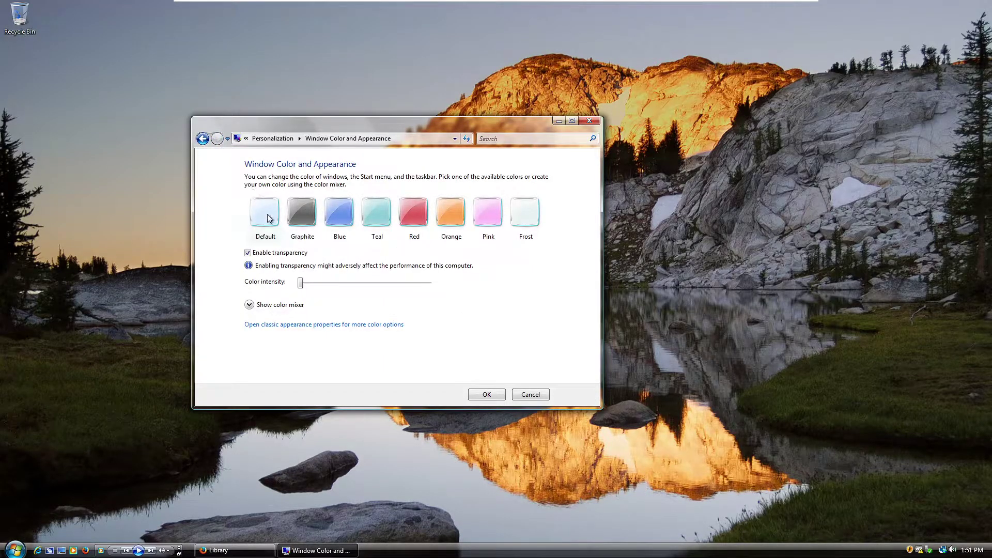
left_click(272, 325)
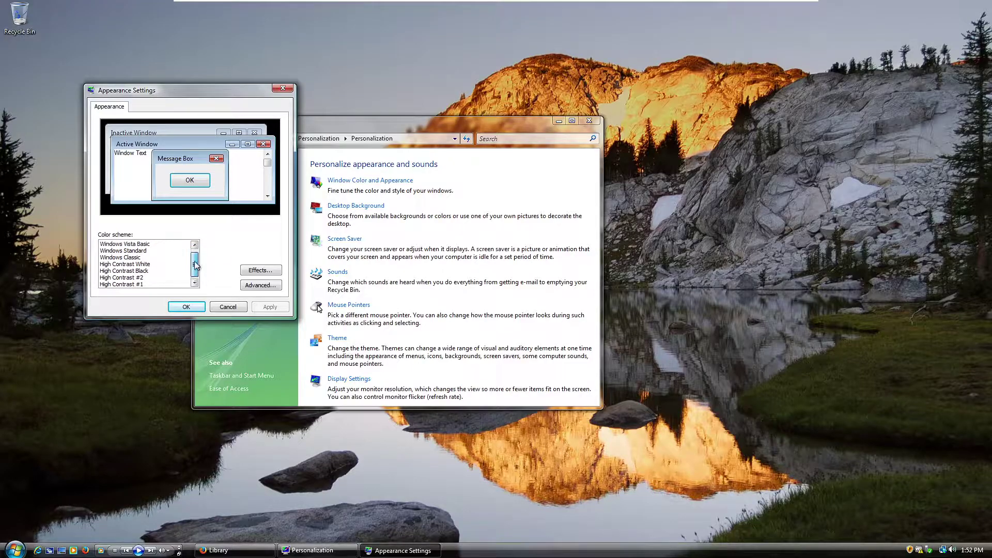
left_click(227, 307)
left_click(347, 185)
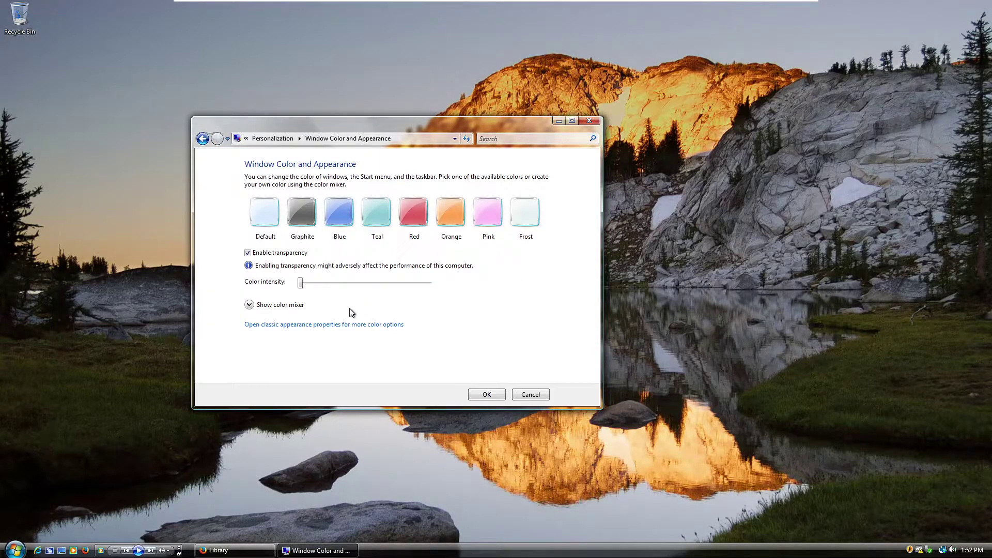
left_click(352, 327)
left_click_drag(240, 103, 405, 210)
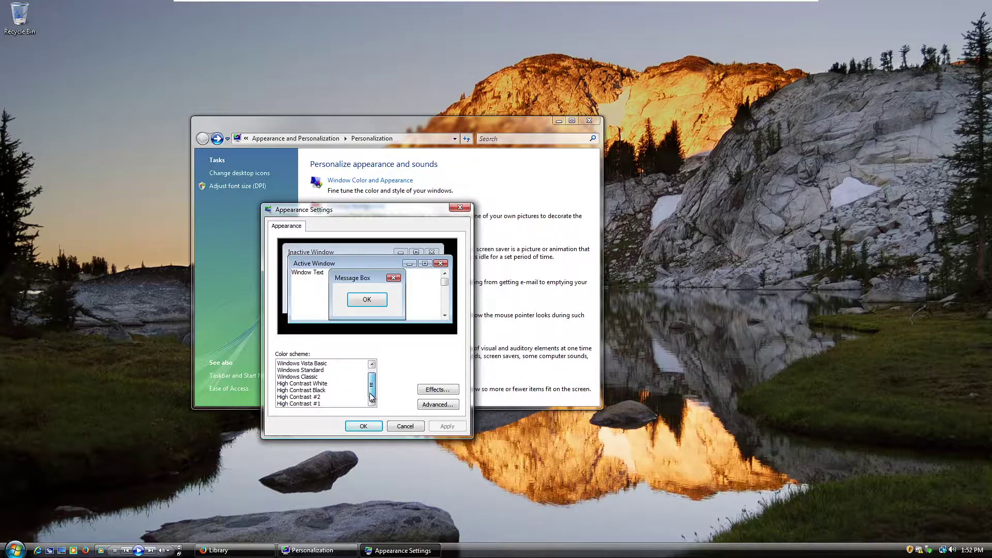
left_click(438, 404)
left_click(542, 371)
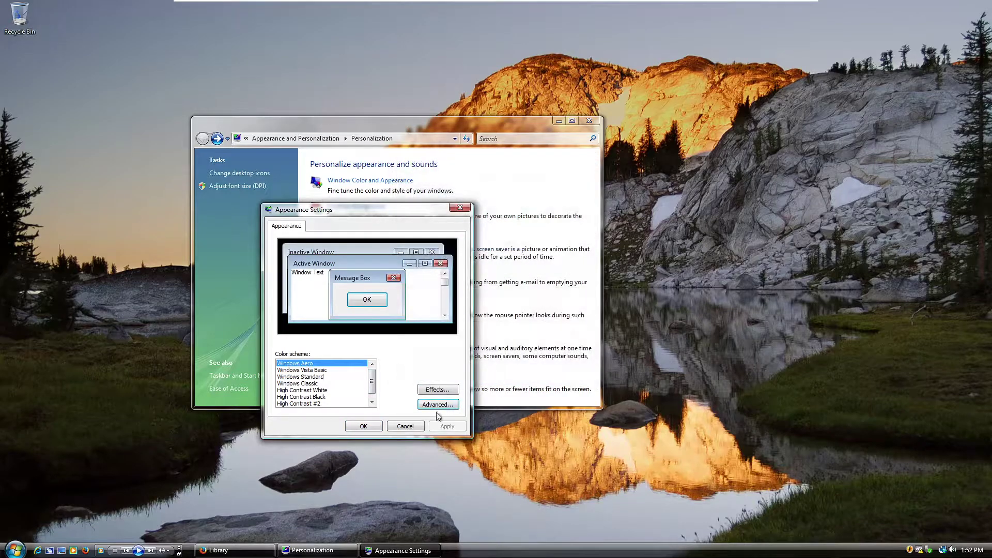
left_click(414, 427)
Step: Raise the window color's intensity, hue, saturation and brightness to maximum in the color mixer and move the window to show the result
left_click(380, 181)
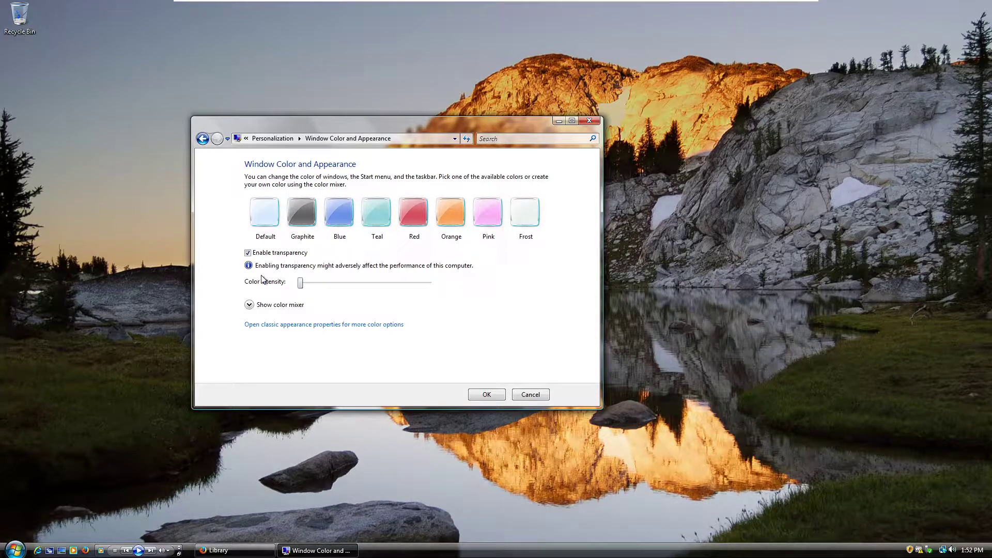
left_click(249, 305)
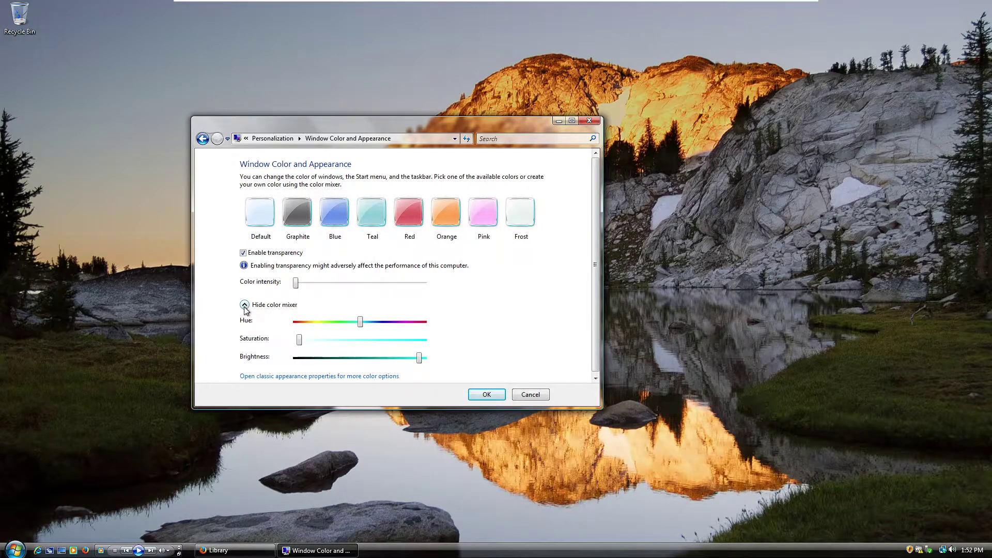
mouse_move(359, 323)
left_mouse_down()
mouse_move(459, 326)
mouse_move(362, 323)
left_mouse_up()
left_click_drag(295, 283, 403, 283)
left_click_drag(321, 324, 398, 327)
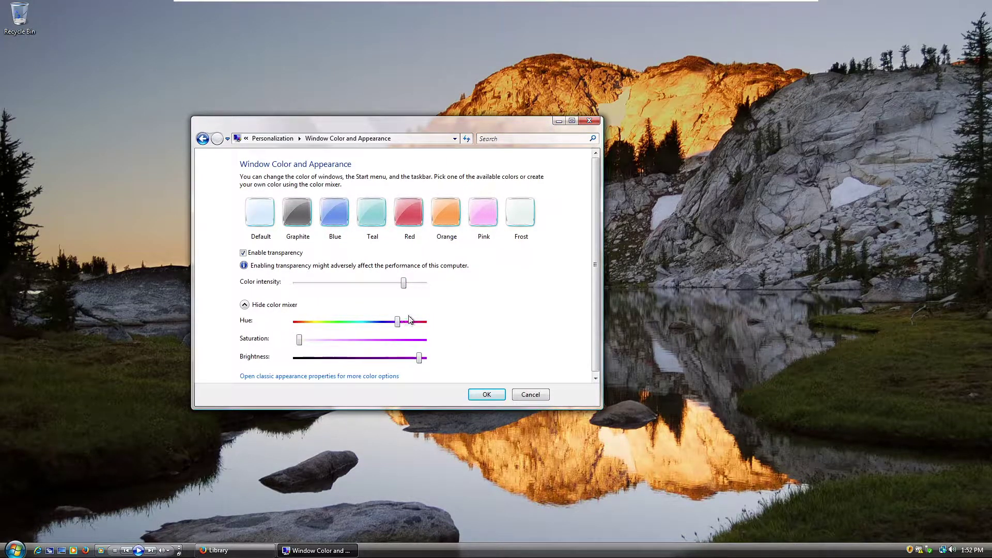
left_click_drag(402, 287, 463, 287)
left_click_drag(397, 322, 426, 323)
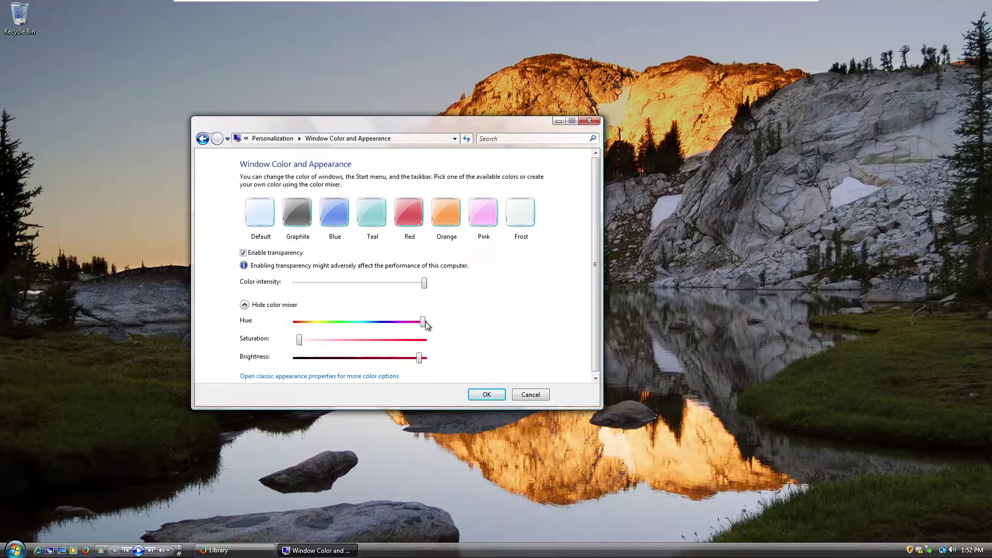
left_click_drag(300, 341, 456, 345)
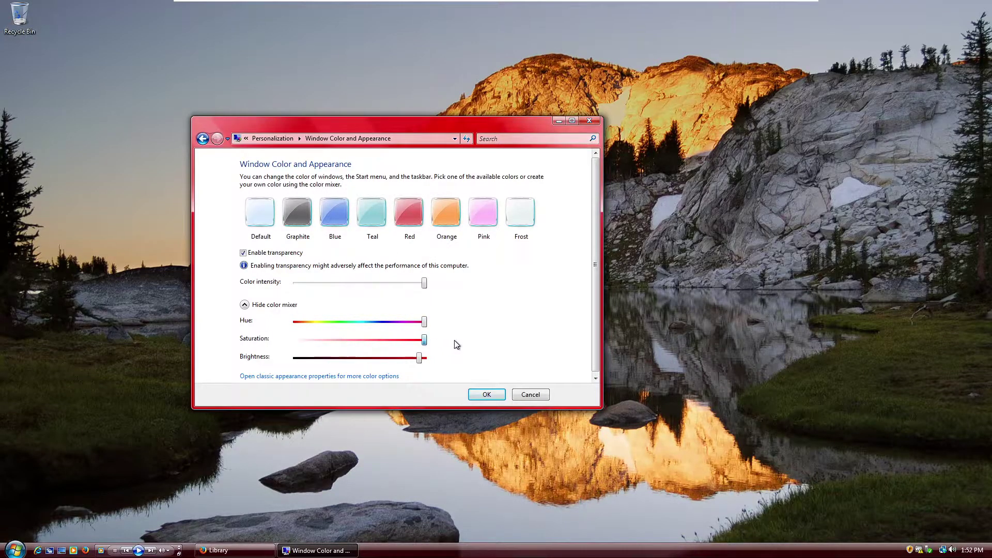
left_click_drag(399, 362, 426, 359)
left_click_drag(402, 128, 460, 184)
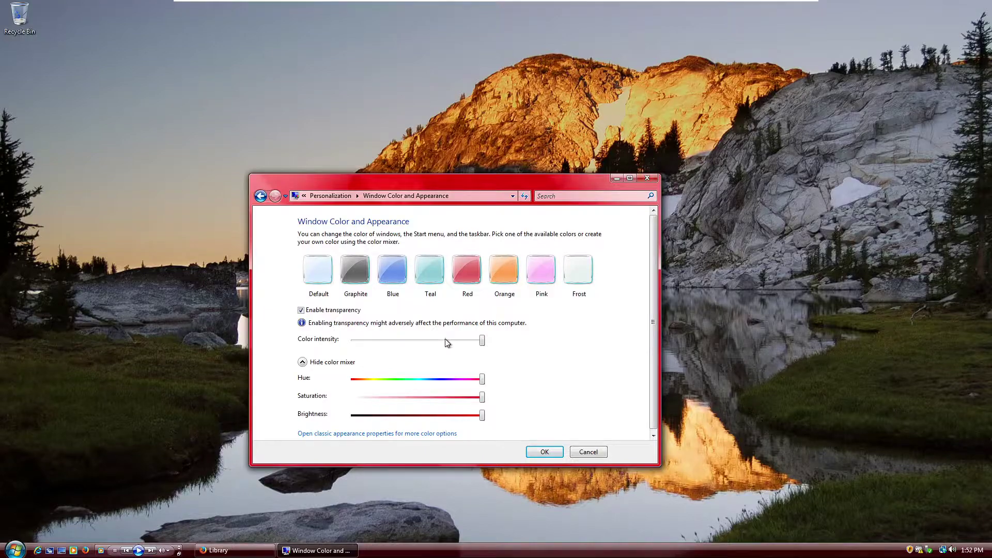
Step: Try the Frost window color at minimum intensity, cancel the color changes and close the Personalization window
left_click(592, 273)
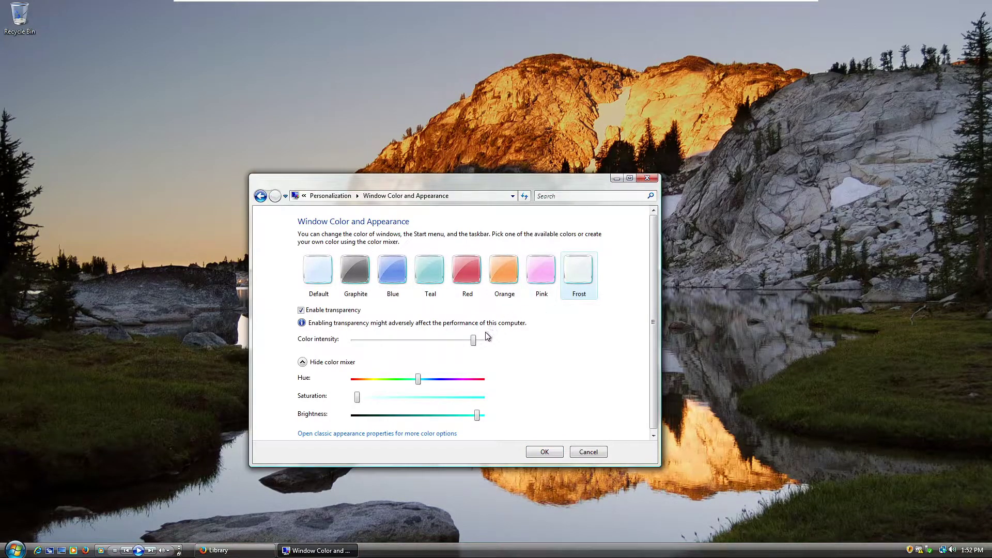
left_click_drag(476, 345, 181, 339)
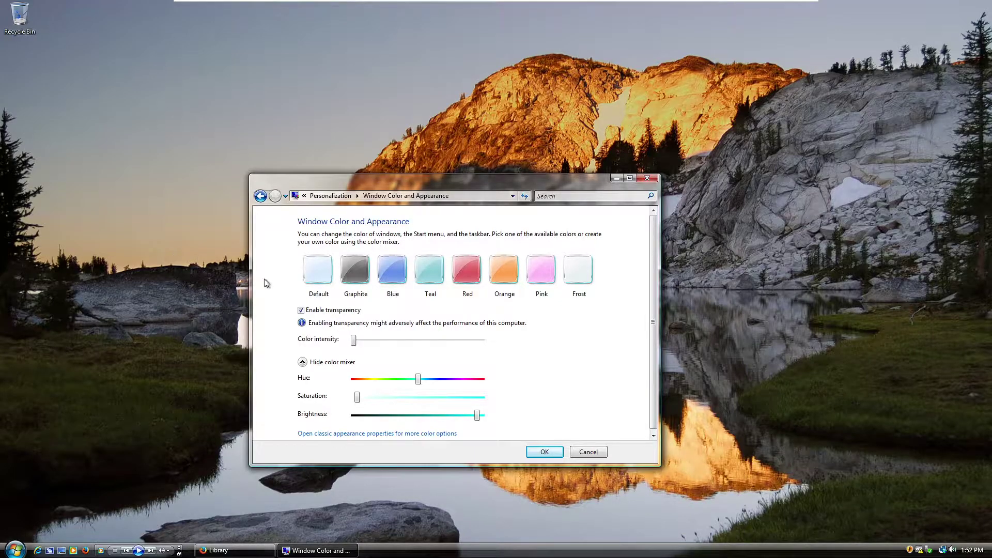
left_click(587, 452)
left_click(647, 177)
Step: Bring up the browser's Downloads library, show the Windows 7 ISO in its containing folder, and close the library
key("super")
left_click(205, 377)
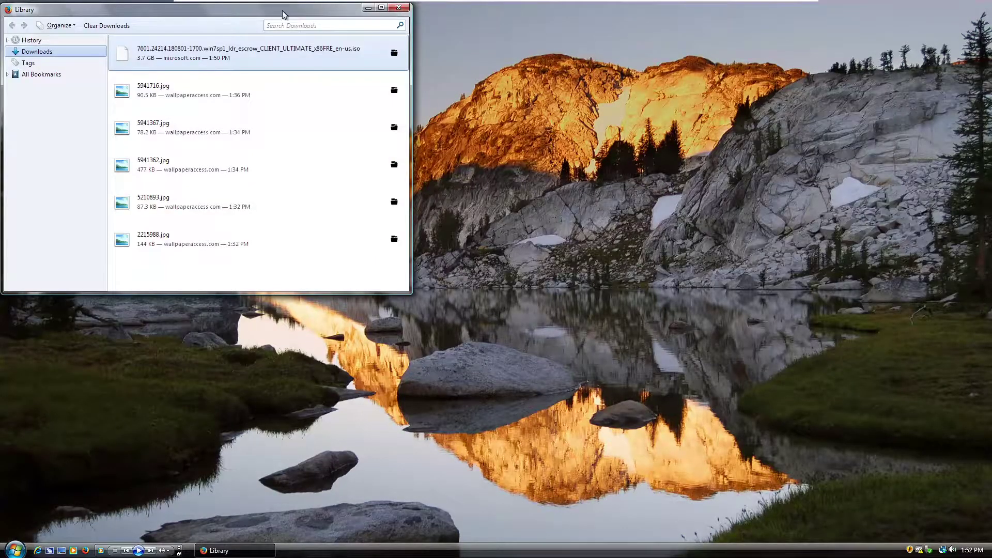
left_click_drag(242, 17, 472, 190)
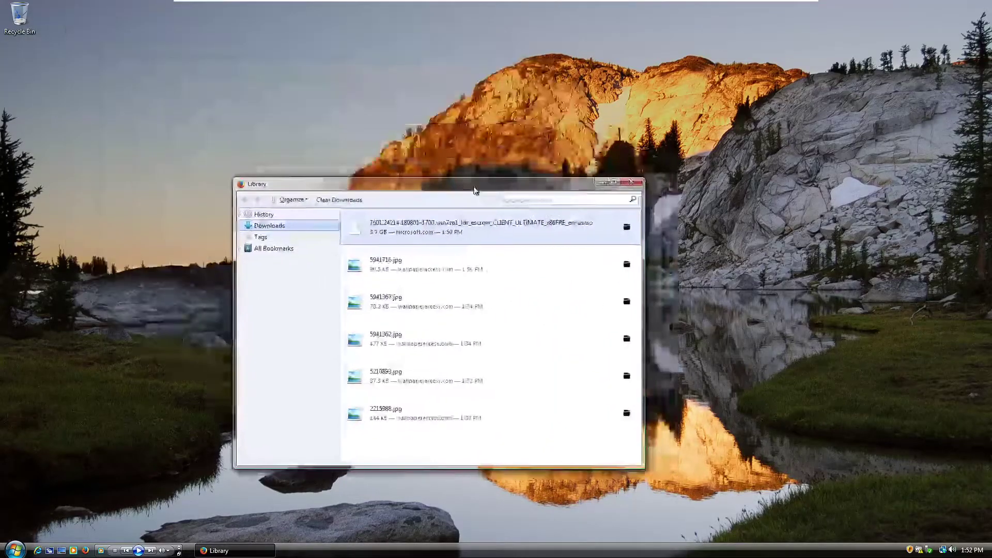
left_click(617, 226)
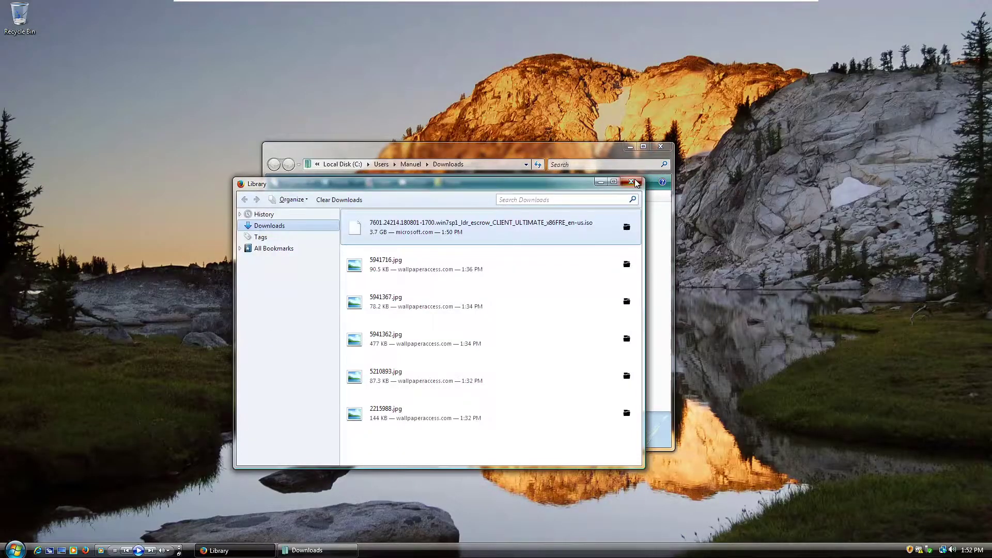
left_click(631, 182)
Step: Try to open the downloaded Windows 7 ISO repeatedly, cancelling the choice of a program each time
double_click(379, 244)
left_click(565, 327)
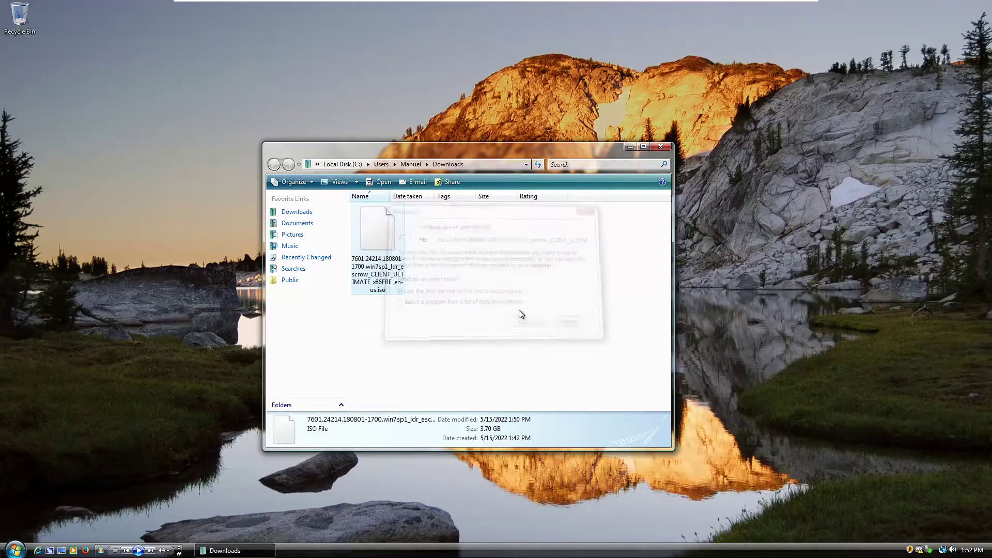
key("Return")
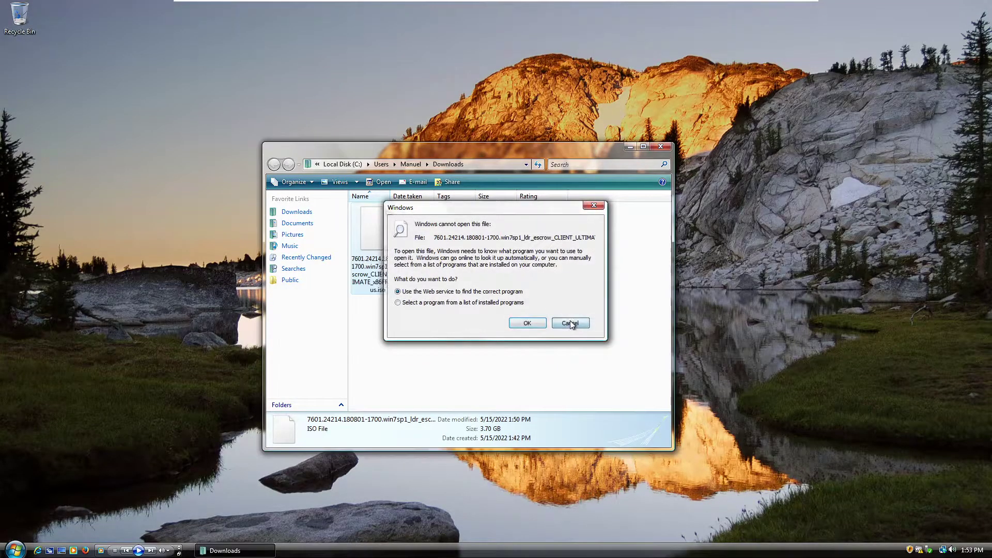
left_click(571, 323)
key("Return")
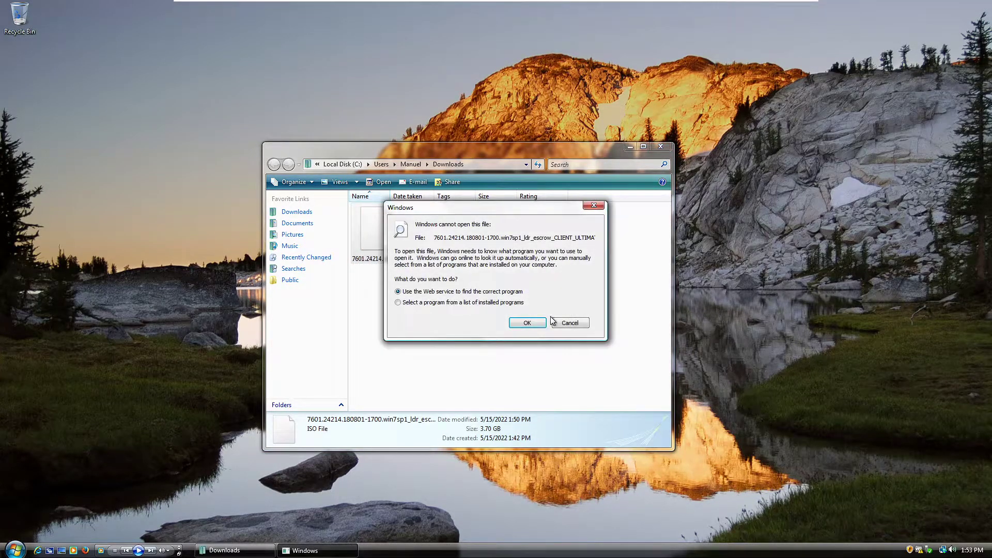
left_click(560, 323)
right_click(369, 235)
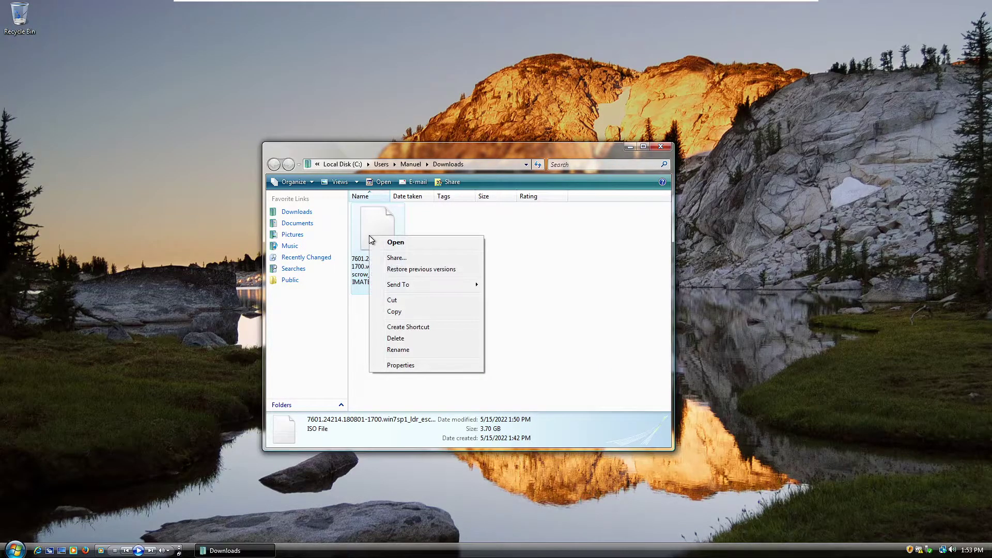
left_click(379, 246)
left_click(563, 323)
Step: View the properties of the downloaded Windows 7 ISO and close them without changes
right_click(382, 257)
left_click(409, 385)
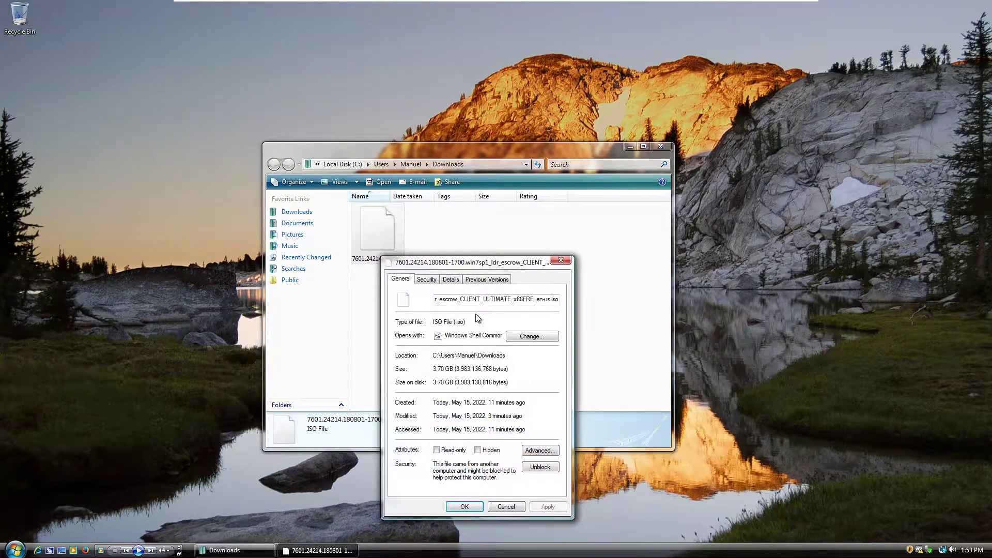
left_click(560, 261)
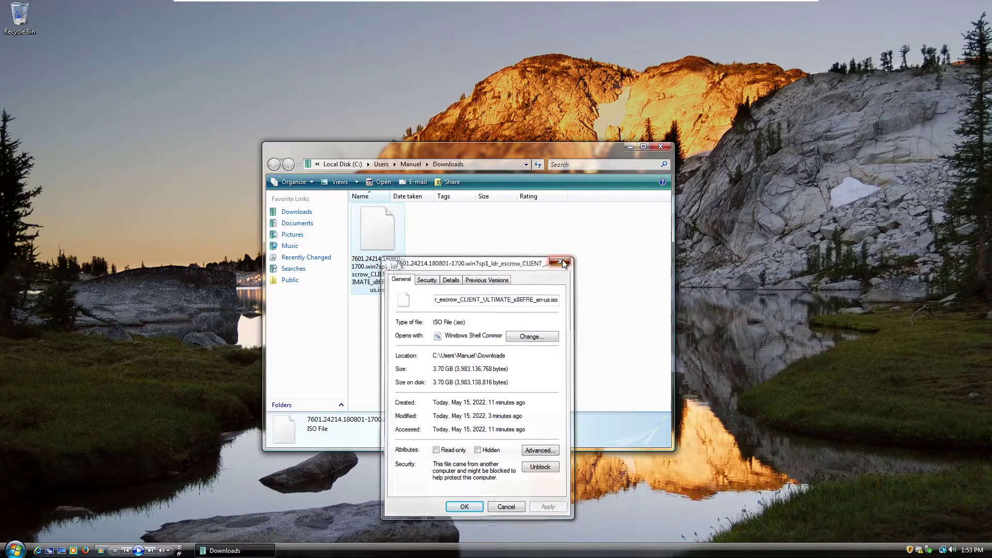
Step: Copy the Windows 7 ISO file from the Downloads folder and clear the selection
right_click(380, 255)
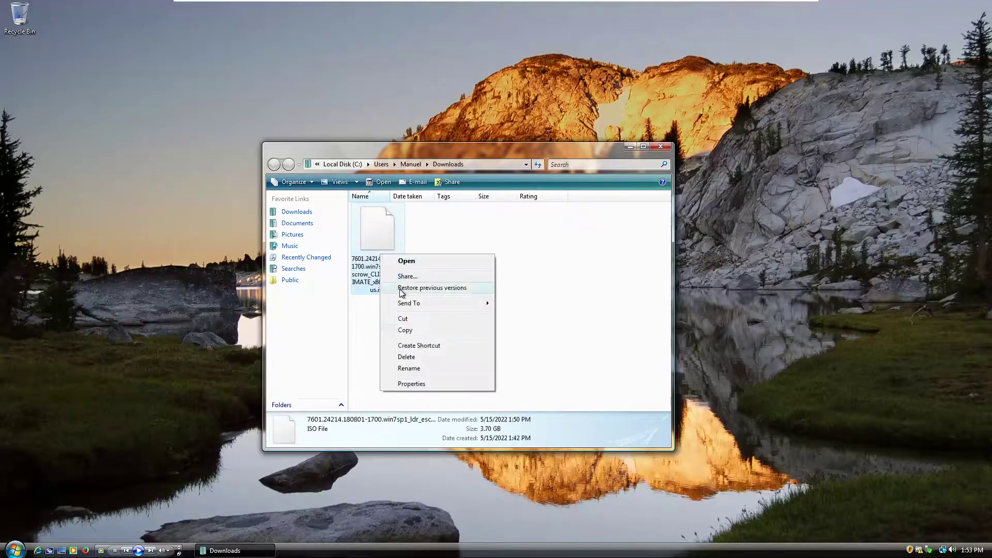
left_click(405, 329)
left_click(573, 298)
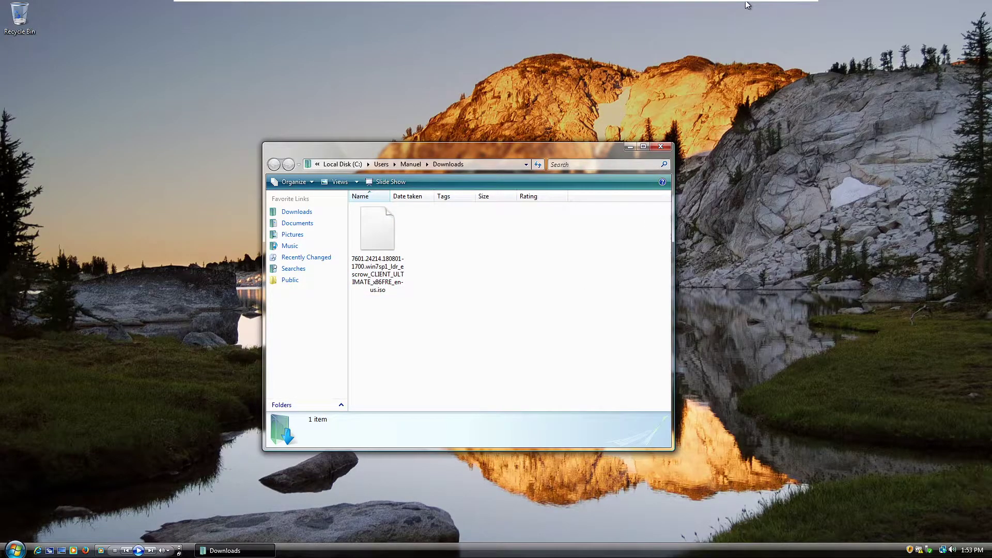
Step: Minimize the full-screen virtual machine to return to the host computer's desktop
left_click(784, 4)
right_click(476, 142)
left_click(477, 141)
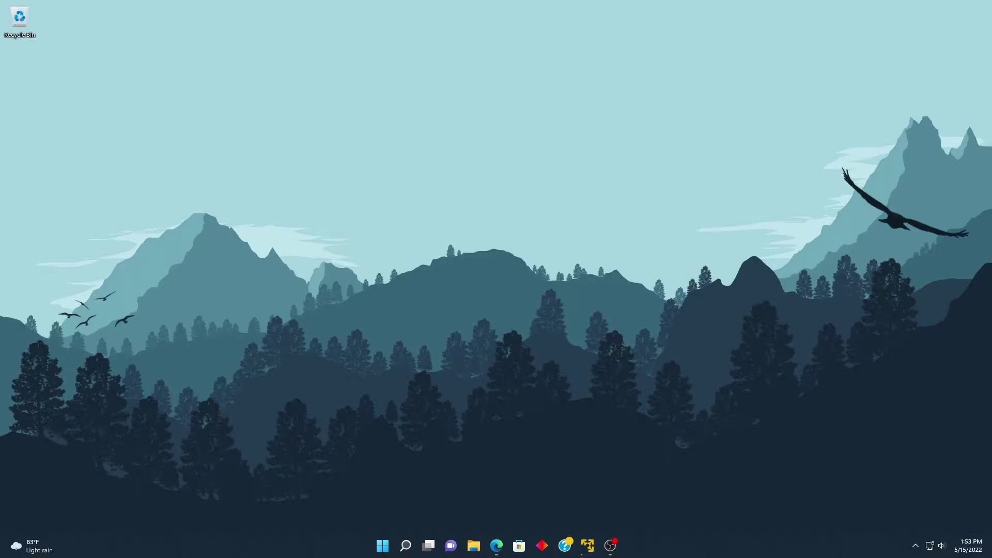
Step: Restore the virtual machine, take it out of full screen and postpone the VMware Tools update reminder
left_click(589, 545)
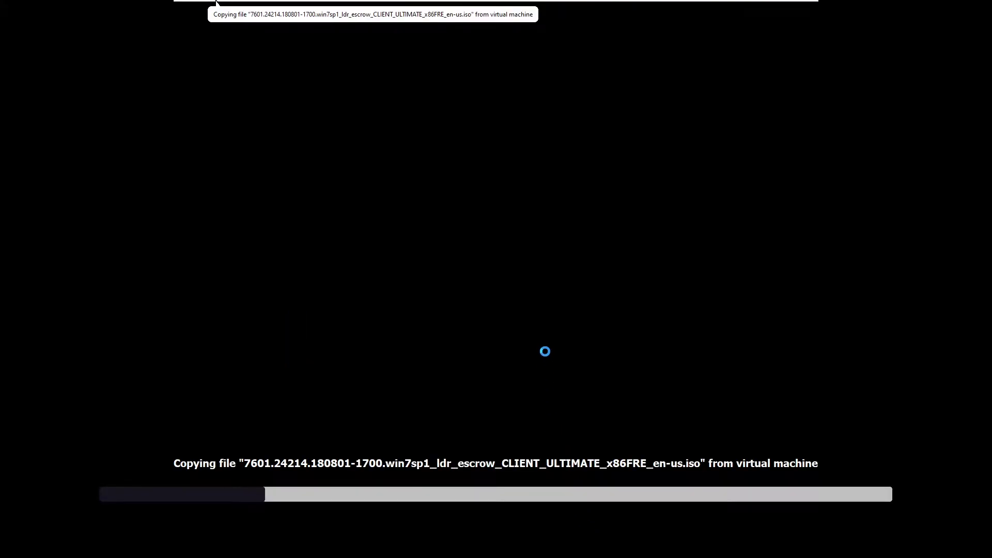
mouse_move(711, 5)
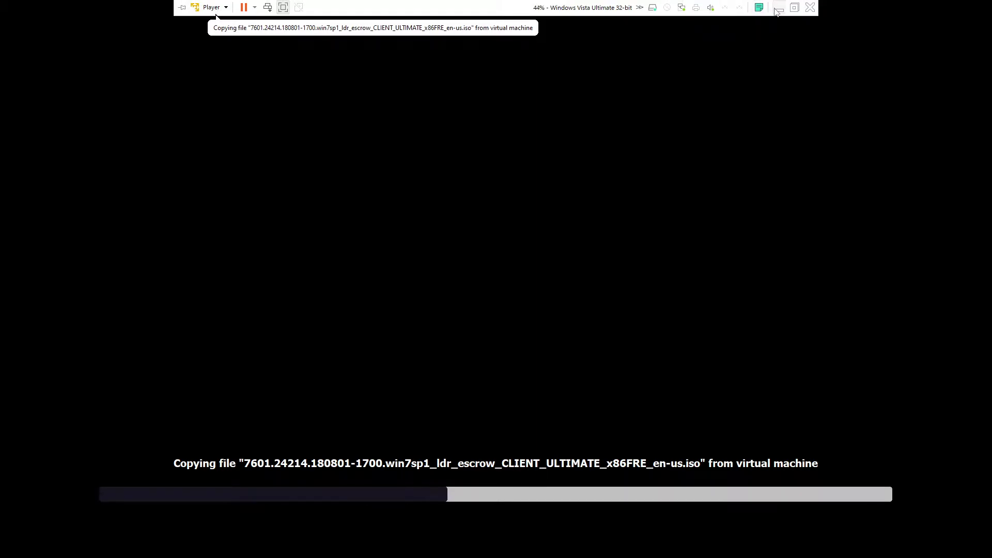
left_click(794, 7)
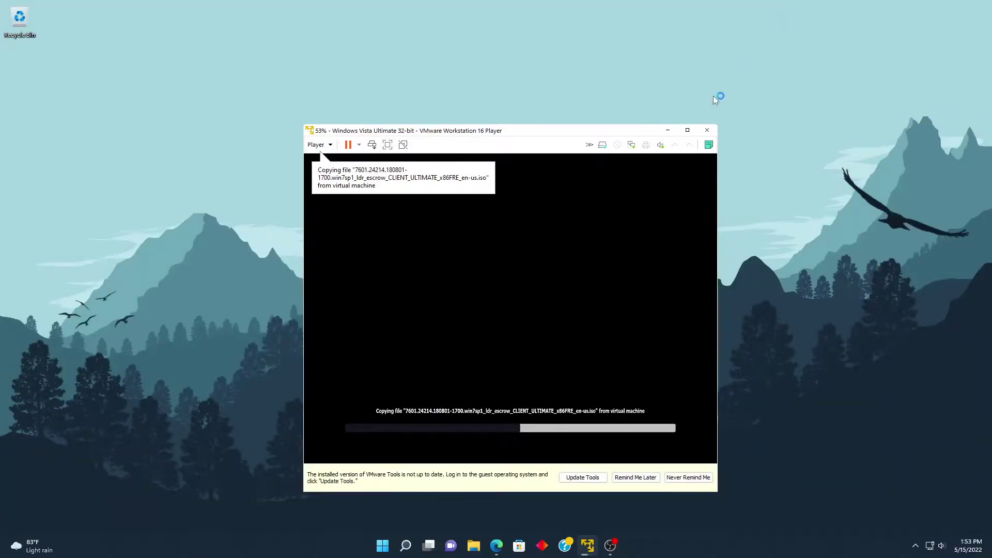
left_click(635, 478)
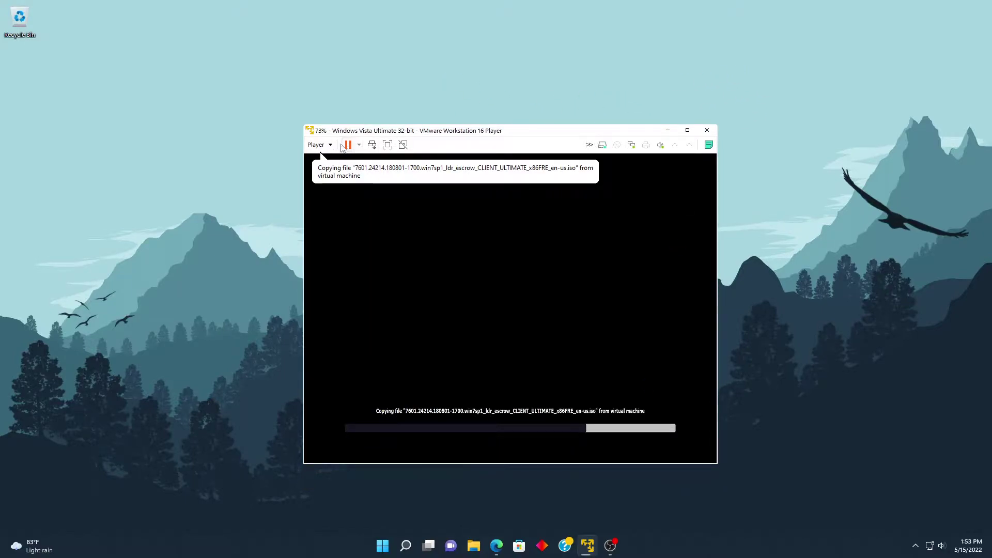
left_click(316, 144)
mouse_move(339, 214)
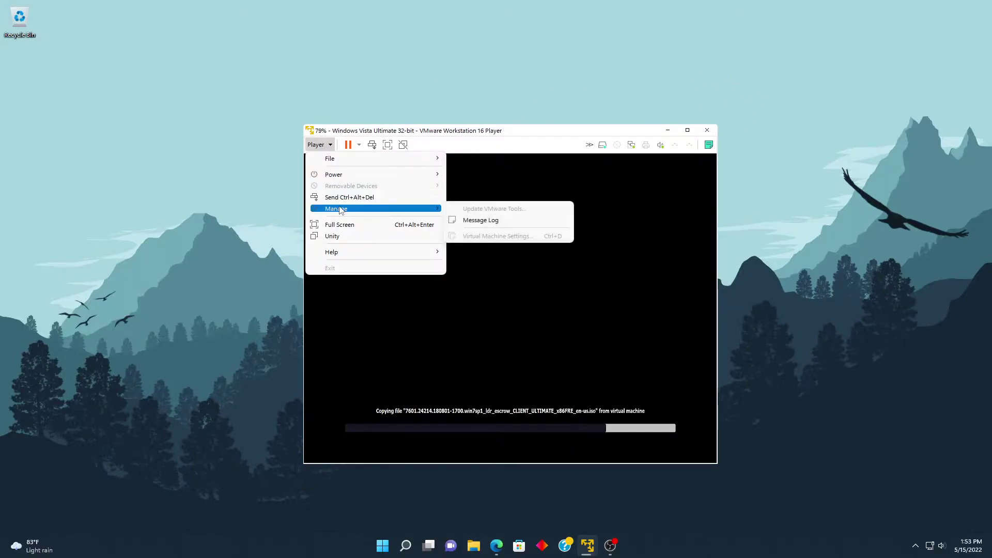
left_click(316, 145)
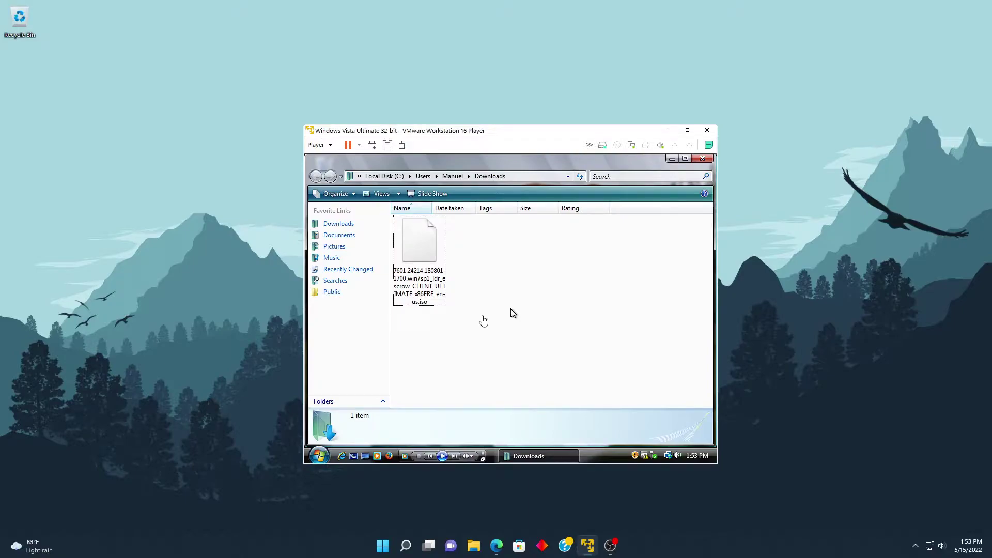
Step: Paste the copied Windows 7 ISO onto the host's desktop and close the Downloads folder in Vista
left_click(266, 183)
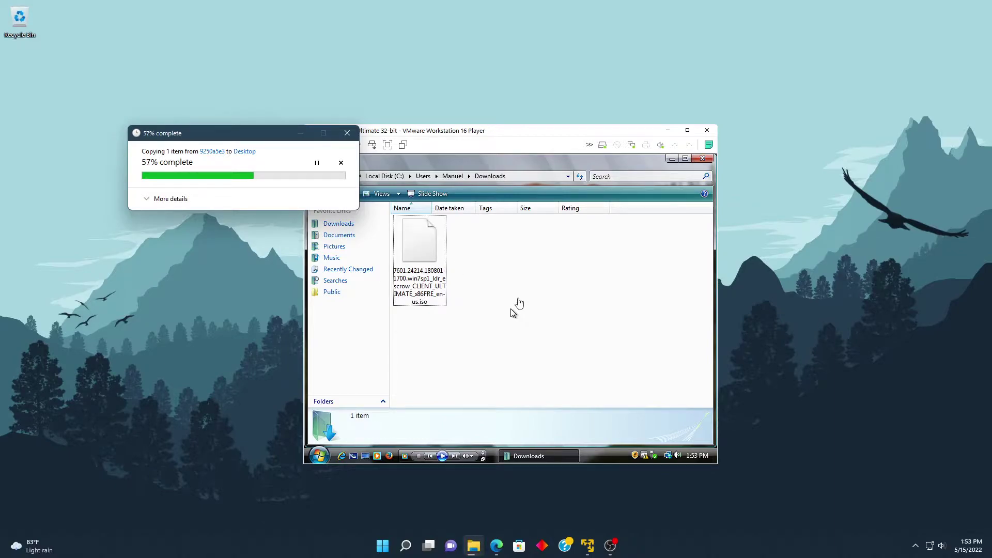
left_click(512, 312)
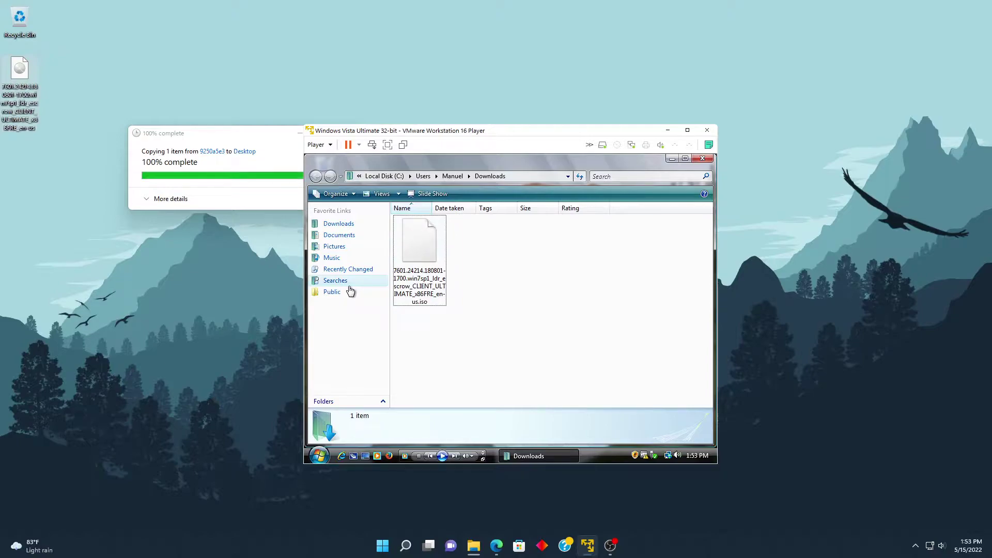
left_click(703, 158)
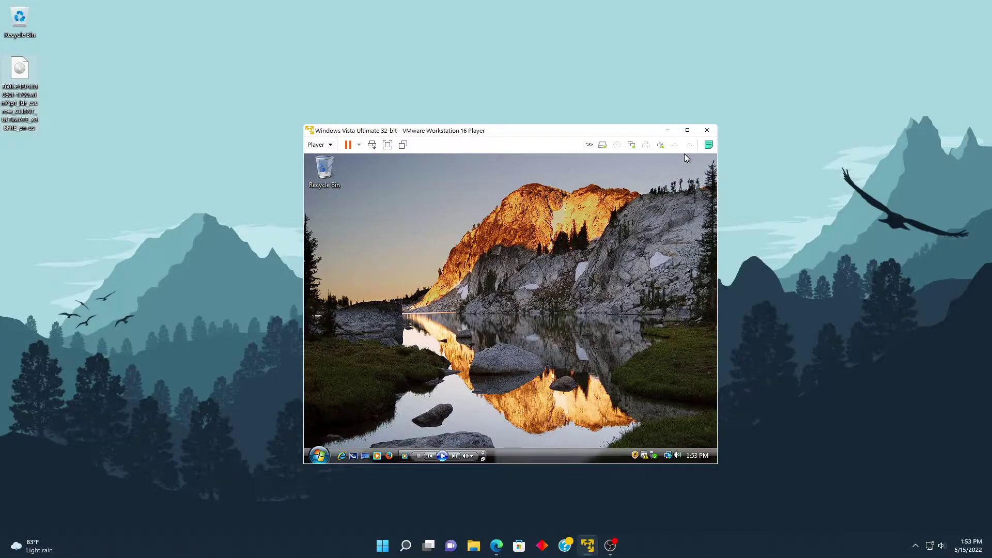
Step: Maximize the virtual machine window and set its CD/DVD drive to use the Windows 7 ISO on the host's desktop
left_click(688, 130)
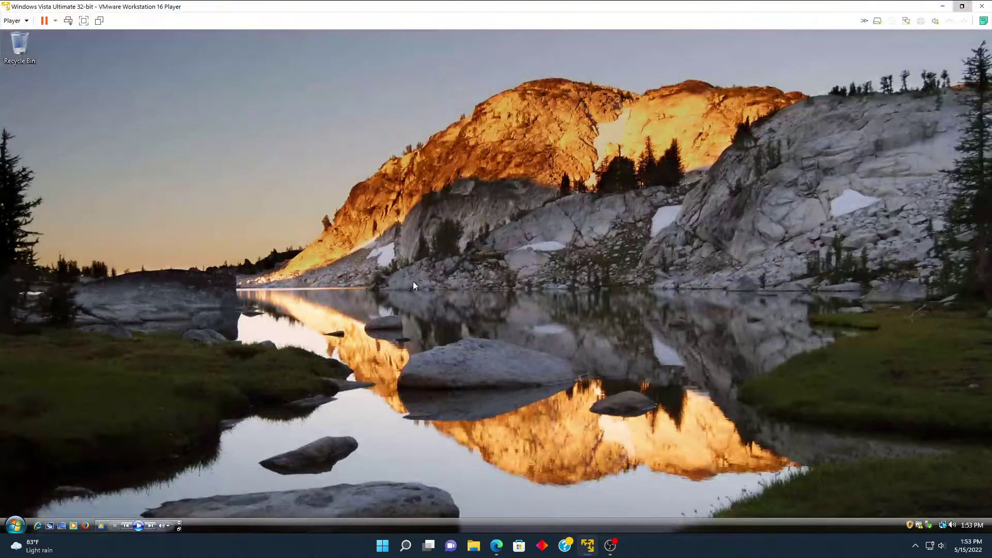
left_click(14, 20)
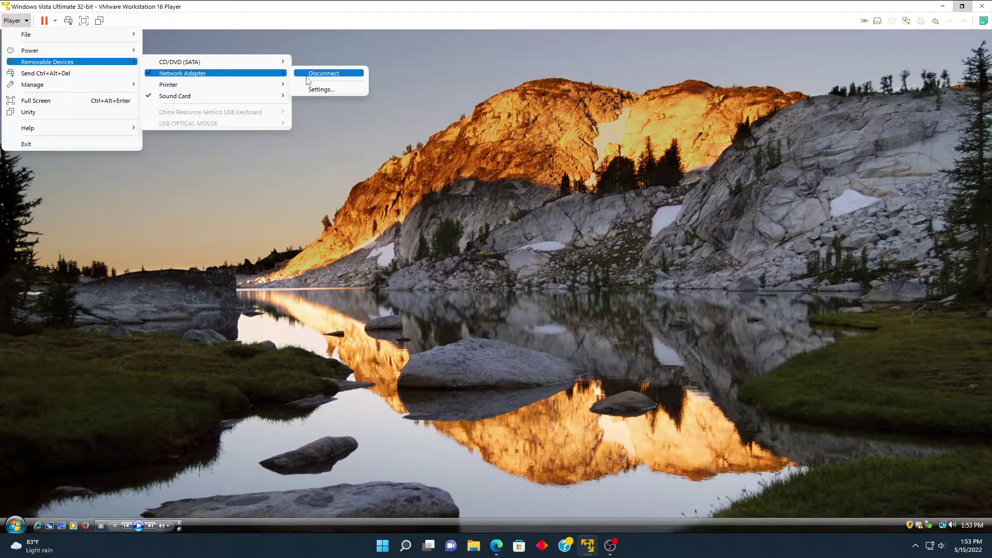
left_click(309, 79)
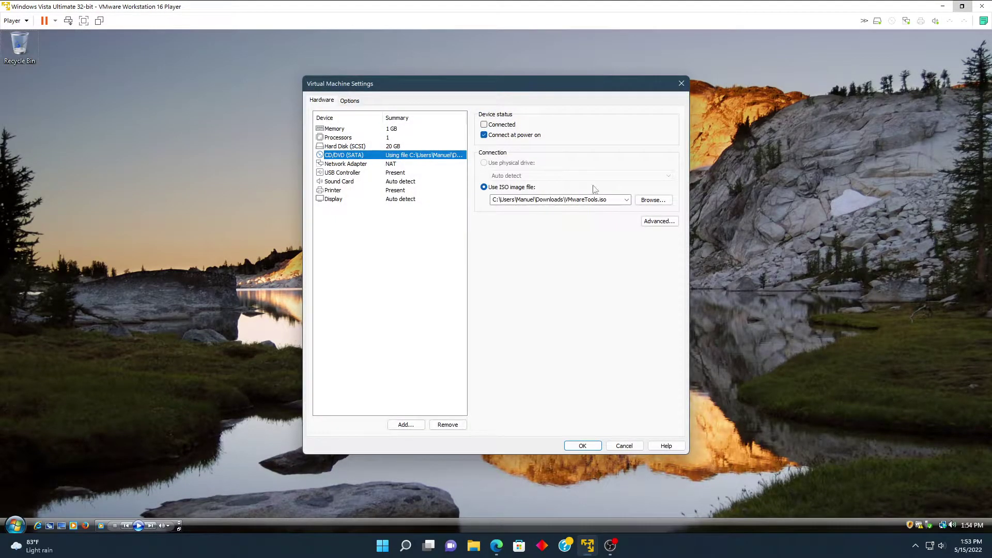
left_click(634, 201)
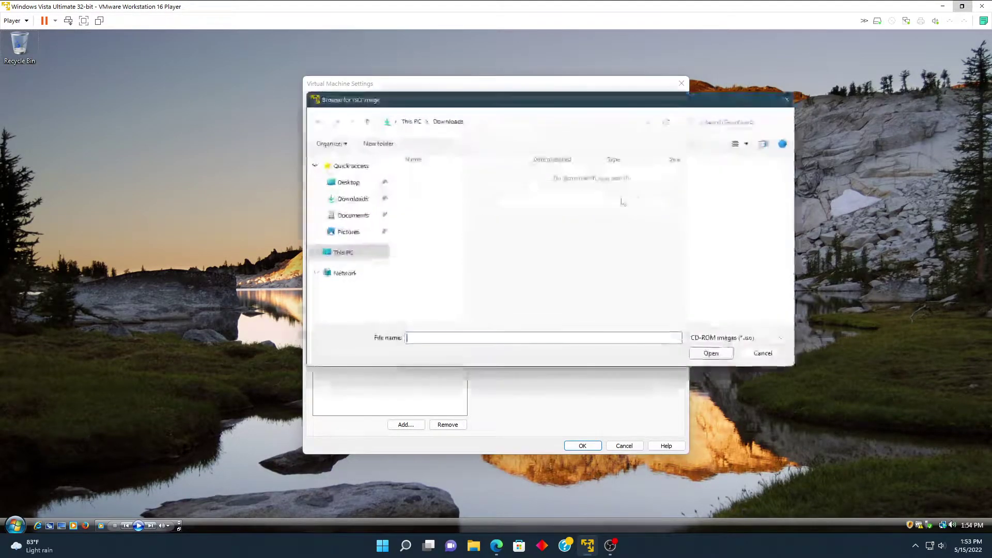
left_click(348, 182)
double_click(419, 166)
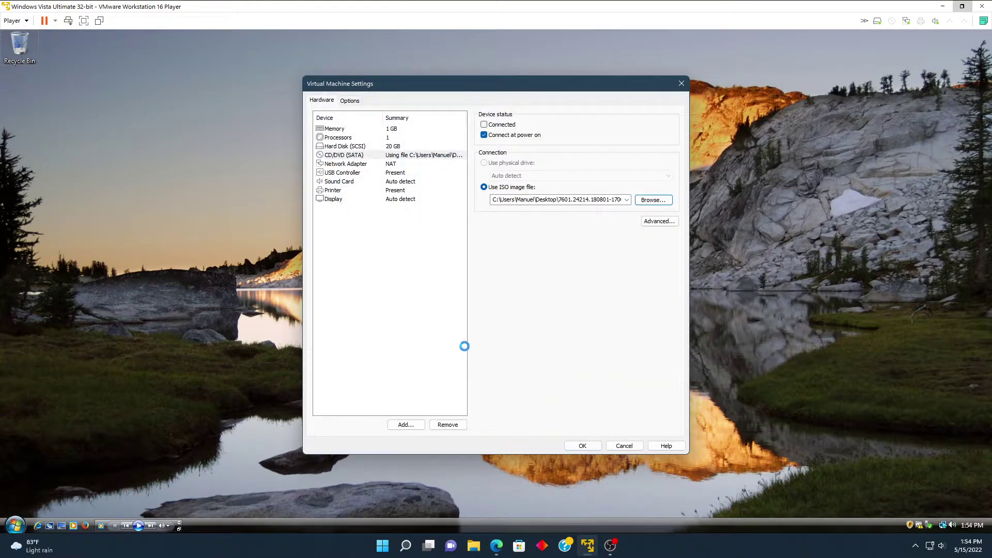
Step: Open Computer in Vista, try to open DVD Drive (D:) and refresh the list of drives
left_click(21, 524)
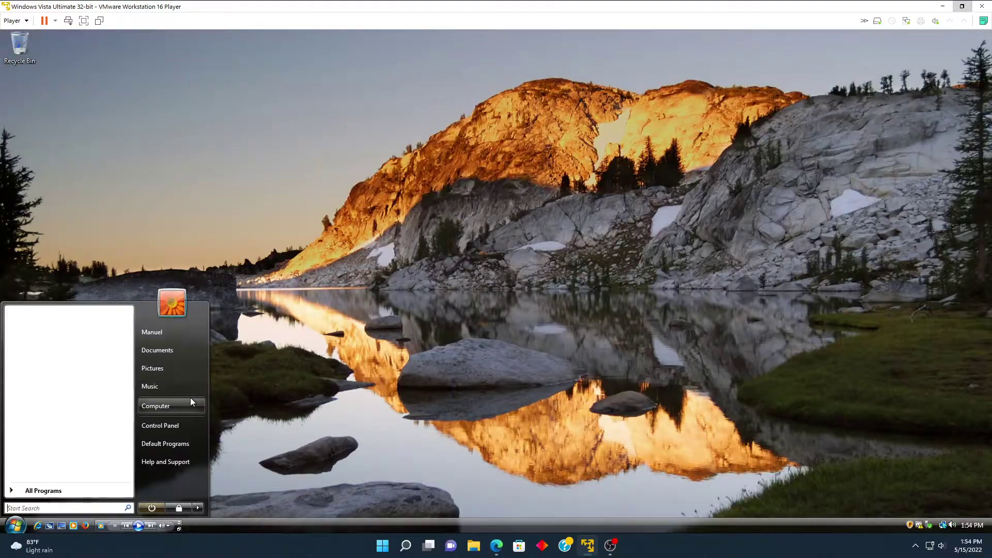
left_click(189, 399)
left_click_drag(422, 179, 396, 135)
right_click(421, 264)
right_click(386, 302)
left_click(413, 354)
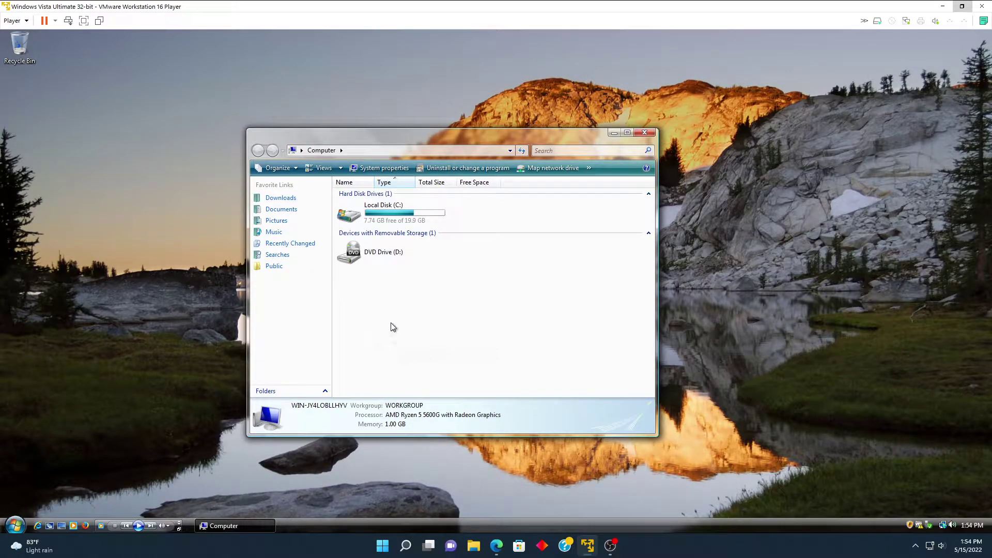
double_click(381, 257)
left_click(559, 282)
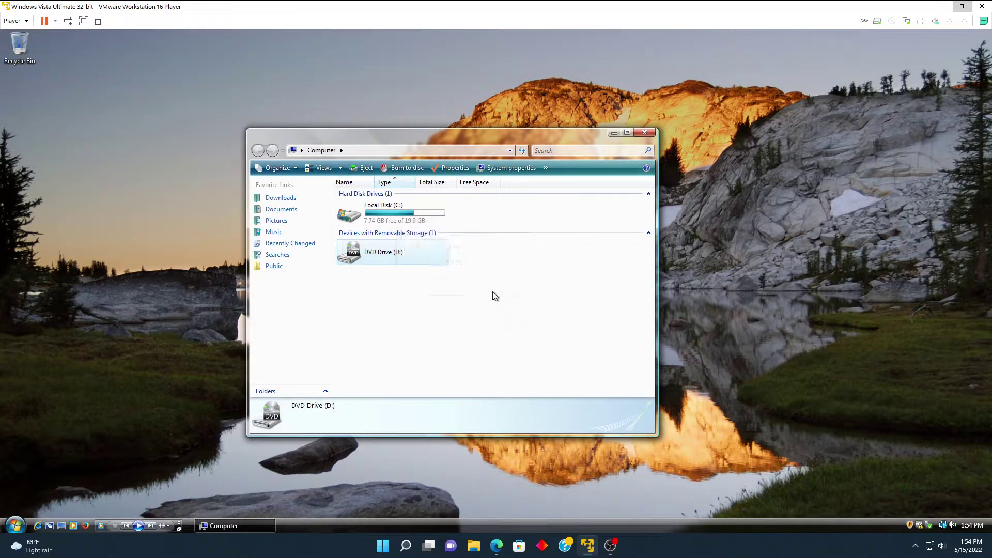
right_click(494, 293)
left_click(521, 343)
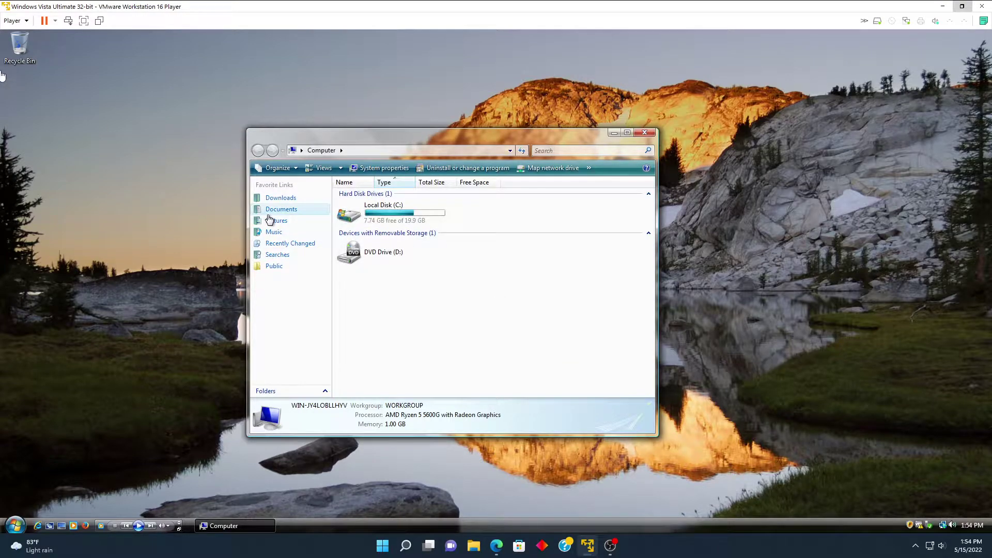
Step: Connect the virtual CD/DVD drive to the running virtual machine
left_click(12, 20)
mouse_move(78, 62)
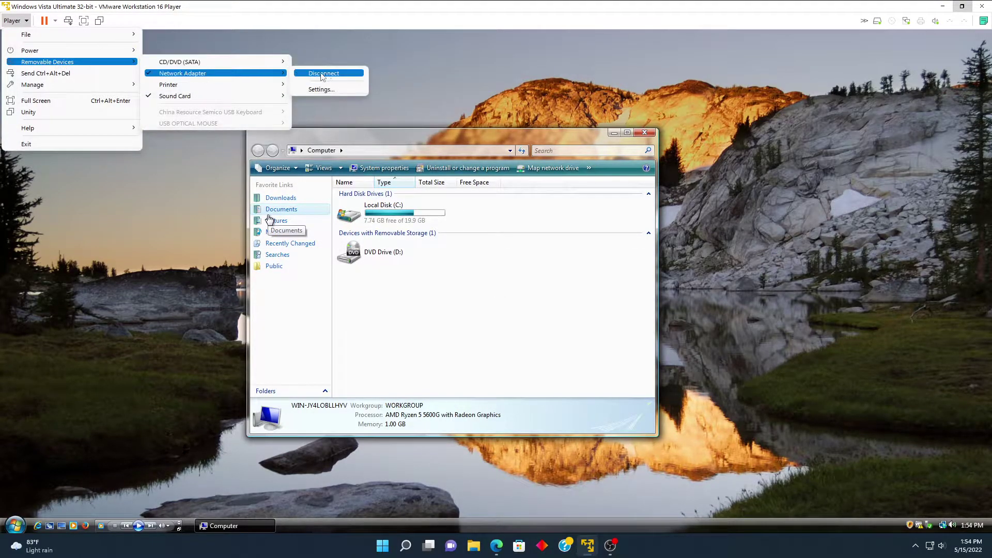
left_click(351, 124)
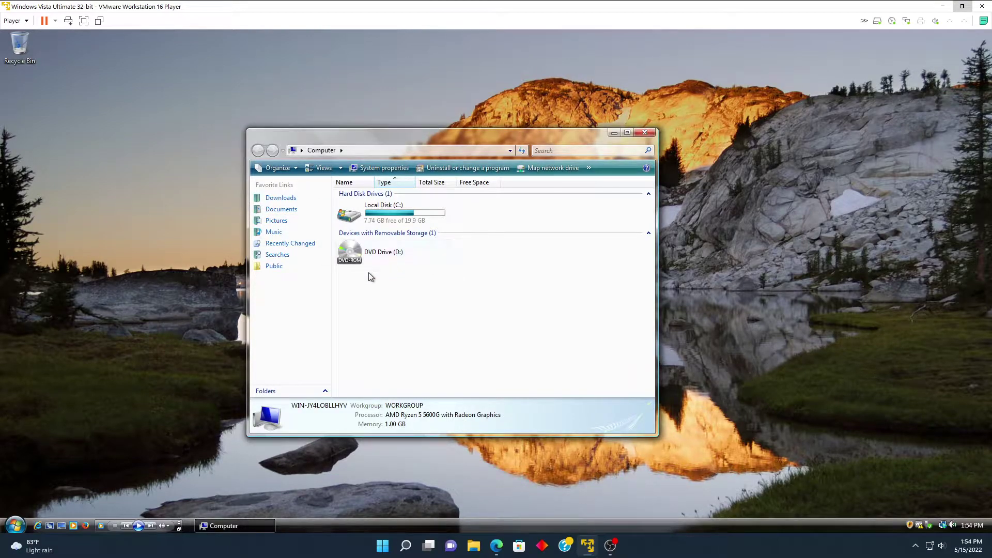
Step: Check the contents of DVD Drive (D:) twice, refreshing the drive list in between, and close the Computer window
double_click(397, 260)
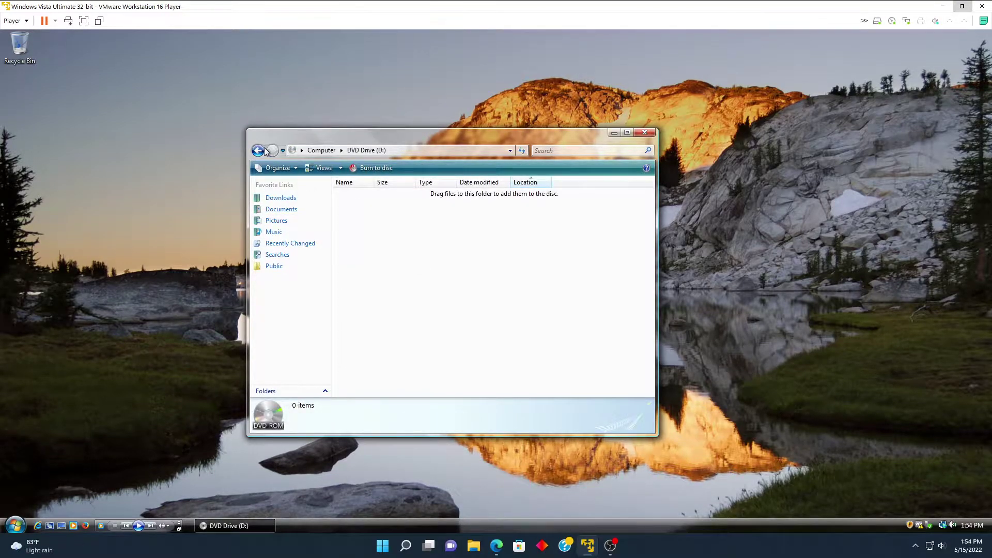
key("BackSpace")
right_click(366, 288)
left_click(389, 337)
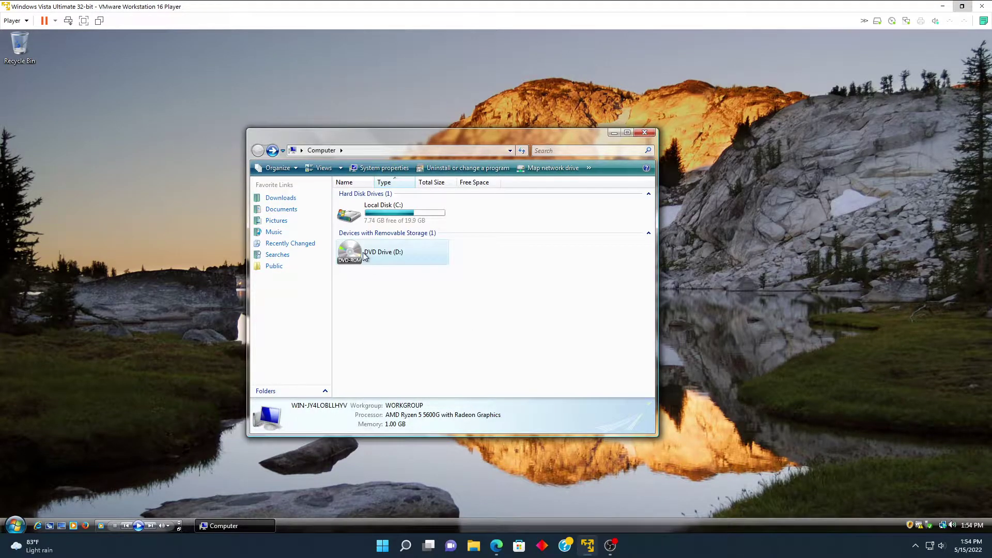
double_click(362, 256)
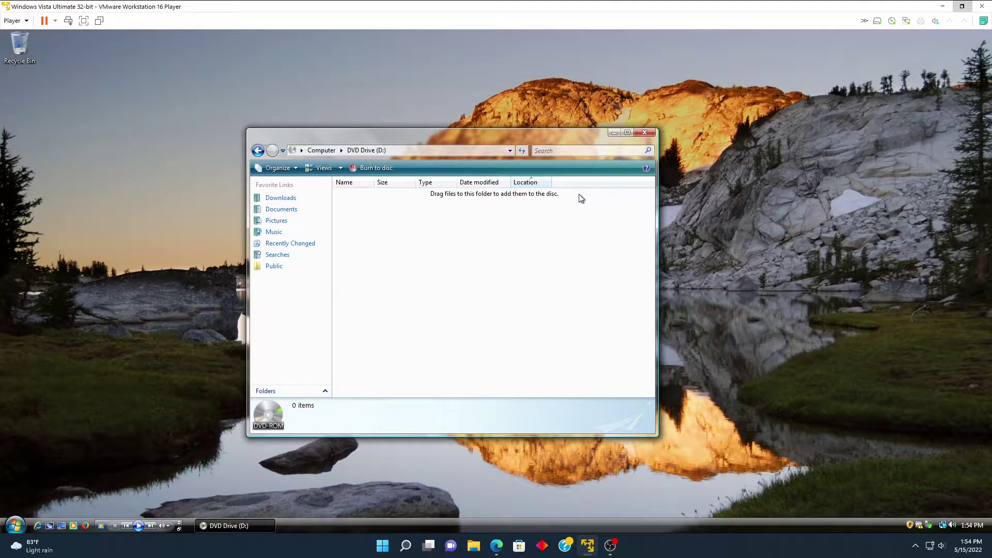
left_click(258, 150)
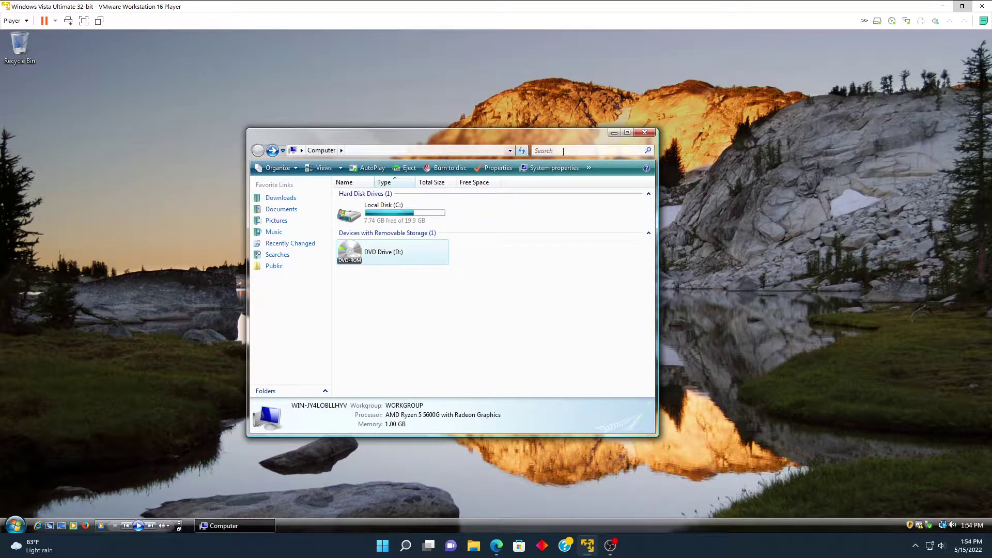
left_click(644, 133)
Step: Log off from Vista and log back in to the same user account
left_click(13, 526)
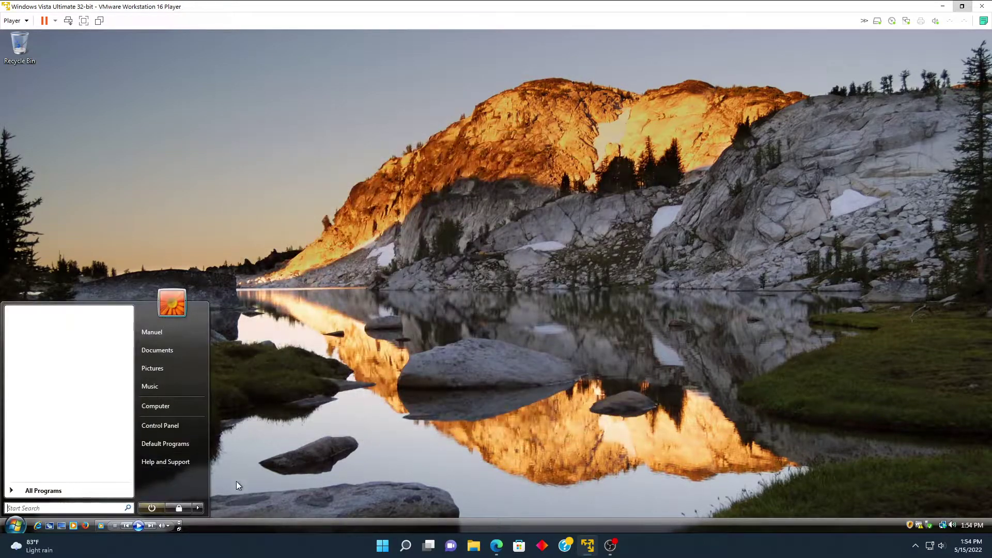
left_click(197, 509)
left_click(228, 454)
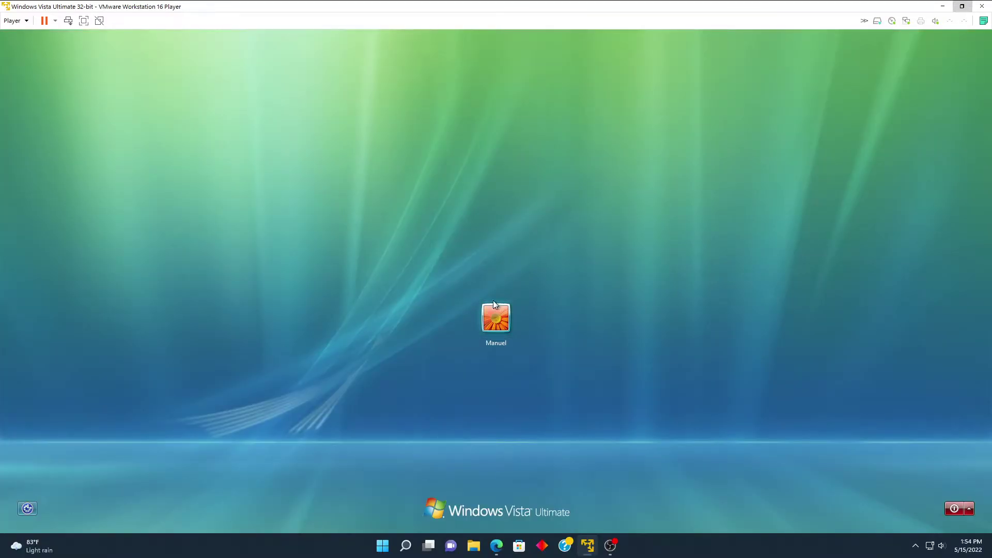
left_click(494, 305)
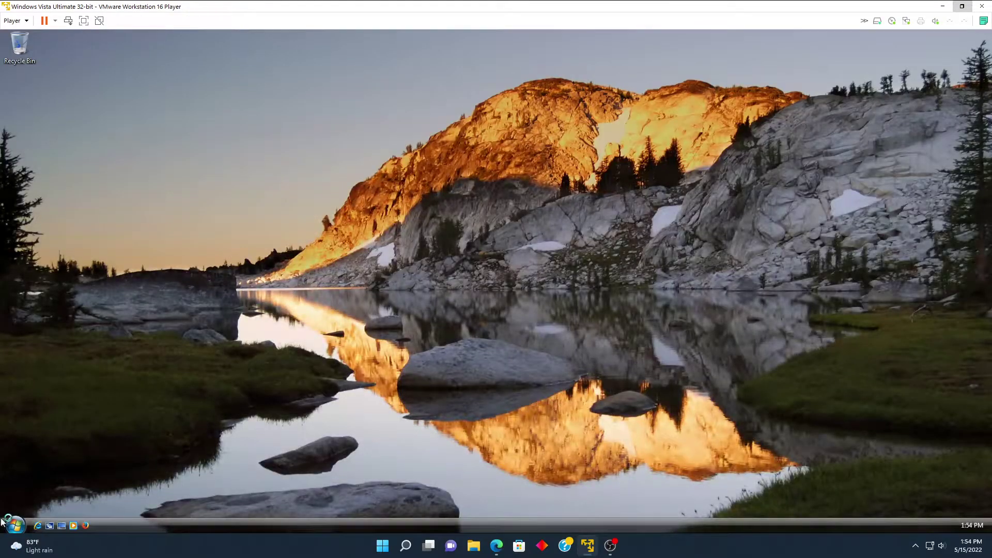
Step: Start the Windows 7 setup from DVD Drive (D:), grant it permission to run and close the Computer window behind it
left_click(3, 522)
left_click(167, 405)
left_click(454, 224)
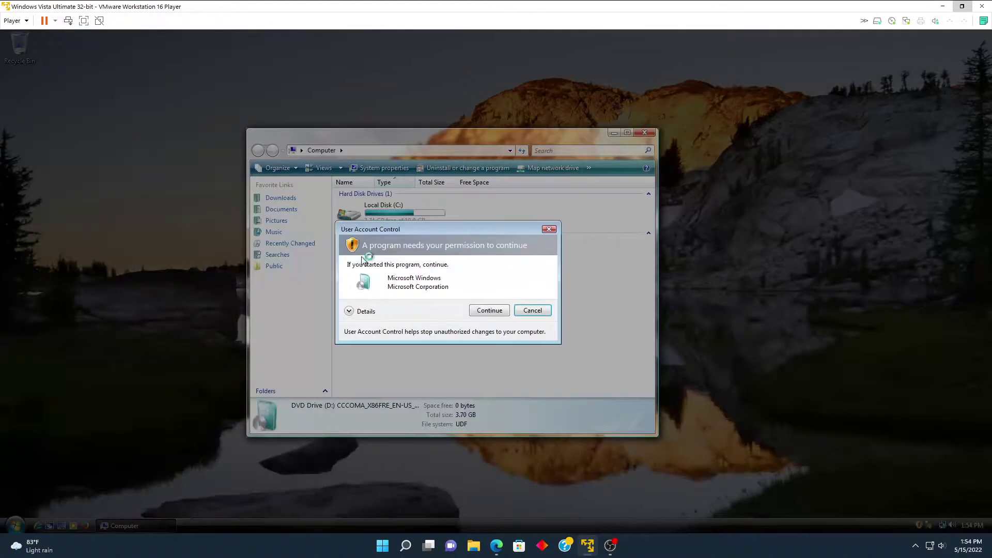
left_click(479, 311)
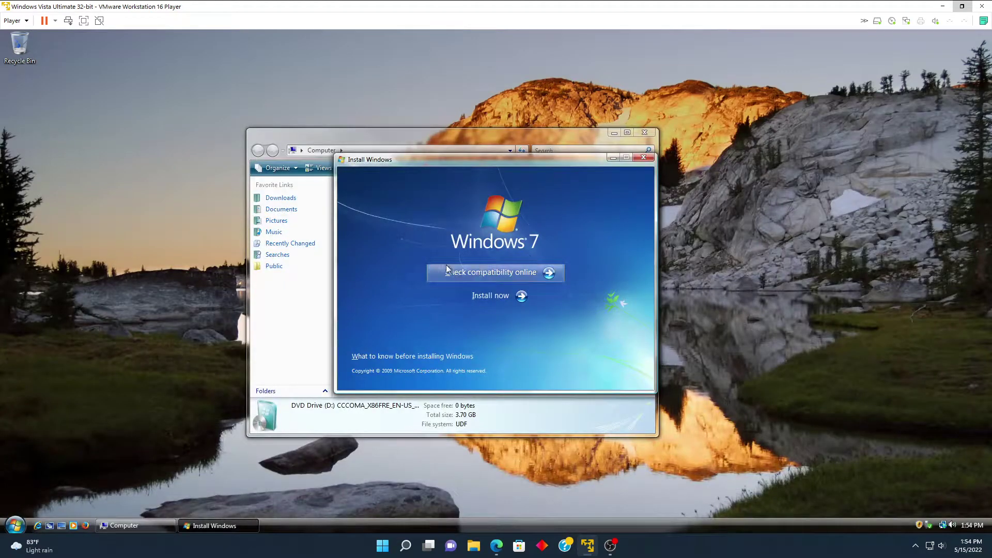
left_click(643, 133)
mouse_move(529, 158)
left_mouse_down()
mouse_move(427, 180)
mouse_move(552, 184)
mouse_move(528, 165)
left_mouse_up()
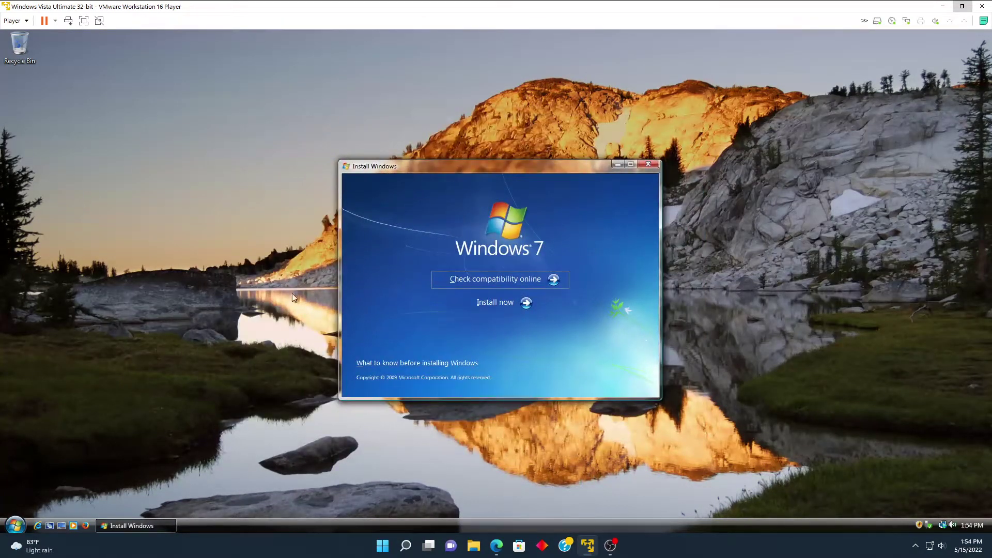
Step: Play "OAM's Blues" in Windows Media Player, browse the song library and minimize the player
left_click(11, 526)
left_click(69, 525)
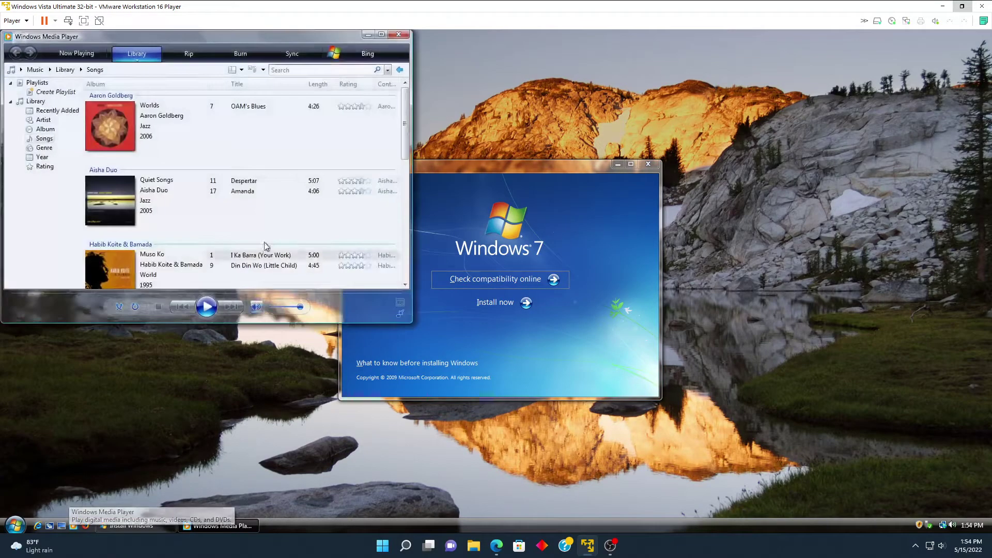
double_click(236, 106)
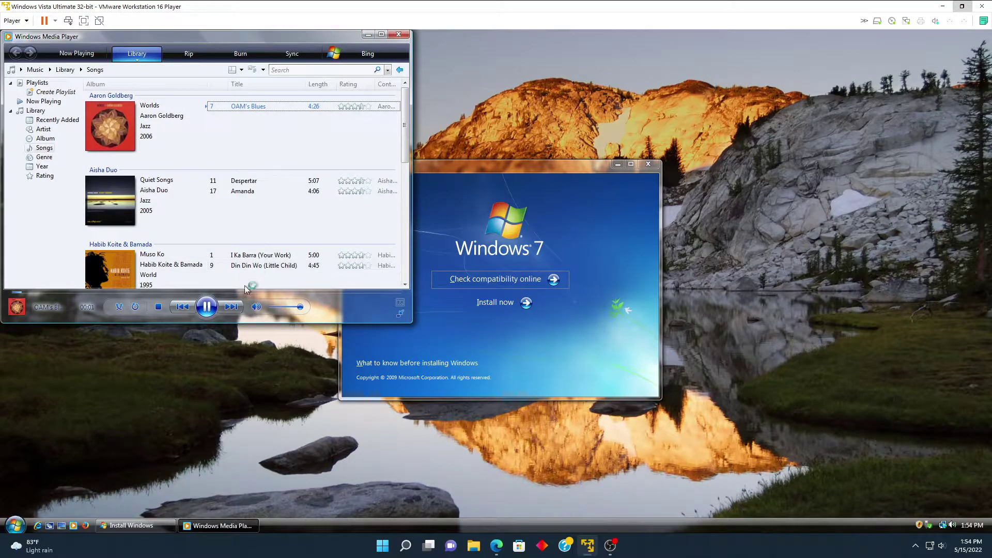
scroll(400, 280, "down", 7)
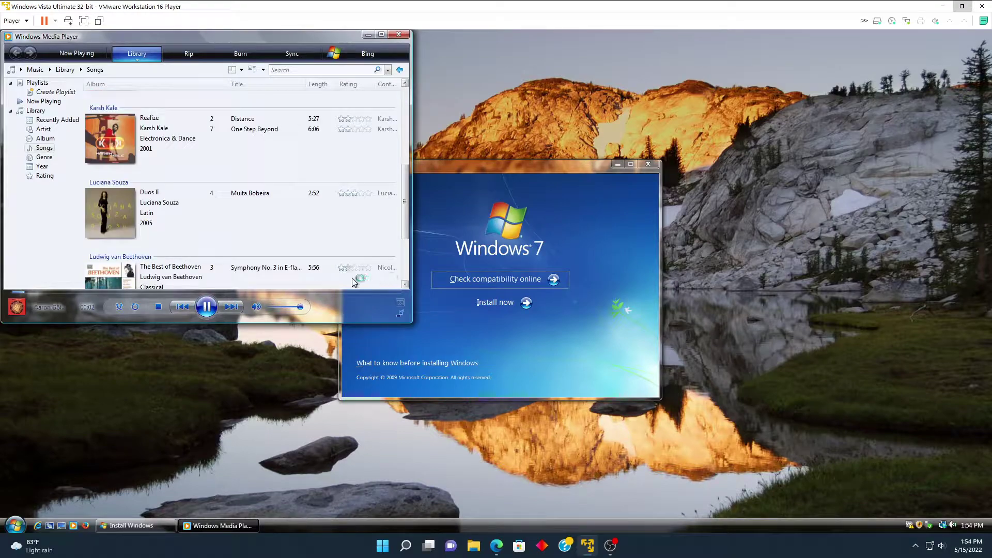
left_click(368, 34)
Step: Find Notepad with a program search and open it
left_click(23, 525)
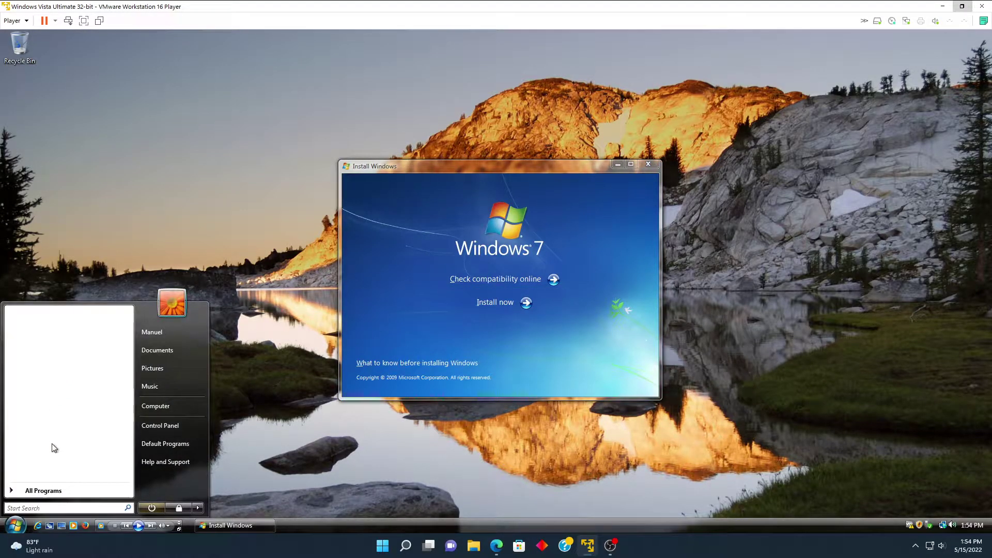
type("net")
key("Down")
key("Down")
key("Return")
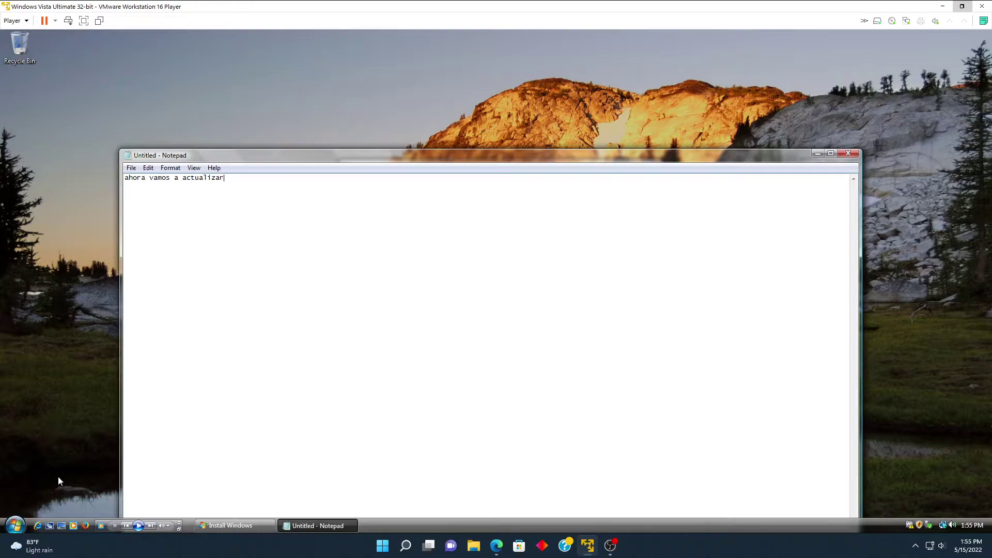
Step: Close the Notepad note without saving it
left_click(848, 153)
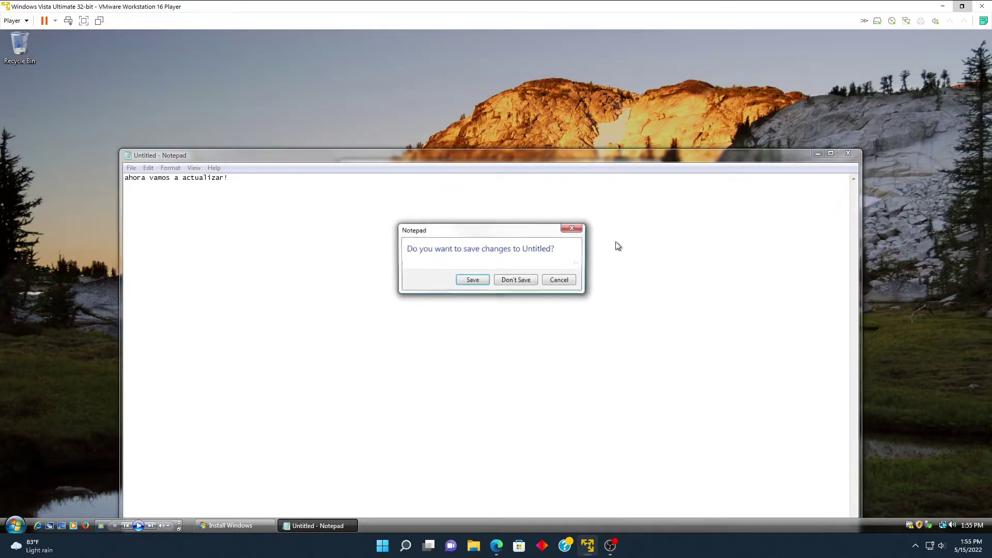
left_click(526, 274)
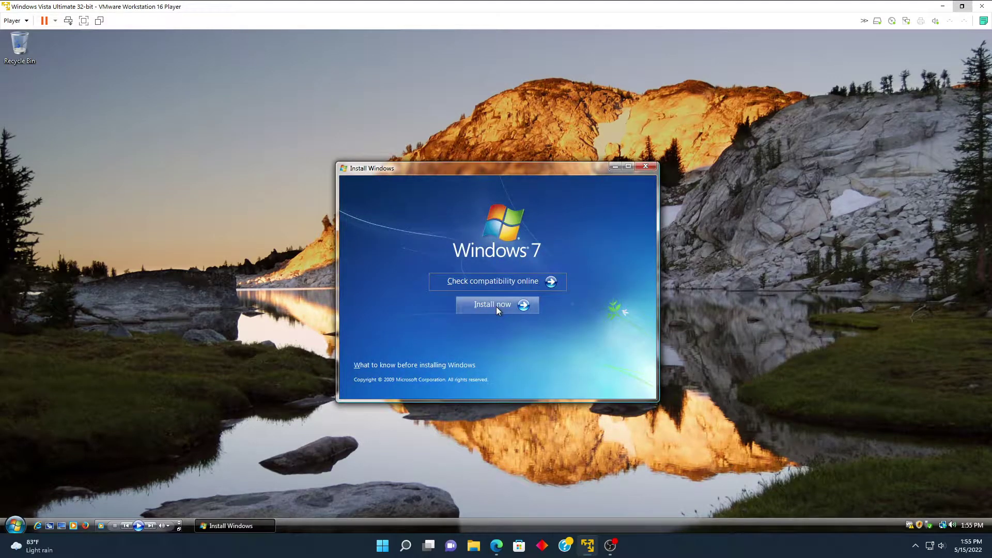
Step: Try to install Windows 7, going through the preliminary setup pages and choosing the Upgrade installation type
left_click(496, 306)
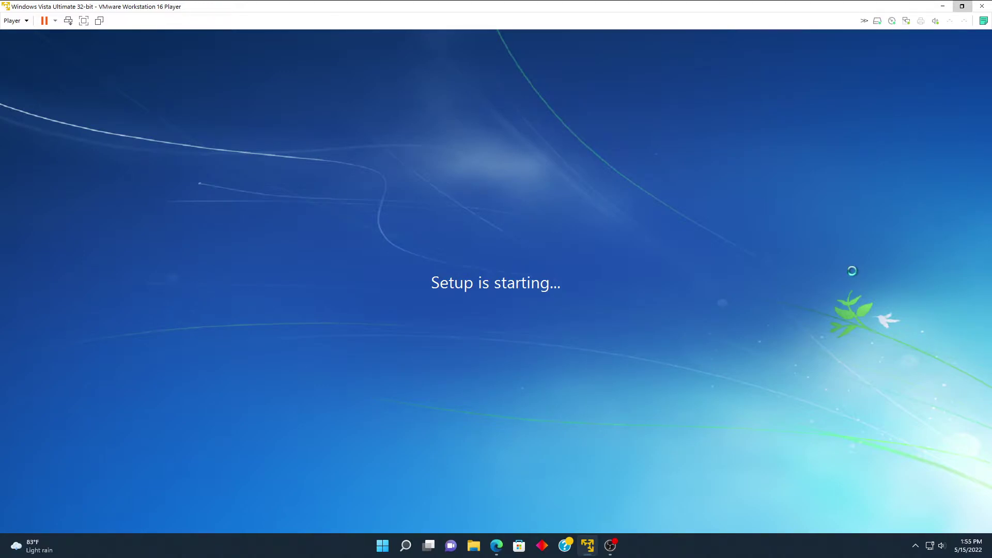
left_click(442, 258)
left_click_drag(627, 207, 649, 333)
left_click(359, 346)
left_click(633, 374)
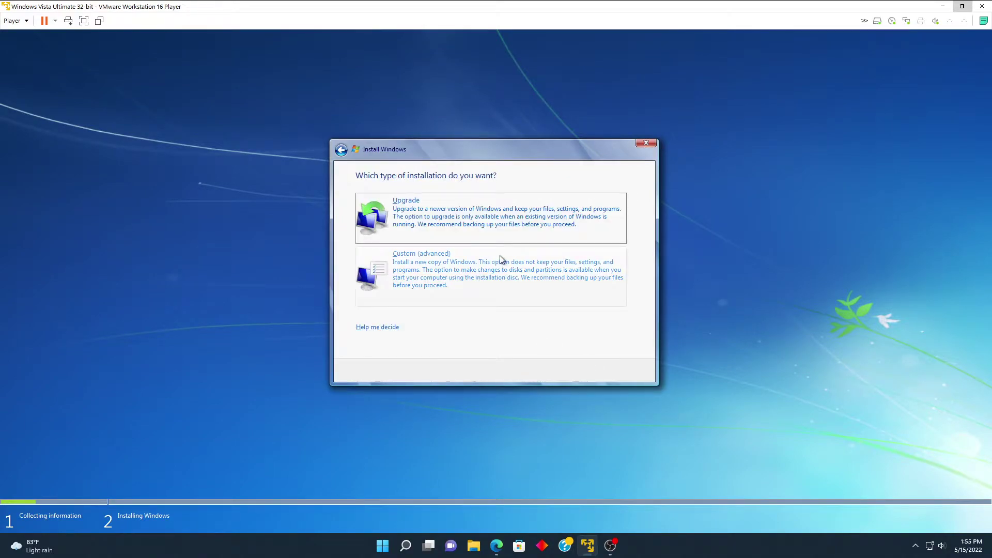
left_click(448, 213)
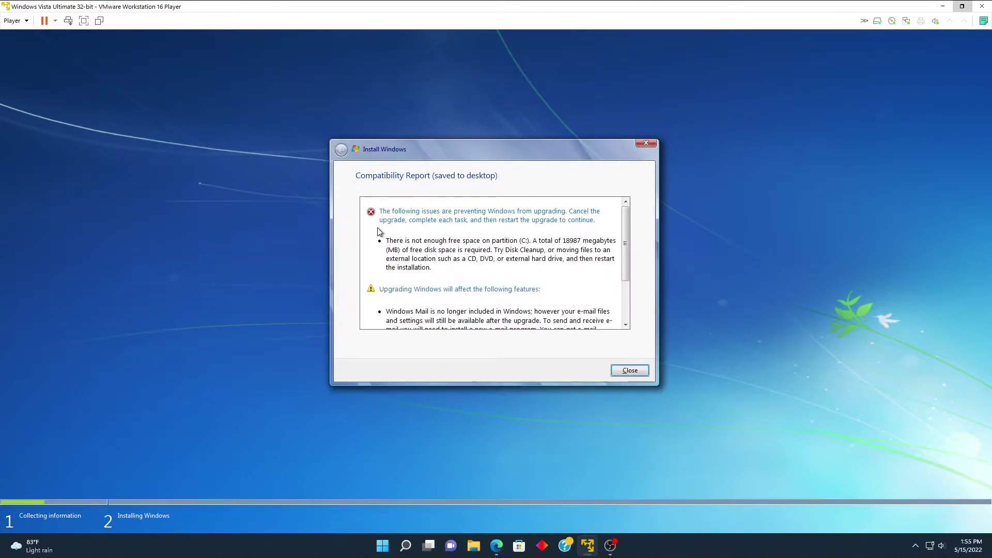
Step: Read through the compatibility report for issues blocking the upgrade and close it
left_click_drag(458, 274, 388, 239)
left_click(406, 244)
scroll(635, 266, "down", 3)
left_click(641, 372)
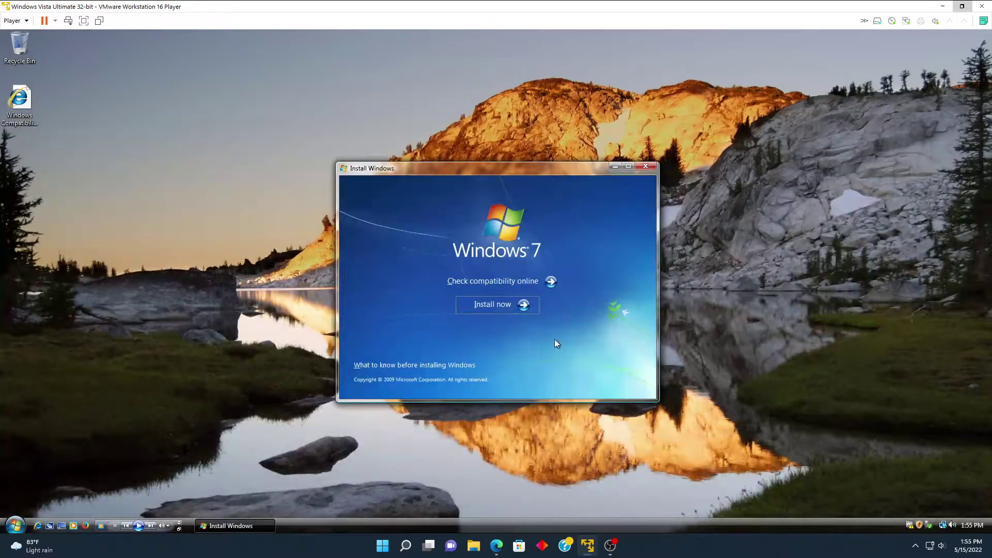
Step: Shut down the Vista virtual machine and dismiss the removable devices hint
left_click(15, 525)
left_click(198, 508)
left_click(218, 508)
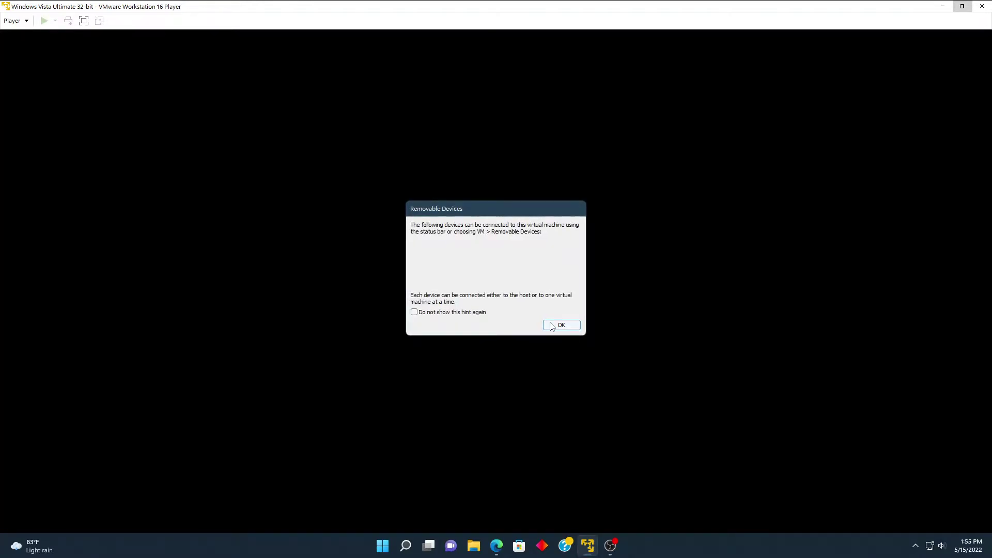
left_click(551, 326)
Step: Search the host for VMware Workstation Player, start it and open the settings of the Windows Vista Ultimate 32-bit virtual machine
key("super")
type("vm")
key("Return")
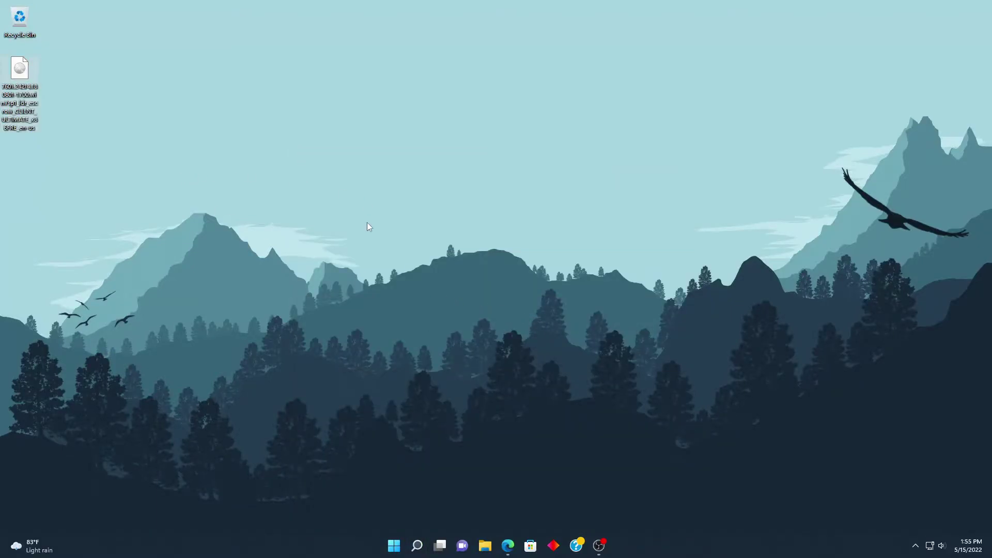
left_click(117, 81)
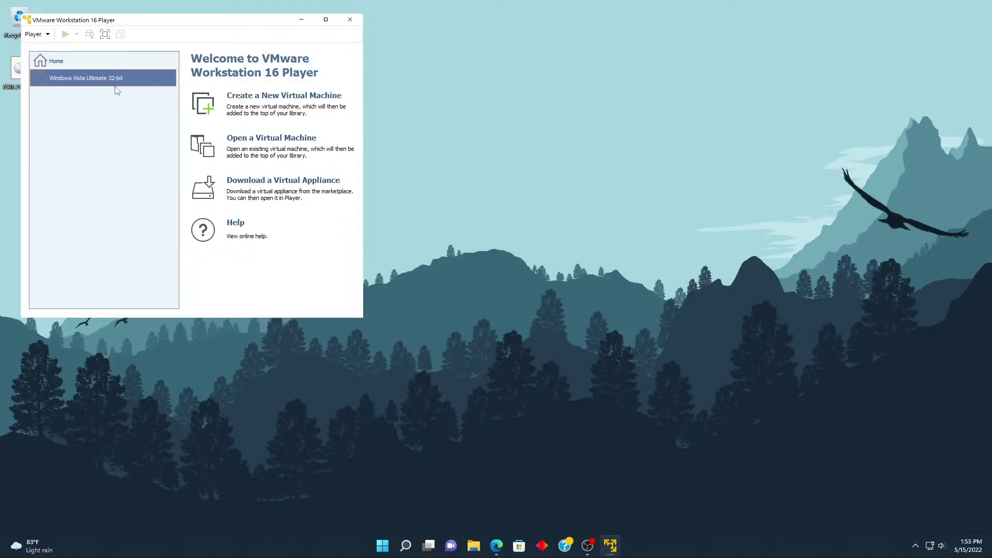
left_click(240, 295)
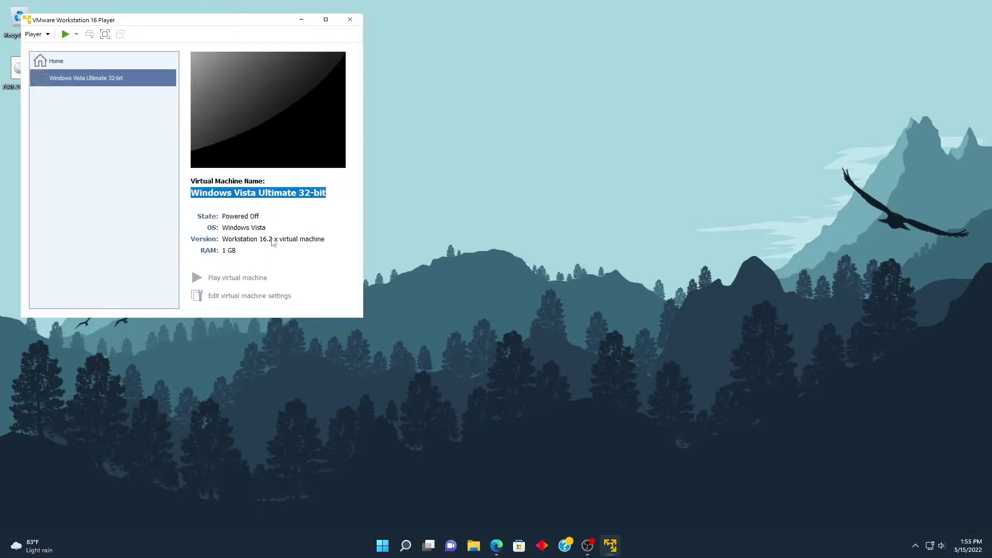
Step: Expand the virtual machine's SCSI hard disk to a maximum size of 60 GB
left_click(45, 72)
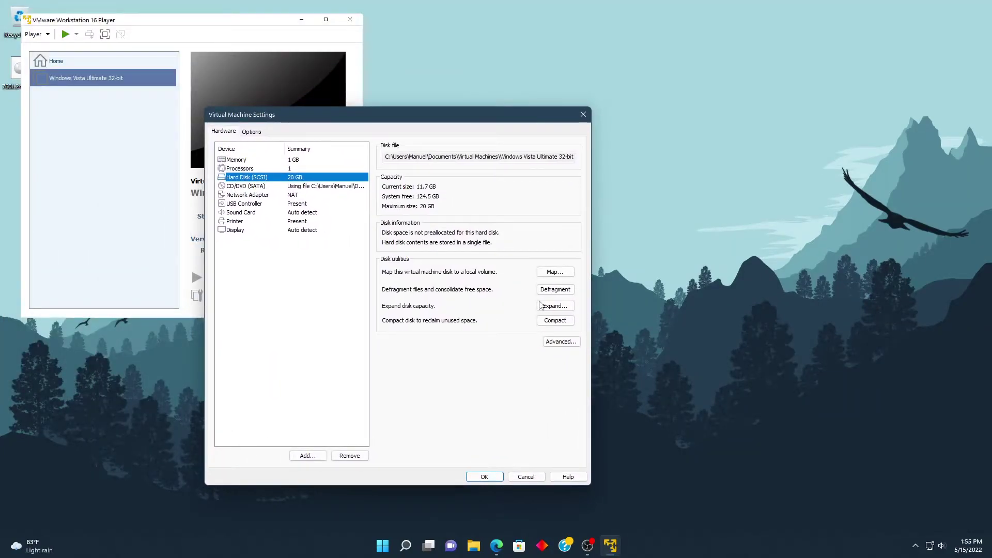
left_click(354, 199)
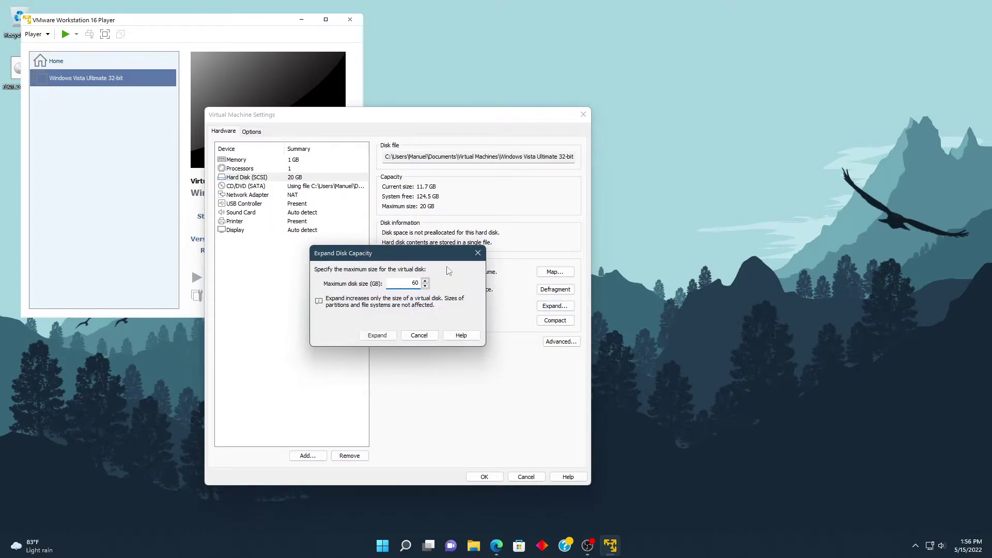
key("Return")
left_click_drag(380, 279, 350, 323)
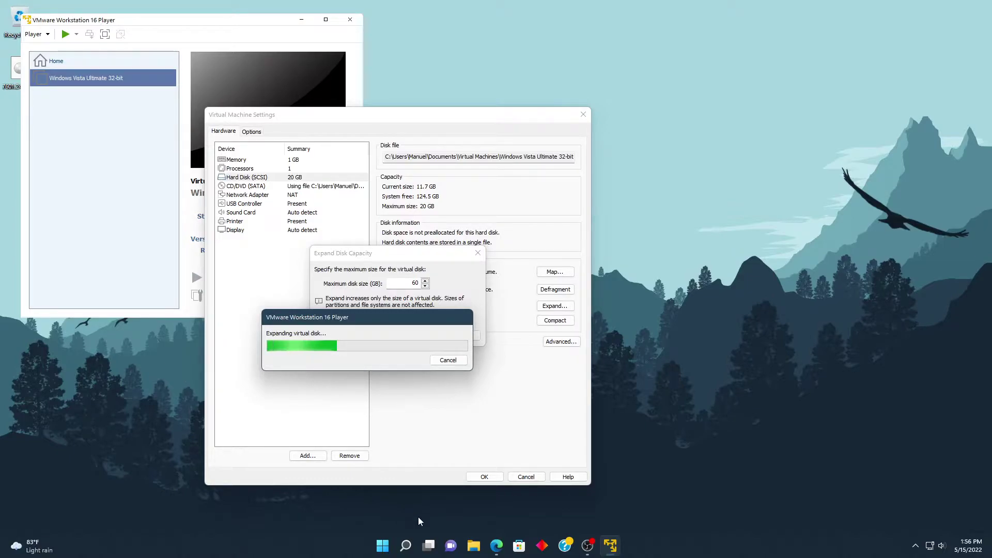
Step: Monitor the free space on the host's Windows (C:) drive in File Explorer during the virtual disk expansion
key("super+e")
left_click(284, 279)
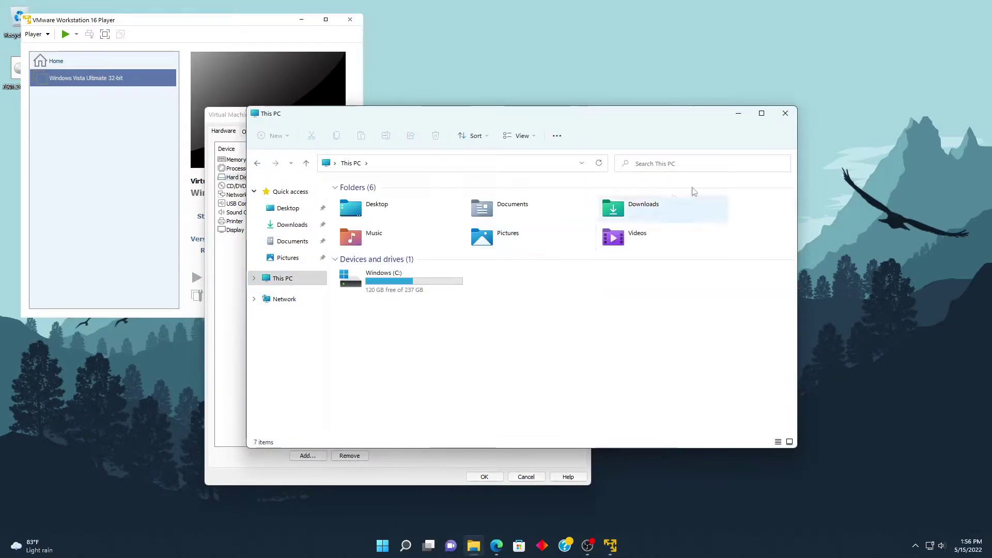
left_click(784, 114)
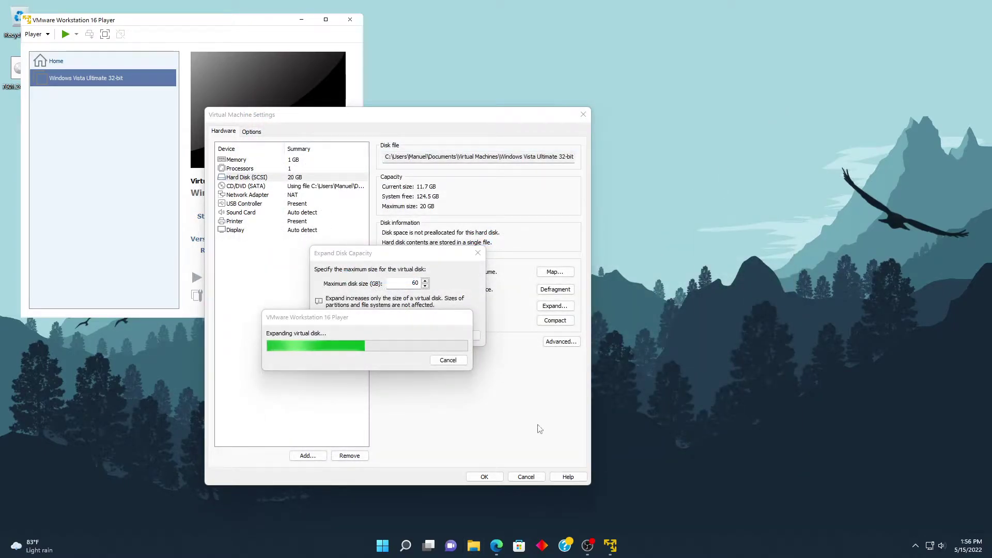
left_click(473, 545)
left_click(297, 279)
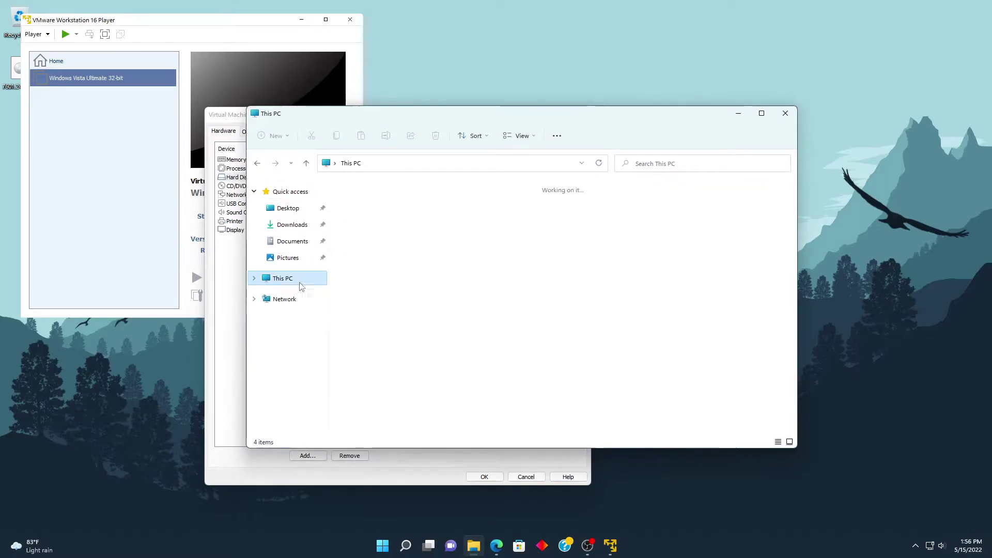
left_click(784, 114)
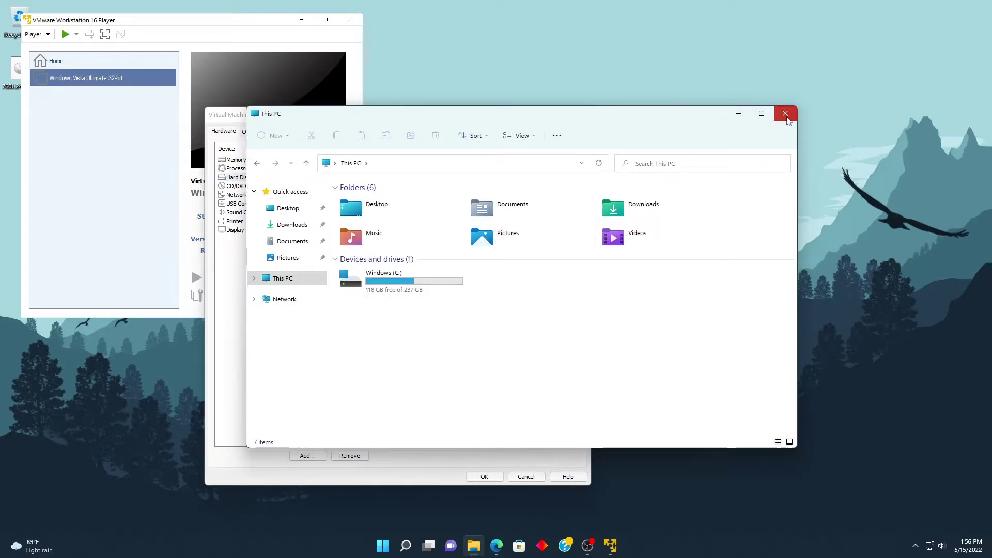
left_click_drag(331, 324, 352, 267)
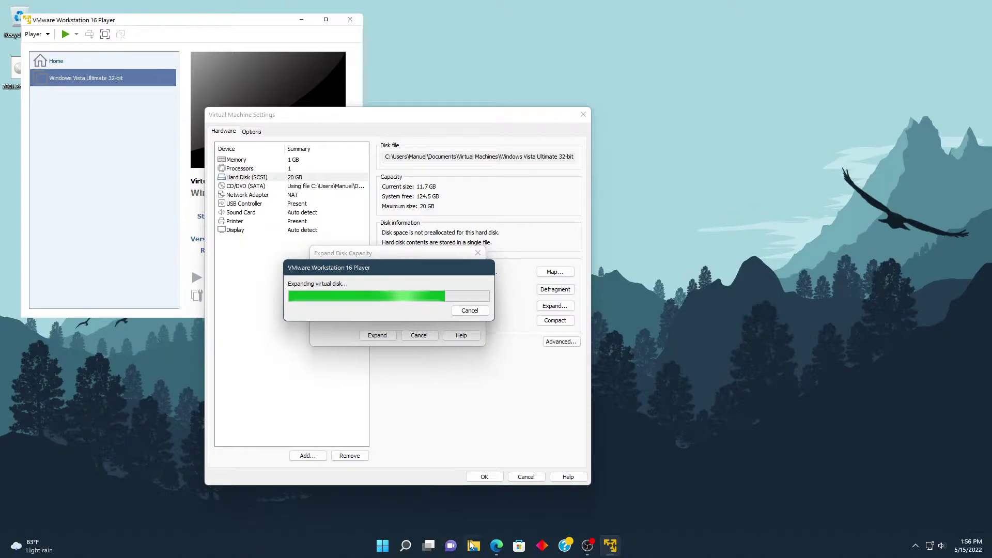
key("super+e")
left_click(285, 278)
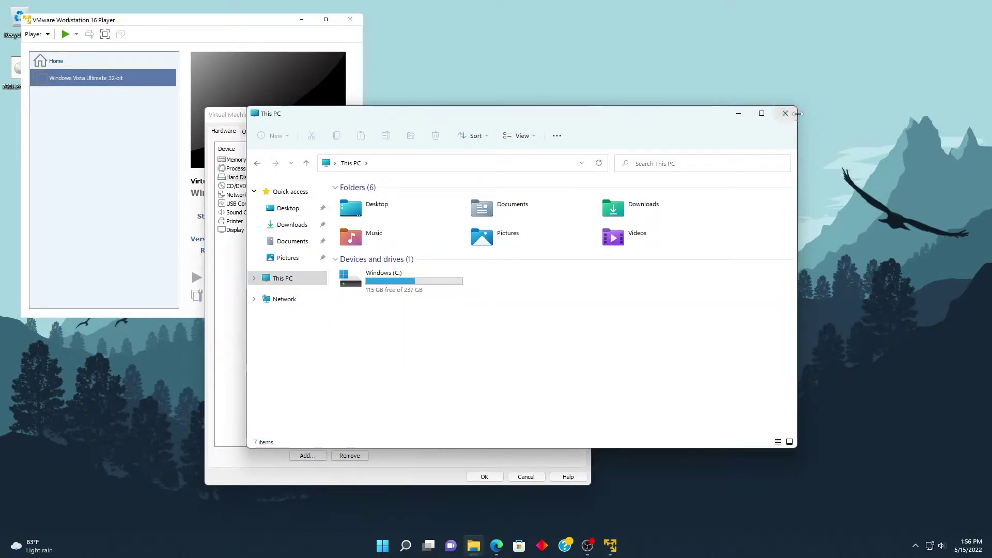
double_click(293, 283)
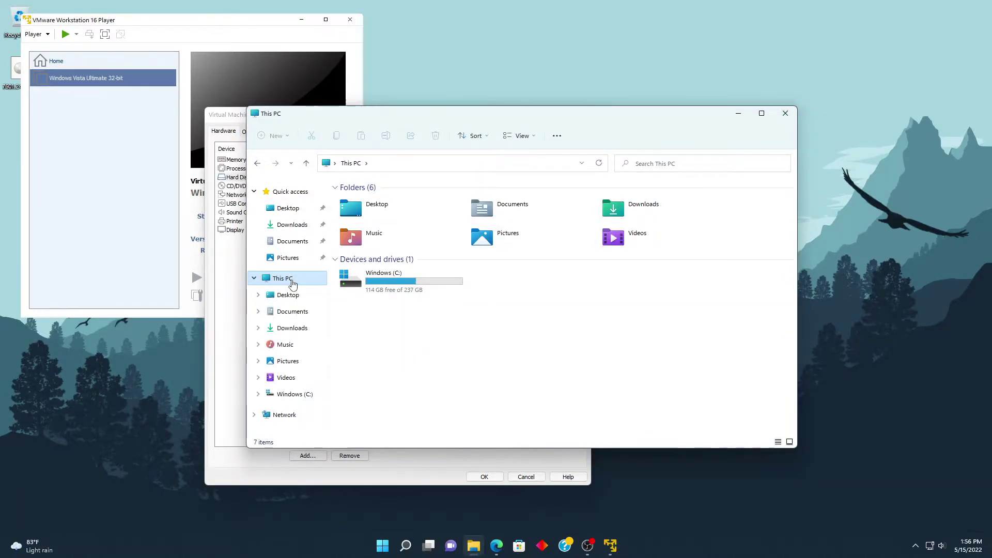
double_click(271, 285)
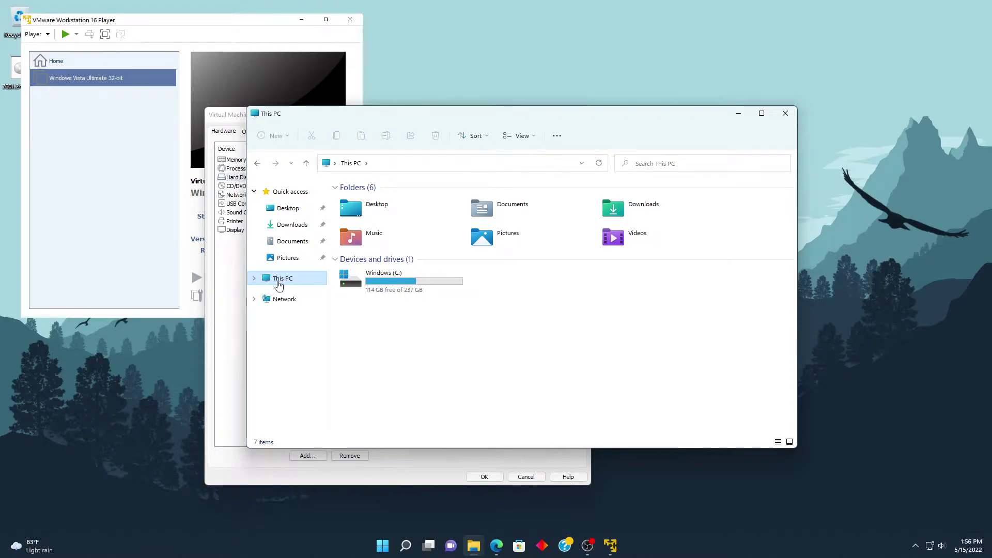
left_click(786, 113)
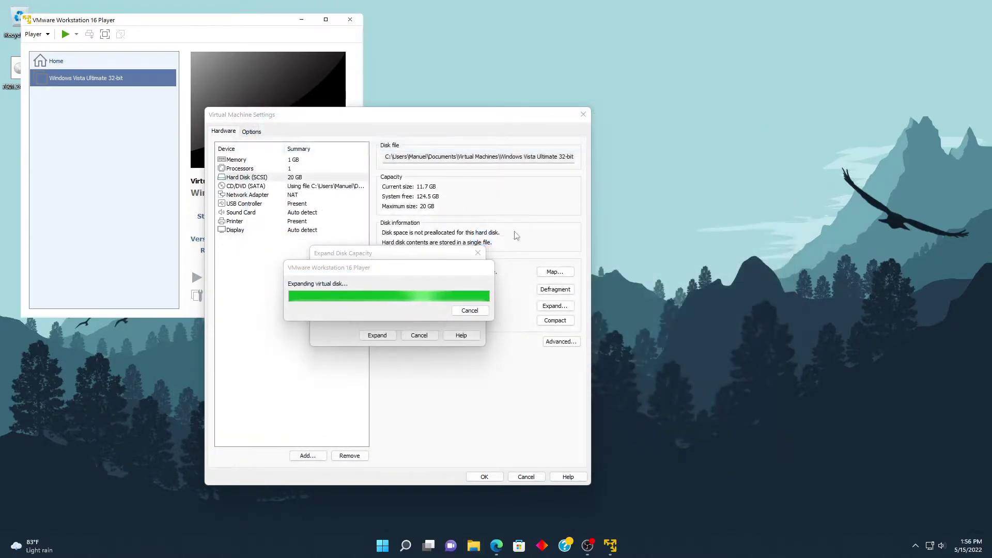
left_click(473, 545)
left_click(296, 282)
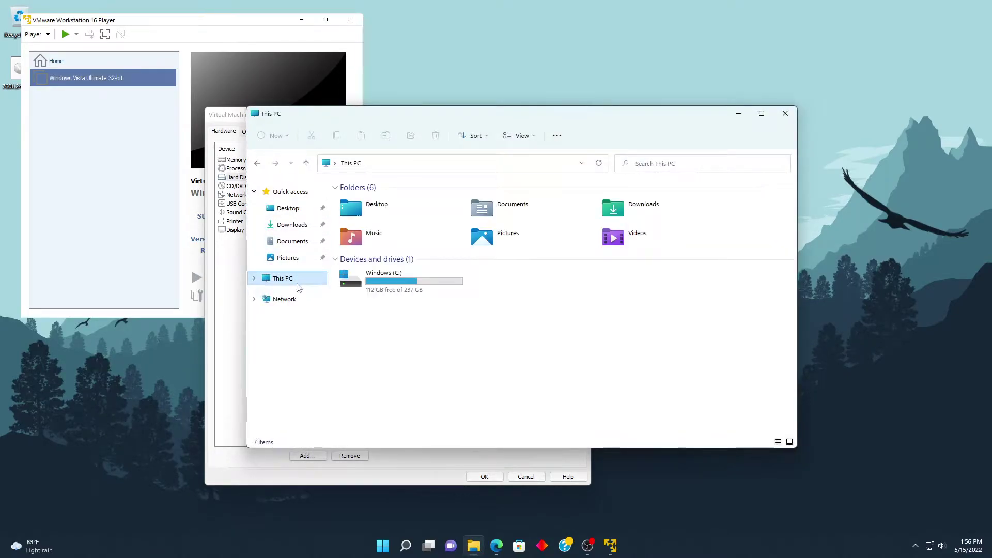
left_click_drag(360, 124, 578, 118)
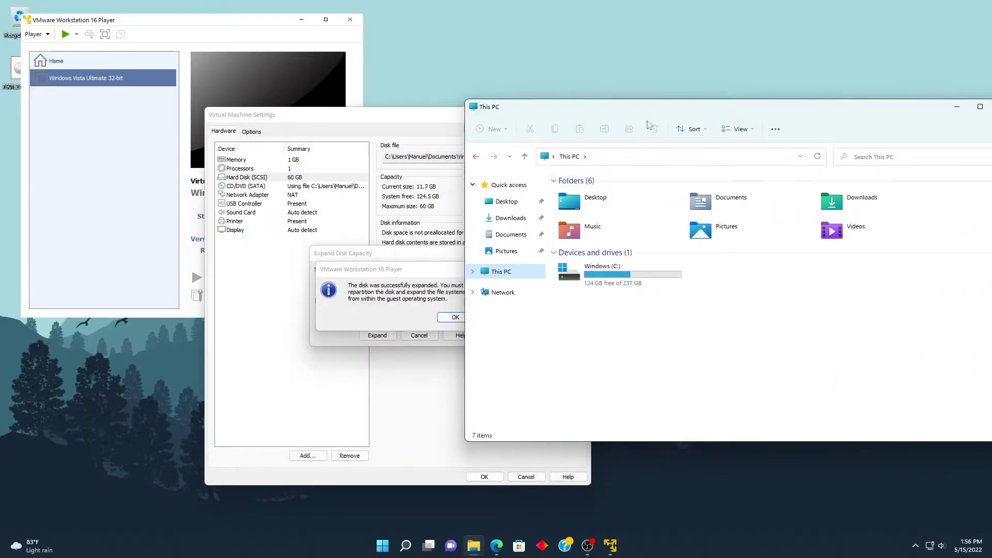
left_click_drag(650, 106, 585, 121)
left_click(941, 123)
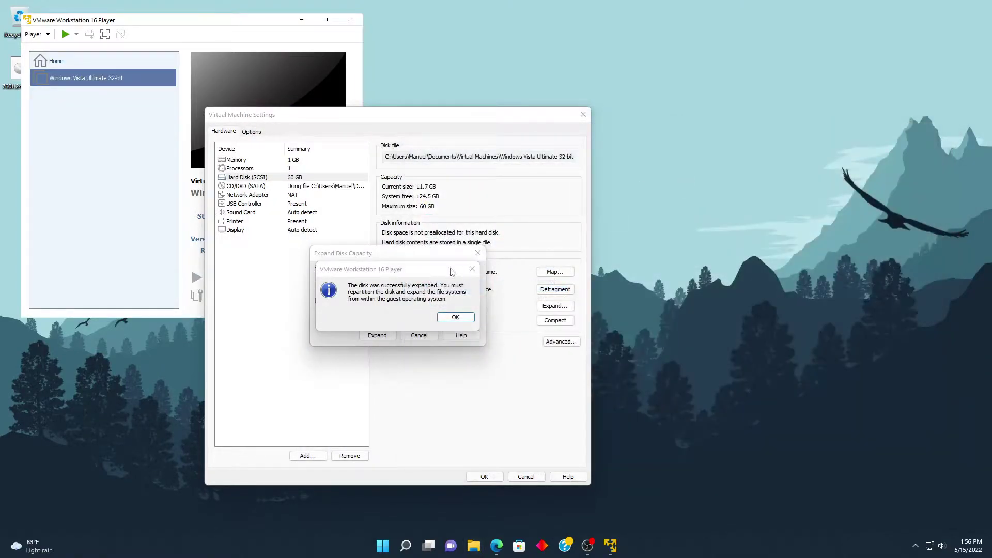
Step: Acknowledge the finished disk expansion, save the virtual machine settings and maximize the VMware Player window
left_click(449, 317)
left_click(482, 476)
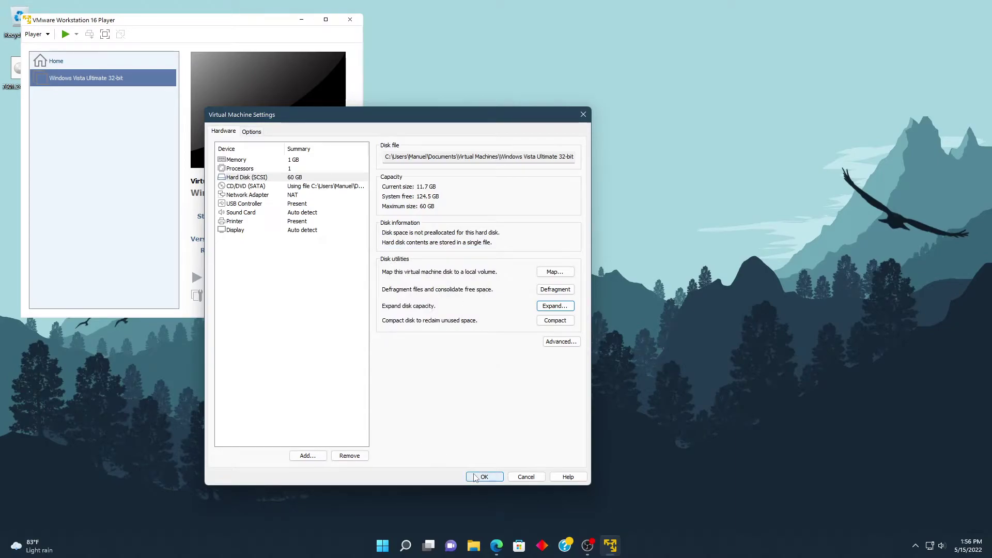
double_click(237, 25)
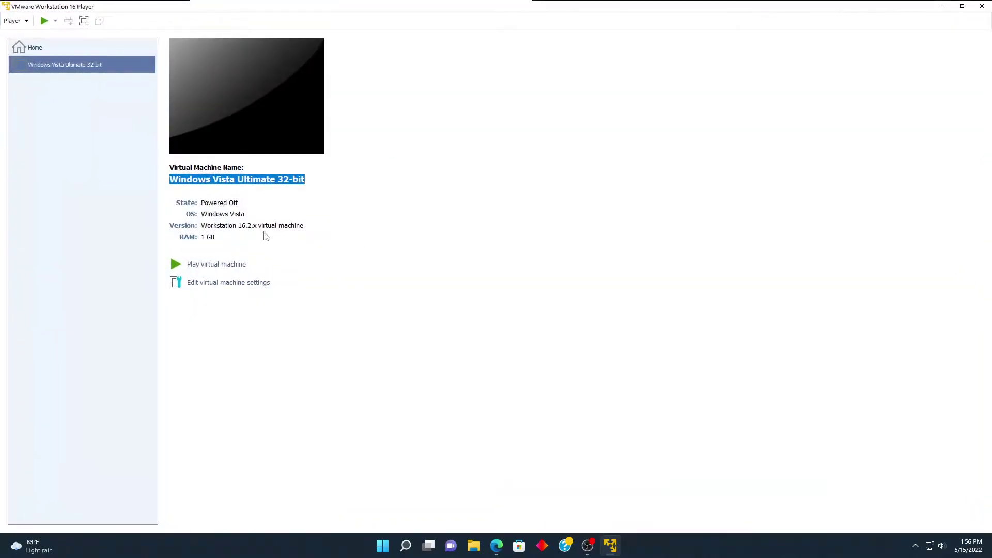
Step: Play the Windows Vista Ultimate 32-bit virtual machine, dismiss the virtual printing notice and log in to Vista
left_click(203, 264)
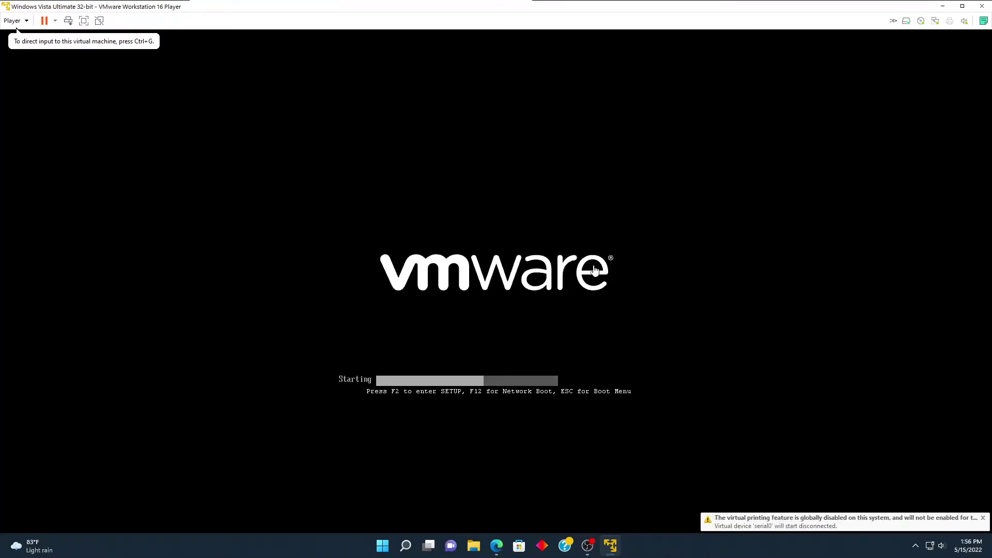
left_click(983, 518)
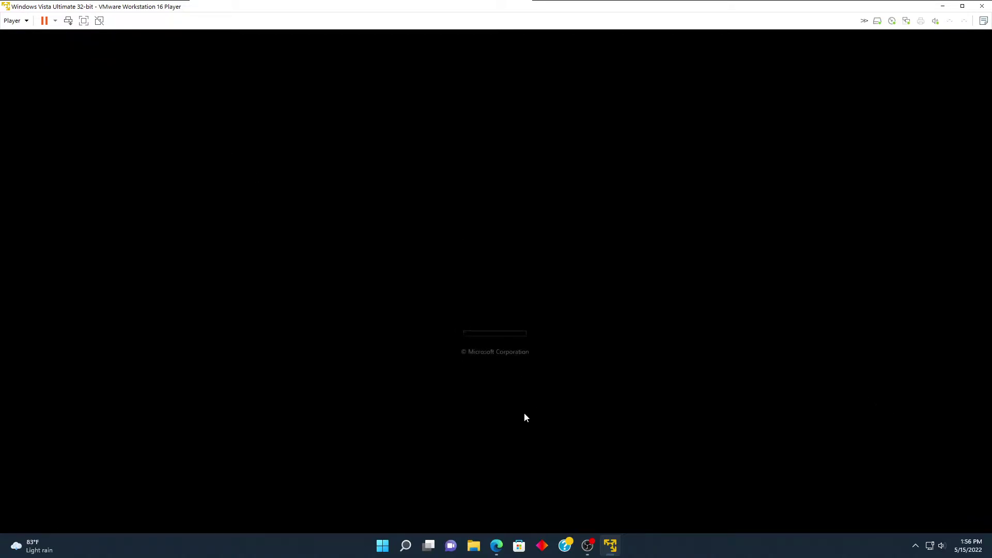
left_click(577, 320)
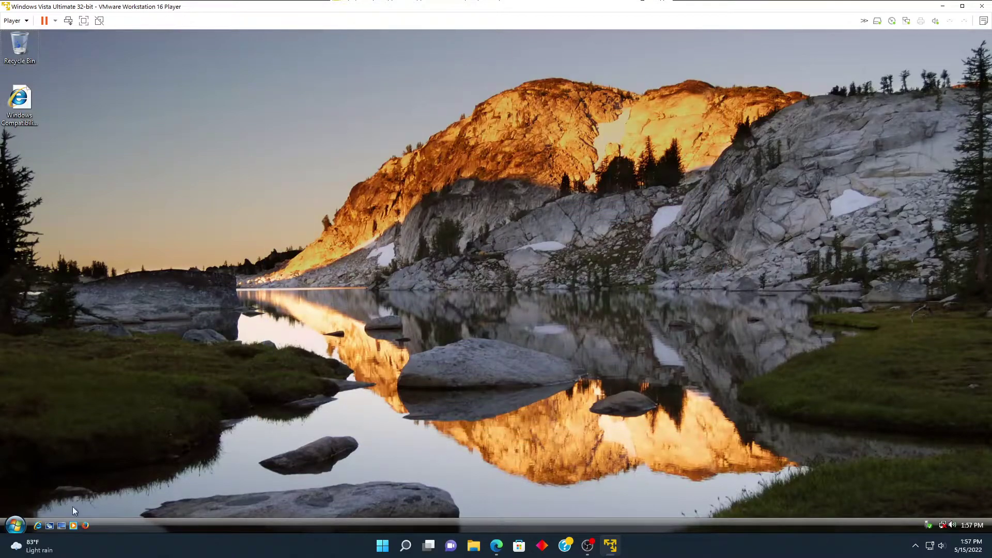
Step: Open Windows Media Player in Vista and minimize it
left_click(77, 527)
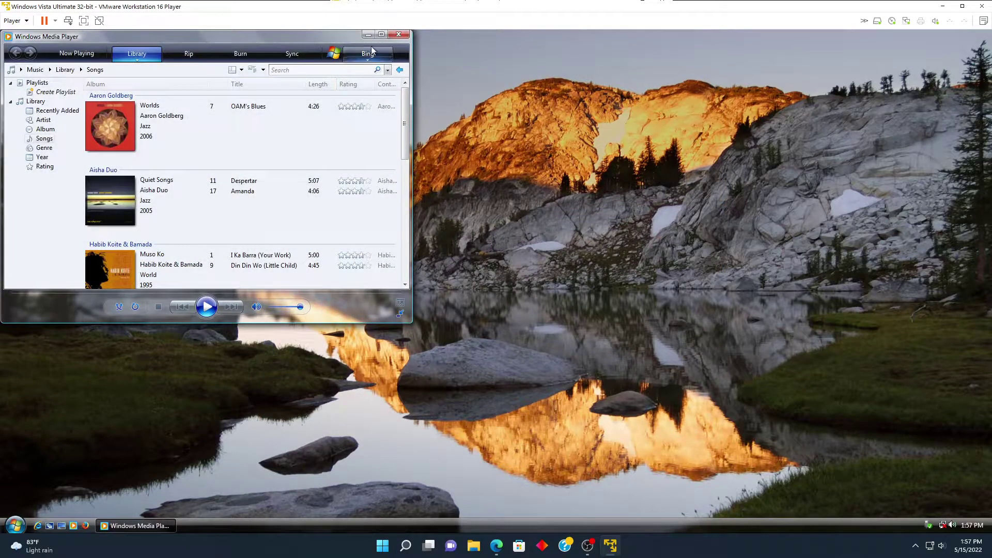
left_click(366, 37)
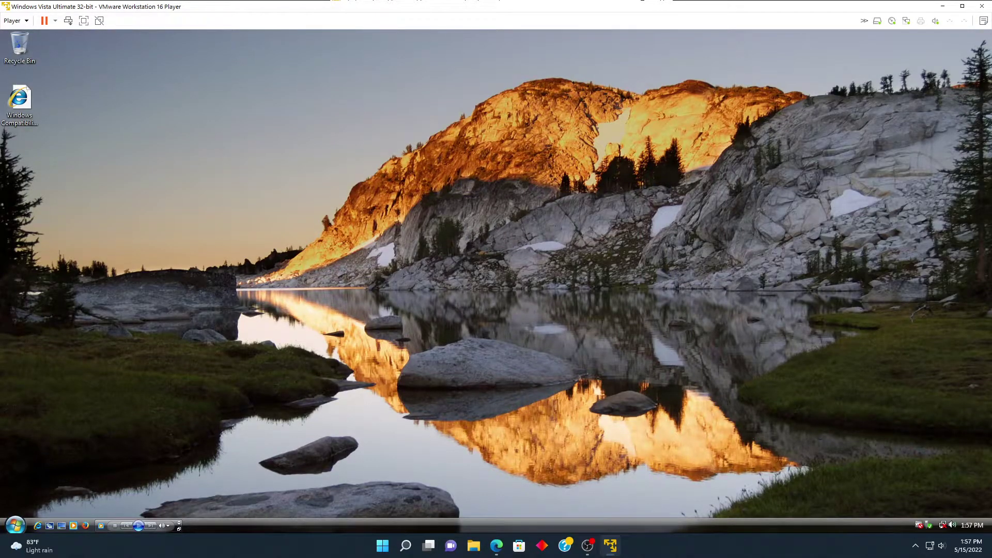
Step: Open the Computer window in Vista, examine the Local Disk (C:) and DVD Drive (D:) entries, and minimize it
key("super")
left_click(178, 407)
left_click(370, 261)
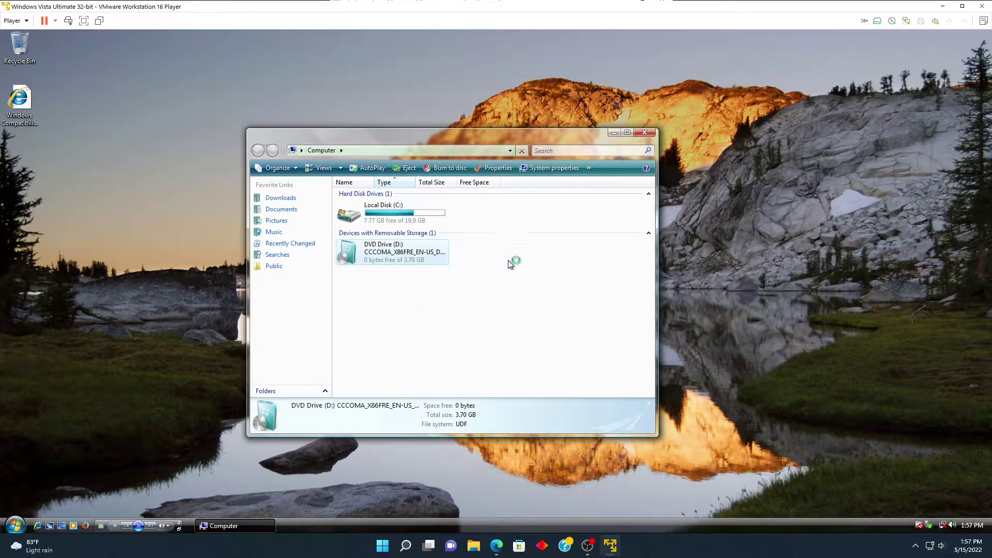
key("Escape")
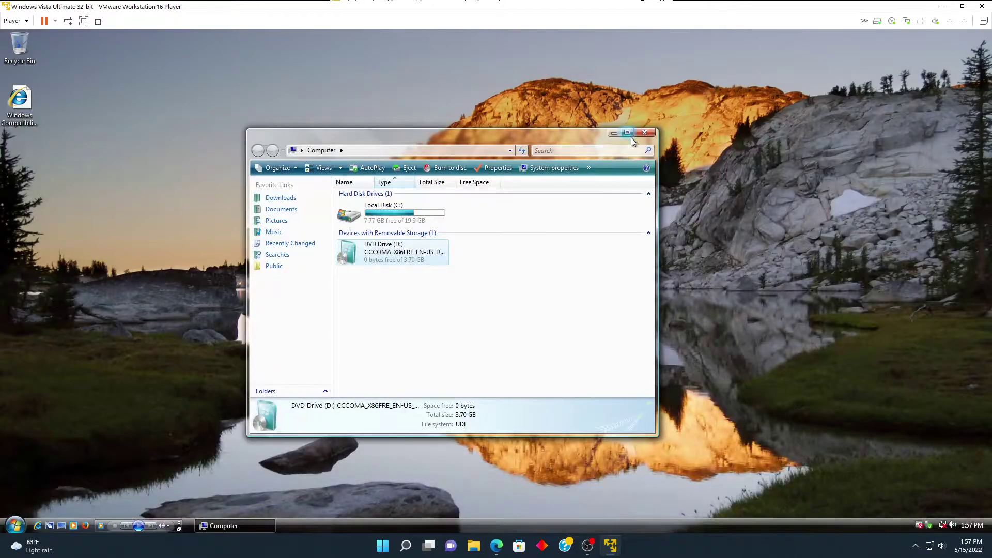
left_click(613, 133)
Step: Search Vista's Control Panel for "disk", open Disk Management through Administrative Tools and Computer Management, and close the leftover windows
left_click(2, 525)
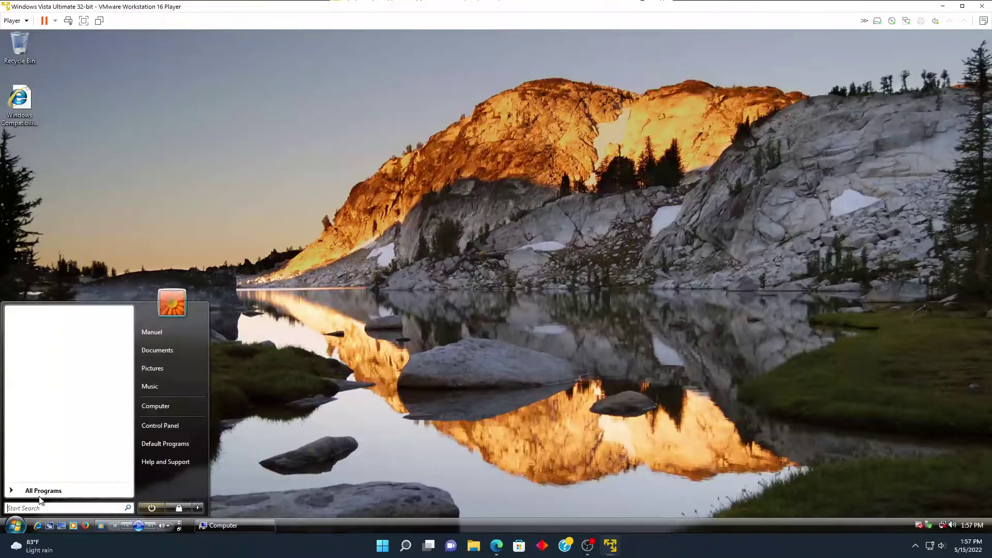
left_click(157, 425)
type("disk")
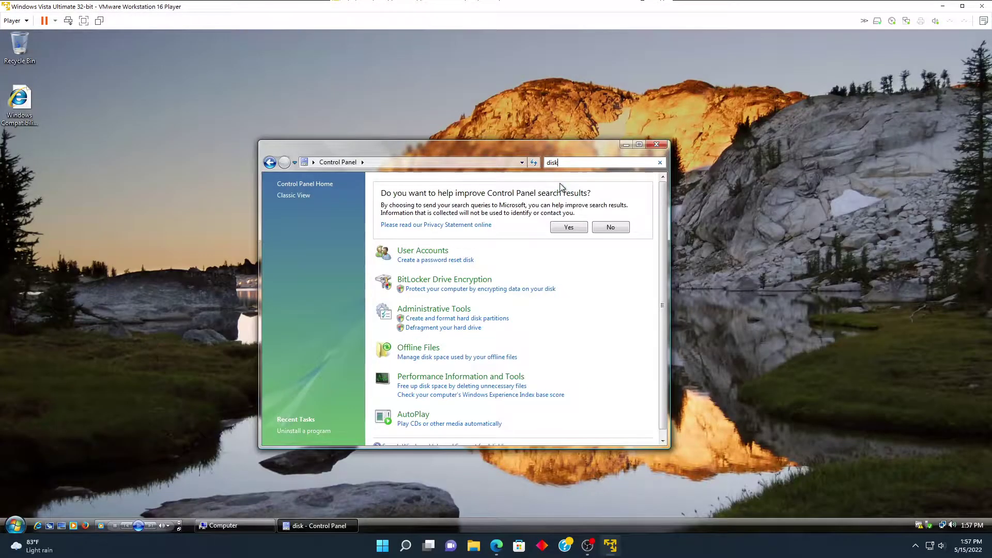
left_click(413, 309)
double_click(393, 220)
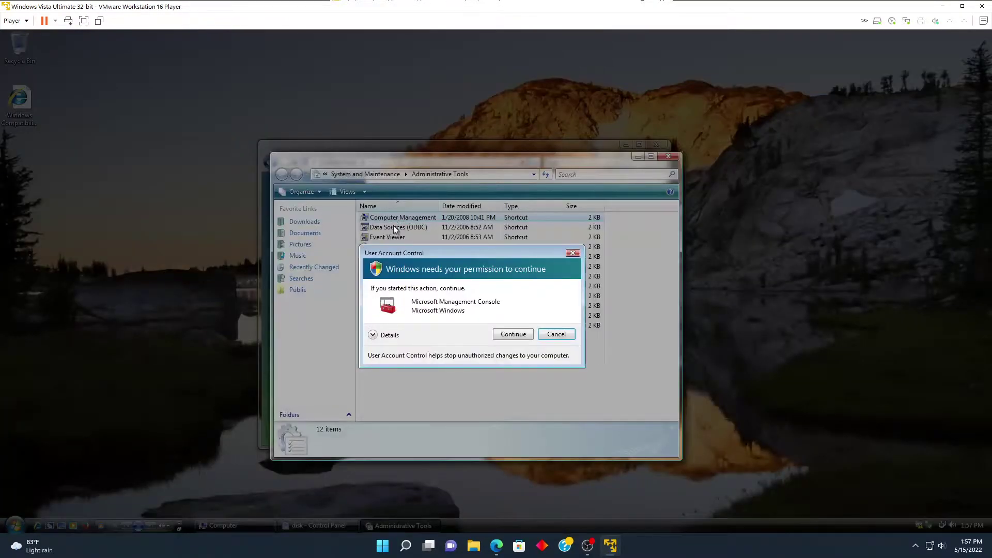
left_click(514, 332)
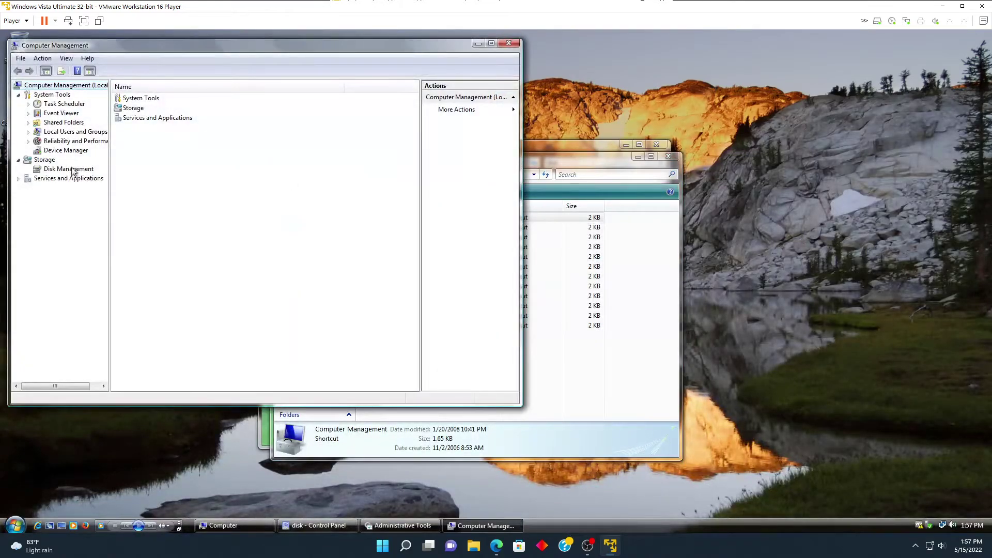
left_click(41, 170)
left_click(668, 156)
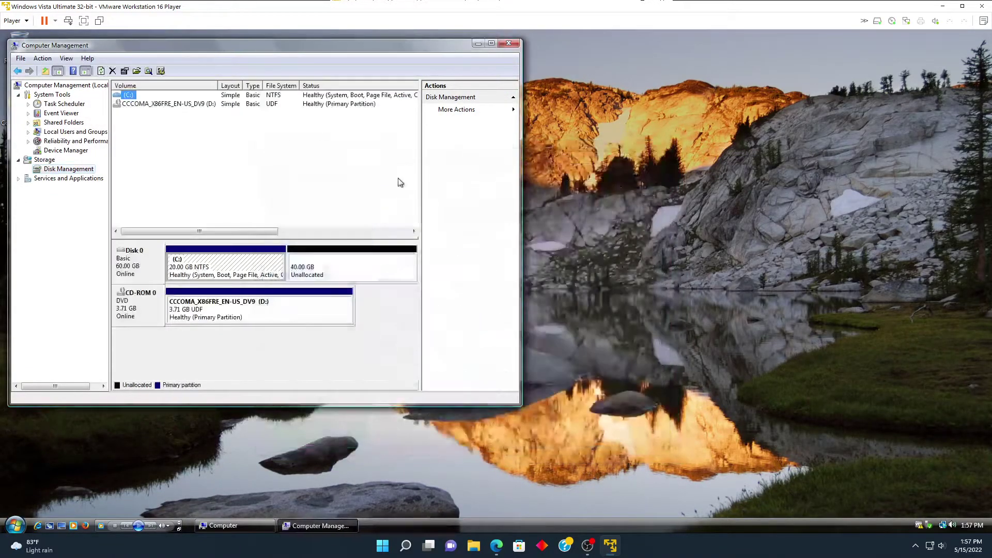
Step: Extend the C: volume over all the unallocated space on Disk 0 and close Computer Management
left_click(253, 262)
right_click(253, 262)
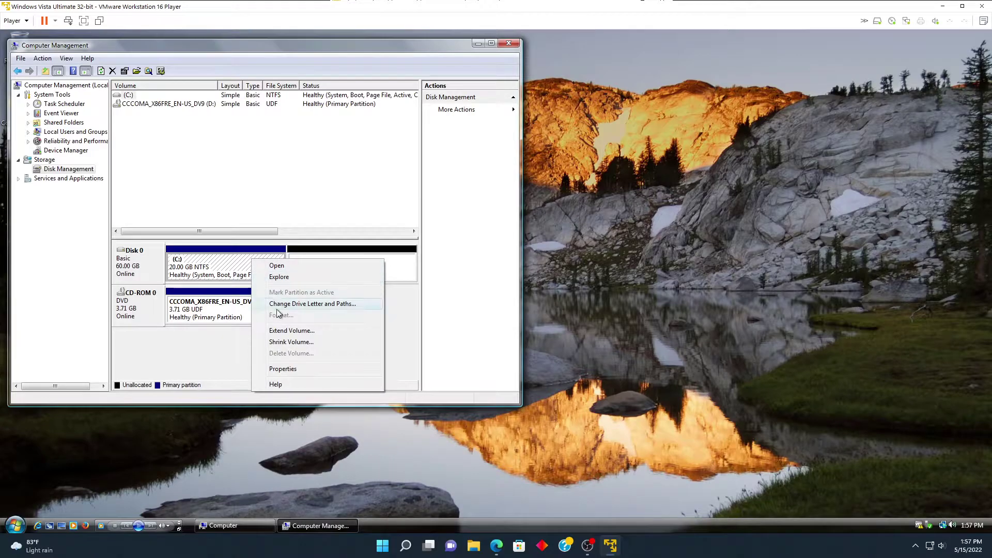
left_click(284, 333)
left_click(323, 291)
left_click(312, 287)
left_click(312, 287)
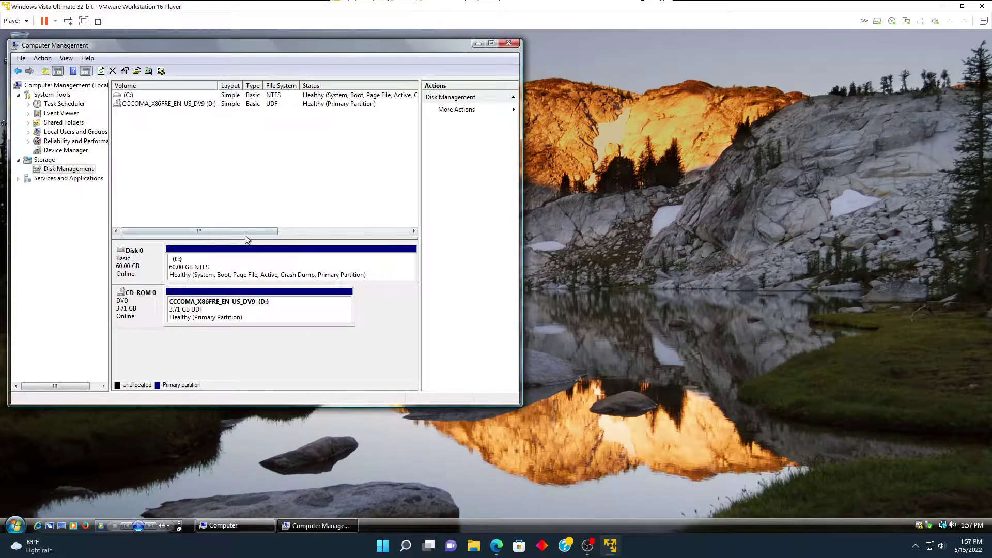
left_click(508, 43)
Step: Run Windows 7 setup from the DVD Drive (D:) with permission granted, close the Computer window and start the installation
left_click(15, 525)
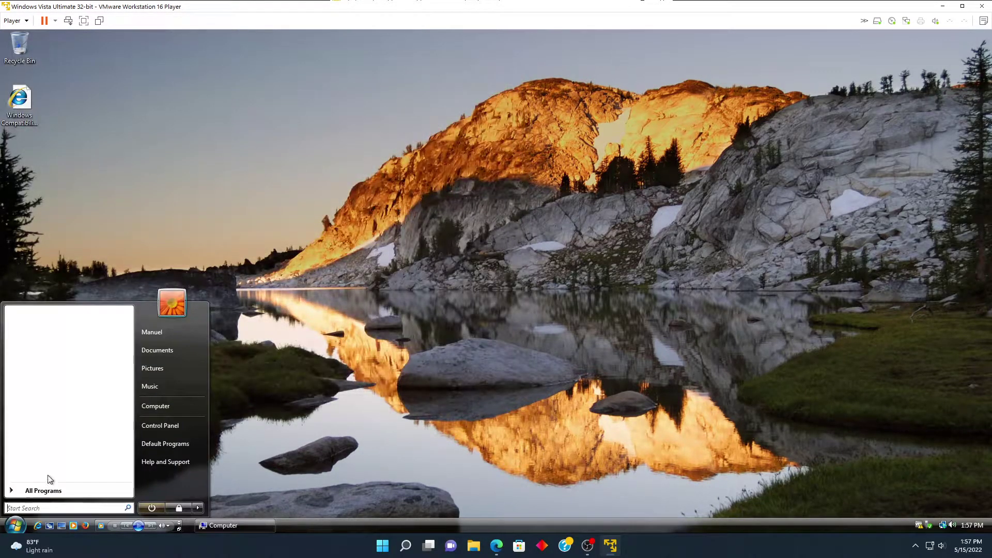
left_click(264, 523)
double_click(427, 249)
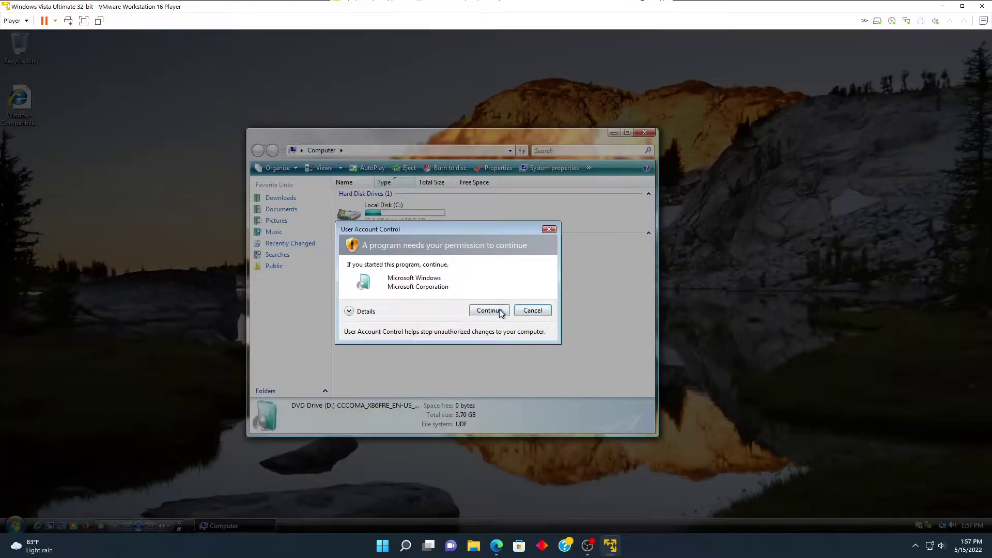
left_click(488, 310)
left_click(645, 132)
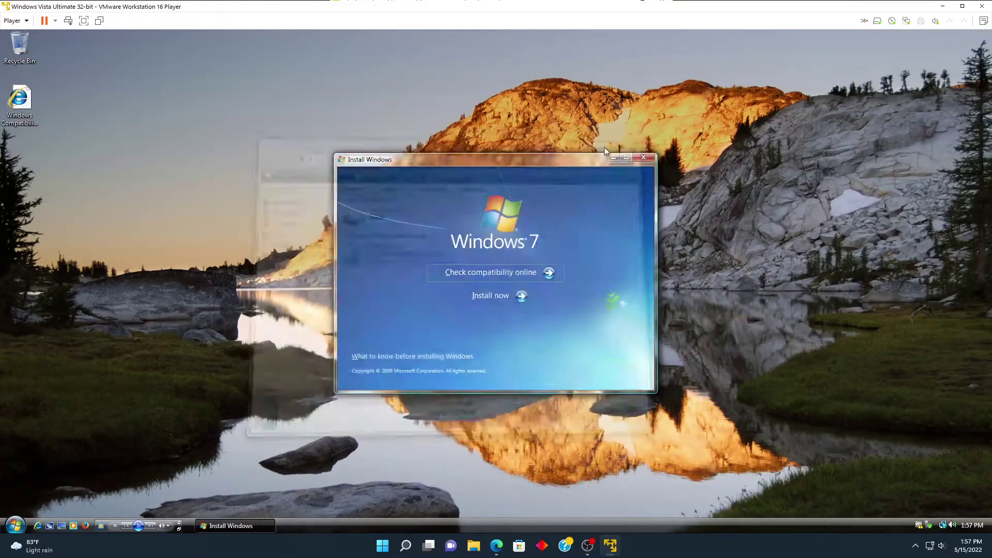
left_click_drag(513, 156, 508, 157)
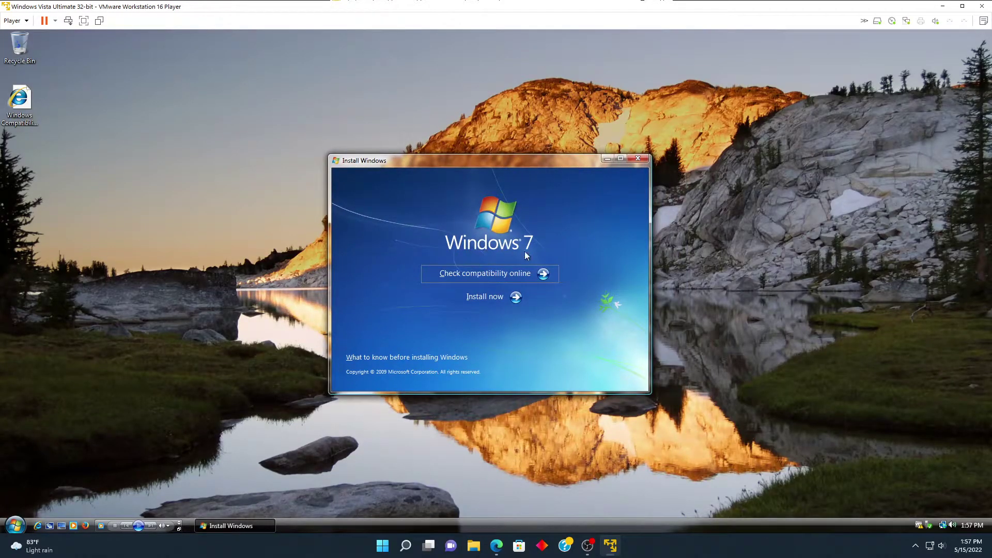
left_click(491, 297)
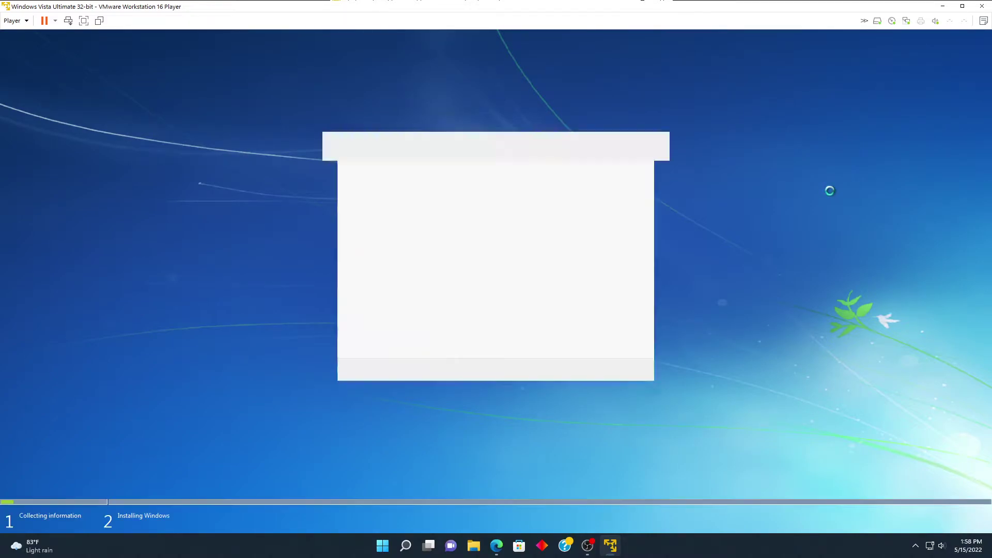
Step: Accept the Windows 7 Ultimate license terms, choose the upgrade installation and continue past the compatibility report
left_click(536, 273)
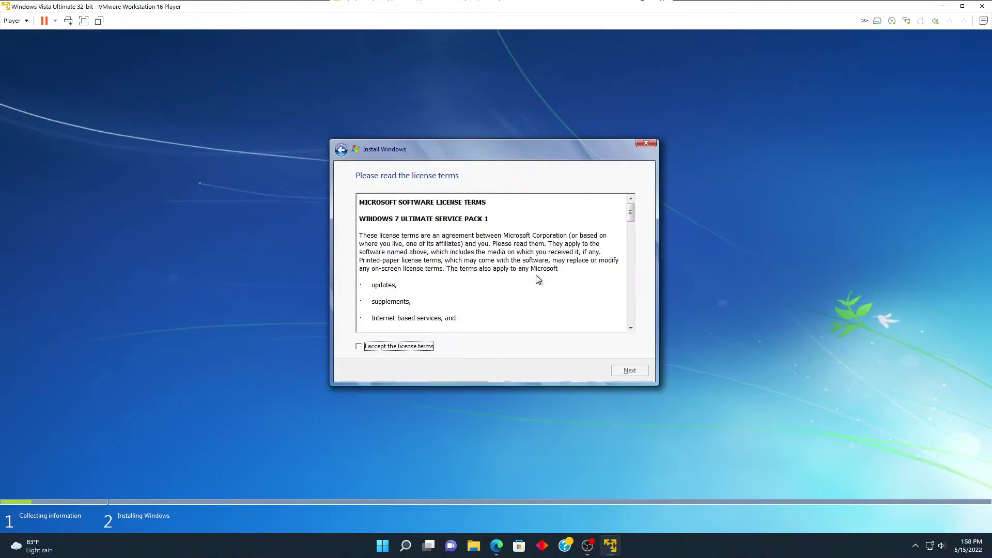
left_click(358, 347)
left_click(629, 370)
left_click(429, 228)
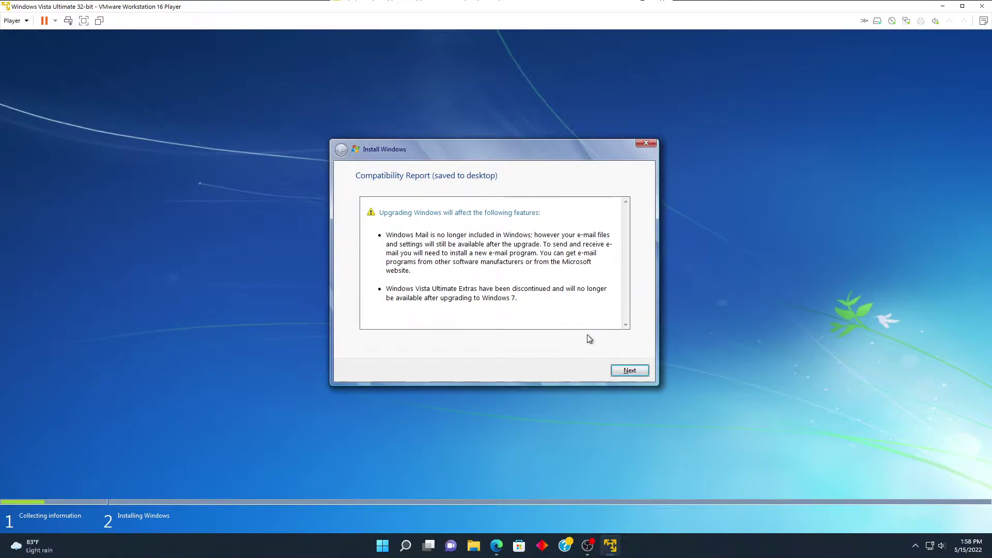
left_click(628, 370)
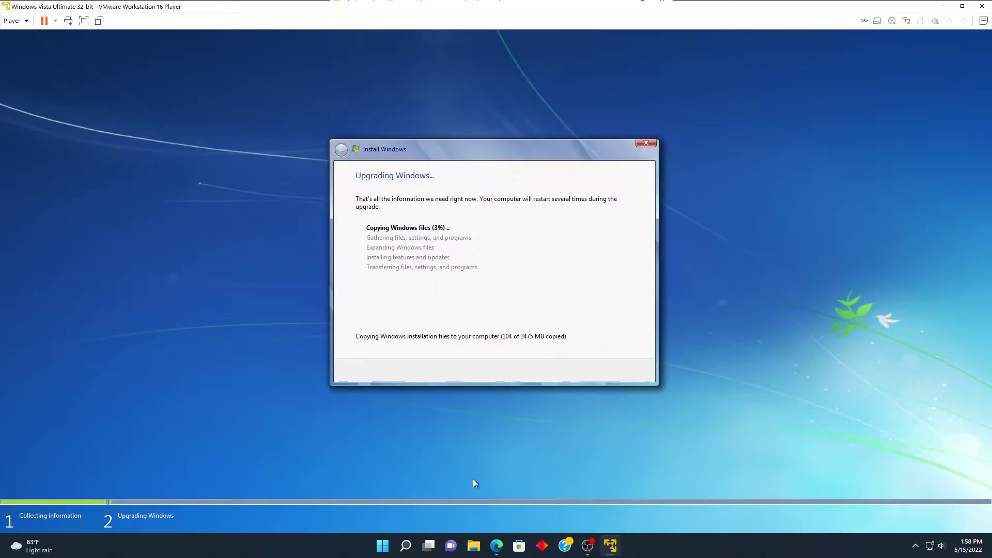
Step: Open Notepad on the host and write "ya esta actualizando :)"
left_click(382, 546)
left_click(421, 328)
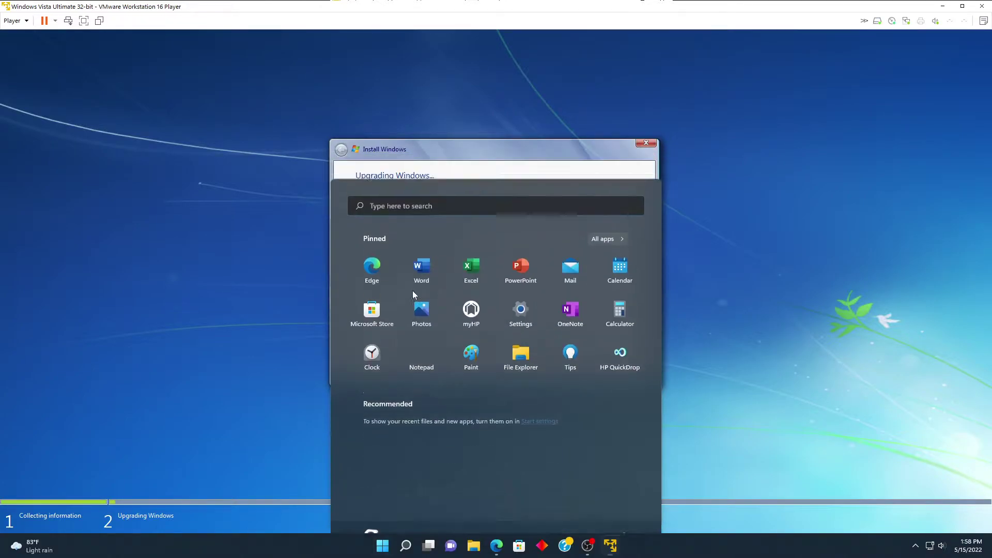
left_click_drag(439, 279, 438, 281)
type("ya e")
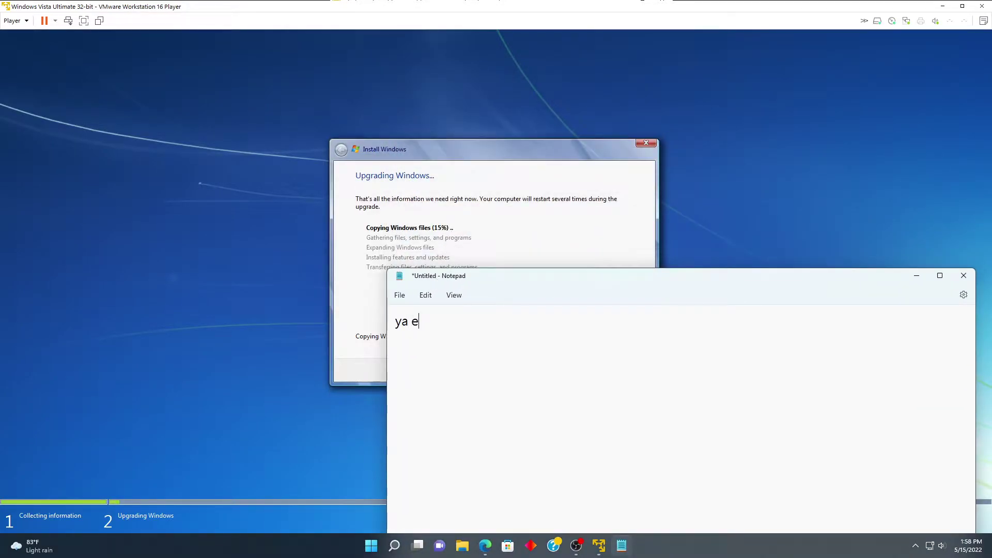
type("sta actualizando :)")
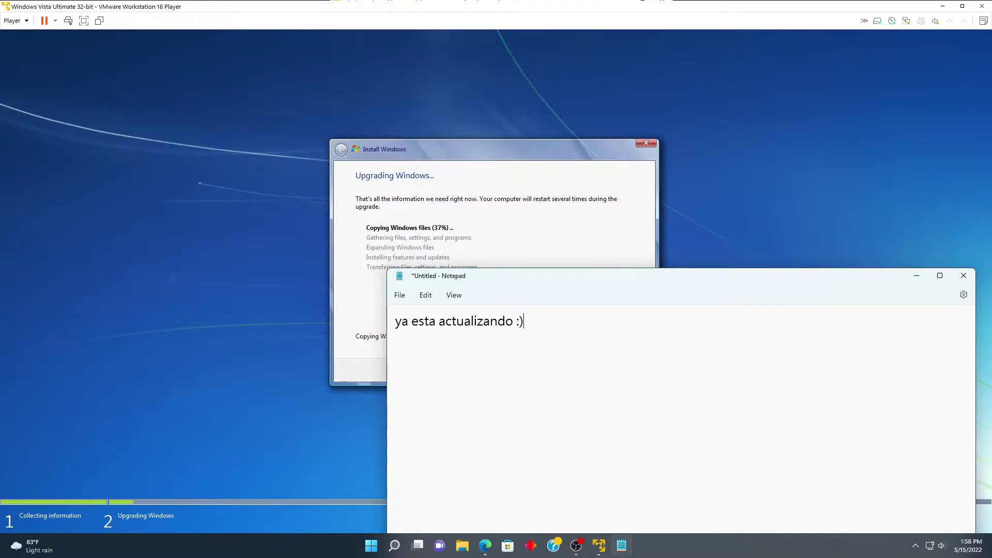
Step: Add three smiling-face emojis after the Notepad text and close Notepad without saving
key("super+period")
left_click(605, 439)
left_click(605, 439)
left_click(605, 440)
left_click(702, 338)
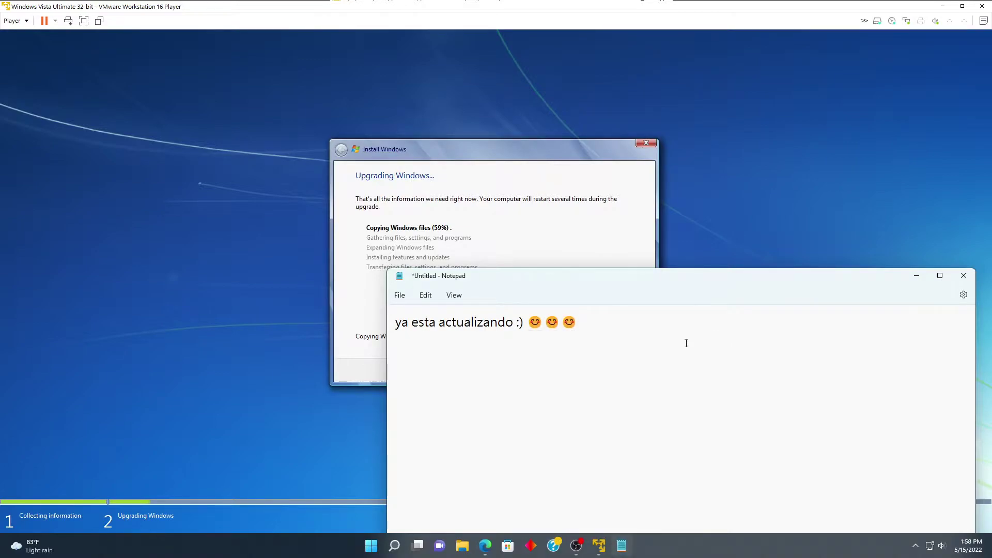
left_click(964, 275)
left_click(684, 490)
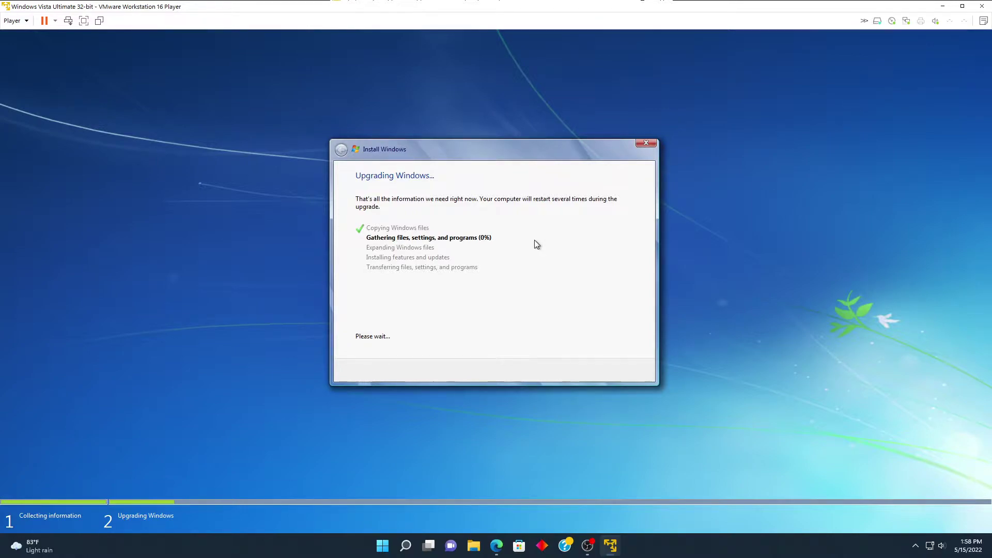
Step: Open the Computer window in Vista during the upgrade, move and resize it while examining the drives, and close it
key("super")
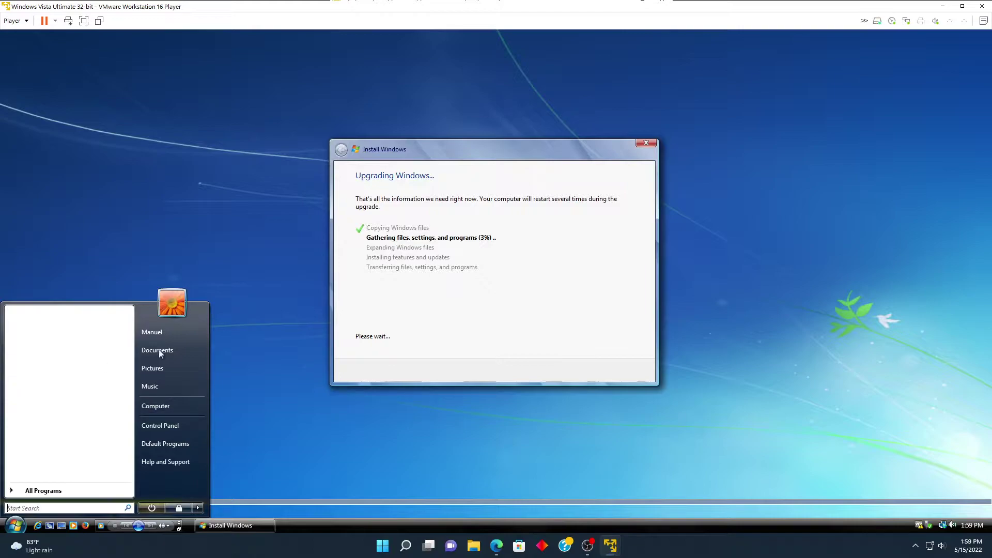
left_click(151, 407)
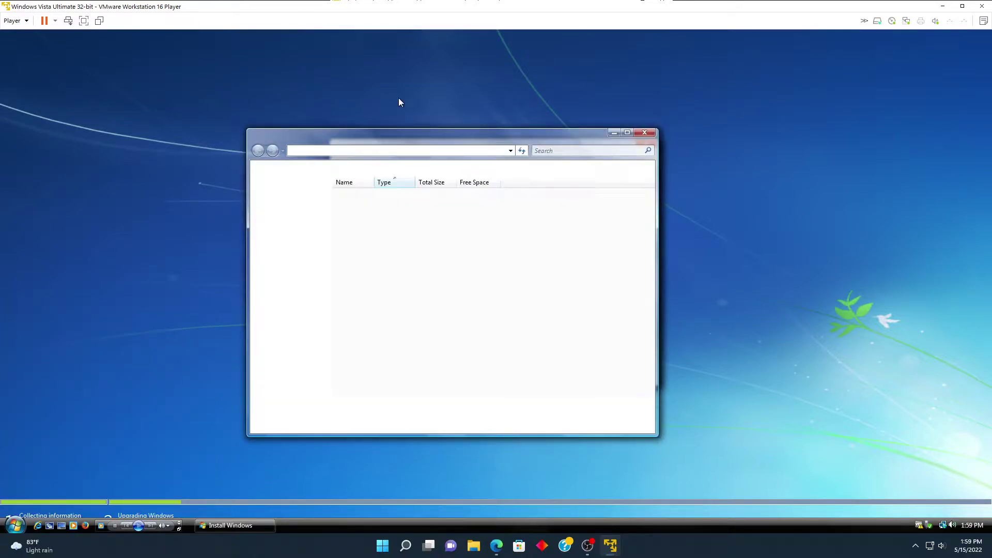
left_click_drag(389, 137, 273, 130)
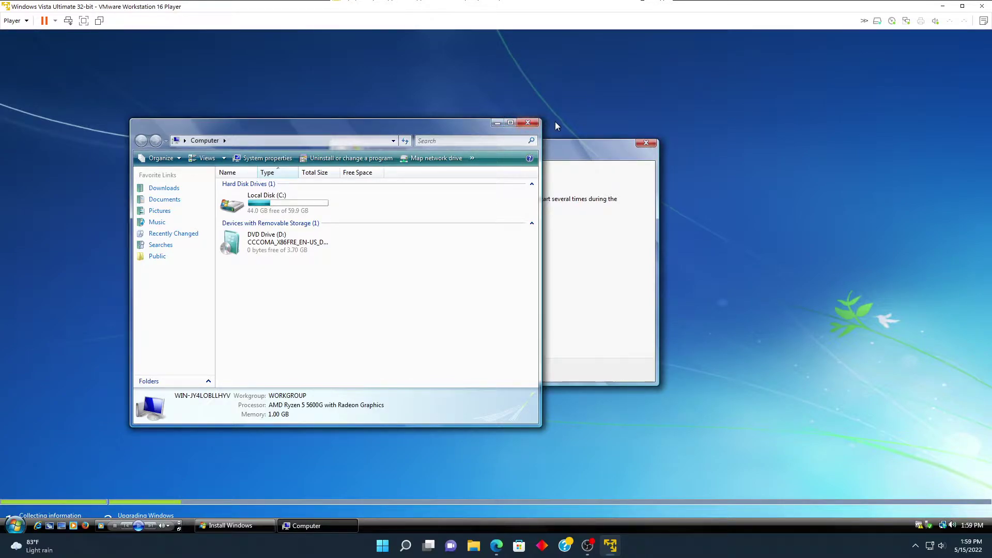
left_click_drag(434, 125, 638, 148)
left_click_drag(740, 440, 658, 384)
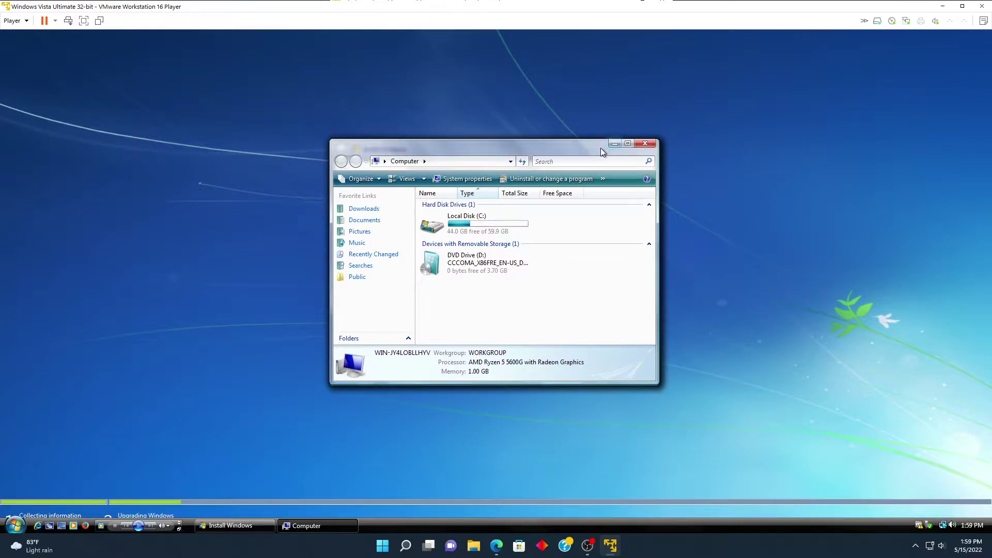
mouse_move(557, 154)
left_mouse_down()
mouse_move(783, 177)
mouse_move(560, 155)
left_mouse_up()
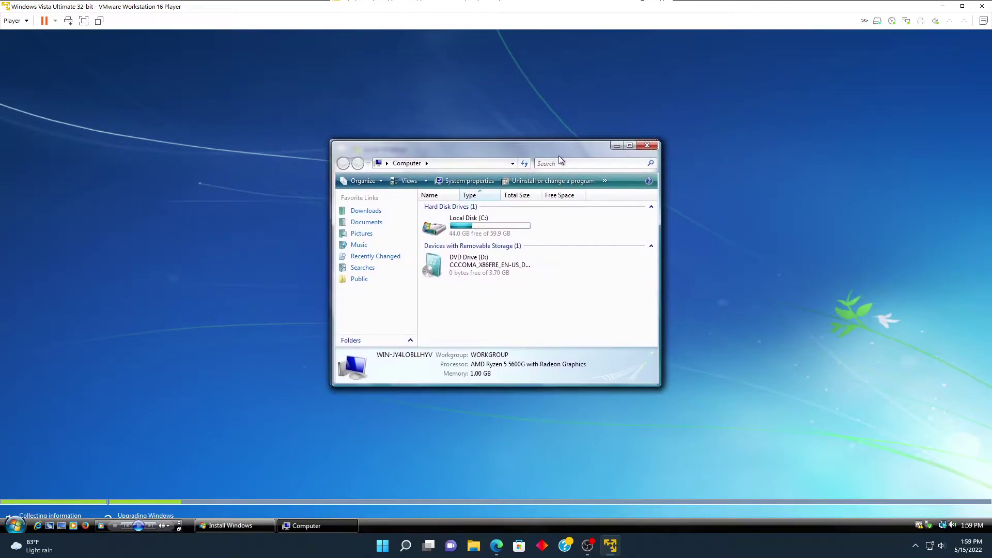
left_click_drag(649, 378, 853, 481)
left_click_drag(569, 149, 504, 96)
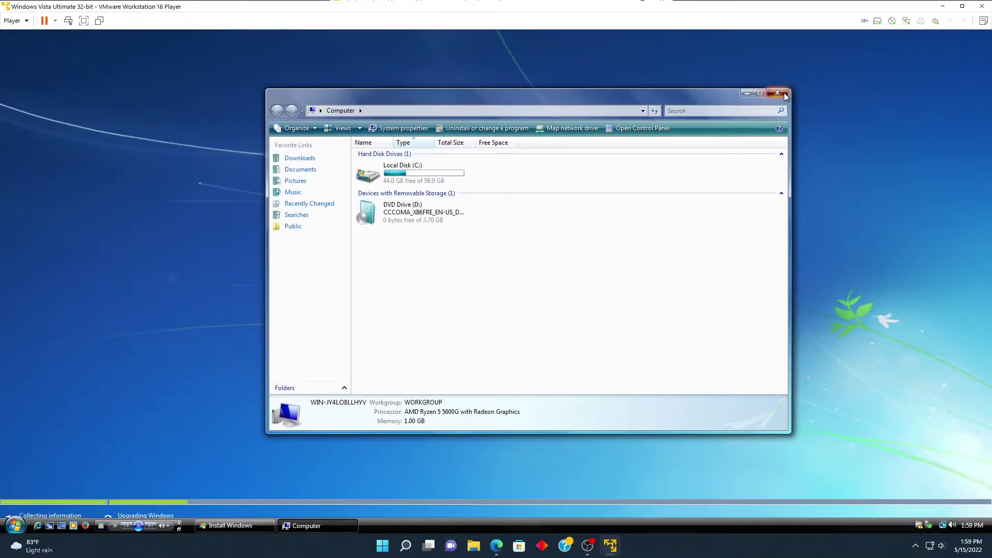
left_click(776, 97)
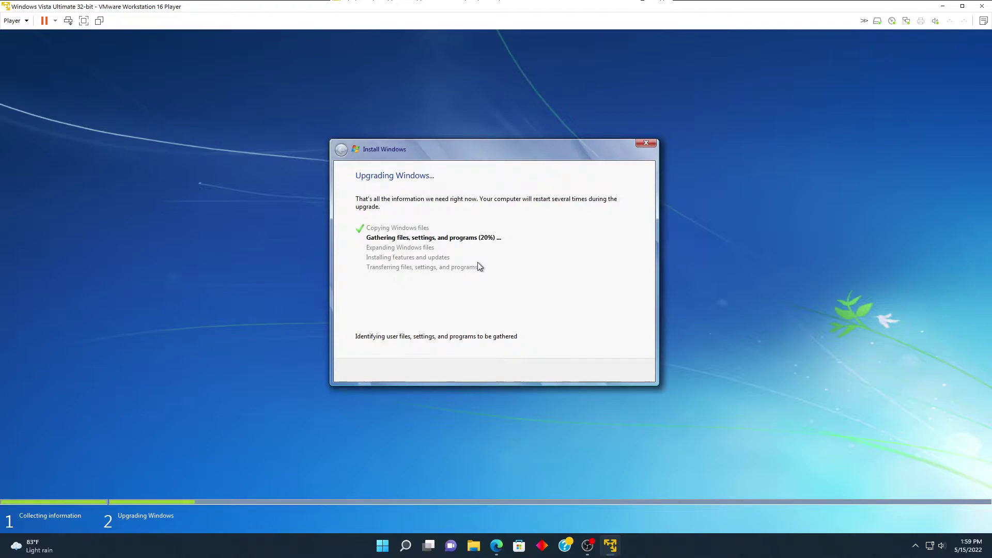
Step: Open Local Disk (C:) from the Computer window, examine its folders and files, and close the window
key("super")
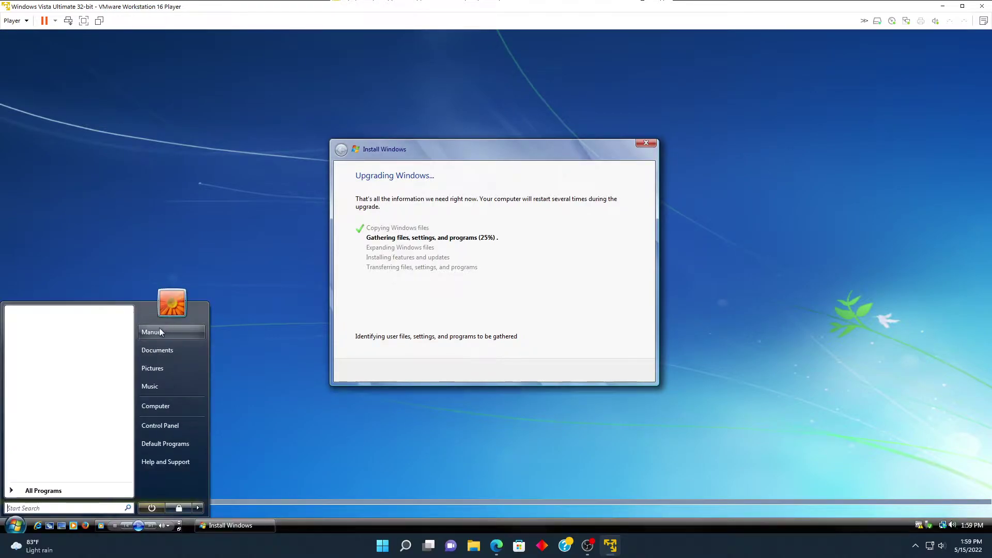
left_click(148, 408)
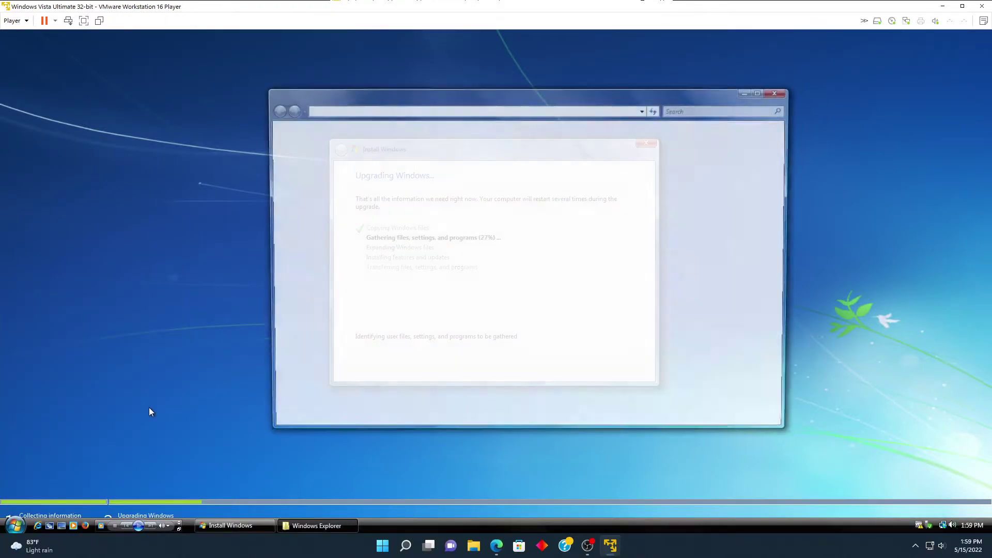
double_click(393, 171)
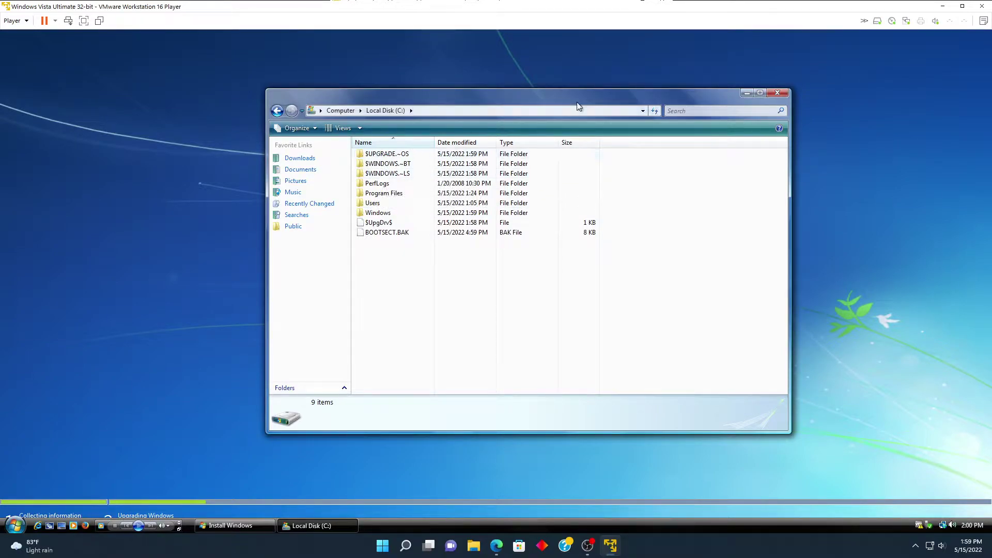
left_click(777, 92)
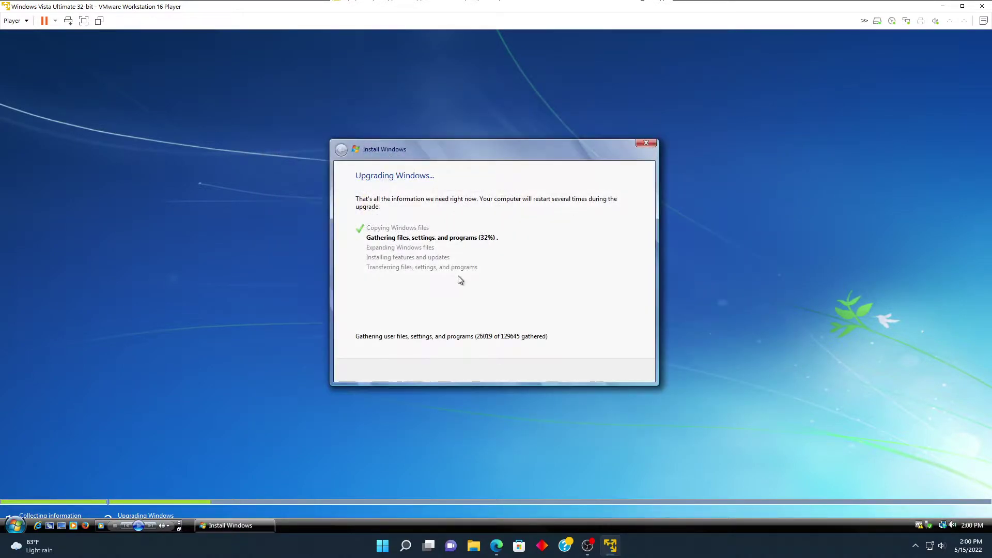
left_click(589, 544)
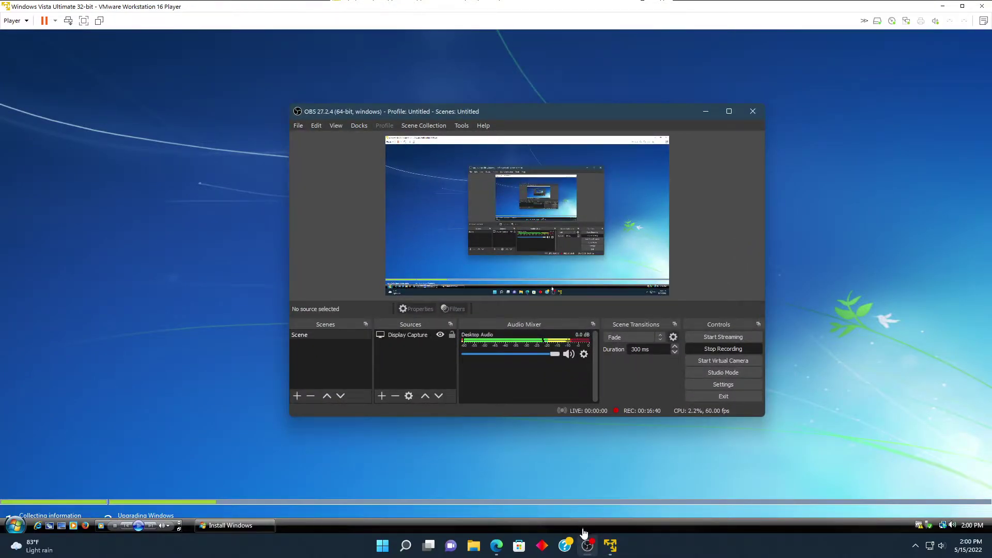
left_click(587, 546)
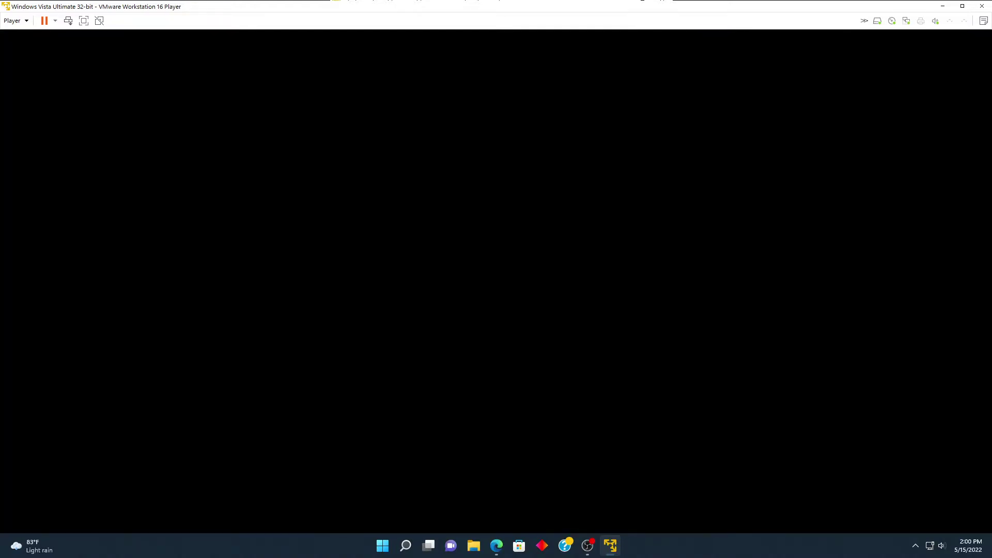
key("Return")
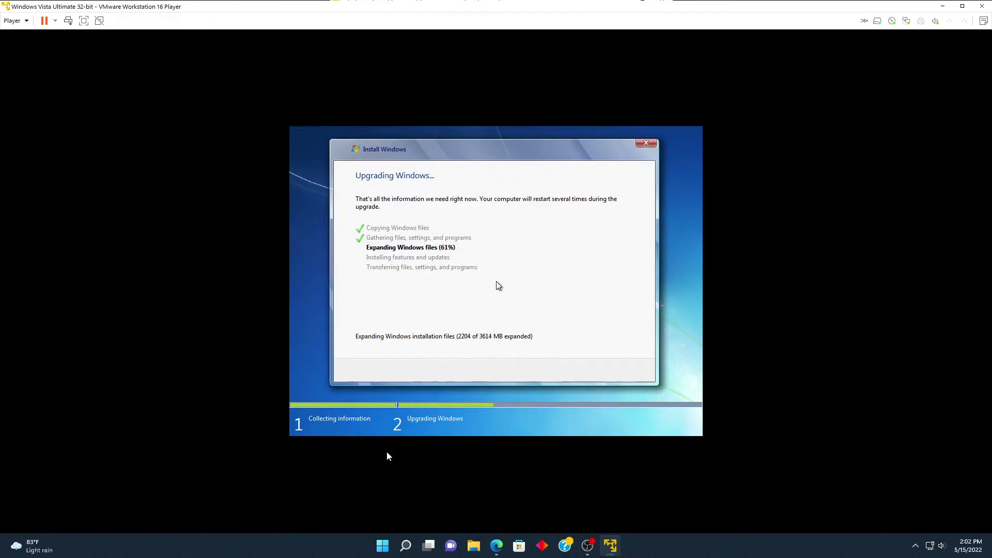
Step: Switch to Edge, play the YouTube video "Windows Longhorn Remix", and minimize the browser
left_click(496, 545)
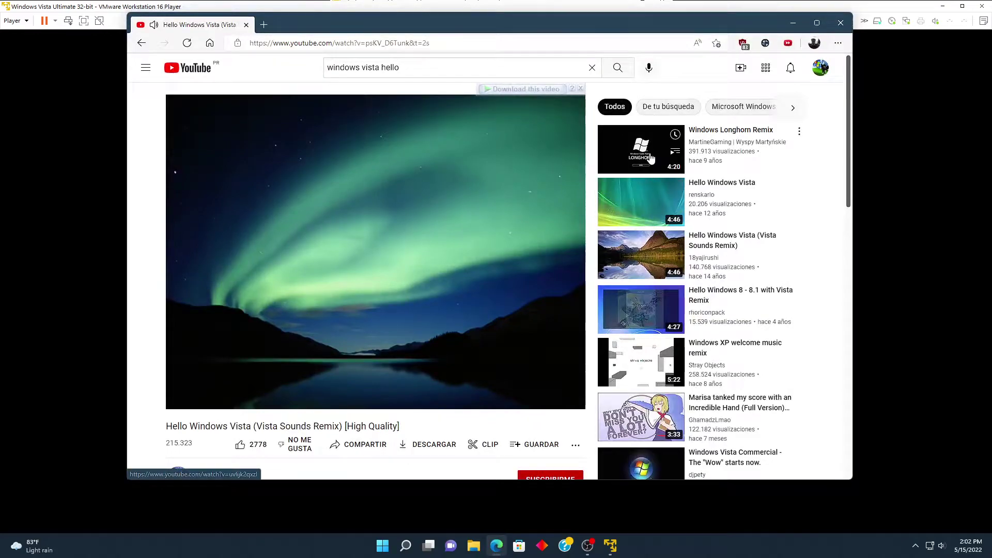
left_click(793, 23)
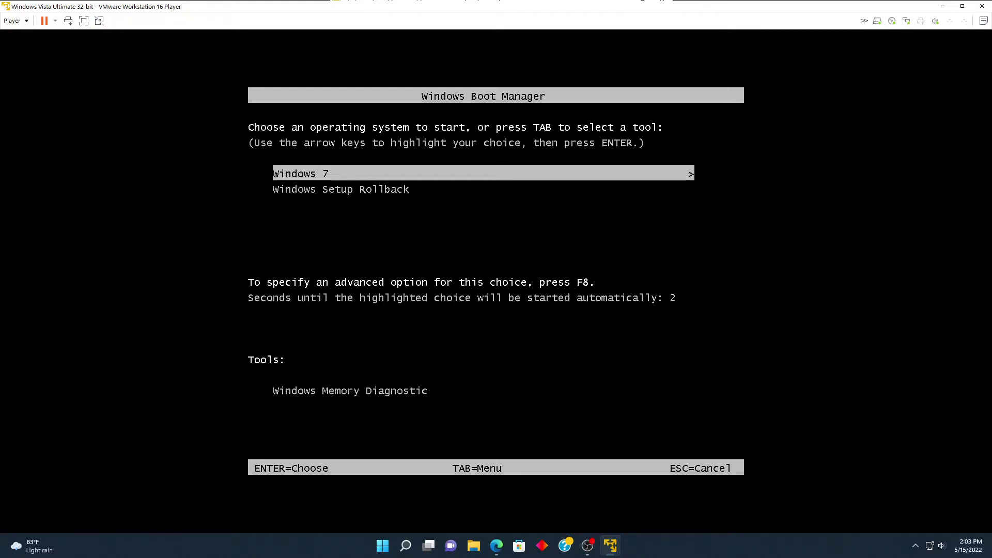
Step: Start Windows 7 from the Windows Boot Manager in the virtual machine
key("Return")
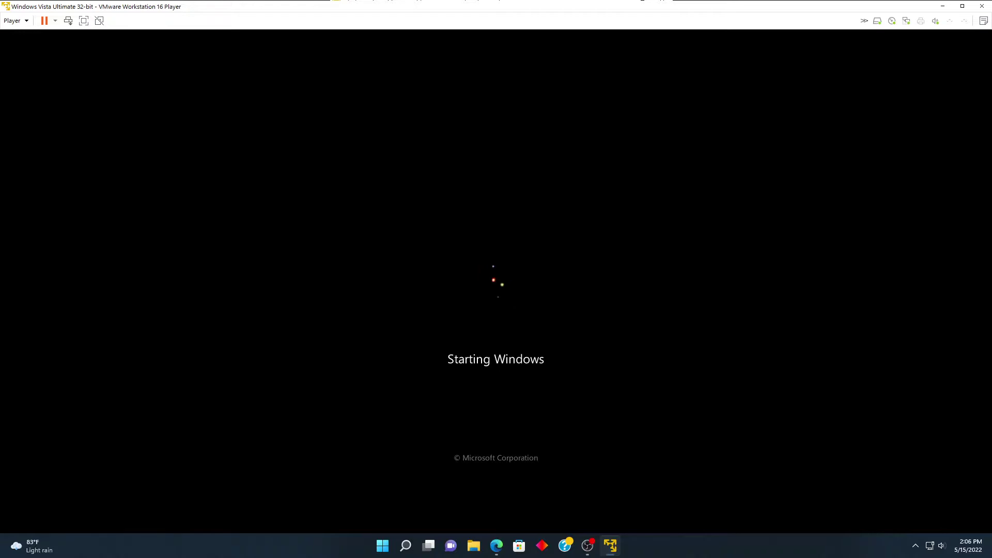
Step: Reopen Edge, move its window aside to uncover the virtual machine, and return to the "windows vista hello" search results
left_click(496, 545)
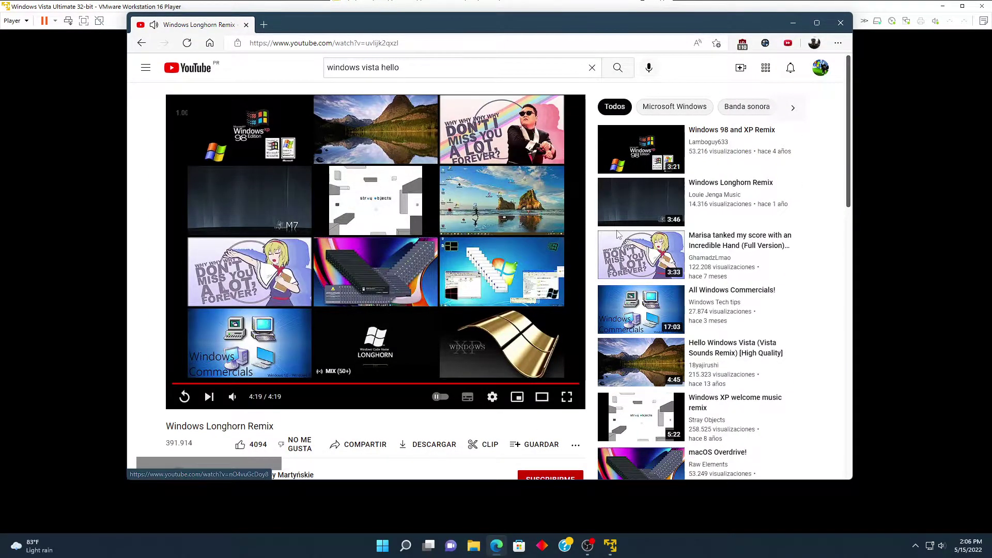
left_click_drag(632, 21, 903, 206)
left_click_drag(598, 205, 695, 49)
left_click(534, 70)
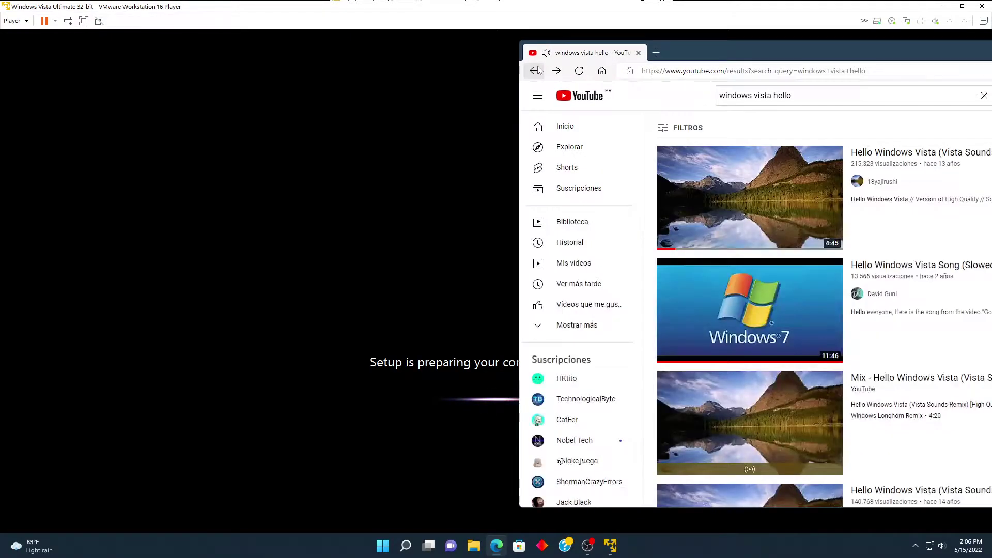
Step: Open the video "Windows Vista Remix by Monarth" from the YouTube results and return to the results list
scroll(741, 284, "down", 3)
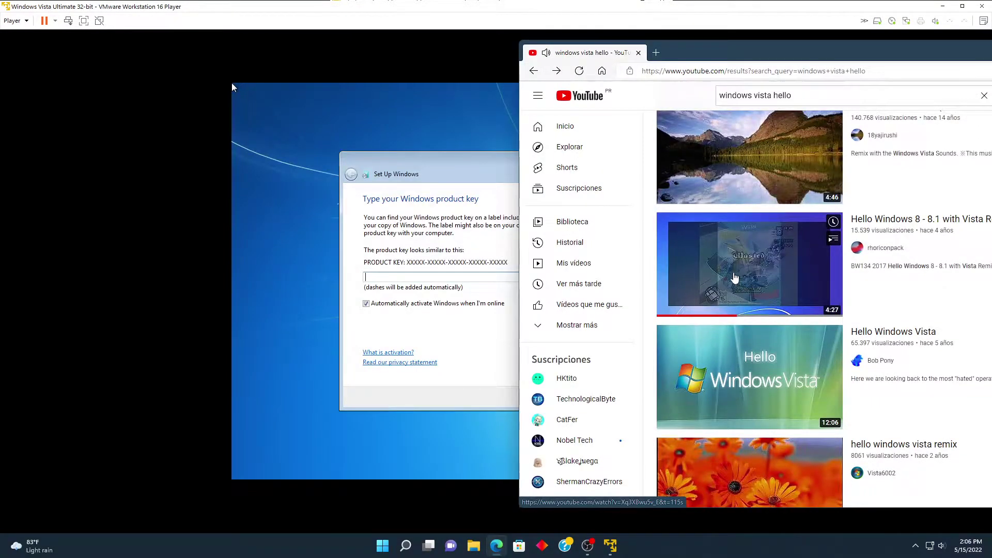
scroll(740, 283, "down", 3)
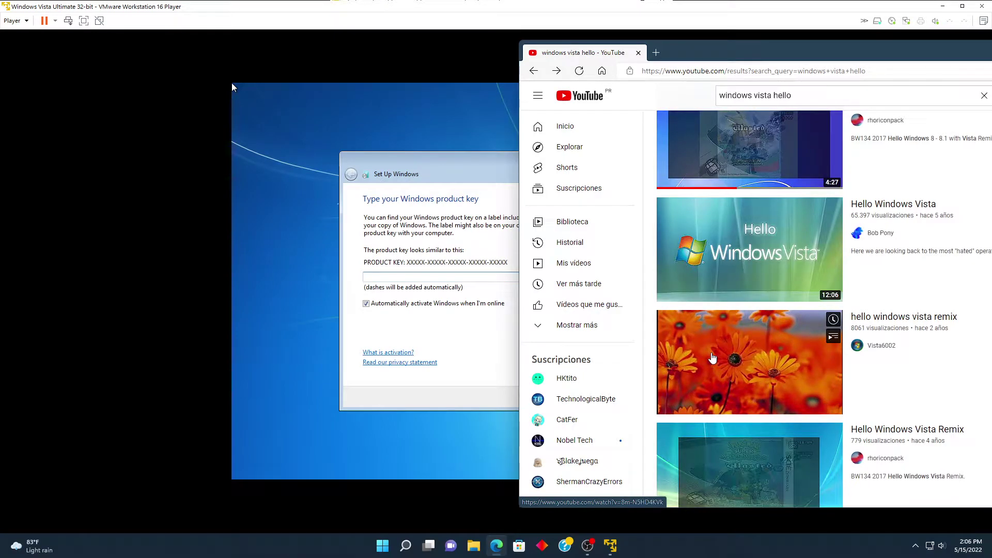
scroll(713, 357, "down", 2)
scroll(706, 306, "down", 3)
scroll(706, 306, "down", 3)
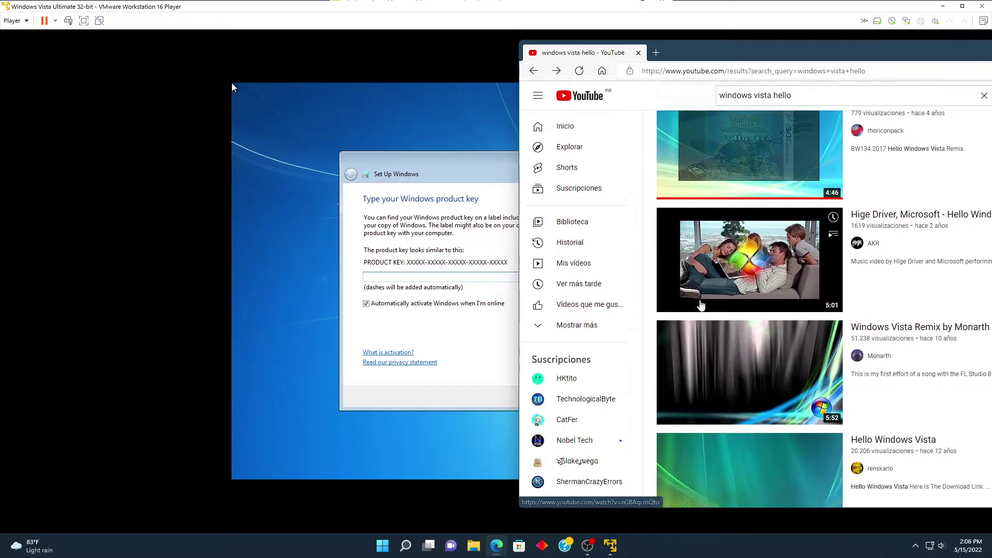
left_click(691, 345)
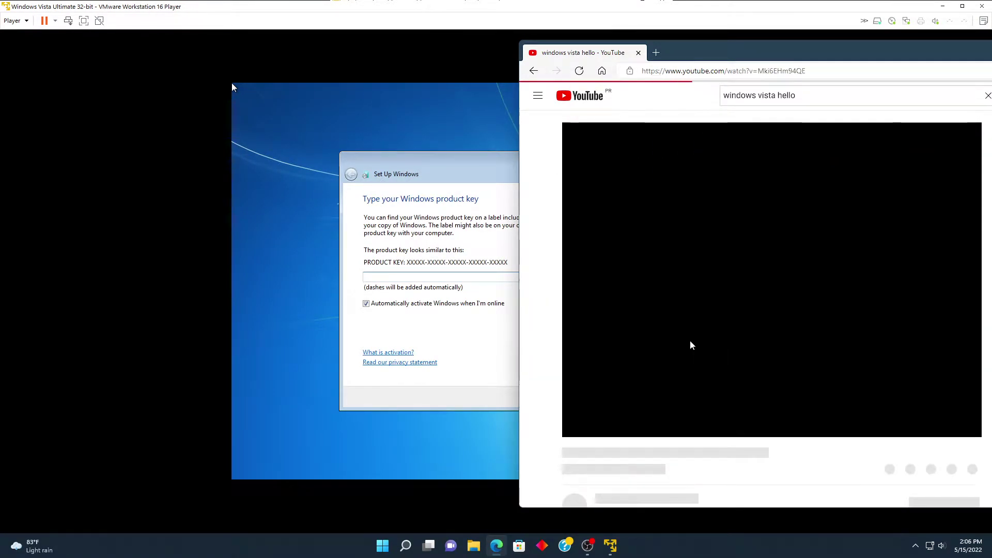
left_click(534, 71)
Step: Look further through the YouTube results and play "Hello Windows Vista (Slowed + Low-Pitched + Reverb)"
scroll(673, 282, "down", 6)
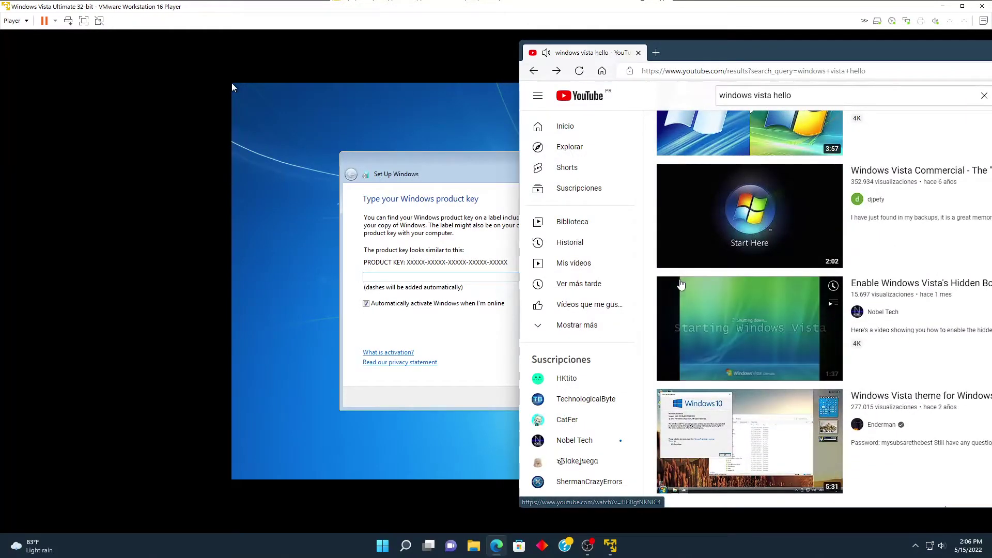
scroll(746, 204, "down", 2)
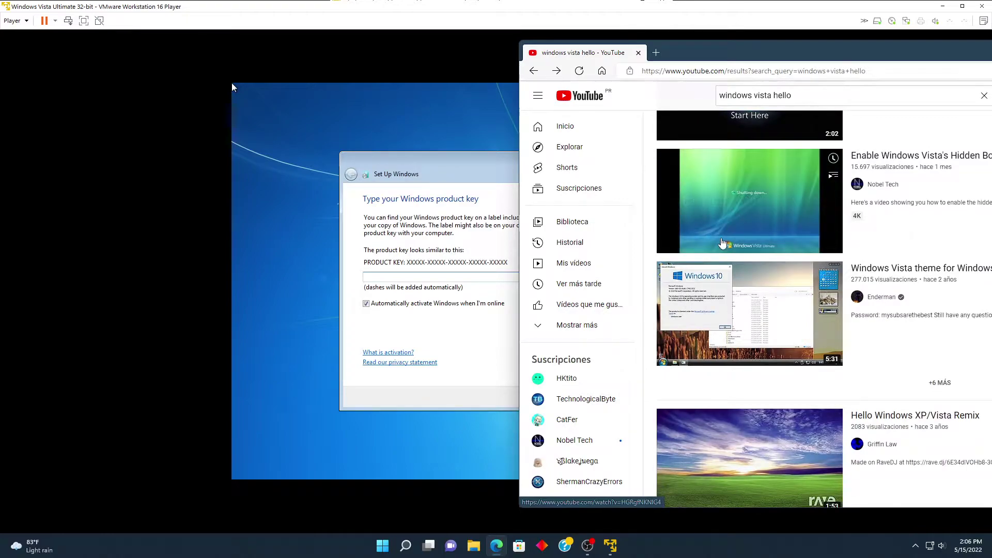
scroll(706, 270, "down", 10)
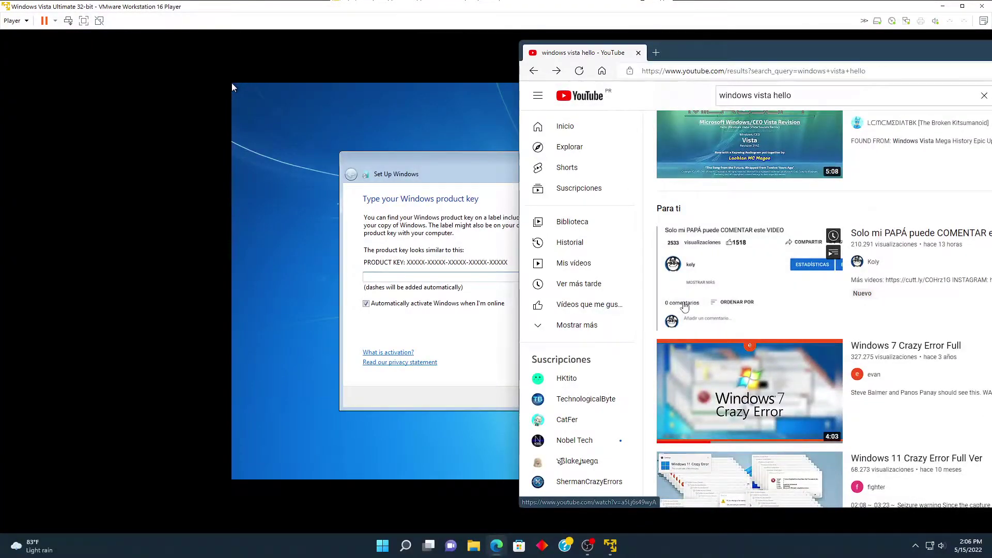
scroll(684, 307, "down", 1)
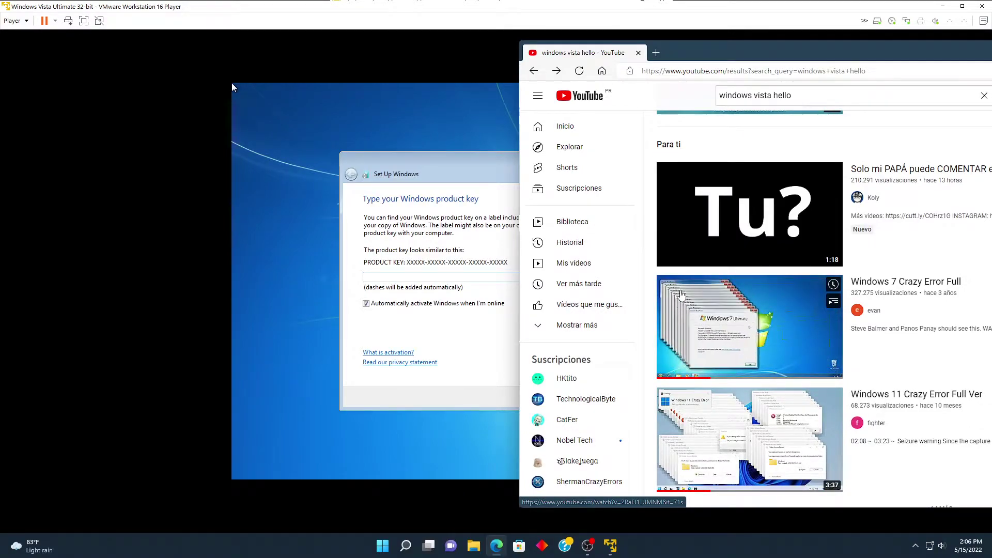
left_click_drag(779, 57, 705, 59)
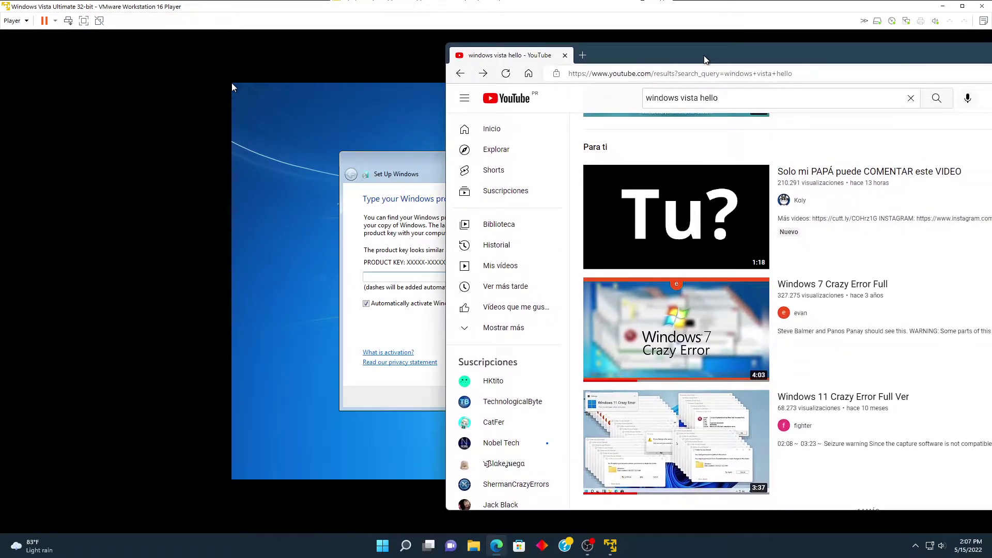
scroll(657, 340, "down", 3)
scroll(656, 340, "down", 2)
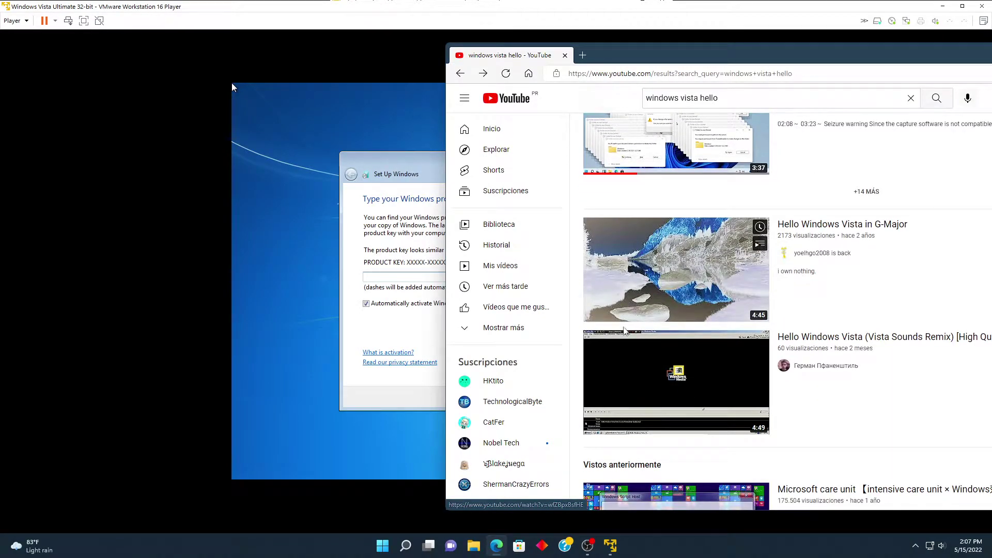
scroll(621, 320, "down", 4)
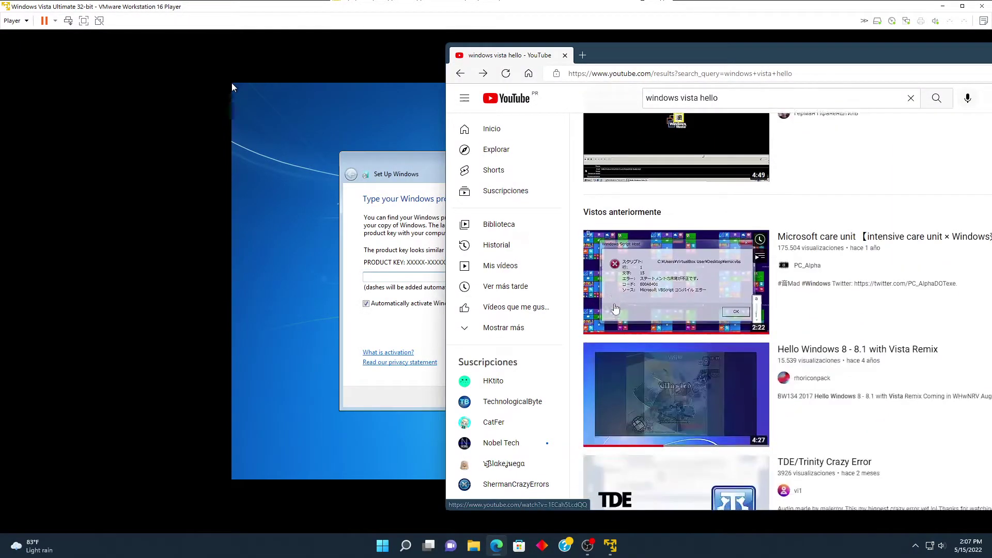
scroll(615, 310, "up", 1)
scroll(614, 345, "down", 3)
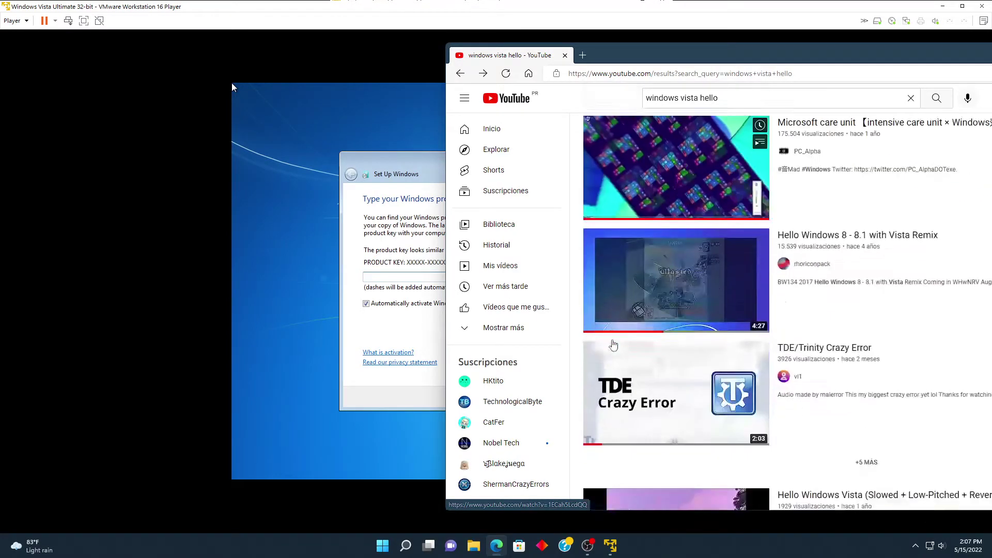
scroll(654, 170, "down", 5)
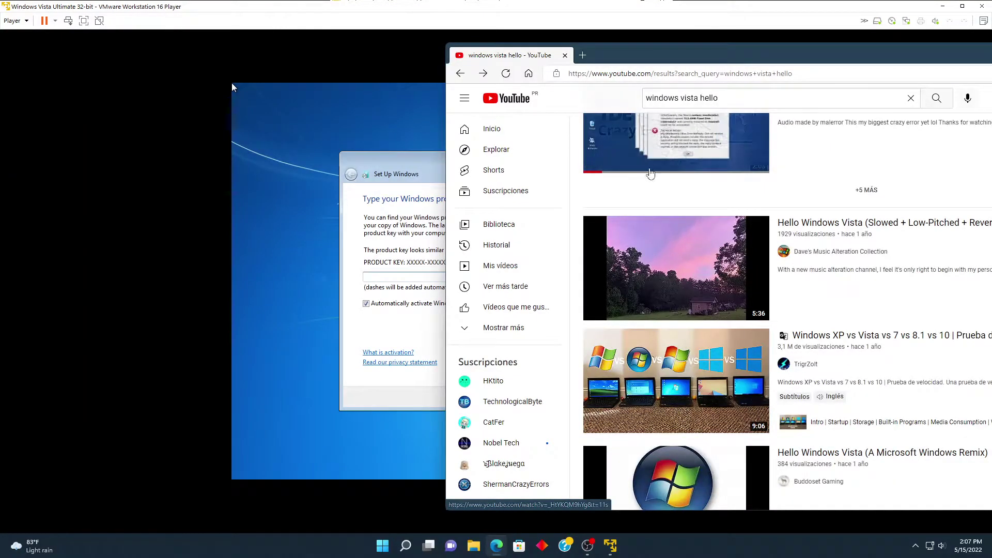
left_click(609, 237)
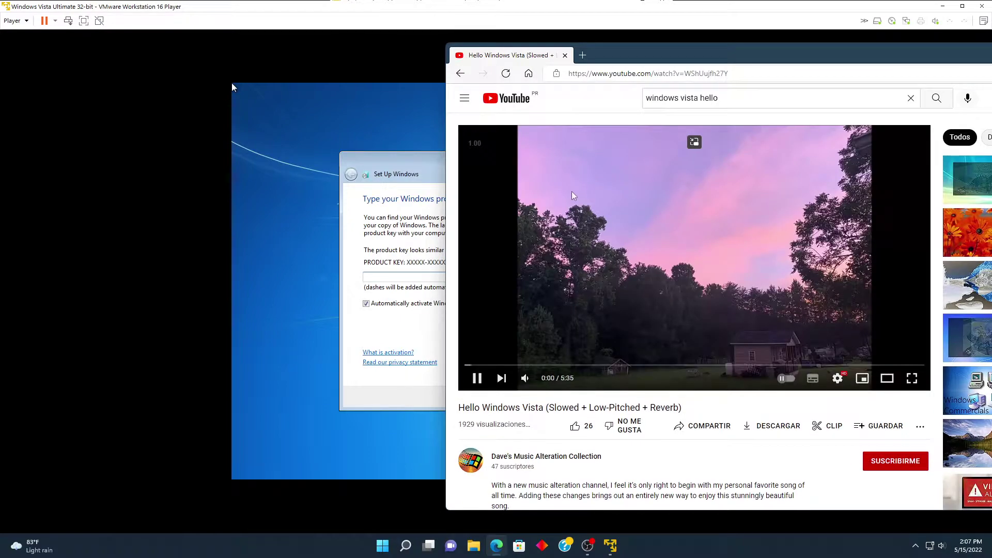
Step: Return to Windows 7 setup in the virtual machine, turn off automatic online activation, and continue without entering a product key
left_click(429, 4)
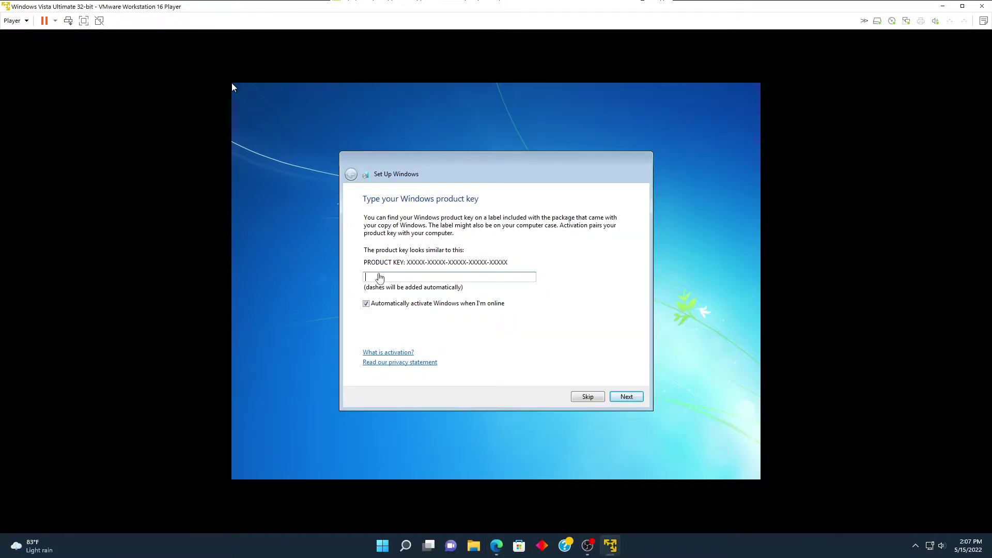
left_click(367, 303)
left_click(625, 397)
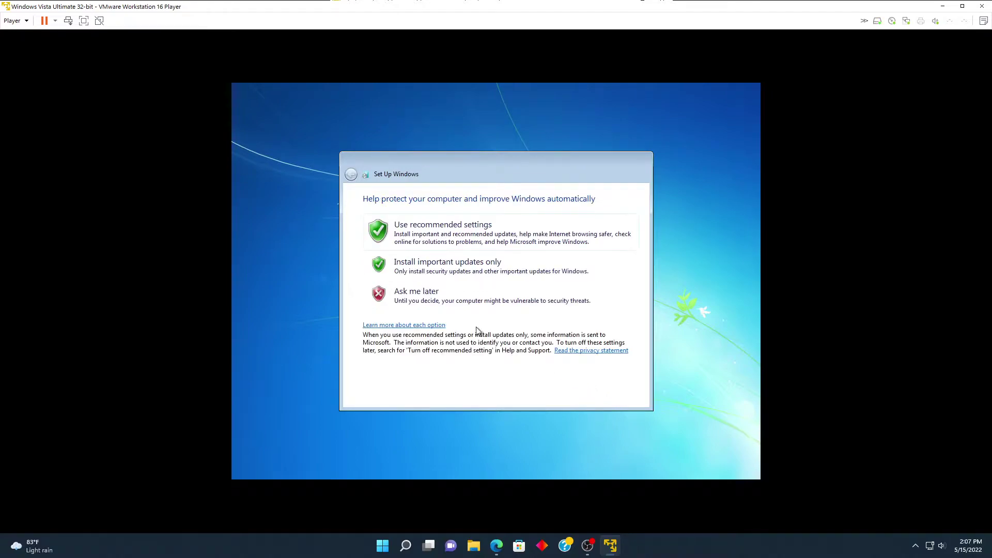
Step: Complete Windows setup with important updates only, the offered time and date settings, and the Home network location
left_click(442, 267)
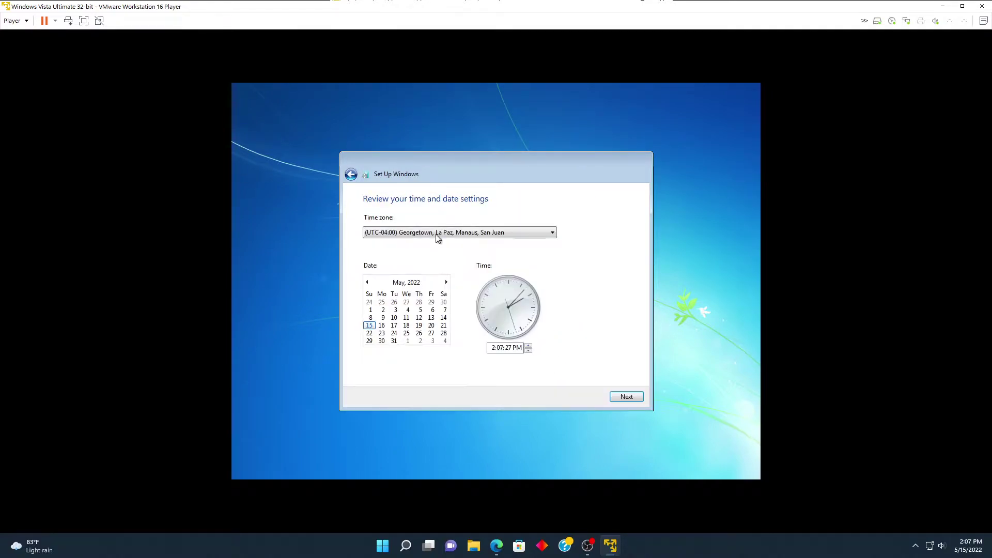
left_click(627, 397)
left_click(436, 273)
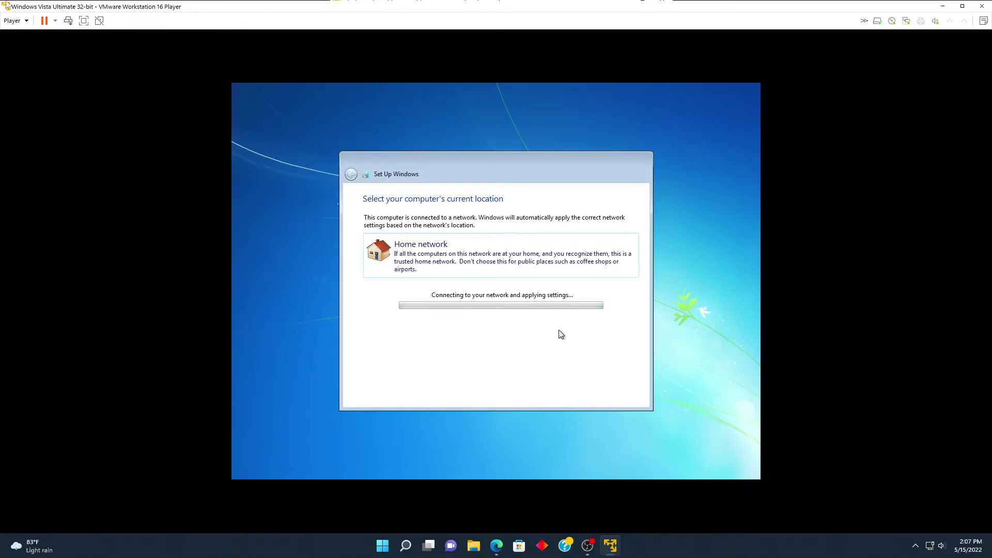
left_click(16, 21)
mouse_move(34, 63)
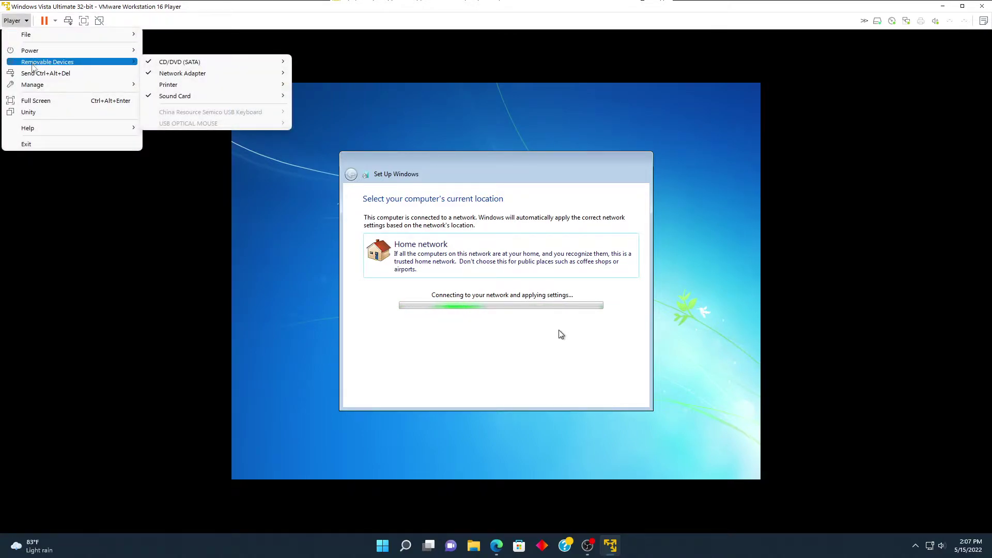
mouse_move(27, 87)
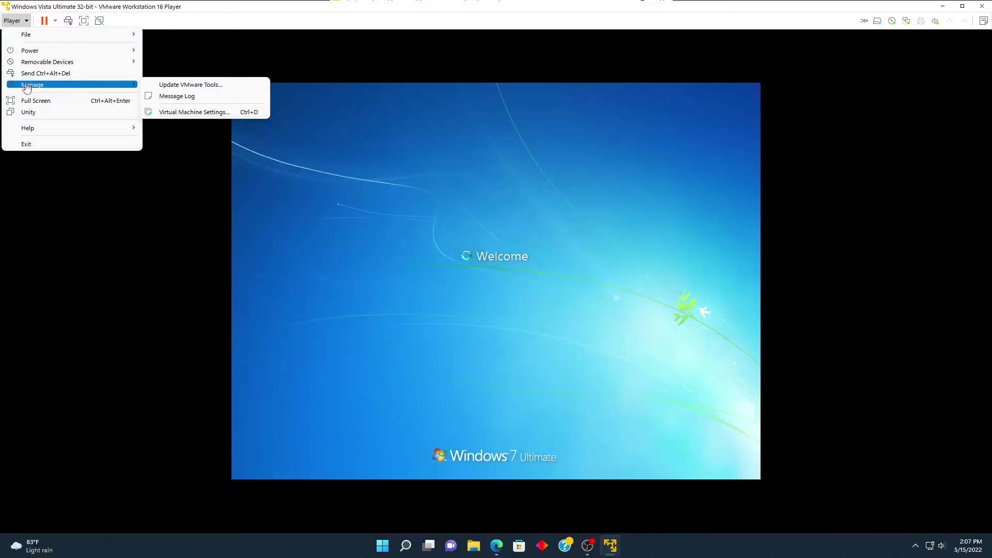
mouse_move(29, 129)
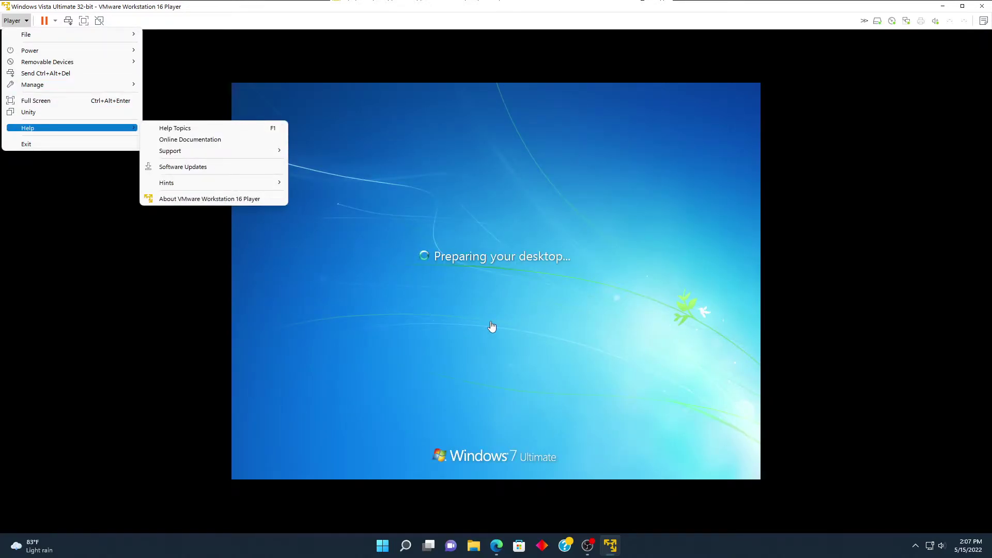
left_click(491, 327)
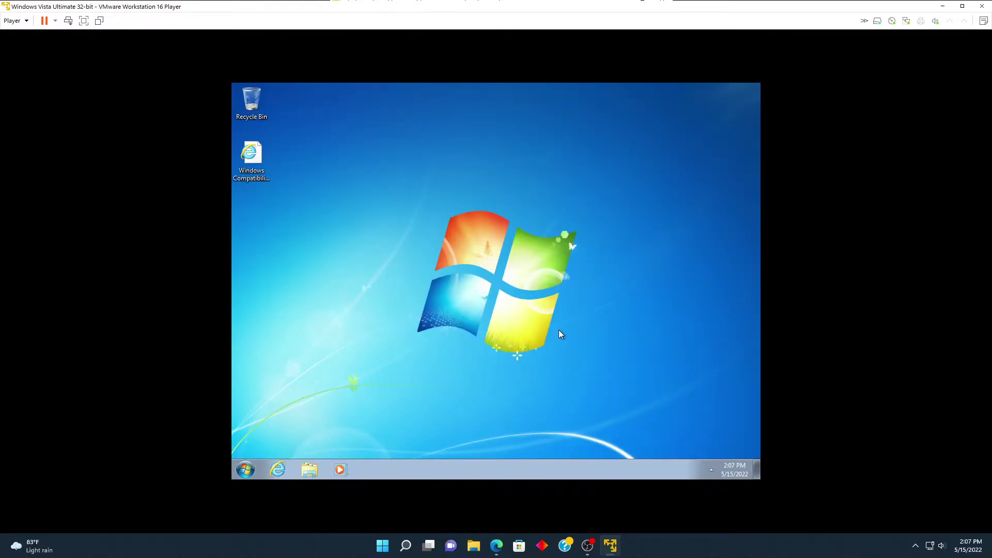
Step: Open the Personalization window from the new Windows 7 desktop
left_click_drag(294, 417, 616, 184)
right_click(400, 313)
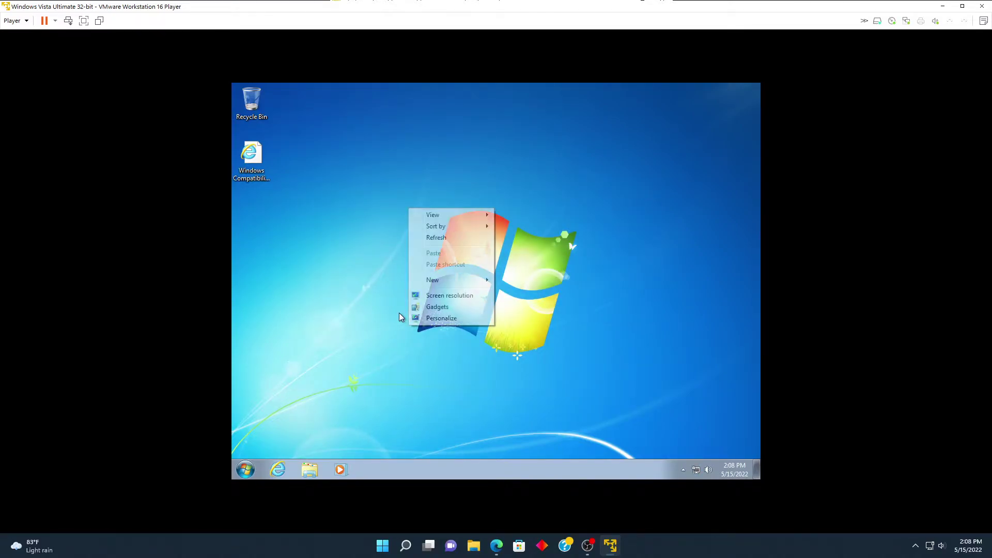
left_click(416, 318)
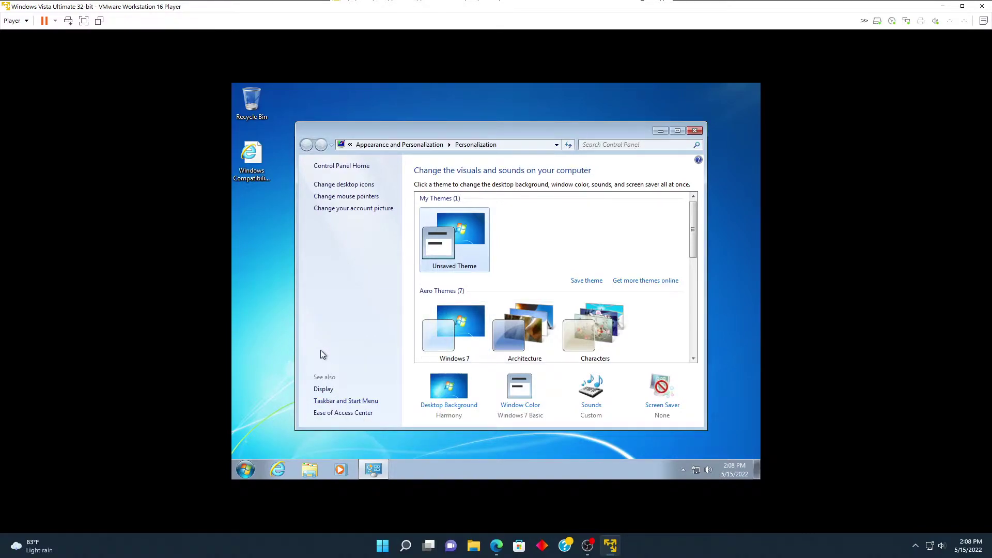
Step: Open Notepad on the host computer
key("super")
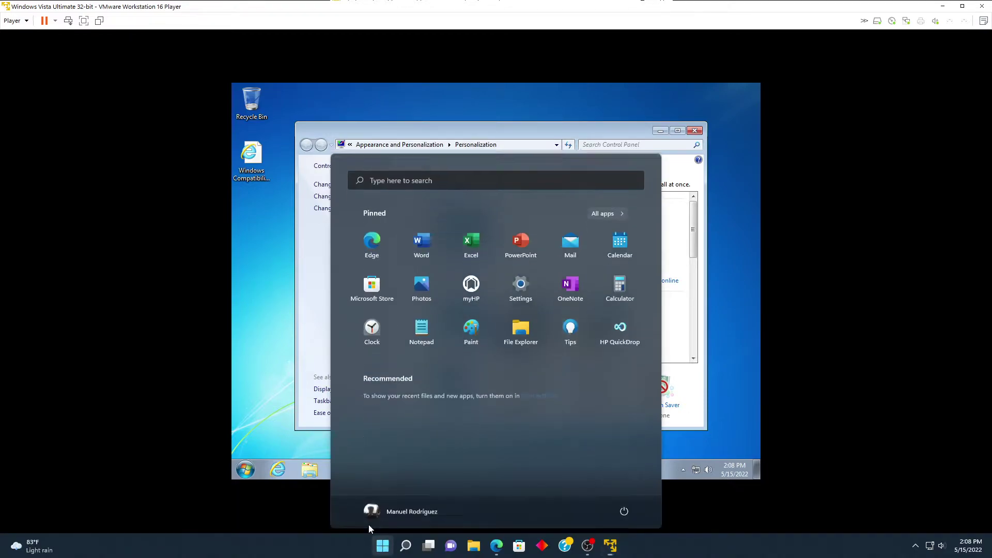
type("notepad")
key("Return")
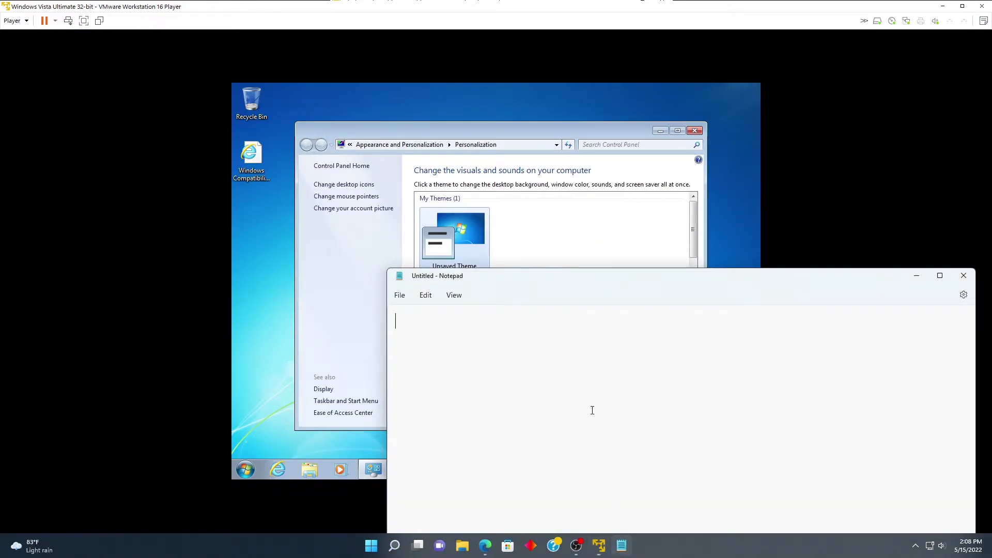
Step: Draft a Notepad line beginning "no se borraron" about the drivers and clear all the text
type("no se borraron")
key("BackSpace")
key("BackSpace")
type("el")
key("BackSpace")
key("BackSpace")
type("los drivers")
key("BackSpace")
key("BackSpace")
key("BackSpace")
key("ctrl+a")
key("BackSpace")
Step: Write "ahora ponemos aero!" in Notepad and close it without saving
type("ahora ponemos a")
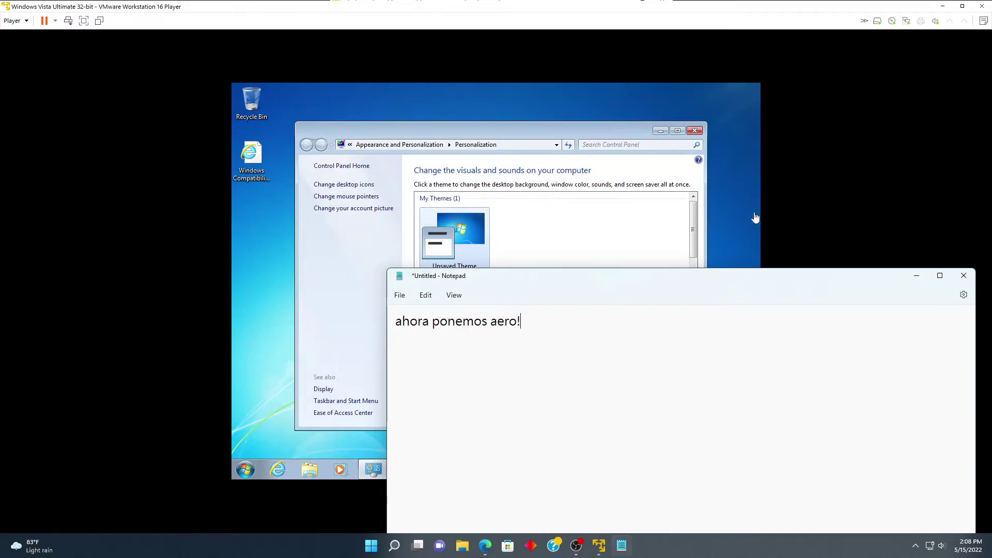
key("alt+F4")
left_click(685, 495)
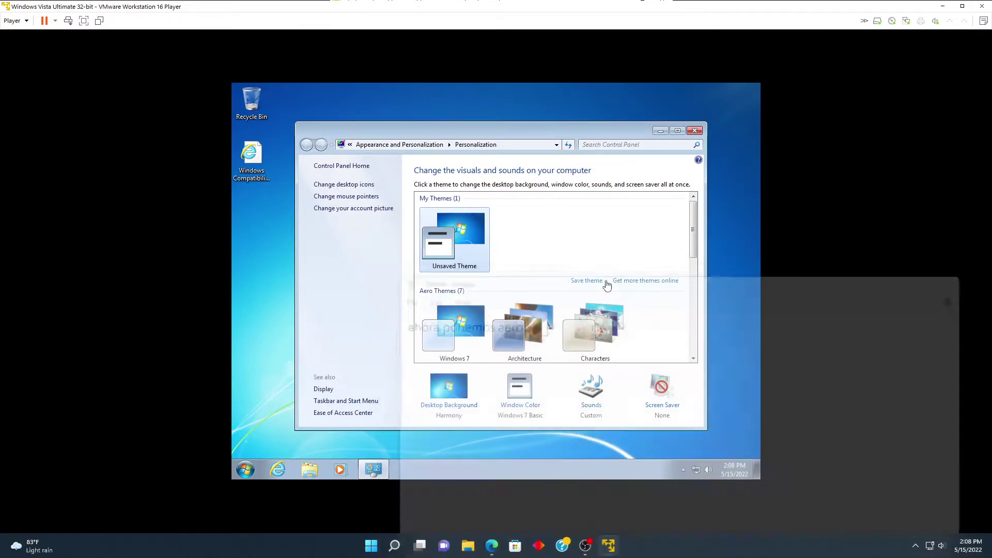
Step: Apply the Windows 7 Aero theme, move the Personalization window slightly, and close it
left_click(462, 303)
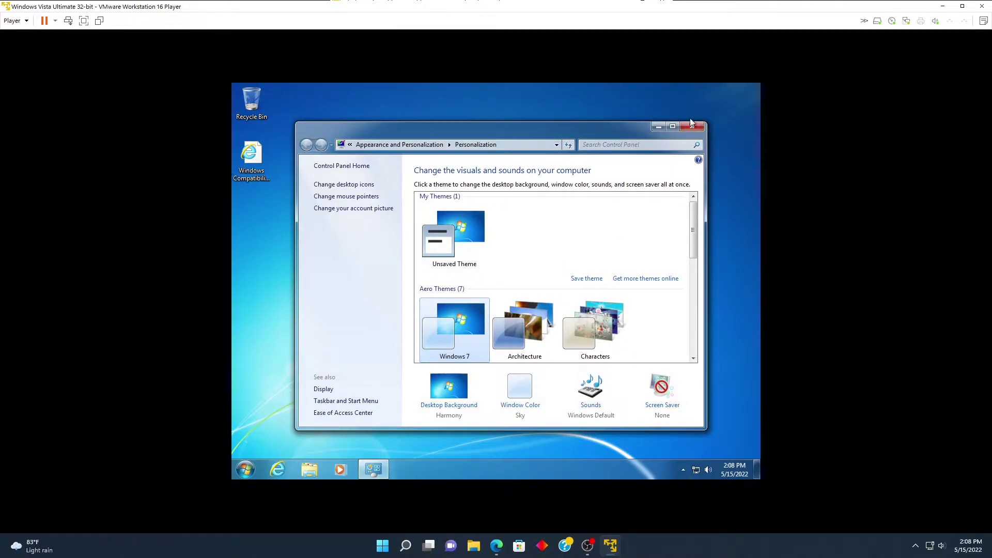
left_click_drag(485, 135, 458, 125)
left_click(666, 132)
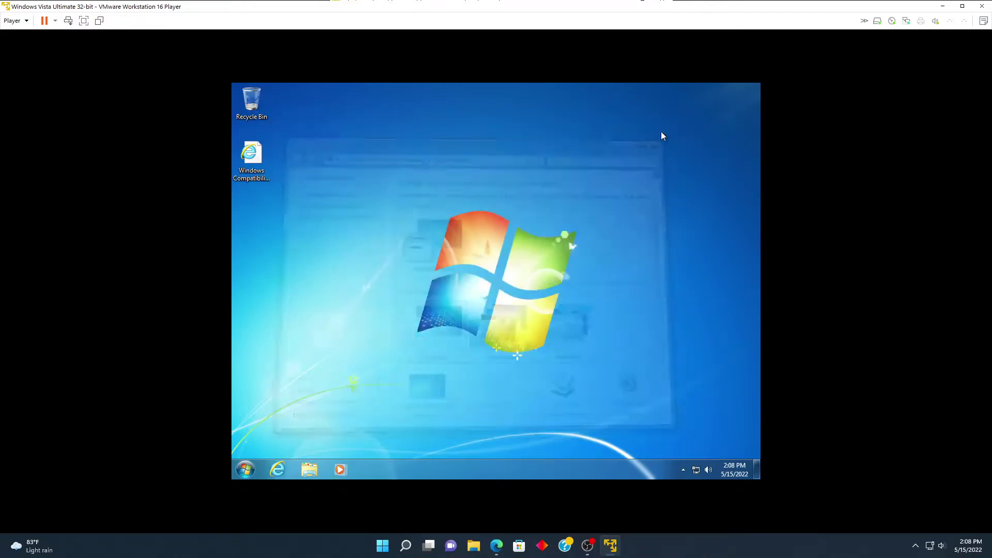
left_click_drag(334, 369, 545, 223)
right_click(513, 203)
left_click(543, 233)
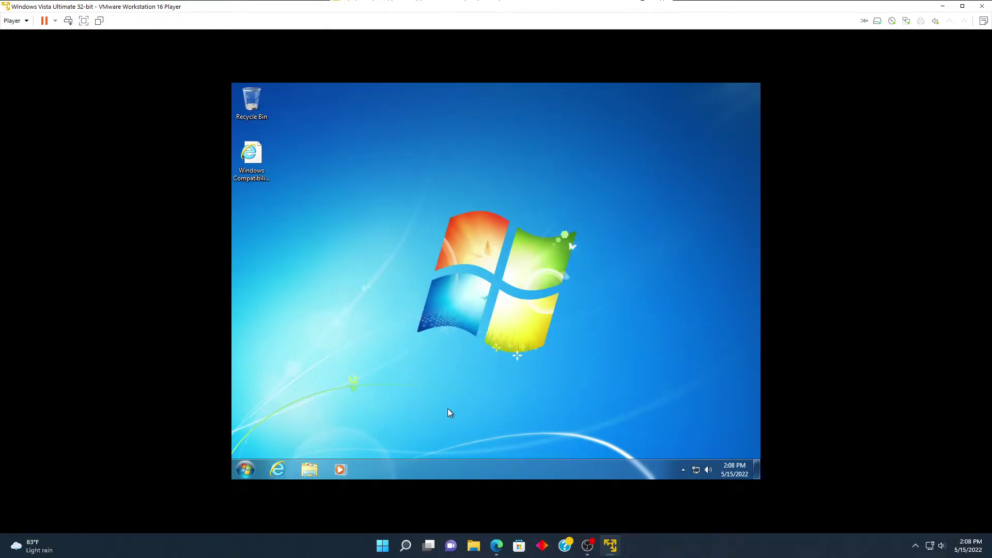
Step: Write "ya actualizamos un viejo sistema al sucesor que es windows 7" in Notepad on the host computer, clear the text and close Notepad
key("super")
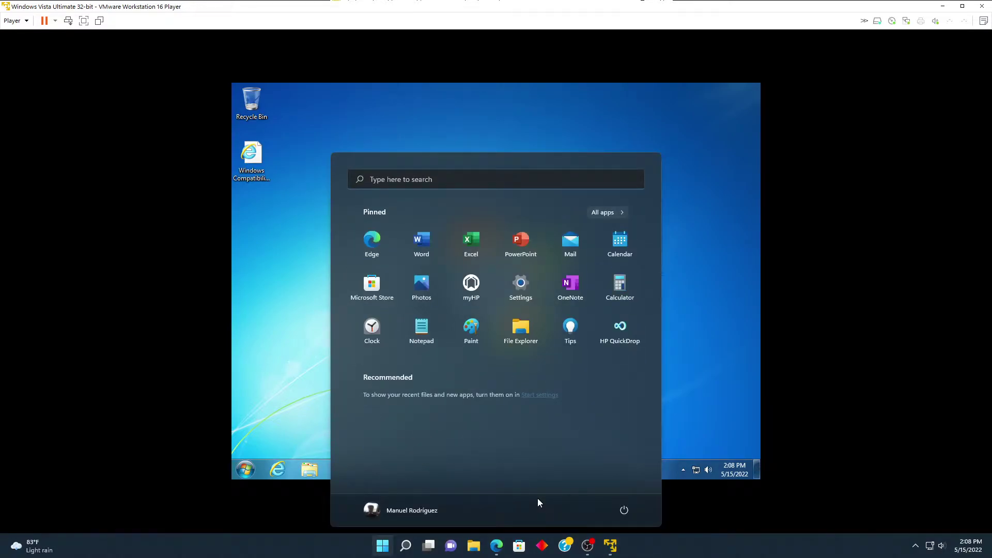
type("notepad")
key("Return")
type("ya actualizamos un viejo sistema a")
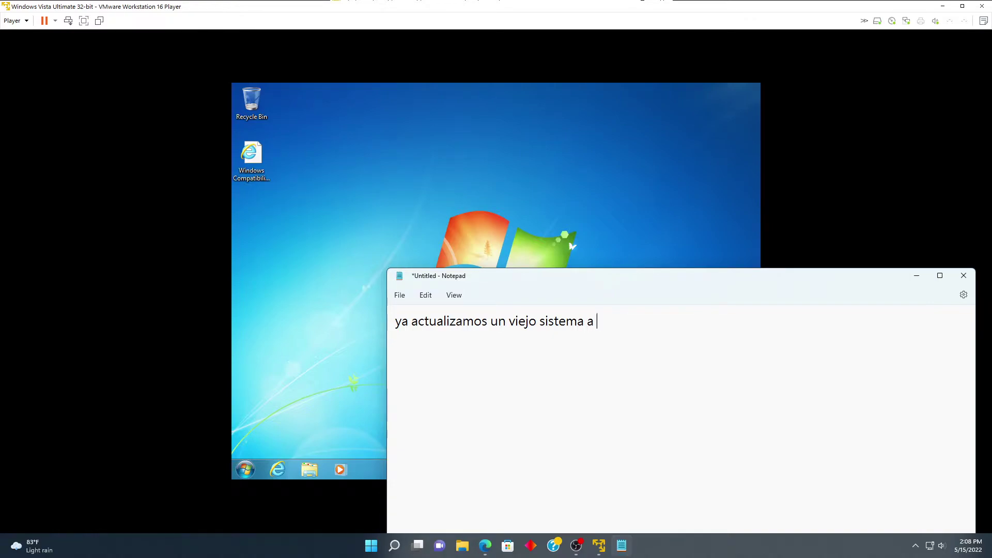
type("l sucesor que es windows 7")
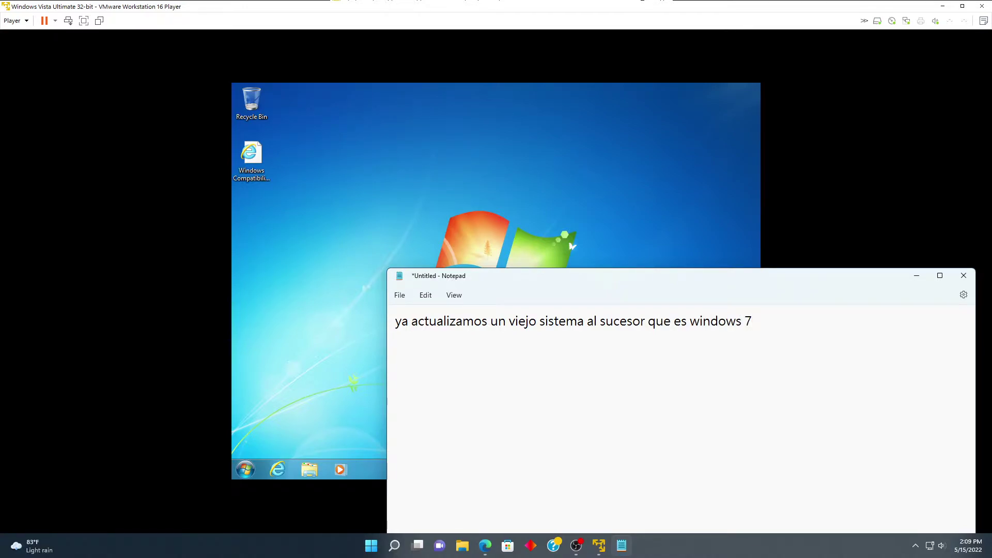
key("ctrl+a")
key("BackSpace")
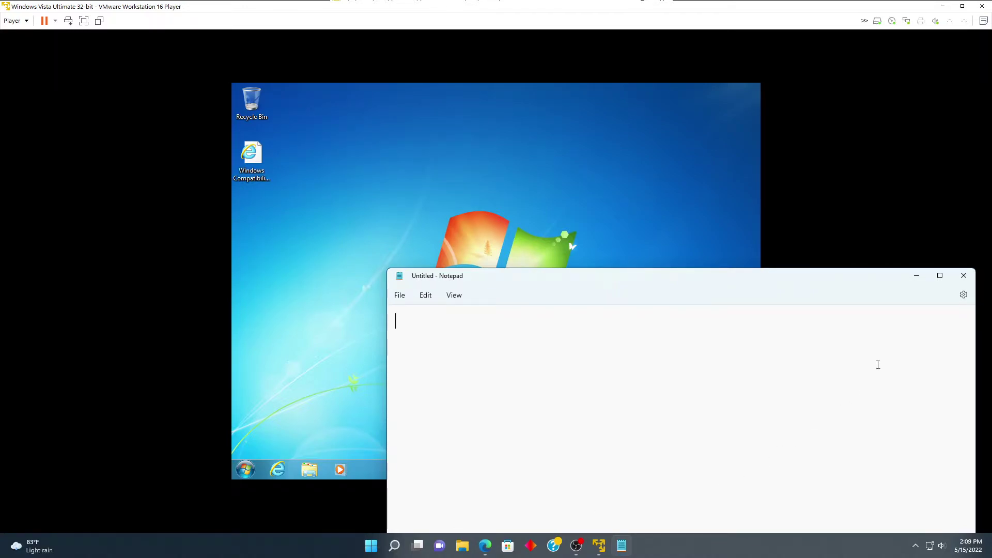
left_click(964, 276)
left_click_drag(415, 392, 682, 176)
left_click_drag(259, 430, 515, 225)
right_click(530, 190)
left_click(549, 218)
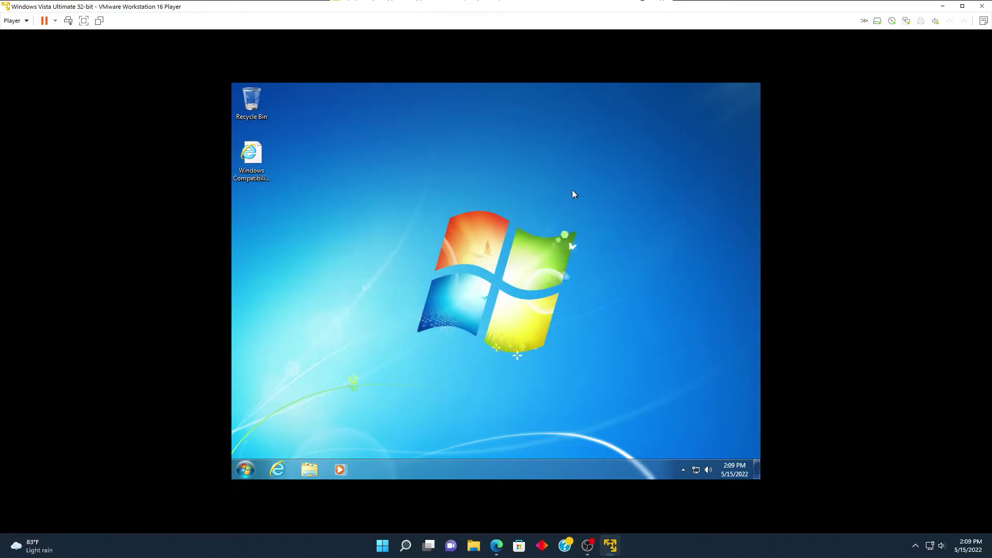
Step: Launch Windows Media Player in the virtual machine and close its welcome window without choosing initial settings
left_click(331, 470)
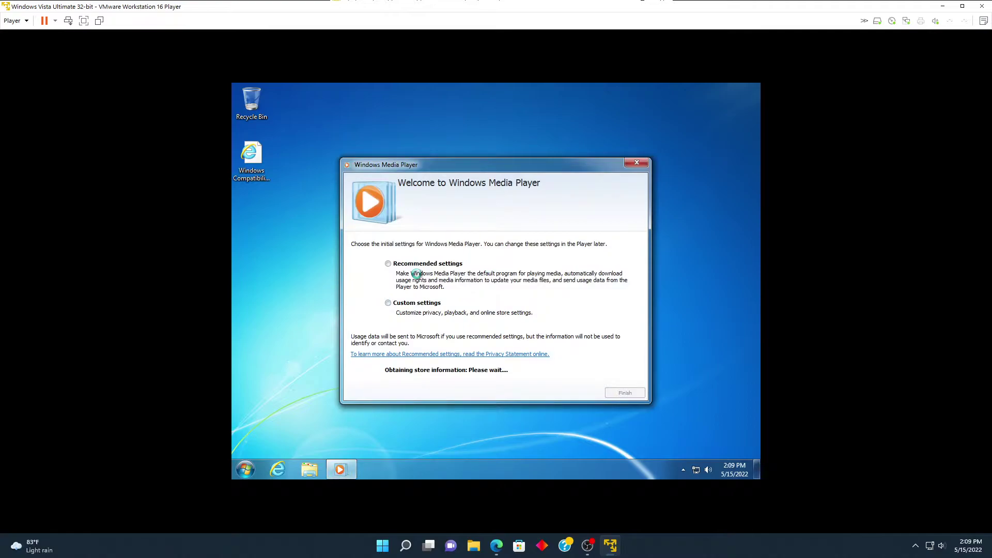
left_click(636, 162)
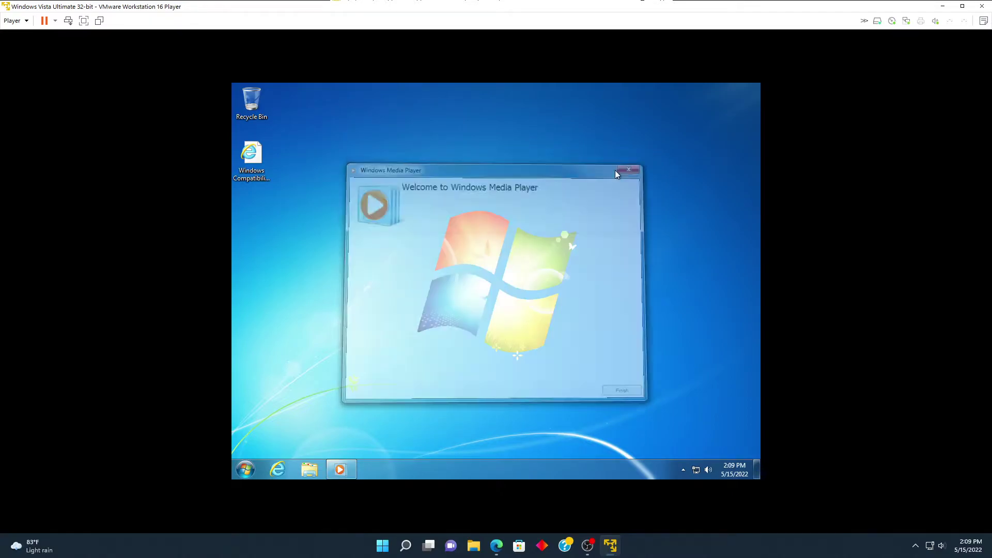
Step: Display the list of all programs installed in the Windows 7 virtual machine
left_click(246, 469)
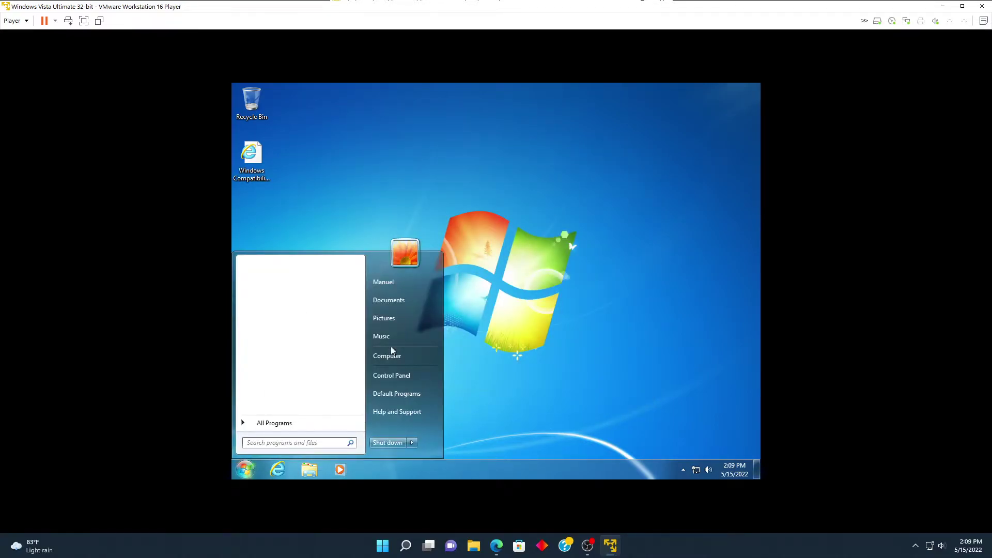
left_click(687, 315)
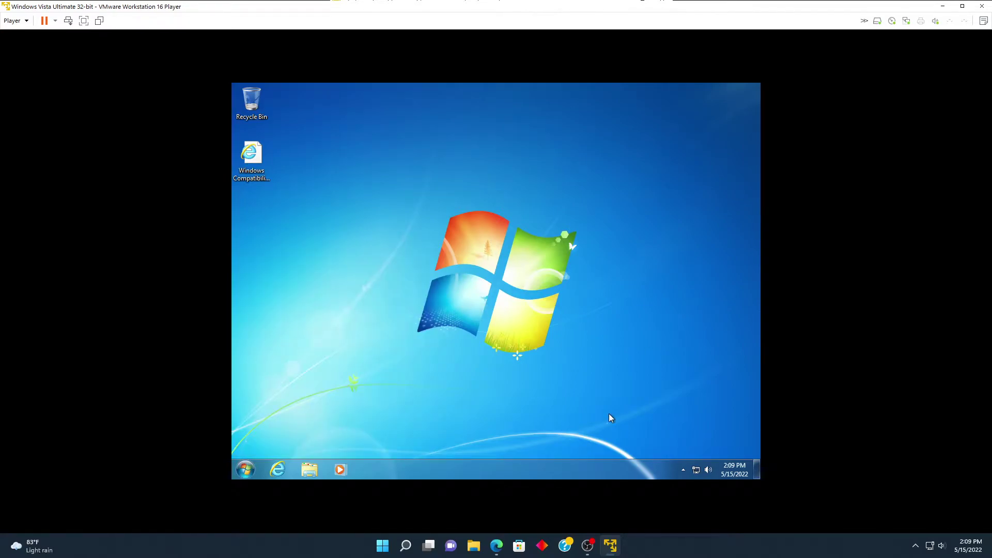
left_click(246, 469)
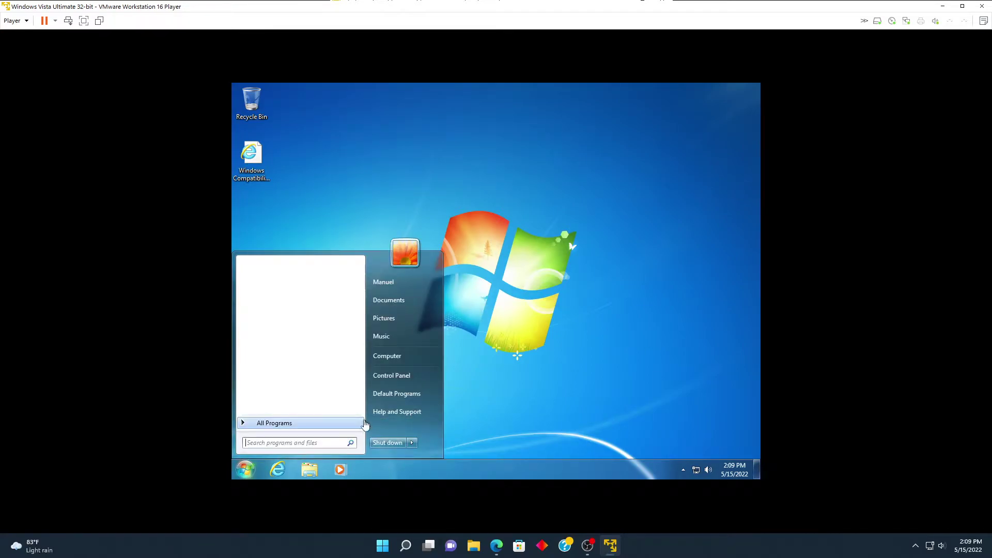
mouse_move(363, 423)
Step: Write "hasta tiene la misma configuracion!!" in Notepad on the host computer and clear the text
key("super")
left_click(421, 339)
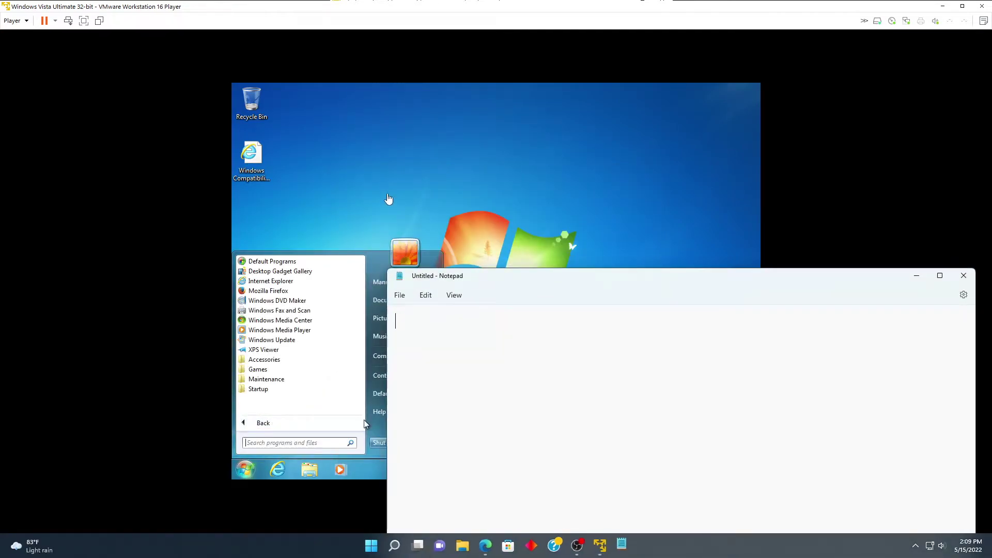
type("hasta tiene la misma configuracion!!")
key("ctrl+a")
key("BackSpace")
Step: Write "y su firefox!" in Notepad, move its window, and close it without saving
type("y su firefox")
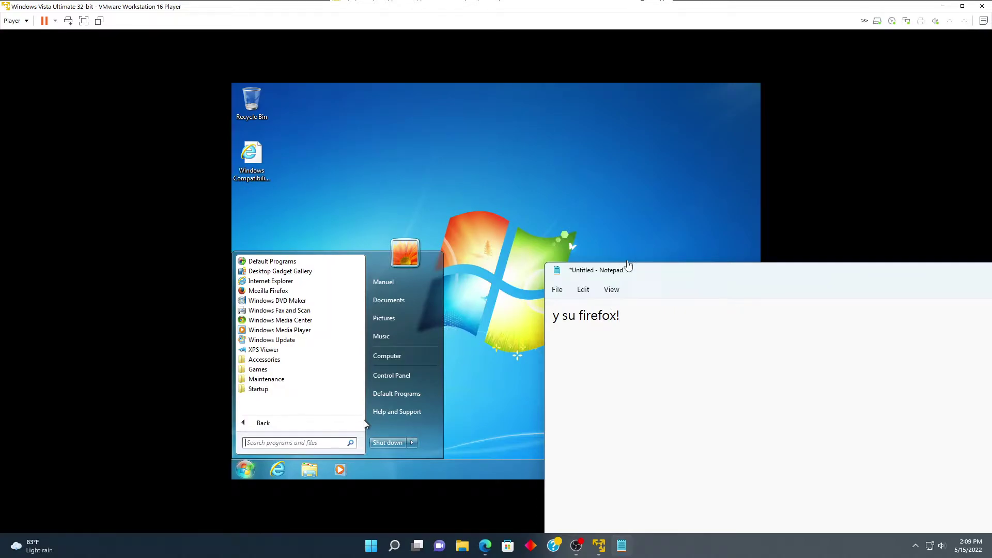
left_click_drag(629, 261, 445, 221)
left_click(837, 220)
left_click(558, 431)
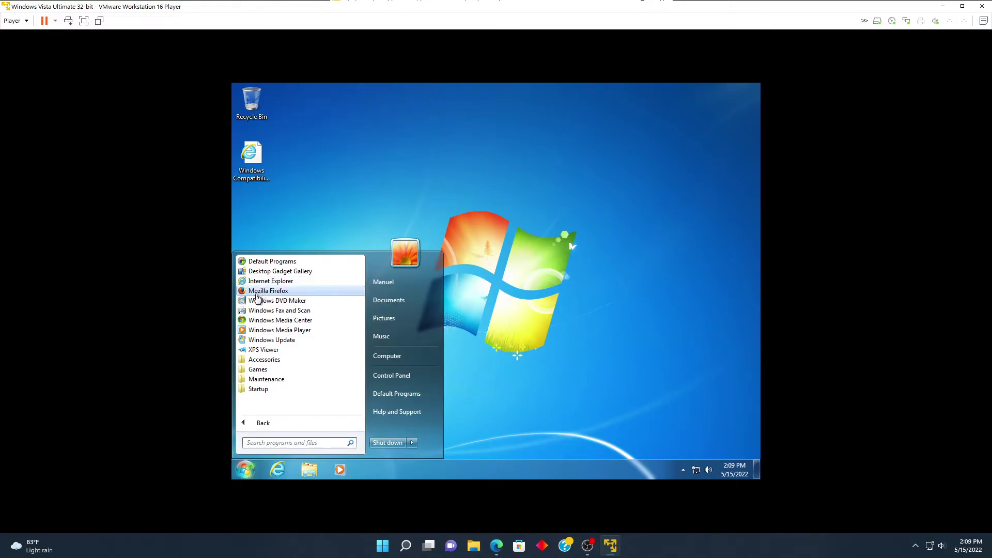
Step: Browse Local Disk (C:) of the virtual machine into the Users folder and return to the drive's root
left_click(393, 357)
left_click(412, 212)
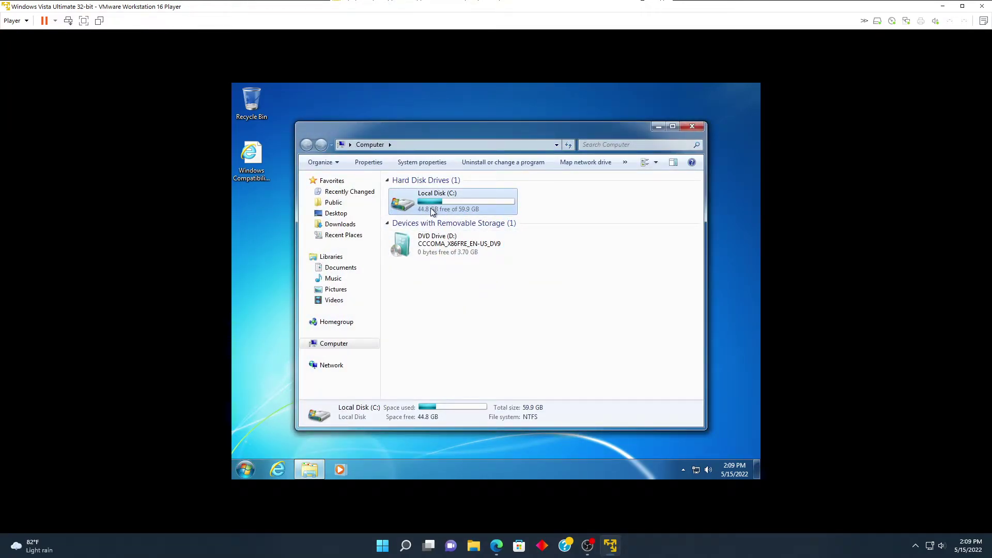
double_click(432, 212)
double_click(417, 215)
double_click(409, 193)
double_click(307, 146)
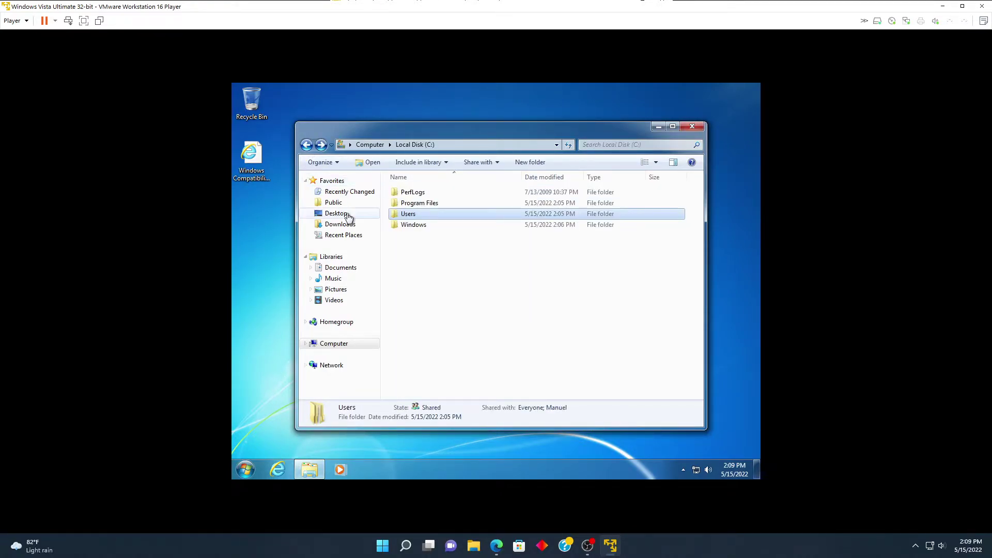
Step: Permanently delete the Windows 7 disc image from the Downloads folder, then check the drives under Computer and close the window
left_click(334, 224)
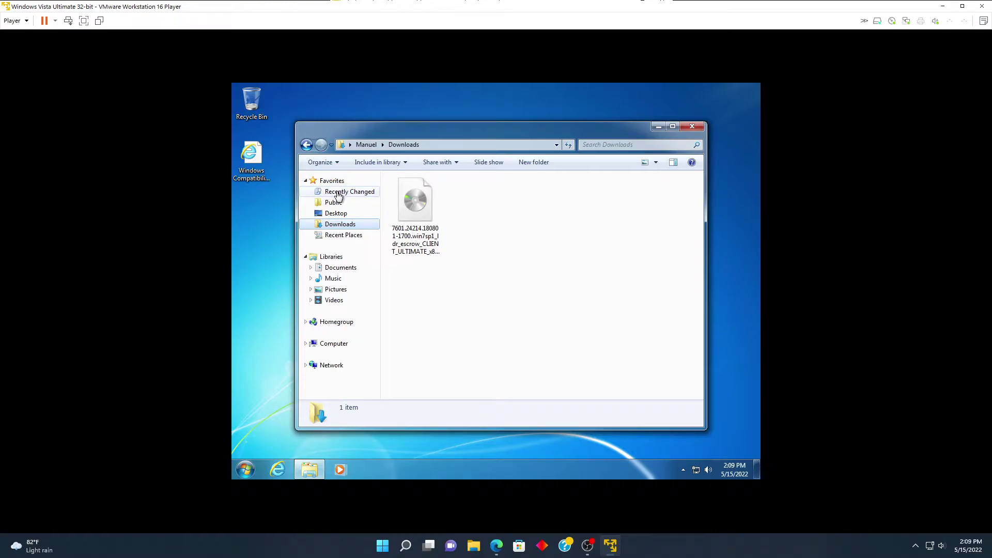
left_click_drag(405, 235, 240, 104)
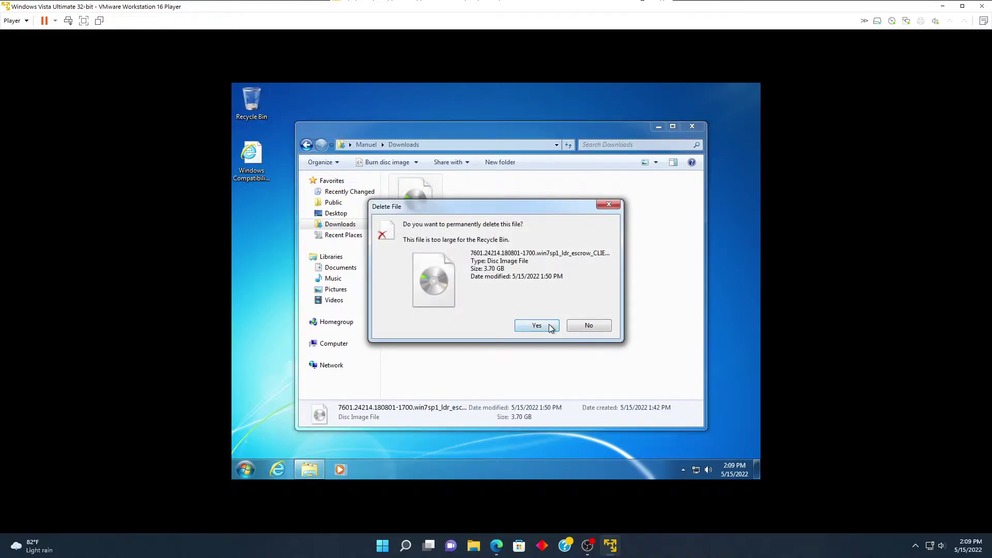
left_click(550, 325)
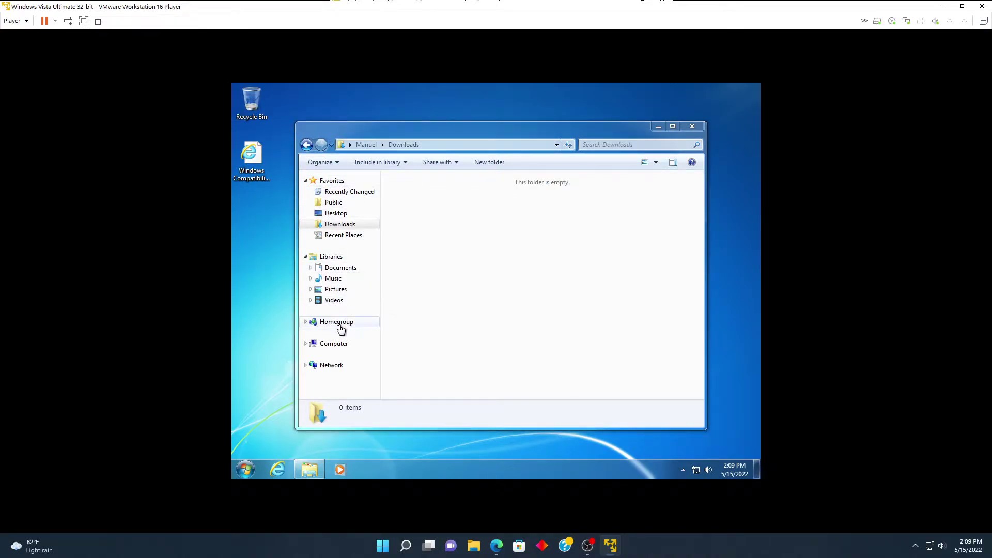
left_click(333, 344)
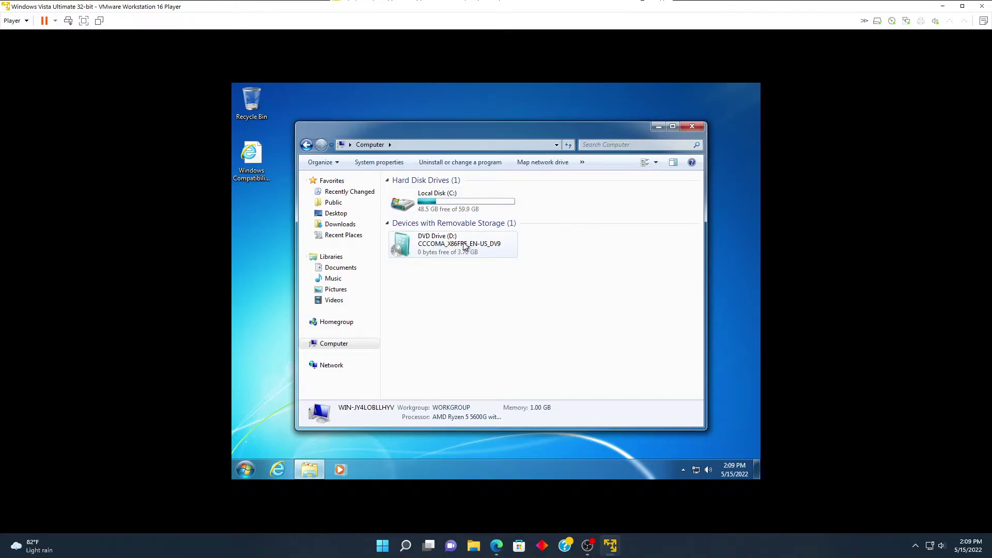
left_click(695, 126)
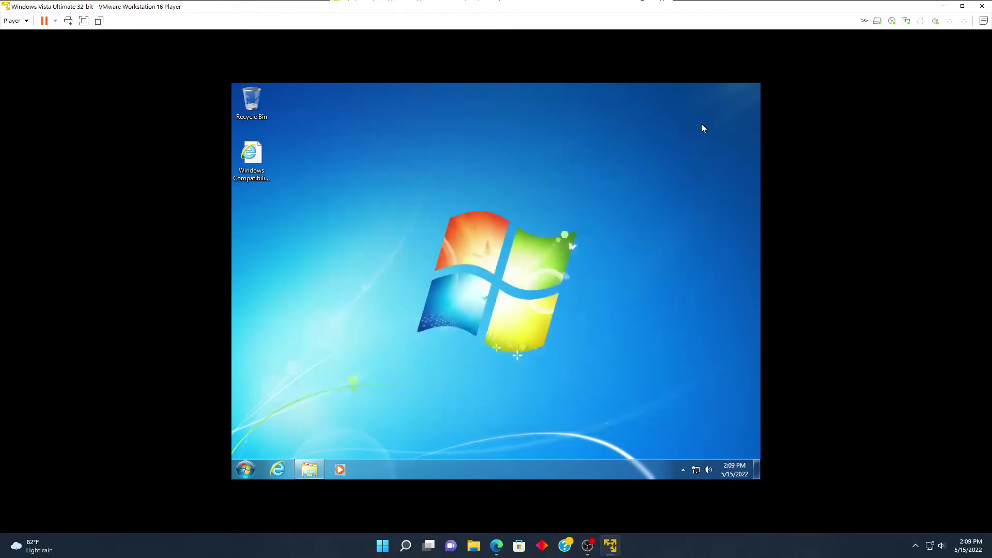
Step: Check the virtual machine's volume mixer and hidden notification icons
left_click(707, 469)
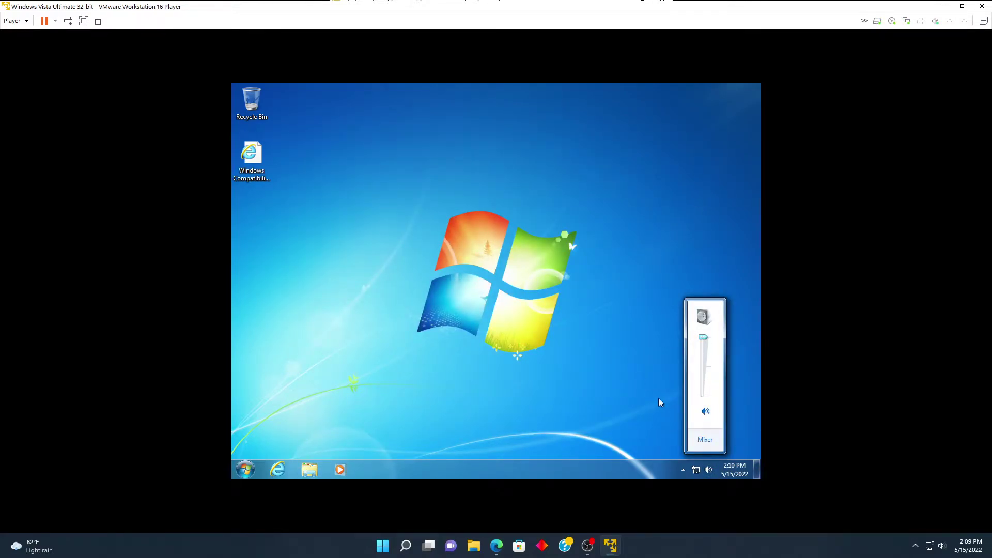
left_click(705, 439)
left_click(741, 281)
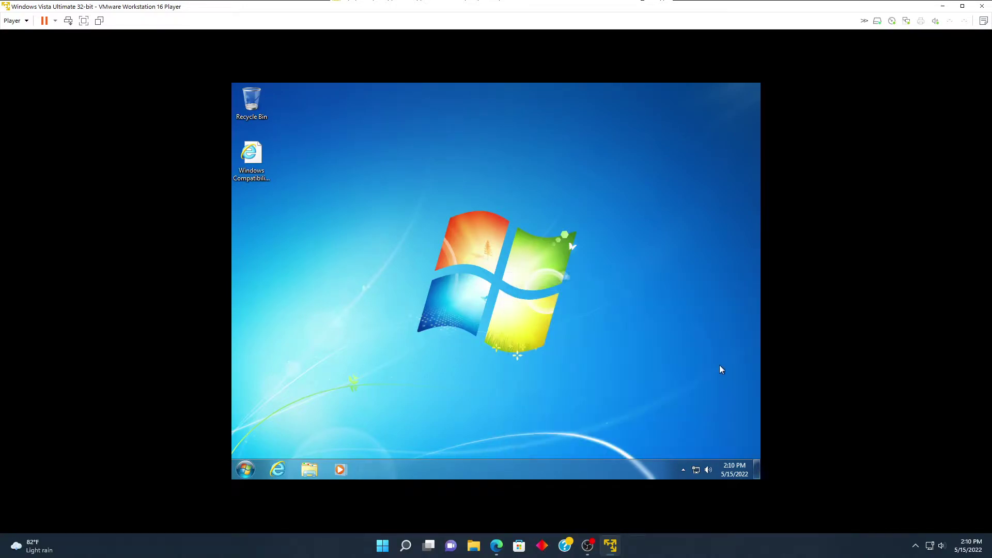
left_click(683, 469)
right_click(677, 418)
left_click(635, 401)
Step: Mount the VMware Tools installation disc in the virtual machine
left_click(13, 20)
mouse_move(21, 62)
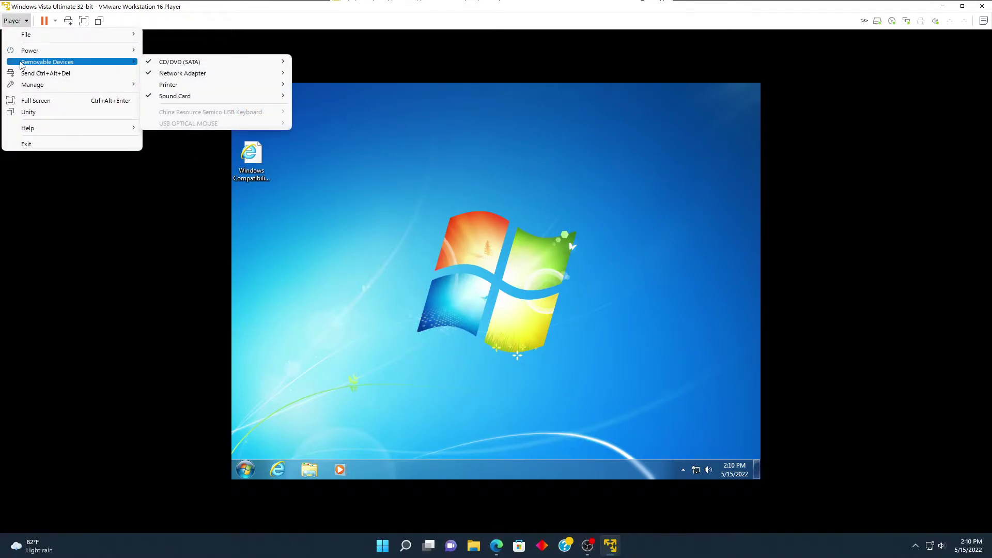
mouse_move(104, 84)
left_click(170, 88)
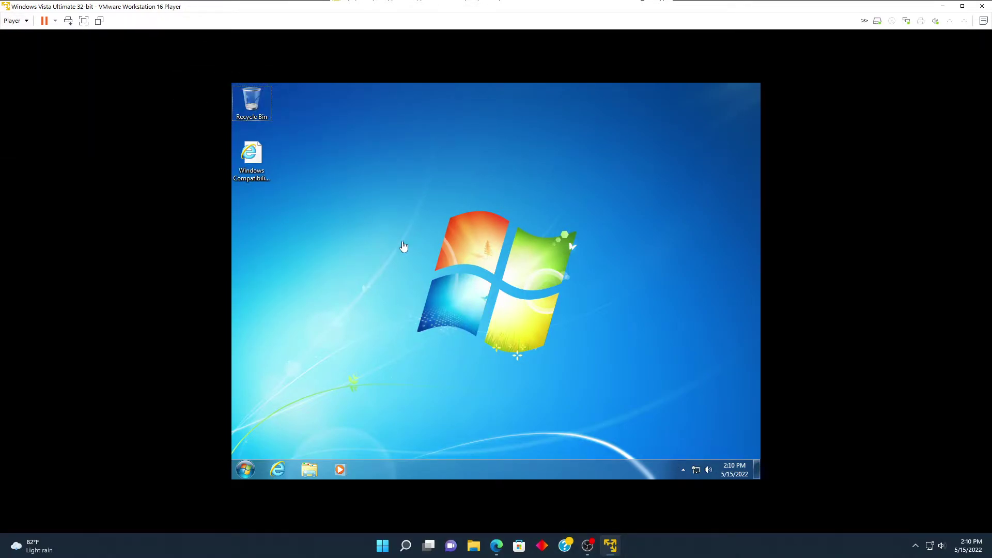
Step: Launch the 32-bit VMware Tools setup from DVD Drive (D:), allow it to run, and close the Explorer window
left_click(309, 469)
left_click(352, 343)
double_click(458, 244)
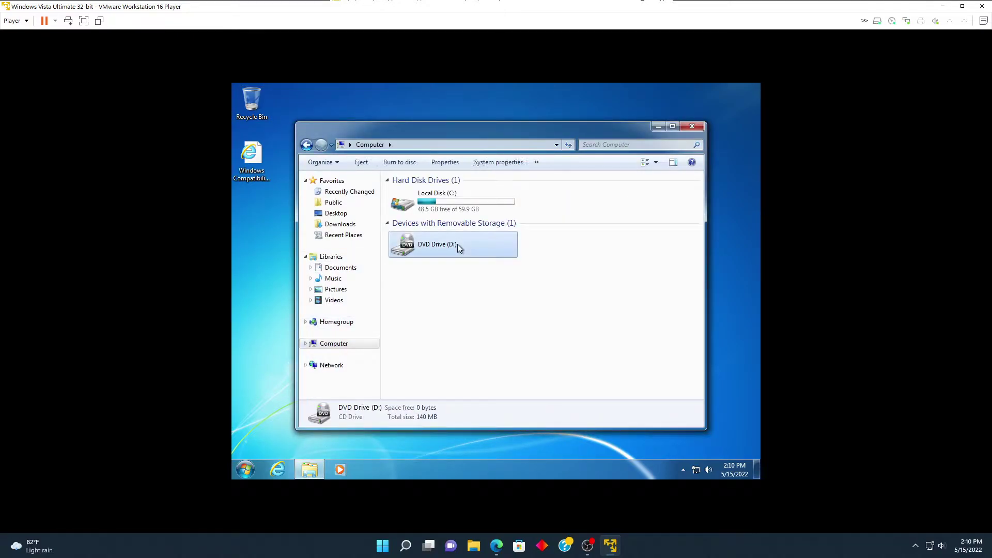
left_click(569, 140)
double_click(440, 250)
left_click(544, 307)
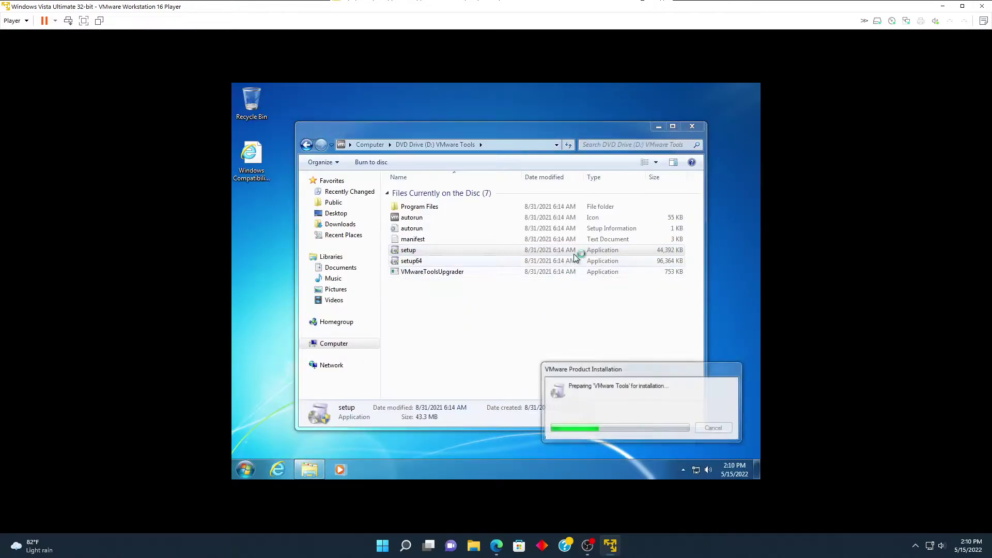
left_click(697, 127)
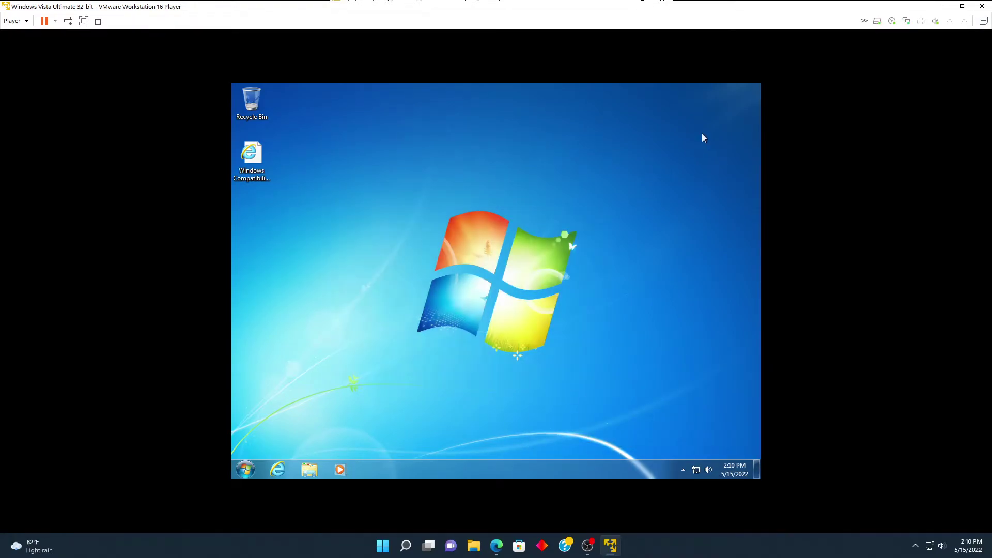
Step: Install VMware Tools with the Typical setup type and restart the virtual machine when it finishes
left_click(550, 357)
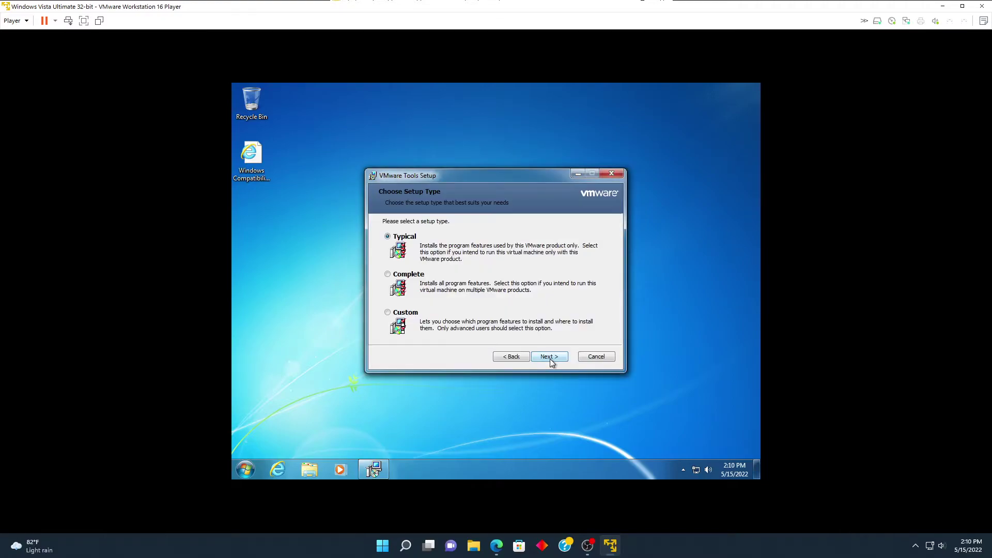
left_click(549, 358)
left_click(550, 358)
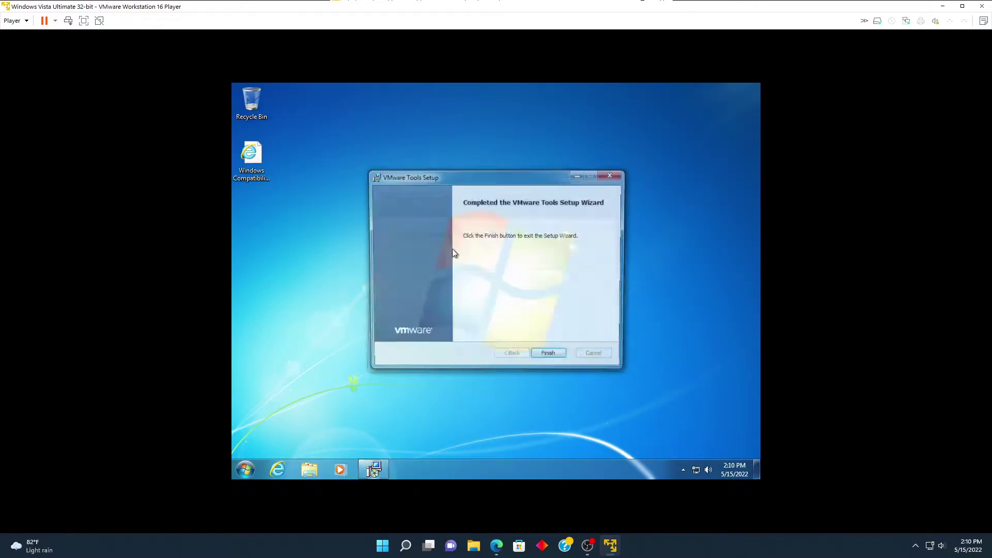
left_click(541, 359)
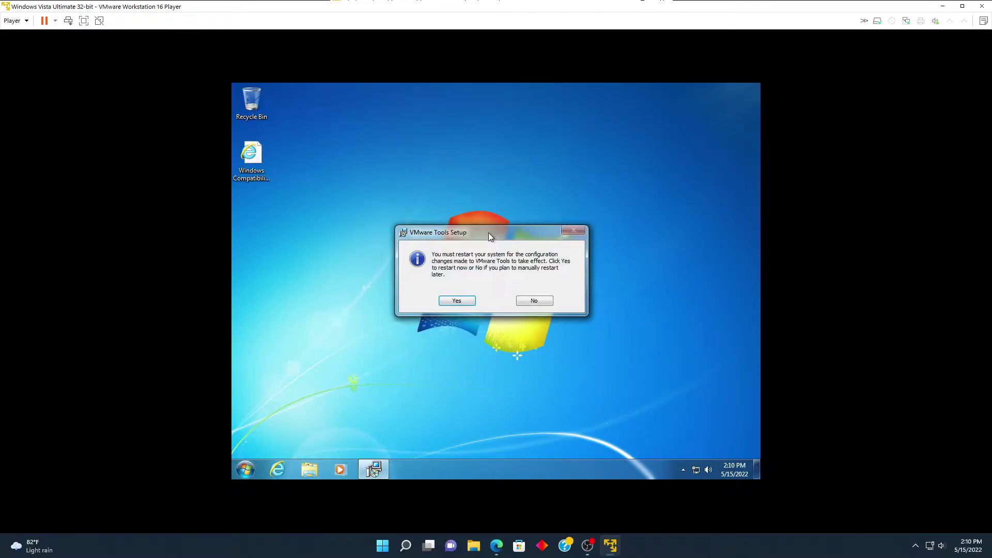
left_click(440, 308)
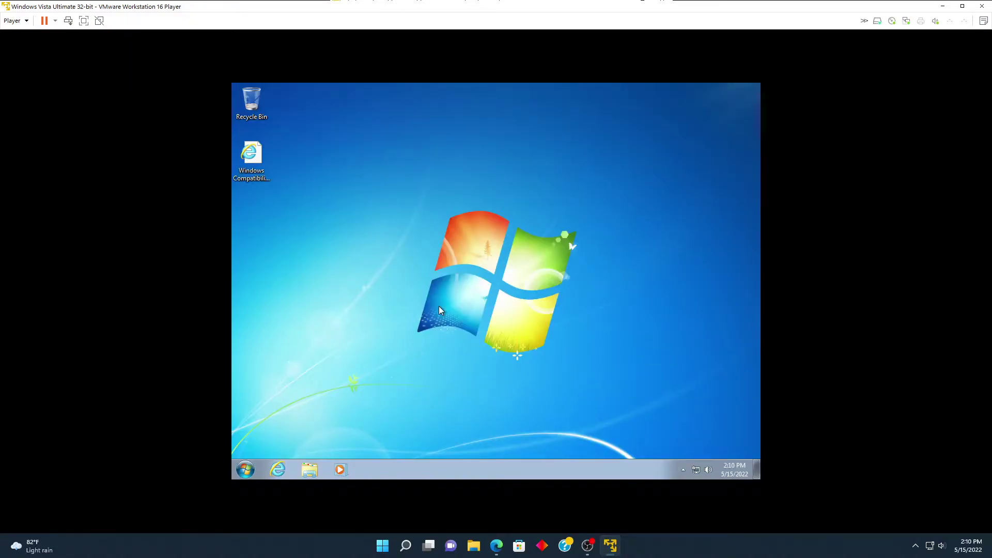
right_click(377, 195)
left_click(406, 300)
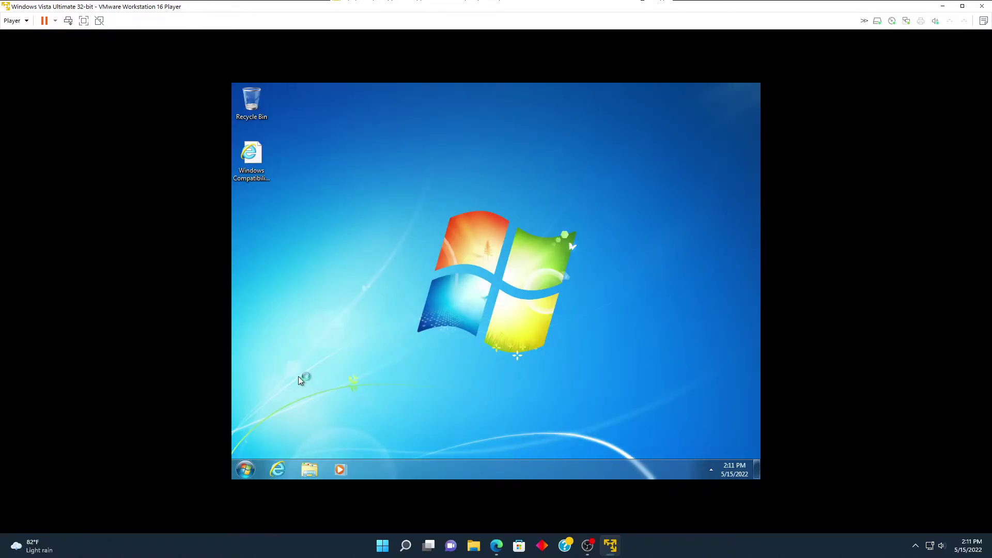
Step: Browse the contents of Local Disk (C:) from the Computer window
left_click(243, 475)
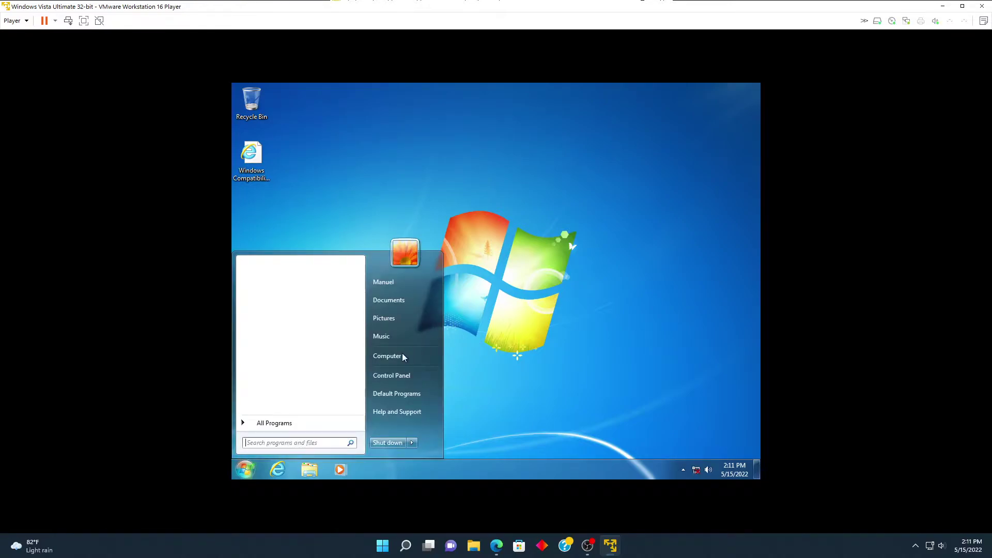
left_click(386, 356)
mouse_move(472, 136)
left_mouse_down()
mouse_move(505, 106)
mouse_move(470, 111)
mouse_move(477, 130)
left_mouse_up()
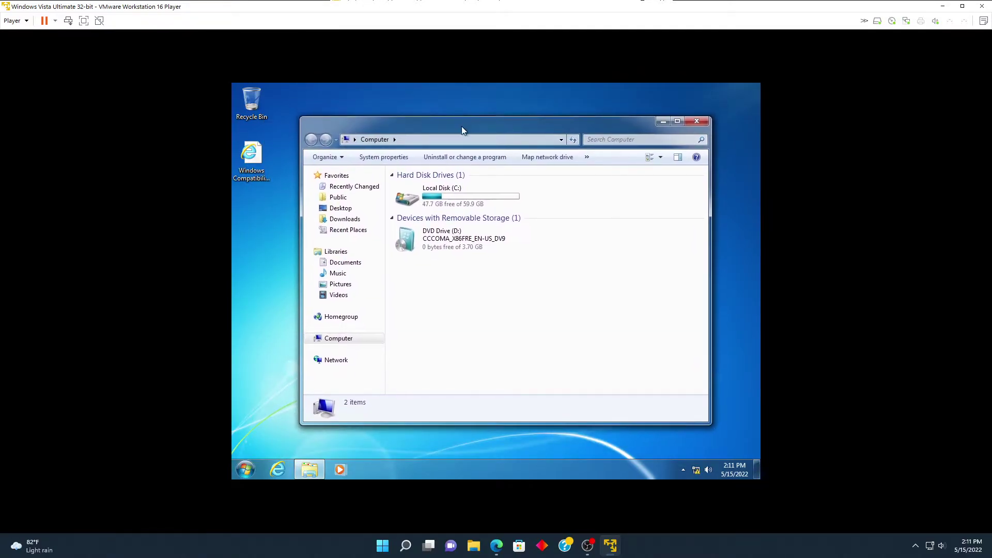
double_click(462, 204)
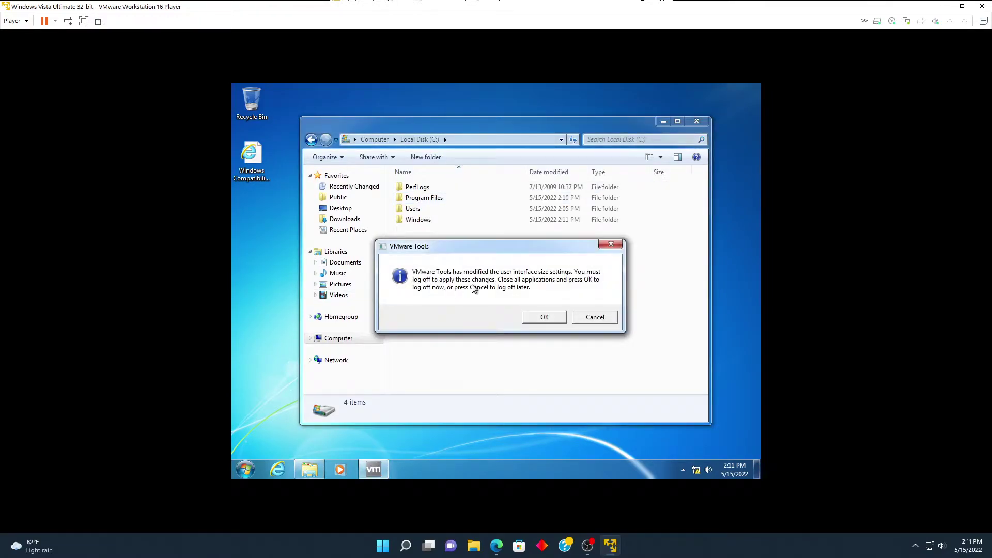
Step: Close the Explorer window, log off to apply the VMware Tools interface size changes, and sign back in to the user account
left_click(696, 121)
key("Return")
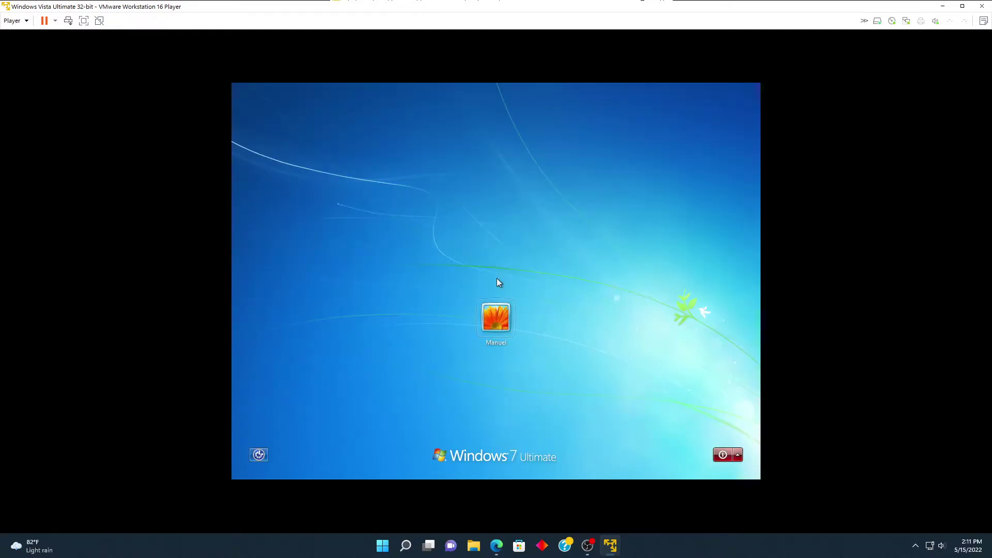
left_click(497, 316)
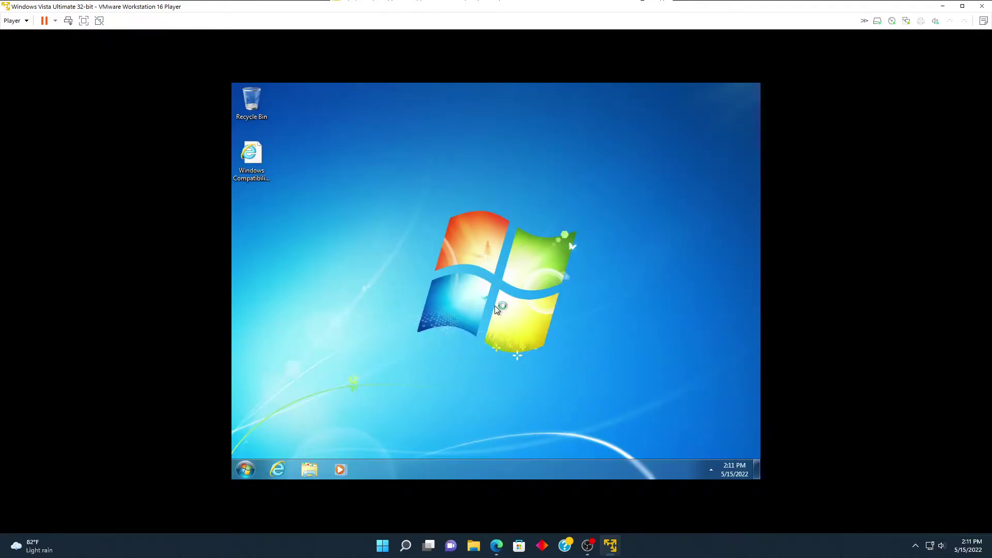
Step: Switch the virtual machine to full screen mode
left_click(13, 21)
mouse_move(19, 51)
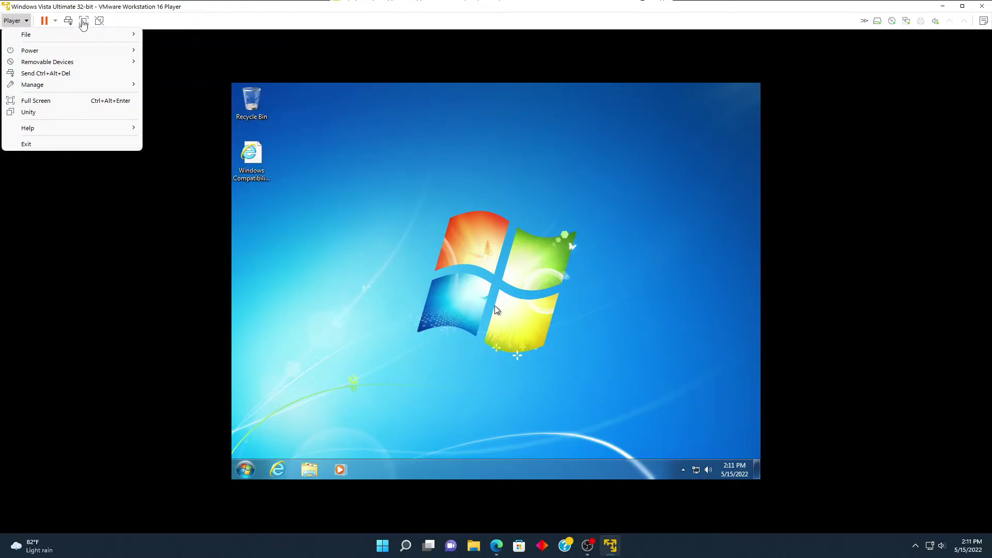
left_click(130, 21)
left_click(12, 21)
mouse_move(64, 35)
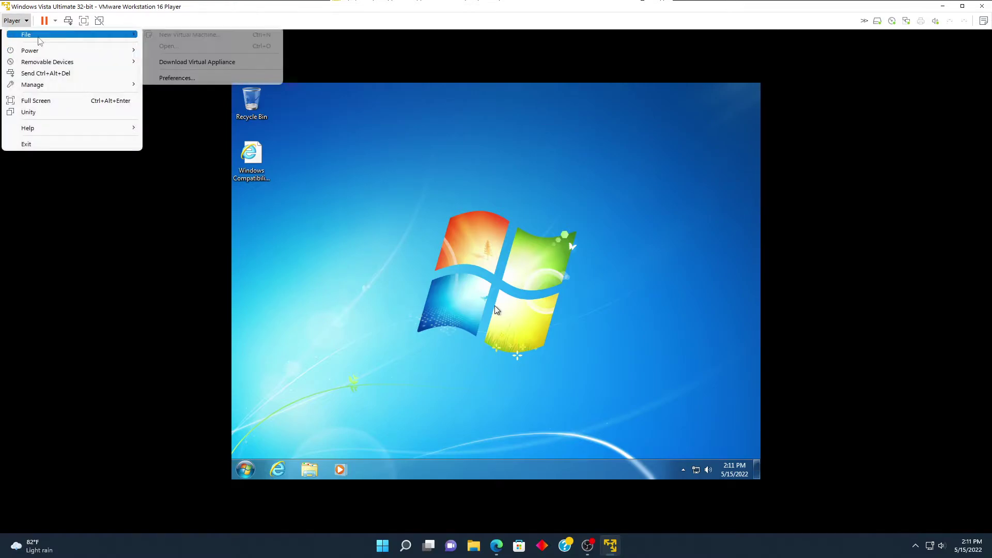
left_click(84, 21)
left_click(83, 20)
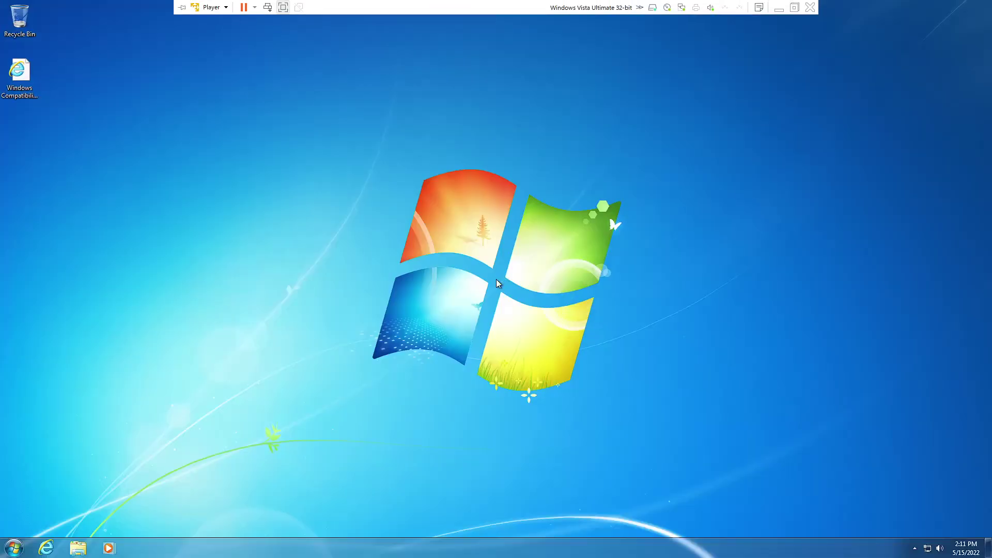
left_click_drag(251, 467, 514, 266)
left_click_drag(848, 40, 337, 355)
left_click_drag(213, 450, 308, 372)
left_click_drag(749, 96, 286, 414)
Step: View the drives under Computer, close the window, and check the volume control
left_click(28, 541)
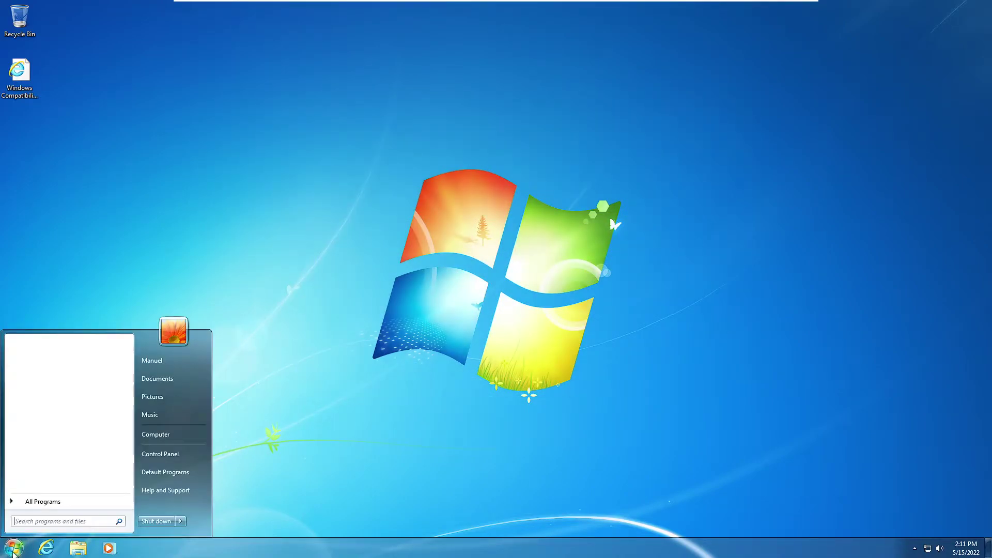
left_click(163, 436)
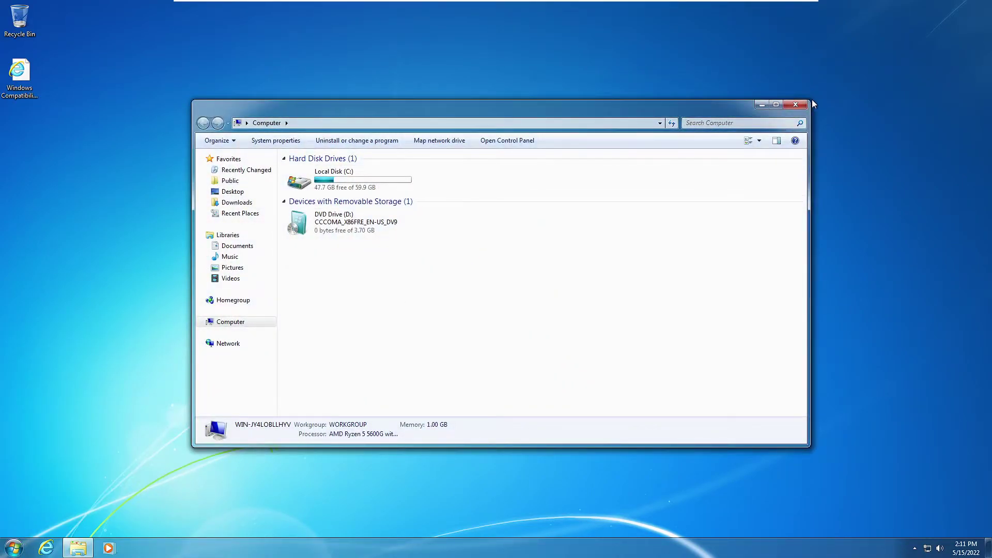
left_click(799, 106)
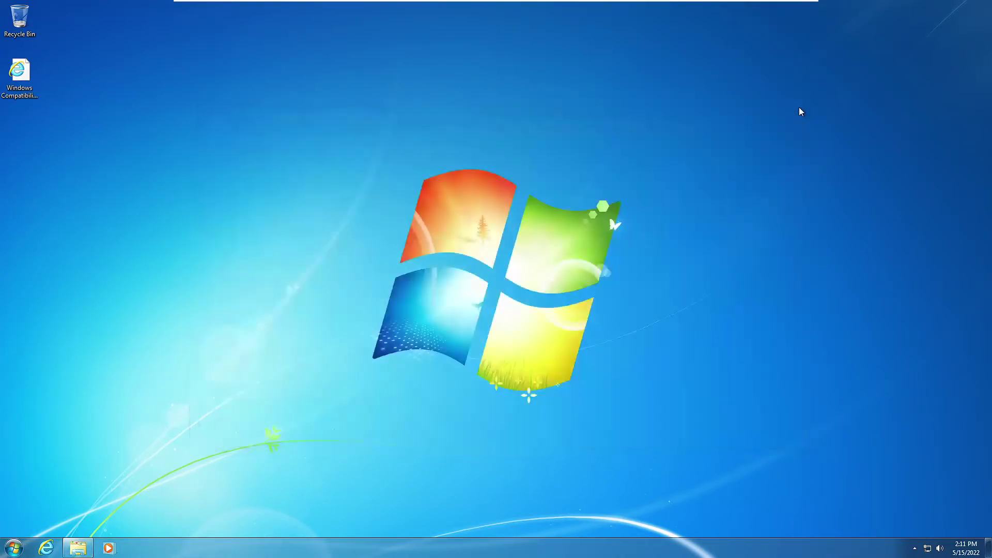
left_click(941, 547)
left_click(727, 412)
Step: Apply the Windows 7 Aero theme in Personalization, delete the Unsaved Theme, and close the window
right_click(231, 291)
left_click(268, 393)
scroll(414, 269, "down", 1)
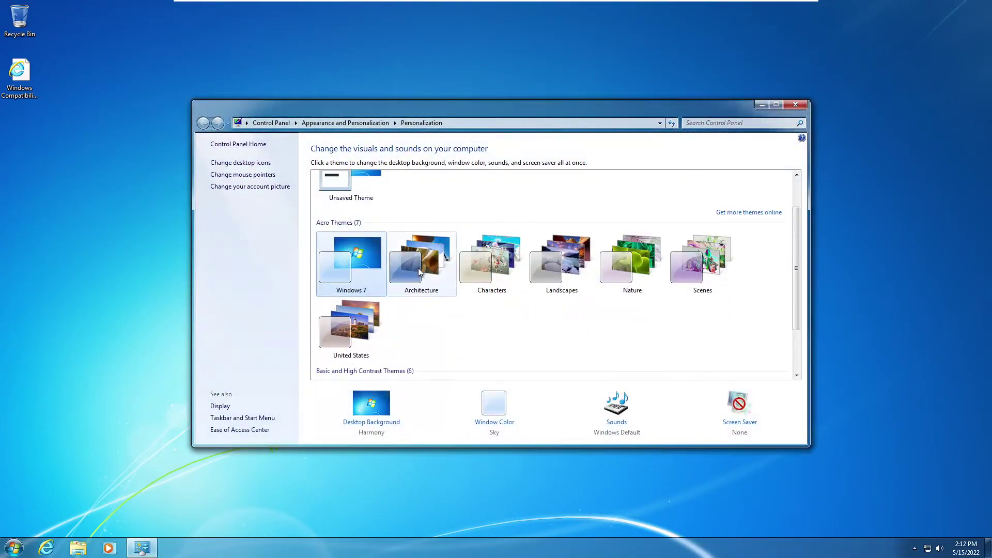
scroll(352, 196, "up", 1)
right_click(346, 184)
left_click(356, 190)
left_click(538, 309)
left_click(795, 105)
Step: Reopen Personalization to check the list of themes, then close it
right_click(339, 98)
left_click(370, 221)
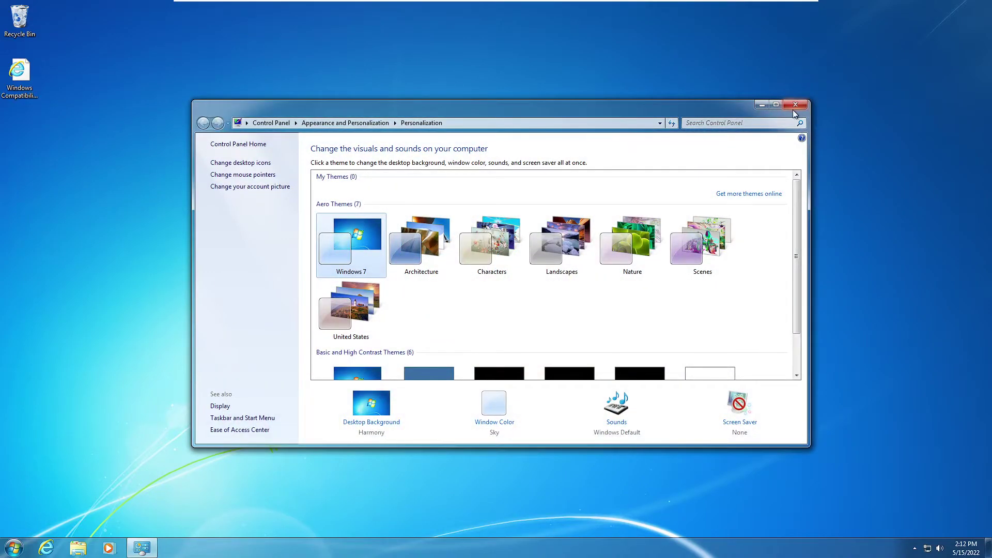
left_click(795, 106)
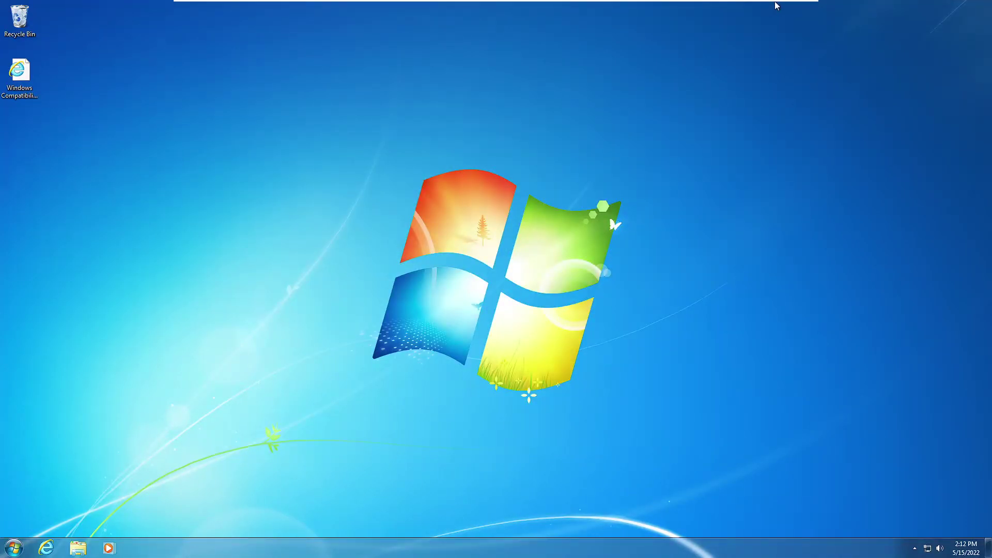
Step: Exit full screen mode and empty the Recycle Bin on the virtual machine's desktop
left_click(799, 7)
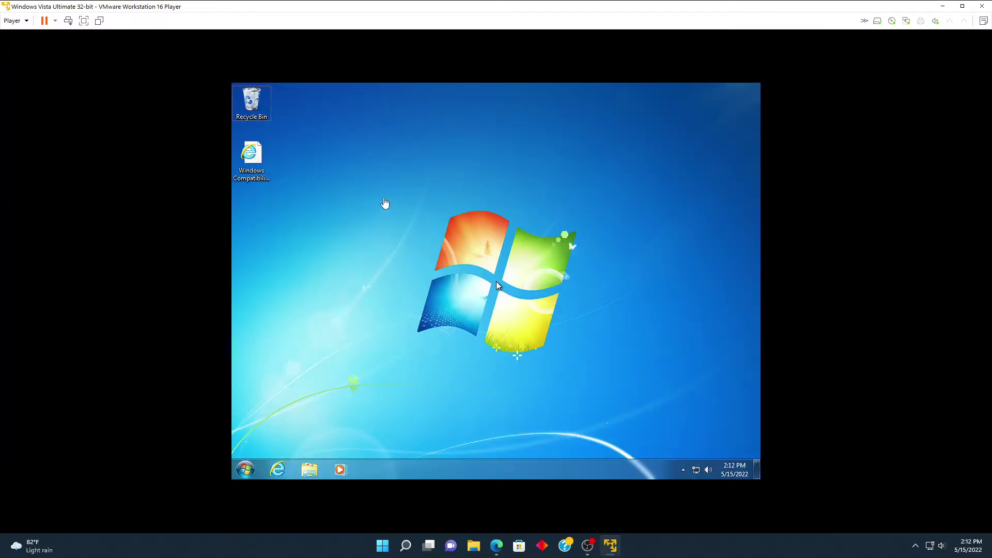
right_click(383, 224)
left_click(284, 119)
right_click(259, 101)
left_click(279, 122)
left_click(549, 312)
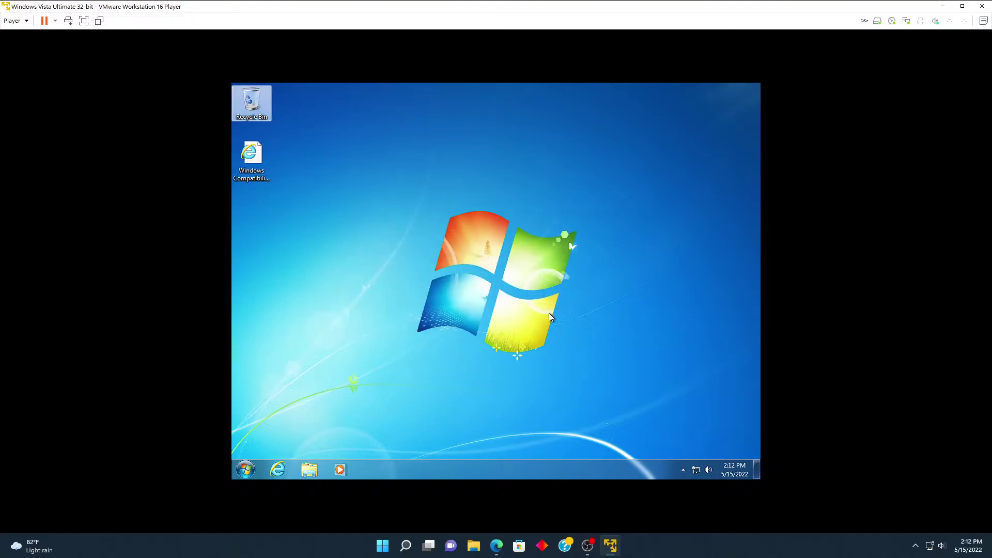
Step: Readjust the player window so the guest desktop fills it, and open the Personalization settings
left_click_drag(512, 5, 508, 1)
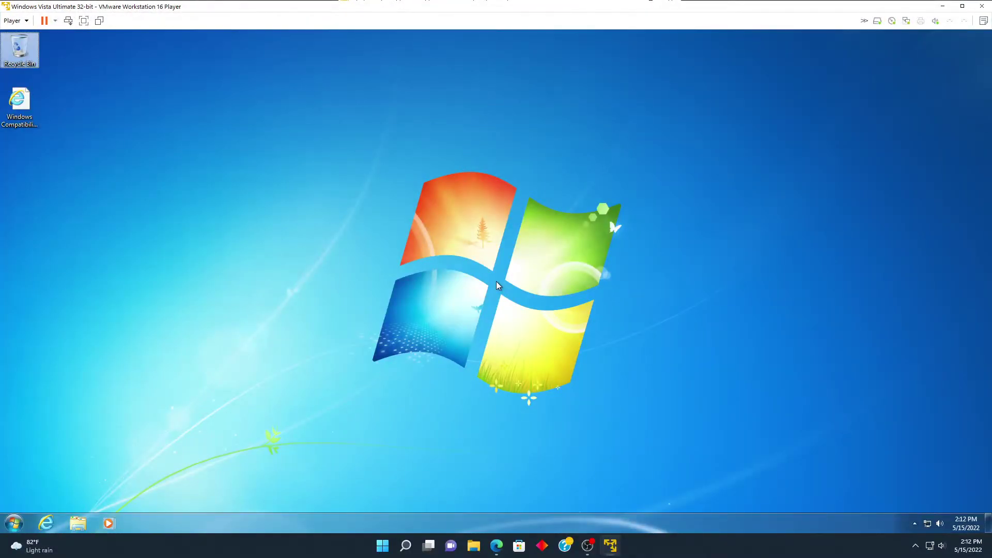
left_click_drag(713, 120, 306, 410)
right_click(336, 165)
left_click(377, 274)
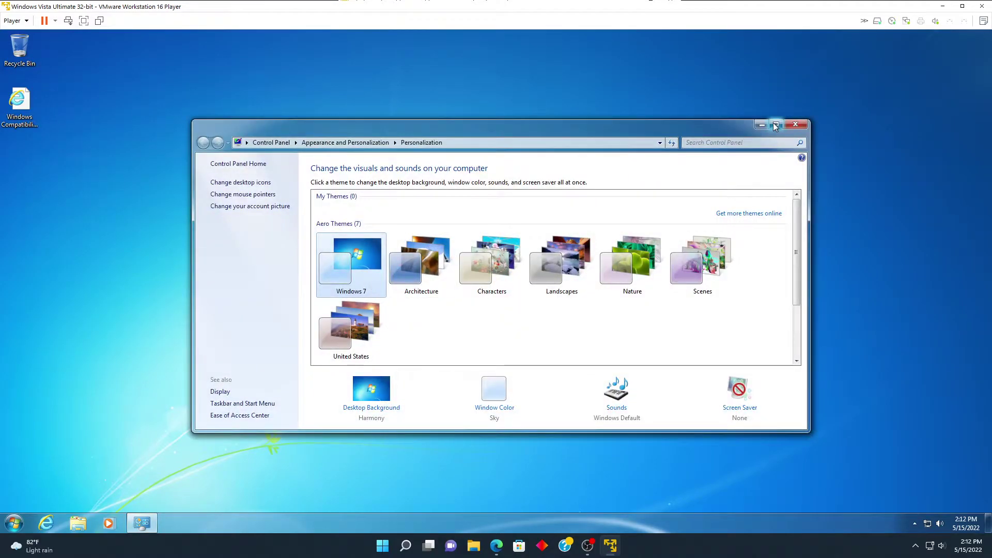
Step: Reposition the Personalization window on the guest desktop and close it
left_click_drag(735, 128, 752, 143)
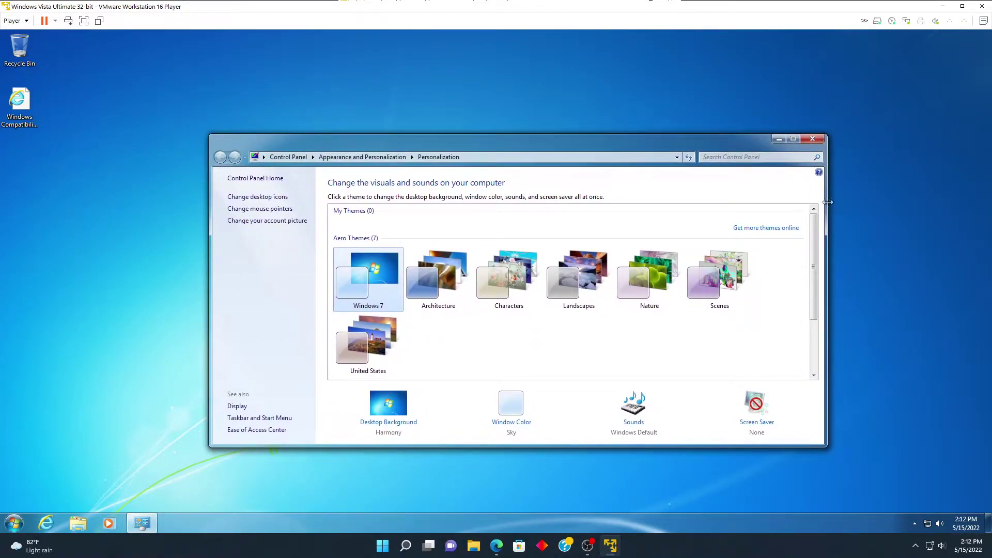
left_click_drag(827, 207, 806, 196)
left_click(801, 139)
Step: Open the guest's Screen Resolution settings, look through the display options, and close the window
right_click(312, 192)
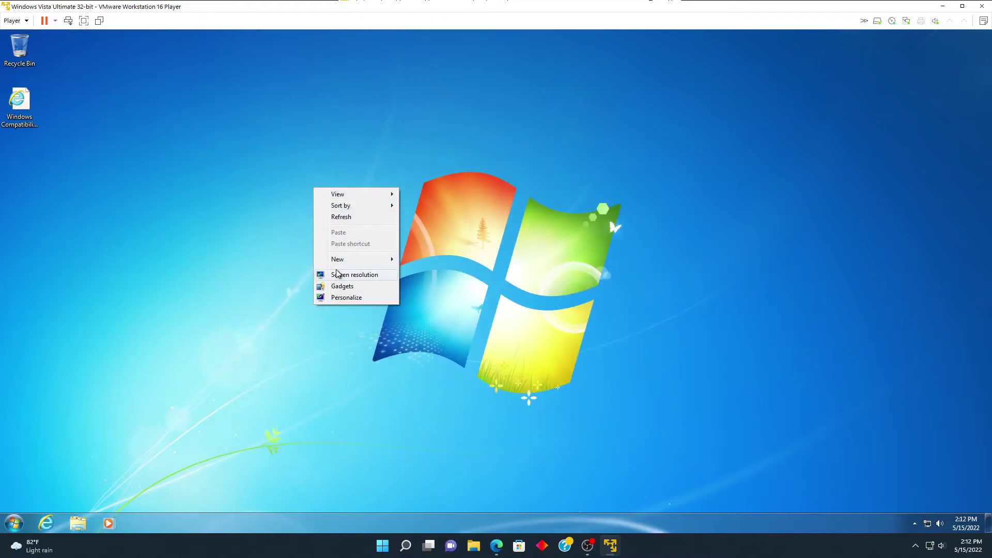
left_click(341, 272)
left_click(439, 284)
left_click(582, 253)
left_click(487, 264)
left_click(487, 266)
left_click(792, 138)
Step: Inspect the computer's system properties and performance rating page, check the Downloads folder, and close the windows
left_click(79, 522)
left_click(230, 342)
right_click(357, 312)
left_click(388, 408)
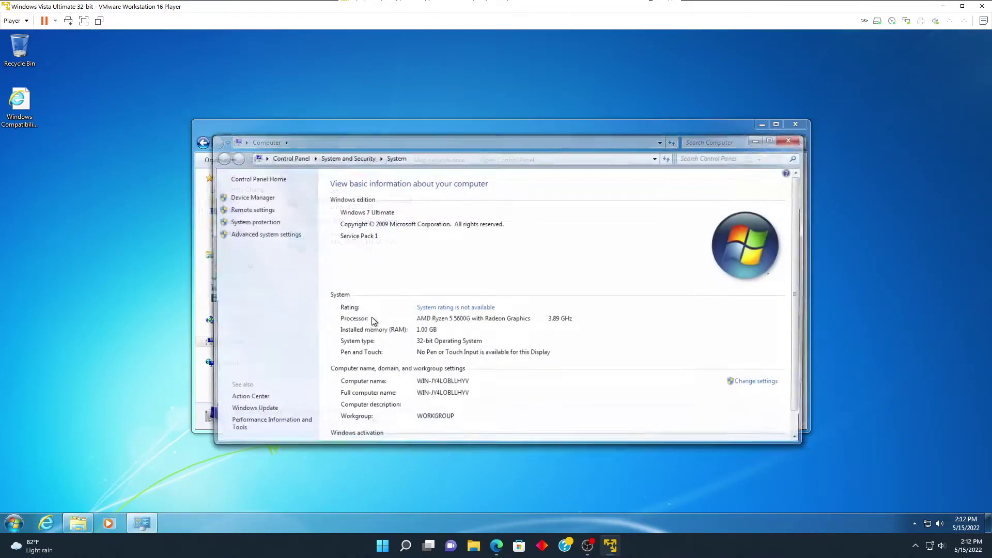
left_click(450, 309)
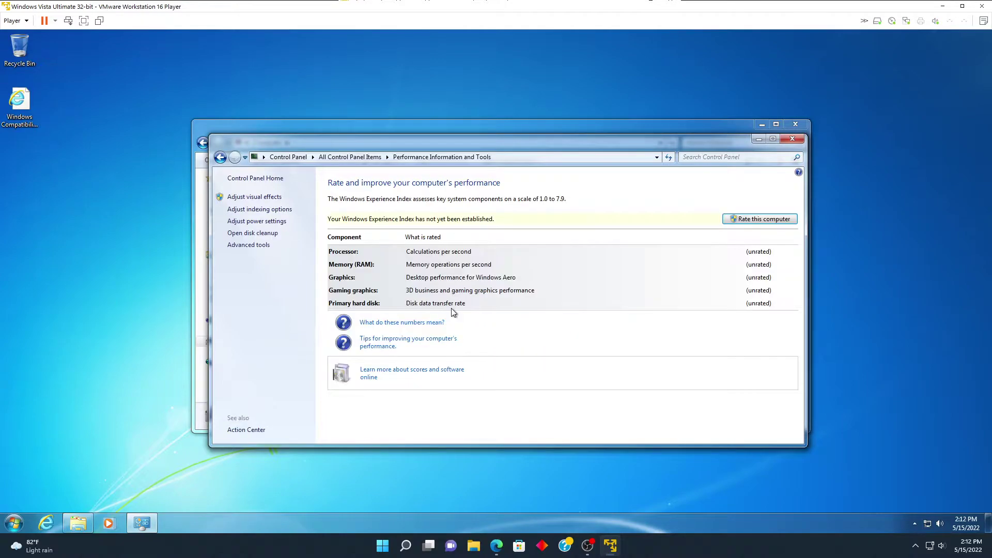
left_click(220, 157)
scroll(433, 363, "down", 1)
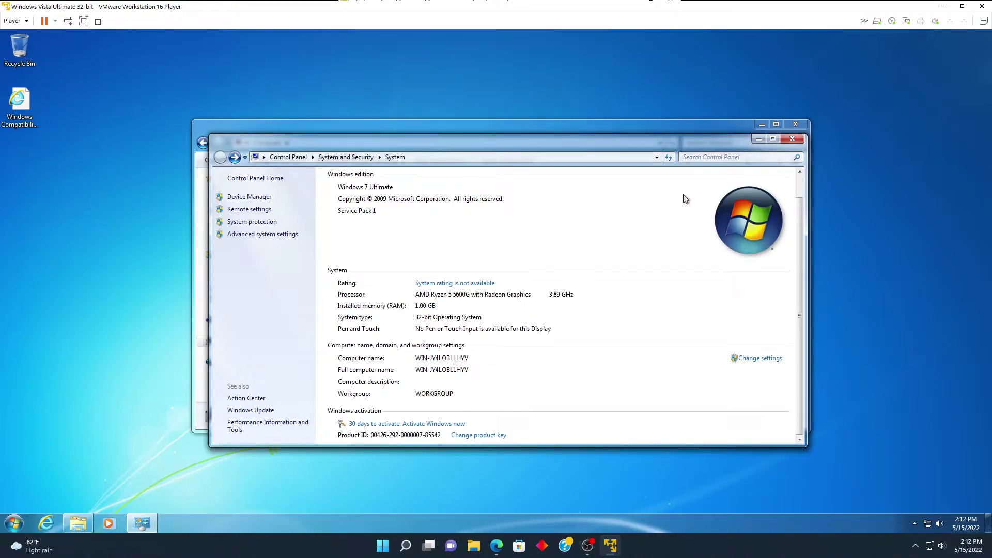
left_click(791, 139)
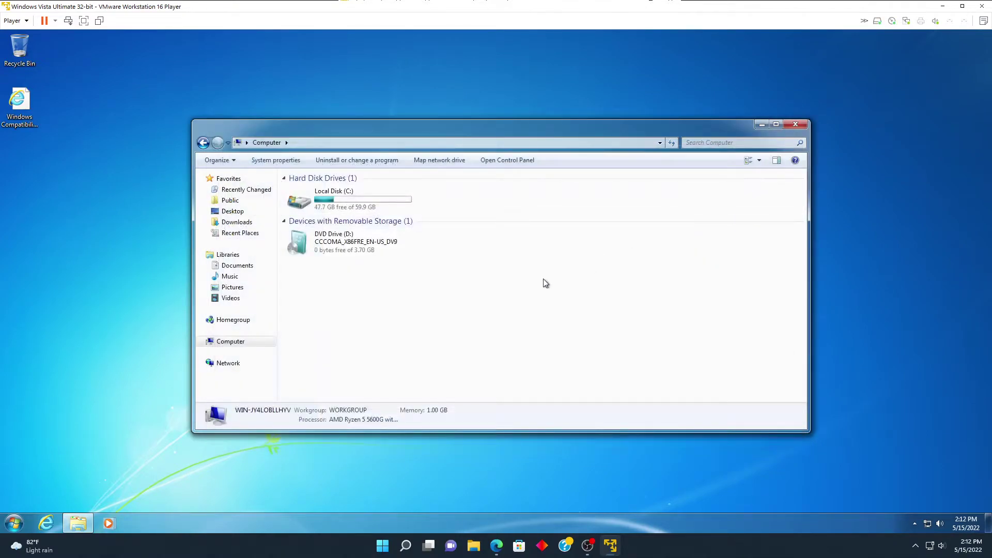
left_click(231, 223)
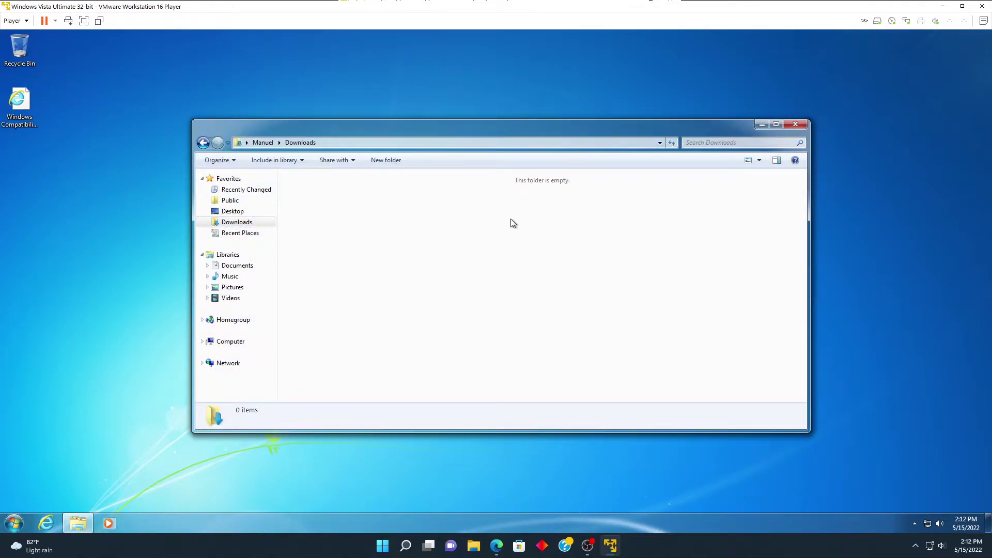
left_click(796, 125)
Step: Open the Windows Compatibility Report from the desktop, set up Internet Explorer 11 with the recommended settings, and read the affected features
left_click(23, 103)
double_click(17, 103)
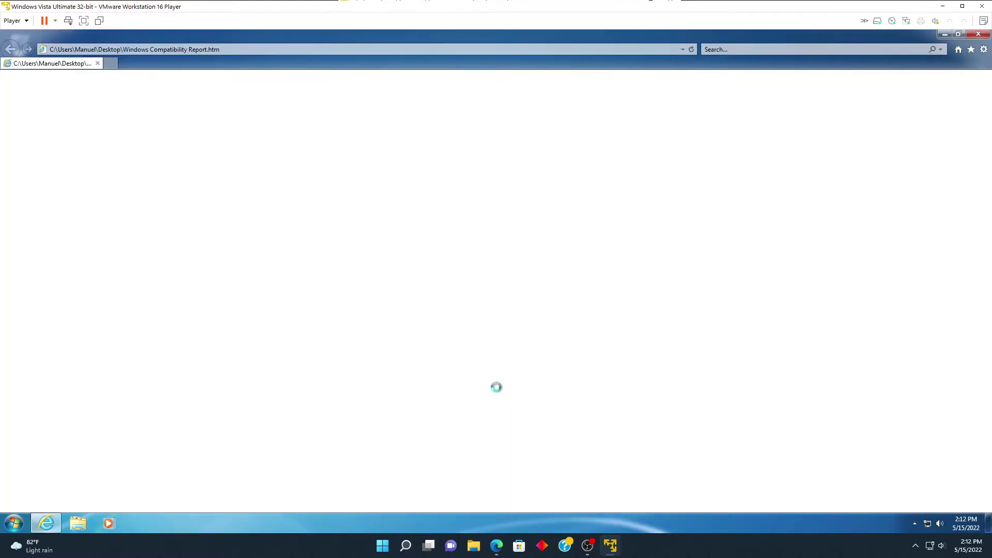
left_click(564, 355)
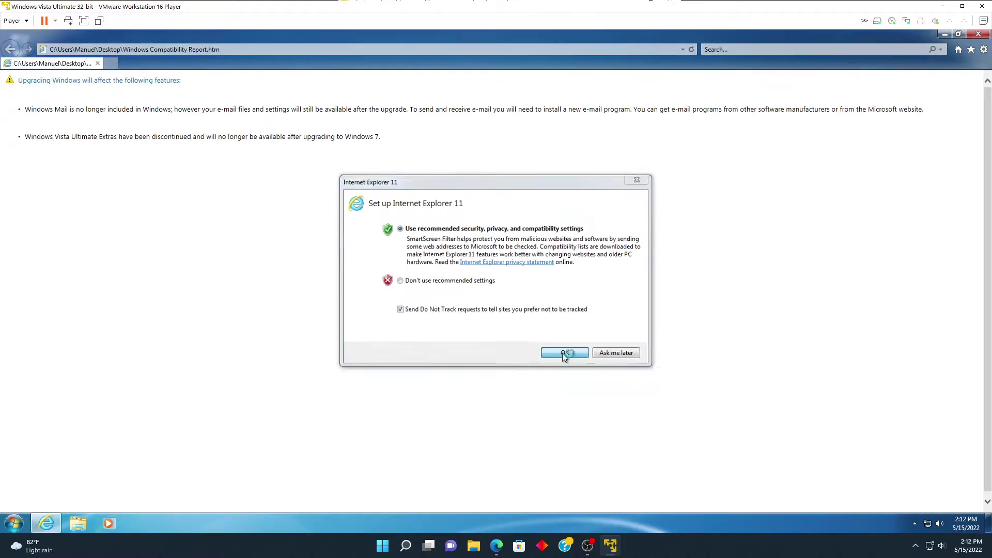
left_click(202, 63)
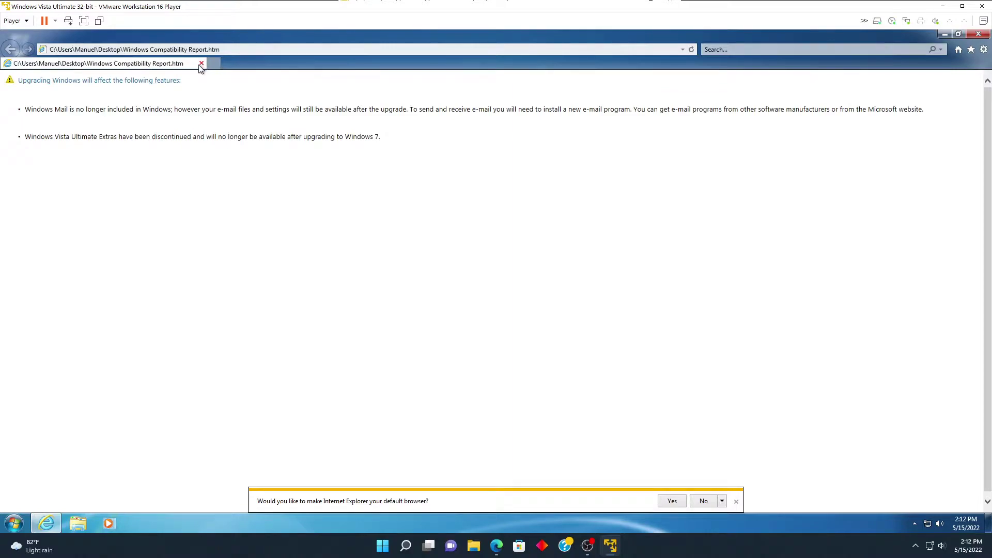
left_click_drag(32, 112, 362, 151)
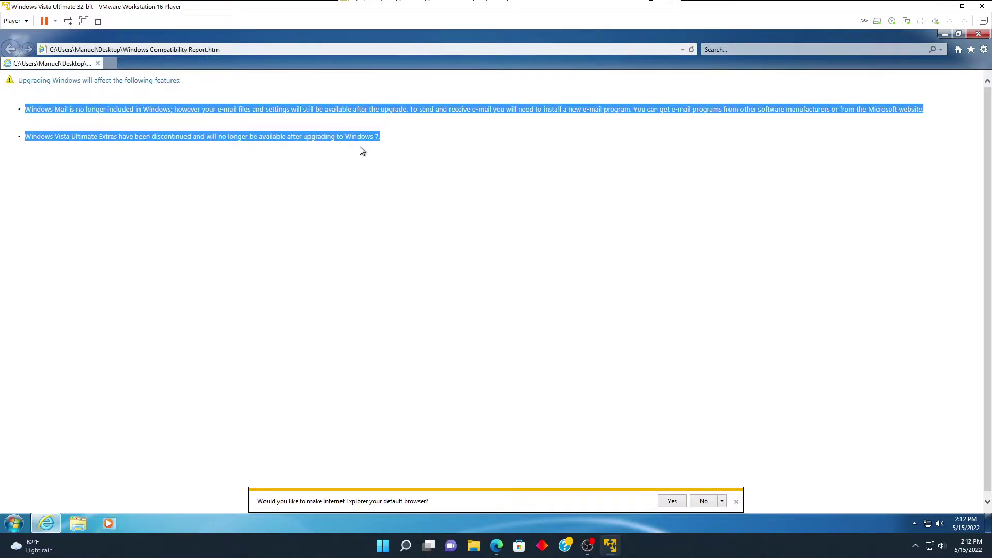
left_click(362, 150)
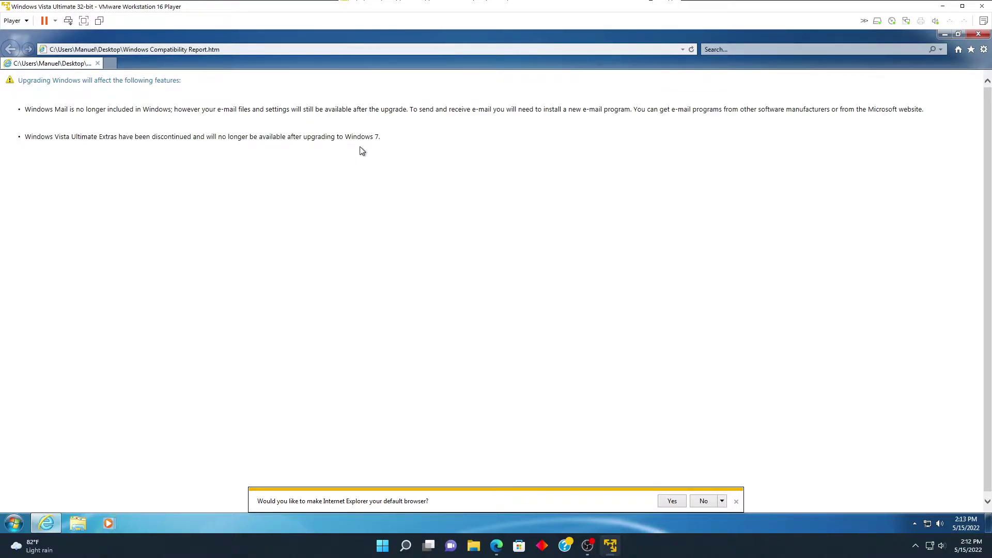
Step: Switch to Microsoft Edge on the host, start the YouTube video "Hello Windows Vista Remix", and pause it
left_click(497, 545)
left_click_drag(764, 51, 620, 54)
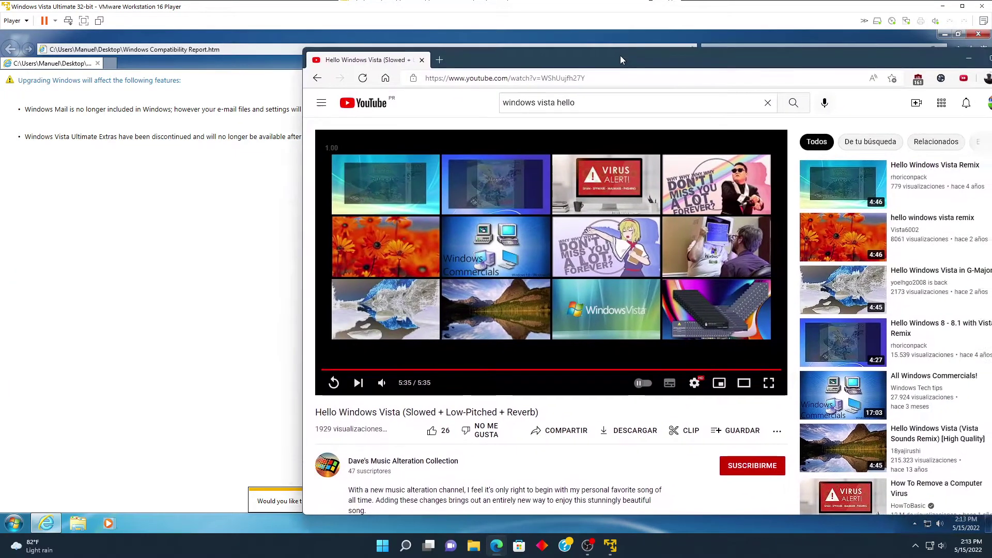
left_click(826, 170)
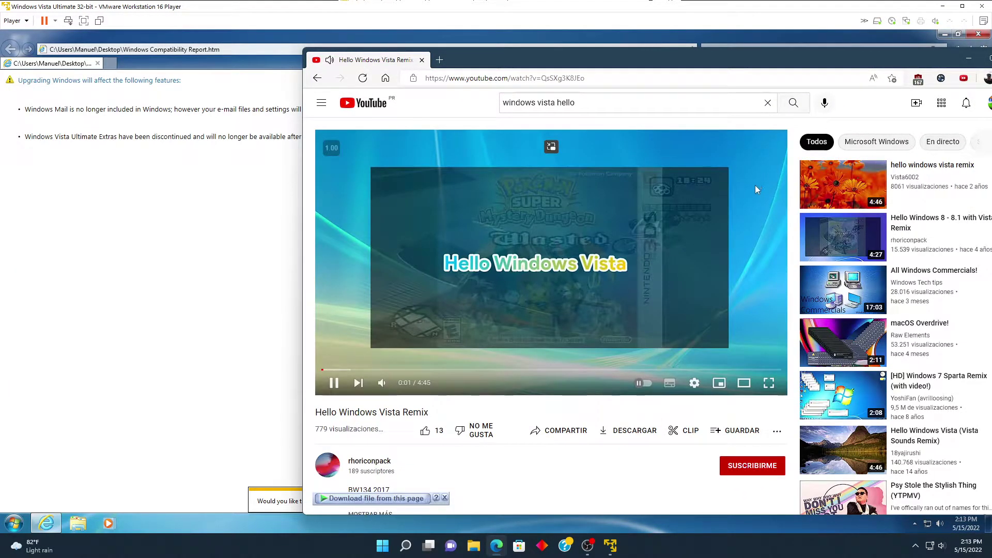
left_click(749, 189)
Step: Browse the related YouTube videos, open one from the list, and minimize the Edge window
scroll(768, 186, "down", 4)
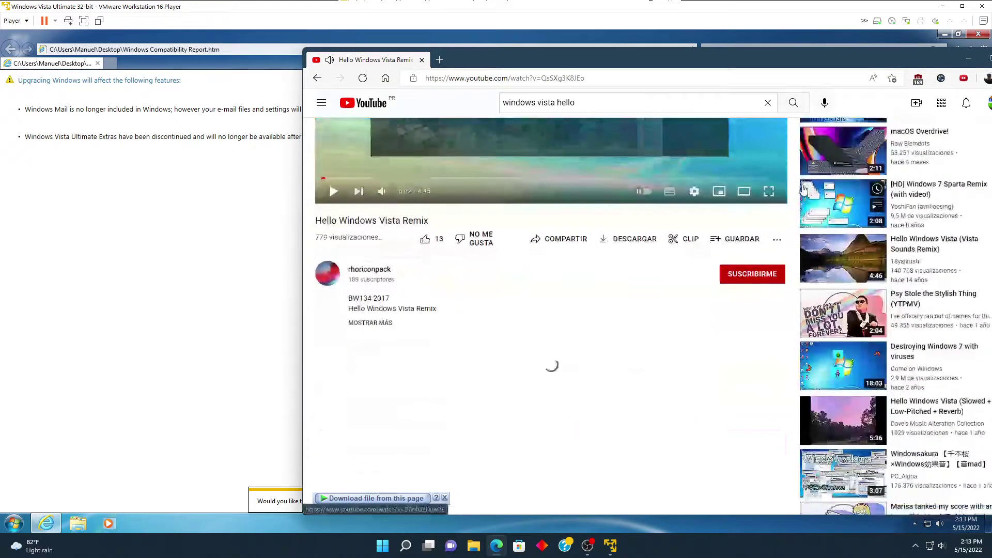
scroll(801, 228, "down", 2)
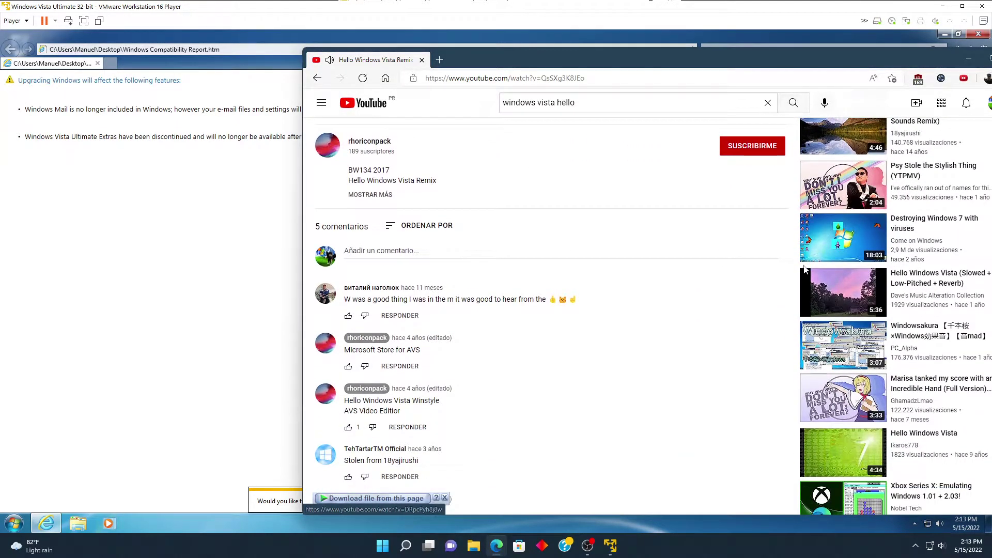
scroll(804, 270, "down", 5)
scroll(804, 270, "down", 4)
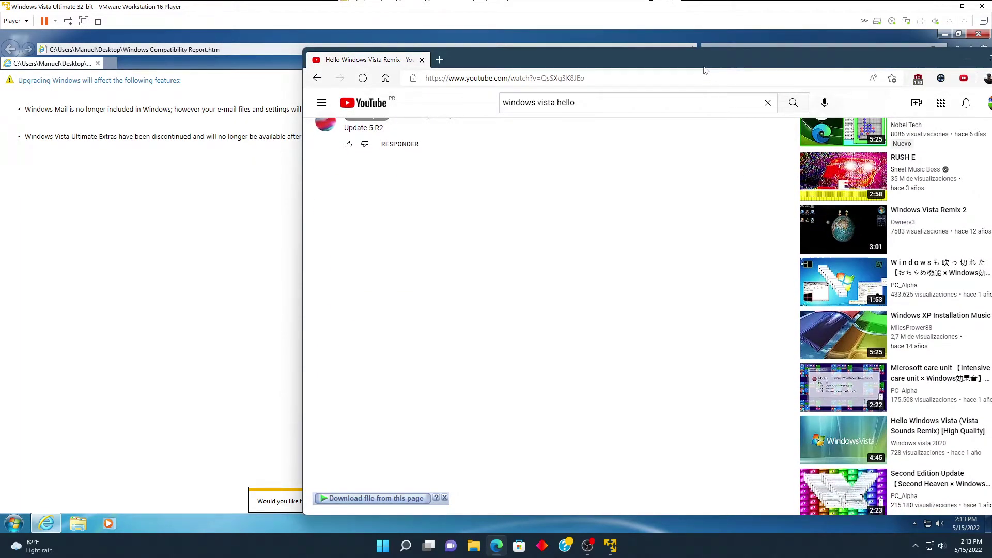
left_click_drag(702, 64, 608, 55)
scroll(688, 147, "down", 1)
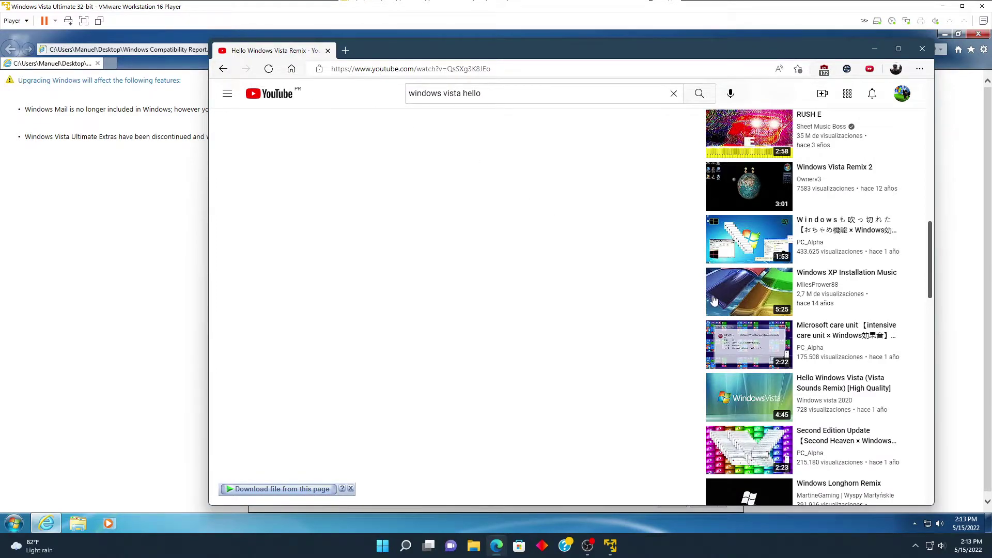
mouse_move(702, 194)
left_click(749, 344)
left_click(869, 47)
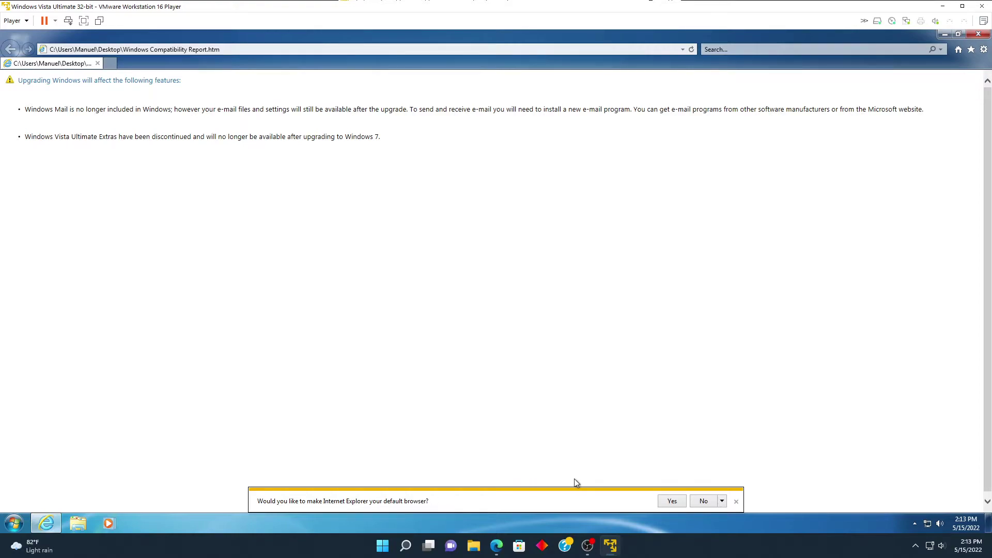
Step: Make Internet Explorer the default browser in the virtual machine and close the compatibility report
left_click(672, 502)
left_click(12, 521)
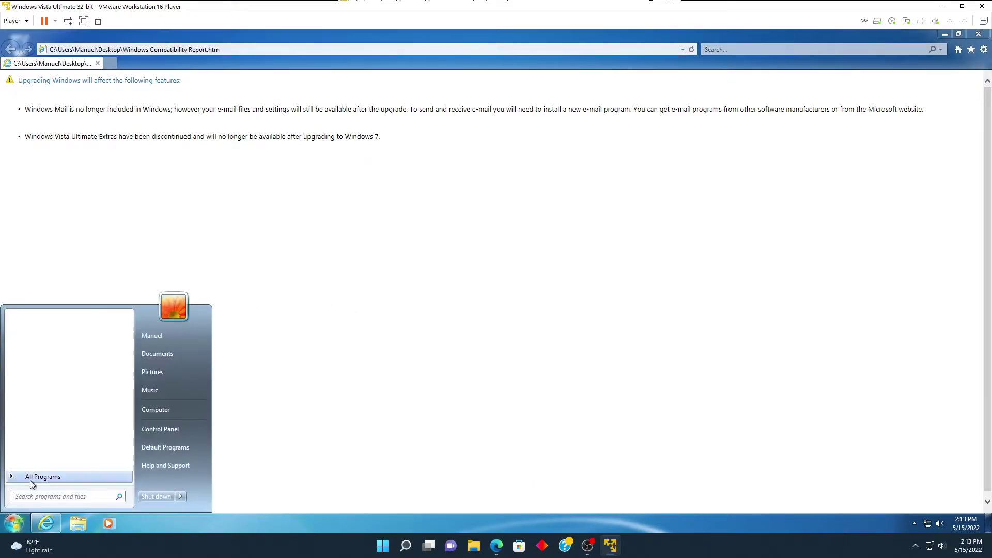
left_click(448, 298)
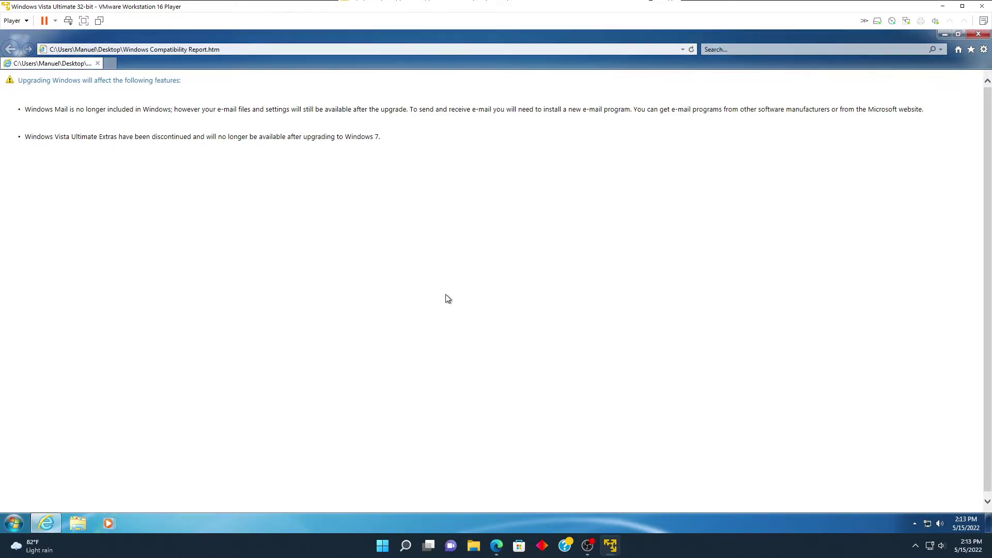
left_click(977, 35)
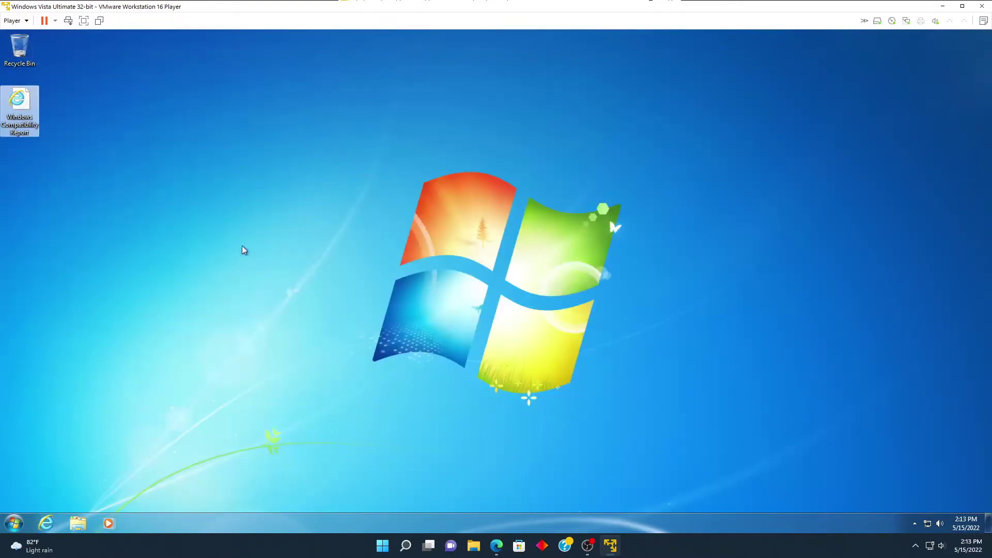
Step: Complete the Windows Media Player initial setup, enlarge its window, look through the music library, and close the player
left_click(110, 523)
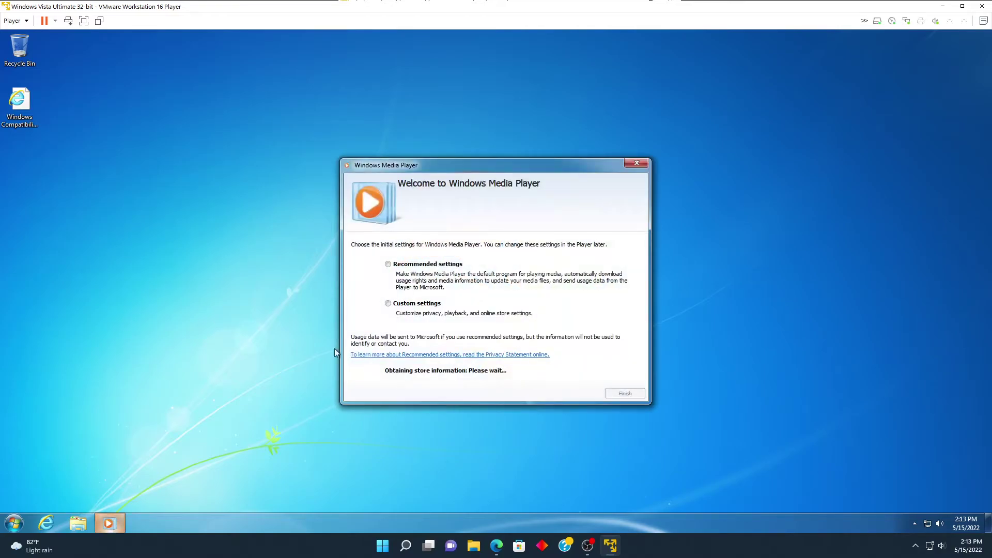
left_click(624, 393)
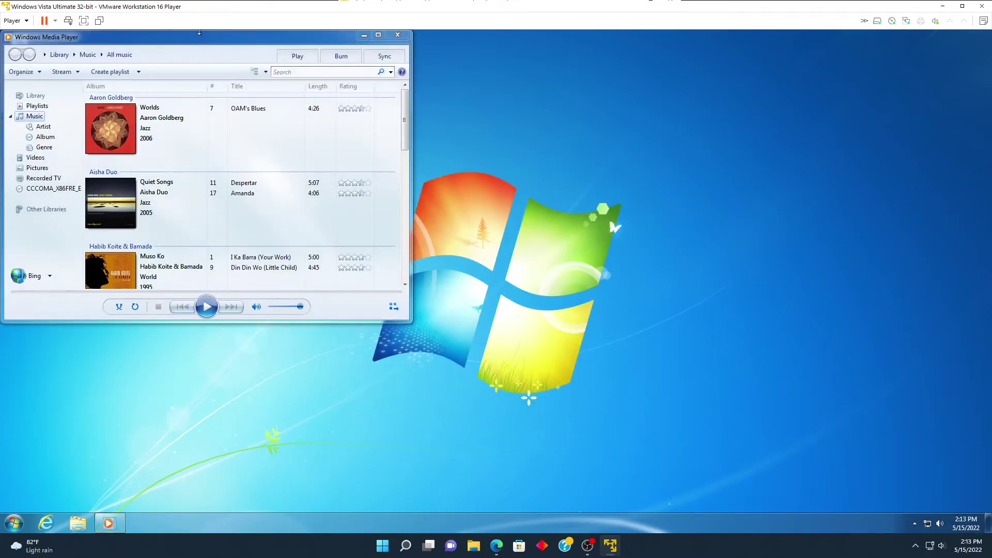
left_click_drag(554, 388, 776, 460)
scroll(520, 282, "down", 10)
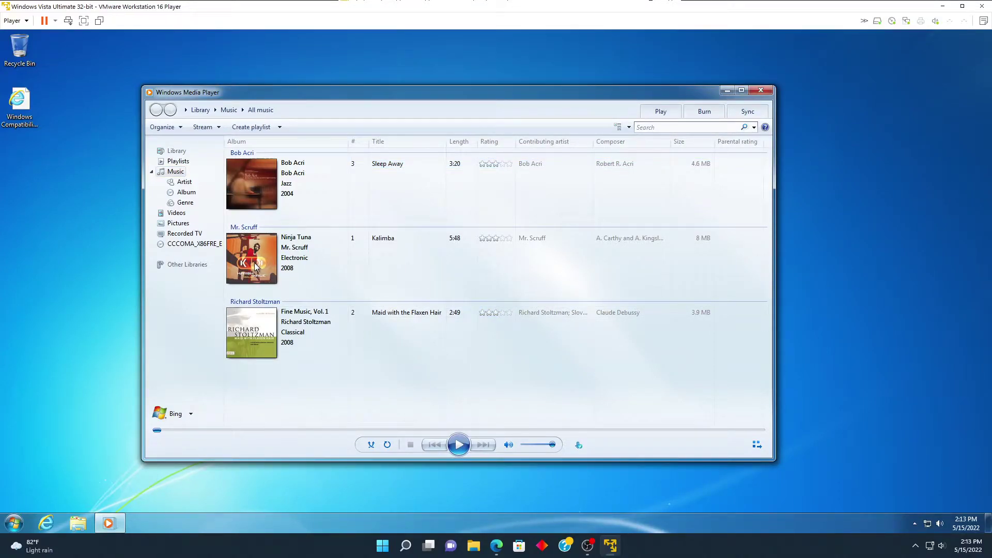
left_click(760, 90)
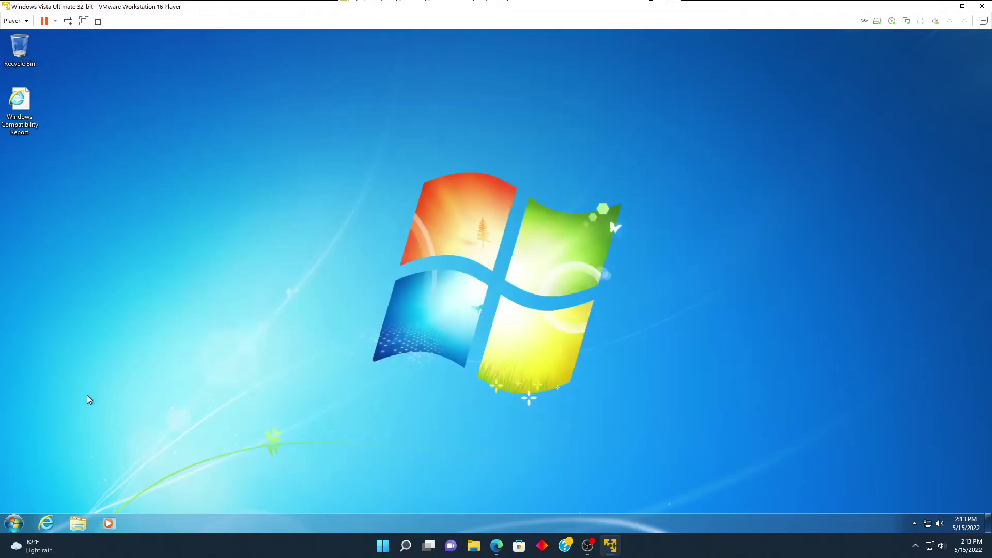
Step: Reopen Windows Media Player, lower the volume, play "Maid with the Flaxen Hair", and minimize the player
left_click(109, 527)
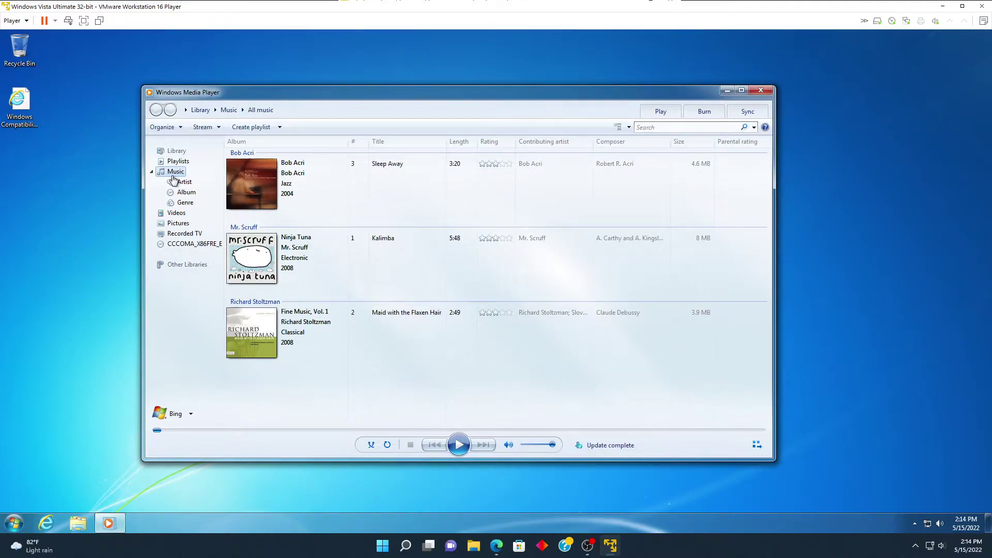
left_click_drag(546, 448, 483, 445)
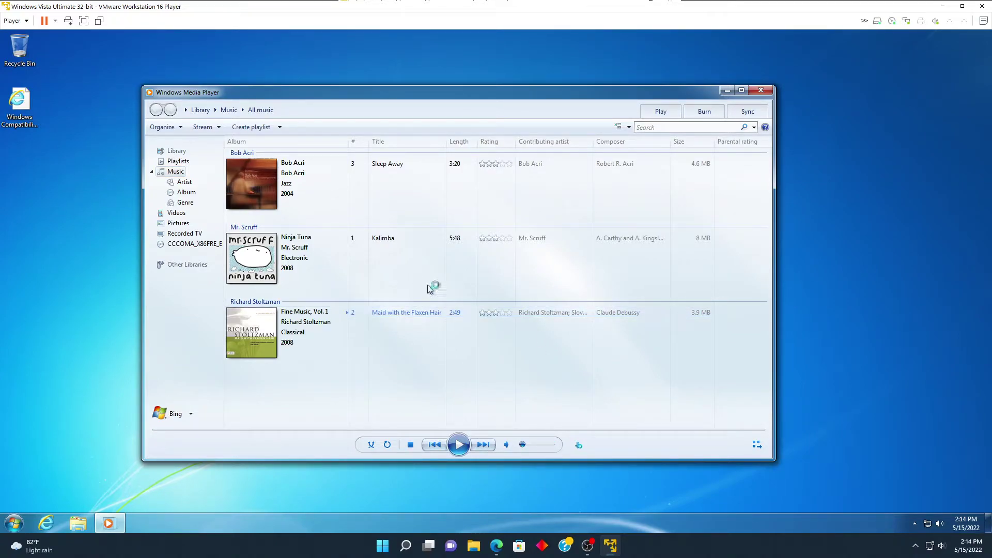
left_click(727, 91)
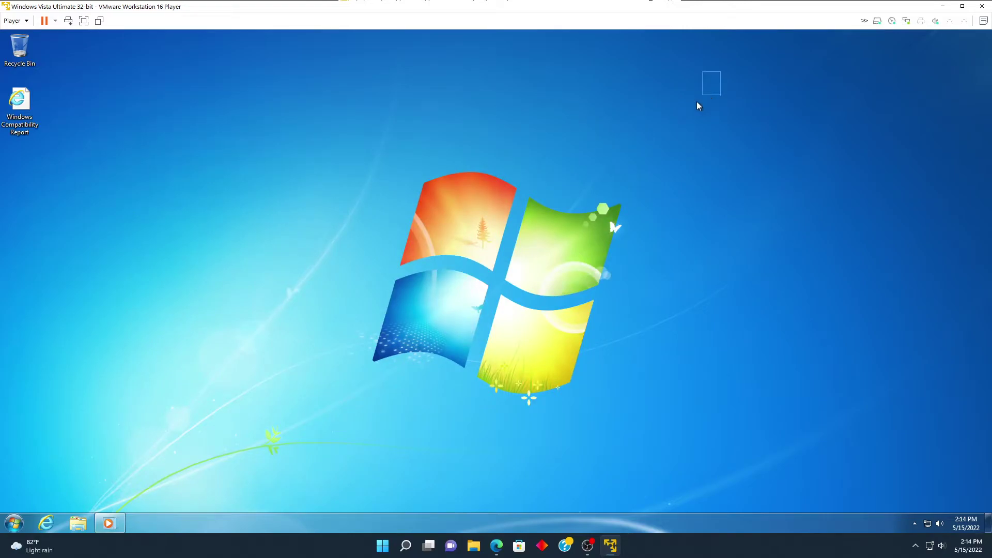
Step: View the Libraries window briefly and close it, then check the playing track in Windows Media Player and minimize the player
left_click(76, 524)
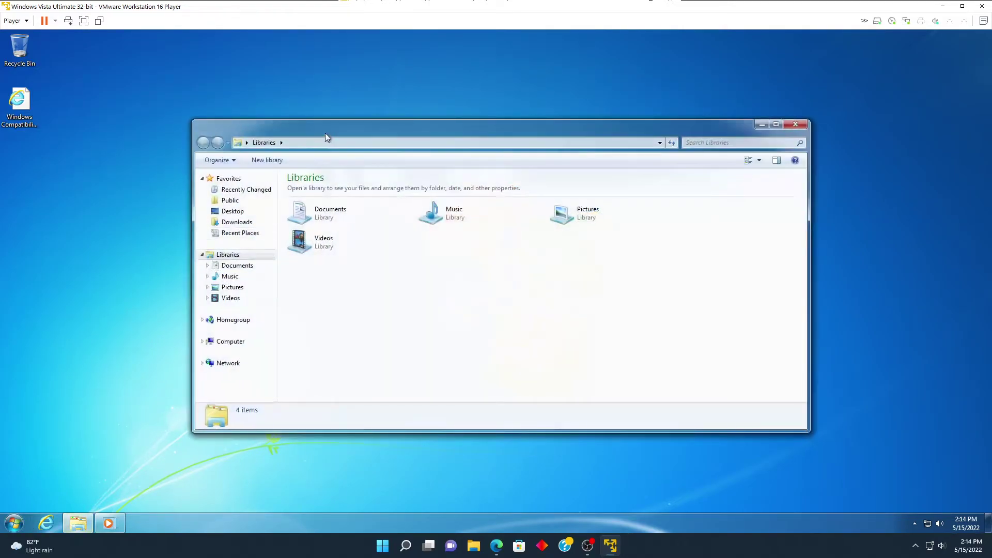
left_click_drag(327, 130, 376, 150)
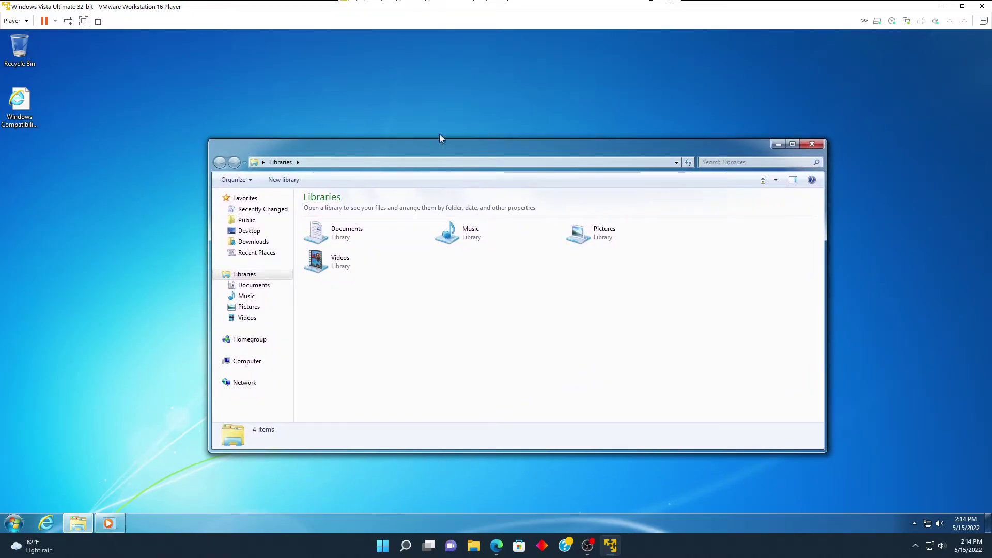
left_click(810, 144)
left_click(106, 526)
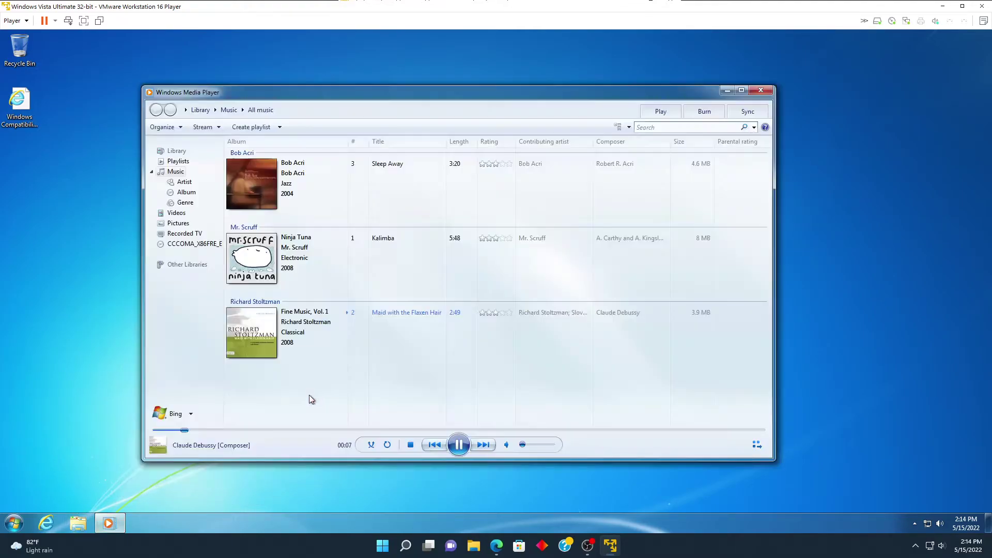
left_click(727, 92)
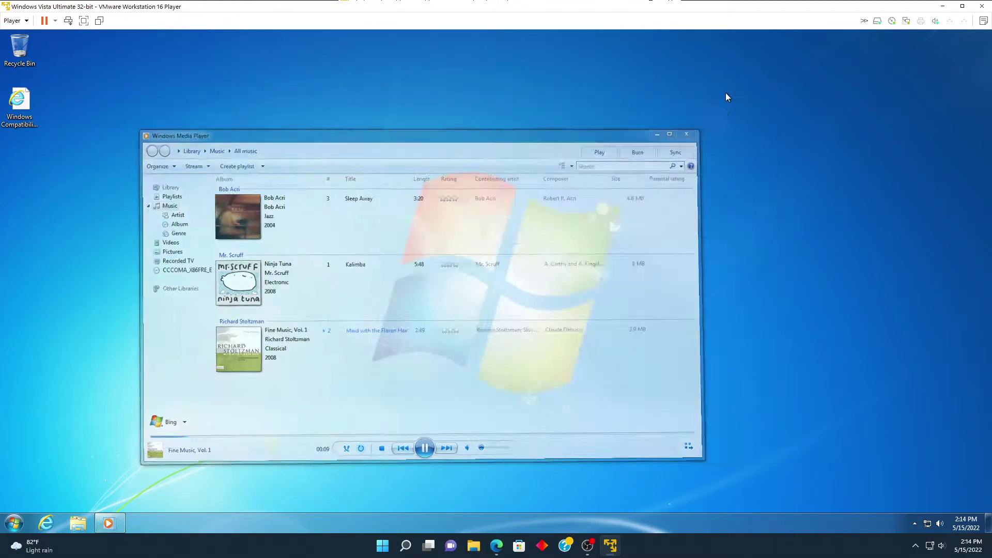
Step: Open Computer in Windows Explorer, view its system properties, and close the System window
left_click(75, 519)
left_click(248, 360)
left_click_drag(353, 150, 328, 119)
right_click(330, 273)
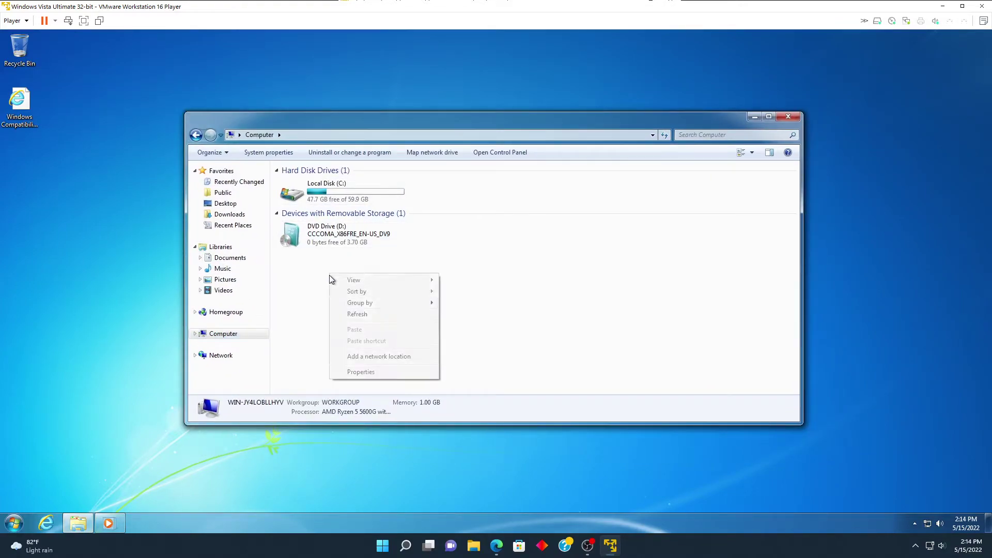
left_click(357, 370)
left_click(784, 140)
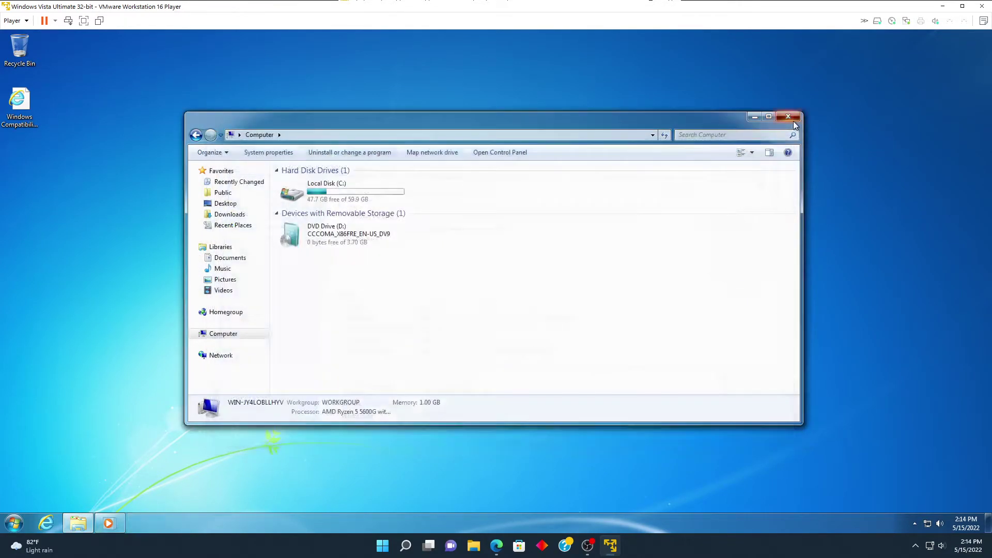
Step: Close the Computer window, open the desktop's personalization settings, reduce the window colour intensity to its minimum, and save the change
left_click(789, 117)
right_click(656, 161)
left_click(689, 271)
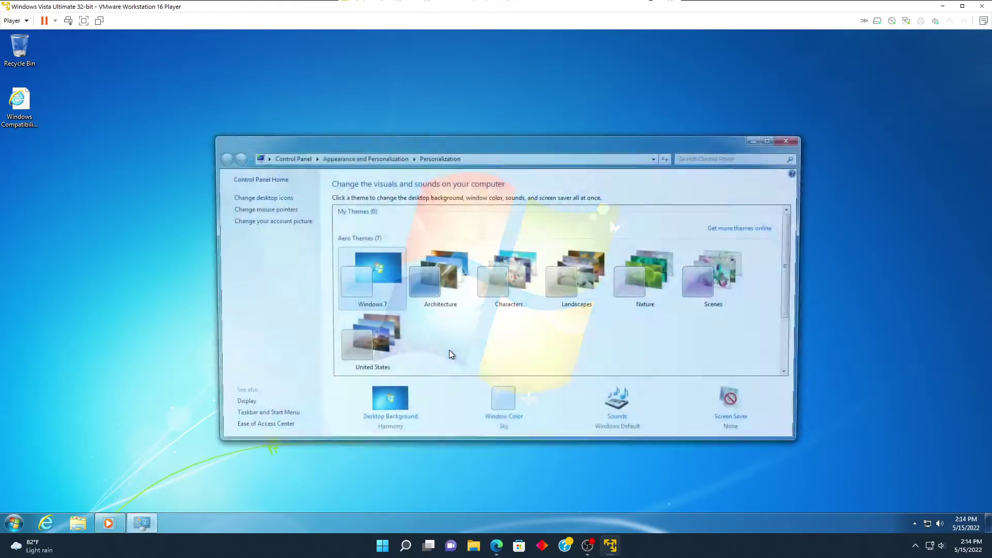
left_click(499, 421)
left_click_drag(462, 326, 379, 325)
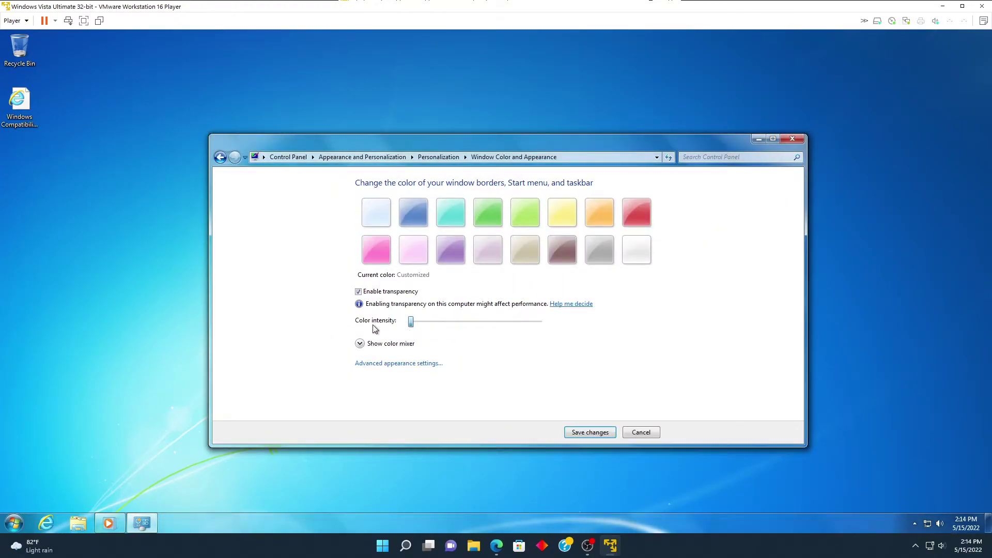
left_click(584, 429)
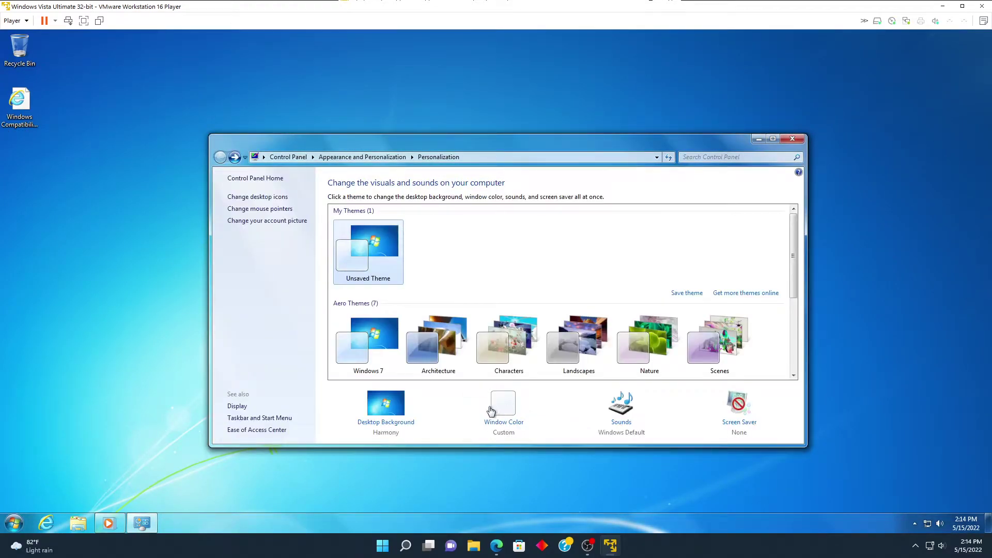
Step: Try different picture positions for the desktop background, including Stretch, return to Fill, and leave the background settings without saving
left_click(377, 418)
left_click(311, 455)
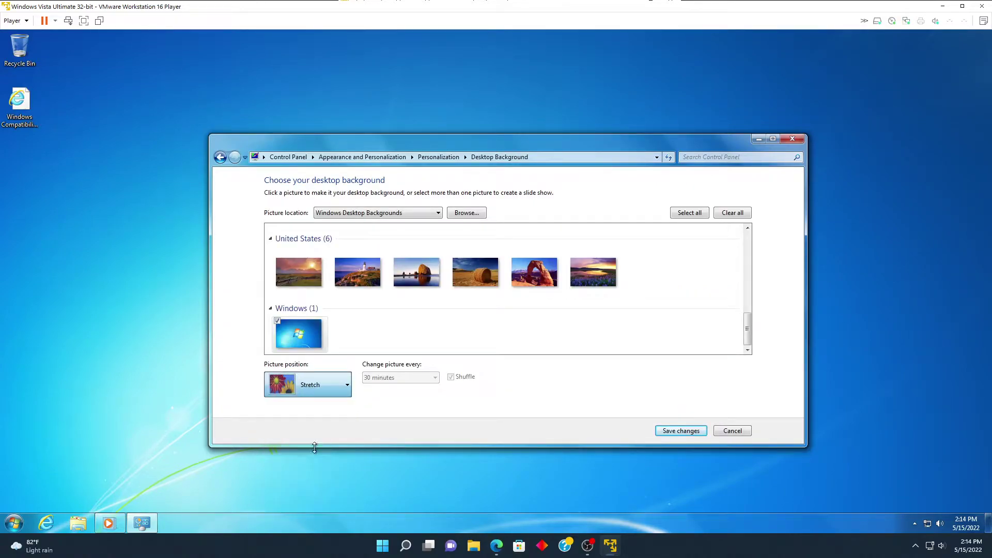
left_click_drag(441, 138, 399, 104)
left_click(266, 355)
left_click(257, 402)
left_click(265, 356)
left_click(257, 380)
left_click(266, 352)
left_click(264, 375)
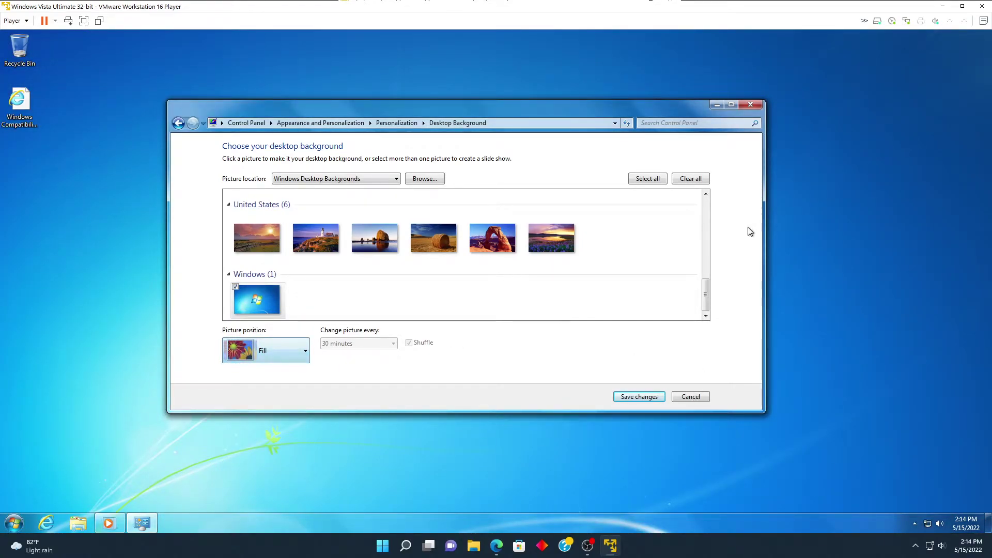
left_click(678, 399)
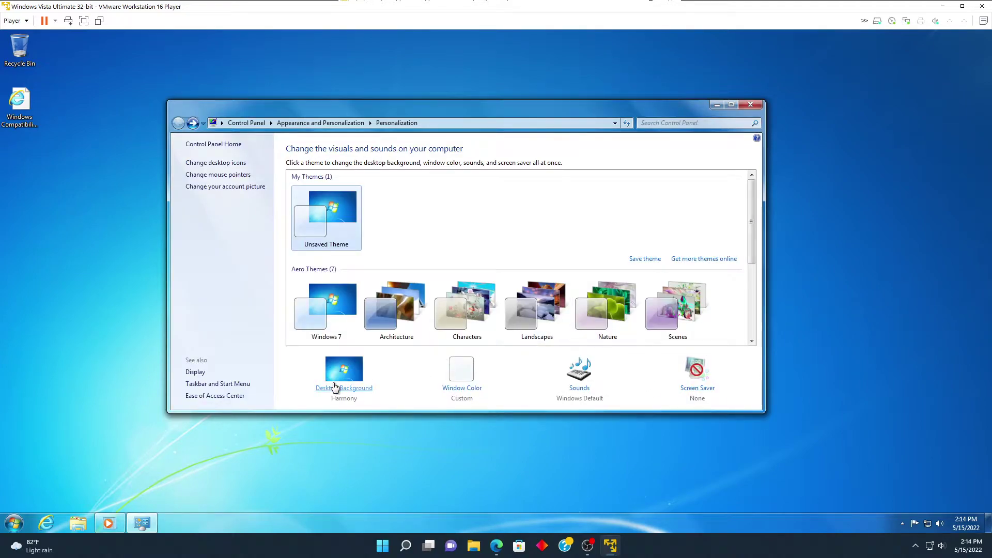
Step: Reopen the desktop background settings and preview United States and Architecture wallpapers, including the coastal rock and the white building
left_click(345, 385)
left_click(382, 244)
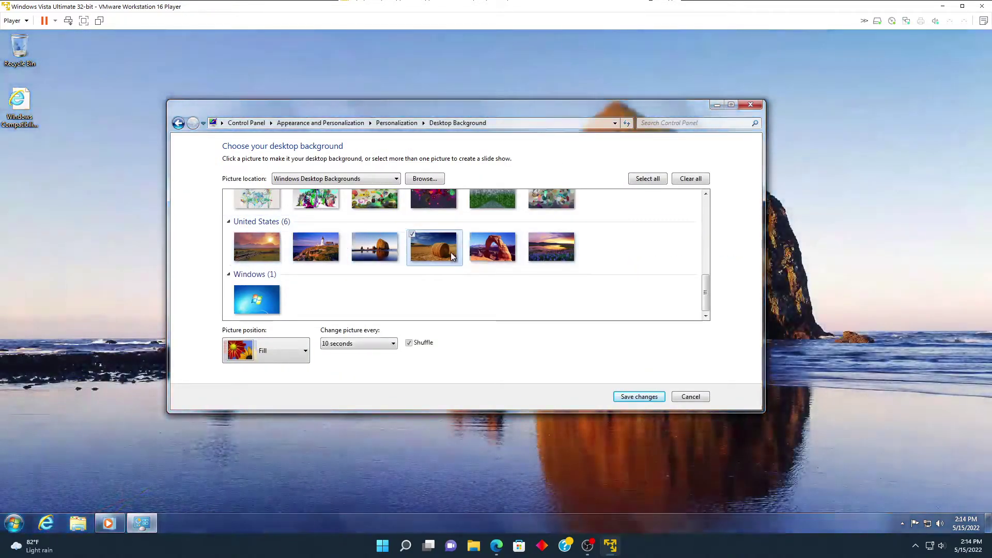
left_click(447, 249)
scroll(467, 252, "up", 10)
left_click(386, 244)
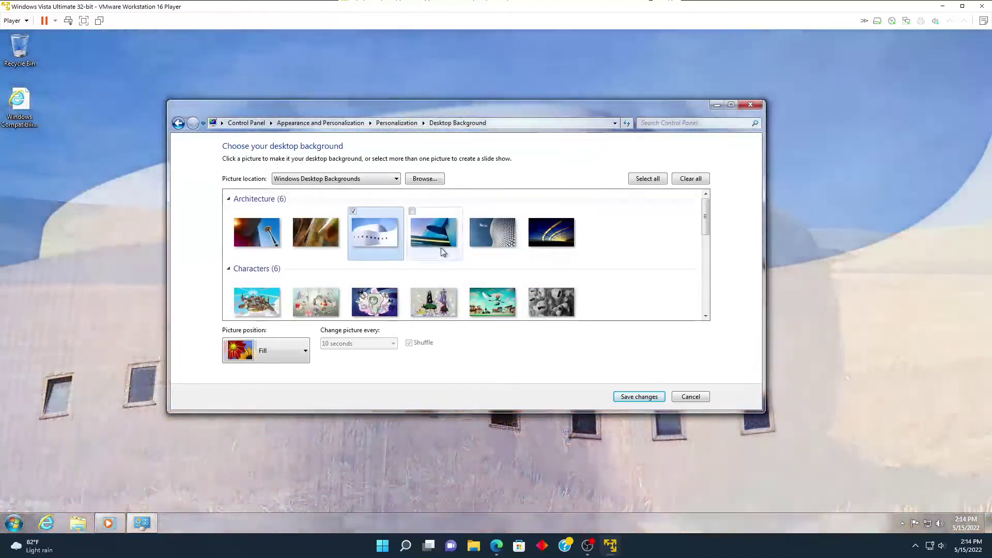
left_click(440, 247)
left_click(482, 238)
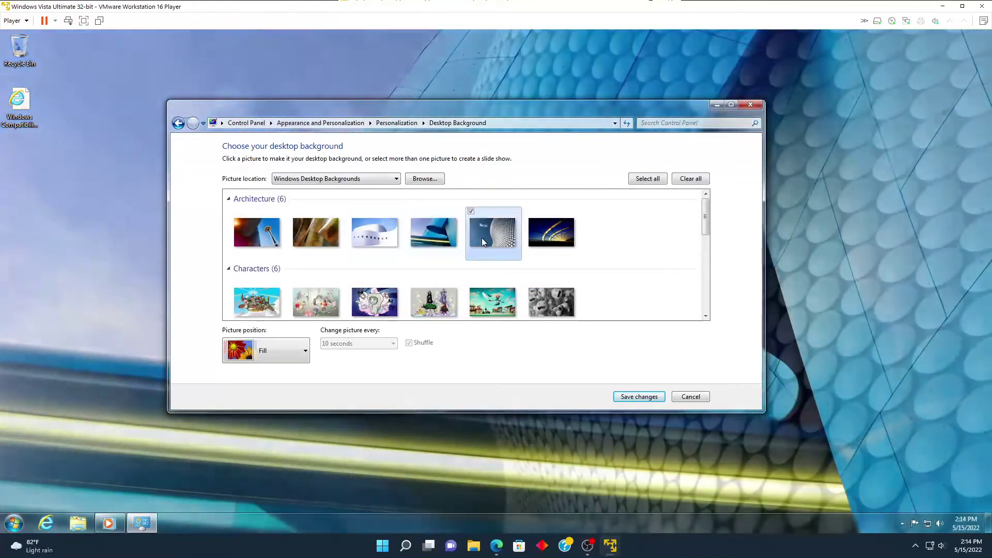
Step: Preview the desert arch and purple flower sunset wallpapers, plus the blue building from Architecture
scroll(482, 237, "down", 10)
left_click(482, 238)
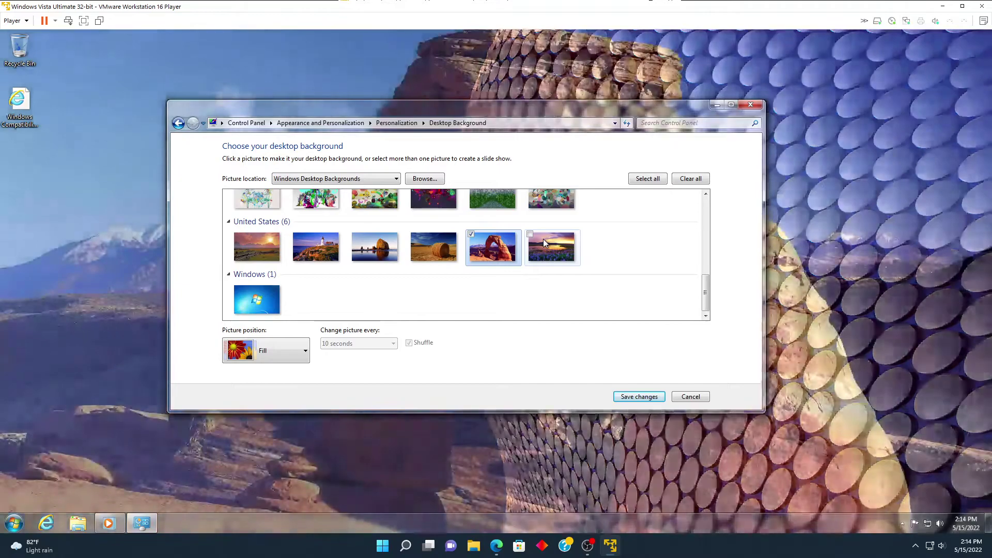
left_click(544, 239)
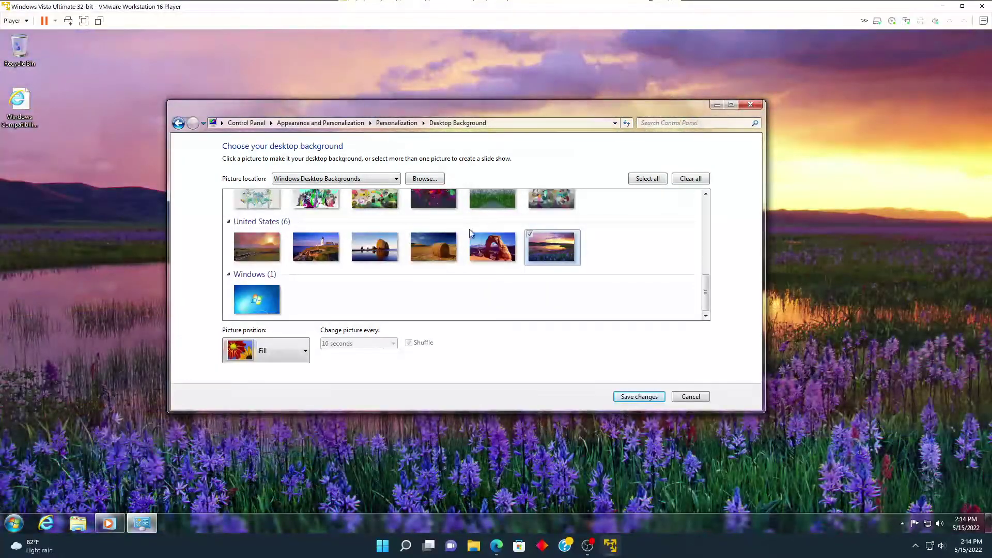
scroll(472, 229, "up", 10)
left_click(438, 240)
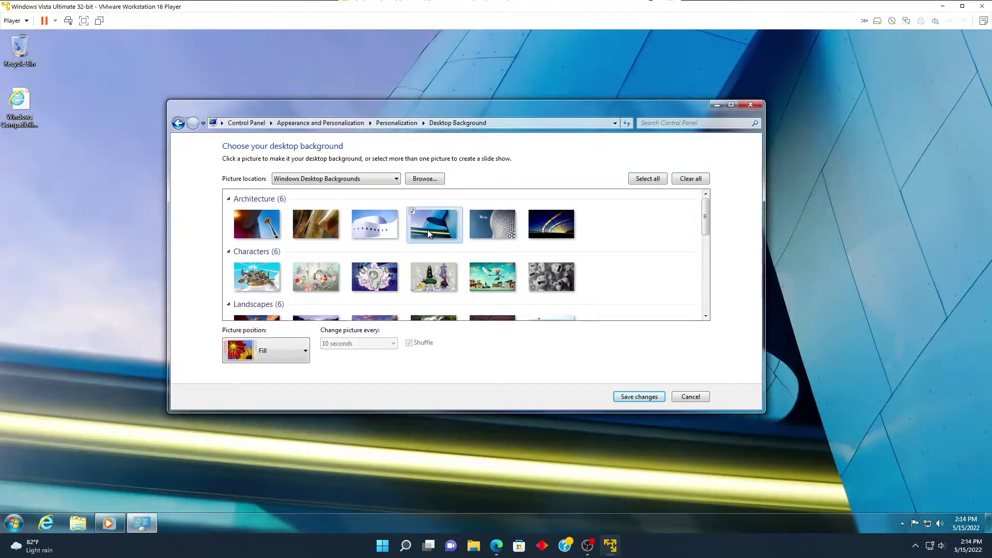
Step: Preview the United States wallpapers showing the lighthouse, the coastal rock and the hay bale
scroll(419, 237, "down", 10)
left_click(300, 247)
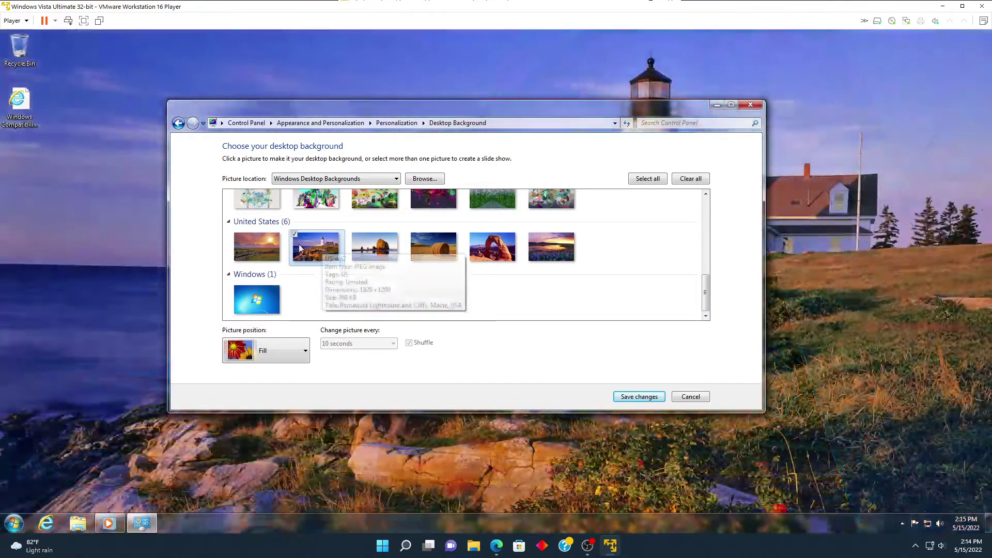
left_click(274, 248)
left_click(375, 256)
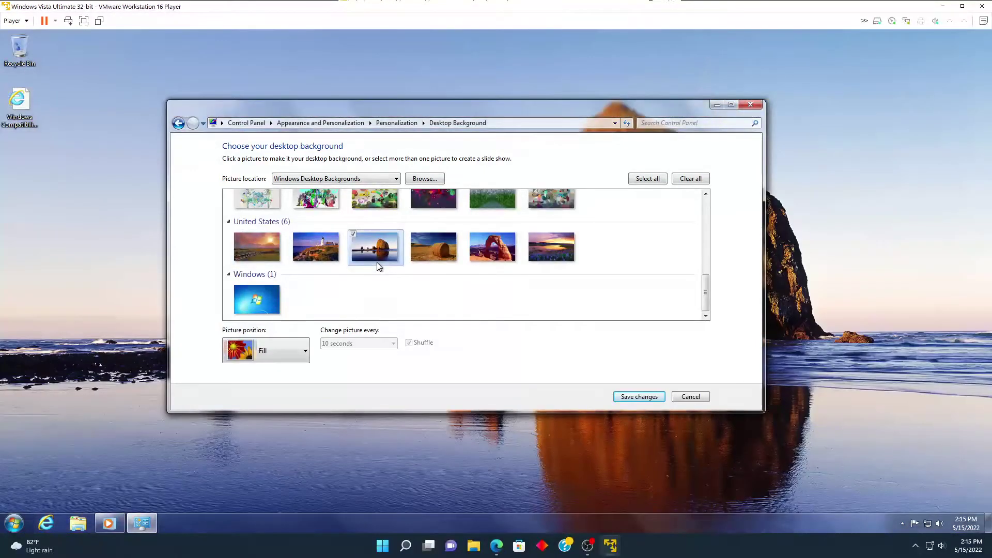
left_click(437, 248)
scroll(439, 248, "up", 3)
scroll(491, 248, "down", 3)
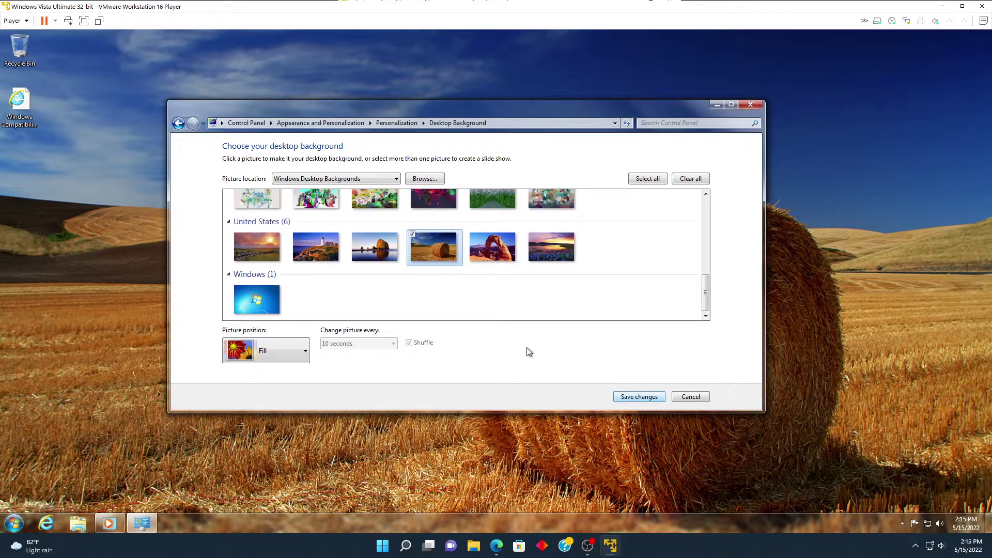
Step: Switch the picture location to Pictures Library and back to Windows Desktop Backgrounds, and preview the purple flower sunset wallpaper
left_click(345, 180)
left_click(358, 194)
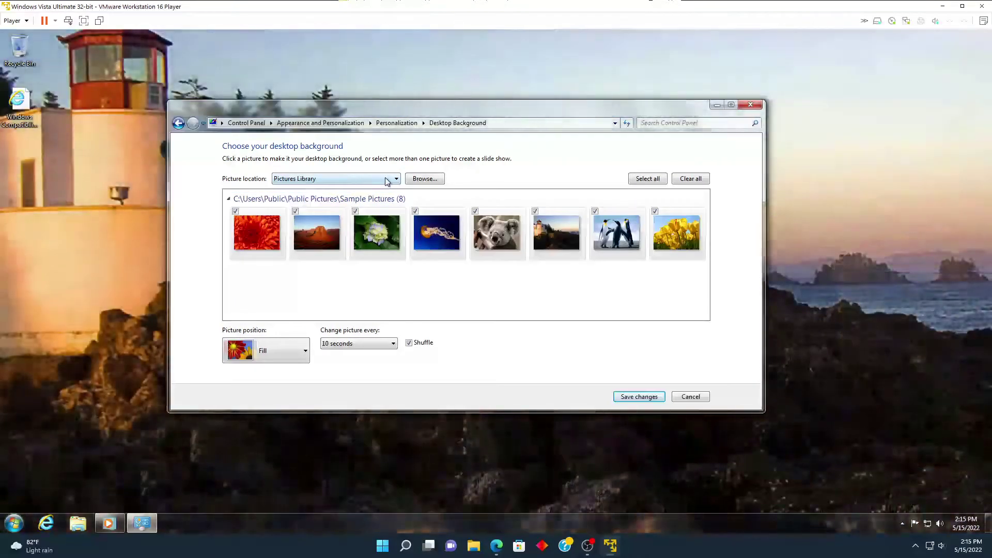
left_click(354, 181)
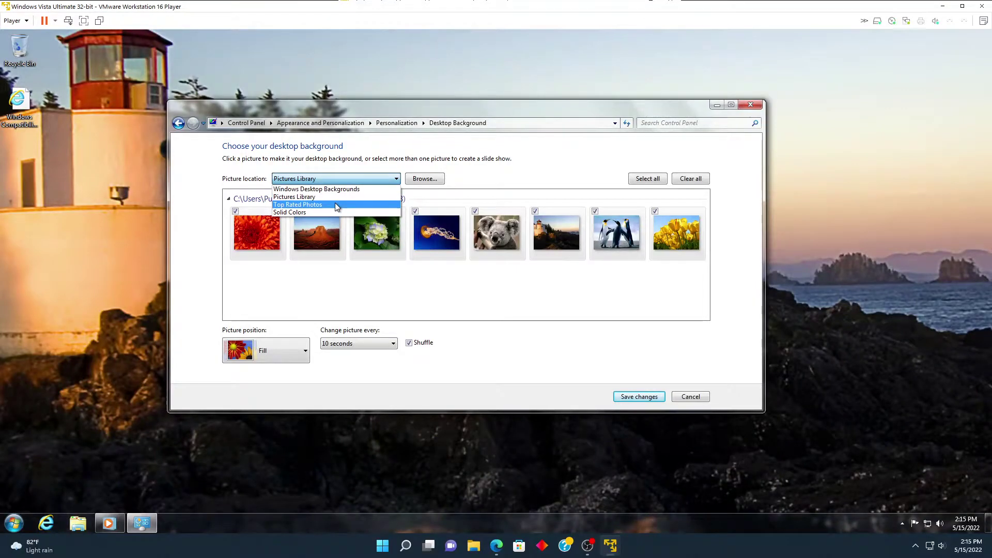
left_click(329, 190)
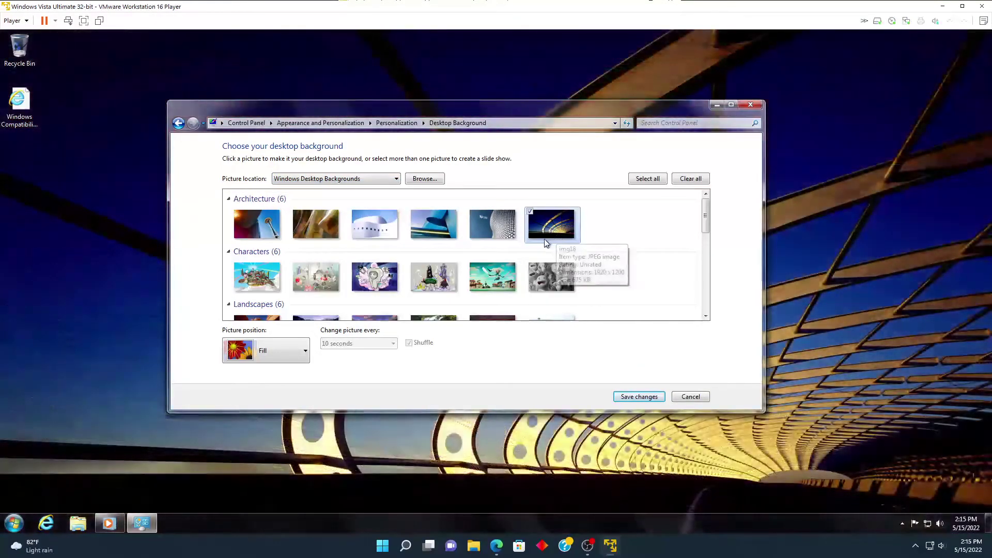
scroll(538, 241, "down", 5)
left_click(553, 251)
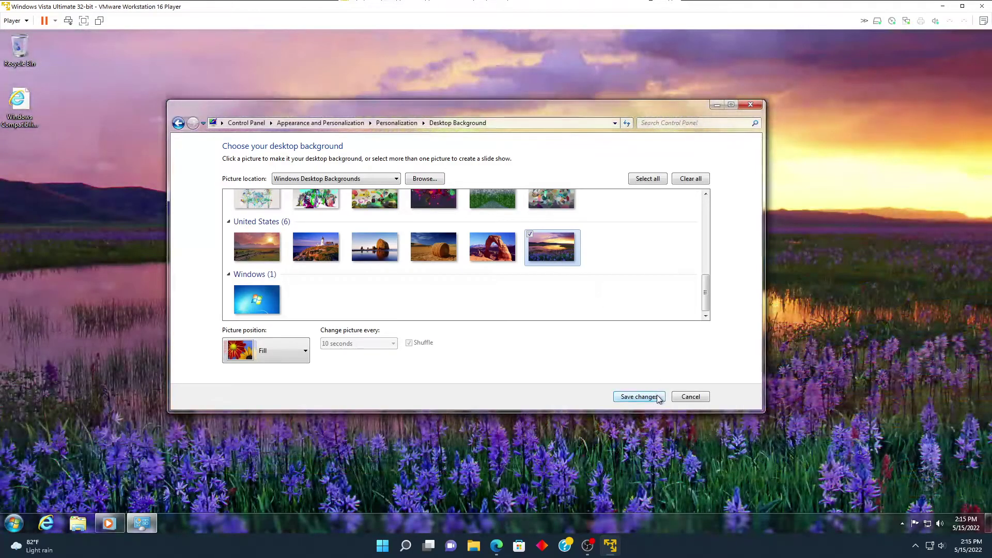
Step: Choose the light green succulent picture from the Nature group as desktop background, save the change, and close Personalization
scroll(351, 246, "up", 5)
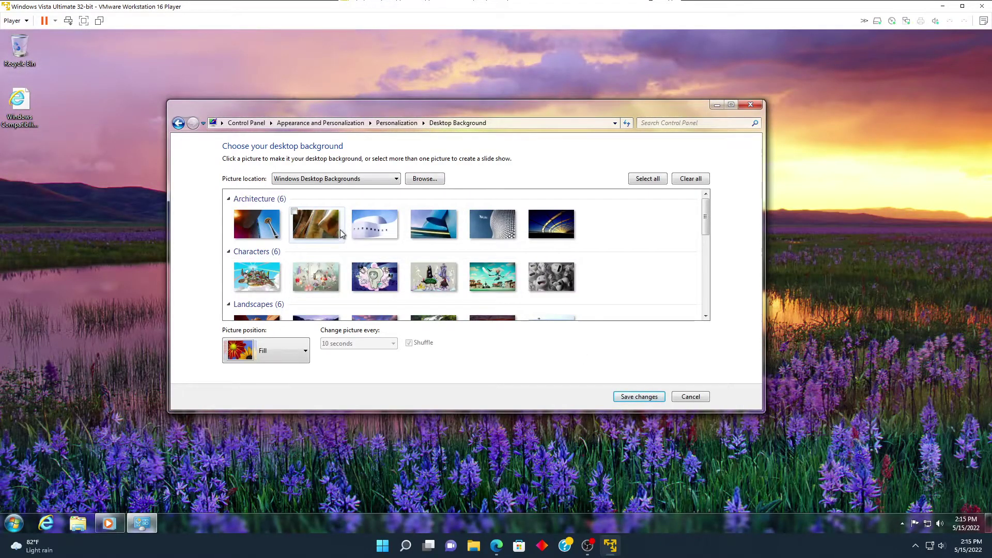
scroll(346, 232, "down", 2)
left_click(373, 299)
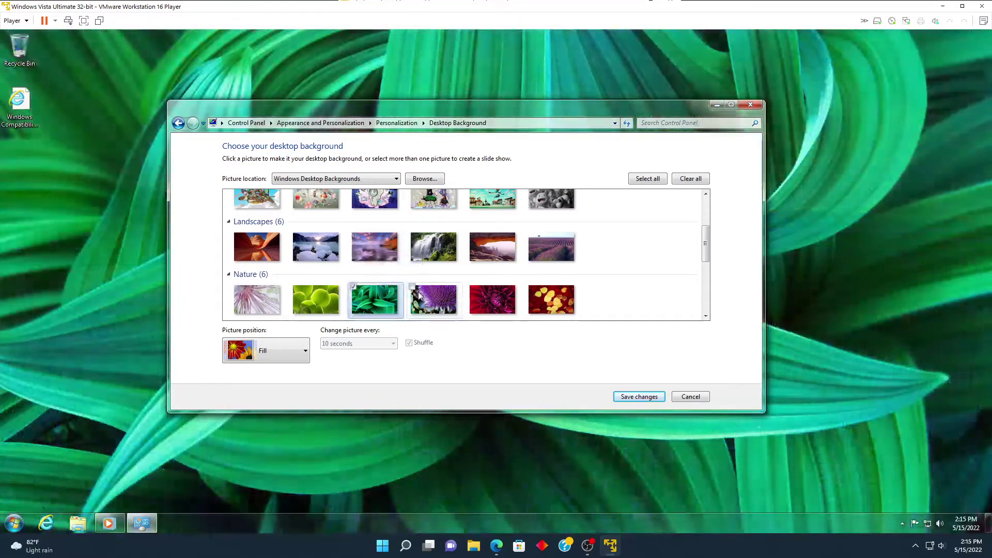
left_click(325, 293)
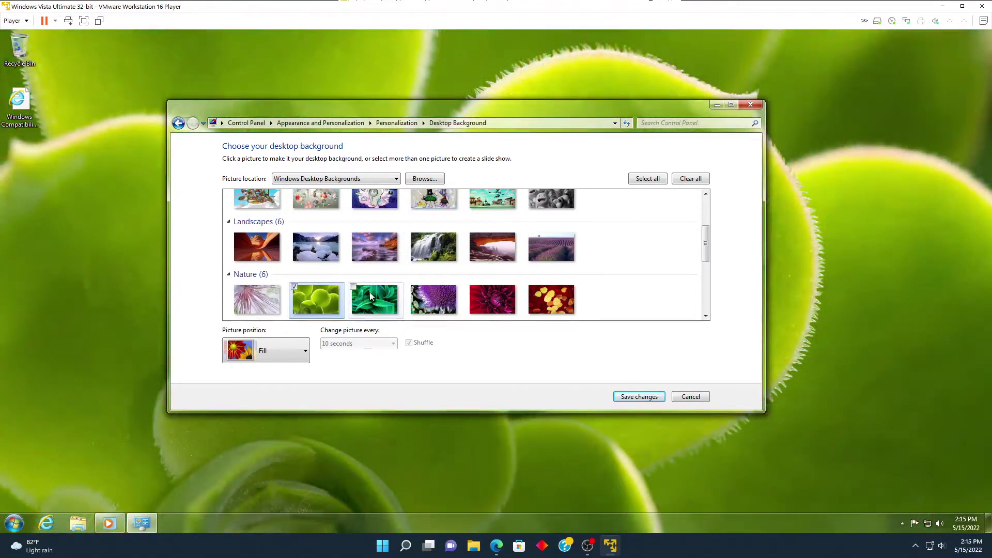
left_click(624, 396)
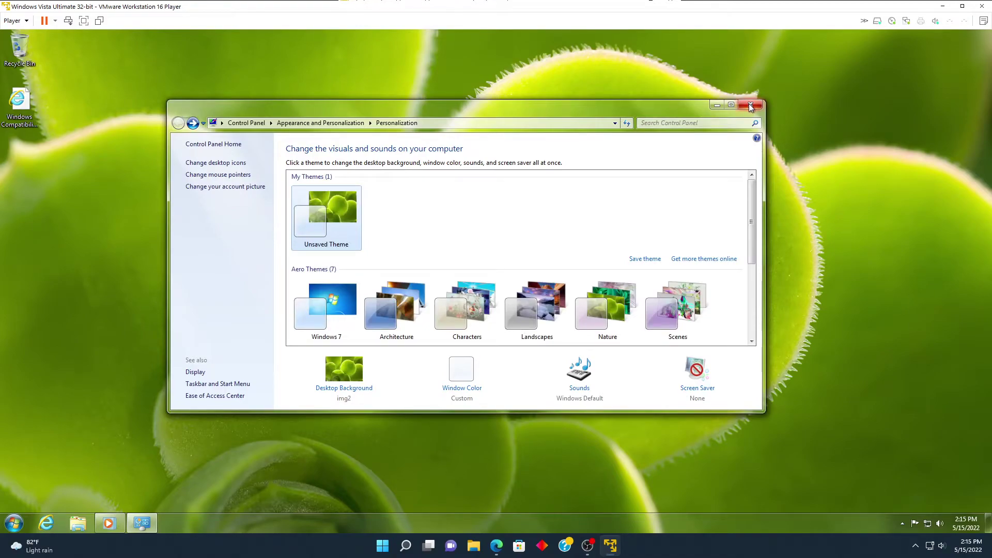
left_click(750, 106)
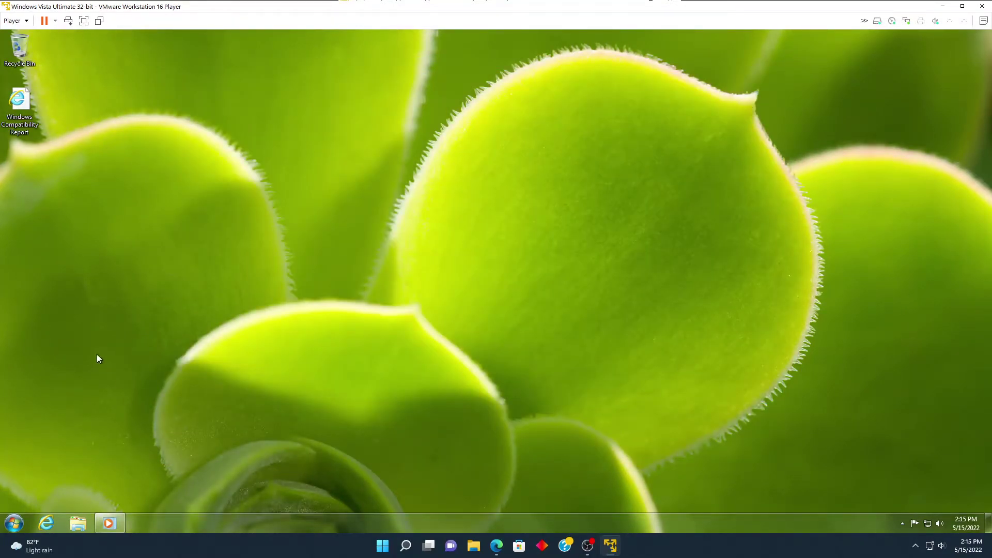
Step: Open the user account settings, view the available account pictures, cancel without changing the picture, and close the window
left_click(14, 524)
left_click(179, 305)
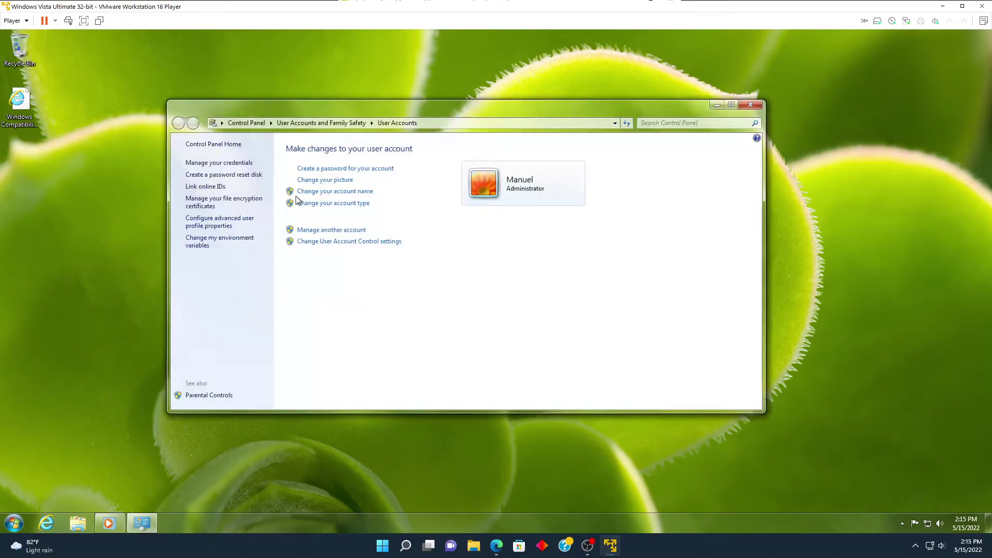
left_click(336, 186)
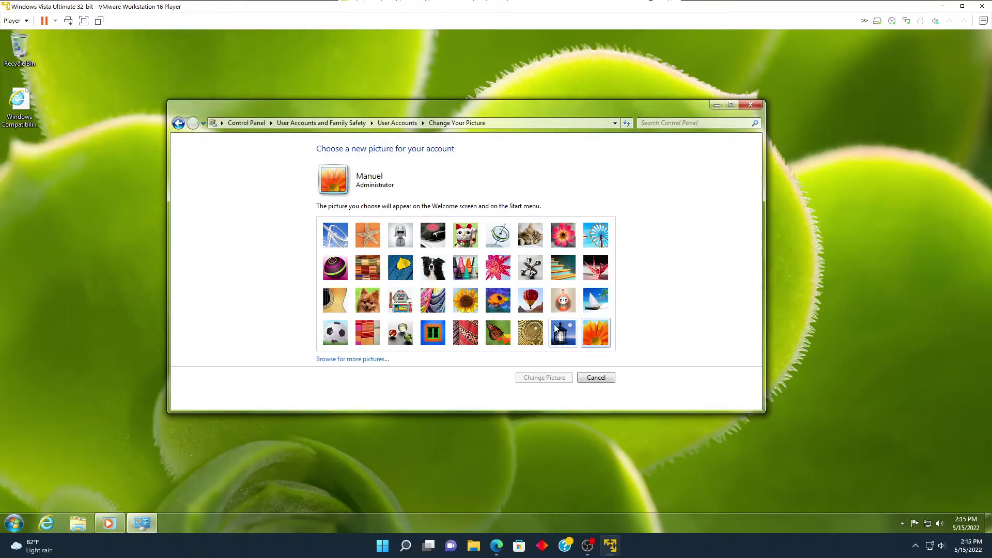
left_click(599, 379)
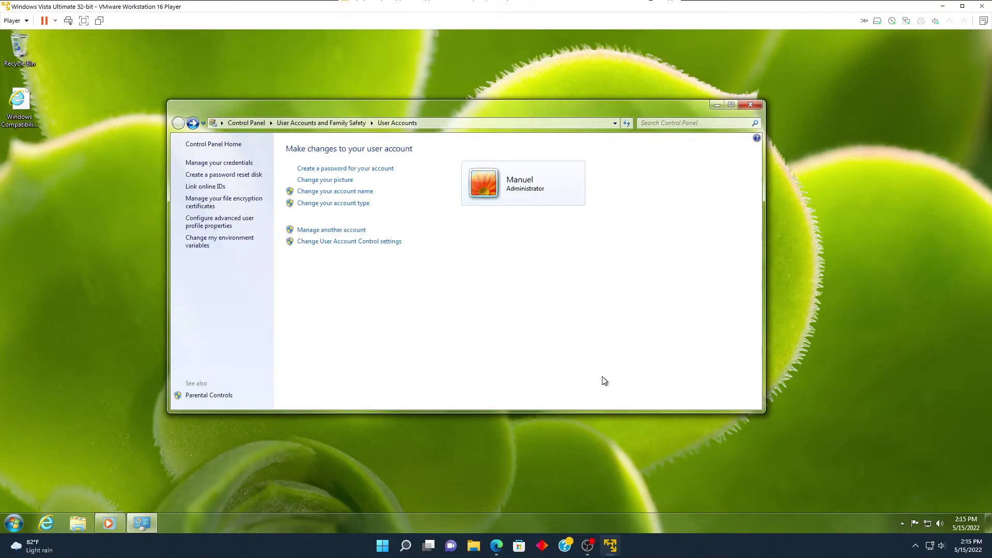
left_click(748, 104)
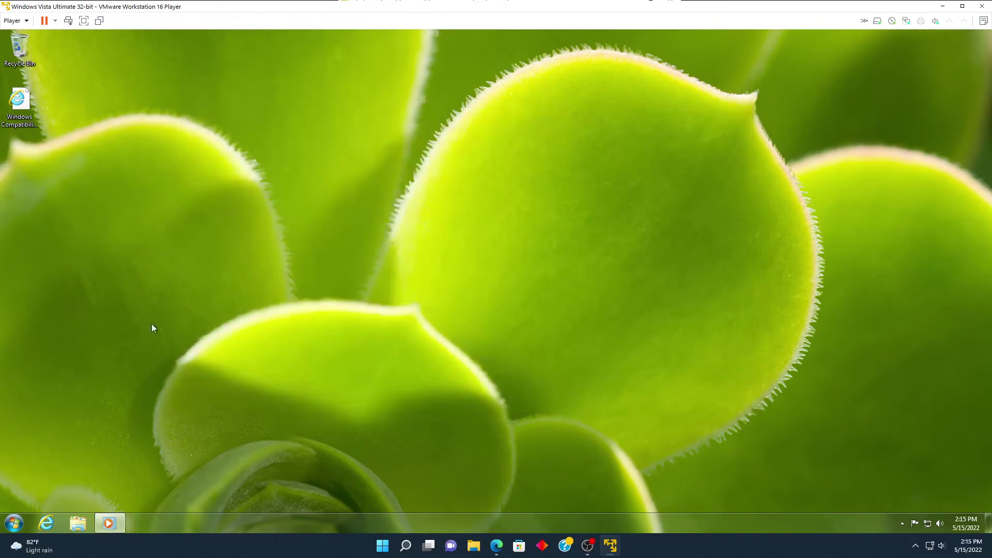
Step: Launch Mozilla Firefox, decline making it the default browser, and reposition its window near the middle of the desktop
left_click(14, 523)
left_click(31, 478)
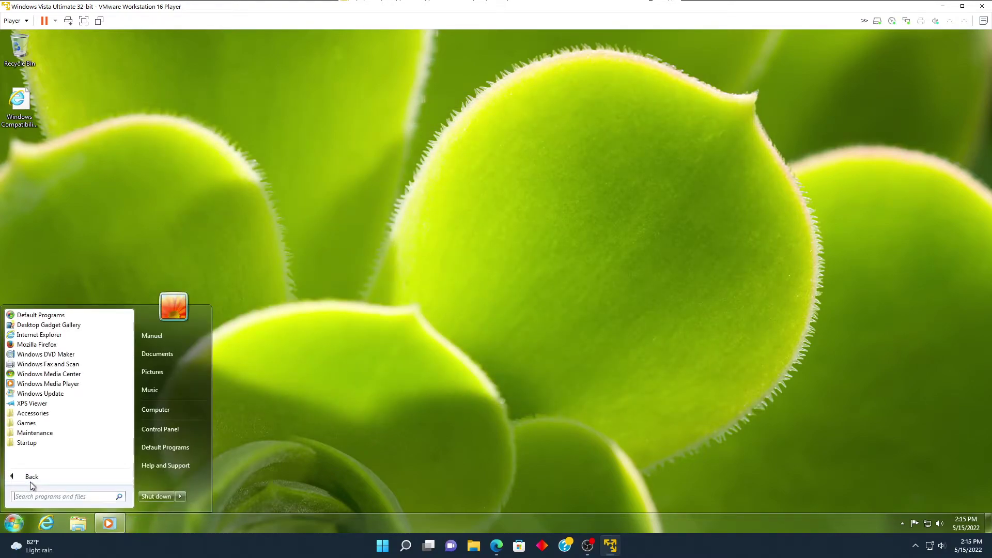
left_click(24, 343)
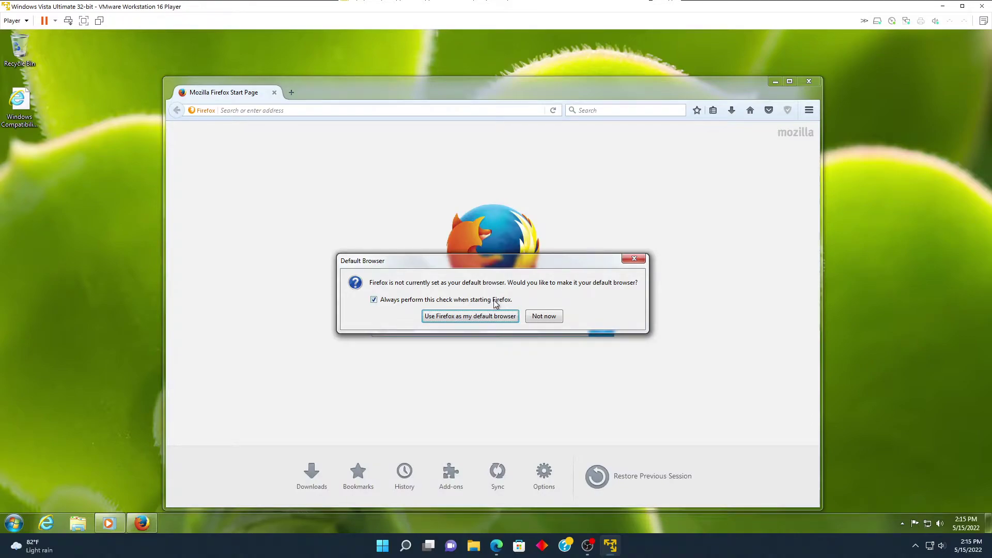
left_click(544, 318)
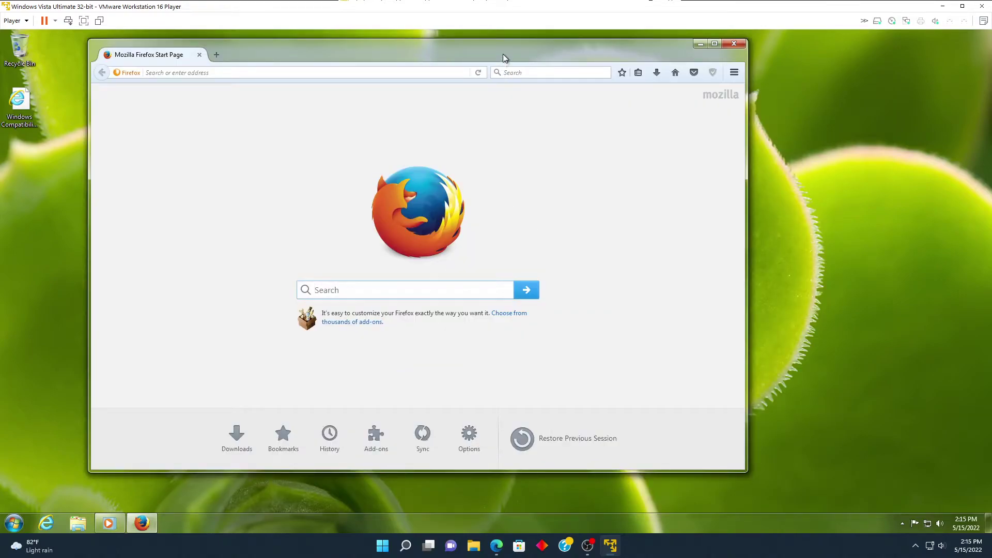
mouse_move(504, 54)
left_mouse_down()
mouse_move(498, 29)
mouse_move(513, 49)
mouse_move(517, 29)
mouse_move(490, 71)
mouse_move(492, 50)
left_mouse_up()
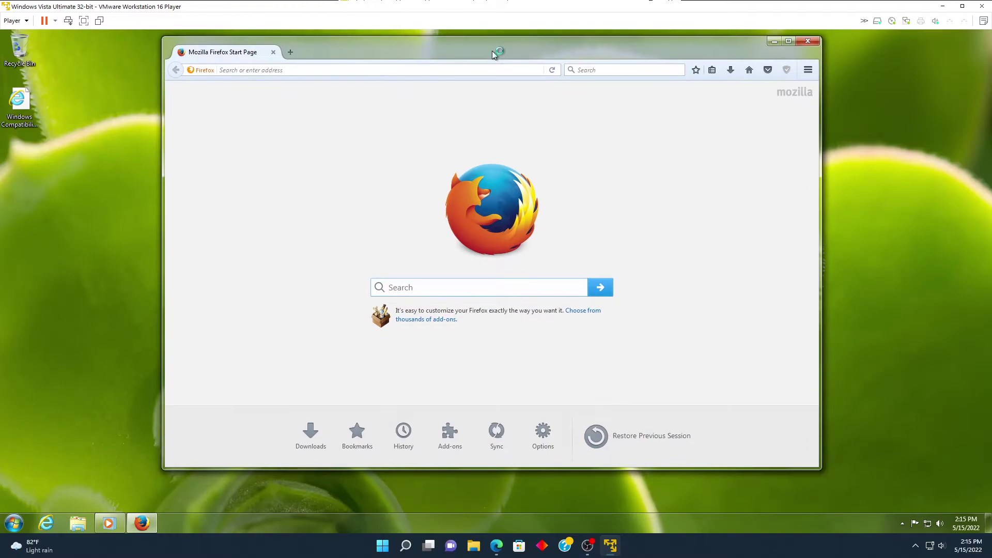
left_click(455, 524)
left_click(635, 279)
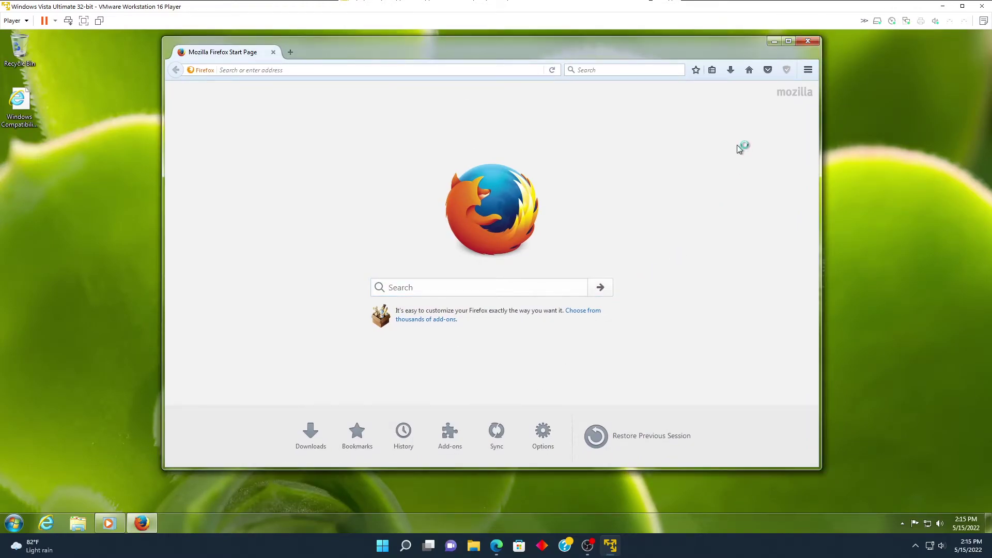
Step: Open the Firefox options and look through the Sync and Advanced settings
left_click(806, 70)
left_click(749, 224)
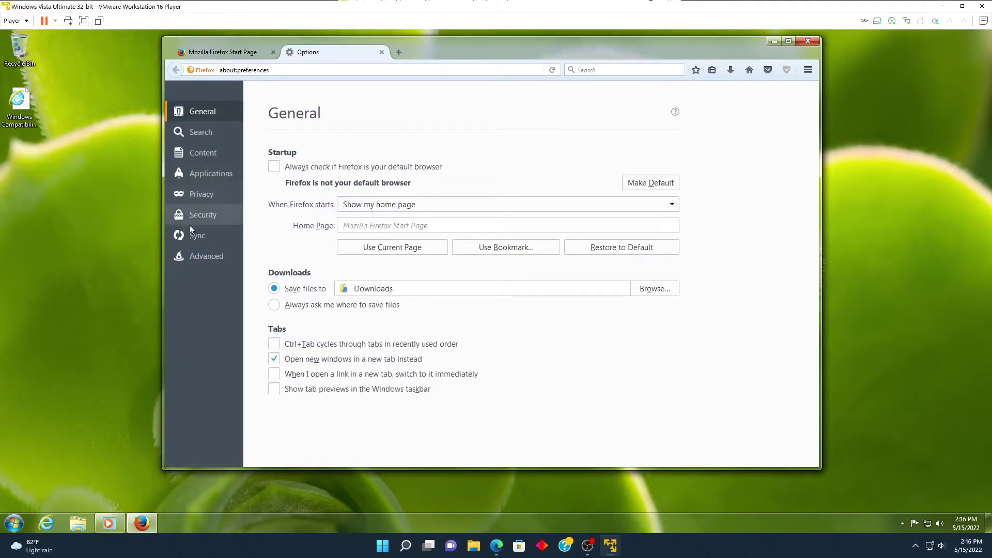
left_click(191, 239)
left_click(191, 252)
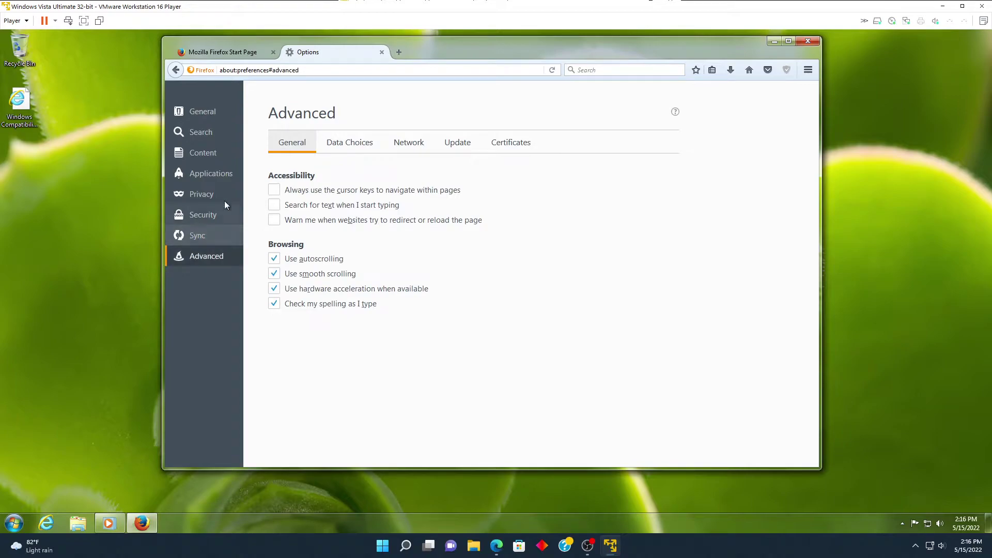
Step: Set Firefox to never check for updates, disable the background update service, and close the browser with its open tabs
left_click(474, 145)
left_click(340, 220)
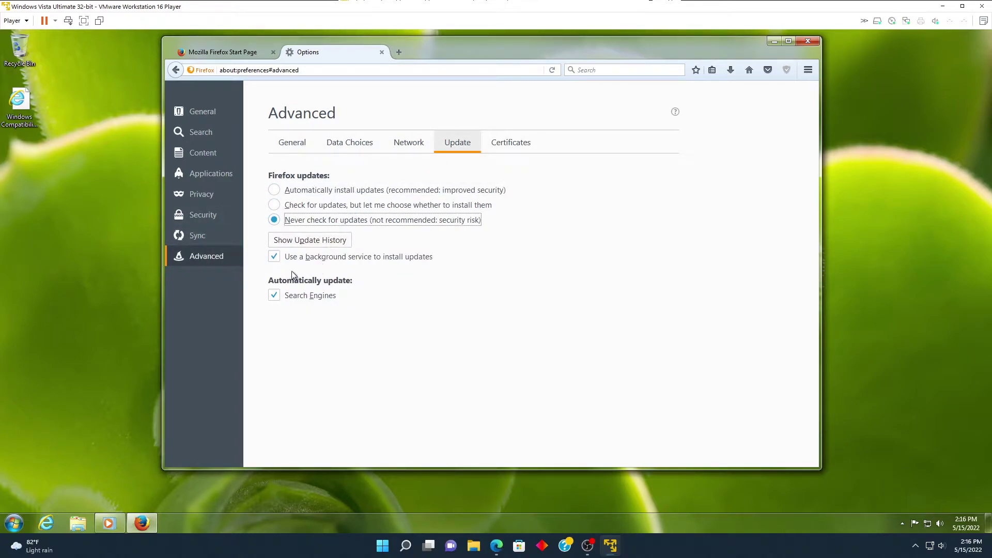
left_click(305, 256)
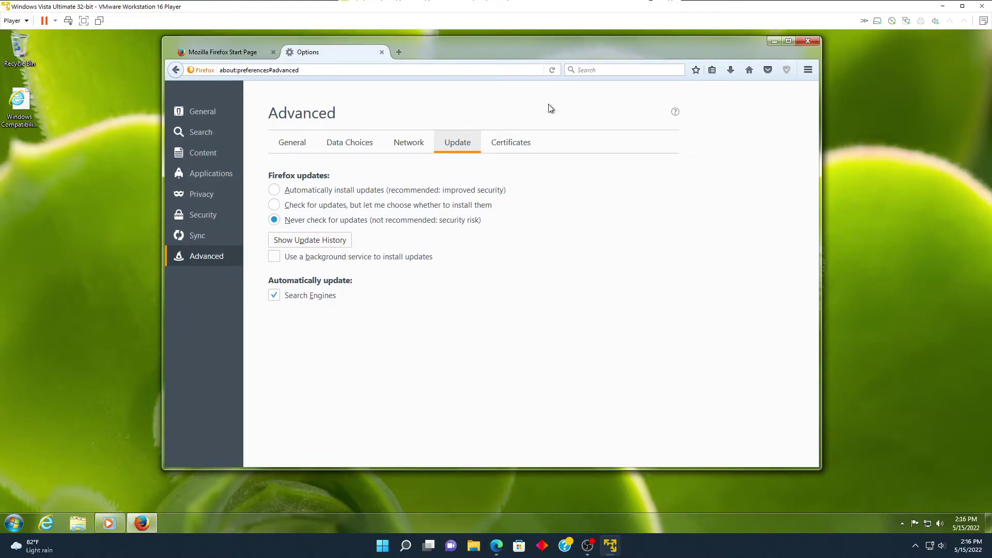
left_click(797, 42)
left_click(461, 275)
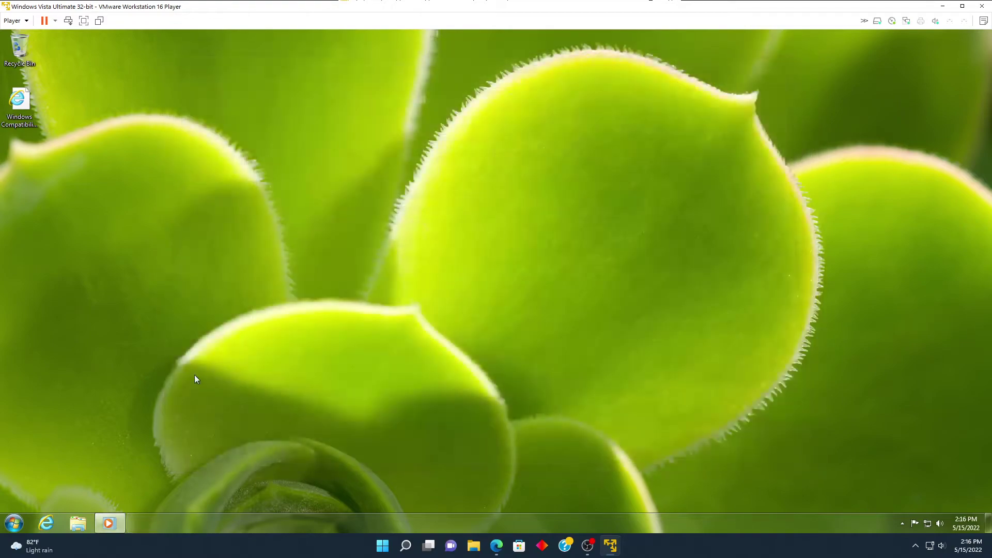
Step: Relaunch Mozilla Firefox from the installed programs
left_click(14, 522)
left_click(23, 473)
left_click(36, 347)
Step: Switch to Microsoft Edge on the host and go back through the previously visited YouTube pages to the YouTube home page
left_click(498, 543)
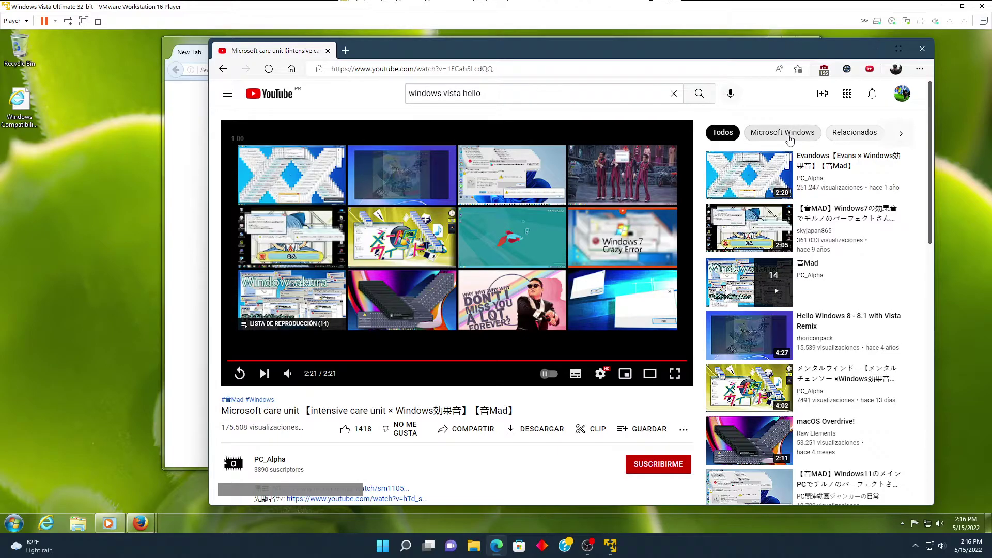
scroll(452, 128, "down", 5)
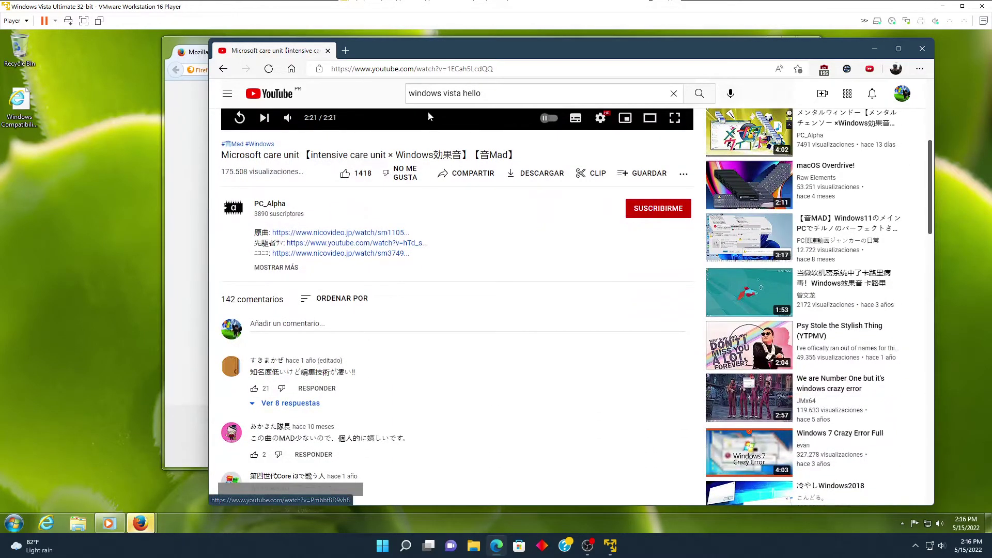
left_click(224, 69)
left_click(224, 69)
left_click(224, 70)
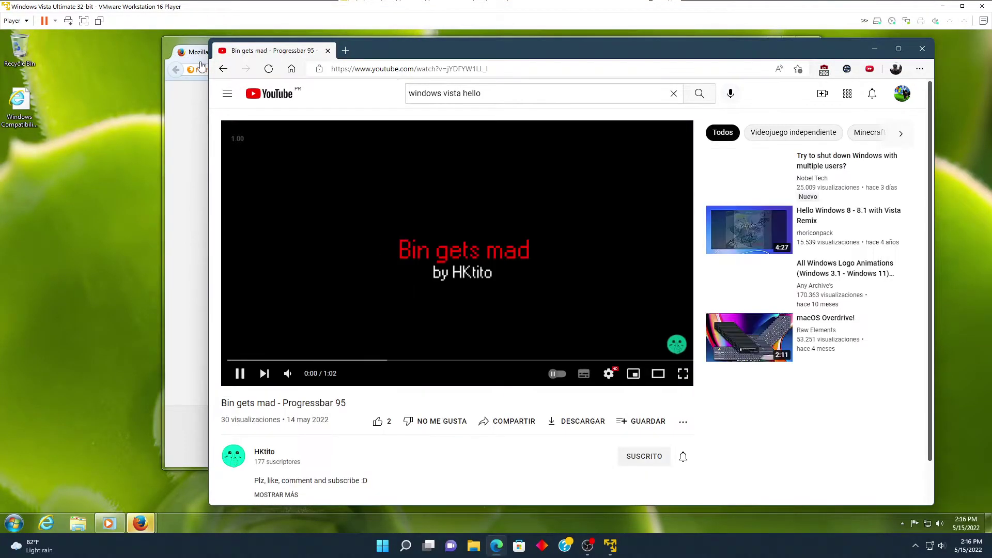
left_click(223, 69)
left_click(224, 69)
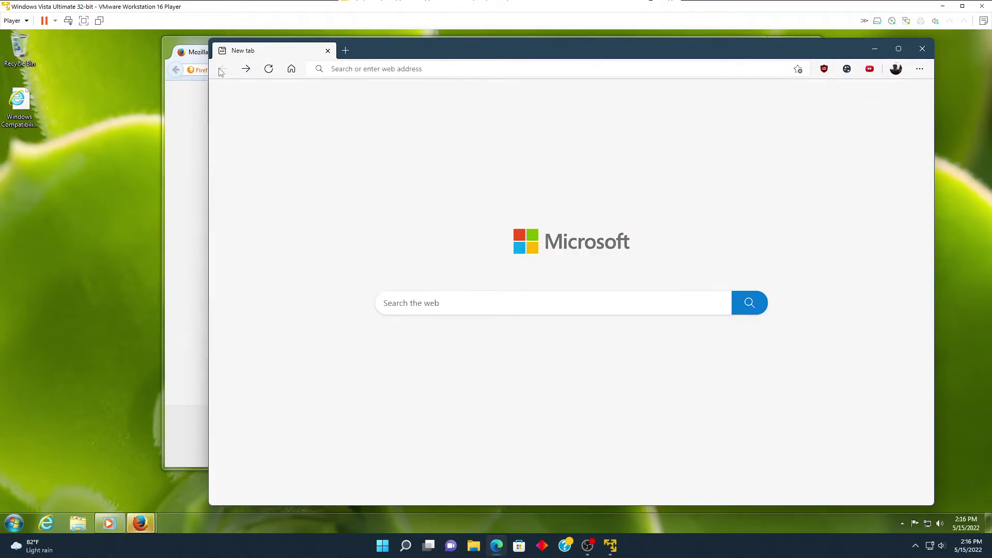
left_click(240, 72)
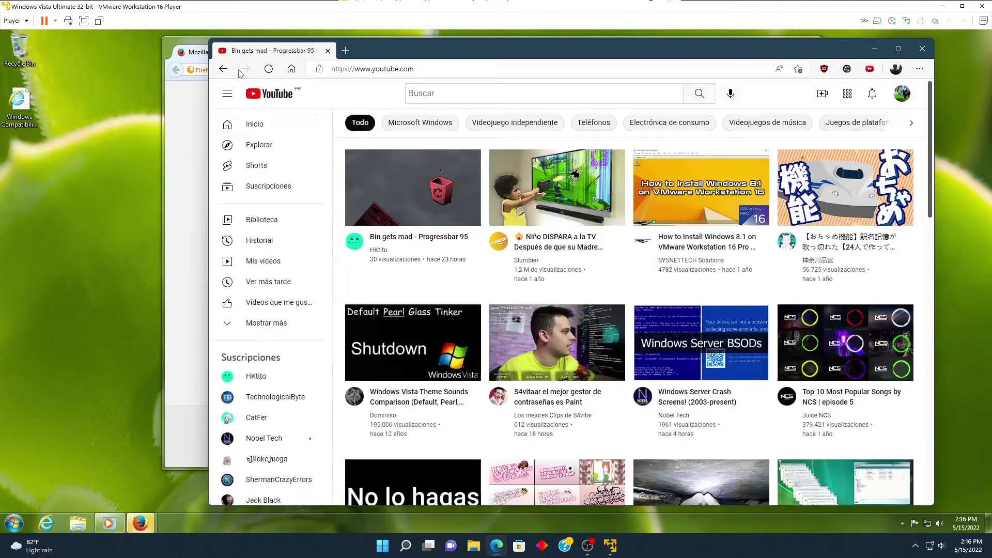
Step: Reopen the "windows vista hello" YouTube search from the Edge browsing history, close the history list, and minimize Edge
left_click(920, 68)
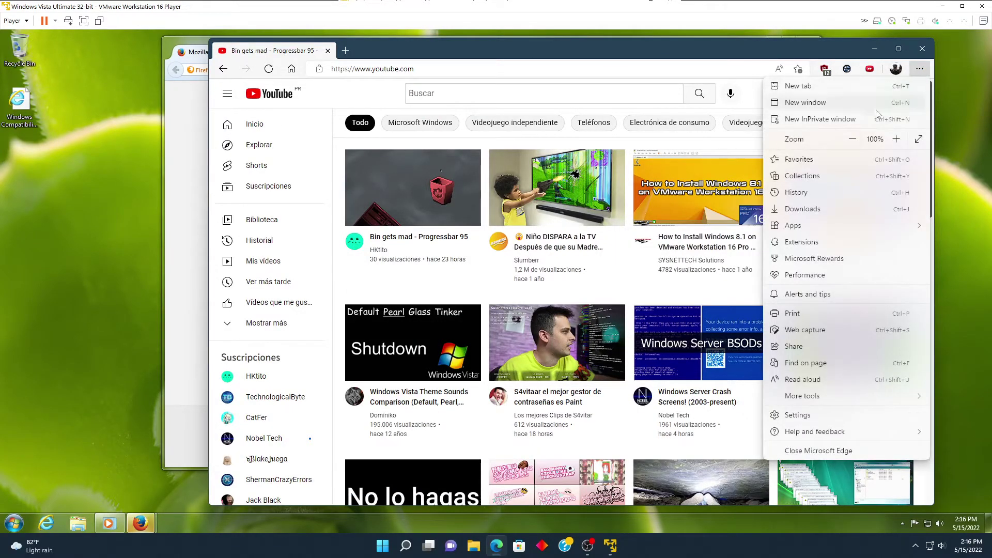
left_click(813, 191)
left_click(782, 236)
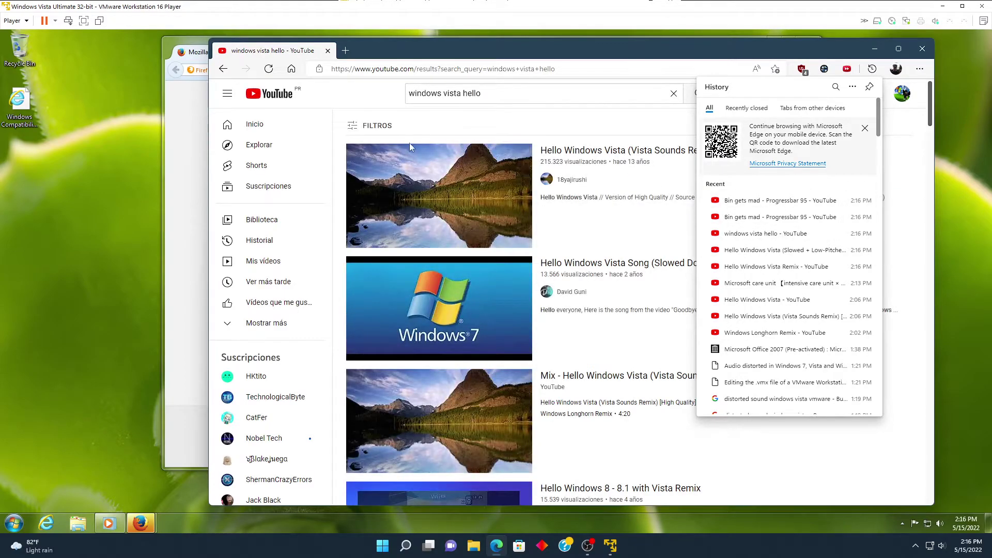
left_click(892, 279)
left_click(874, 57)
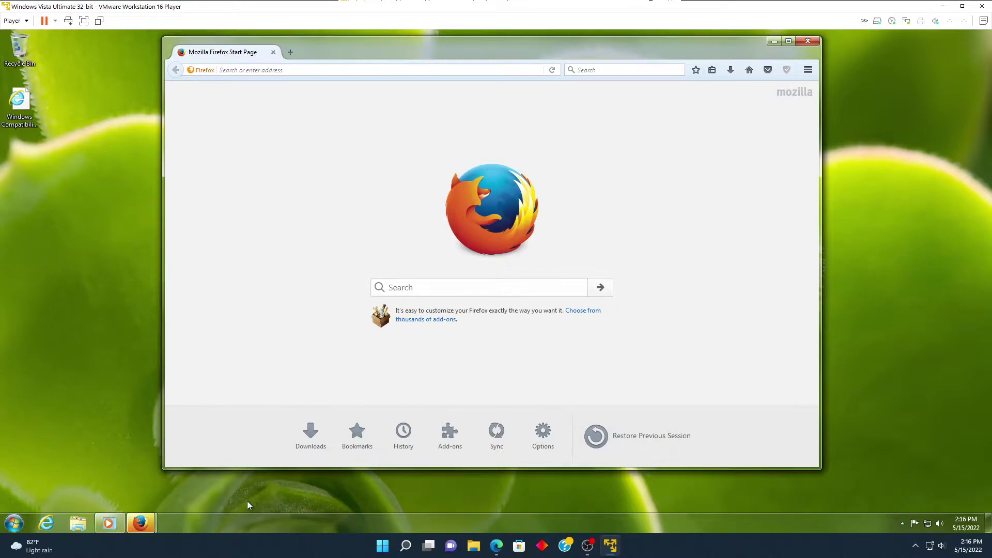
Step: Dismiss the Firefox Software Update dialog and move the browser window slightly down and to the left
mouse_move(145, 523)
left_click(216, 487)
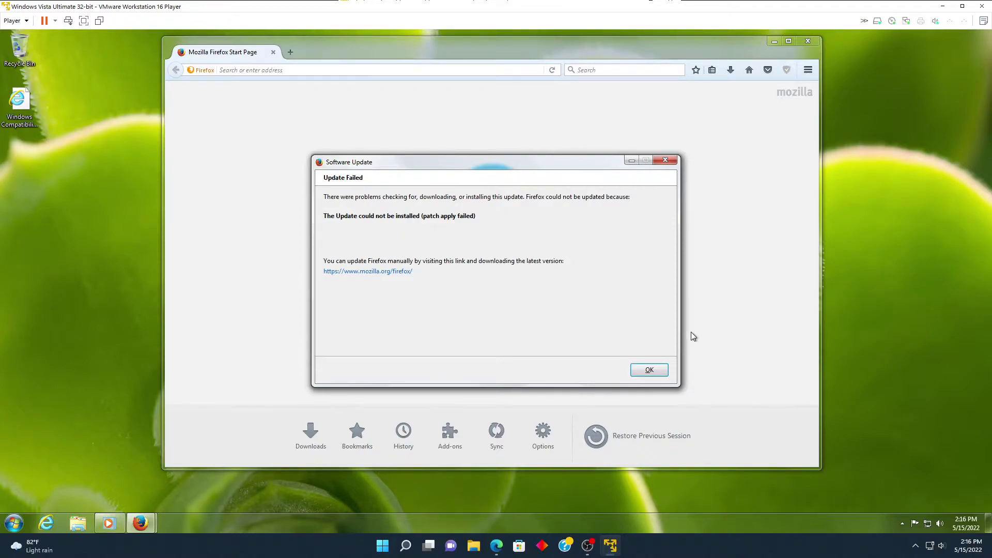
left_click(664, 372)
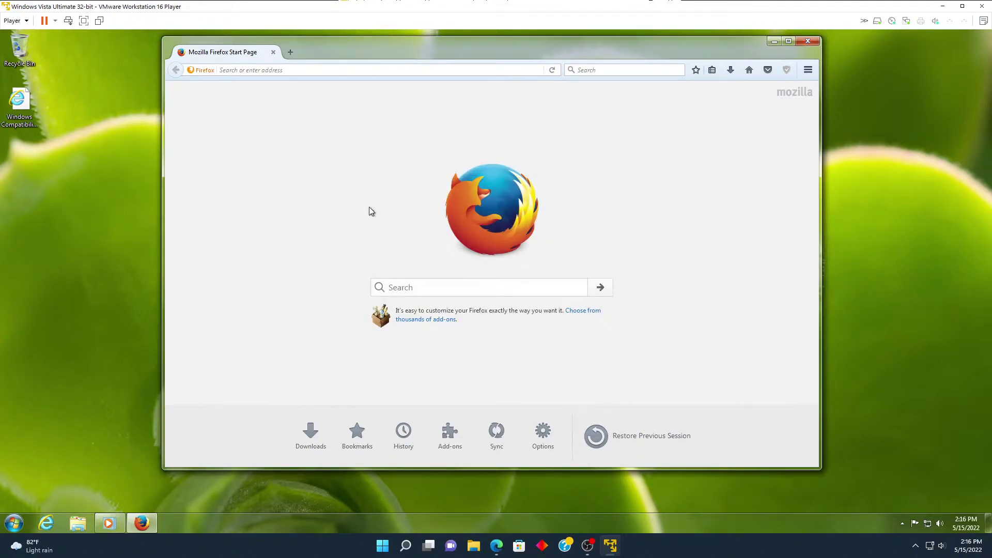
left_click_drag(537, 57, 522, 76)
Step: Go to google.com in Firefox and switch the page language to English
left_click(393, 87)
type("google.com")
key("Return")
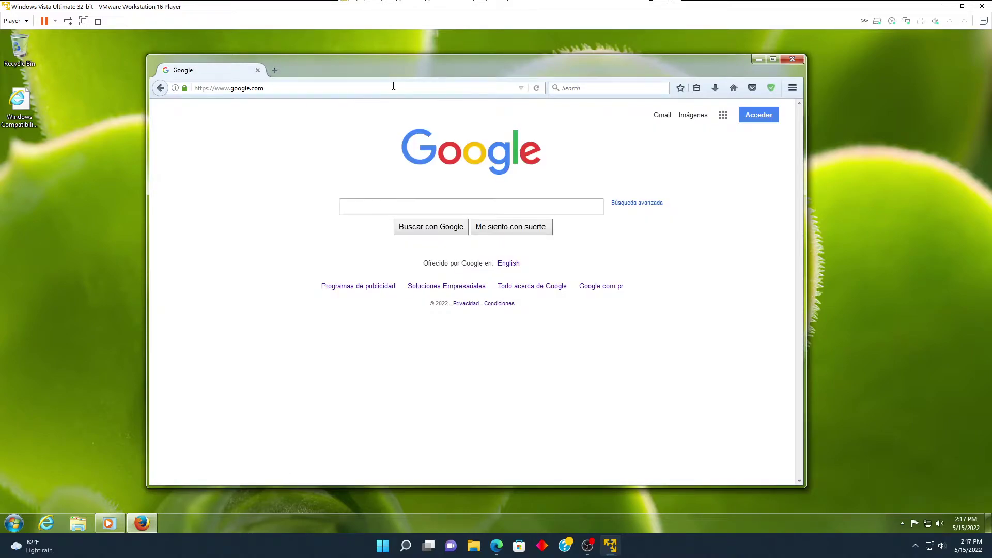
left_click(501, 264)
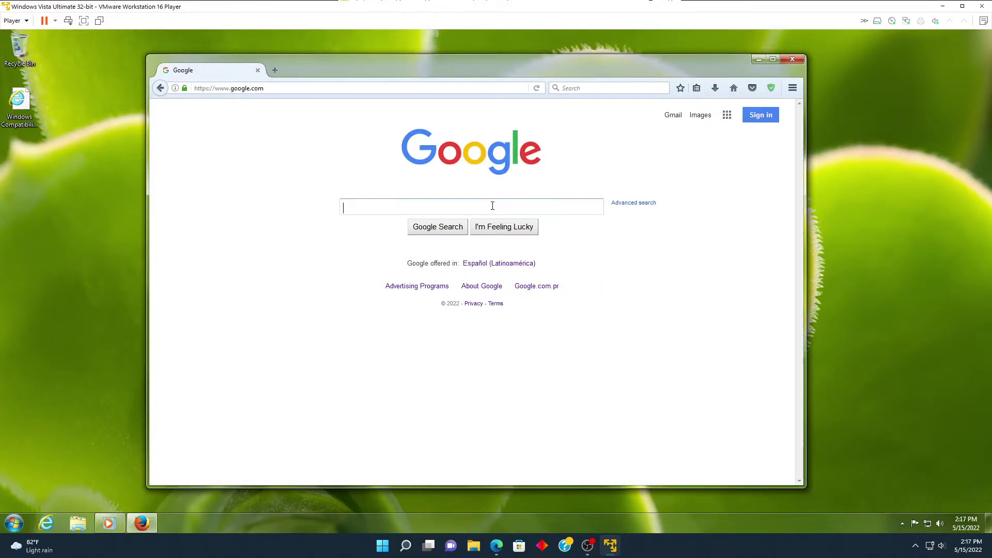
Step: Search Google for "firefox" and open Mozilla's Download Firefox Browser result
type("firefox")
key("Return")
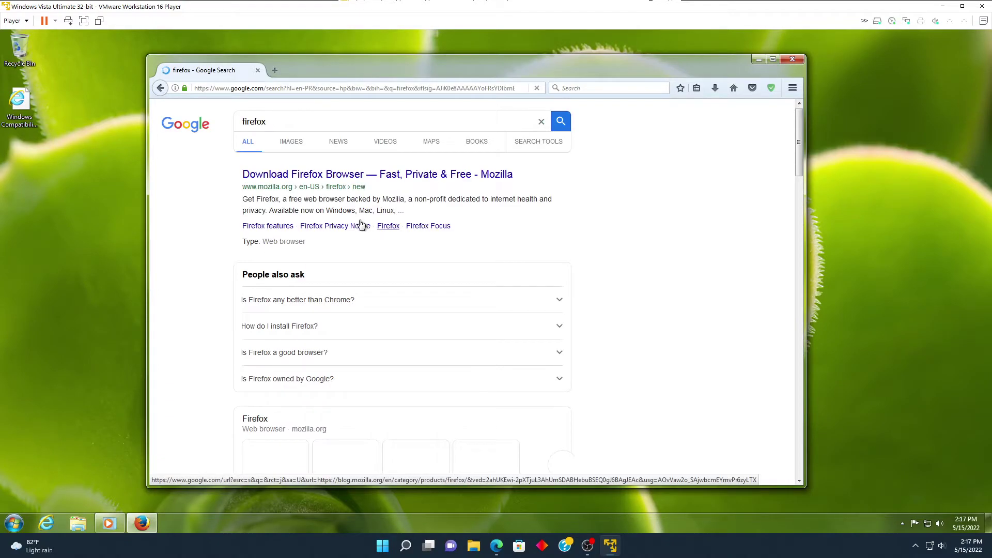
left_click(317, 175)
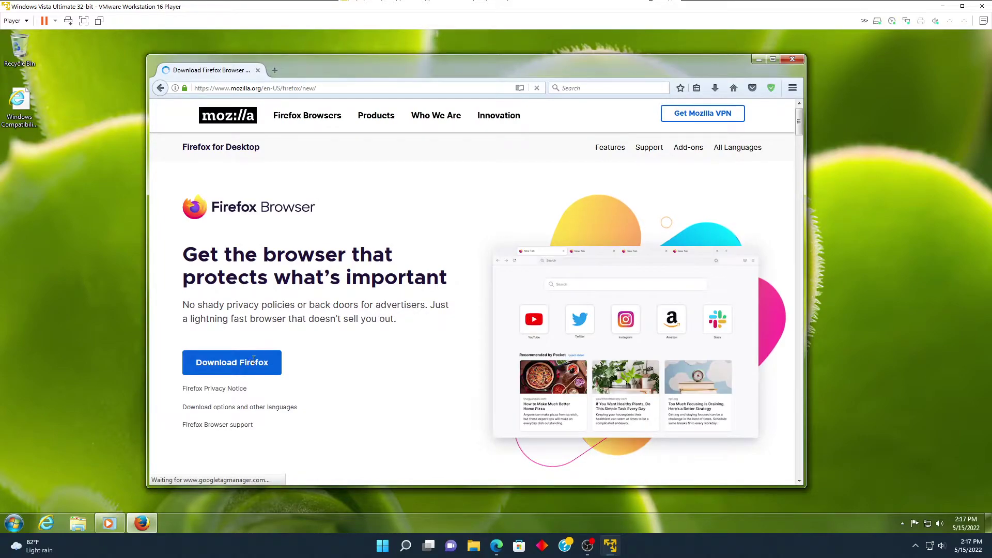
Step: Set Firefox to automatically install updates, enable the background update service in the Advanced options, and close the browser with all its tabs
left_click(793, 88)
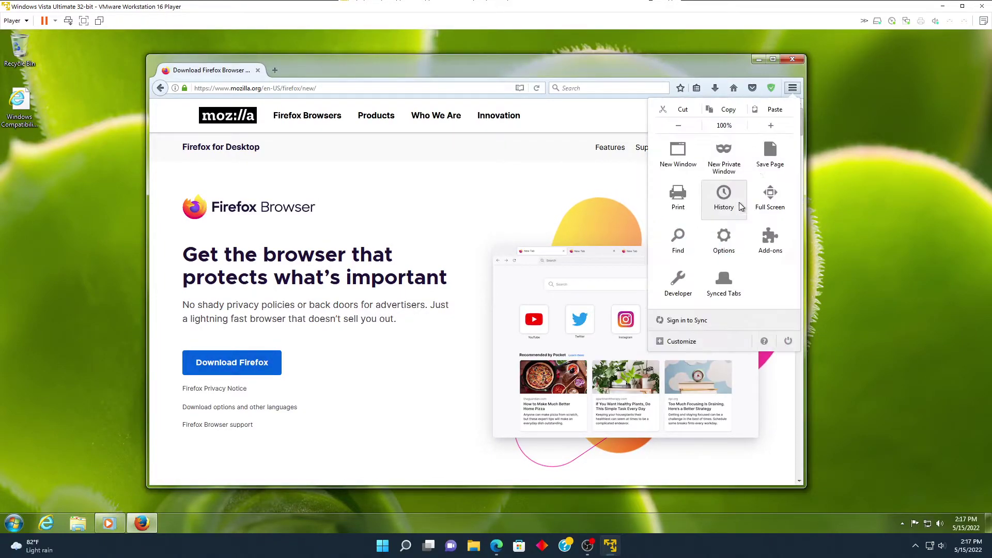
left_click(722, 235)
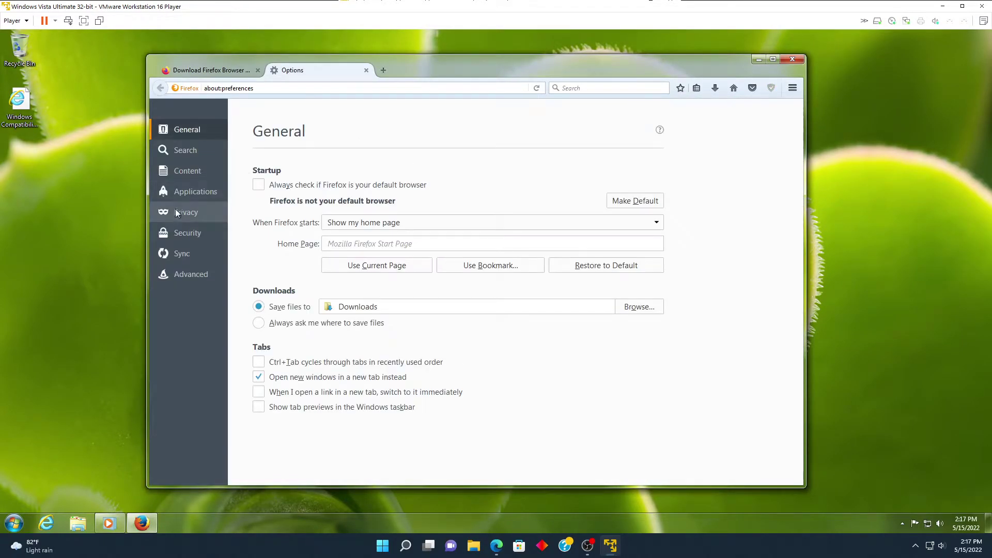
left_click(185, 235)
left_click(184, 253)
left_click(189, 274)
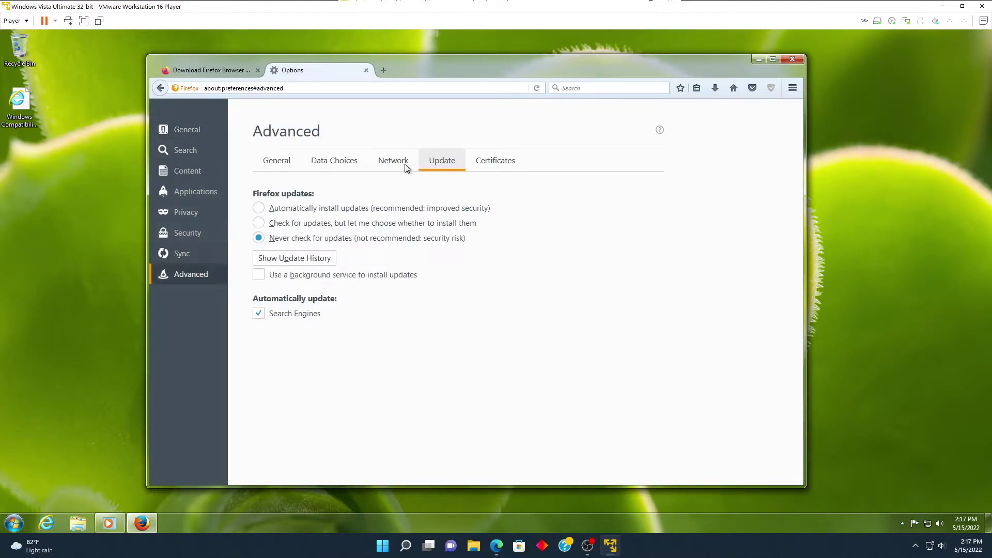
left_click(279, 208)
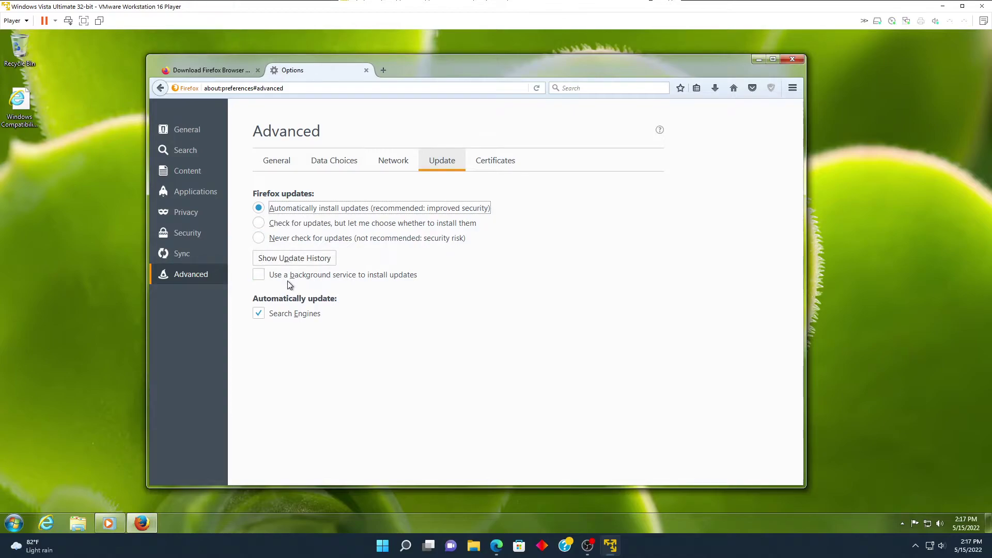
left_click(287, 281)
left_click(792, 59)
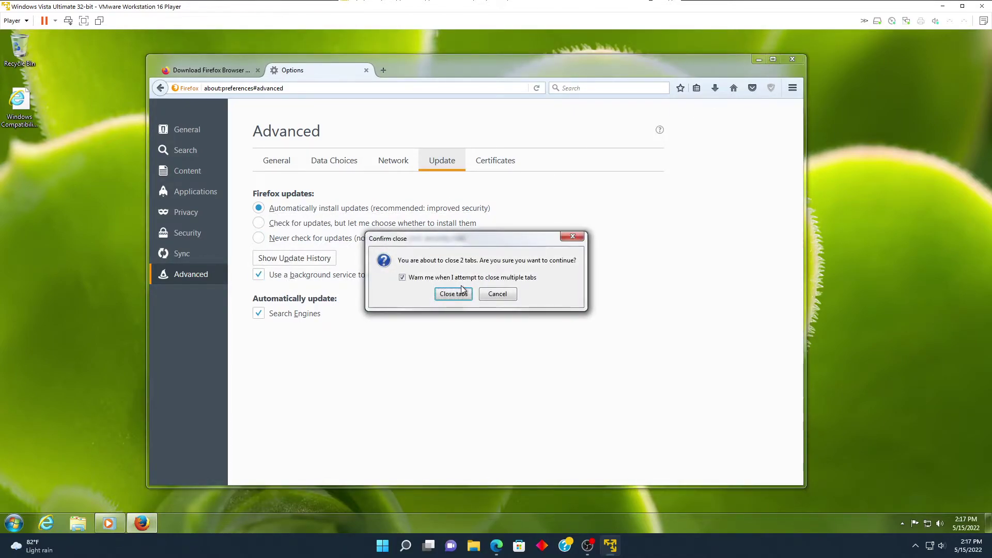
left_click(452, 290)
Step: Start Mozilla Firefox again from the installed programs
left_click(14, 524)
left_click(31, 476)
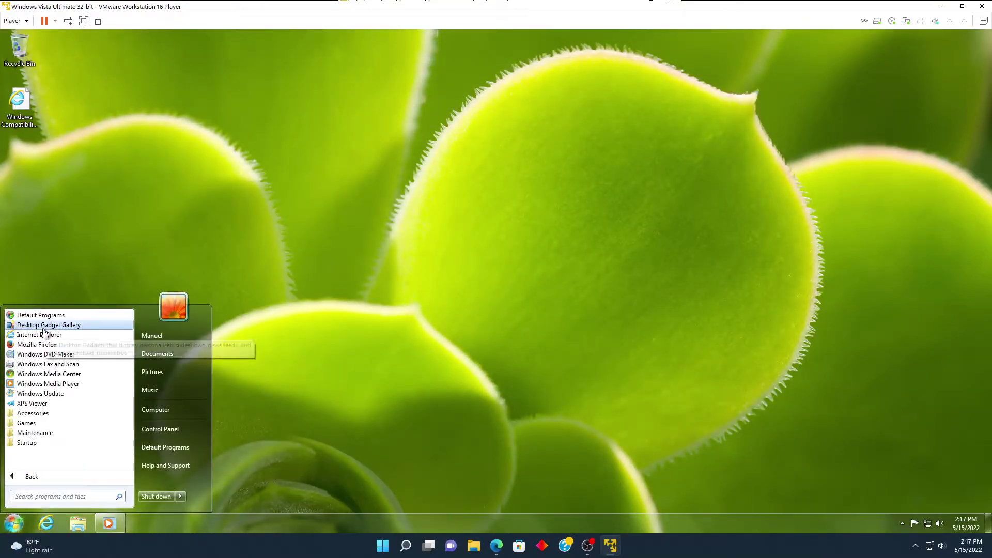
left_click(31, 350)
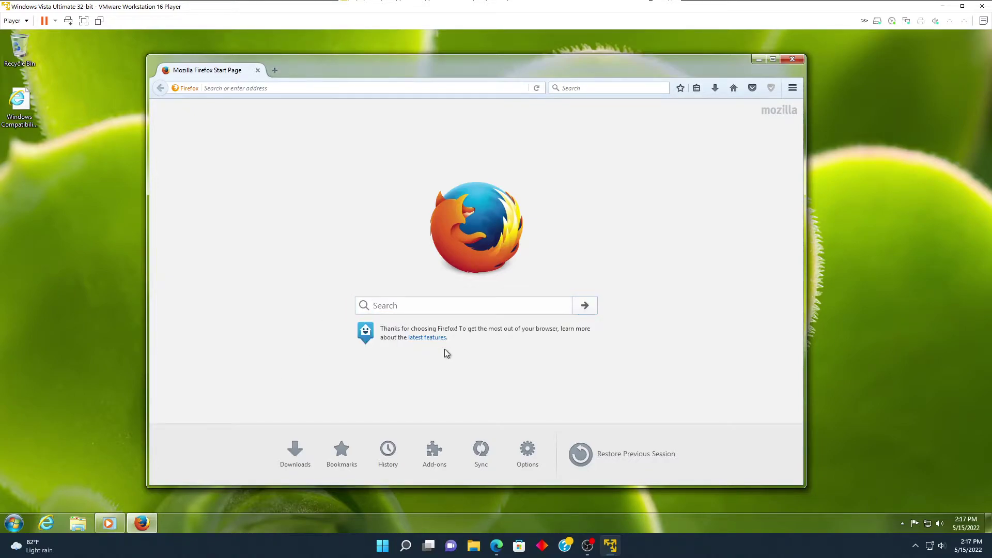
left_click(496, 357)
Step: Search for "firefox" from the Firefox start page, open Mozilla's download page, and start the Firefox download
left_click(486, 305)
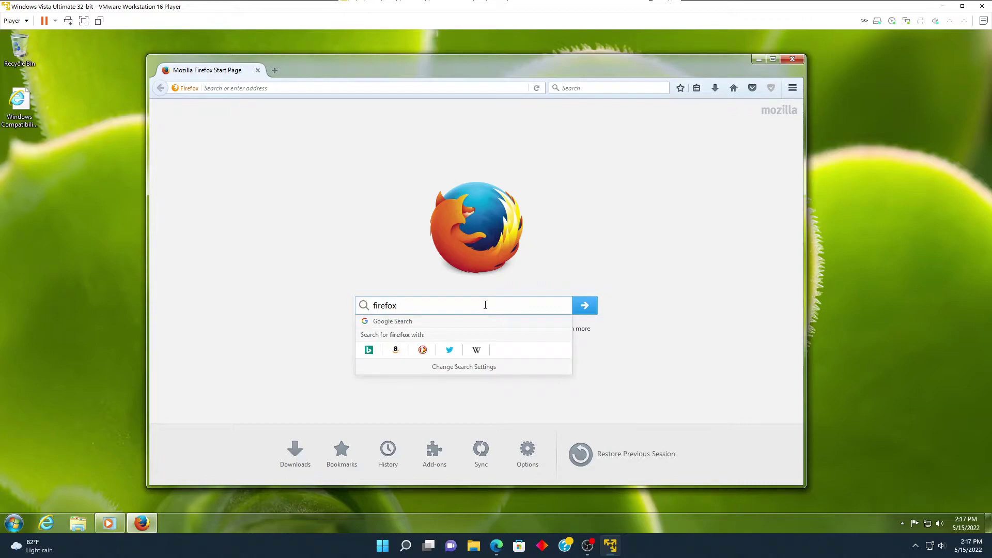
key("Return")
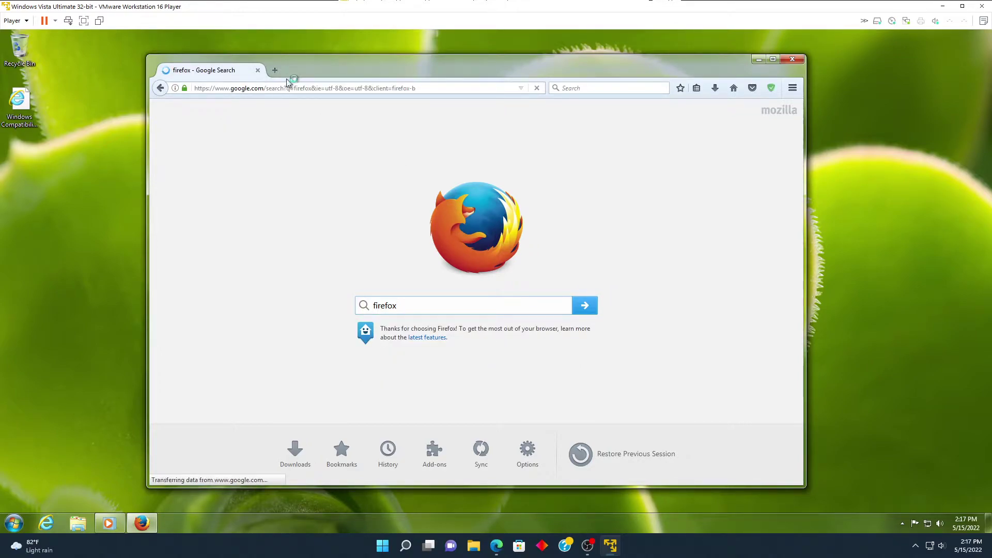
mouse_move(332, 63)
left_mouse_down()
mouse_move(321, 264)
mouse_move(343, 61)
left_mouse_up()
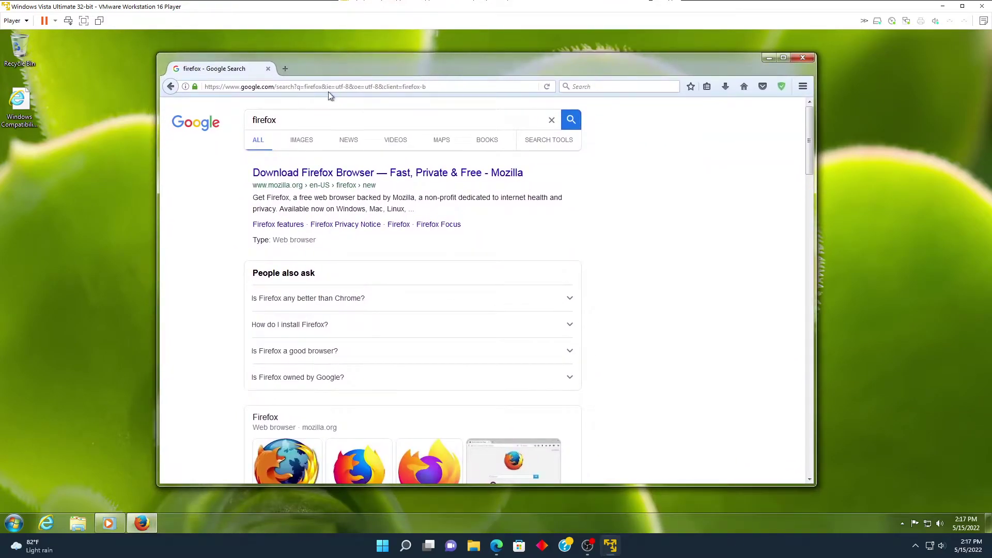
left_click(337, 172)
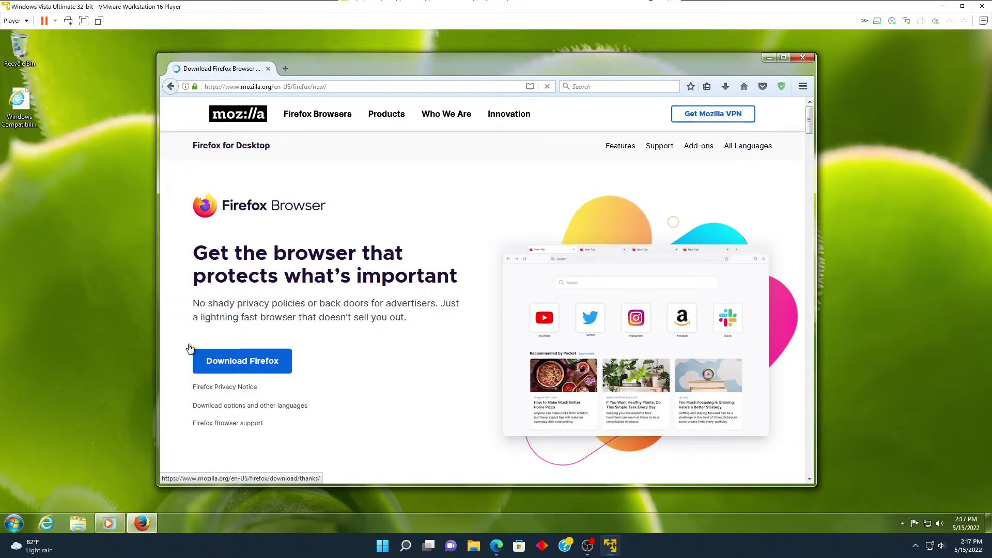
left_click(202, 356)
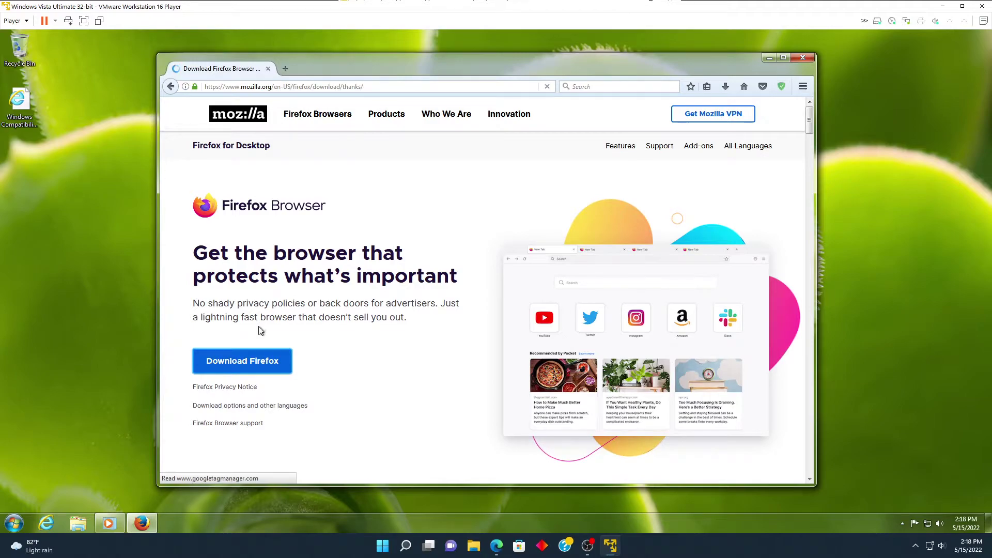
left_click(14, 522)
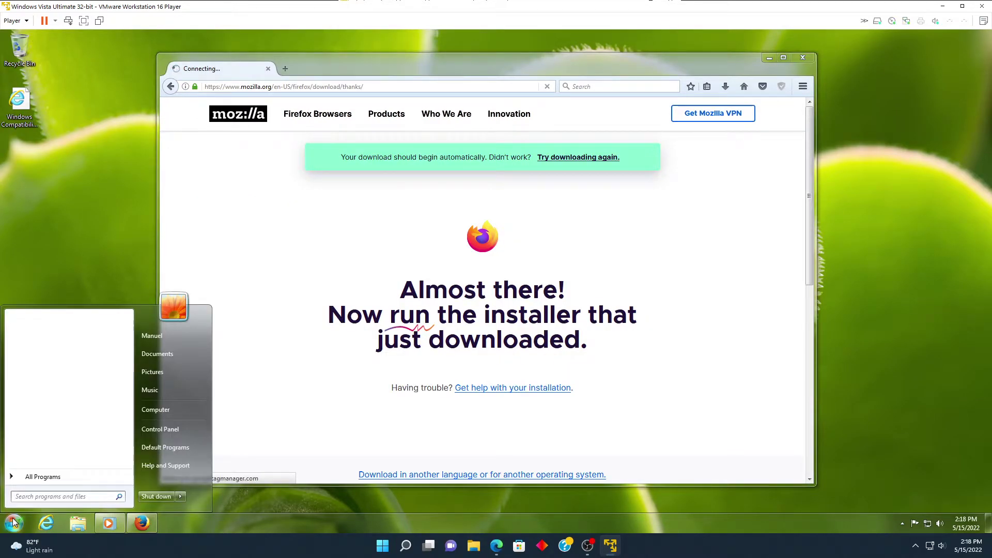
left_click(14, 522)
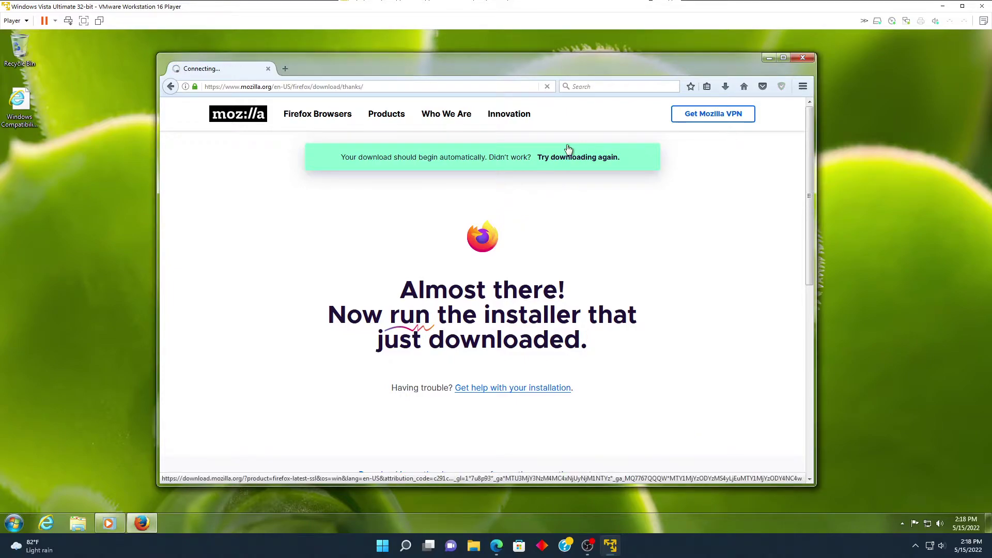
Step: Check the Downloads folder for the Firefox installer by way of the Recycle Bin window, and move the window lower
double_click(21, 52)
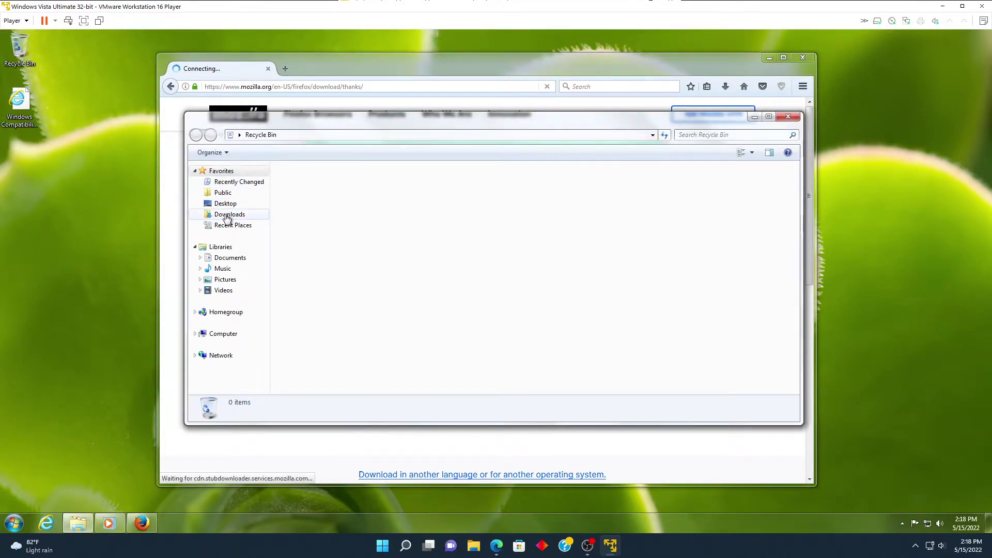
left_click(229, 214)
left_click(232, 184)
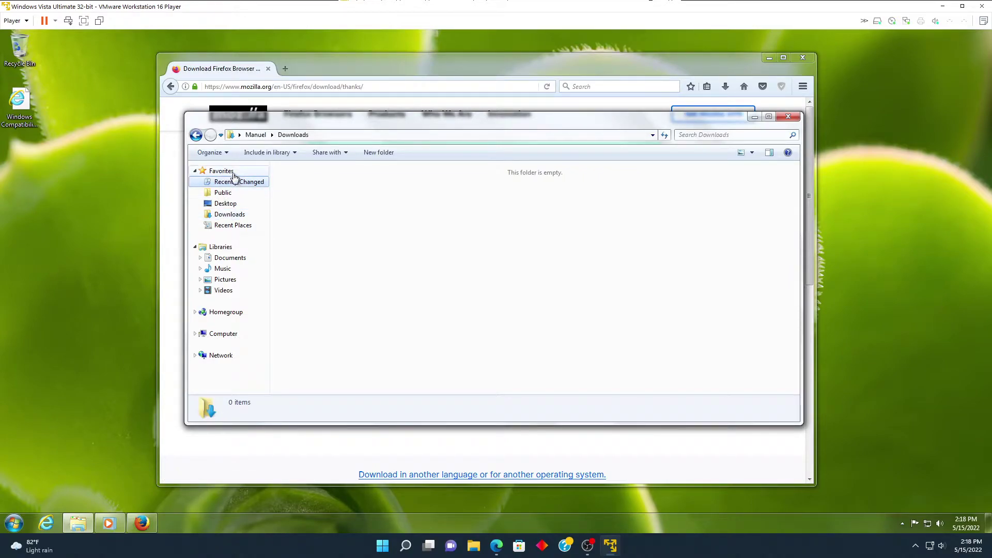
left_click(230, 215)
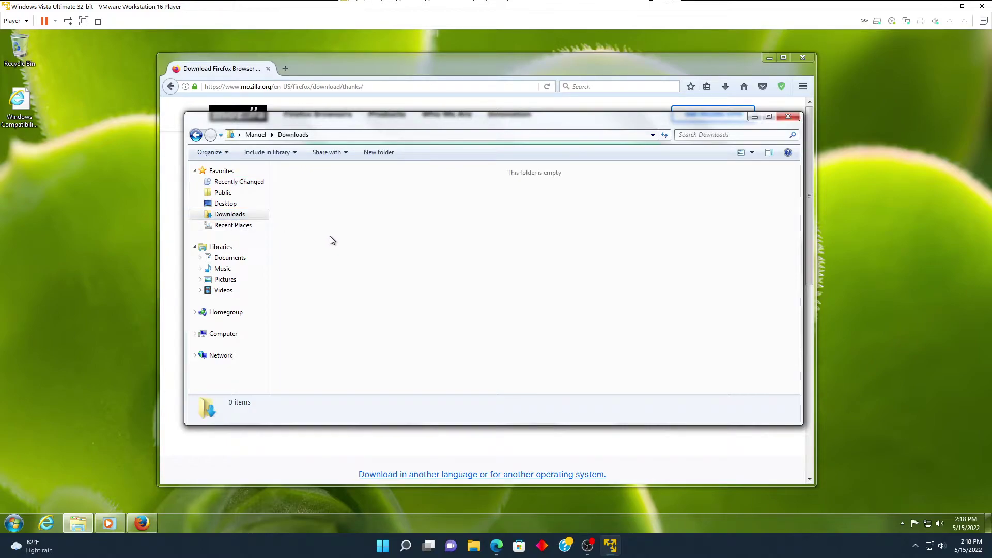
left_click_drag(282, 136, 341, 181)
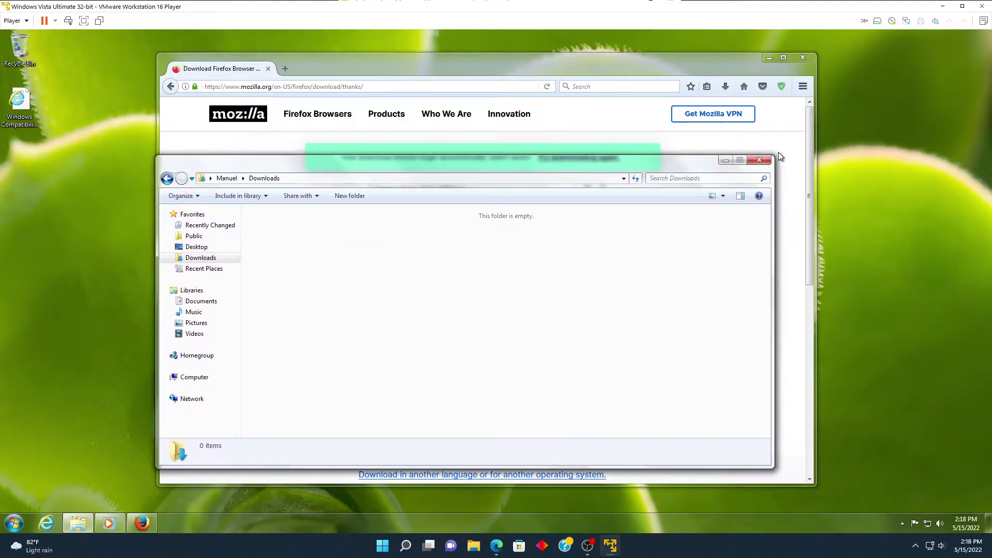
Step: Show the downloaded Firefox Setup 100.0 file in its folder from the browser's download list and run the installer
left_click(759, 163)
left_click(522, 269)
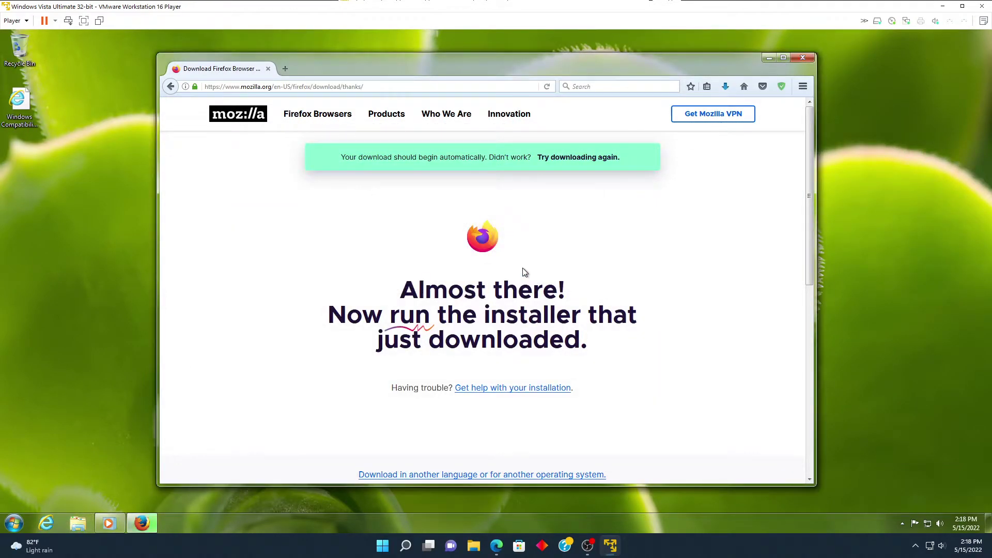
left_click(725, 87)
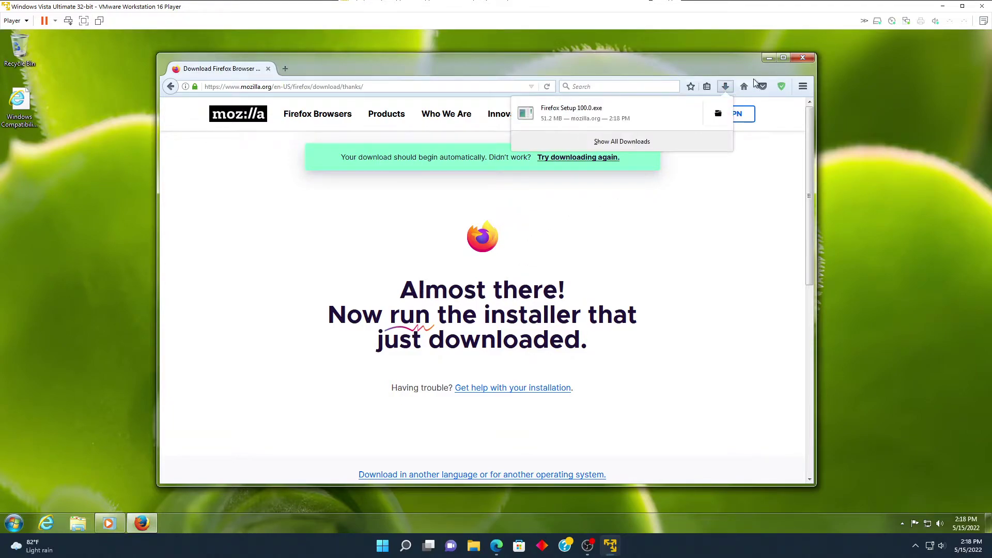
left_click(718, 113)
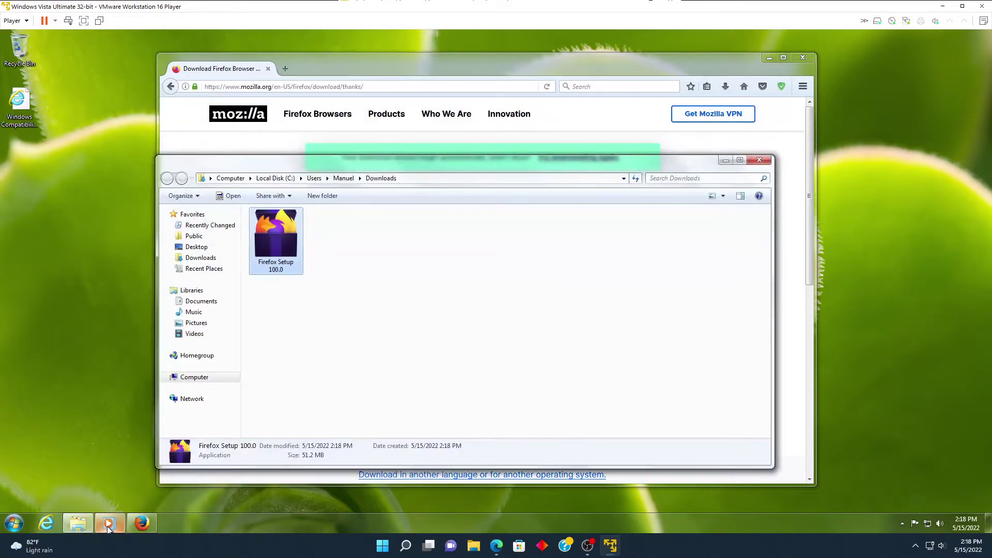
left_click(523, 284)
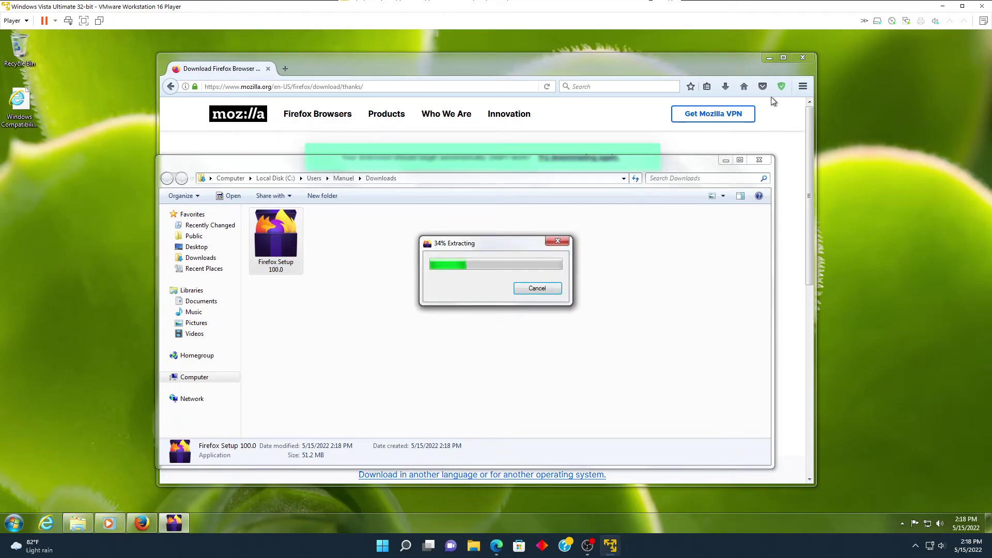
Step: Close the open browser window, allow the Firefox installer to make changes to the computer, and install Firefox through the setup wizard
left_click(805, 57)
left_click_drag(653, 155, 659, 135)
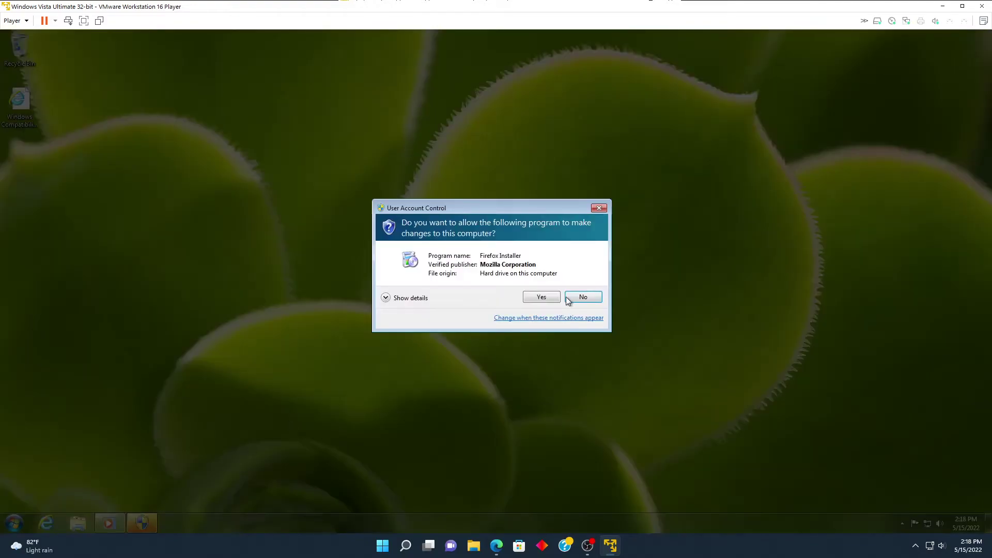
left_click(537, 299)
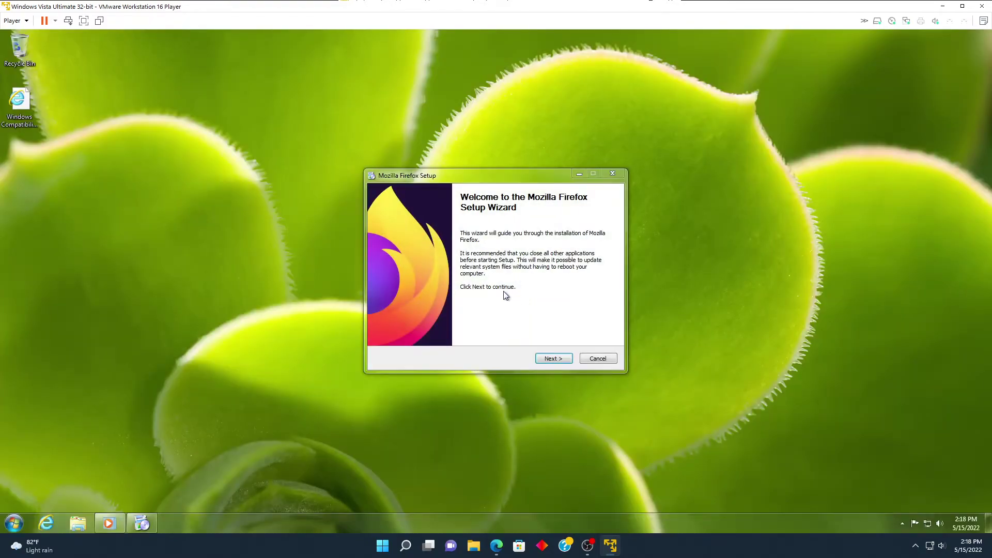
left_click_drag(466, 175, 445, 206)
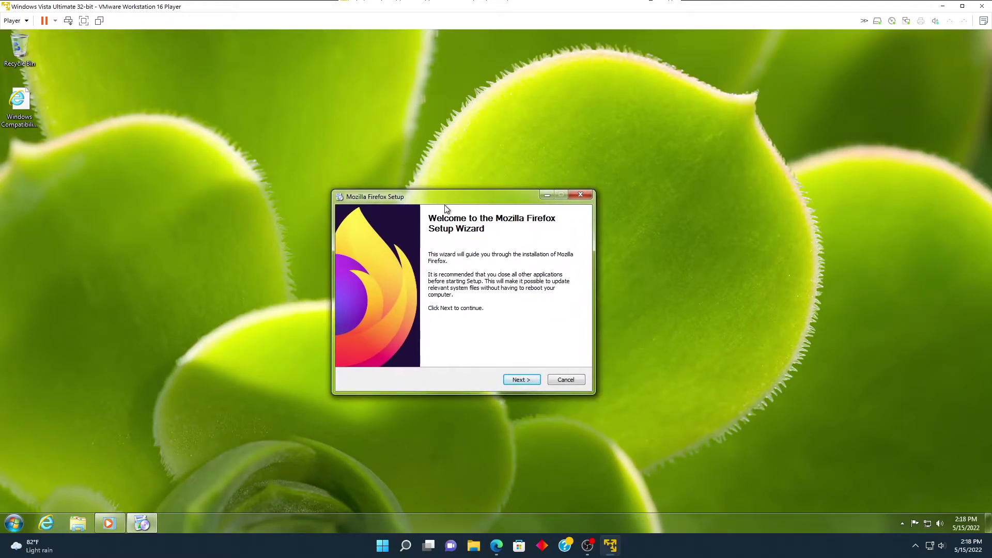
left_click(520, 380)
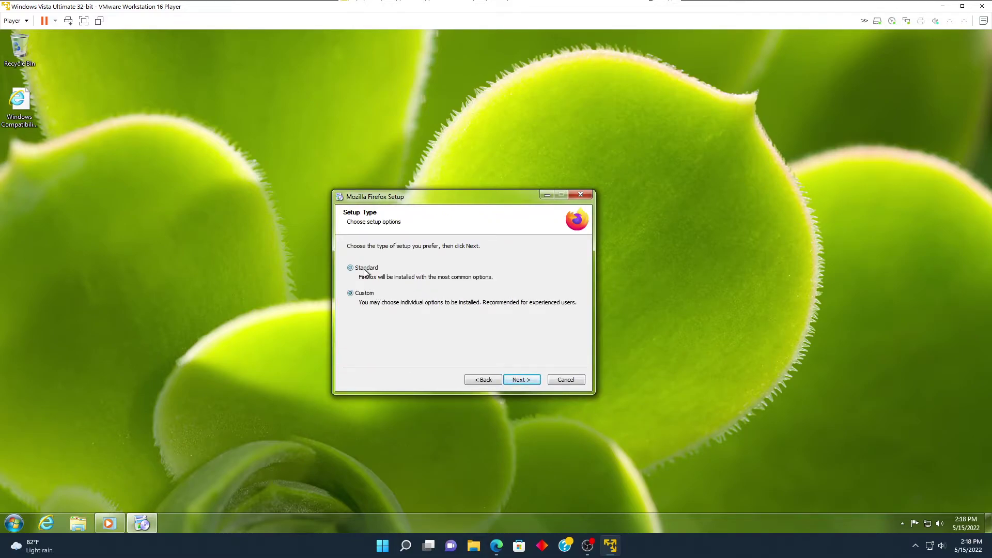
left_click(519, 379)
left_click(519, 379)
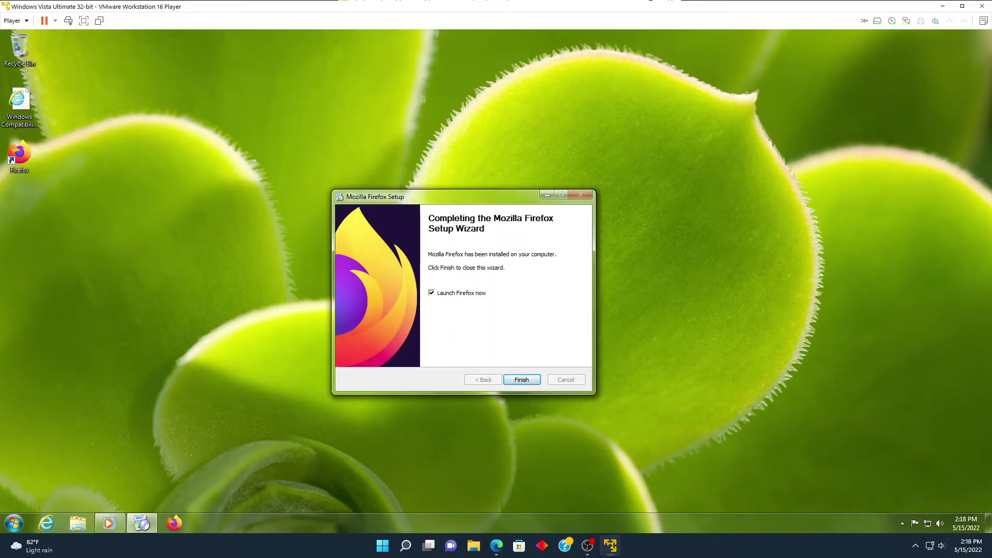
Step: Finish the setup wizard with Firefox set to launch, and dismiss the 100th-release welcome message to start browsing
left_click(14, 523)
left_click(26, 477)
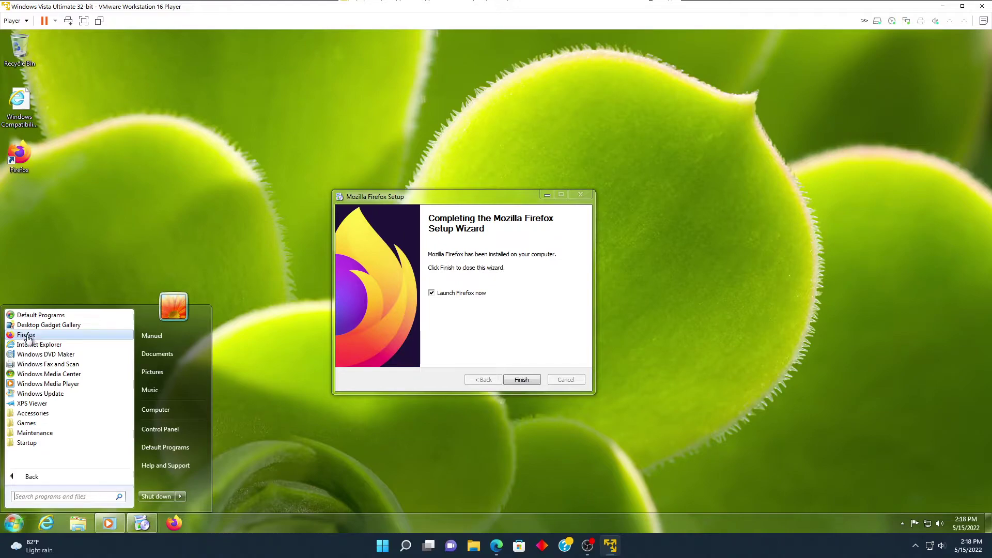
left_click(513, 302)
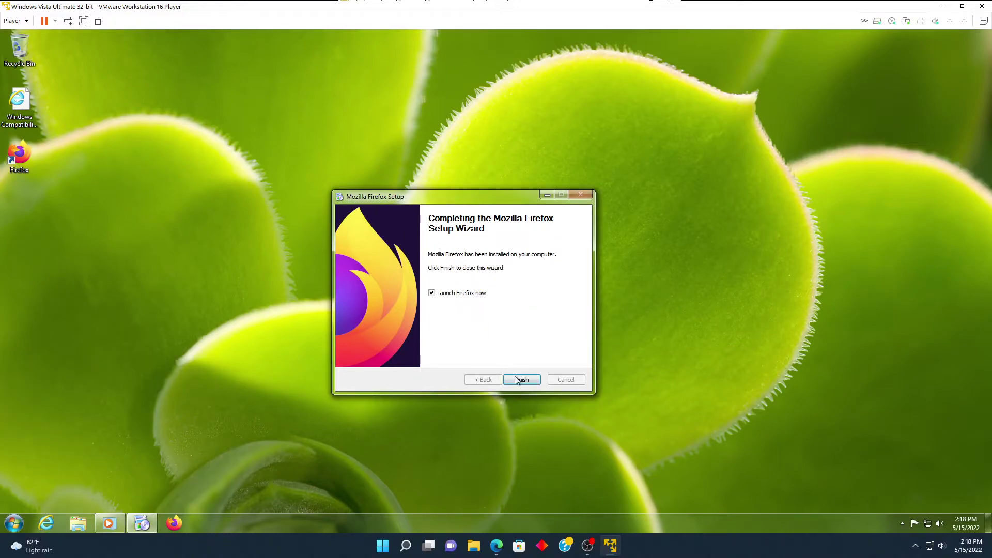
key("Return")
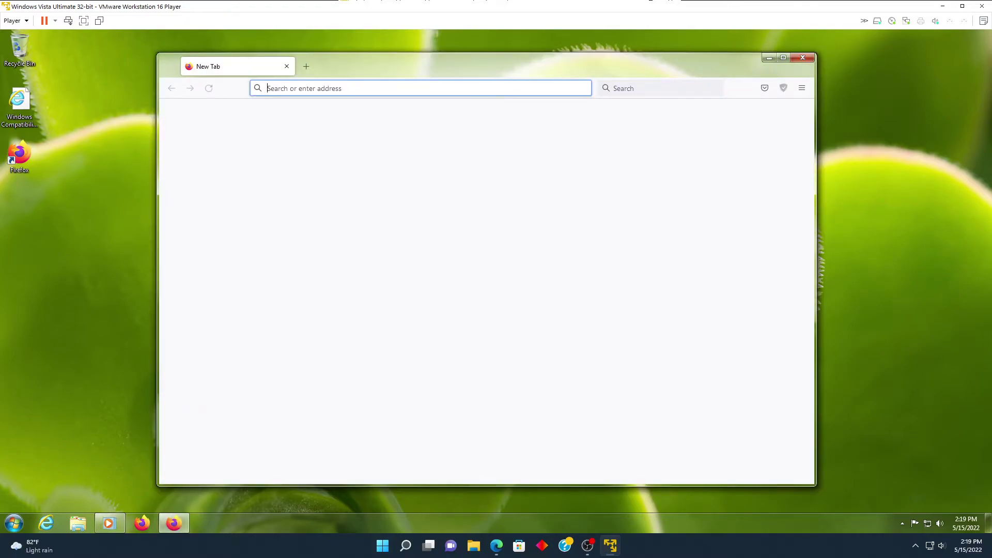
left_click(496, 547)
left_click(495, 548)
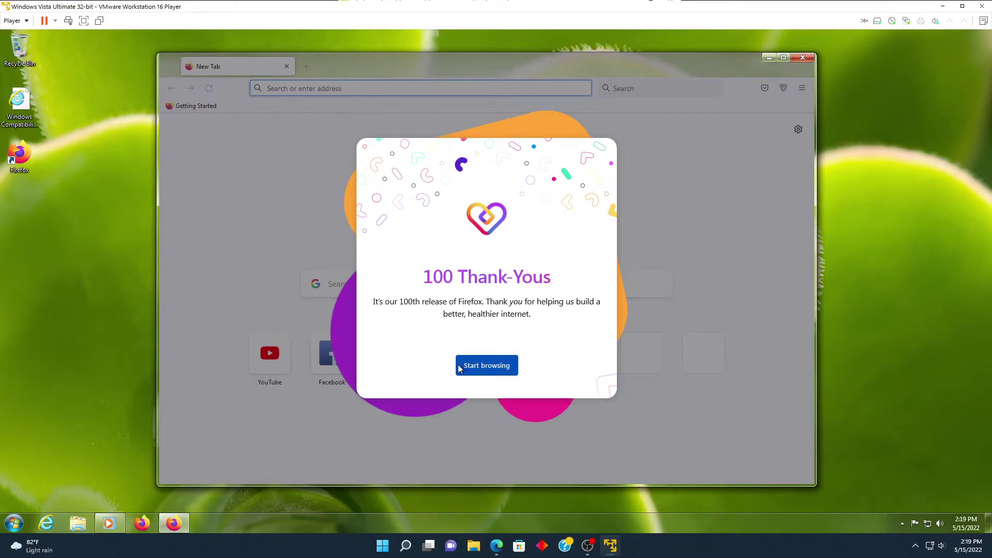
left_click(458, 367)
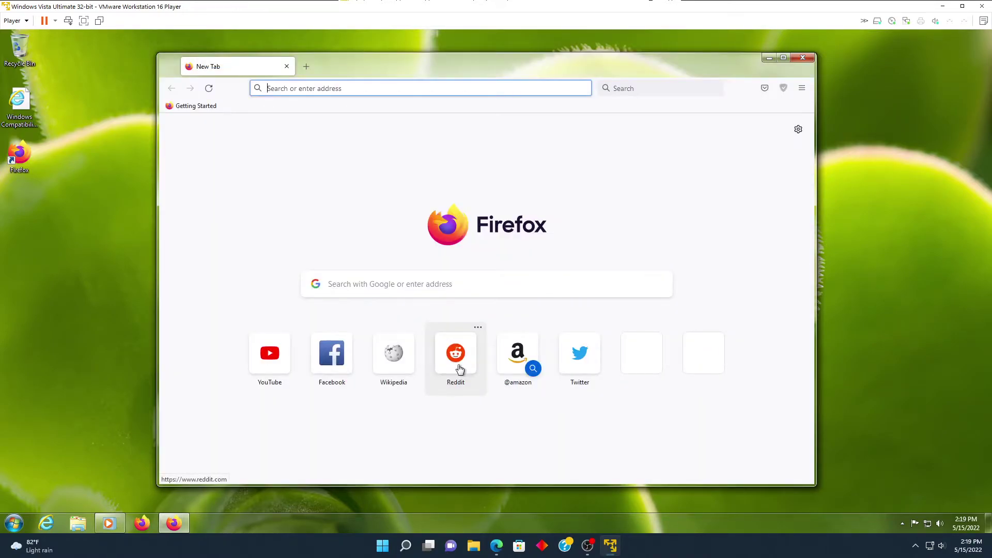
Step: Turn off Shortcuts on the Firefox new tab page
left_click(798, 129)
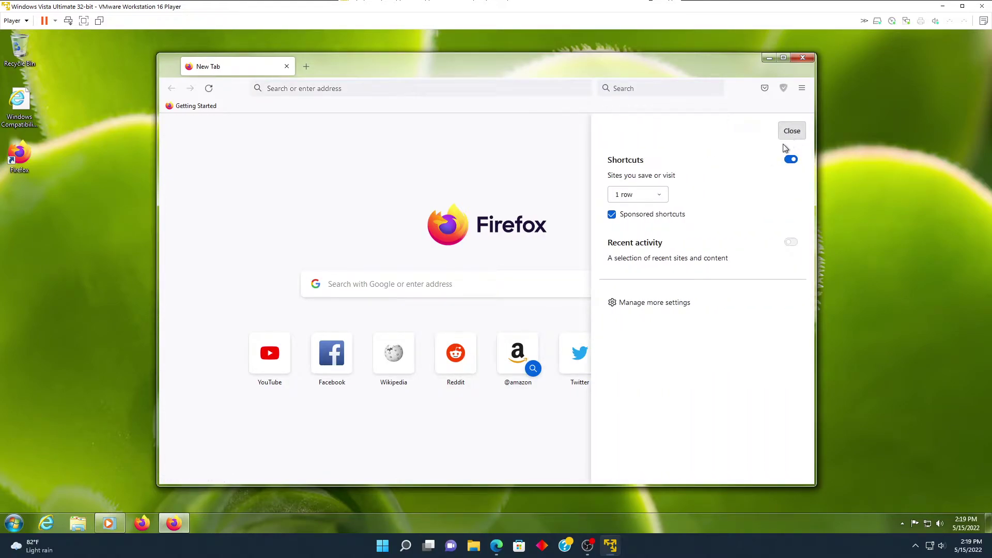
left_click(786, 161)
left_click(789, 135)
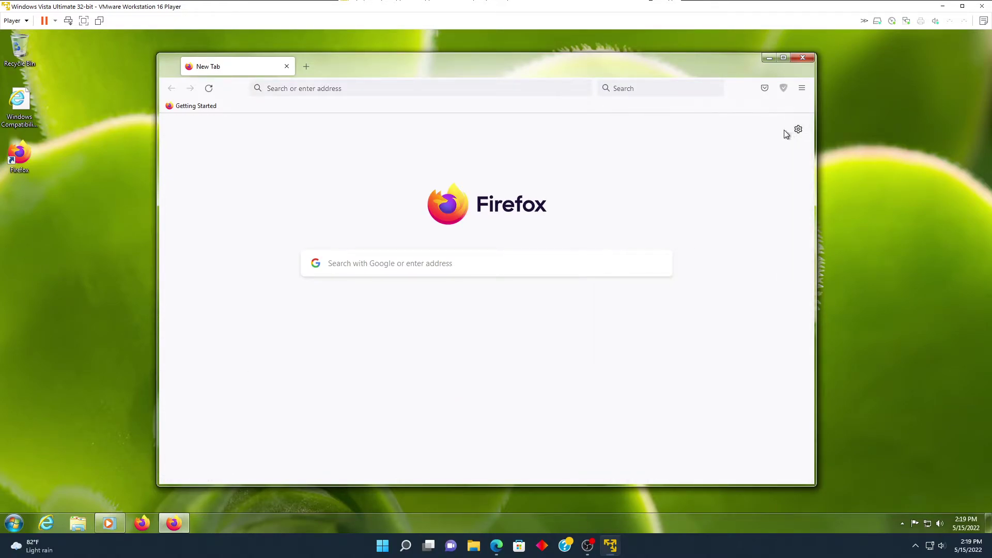
right_click(744, 107)
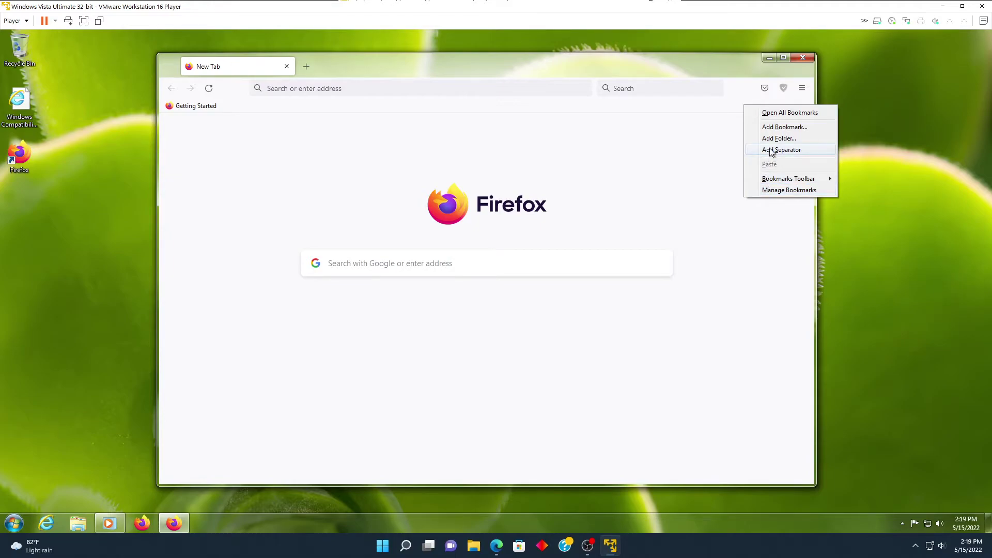
left_click(764, 191)
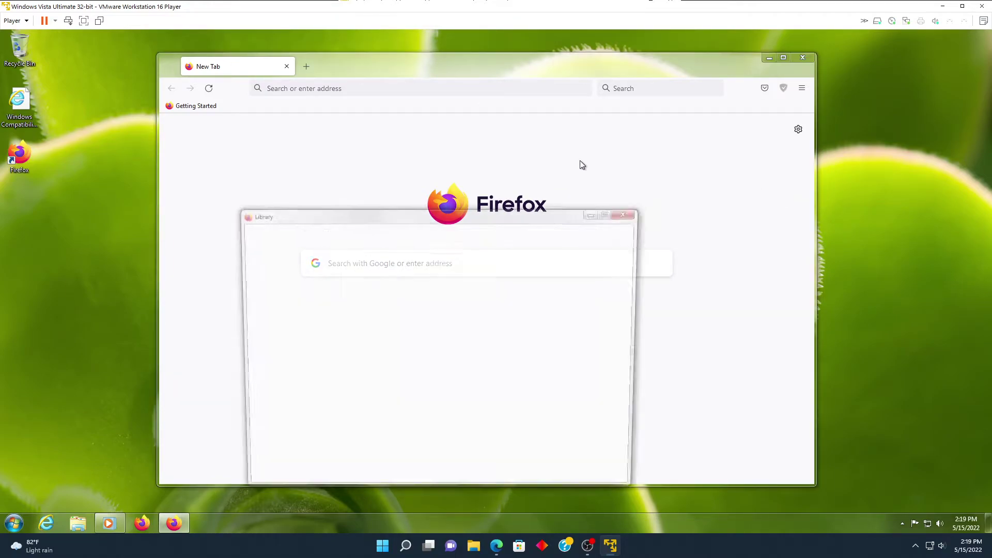
left_click(628, 214)
right_click(737, 102)
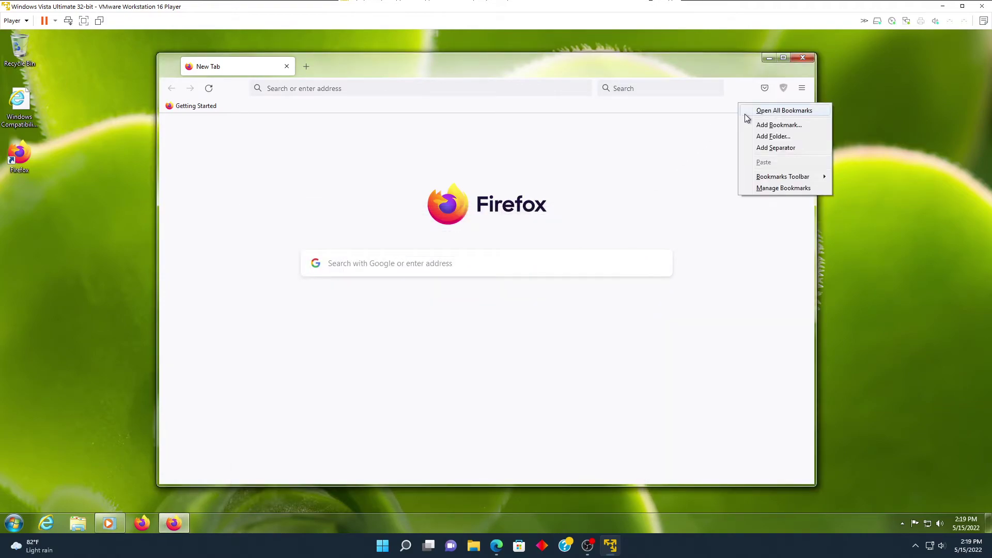
left_click(749, 113)
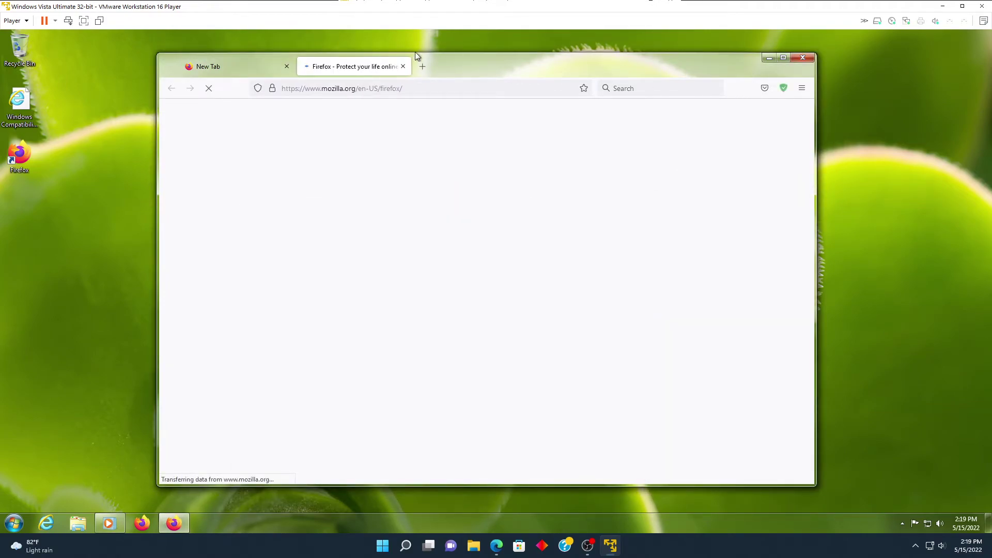
left_click(403, 66)
Step: Set the bookmarks toolbar to Never Show
right_click(741, 105)
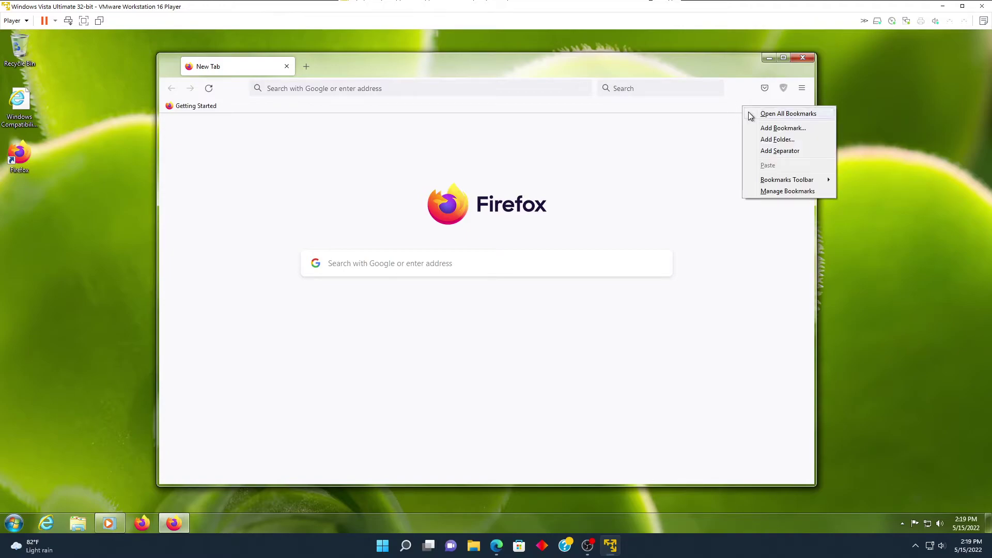
mouse_move(766, 182)
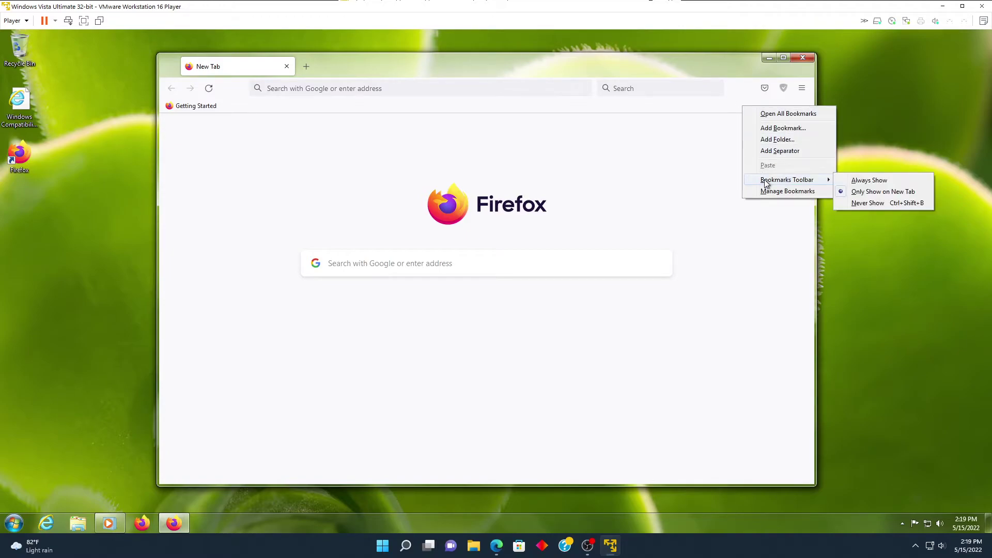
left_click(847, 203)
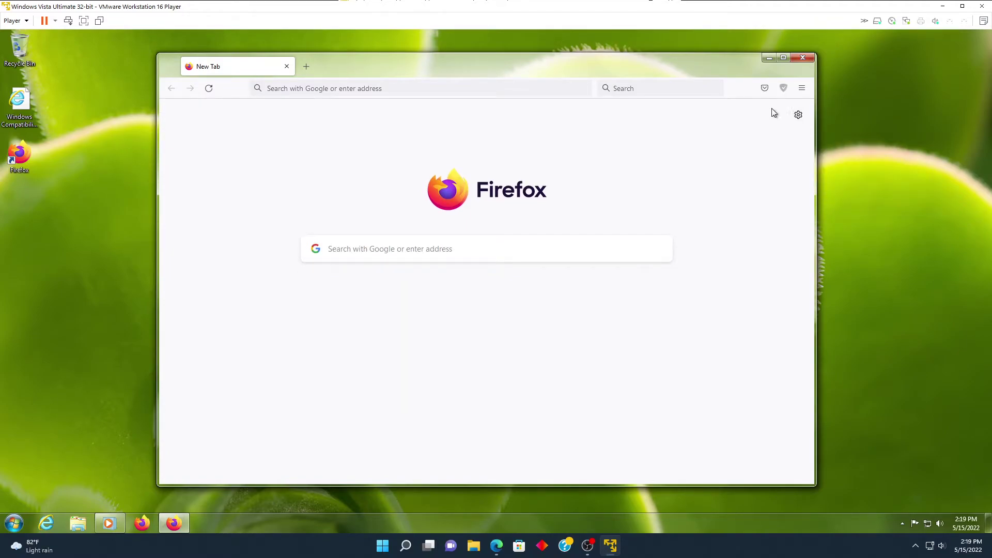
Step: Customize the Firefox toolbar by removing the flexible space after the search box, the Firefox account item and Save to Pocket
right_click(752, 84)
left_click(774, 119)
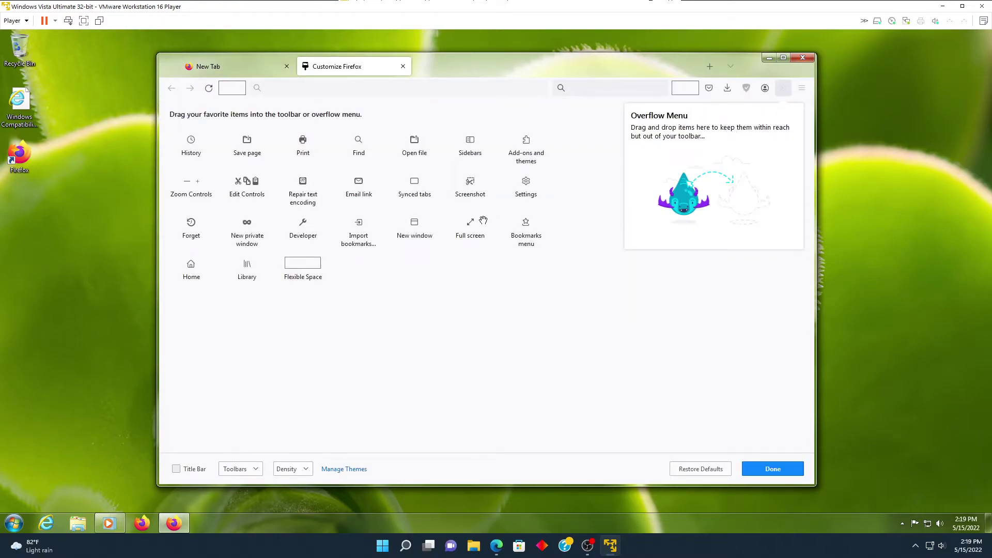
left_click_drag(683, 91, 526, 237)
left_click_drag(765, 88, 544, 224)
left_click(494, 546)
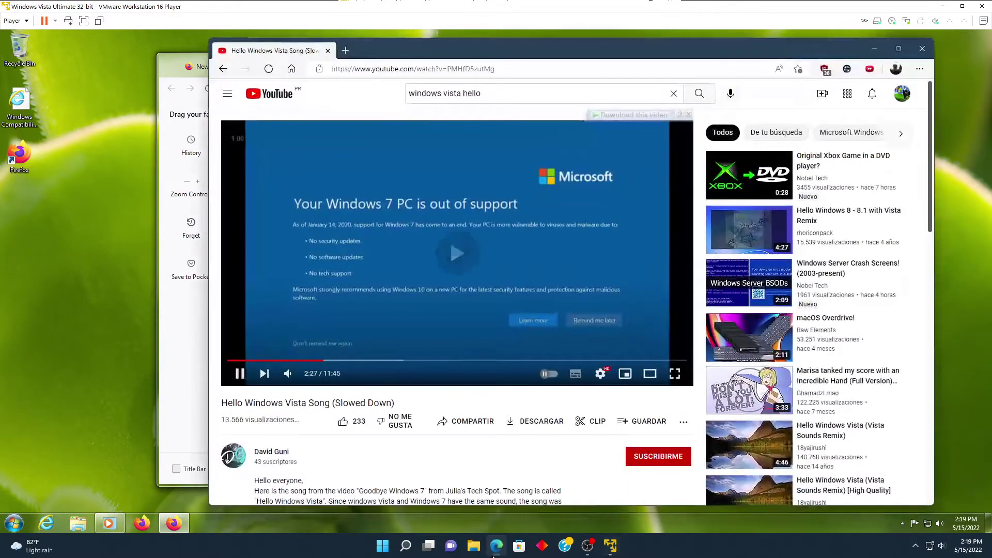
left_click(494, 546)
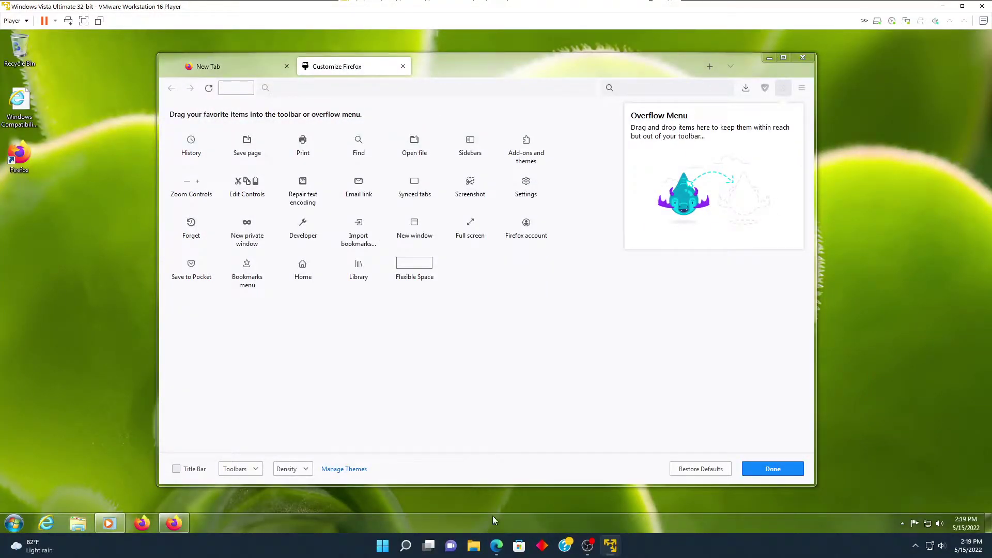
left_click(758, 466)
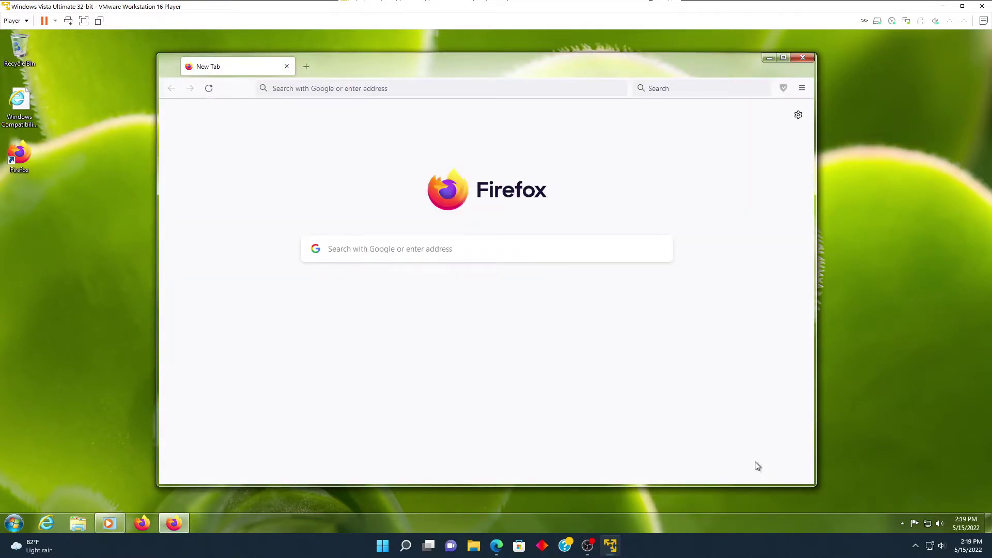
Step: Customize the toolbar again to remove the flexible space before the address bar
right_click(772, 96)
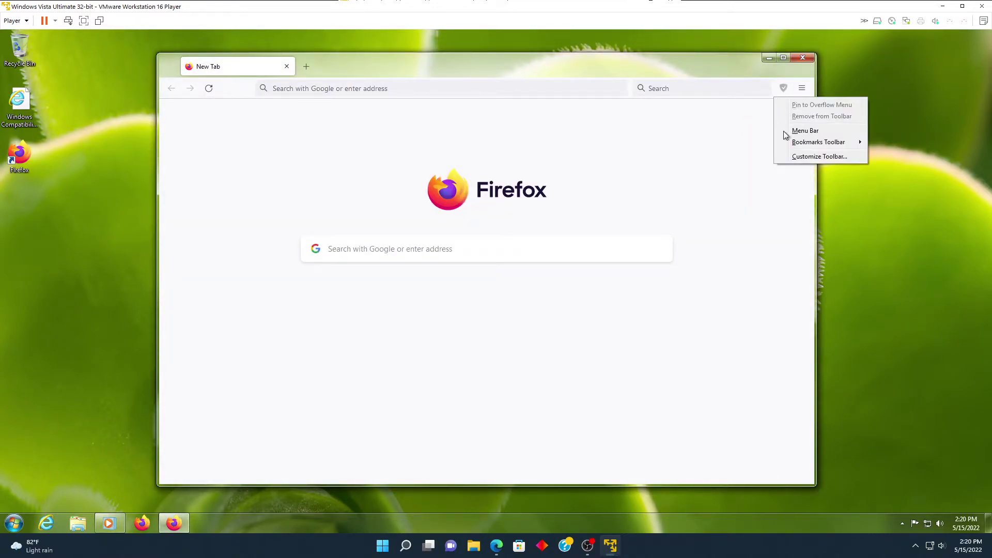
left_click(798, 157)
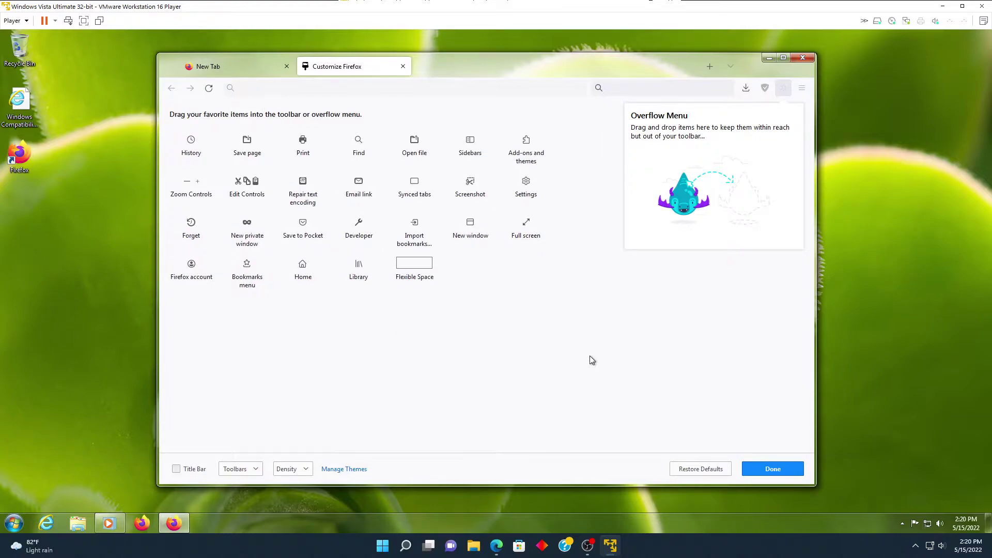
left_click(773, 469)
Step: Delete the Firefox shortcut from the desktop and empty the Recycle Bin
left_click(19, 154)
key("Delete")
left_click(531, 336)
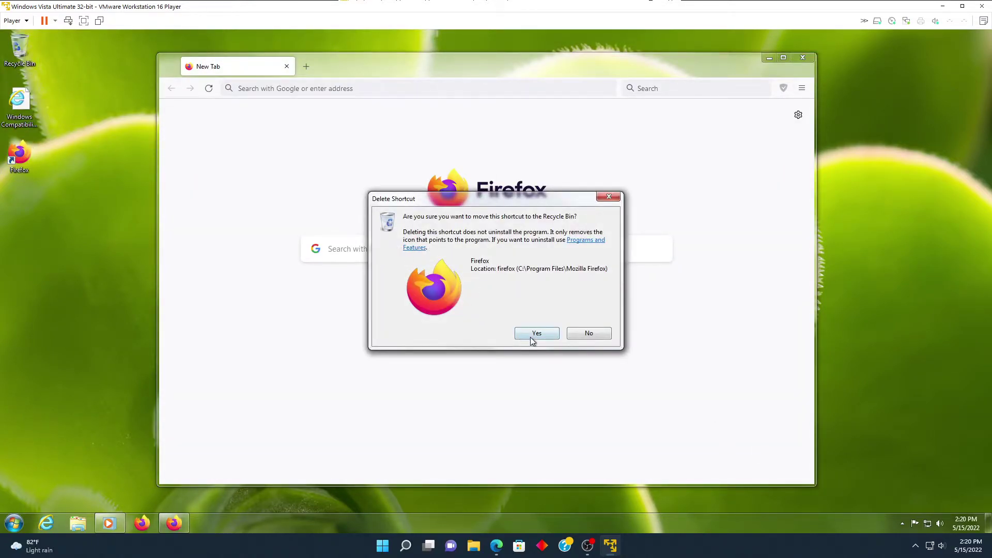
right_click(23, 49)
left_click(77, 65)
left_click(540, 319)
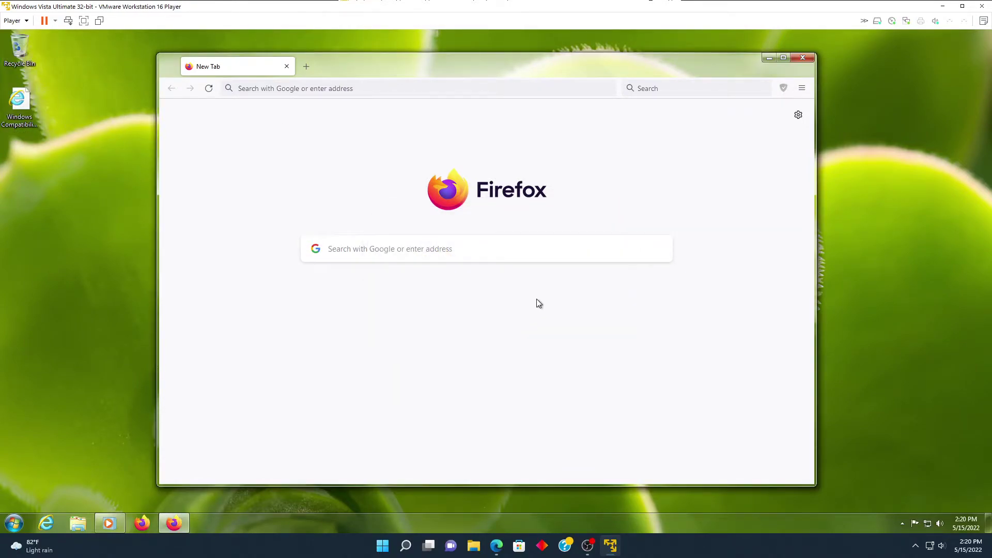
Step: Look through Firefox's More from Mozilla and Privacy & Security settings and return to the new tab page
left_click(800, 88)
left_click(687, 344)
left_click(201, 272)
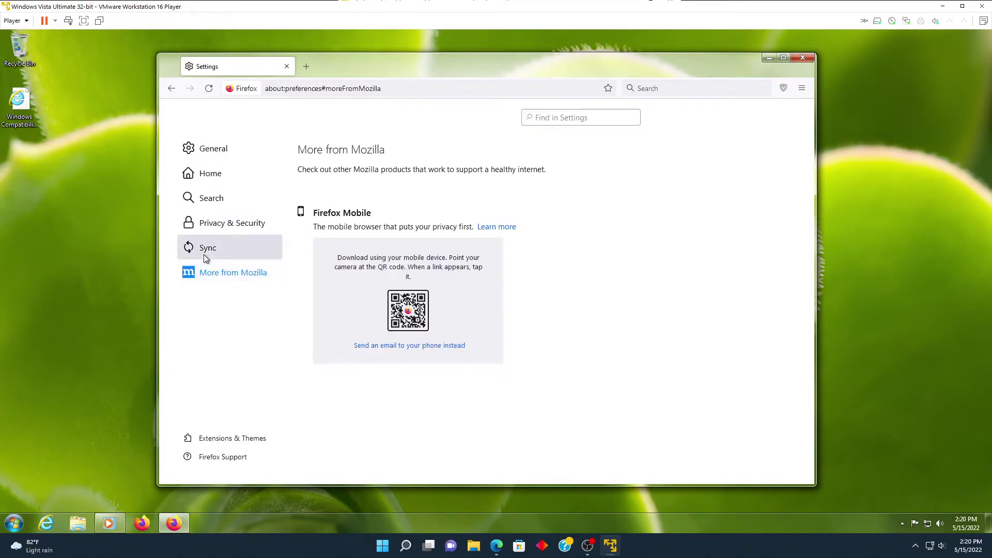
left_click(222, 223)
scroll(299, 212, "down", 10)
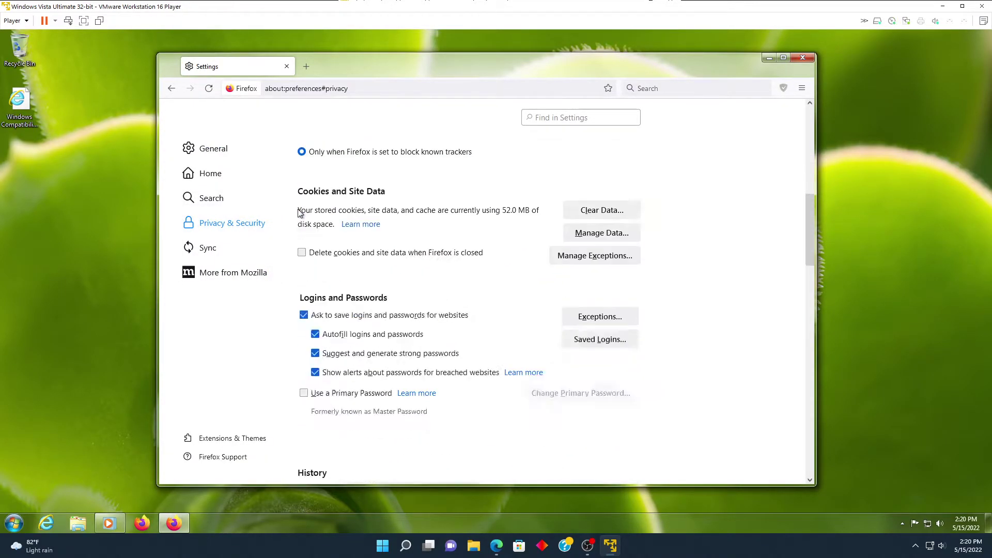
scroll(299, 213, "down", 3)
scroll(311, 224, "up", 3)
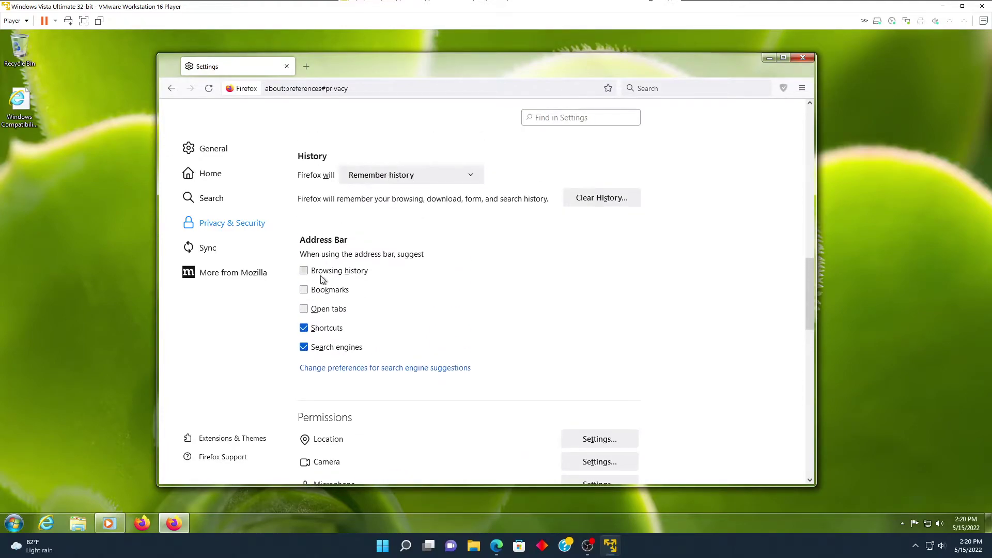
scroll(361, 325, "down", 12)
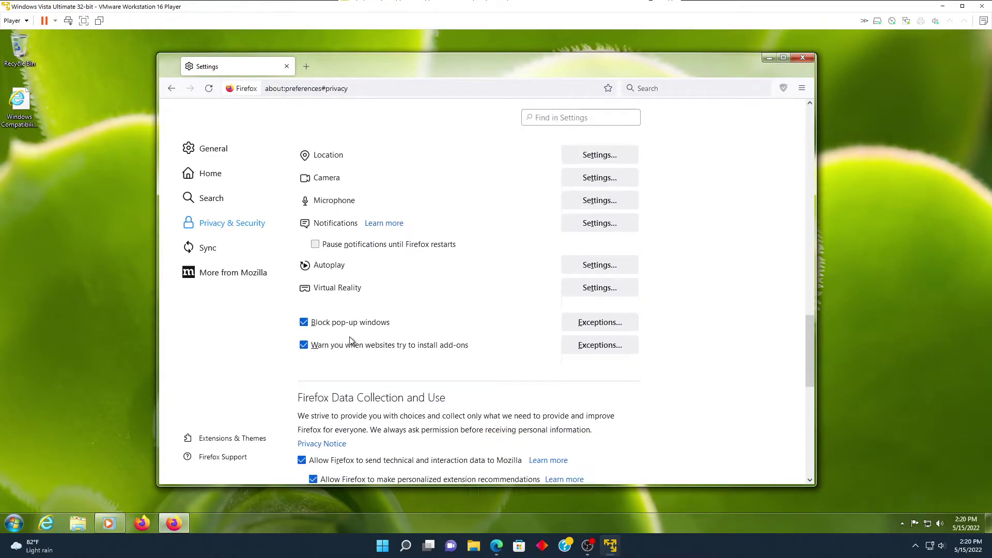
scroll(324, 317, "down", 2)
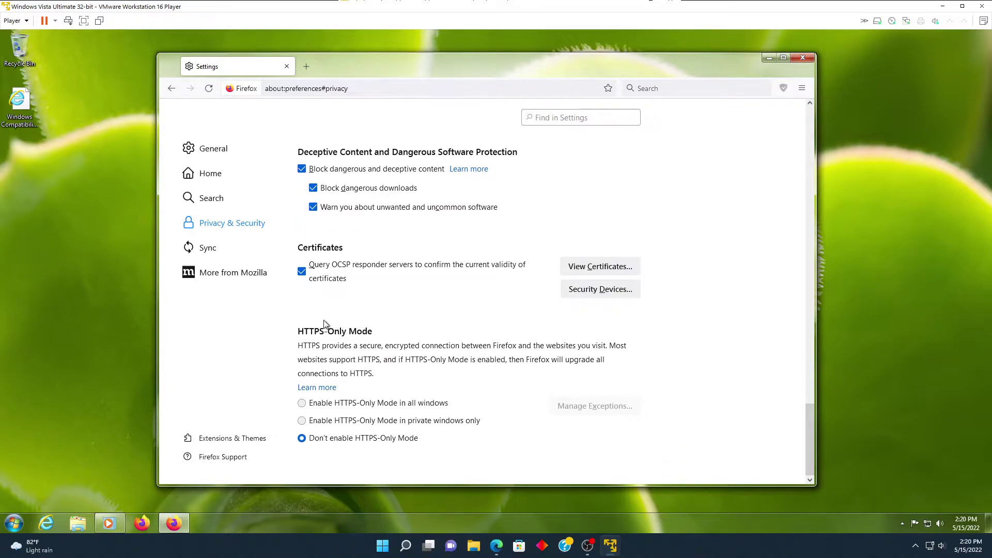
scroll(313, 346, "up", 6)
left_click(171, 88)
left_click(171, 88)
left_click(171, 88)
left_click(171, 88)
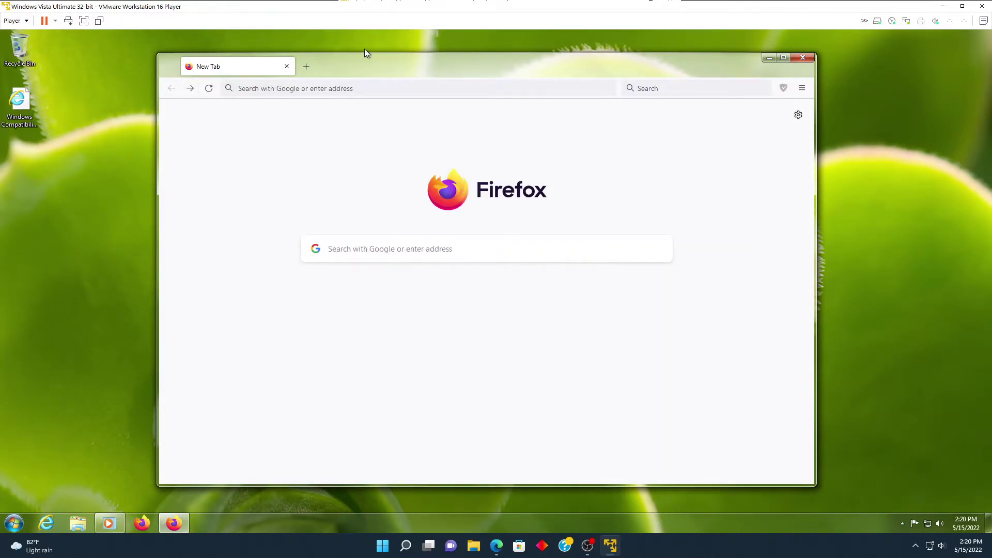
Step: Maximize the Firefox window and restore it to a floating window
left_click_drag(364, 58, 315, 117)
double_click(315, 117)
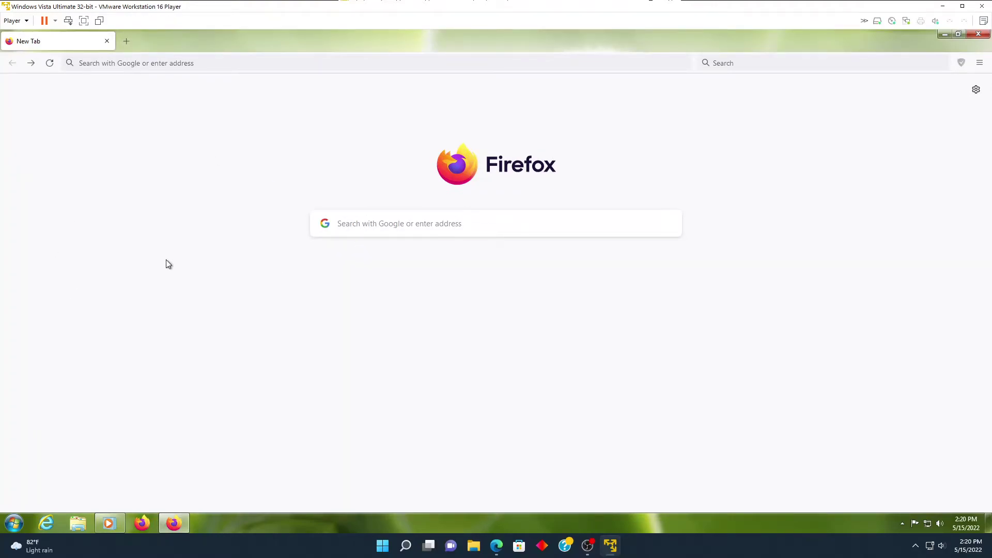
left_click_drag(317, 41, 510, 70)
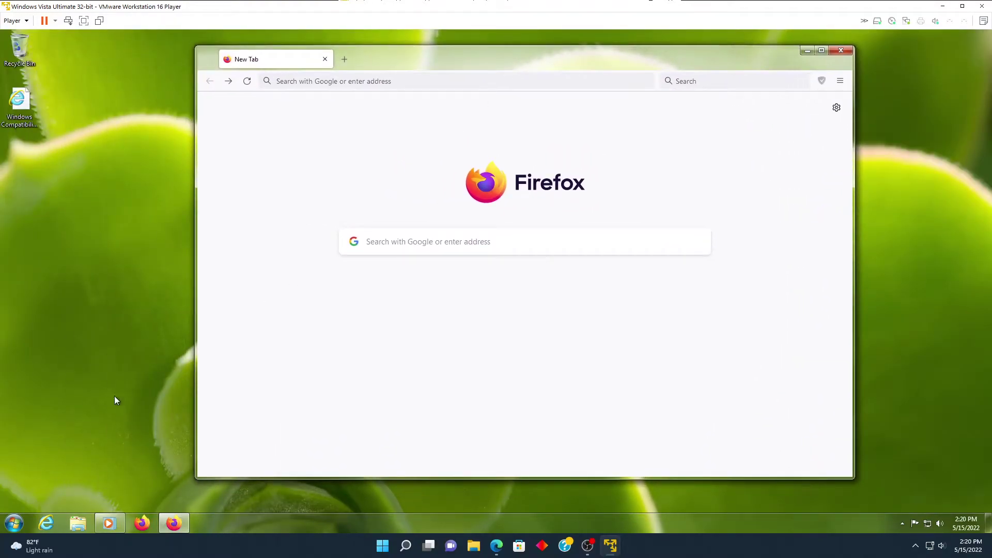
Step: Unpin the extra Firefox shortcut from the taskbar, check the list of installed programs and close the Firefox window
right_click(142, 523)
left_click(156, 497)
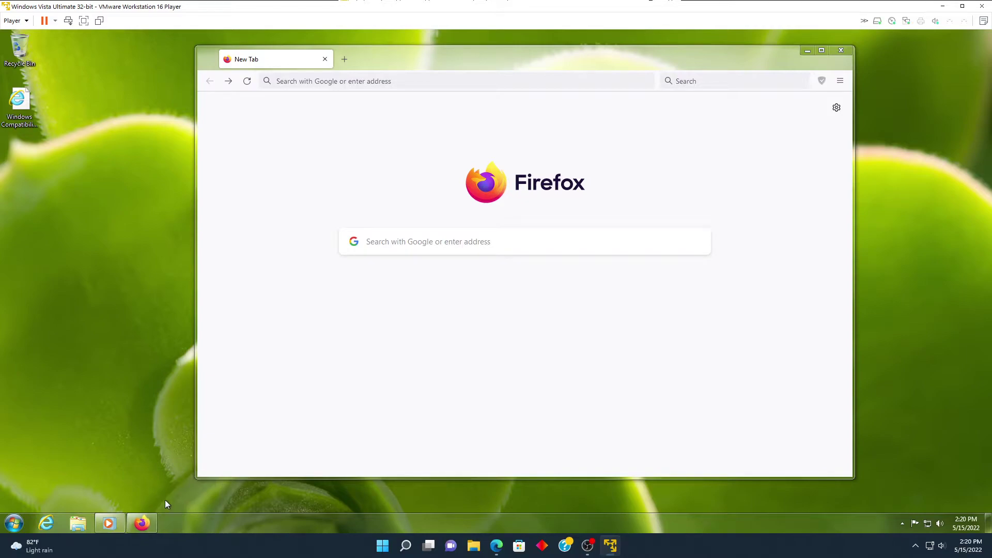
left_click(14, 524)
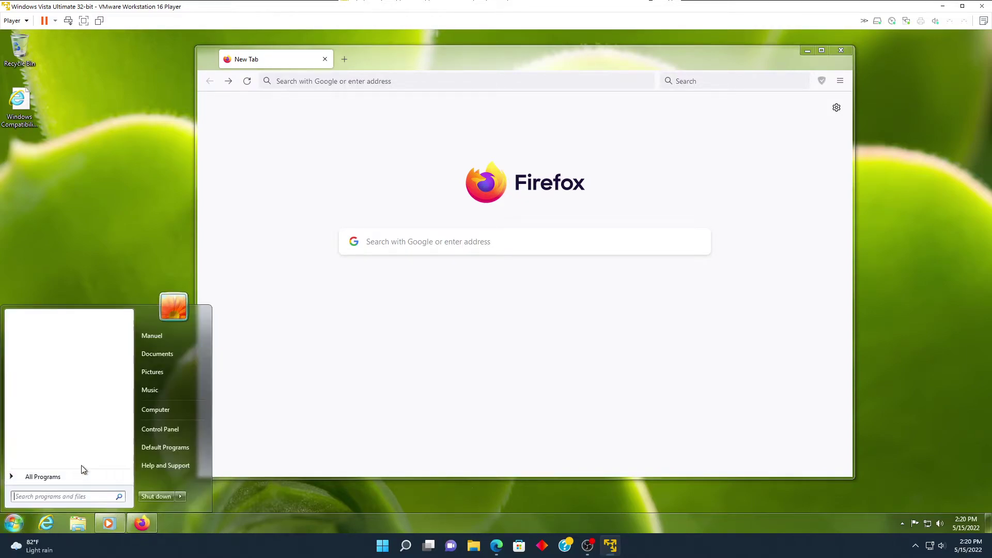
left_click(57, 476)
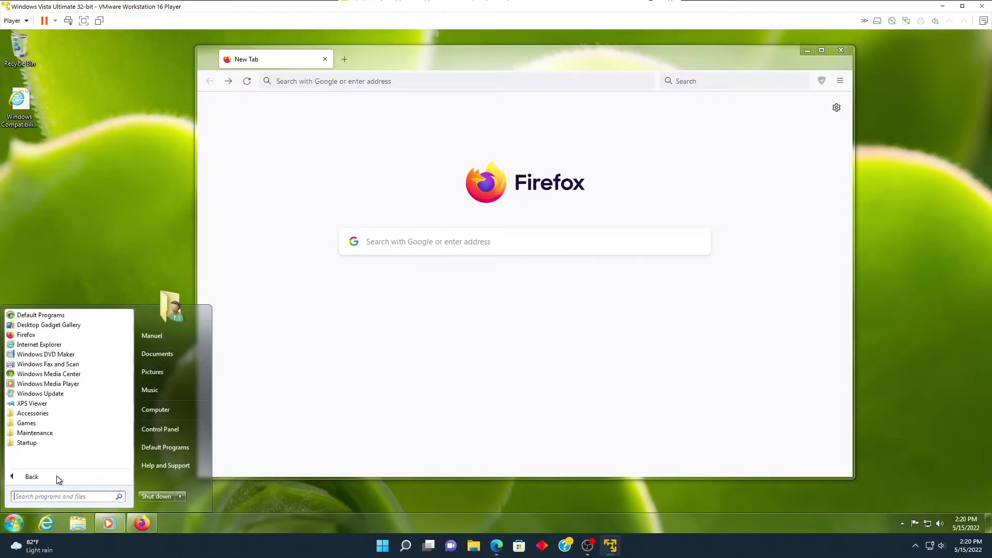
left_click(522, 338)
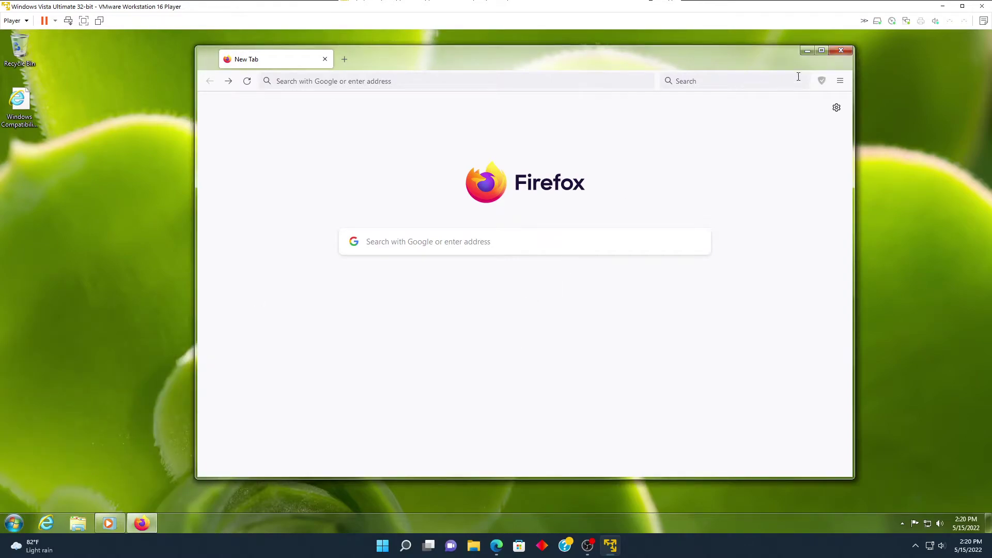
left_click(843, 55)
Step: Search the Control Panel for "update" and start installing the Windows updates, accepting the license terms
left_click(14, 523)
left_click(159, 434)
type("update")
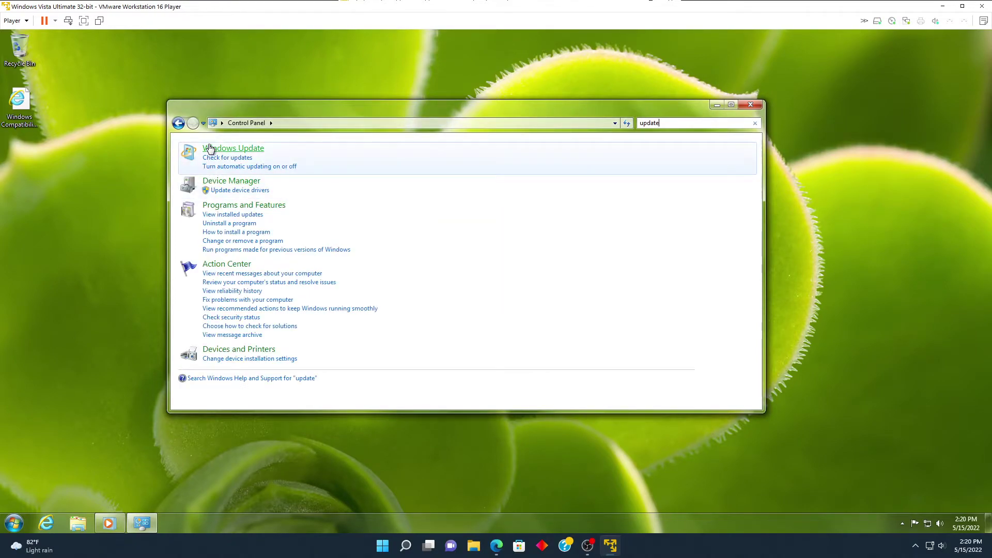
left_click(233, 148)
left_click(545, 229)
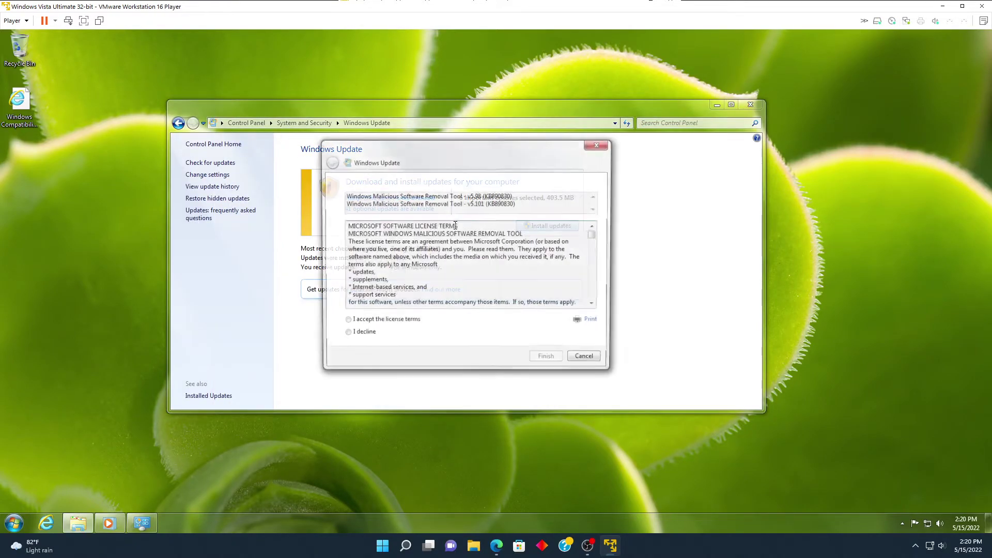
left_click(364, 322)
left_click(548, 360)
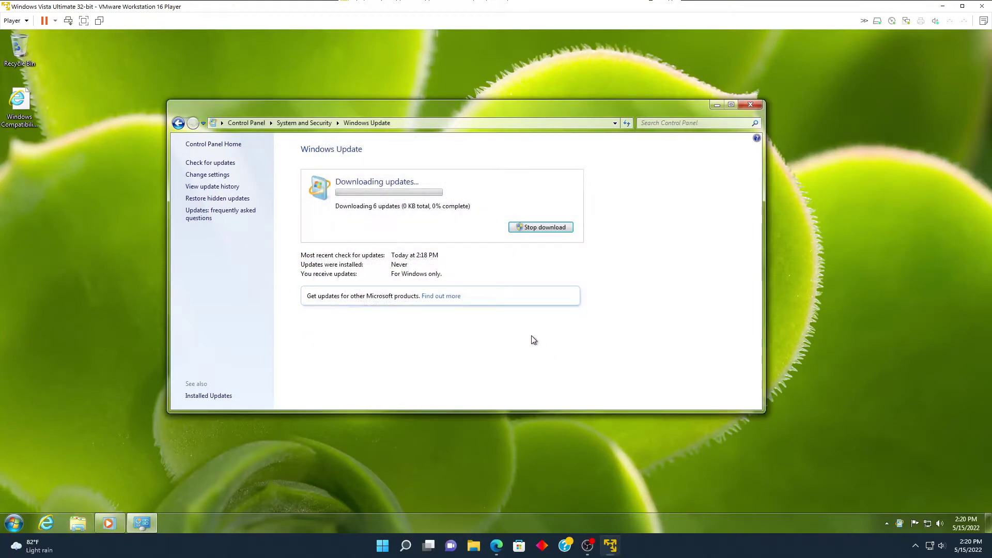
Step: Open Windows Media Center, view its main screen and close it
left_click(14, 523)
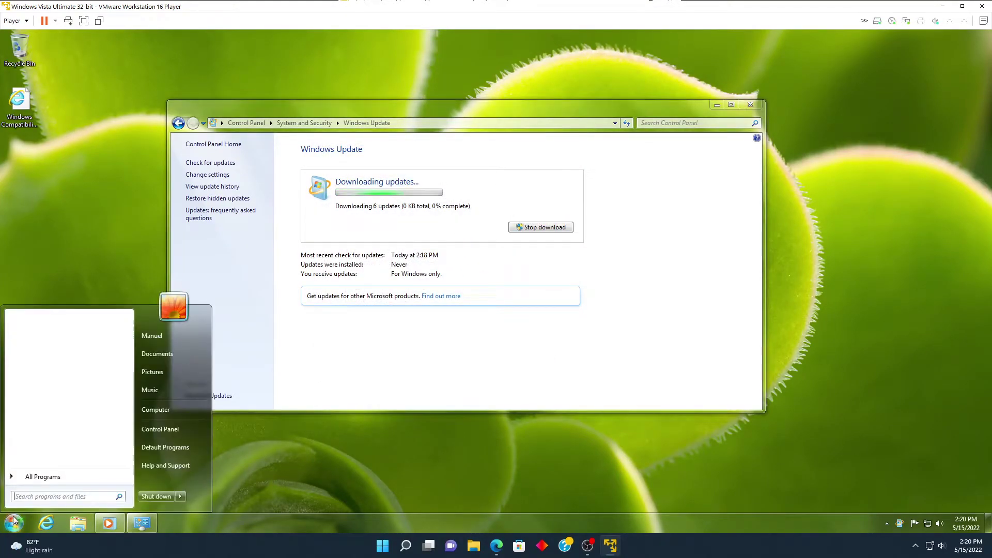
left_click(38, 476)
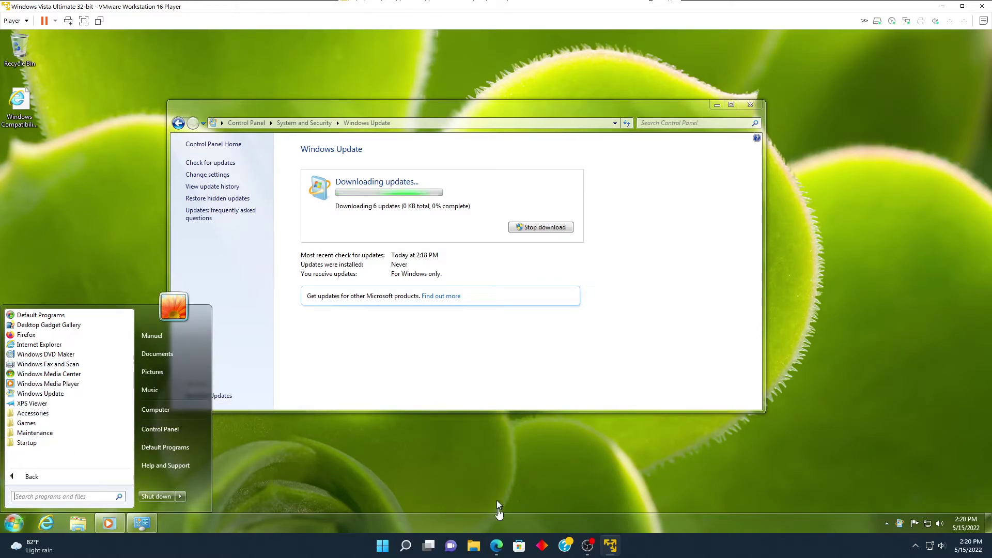
left_click(496, 545)
left_click(384, 272)
left_click(496, 545)
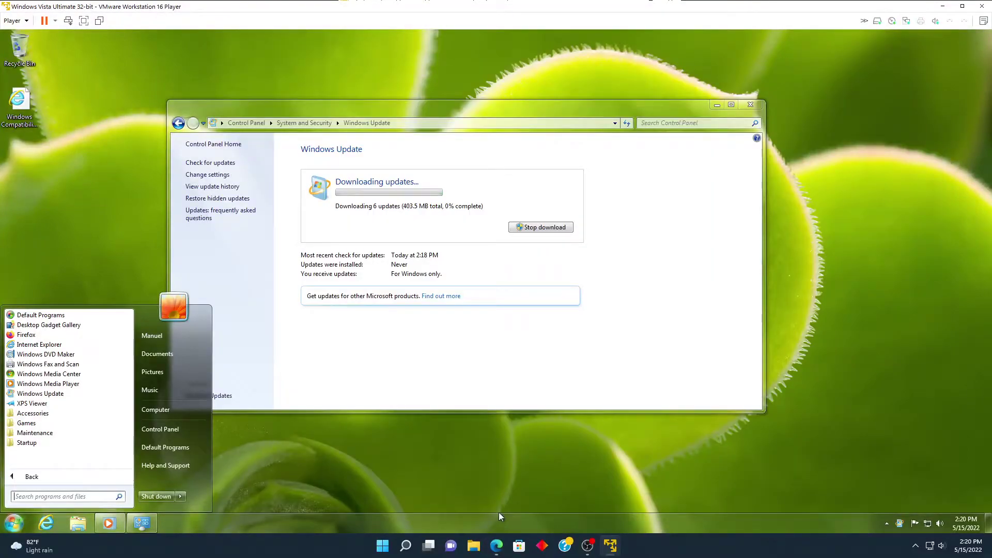
left_click(159, 355)
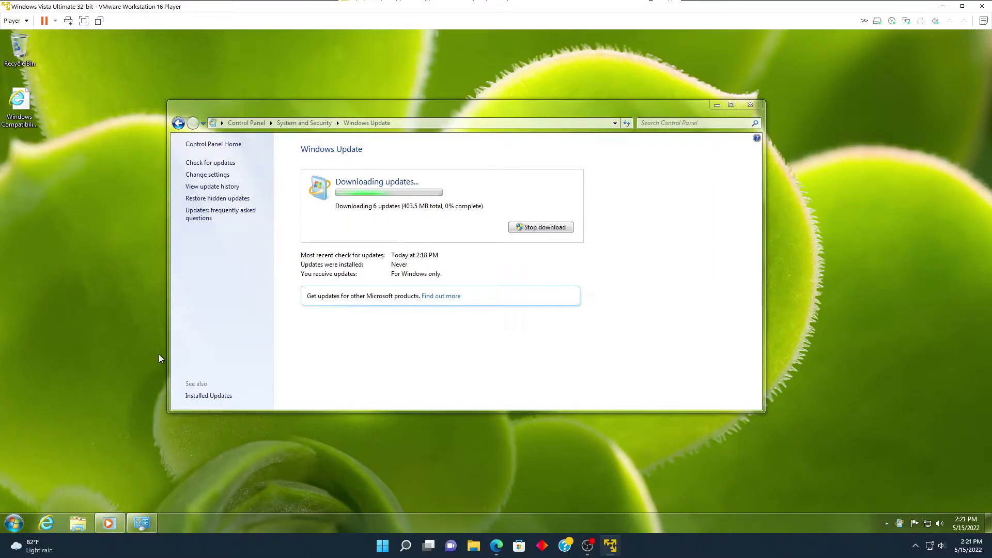
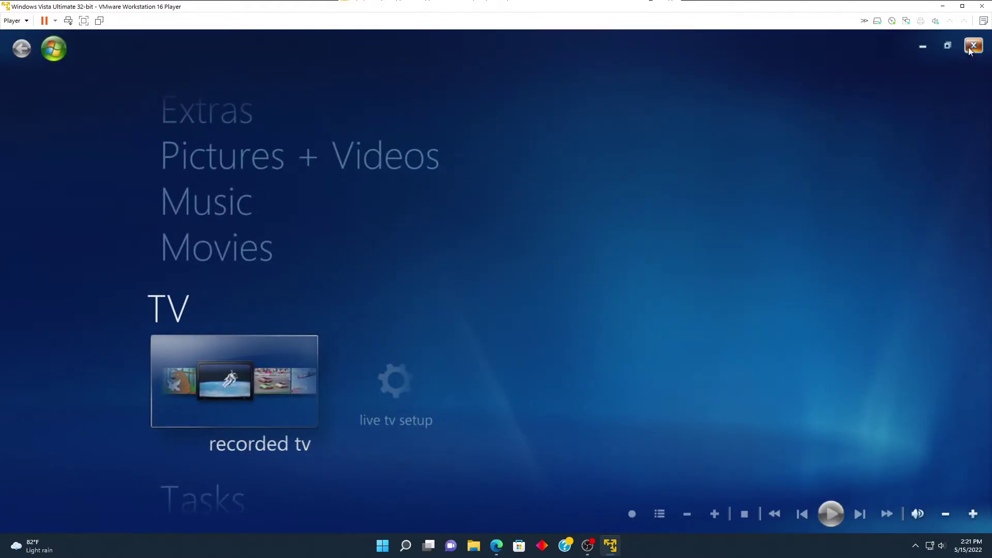
left_click(972, 48)
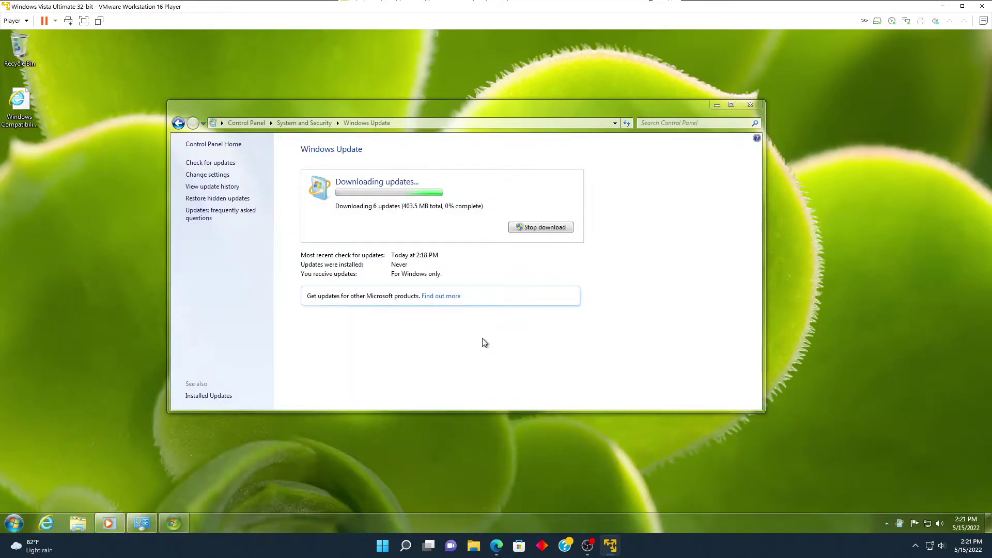
Step: Launch Paint from the Accessories and zoom the blank canvas to 400%
left_click(496, 545)
left_click(496, 545)
left_click(23, 520)
left_click(44, 476)
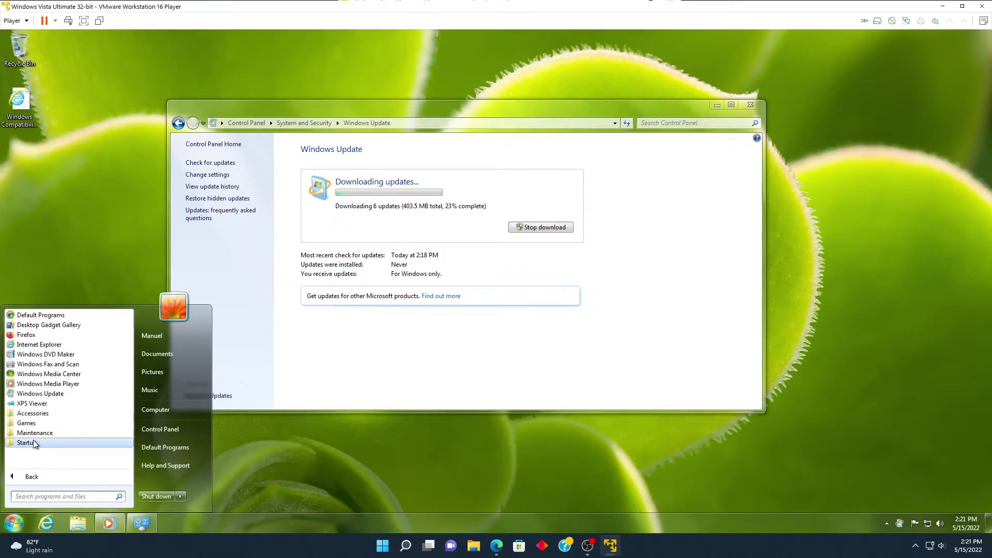
left_click(34, 413)
left_click(48, 397)
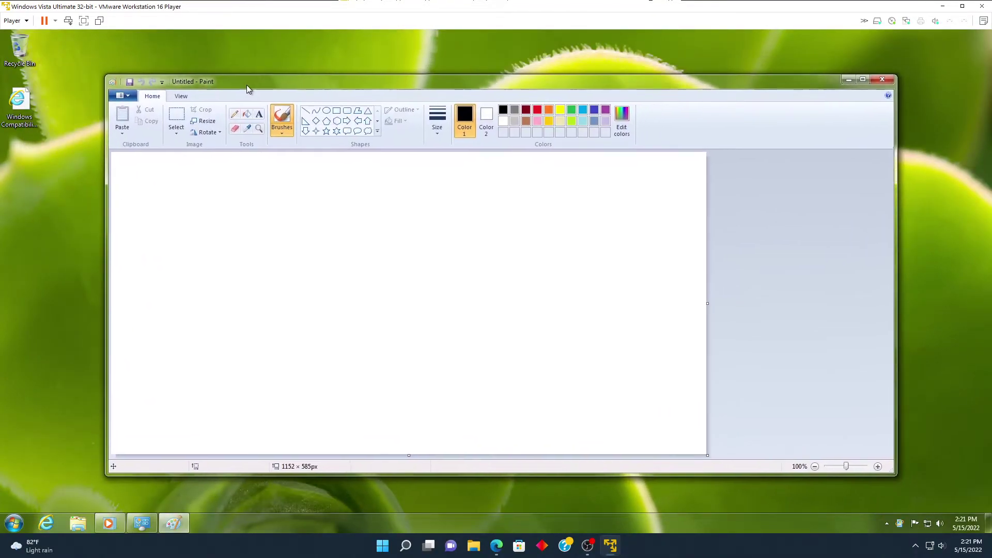
left_click(262, 129)
left_click(185, 195)
Step: Draw a closed, curved window-pane outline in black with the Pencil at its thickest line size
left_click(239, 113)
left_click(442, 124)
left_click(465, 210)
left_click(362, 110)
mouse_move(291, 202)
left_mouse_down()
mouse_move(270, 334)
mouse_move(354, 330)
mouse_move(416, 226)
mouse_move(368, 202)
mouse_move(291, 202)
left_mouse_up()
Step: Try to duplicate the pane outline beside the original and undo the copy
left_click(181, 120)
left_click_drag(234, 161, 477, 427)
left_click_drag(338, 302, 539, 327)
left_click(146, 82)
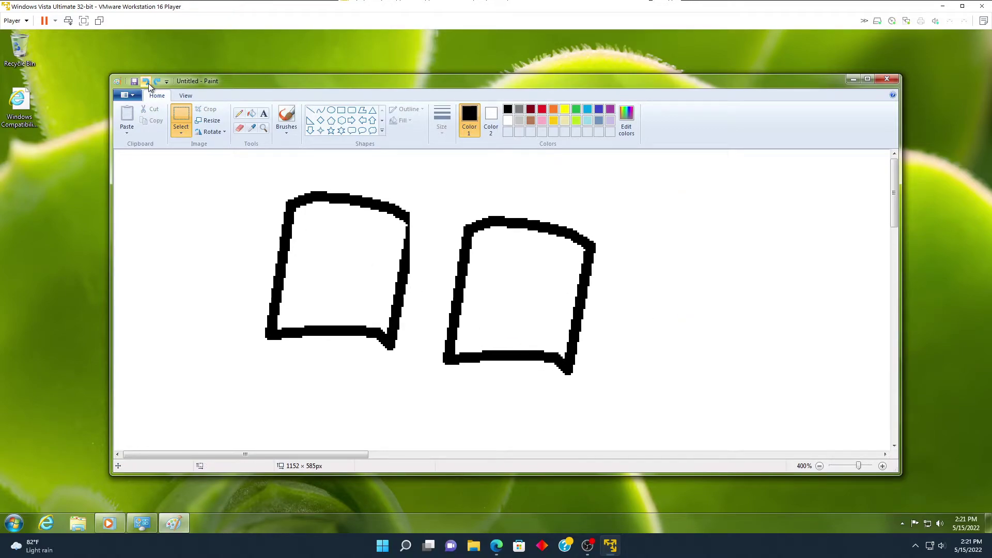
left_click(147, 82)
left_click(146, 82)
left_click(158, 81)
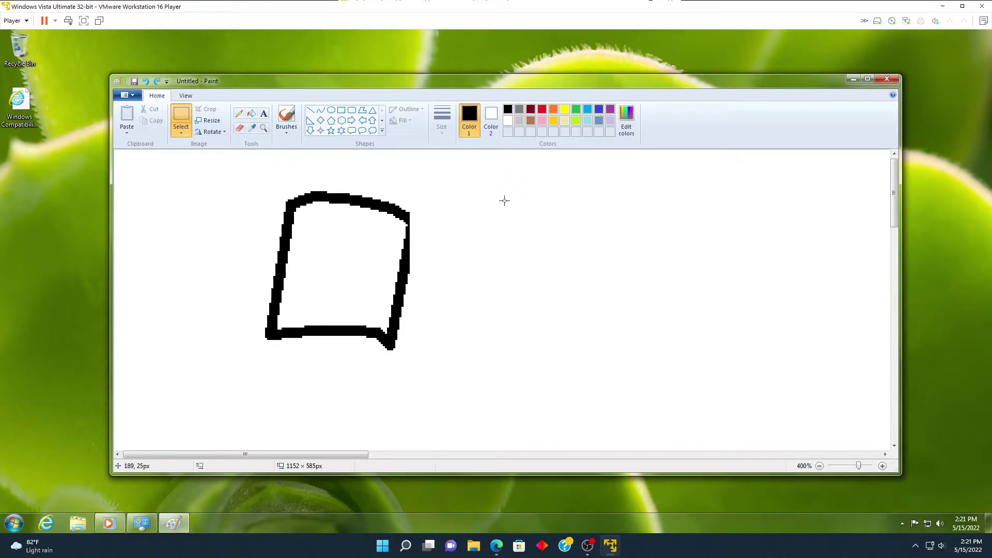
Step: Select the area around the pane outline and delete it to clear the canvas
left_click_drag(483, 197, 188, 383)
left_click(585, 299)
left_click_drag(155, 194, 537, 391)
left_click_drag(200, 156, 608, 464)
key("Delete")
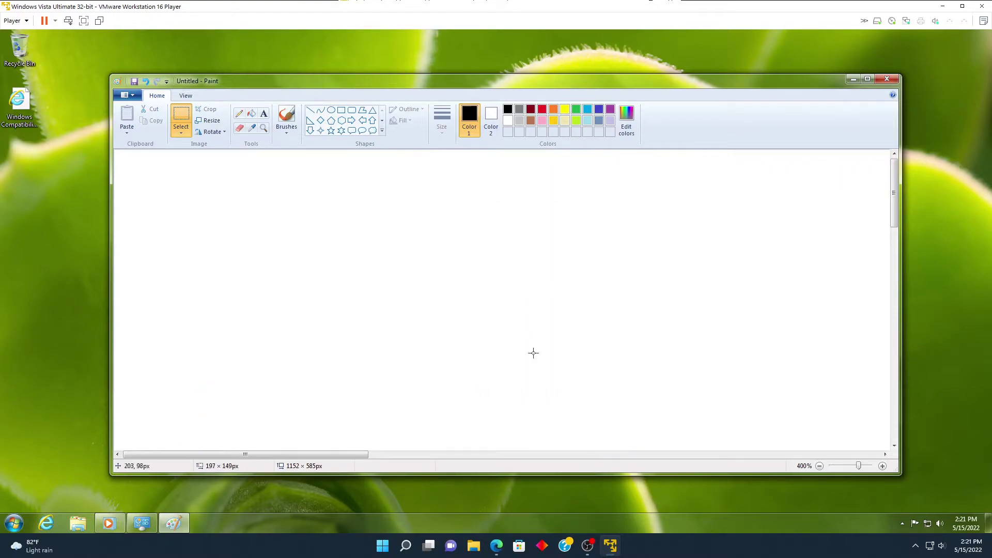
Step: Maximize Paint and redraw a curved window-pane outline in black with the Pencil at its thickest line size
double_click(382, 79)
left_click(126, 66)
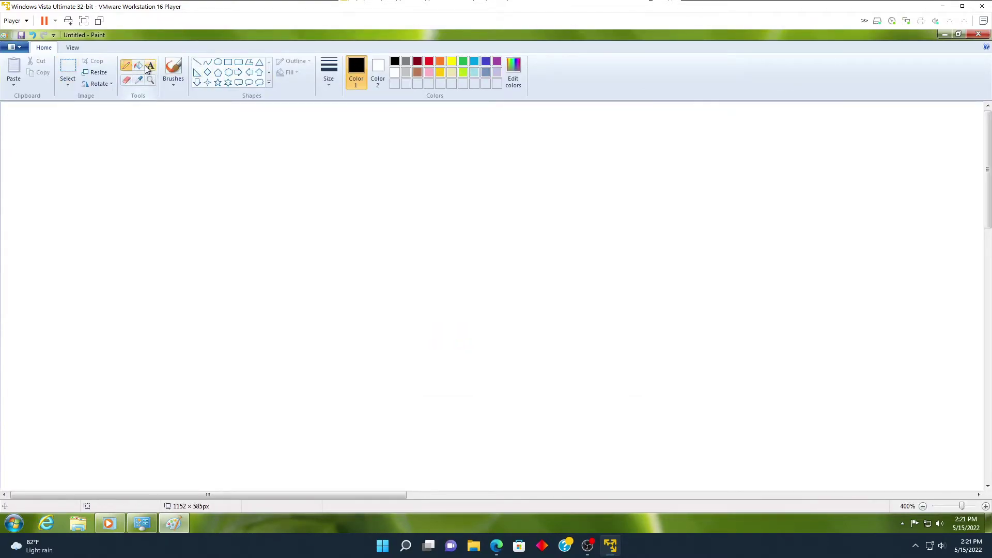
left_click(325, 74)
left_click(329, 161)
mouse_move(241, 172)
left_mouse_down()
mouse_move(221, 267)
mouse_move(269, 260)
mouse_move(315, 279)
mouse_move(326, 203)
mouse_move(275, 170)
mouse_move(250, 174)
left_mouse_up()
Step: Duplicate the pane outline with a rectangular selection, enable transparent selection and place the copy directly below the original
left_click(68, 67)
left_click_drag(119, 119, 424, 376)
left_click_drag(338, 271, 570, 285)
left_click(67, 83)
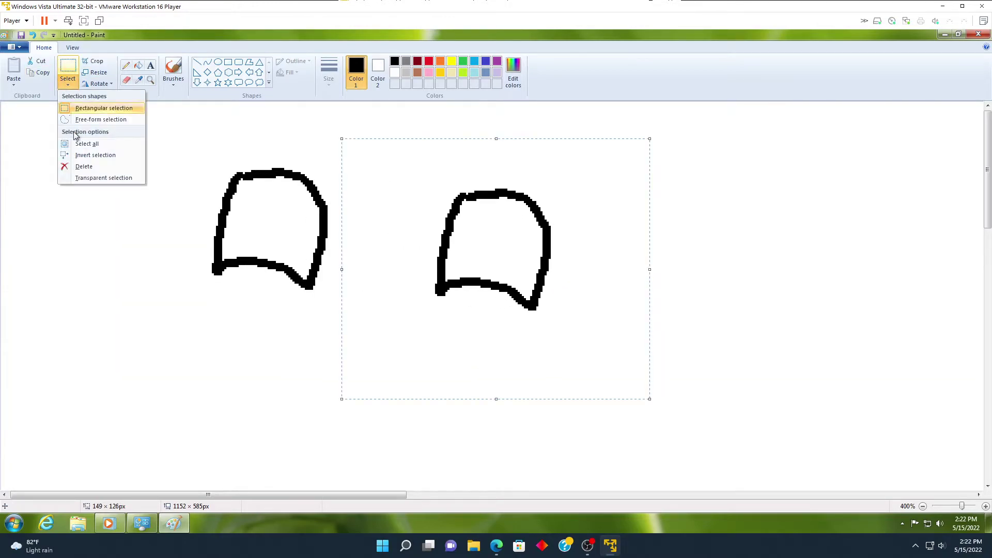
left_click(85, 176)
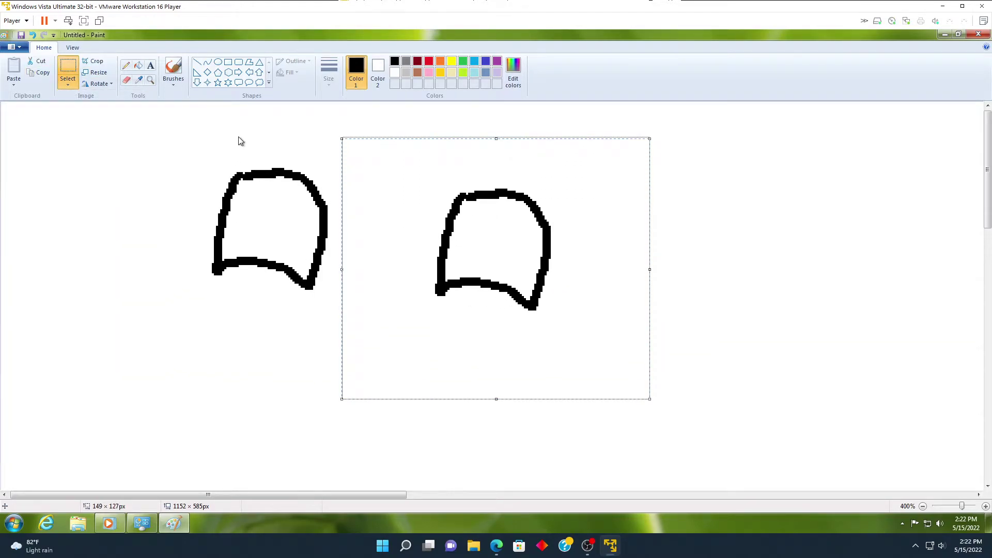
mouse_move(492, 218)
left_mouse_down()
mouse_move(201, 297)
mouse_move(266, 315)
mouse_move(252, 312)
left_mouse_up()
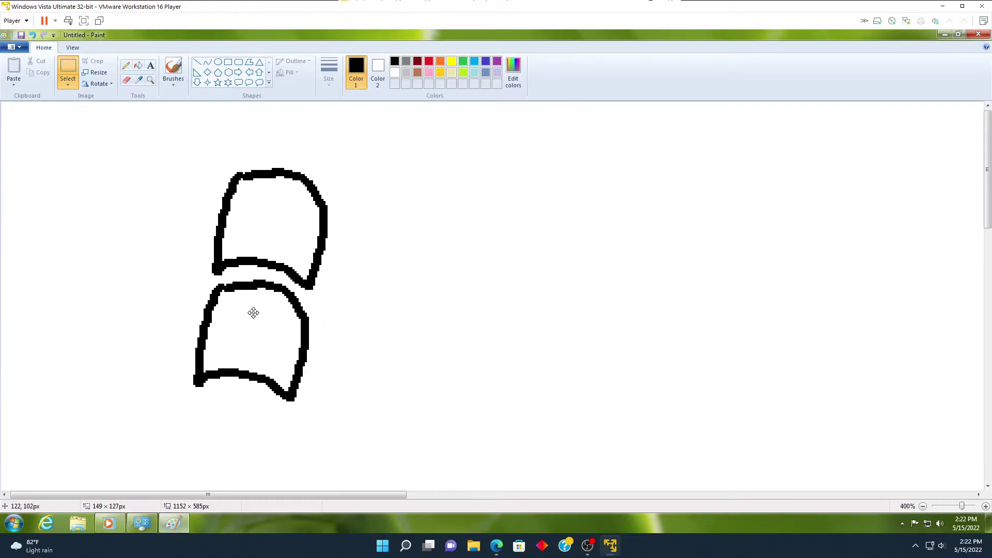
Step: Duplicate the two stacked panes to the right of the originals and flip the copy horizontally and vertically
left_click_drag(412, 126, 154, 484)
left_click_drag(266, 384, 391, 404)
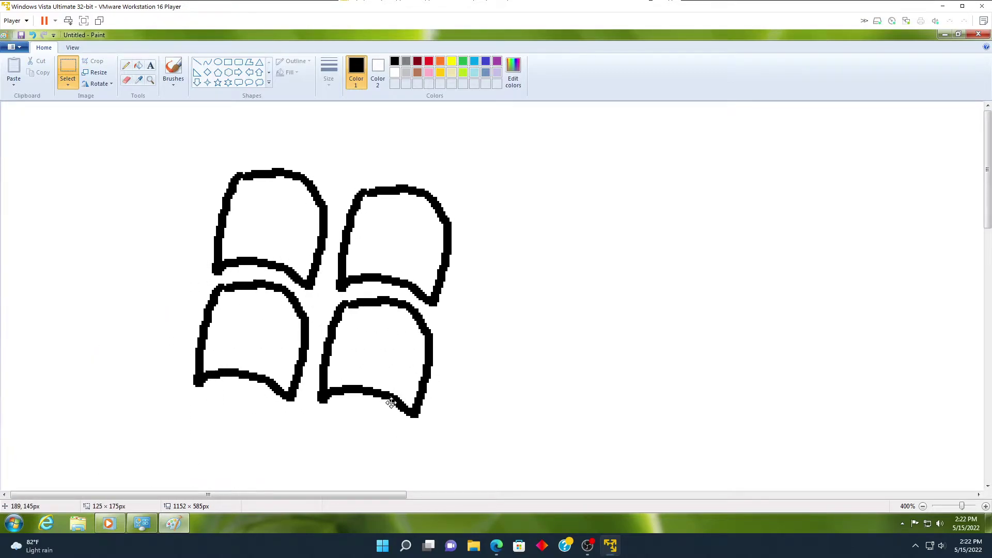
left_click(98, 84)
left_click(115, 141)
left_click(98, 84)
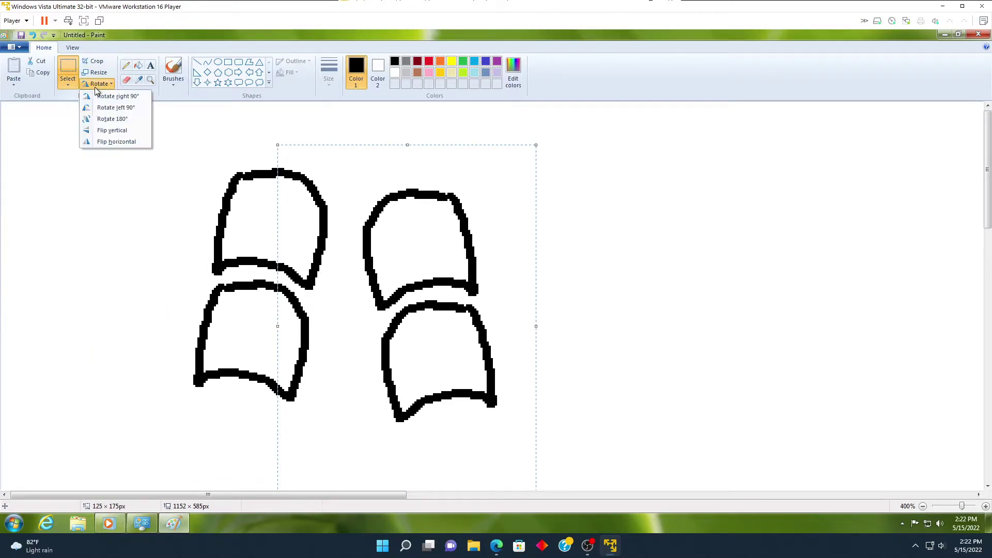
left_click(111, 130)
Step: Fit the flipped panes close beside the originals and move all four panes toward the canvas's upper-left corner
left_click_drag(381, 288, 336, 268)
left_click_drag(618, 117, 90, 482)
left_click_drag(333, 359, 196, 324)
Step: Fill the upper-left pane red, the upper-right pane green, the lower-right pane yellow and the lower-left pane indigo
left_click(138, 66)
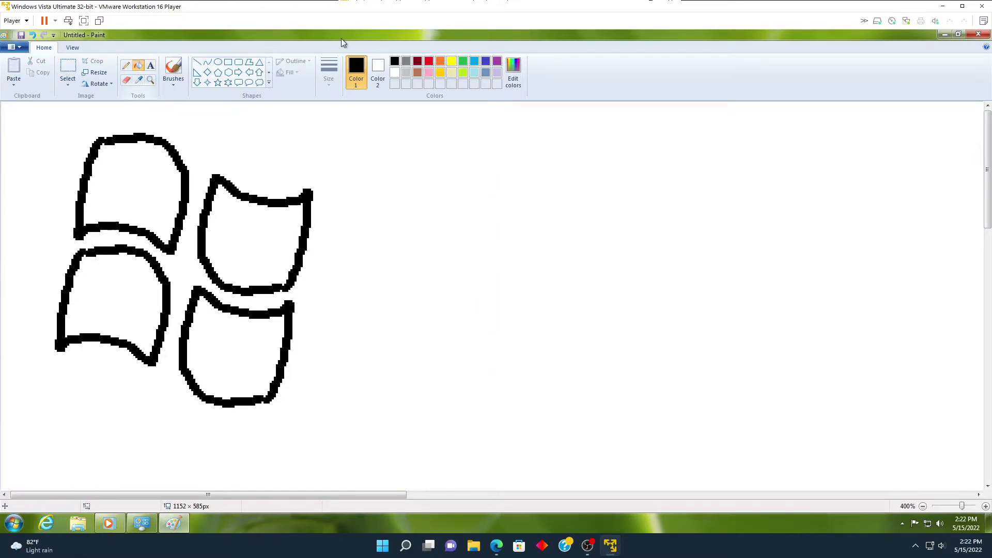
left_click(429, 61)
left_click(122, 189)
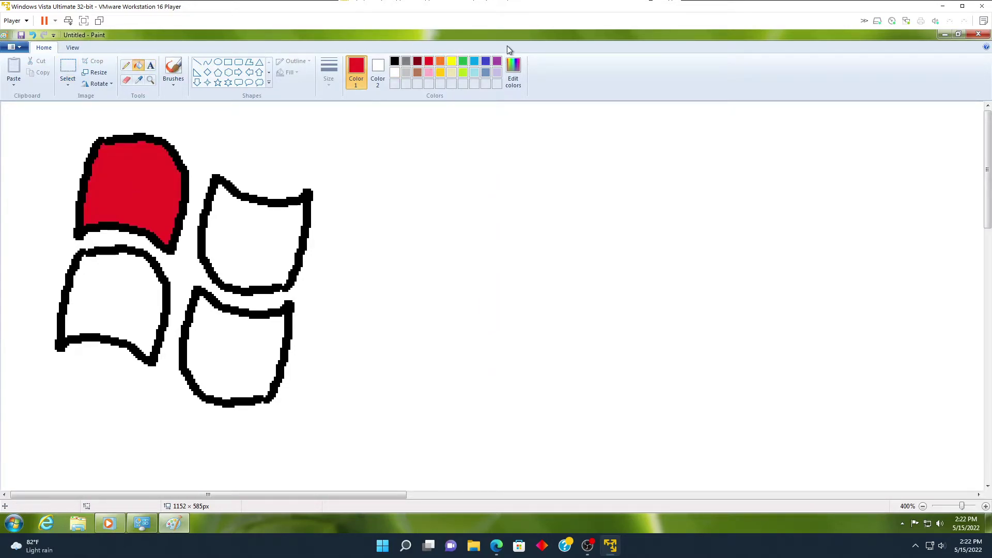
left_click(463, 61)
left_click(236, 275)
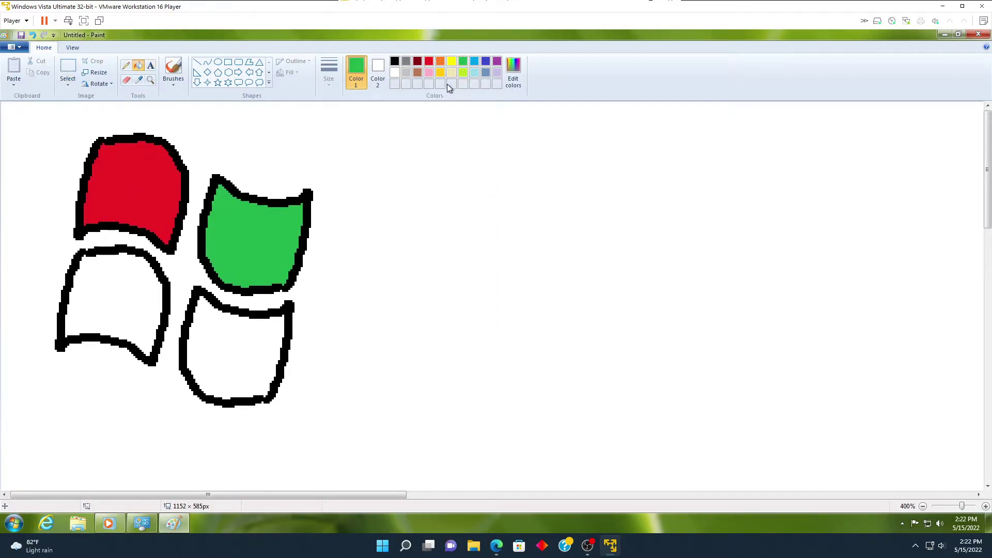
left_click(448, 64)
left_click(237, 346)
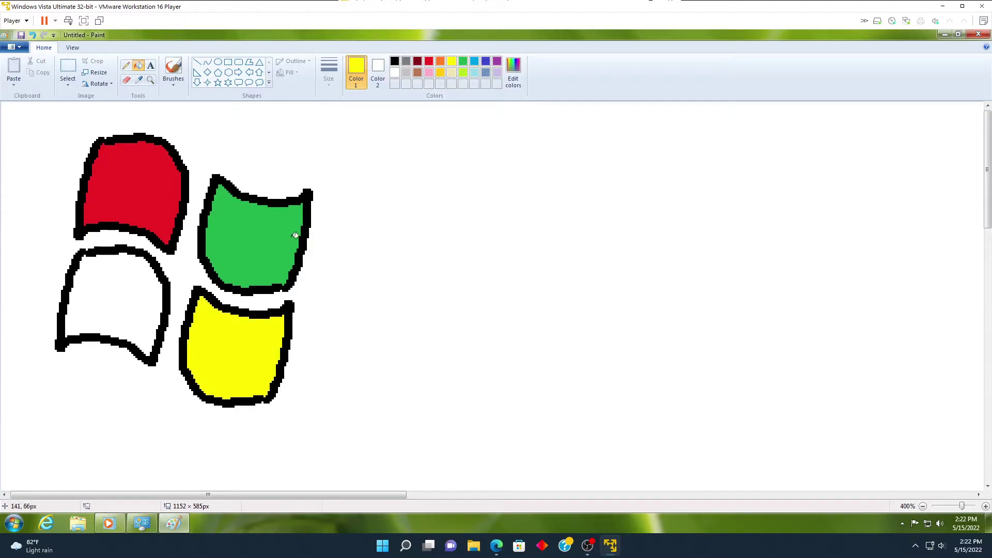
left_click(486, 61)
left_click(105, 309)
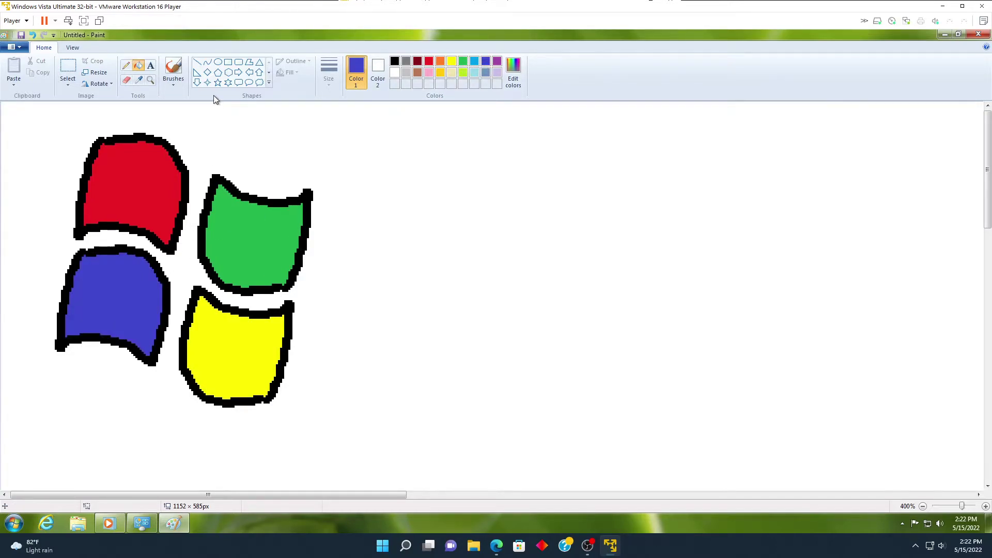
Step: Add the text "Windows 7" in black to the right of the coloured logo
left_click(151, 65)
left_click(395, 61)
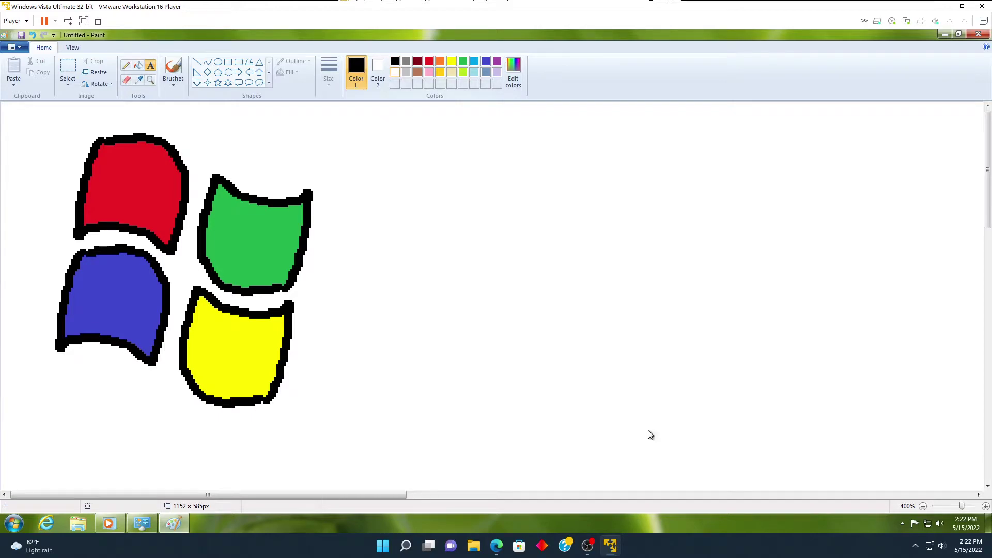
left_click(384, 150)
type("Windows")
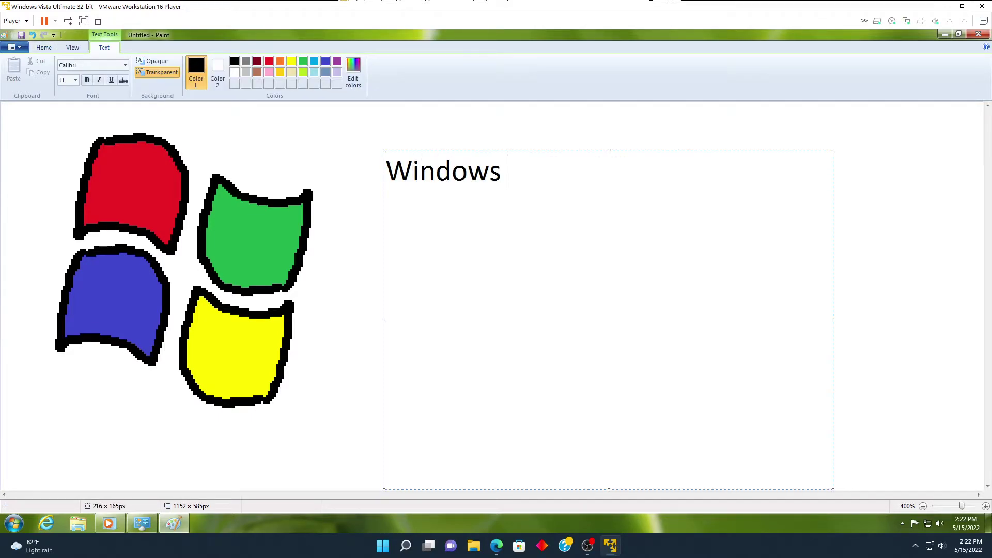
Step: Format the whole "Windows 7" text in Segoe UI at size 26 and place it on the canvas
key("ctrl+a")
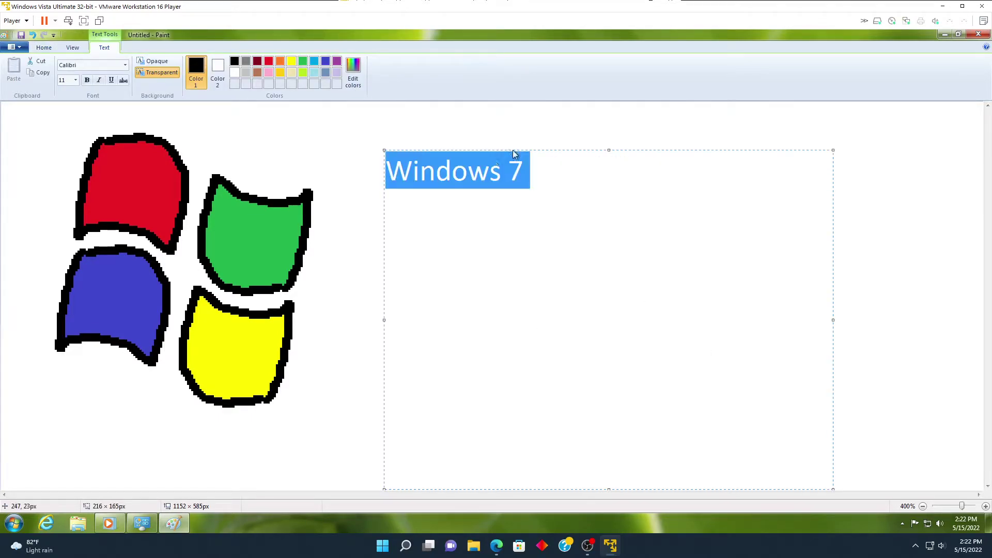
left_click(75, 80)
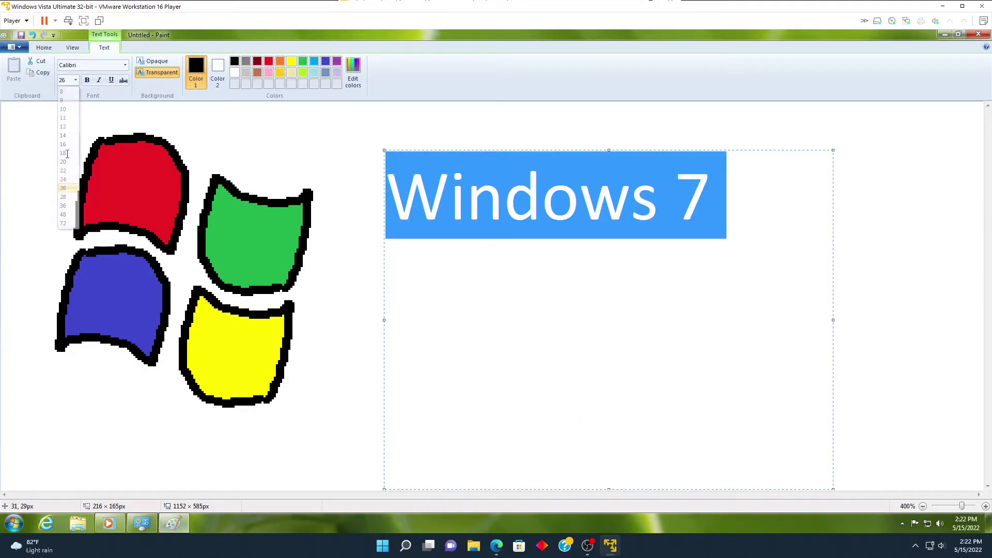
left_click(125, 65)
left_click_drag(149, 126, 147, 262)
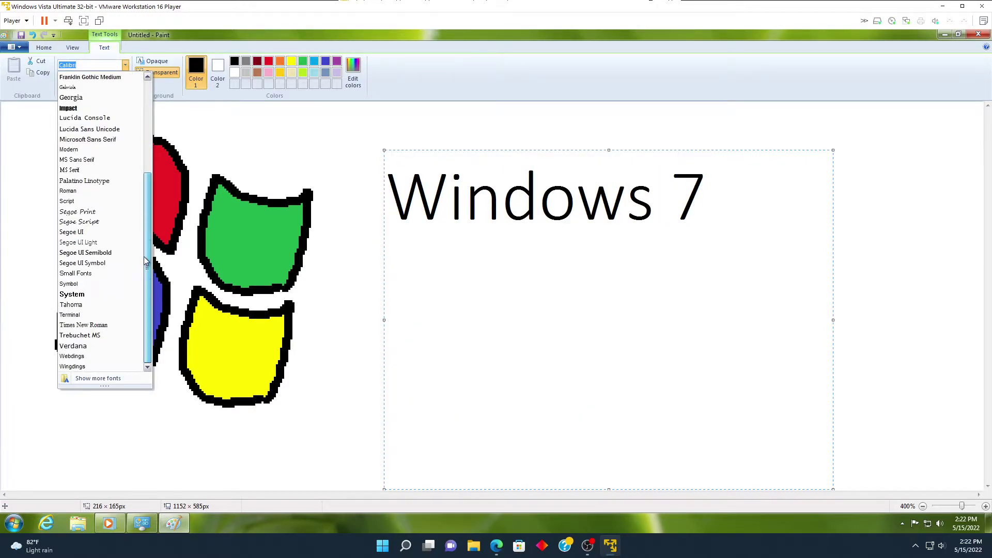
left_click(72, 232)
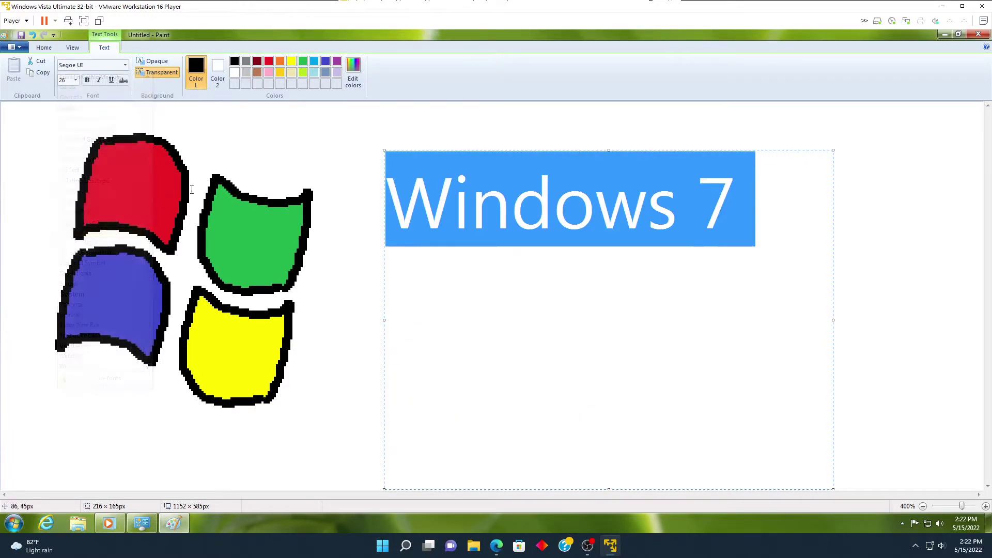
left_click(318, 141)
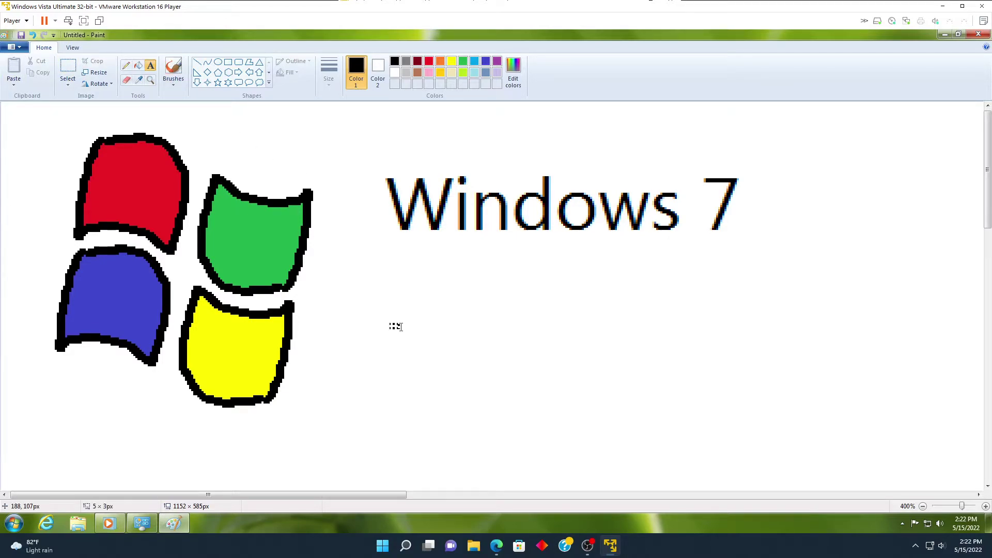
Step: Add a separate "7" in Segoe UI Light below the "Windows 7" text
left_click(390, 323)
type("7")
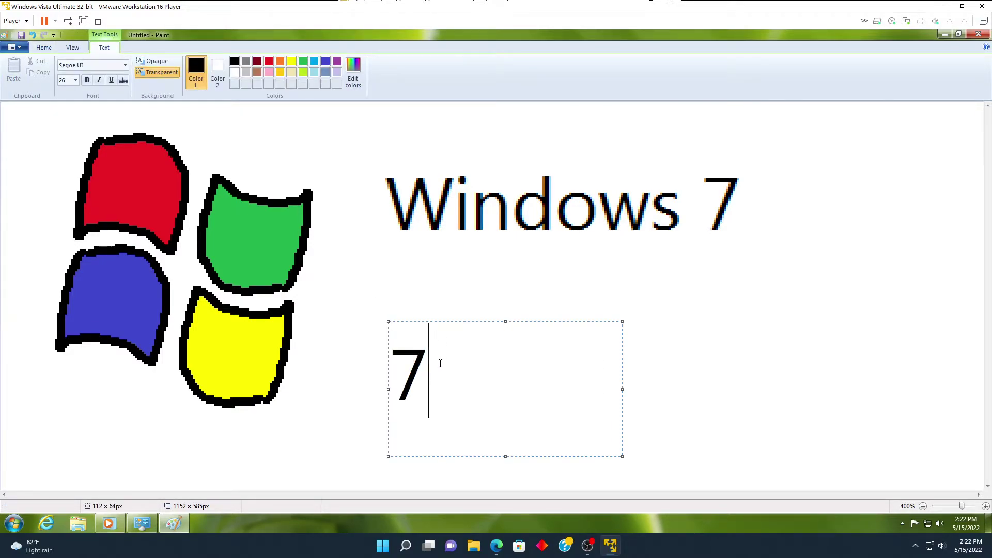
left_click_drag(444, 363, 402, 364)
left_click(121, 65)
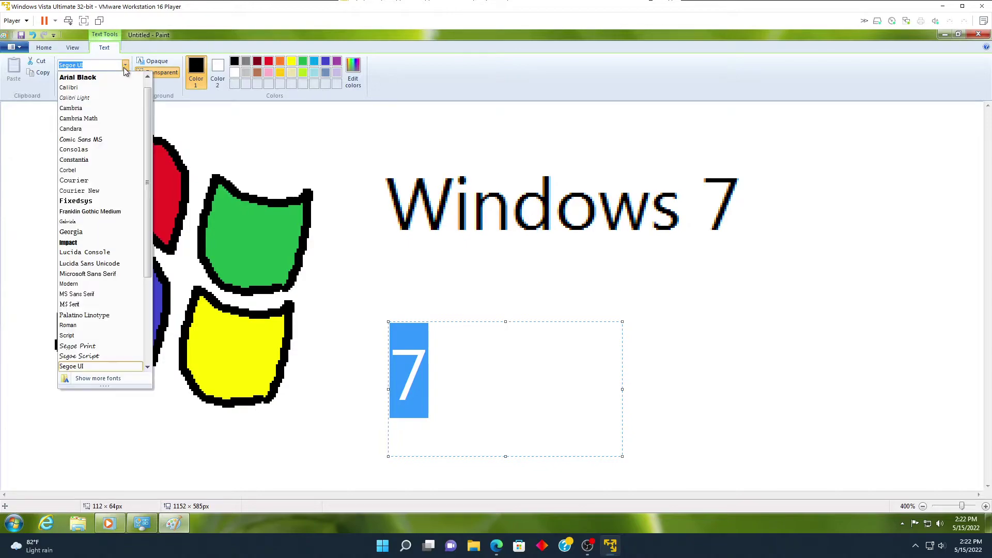
scroll(148, 162, "down", 2)
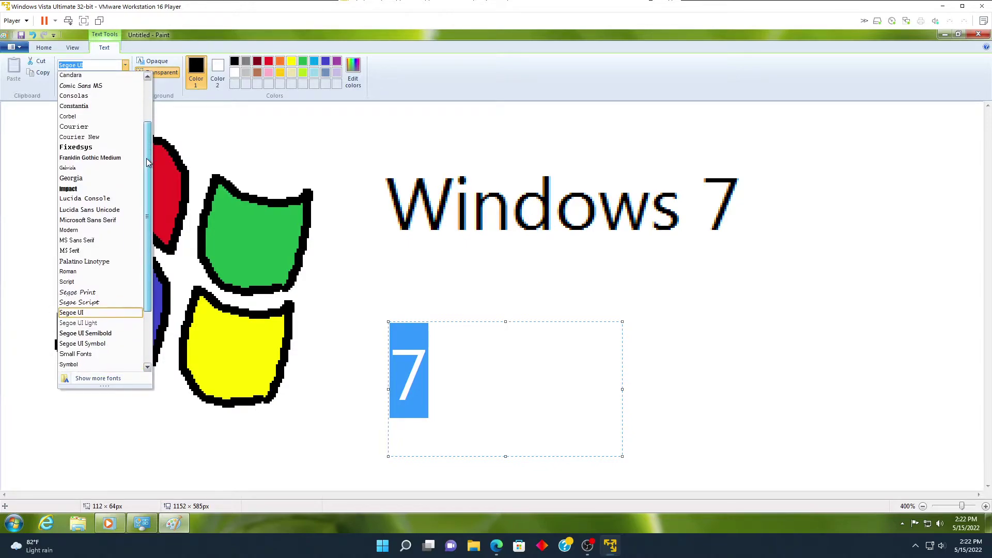
left_click(94, 323)
left_click(460, 347)
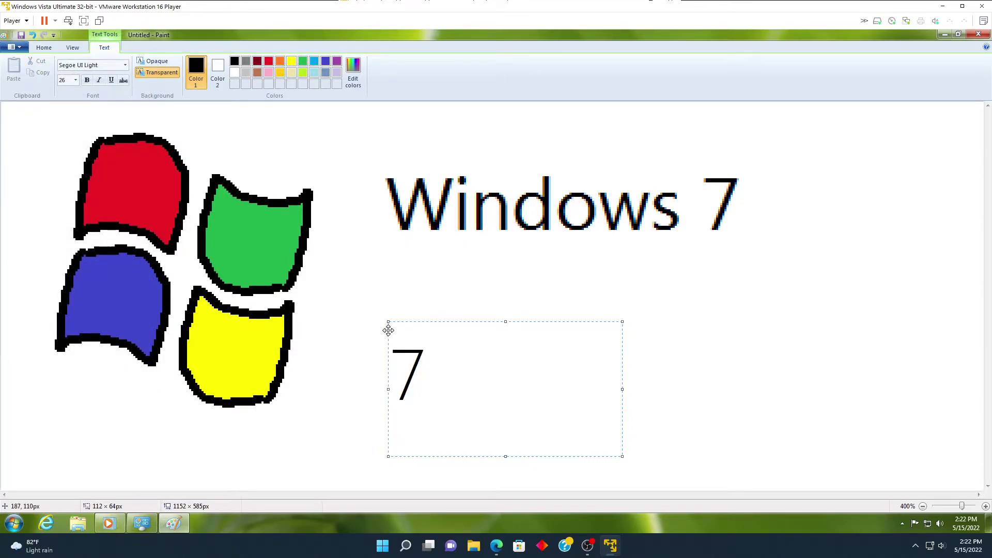
left_click_drag(388, 322, 394, 293)
left_click(249, 122)
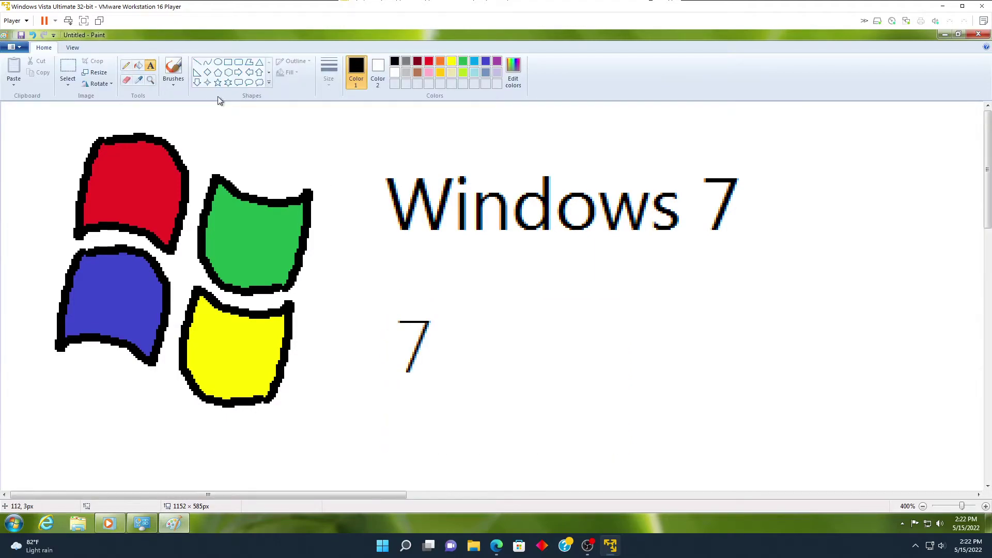
Step: Replace the 7 in the "Windows 7" text with the light 7 and move the complete text below the logo
left_click(149, 79)
right_click(140, 139)
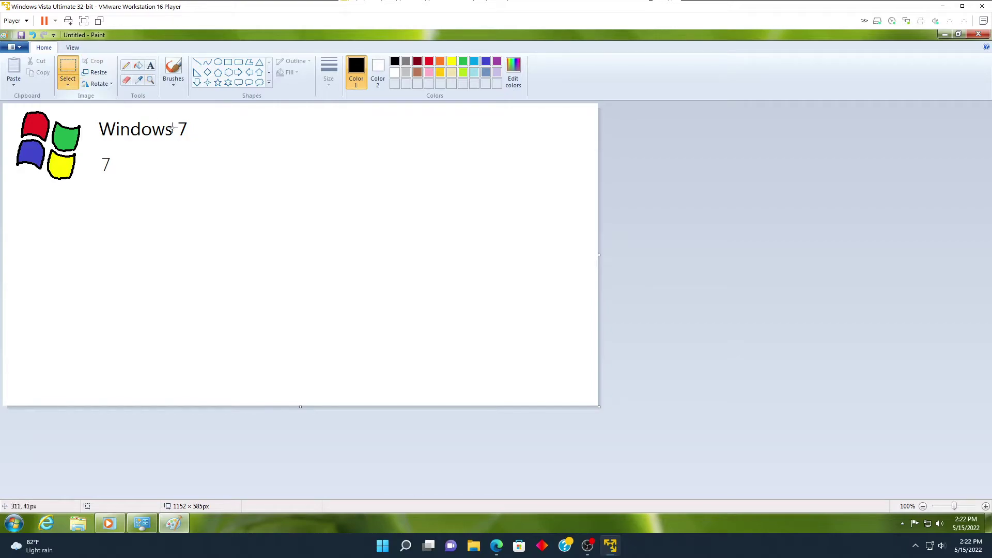
key("Delete")
mouse_move(145, 192)
left_mouse_down()
mouse_move(95, 141)
mouse_move(171, 140)
mouse_move(188, 128)
left_mouse_up()
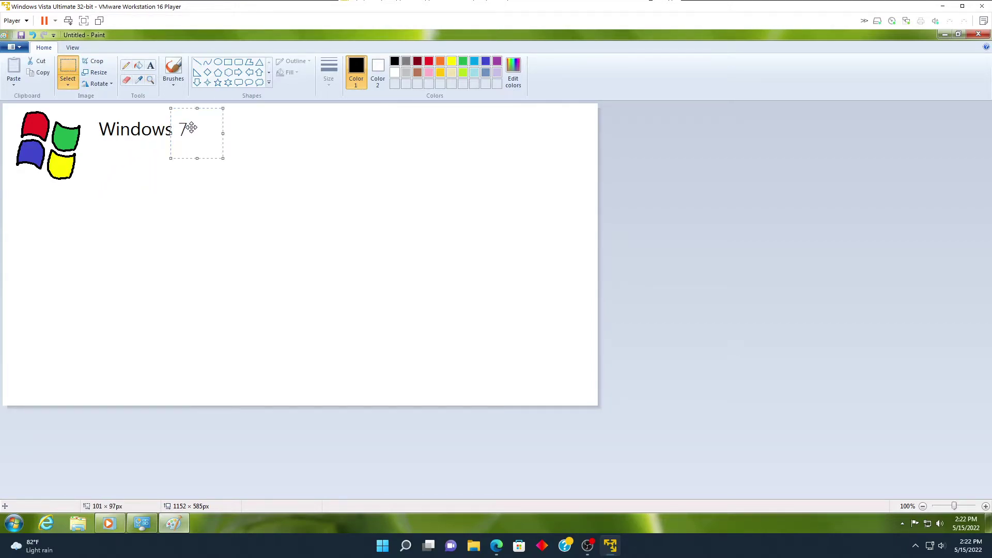
left_click(295, 161)
left_click_drag(315, 172, 88, 102)
mouse_move(136, 139)
left_mouse_down()
mouse_move(66, 212)
mouse_move(52, 209)
left_mouse_up()
Step: View the finished drawing in full screen and close Paint without saving
left_click(72, 47)
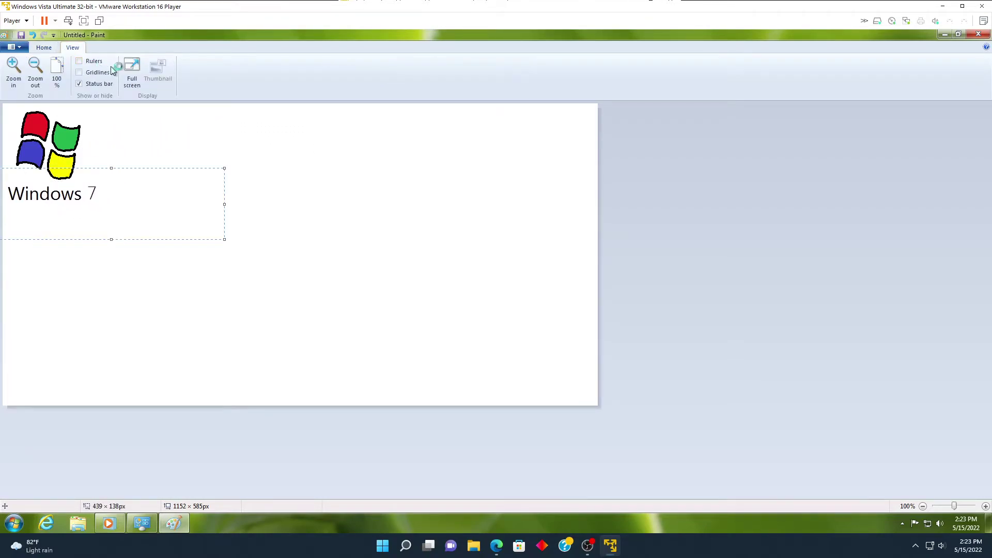
left_click(125, 65)
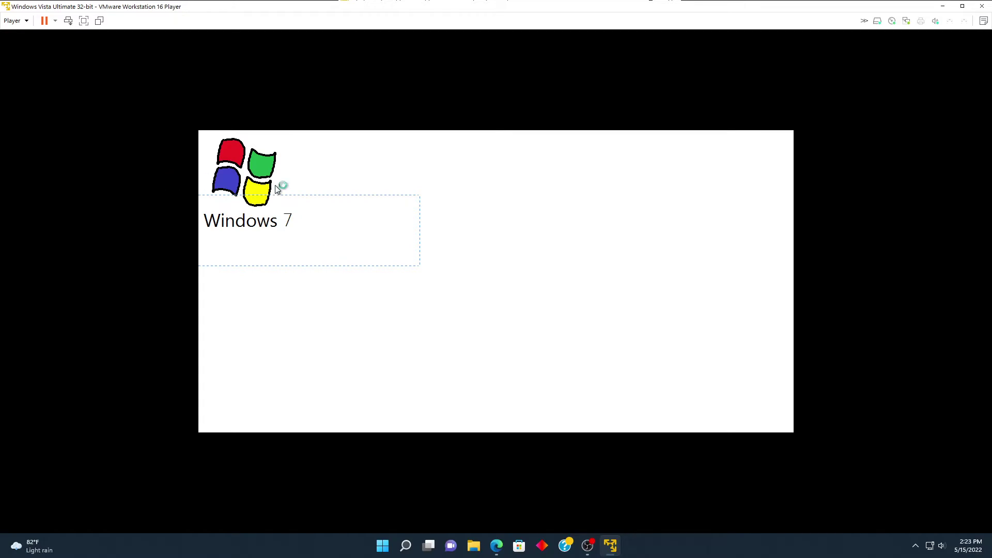
left_click(290, 220)
left_click(974, 37)
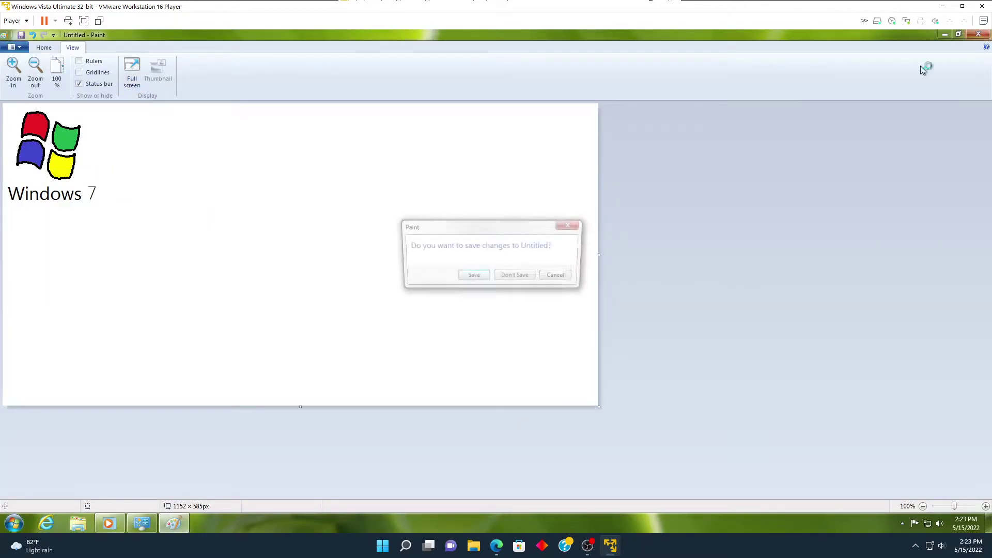
left_click(518, 274)
Step: Check the Windows Update installation progress and look at the Windows DVD Maker welcome page
left_click(141, 523)
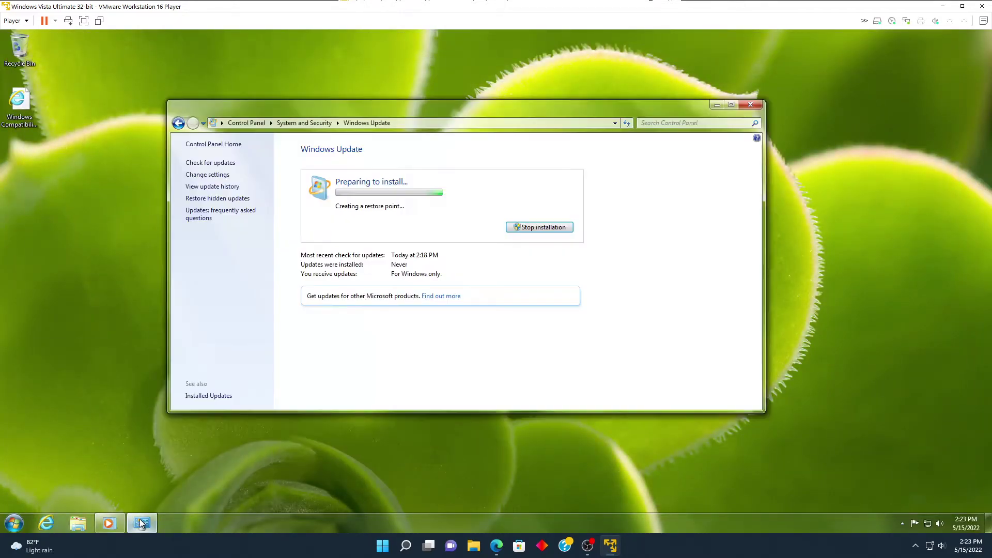
left_click(718, 104)
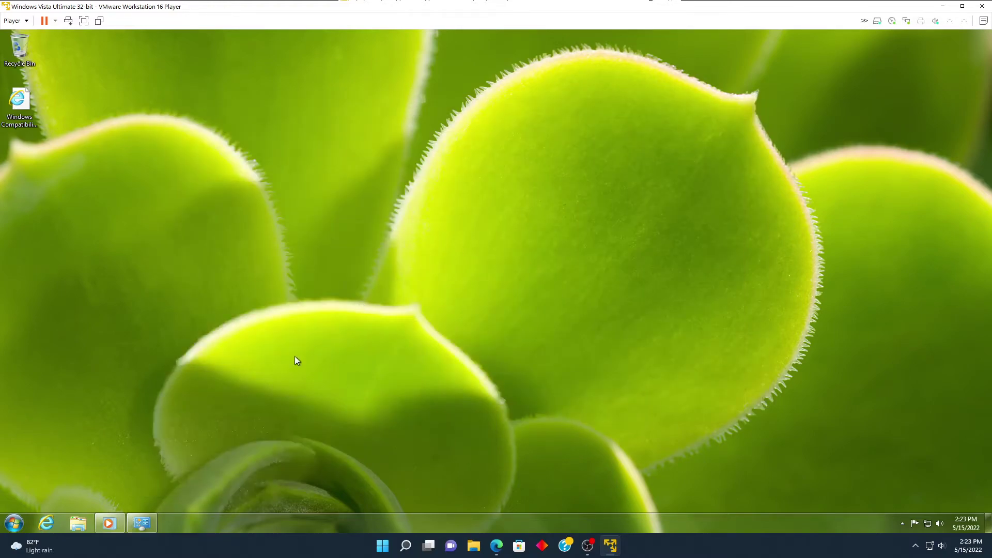
left_click(2, 527)
left_click(39, 477)
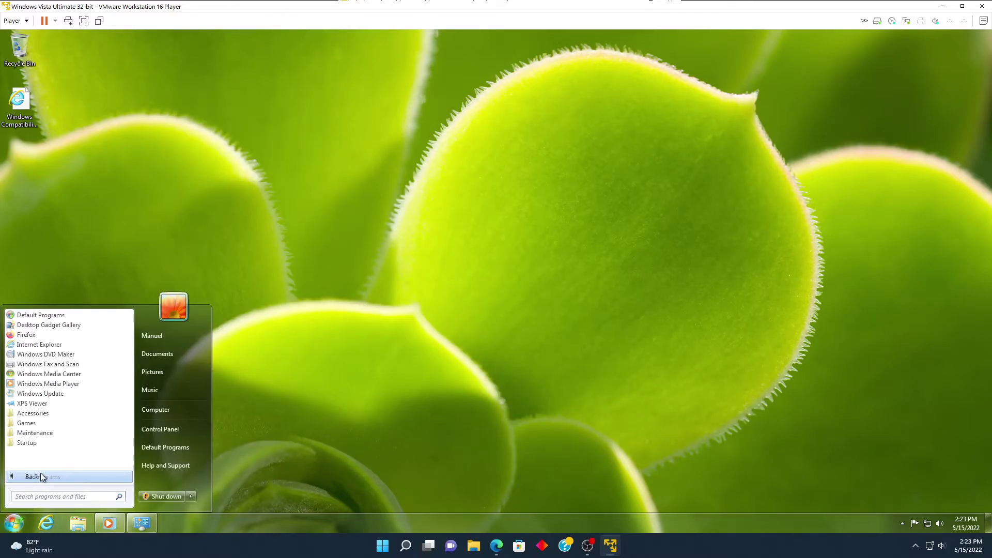
left_click(51, 353)
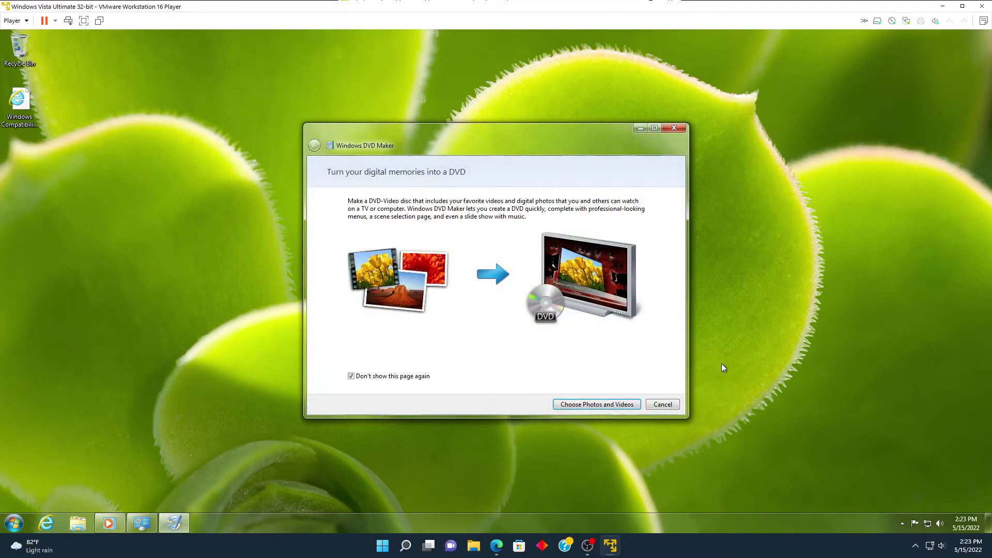
left_click(663, 405)
left_click(147, 525)
left_click(142, 523)
Step: Open the Desktop Gadget Gallery, add the CPU Meter gadget below the Slide Show gadget and close the gallery
left_click(13, 522)
left_click(38, 476)
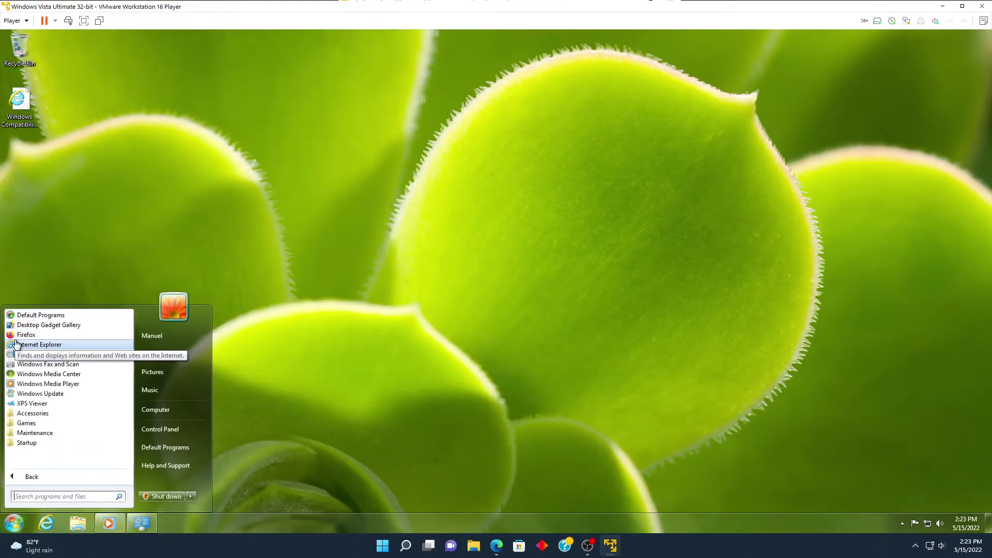
left_click(35, 314)
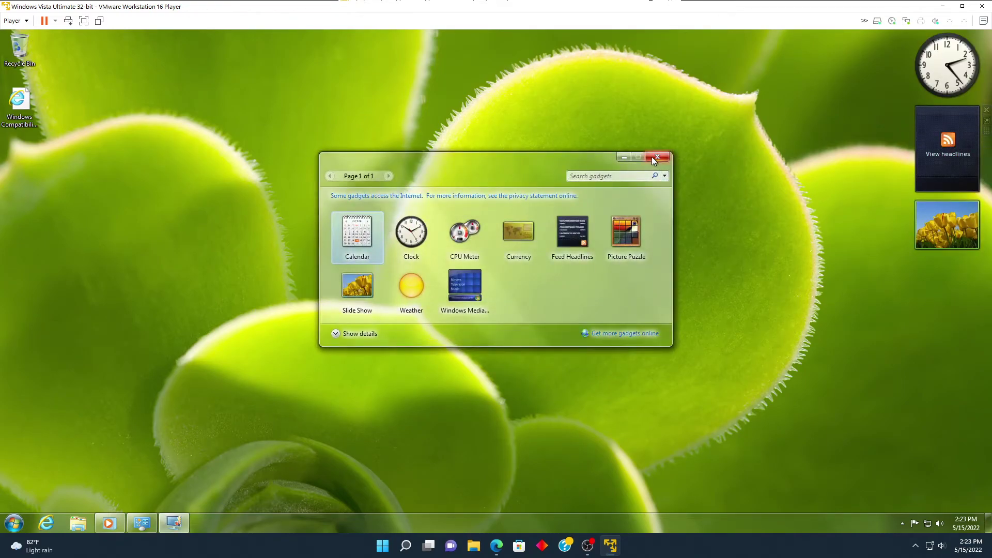
left_click_drag(465, 233, 941, 288)
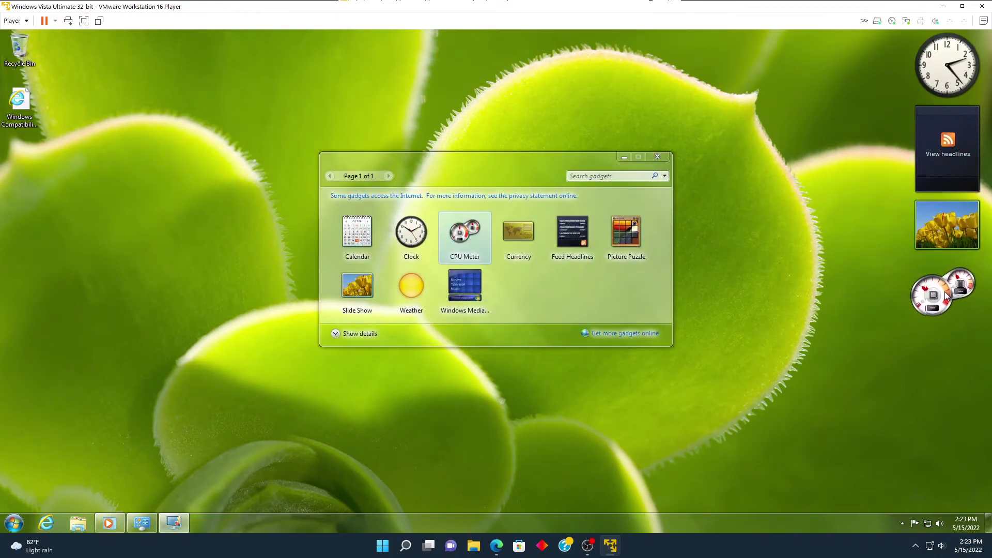
left_click(657, 156)
Step: Take a look at the empty XPS Viewer and recheck the Windows Update installation progress
left_click(23, 519)
left_click(32, 480)
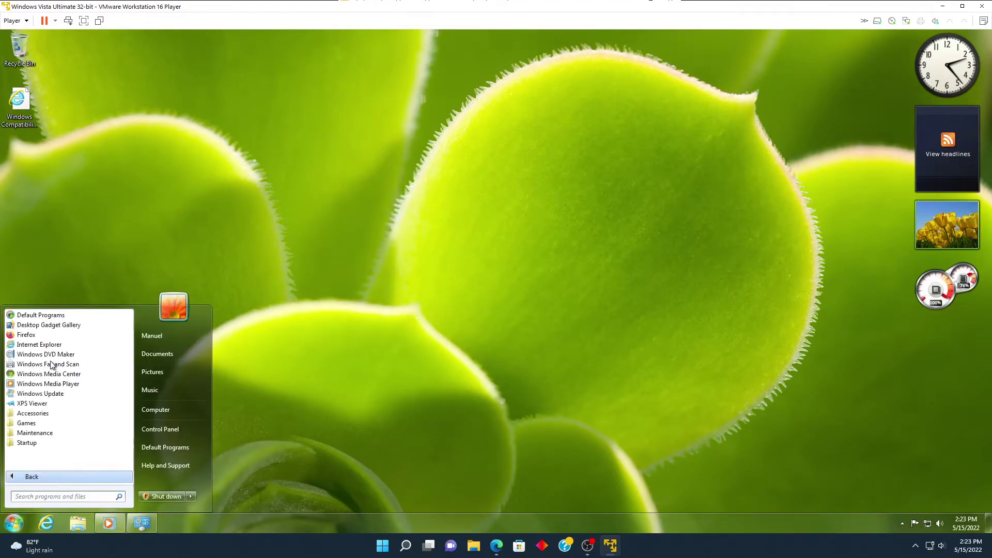
left_click(27, 405)
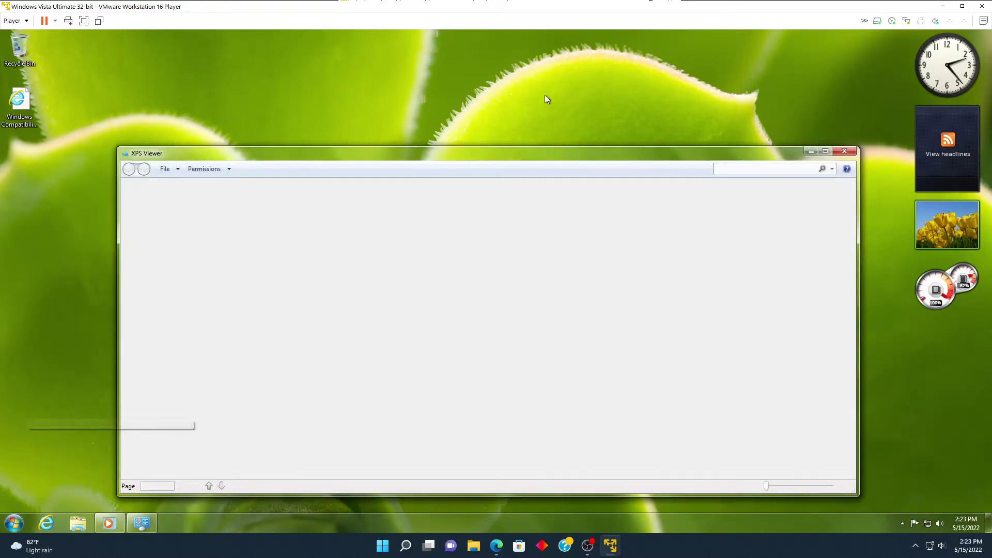
left_click(852, 152)
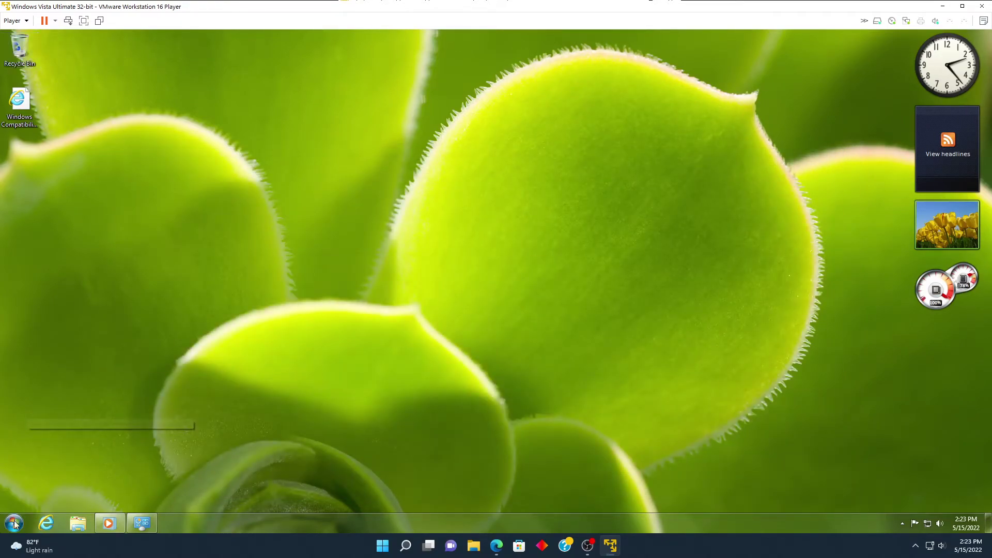
left_click(134, 521)
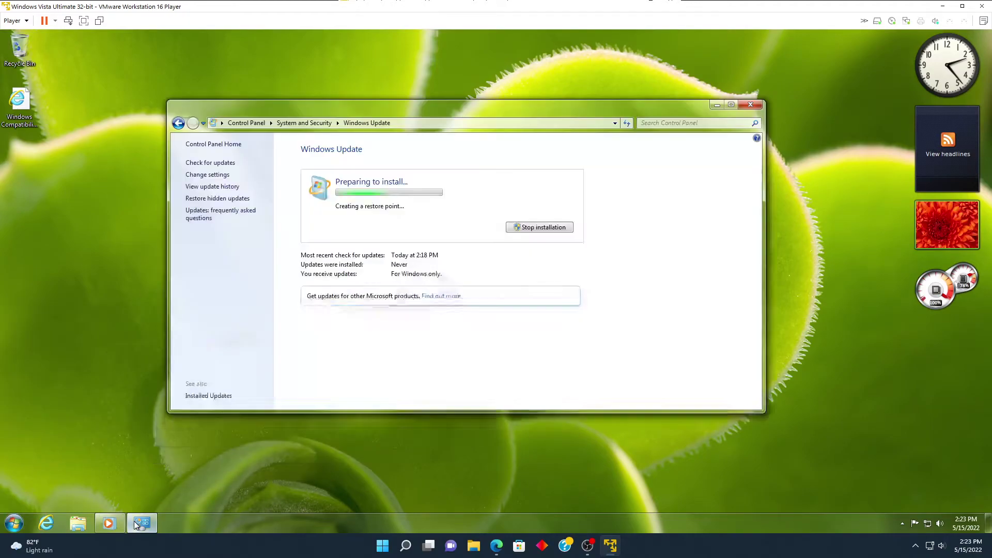
left_click(134, 521)
Step: Open the computer's system properties and review the Windows edition, hardware and activation details
left_click(14, 521)
right_click(170, 412)
left_click(188, 496)
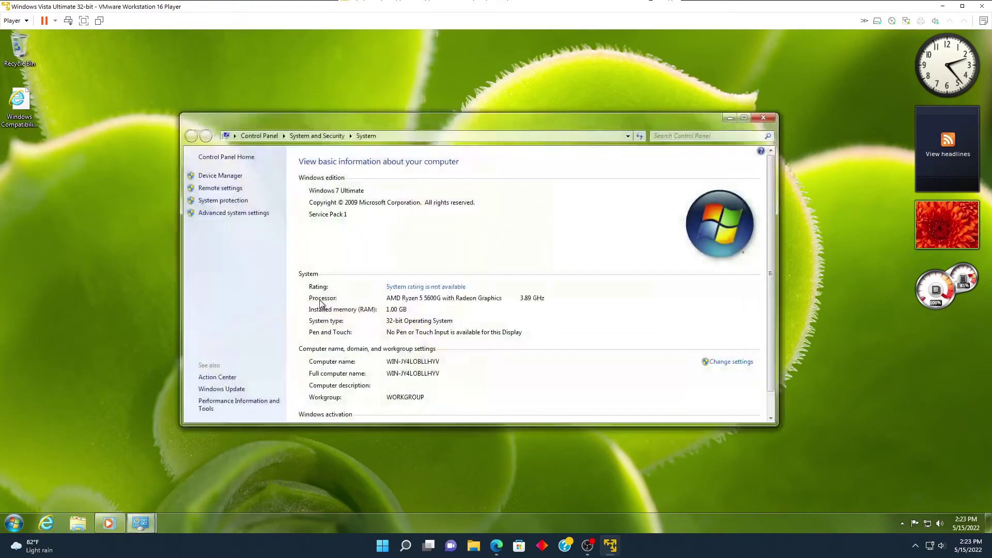
scroll(401, 309, "down", 1)
scroll(399, 310, "up", 1)
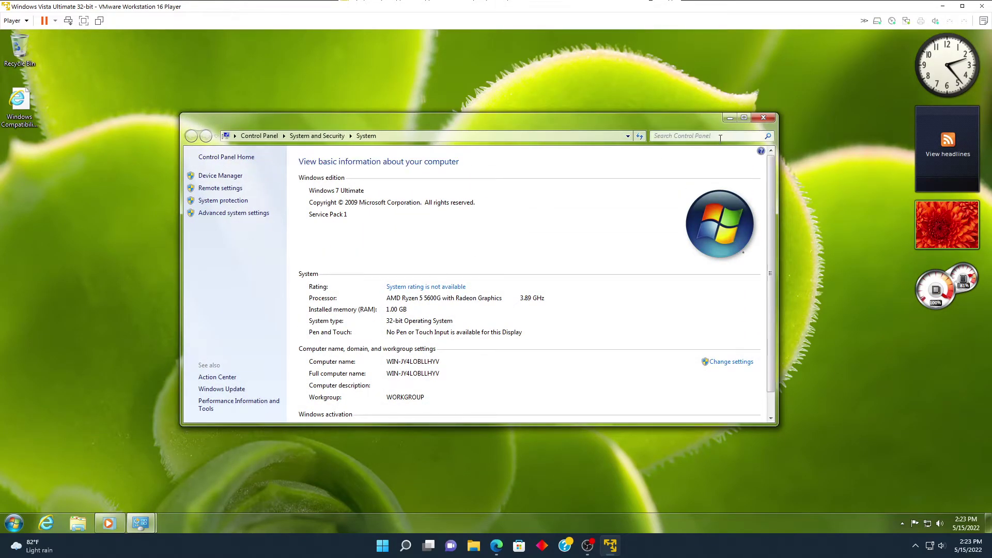
Step: Close the system properties window and start Minesweeper from the Games folder
left_click(772, 118)
left_click(10, 528)
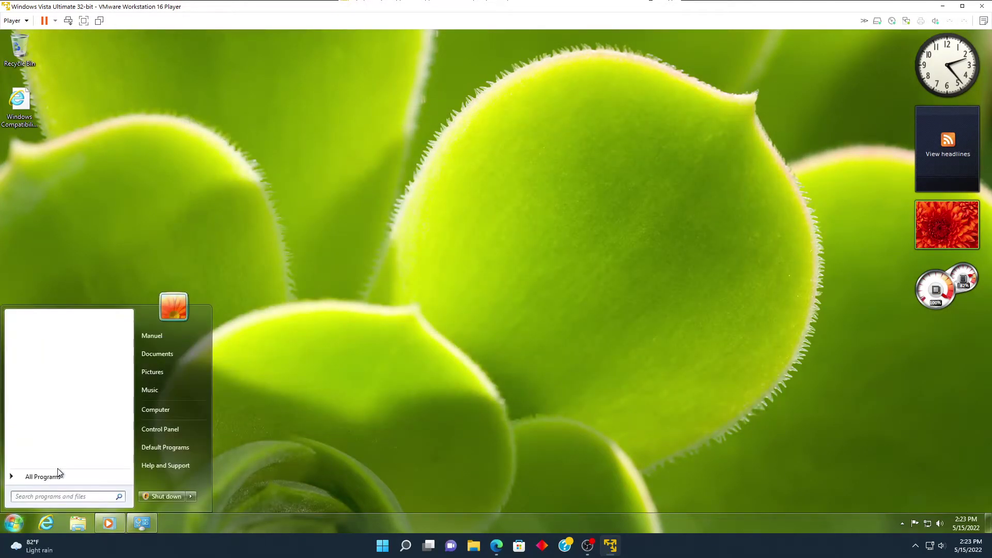
left_click(58, 474)
left_click(26, 430)
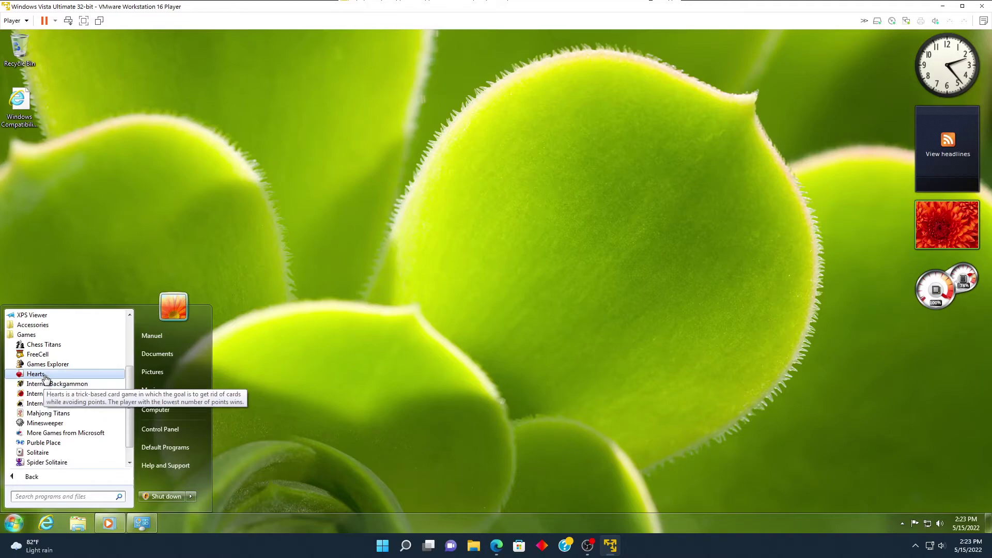
left_click(44, 422)
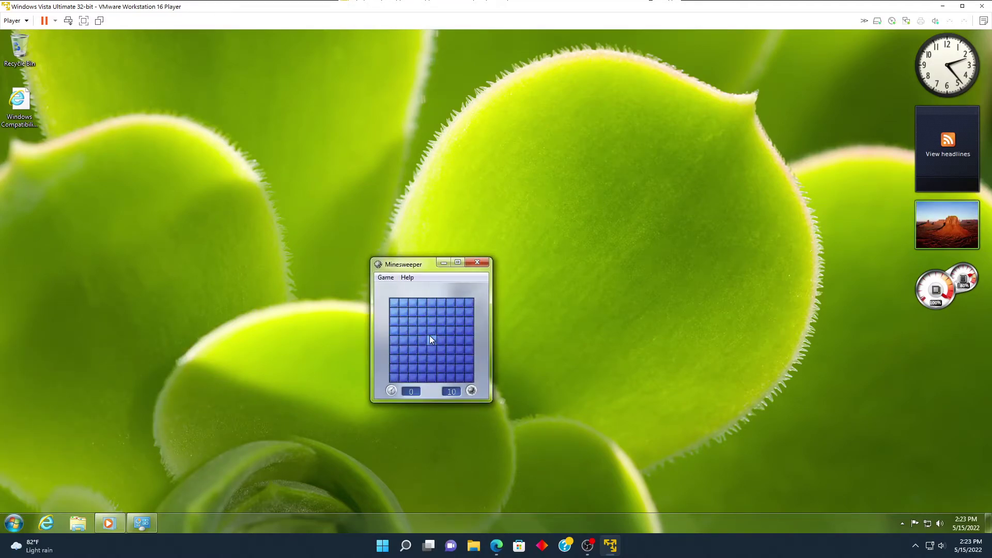
Step: Play a Minesweeper round, opening the board's centre square and flagging suspected mines along its right edge
left_click(430, 337)
right_click(470, 331)
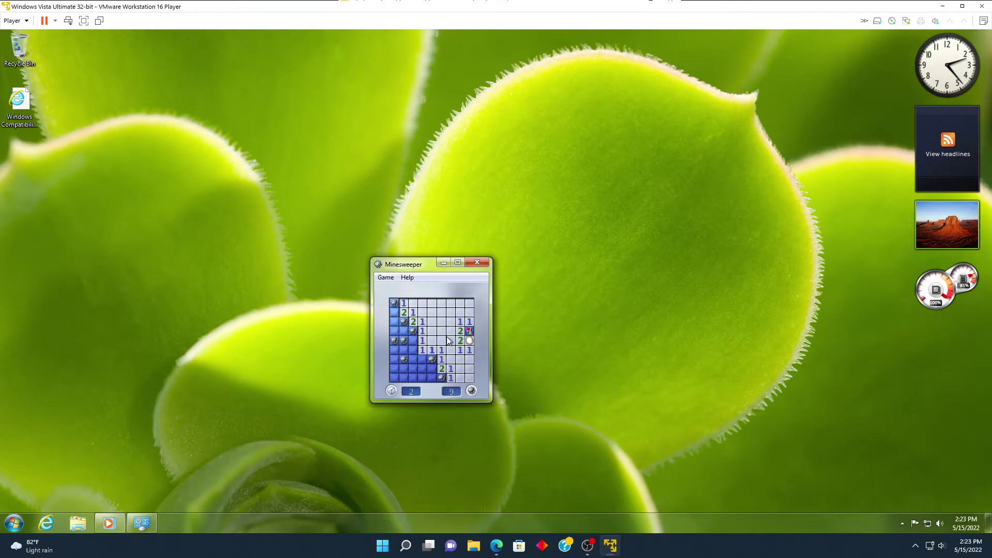
left_click(425, 375)
left_click(429, 338)
right_click(469, 340)
left_click(470, 332)
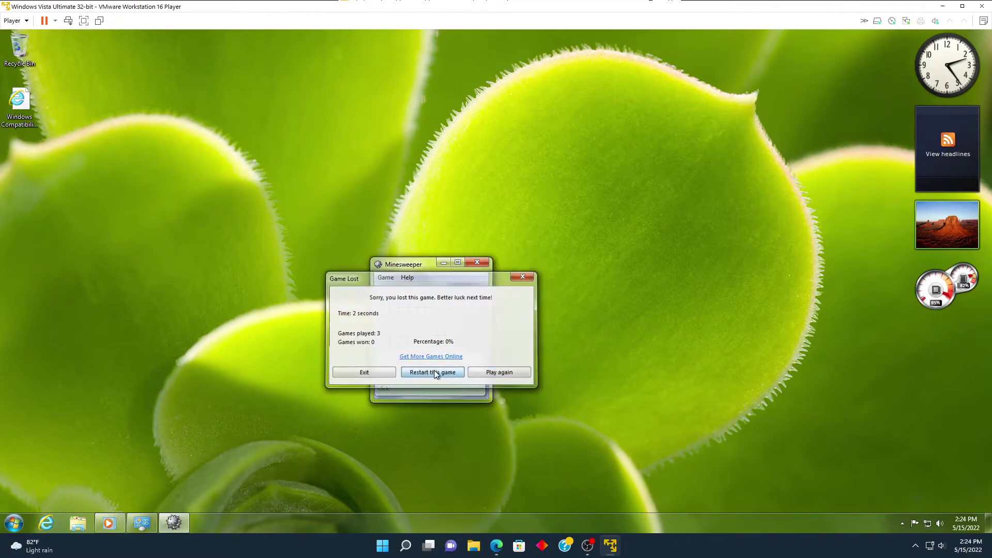
Step: Restart the same Minesweeper game, play one more round with a flag on the right edge, and quit Minesweeper
left_click(432, 371)
left_click(440, 344)
right_click(469, 341)
left_click(432, 363)
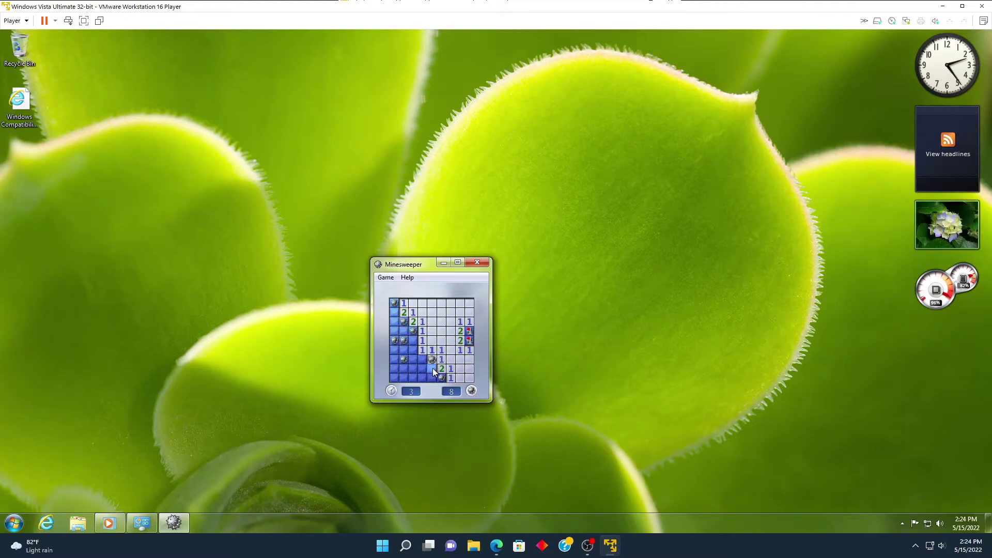
left_click(432, 372)
left_click(478, 264)
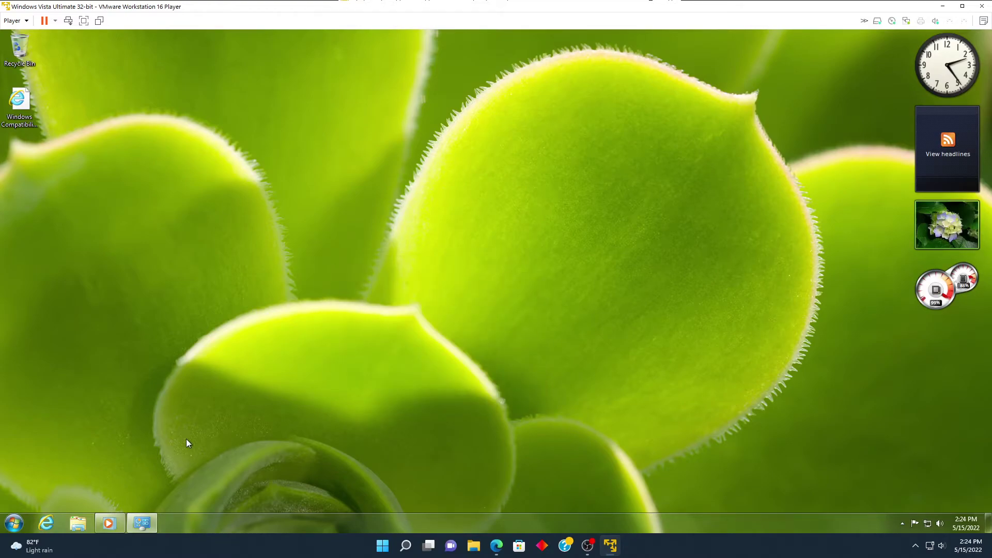
Step: Bring up Windows Update to check the installation progress, briefly maximizing the window and restoring it
left_click(114, 528)
left_click(123, 524)
left_click(127, 524)
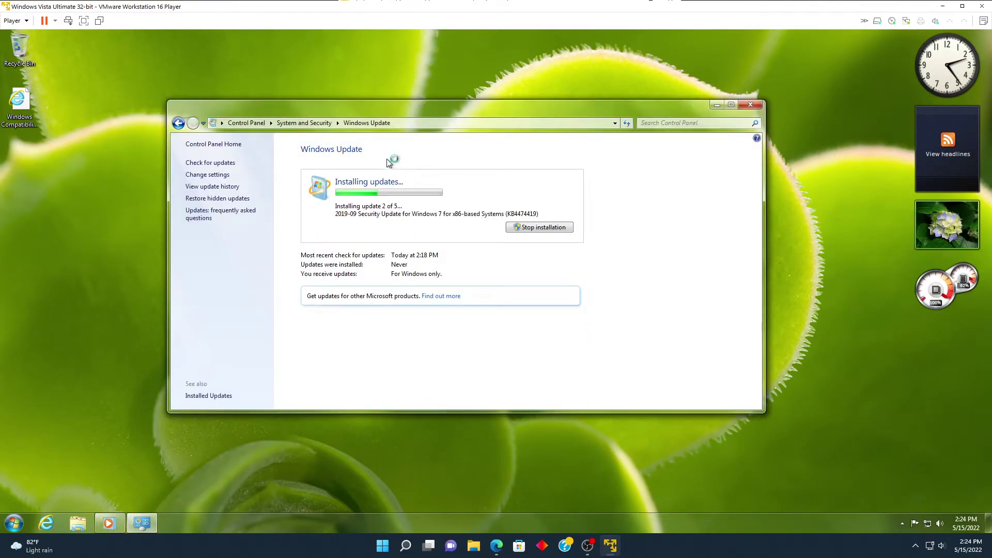
left_click_drag(415, 107, 419, 35)
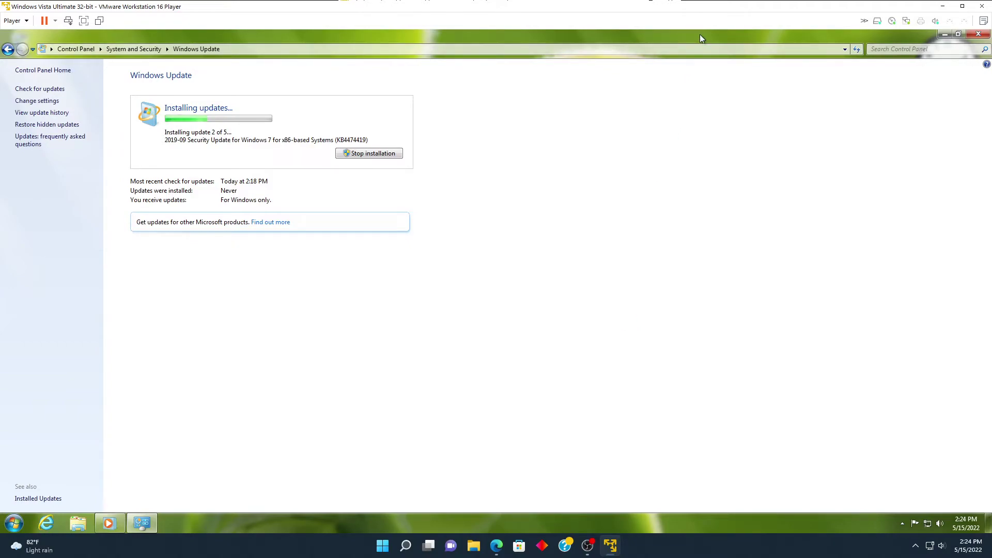
left_click_drag(700, 34, 500, 122)
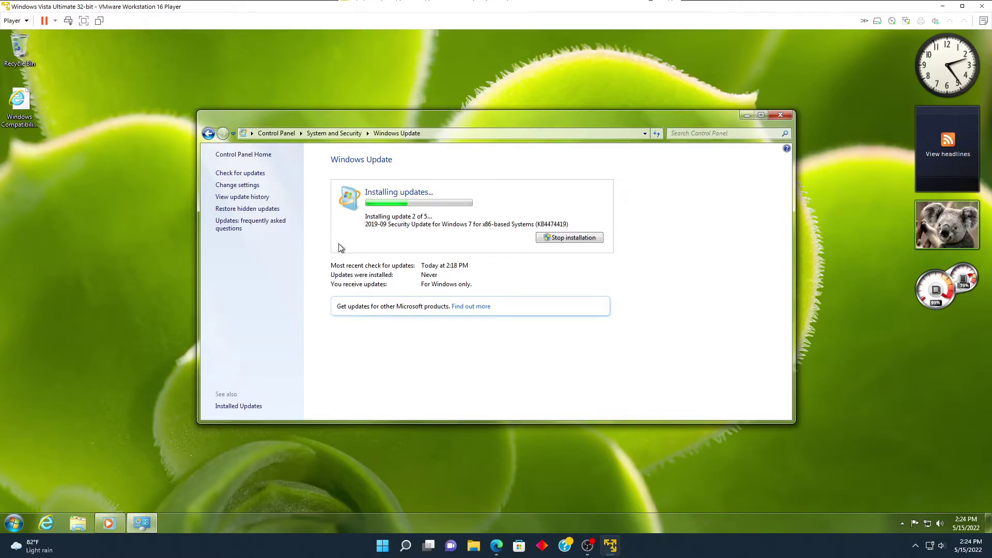
Step: Open an empty Notepad window, preview the open windows in the 3D window switcher, and close Notepad
left_click(13, 523)
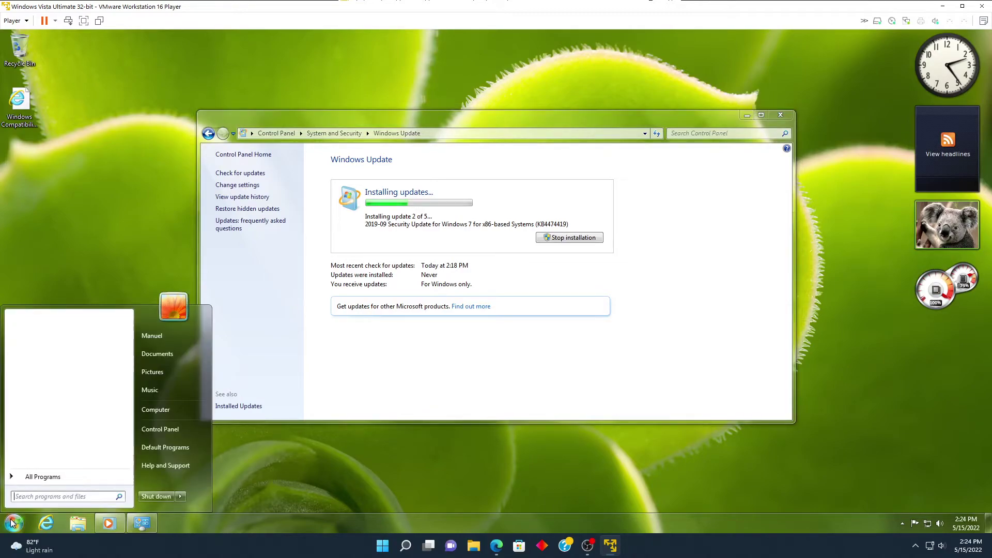
left_click(97, 477)
left_click(36, 399)
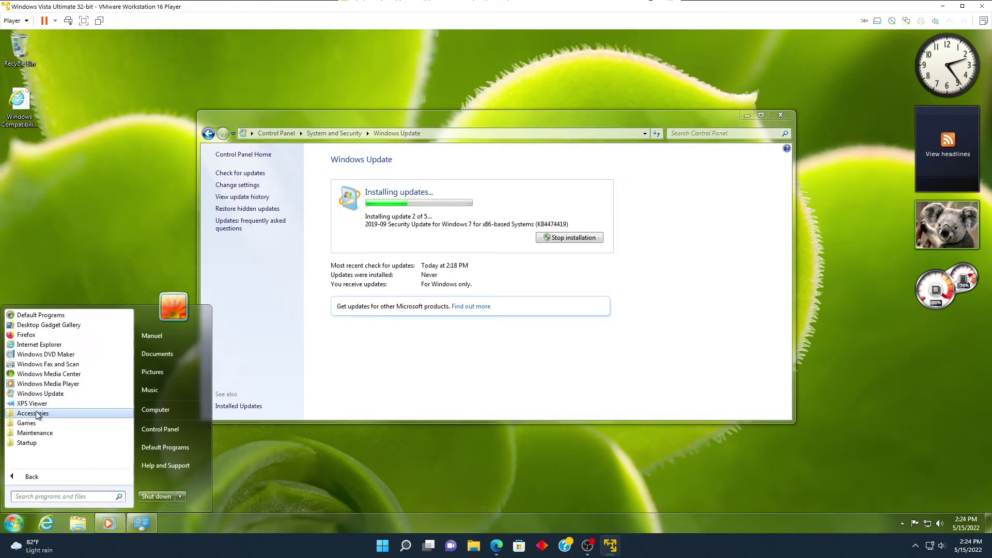
left_click(37, 383)
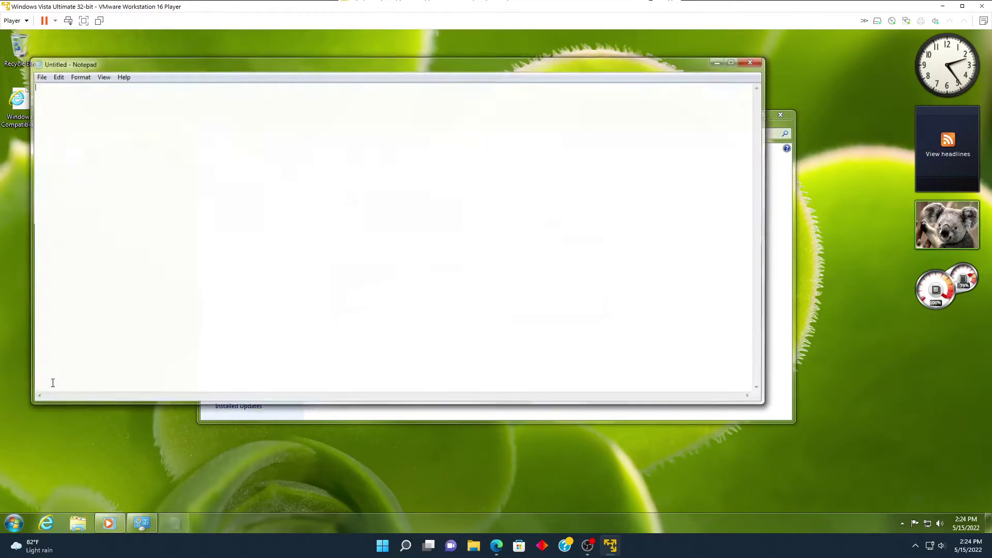
left_click_drag(57, 64, 151, 89)
key("super+Tab")
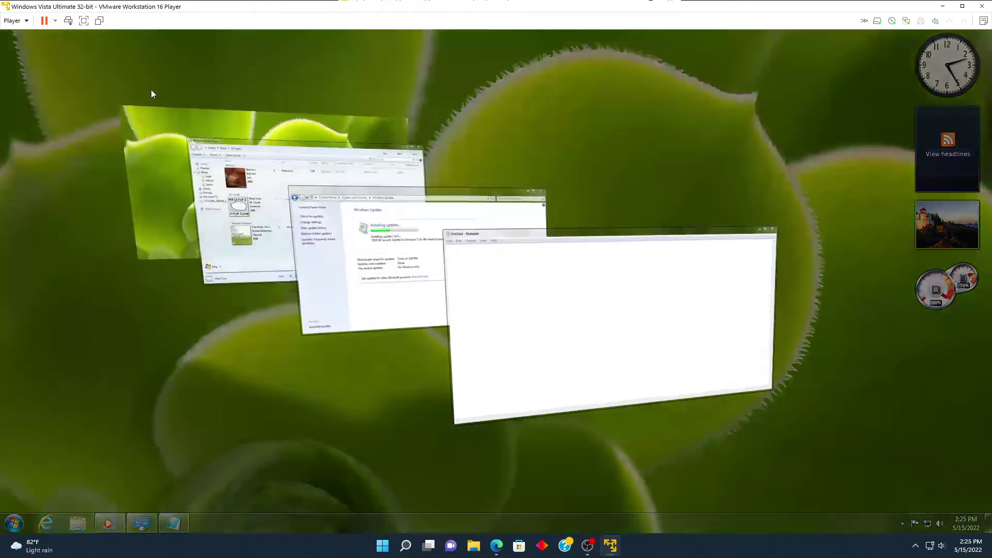
key("alt+F4")
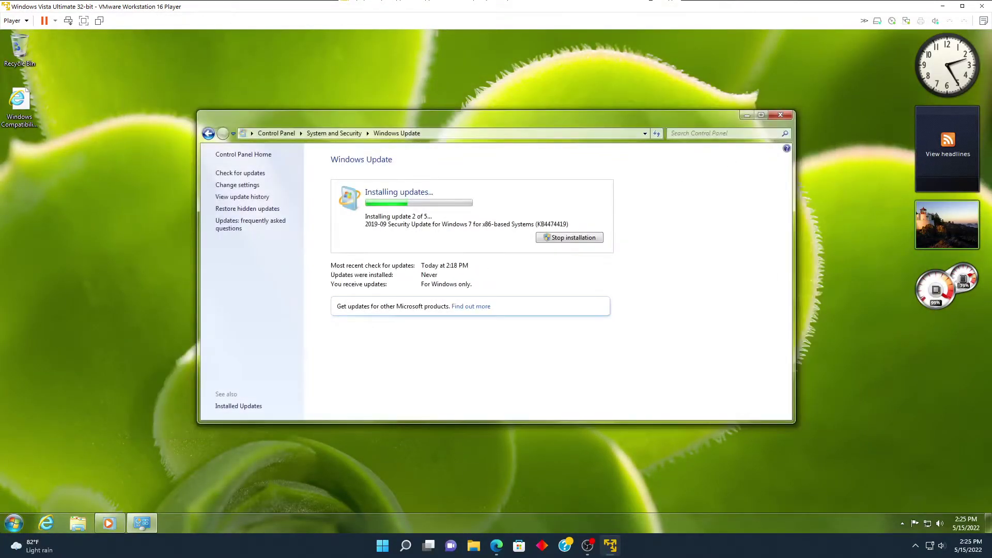
Step: Open Windows Help and Support, take a brief look at it and close it
left_click(16, 514)
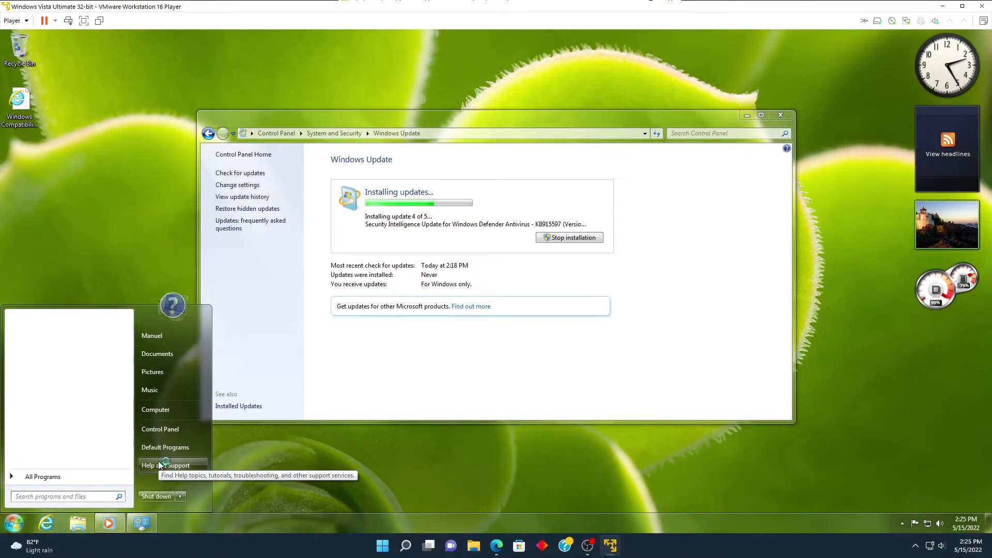
left_click(159, 465)
left_click_drag(504, 104, 519, 73)
left_click(620, 71)
Step: Start Mahjong Titans from the Games folder with the Turtle layout and dismiss the How To Play tip
left_click(15, 522)
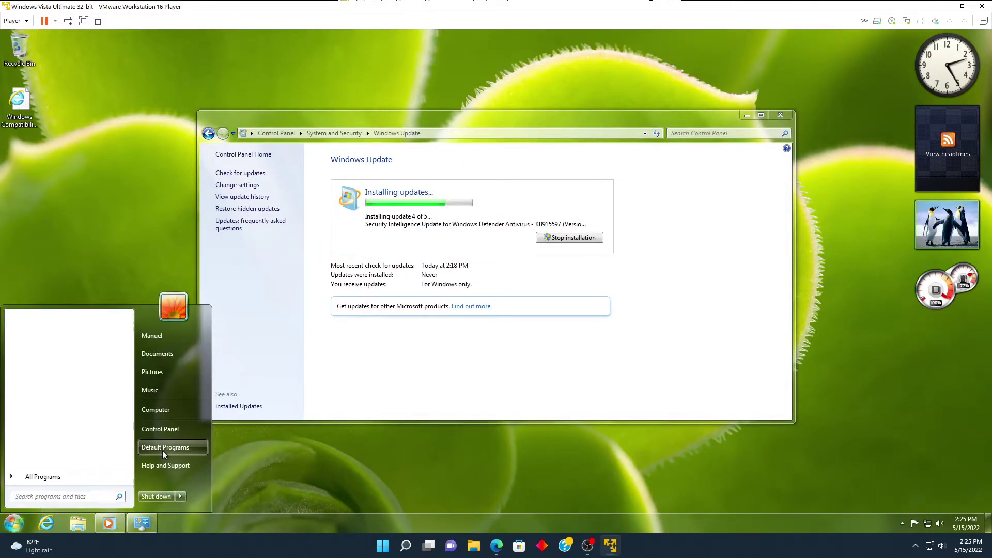
left_click(43, 476)
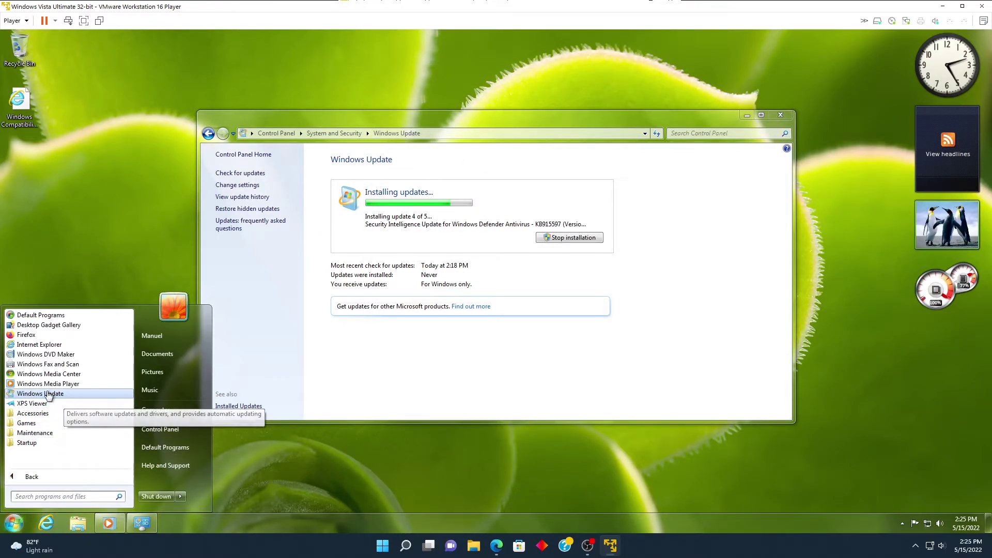
left_click(44, 423)
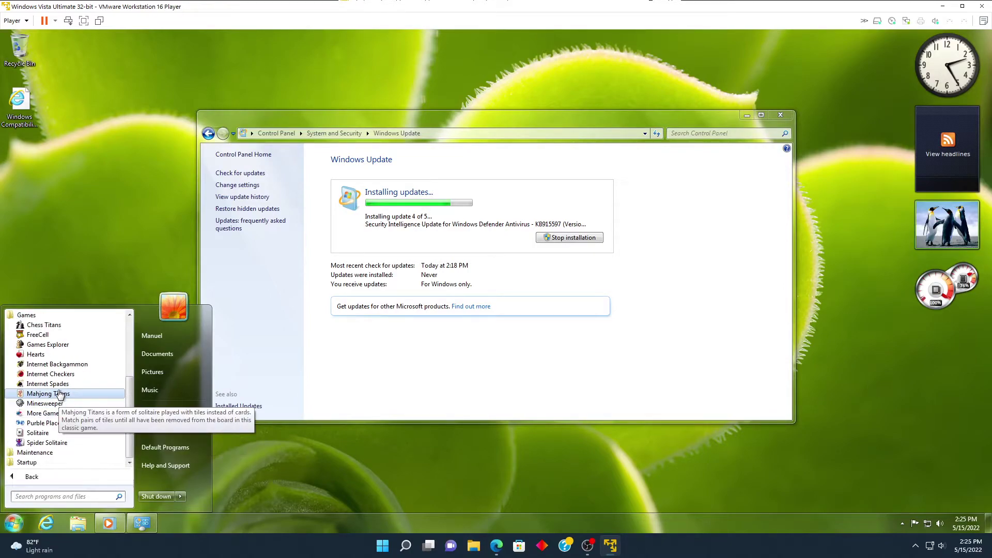
left_click(46, 394)
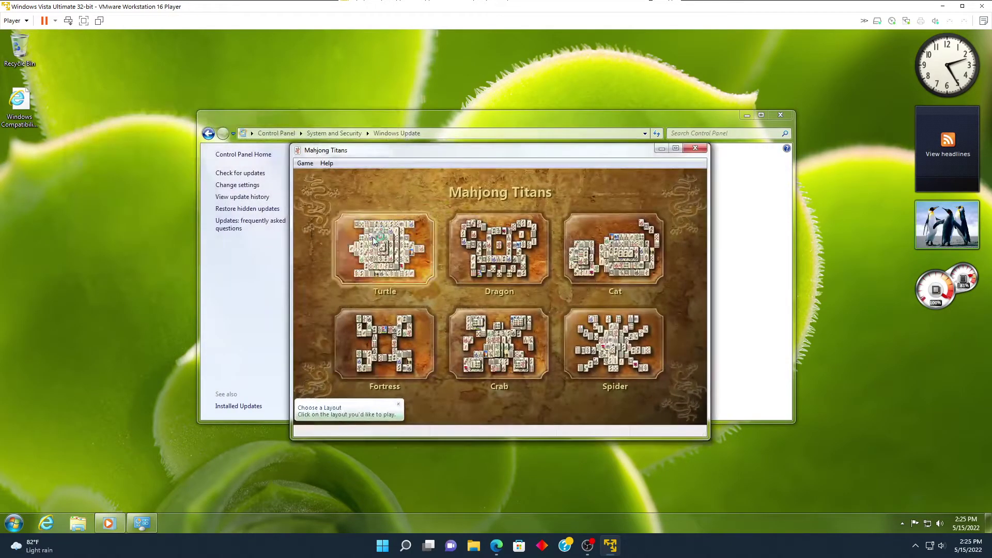
left_click(368, 240)
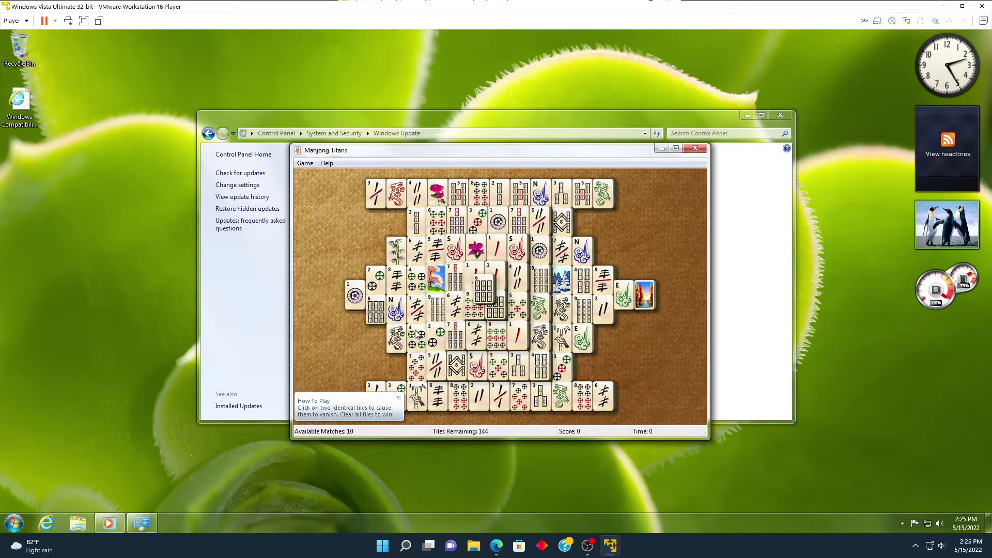
left_click(400, 398)
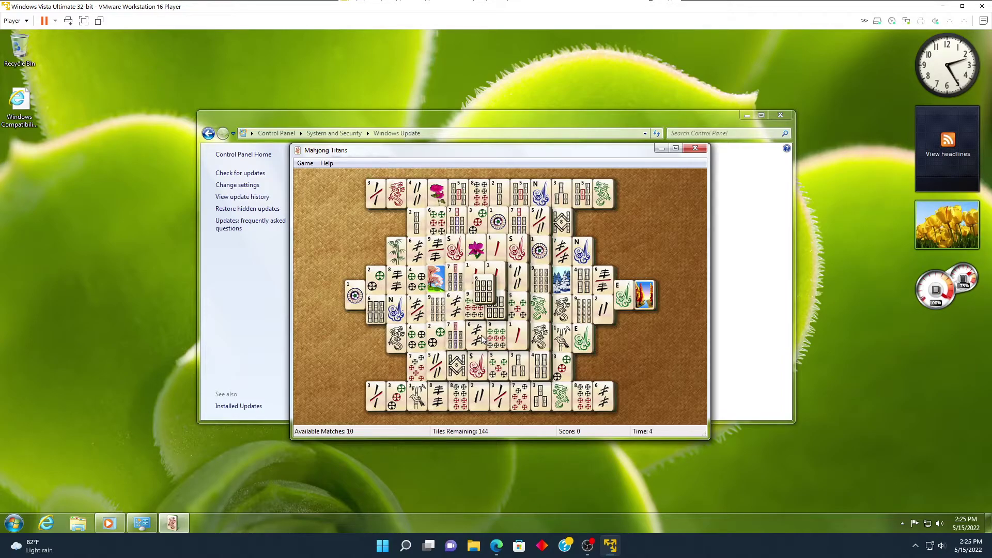
Step: Use hints to remove matching Mahjong pairs, including the outer 3 tiles, the 1 and 2 circles, and the 6 bamboos
key("h")
left_click(378, 387)
key("h")
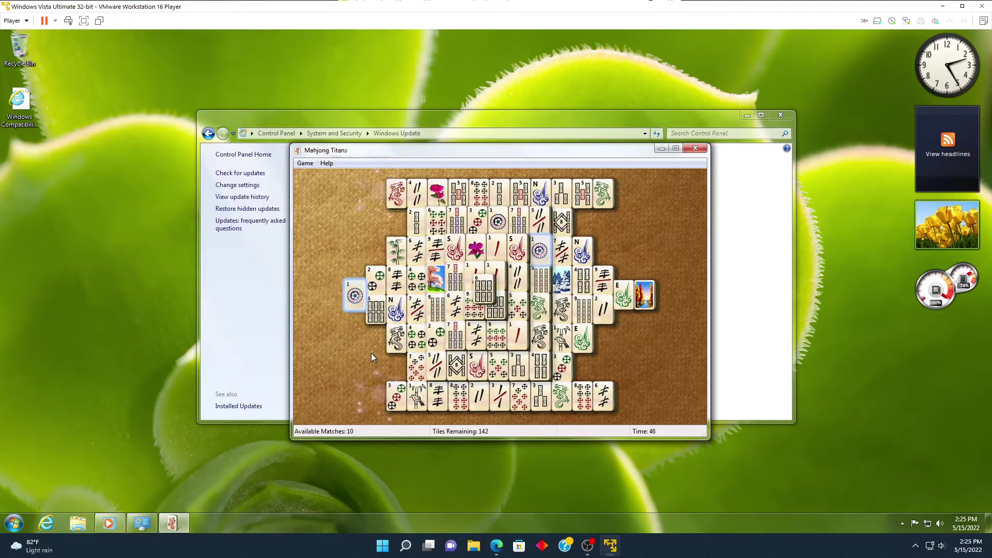
left_click(539, 251)
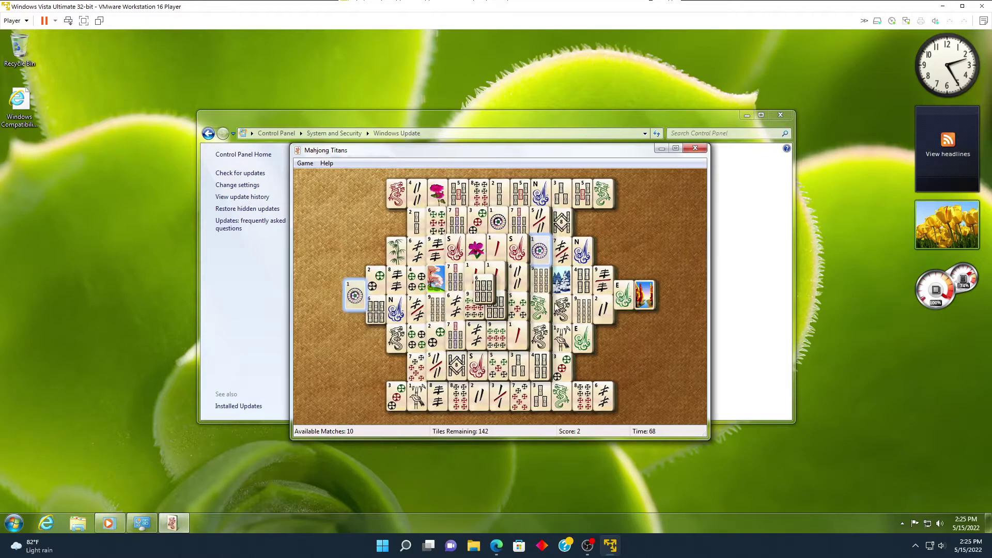
left_click(432, 341)
key("h")
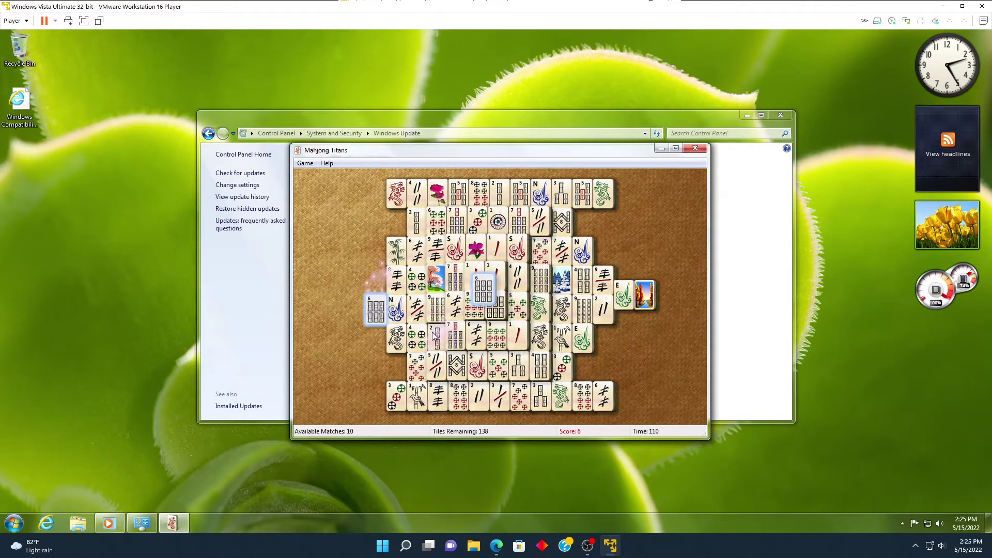
left_click(481, 298)
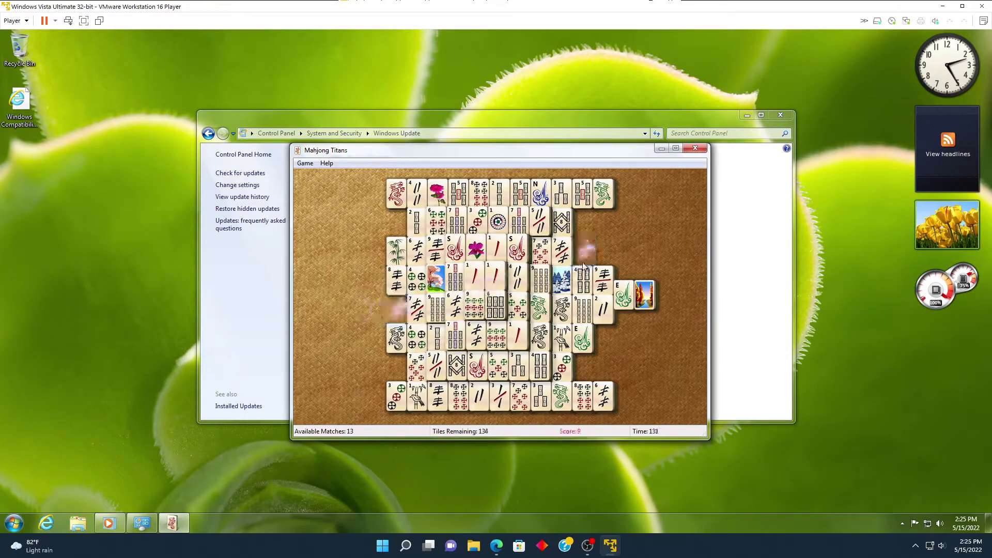
Step: Match further hinted Mahjong pairs, including the 7 characters, the 7 and 3 circles, and two green dragons
key("h")
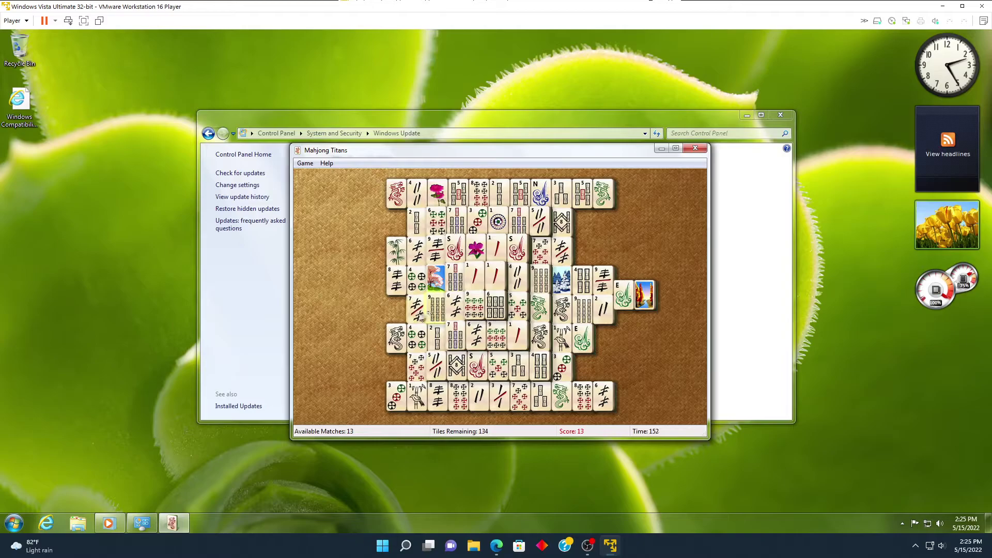
left_click(417, 307)
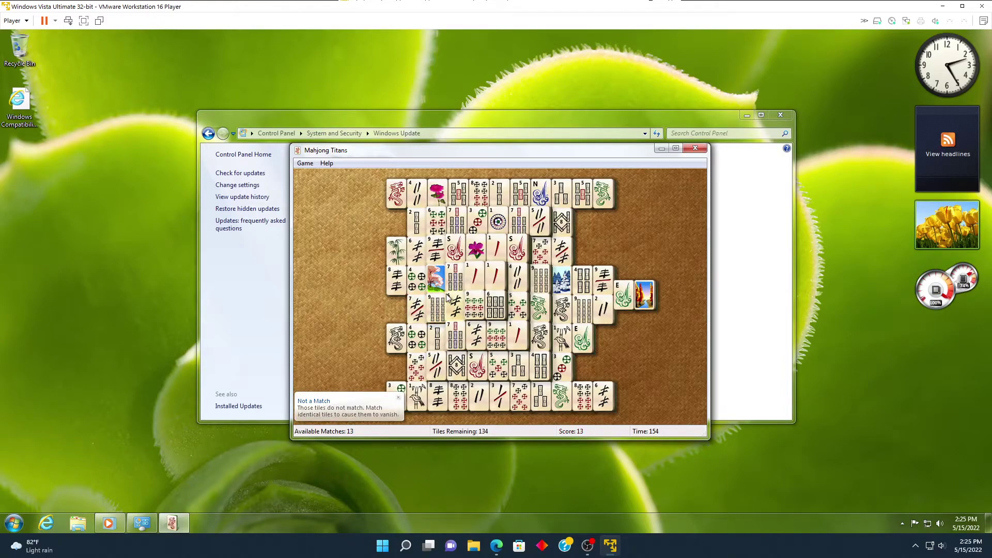
left_click(418, 306)
key("h")
left_click(399, 341)
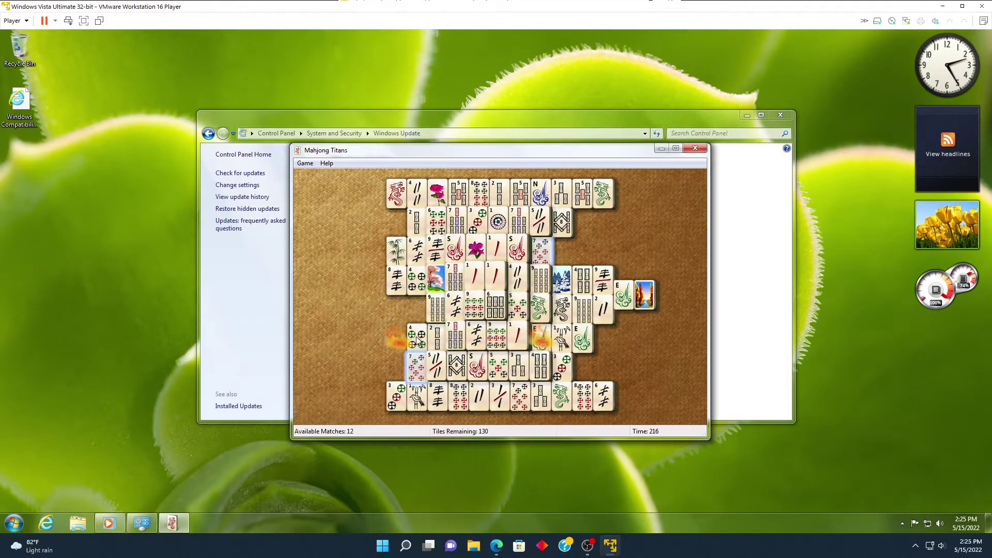
left_click(417, 367)
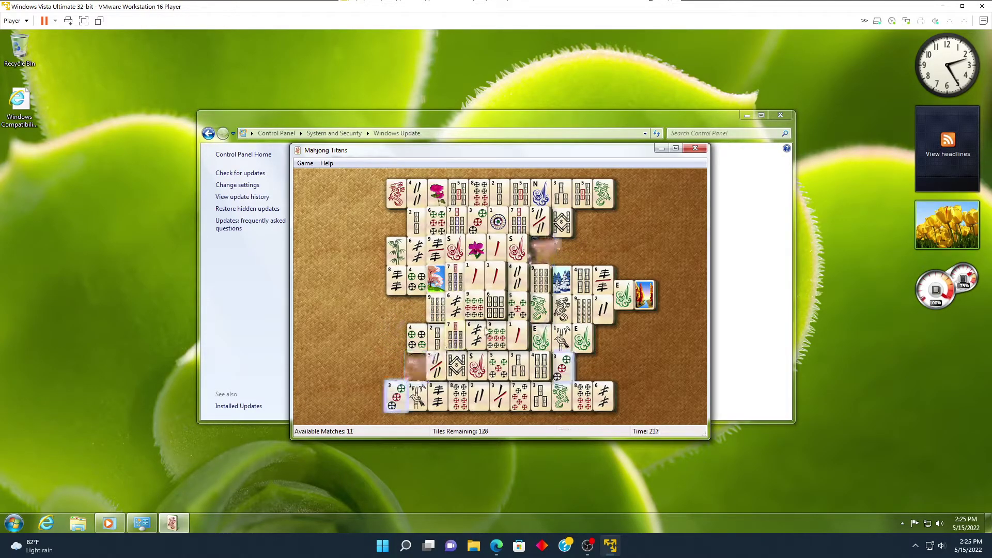
left_click(406, 389)
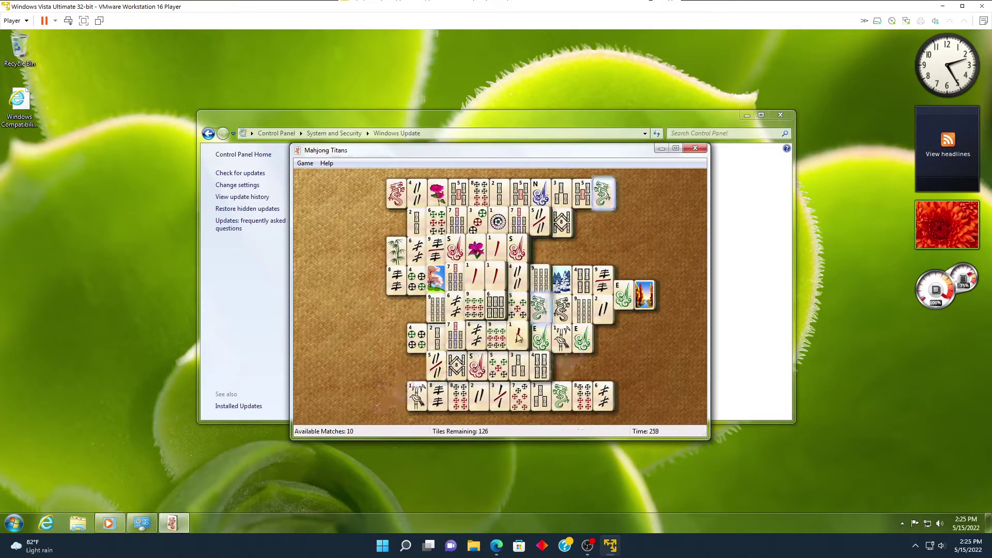
left_click(603, 193)
left_click(538, 309)
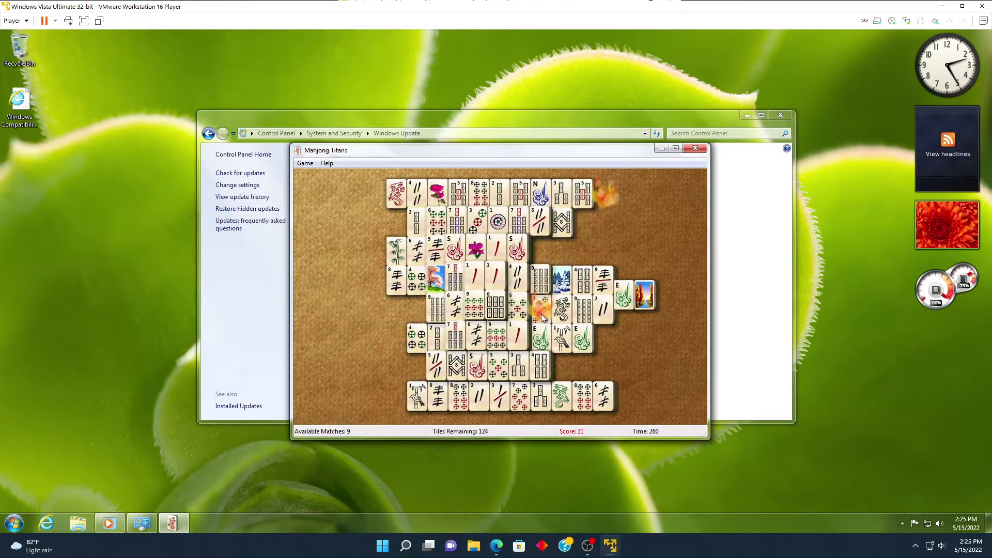
Step: Clear the season, East wind, bird and 8 character pairs from the Mahjong board with the help of hints
key("h")
key("h")
left_click(416, 397)
left_click(562, 337)
key("h")
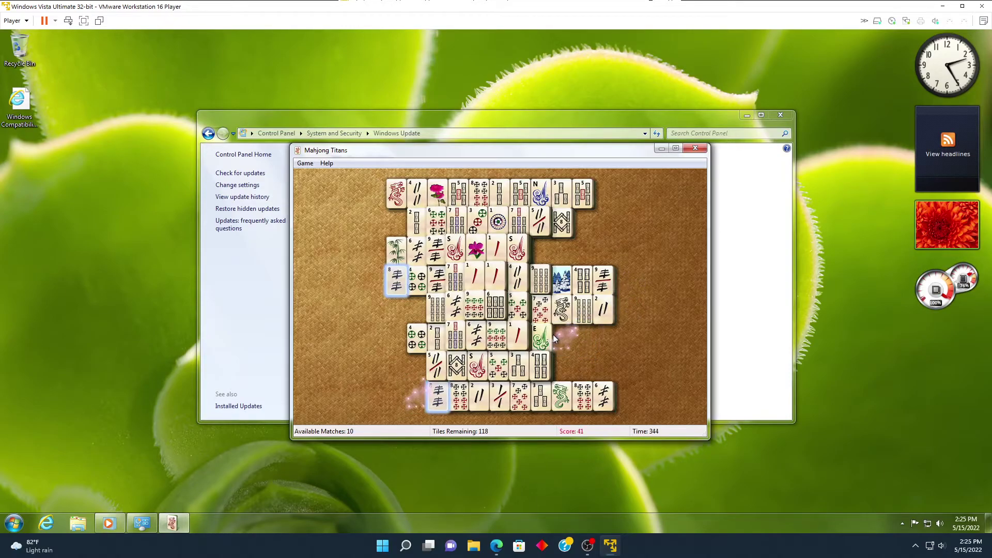
left_click(437, 397)
left_click(396, 280)
Step: Remove the 4 circle, 2 bamboo, 9 character and 4 bamboo pairs from the outer edges of the Mahjong board
left_click(416, 336)
left_click(417, 280)
left_click(417, 222)
left_click(437, 337)
left_click(437, 280)
left_click(583, 280)
left_click(540, 367)
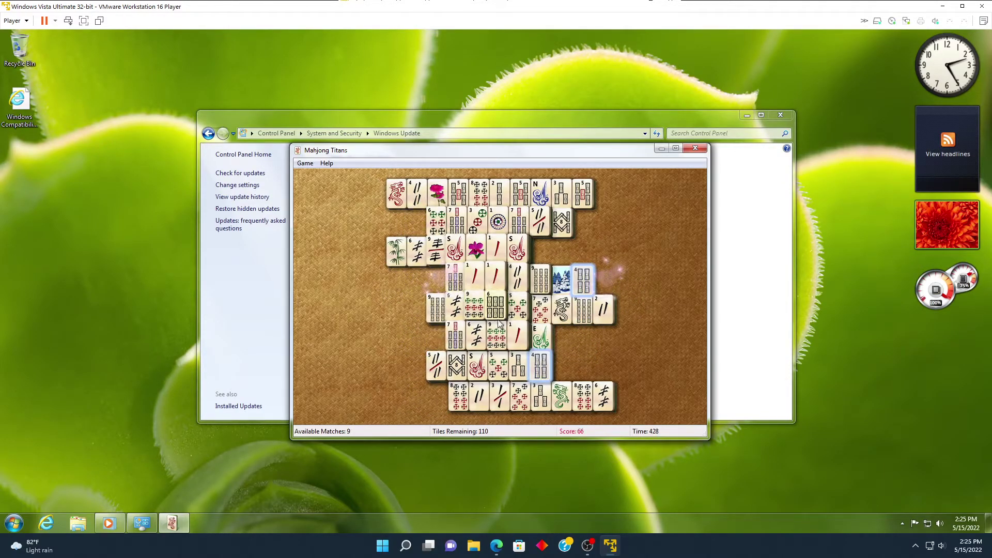
Step: Match the free 6 character, 8 circle, 2 character and 9 bamboo pairs in the lower half of the board
left_click(604, 397)
left_click(583, 396)
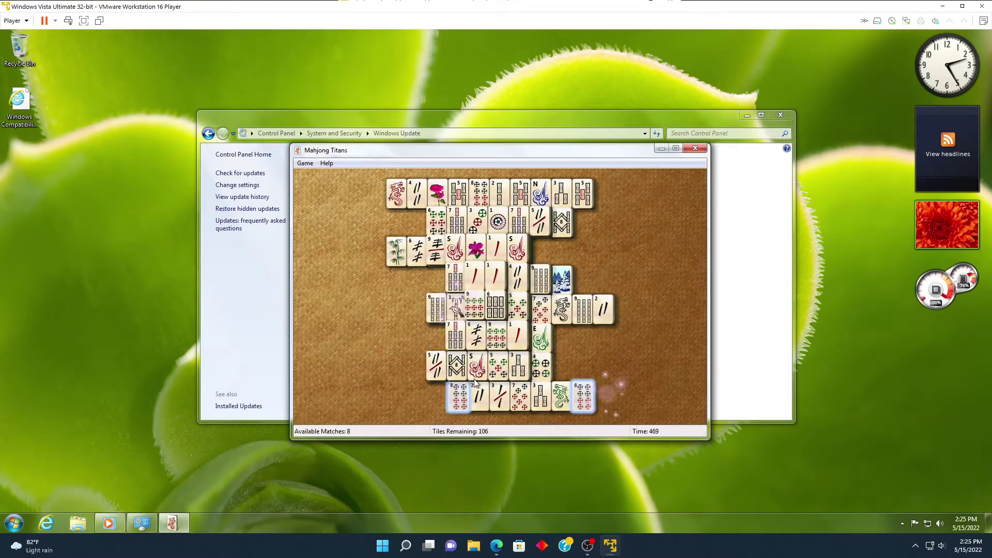
left_click(458, 396)
left_click(604, 309)
left_click(479, 397)
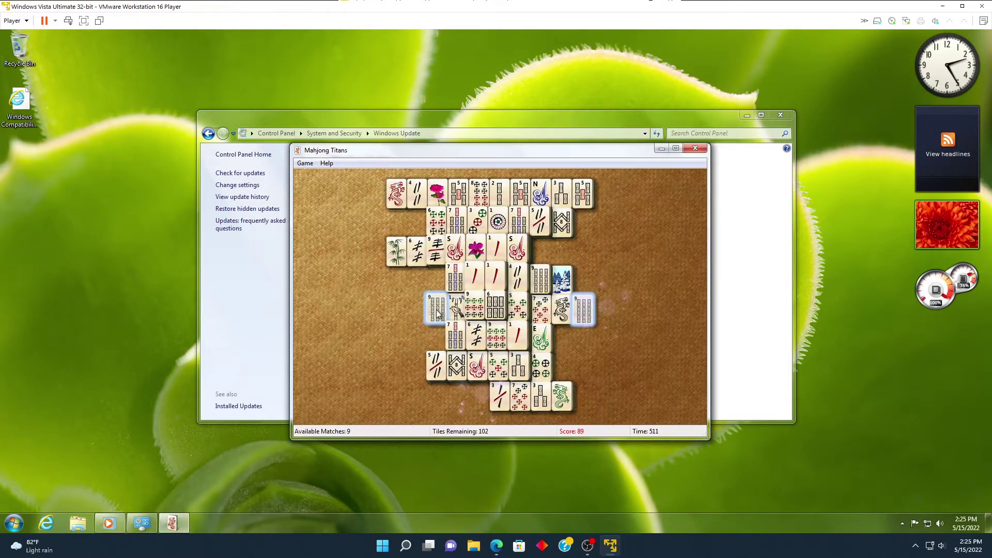
left_click(583, 309)
left_click(437, 309)
Step: Clear the 4 character, 5 character and 8 bamboo pairs, and match the two newly exposed 9 bamboos
left_click(436, 309)
left_click(516, 279)
left_click(541, 223)
left_click(437, 367)
left_click(457, 367)
left_click(562, 222)
left_click(541, 279)
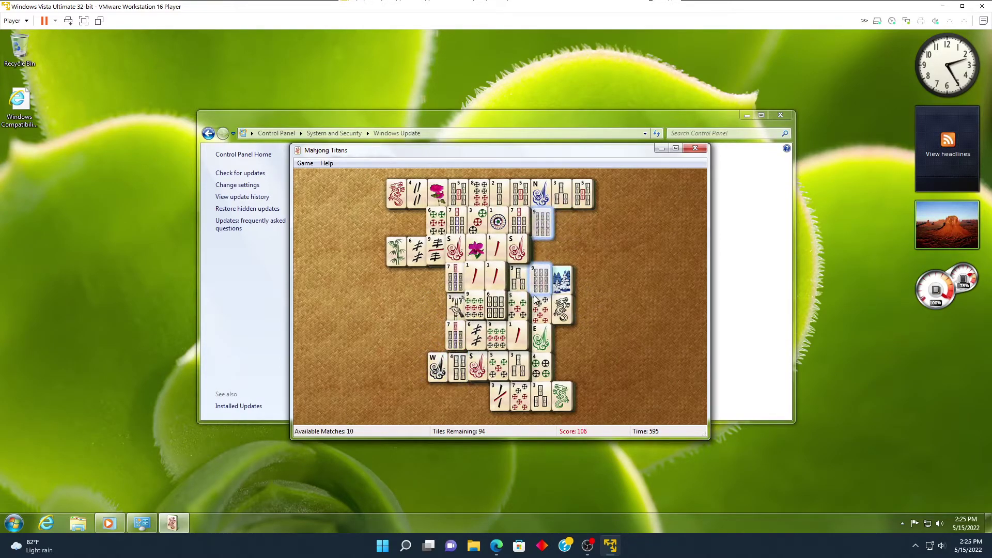
Step: Remove the 7 bamboo pair, the grey dragon pair and the 3 bamboo pair around the board's centre
left_click(519, 222)
left_click(455, 279)
left_click(452, 289)
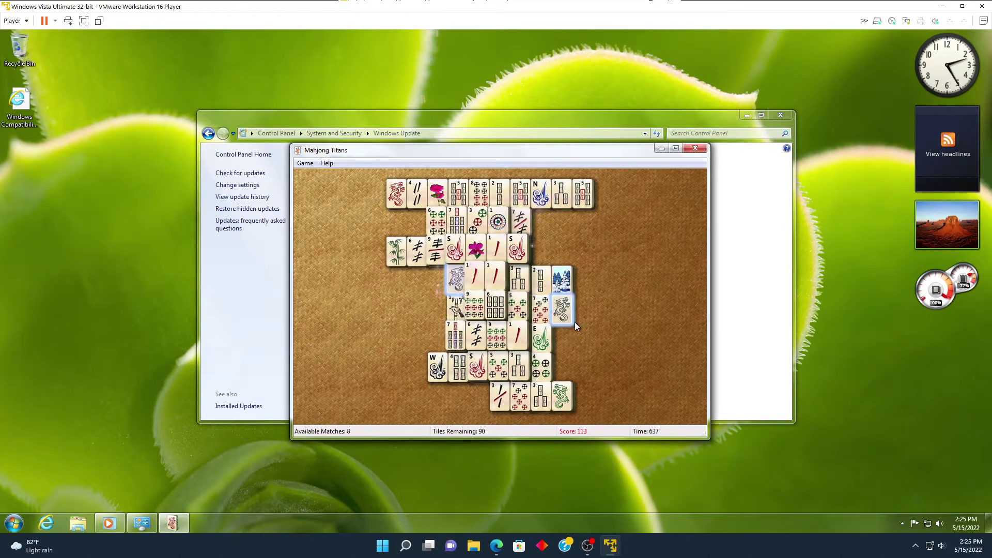
left_click(491, 290)
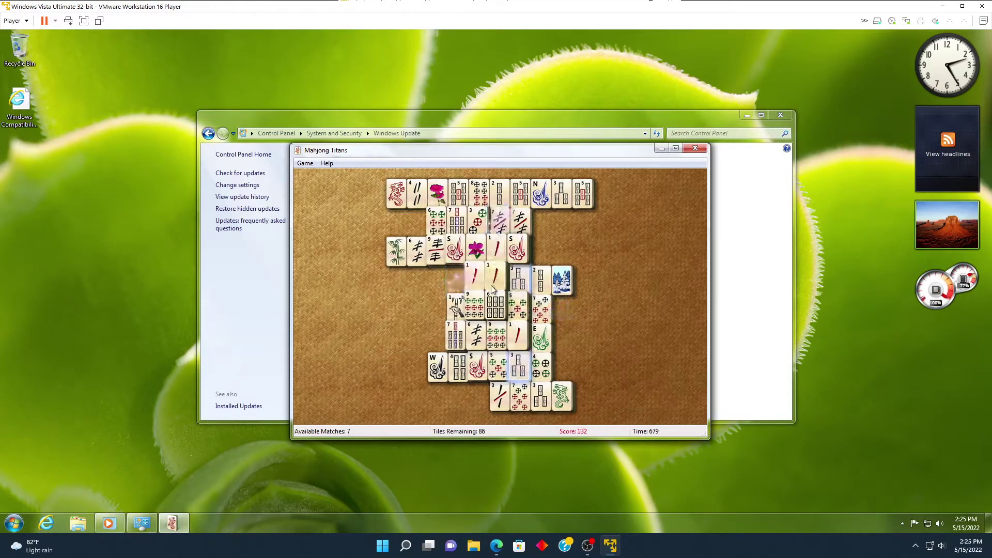
left_click(517, 365)
Step: Match two South winds, two flower tiles, two 5 circles and two 1 characters on the Mahjong board
left_click(456, 253)
left_click(476, 250)
left_click(396, 252)
left_click(499, 368)
left_click(527, 317)
left_click(528, 339)
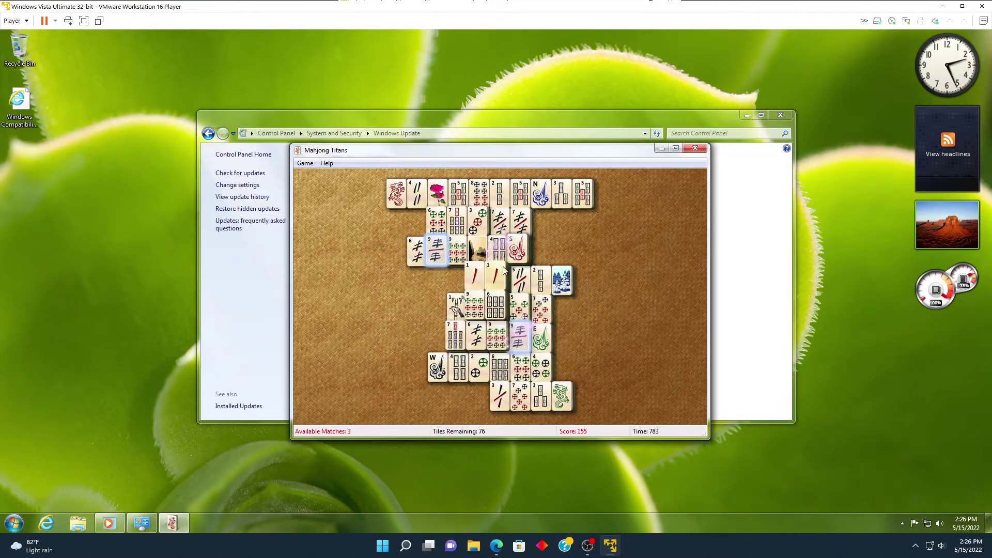
Step: Clear the 9 character, 9 circle, 6 character, 3 circle and season pairs from the Mahjong board
left_click(448, 249)
left_click(457, 251)
left_click(496, 337)
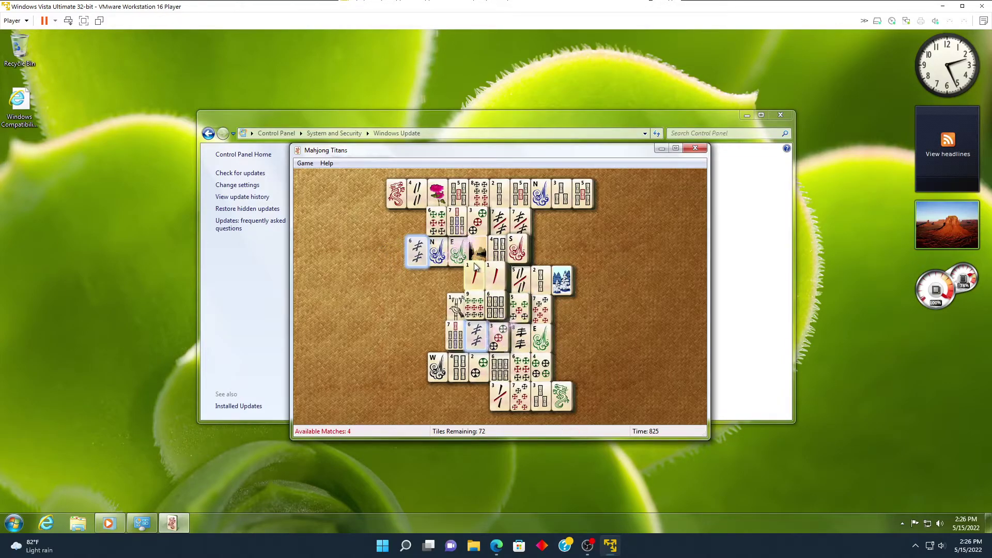
left_click(478, 223)
left_click(499, 337)
left_click(478, 250)
left_click(563, 283)
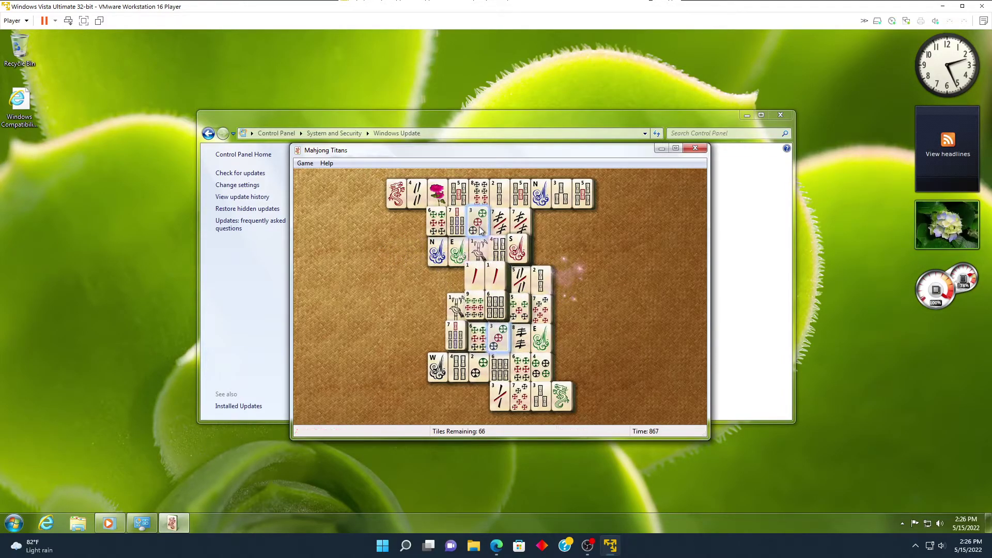
Step: Match the 6 circles, 7 bamboos and green dragons, plus the 4 circles exposed beneath them
left_click(478, 337)
left_click(454, 336)
left_click(457, 221)
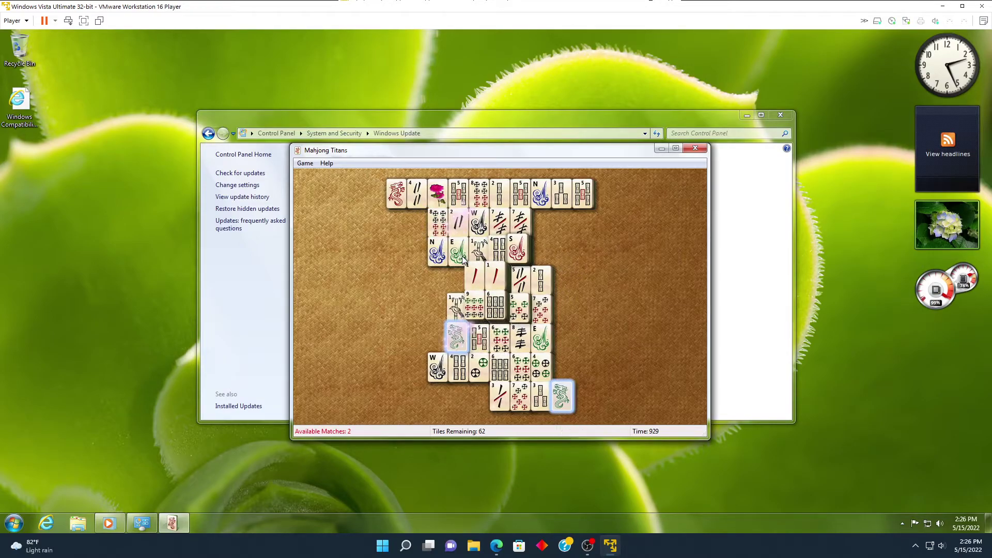
left_click(541, 368)
left_click(456, 336)
Step: Remove the 5 bamboo, 3 bamboo and North wind pairs, working inward along the top row
left_click(478, 339)
left_click(583, 194)
left_click(561, 194)
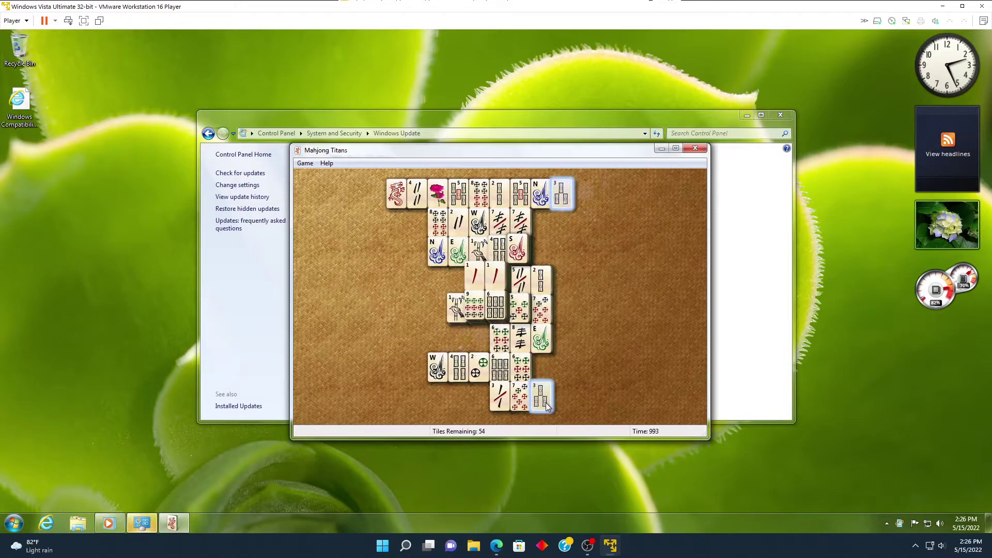
left_click(541, 397)
left_click(437, 251)
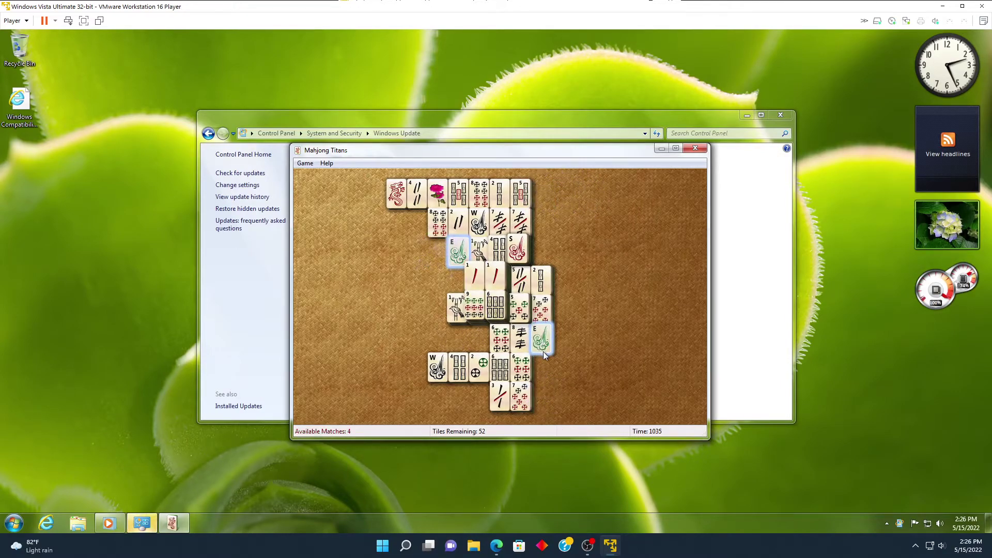
Step: Clear the East wind, 1 bamboo, West wind and 4 bamboo pairs from the Mahjong board
left_click(541, 341)
left_click(457, 251)
left_click(480, 252)
left_click(456, 309)
left_click(437, 368)
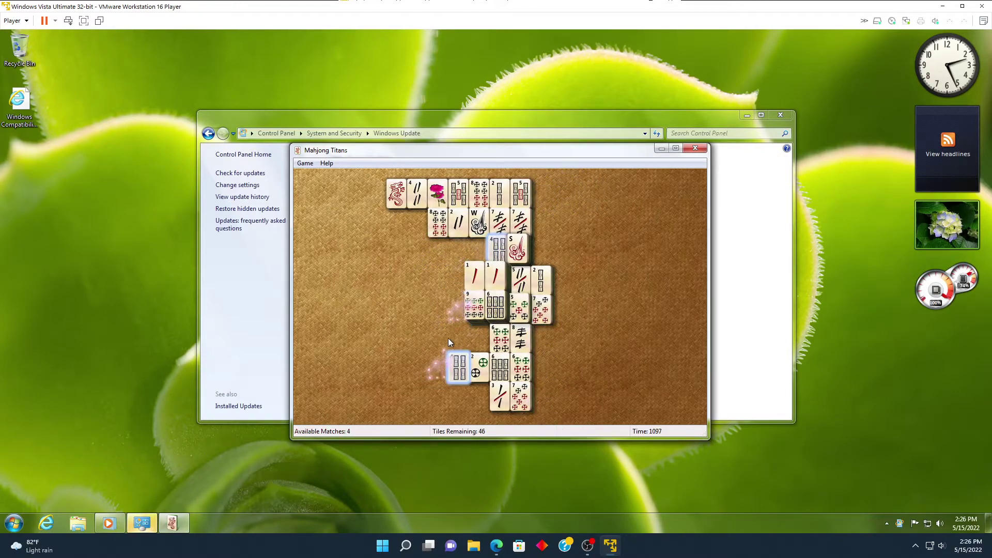
Step: Match the 6 circle, 7 circle, 1 character, 6 bamboo and 2 circle pairs in the middle and lower board
left_click(519, 364)
left_click(500, 338)
left_click(522, 397)
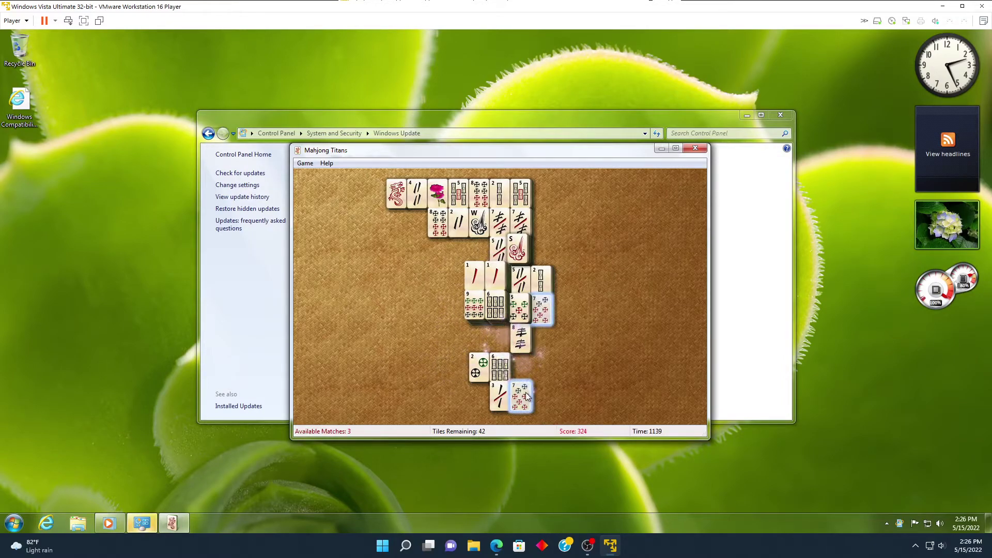
left_click(474, 276)
left_click(495, 276)
left_click(499, 368)
left_click(495, 307)
left_click(478, 368)
left_click(496, 279)
Step: Remove further exposed Mahjong pairs, including the South winds, 5 circles, 4 characters and flower tiles
left_click(519, 251)
left_click(474, 308)
left_click(520, 307)
left_click(497, 305)
left_click(417, 193)
left_click(397, 194)
left_click(478, 309)
left_click(475, 280)
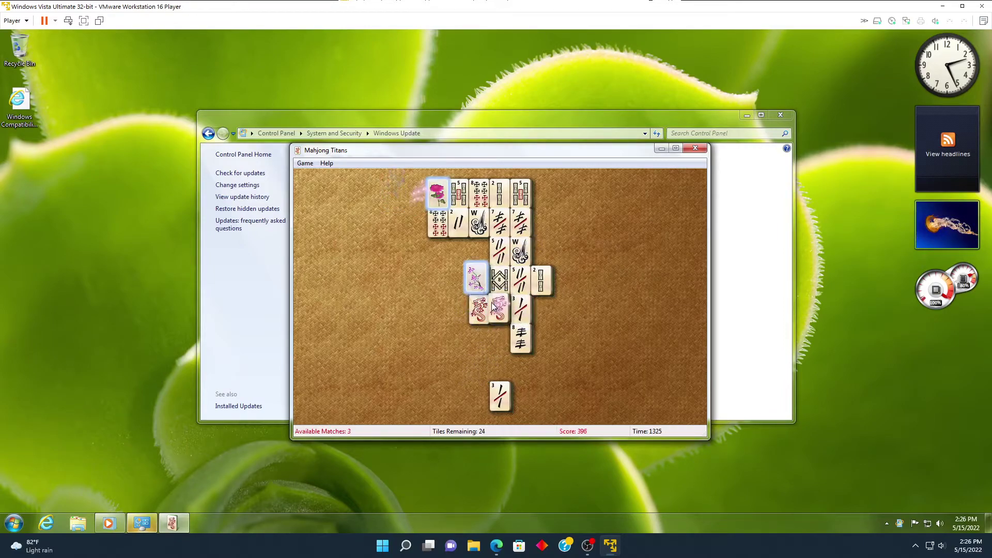
Step: Clear the 5 bamboo, 8 circle, 2 bamboo, 5 character and 8 bamboo pairs from the remaining Mahjong tiles
left_click(458, 194)
left_click(521, 194)
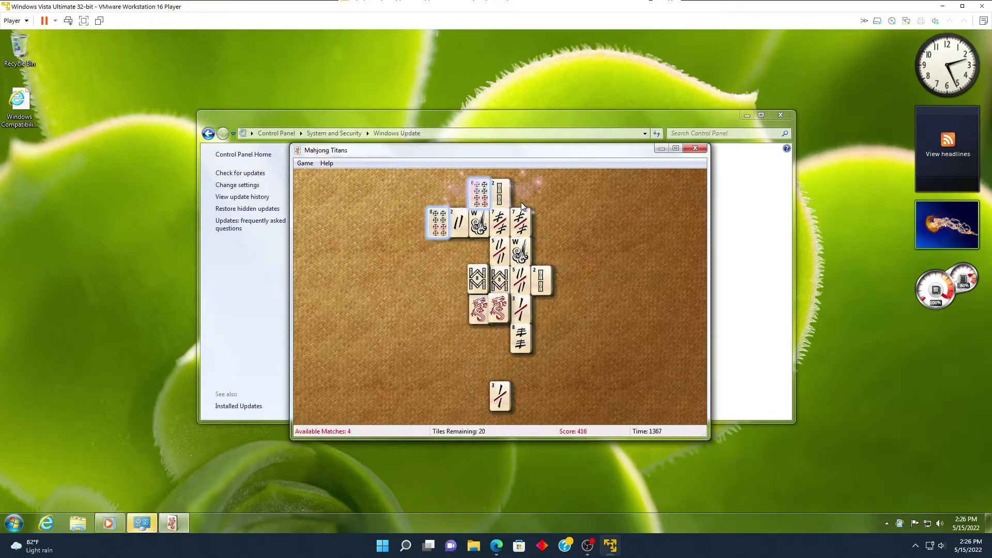
left_click(499, 192)
left_click(541, 279)
left_click(499, 250)
left_click(520, 279)
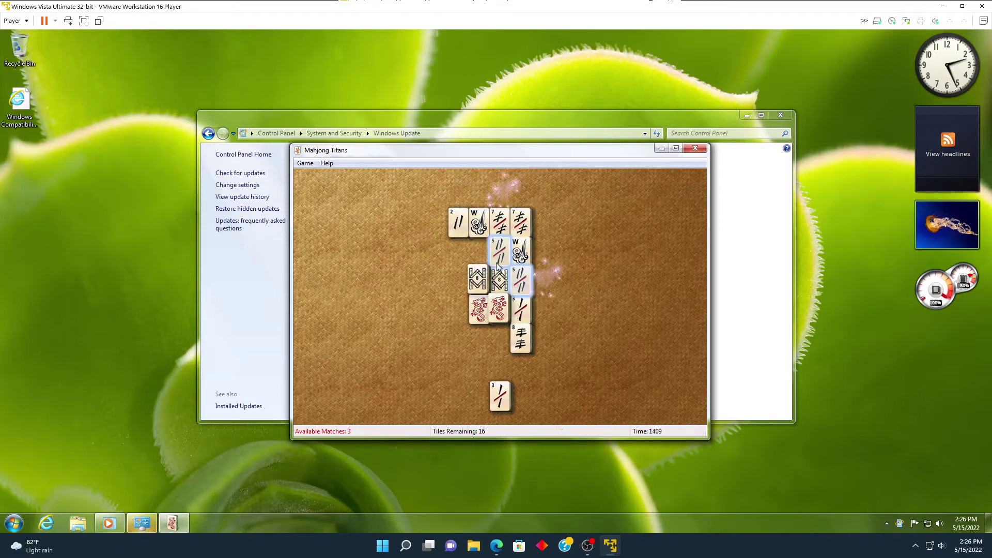
left_click(477, 279)
left_click(503, 286)
Step: Finish the Mahjong game by matching the last tiles, including the red dragons, West winds, 7 characters and 3 characters
left_click(478, 309)
left_click(499, 309)
left_click(459, 222)
left_click(497, 305)
left_click(479, 223)
left_click(520, 252)
left_click(499, 222)
left_click(520, 222)
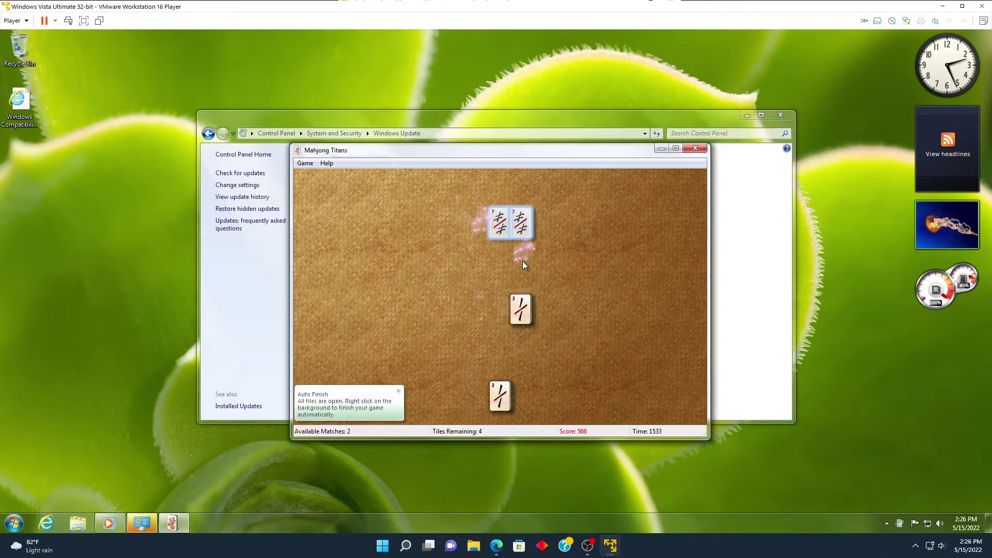
left_click(520, 309)
left_click(500, 396)
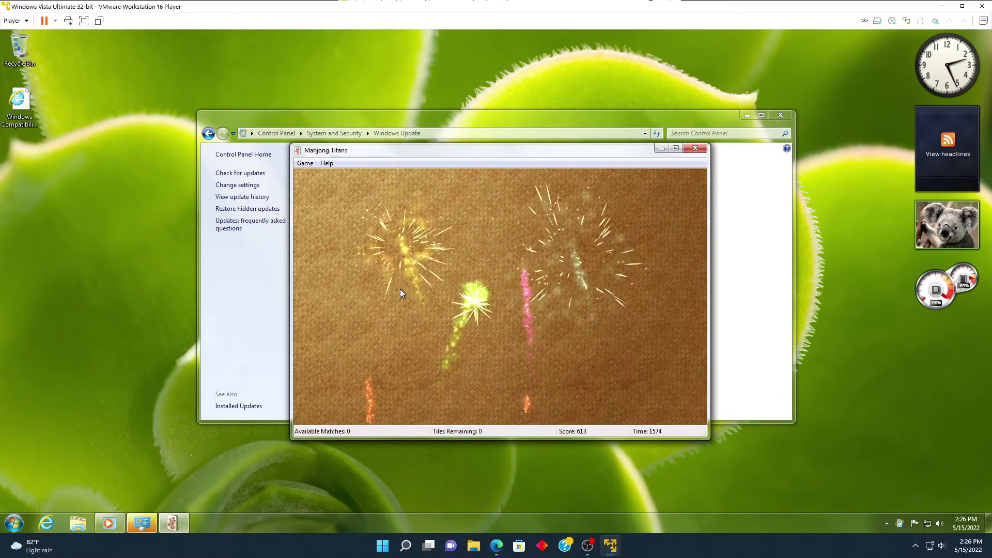
Step: Check the update status in the Windows Update window, put that window away and close Mahjong Titans
left_click(134, 524)
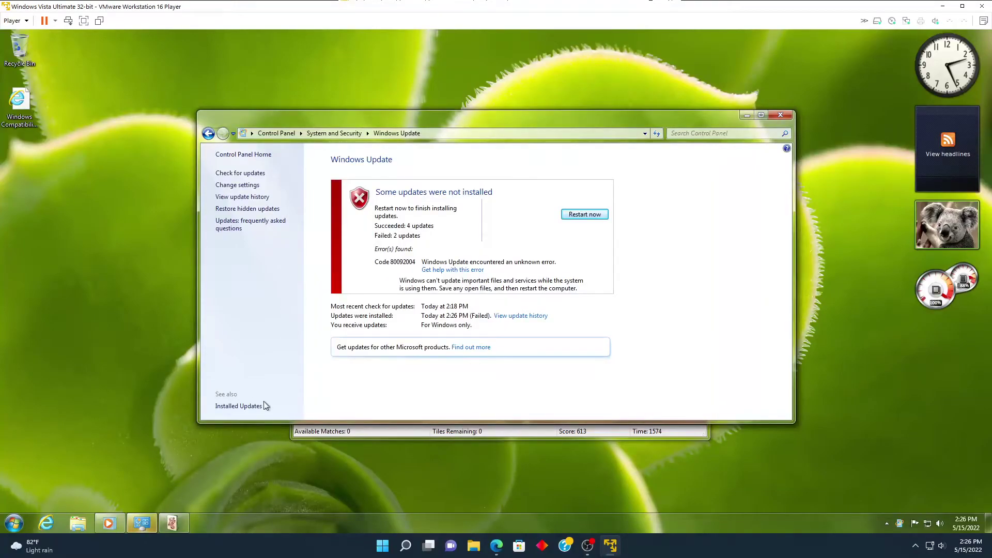
left_click(781, 115)
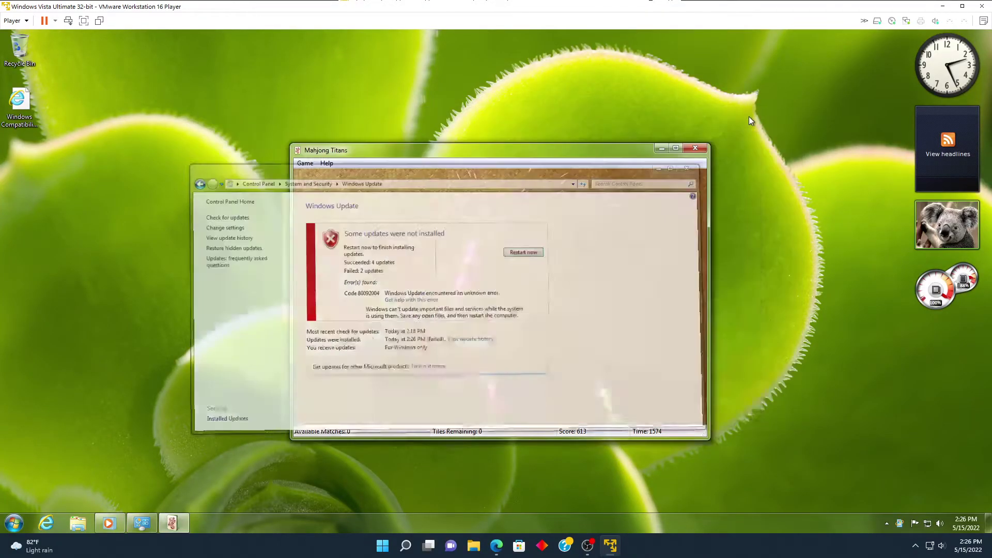
mouse_move(547, 150)
left_mouse_down()
mouse_move(589, 133)
mouse_move(567, 147)
left_mouse_up()
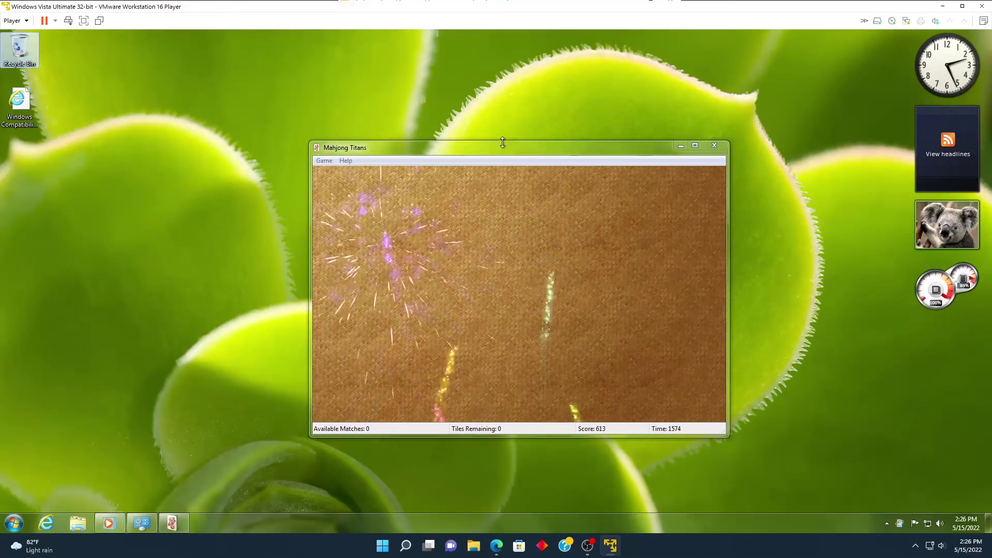
left_click_drag(556, 151, 527, 155)
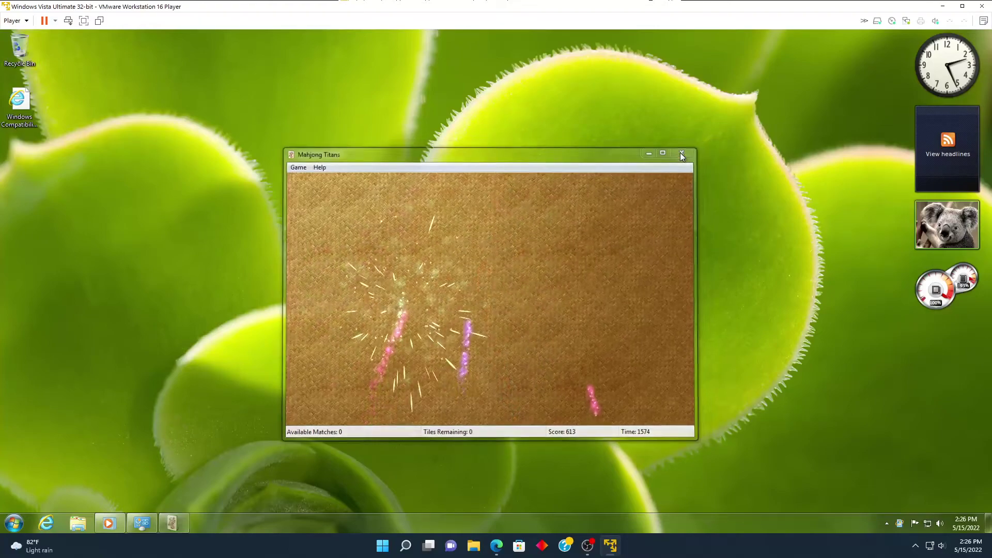
left_click(681, 151)
Step: Restart Windows from Windows Update to finish installing the updates, forcing the programs that are still open to close
left_click(151, 524)
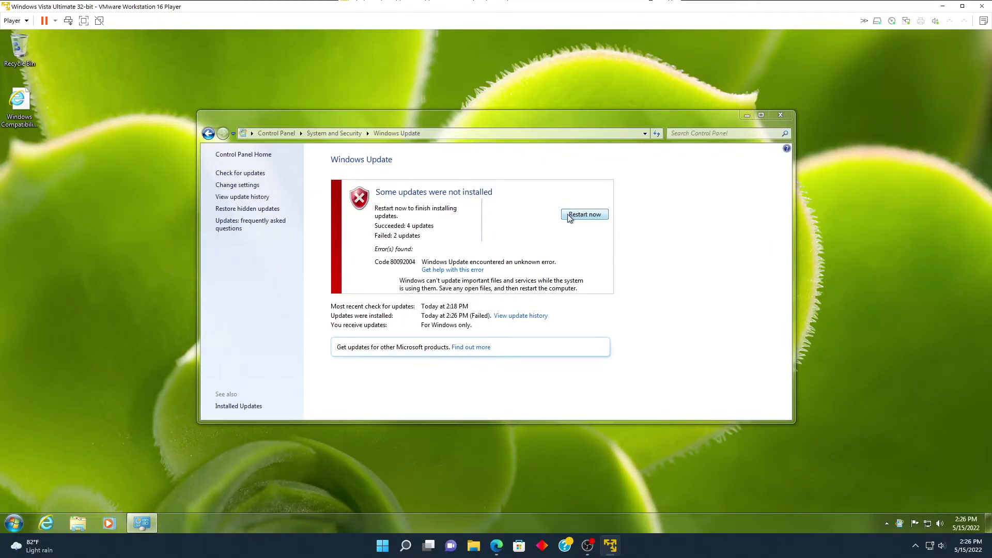
left_click_drag(504, 126, 487, 127)
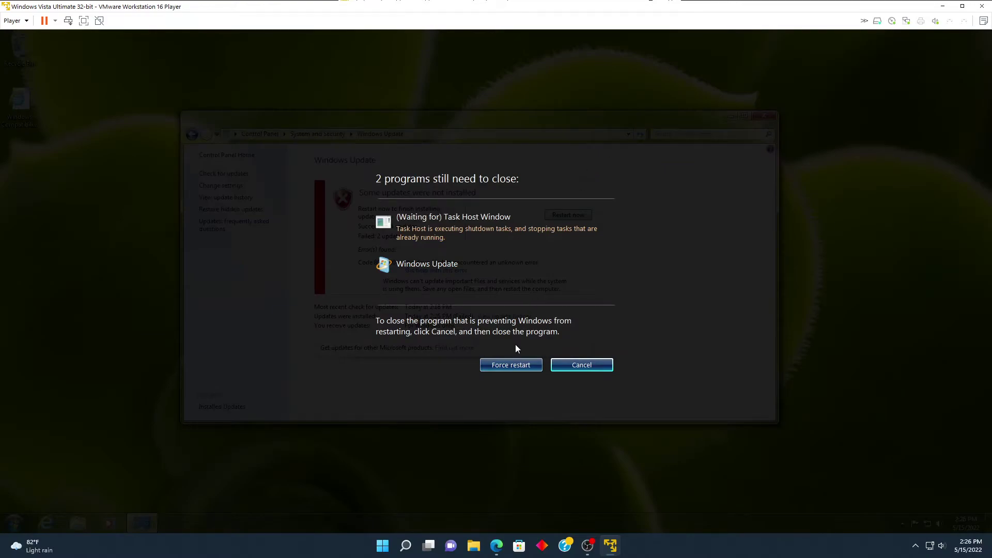
left_click(513, 364)
left_click(513, 364)
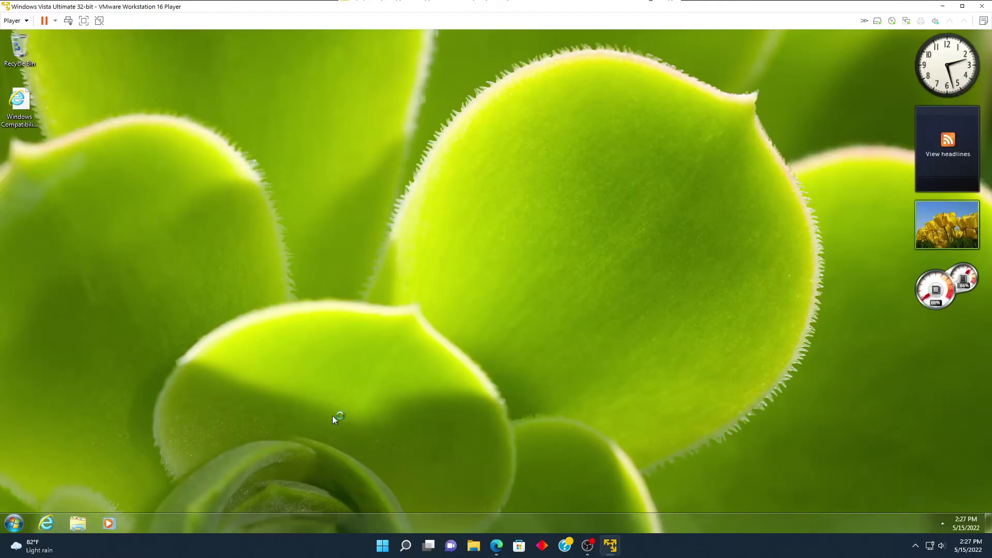
Step: Set up Windows Media Player with the recommended settings, play "Maid with the Flaxen Hair" and minimize the player
left_click(110, 523)
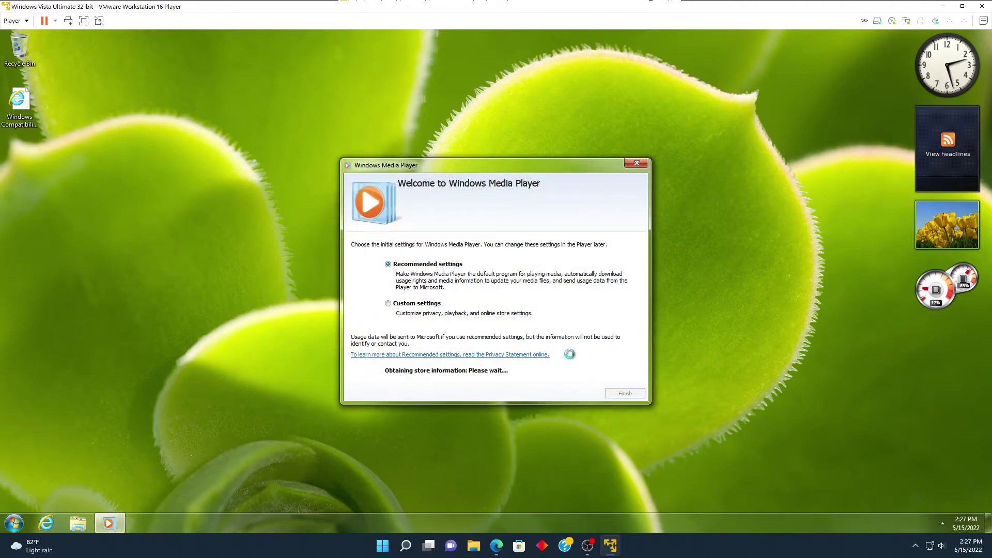
left_click(625, 393)
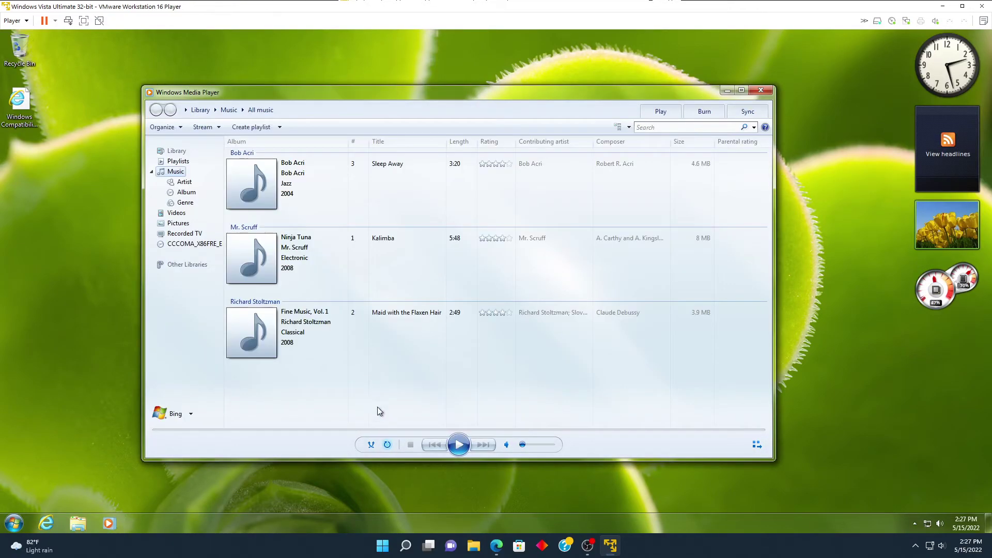
double_click(380, 308)
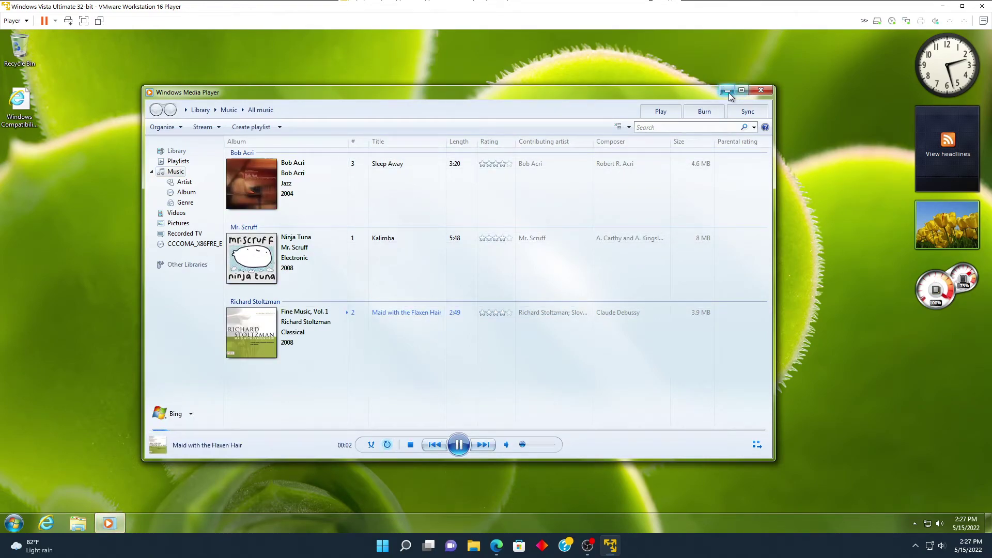
left_click(727, 91)
Step: Look at the Libraries and Computer locations in Windows Explorer and close the window
left_click(79, 525)
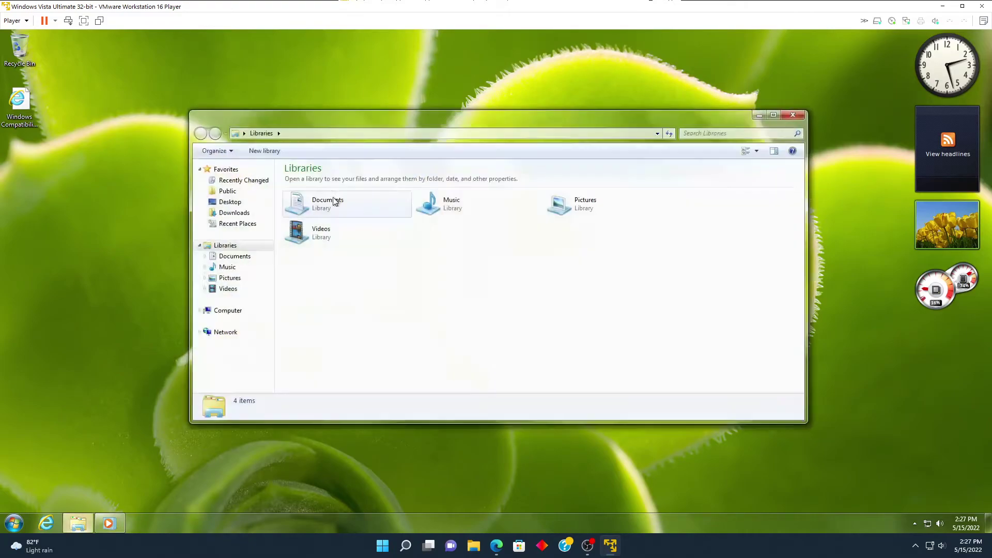
left_click(227, 310)
left_click(792, 115)
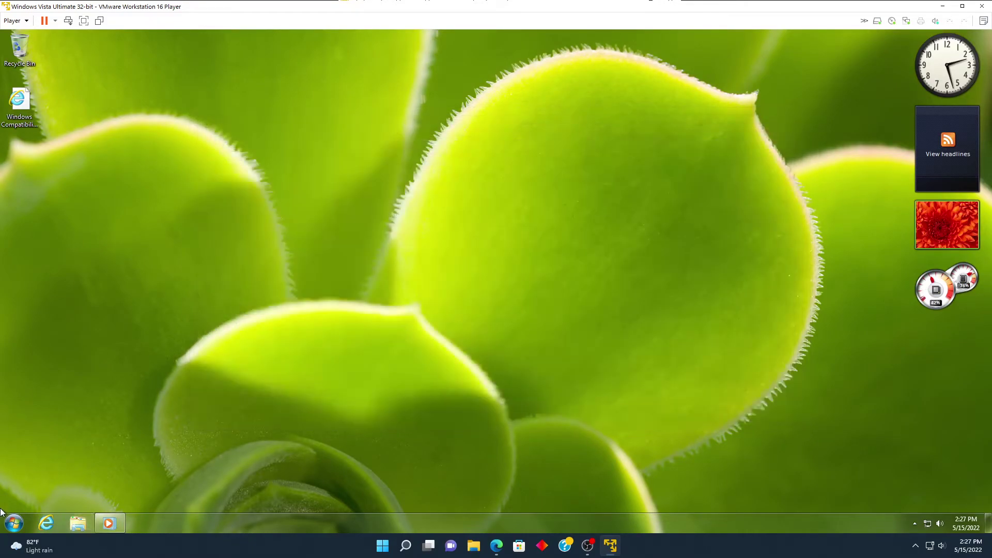
Step: Start Solitaire from the Games folder, move its window to the middle of the desktop and deal cards from the stock
left_click(14, 523)
left_click(40, 478)
left_click(26, 422)
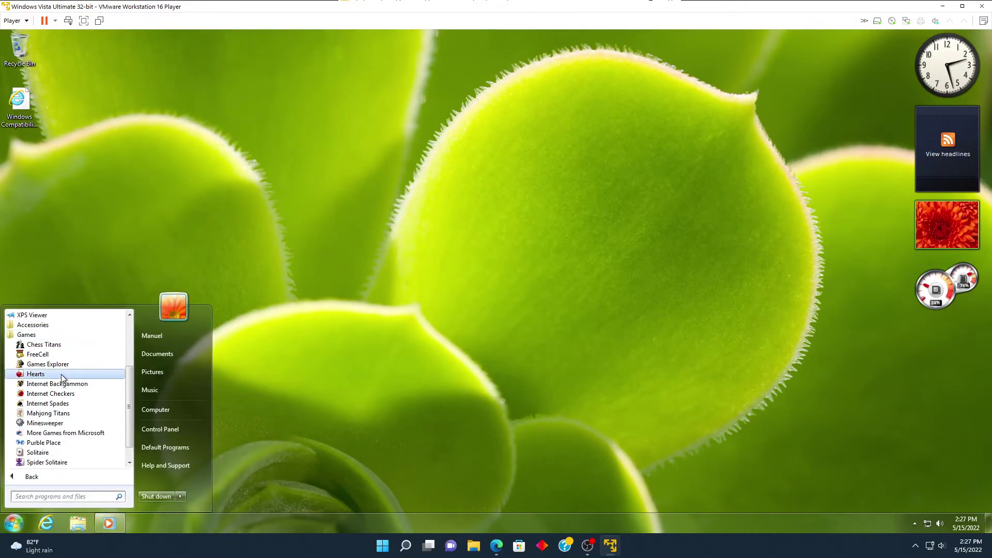
left_click(38, 453)
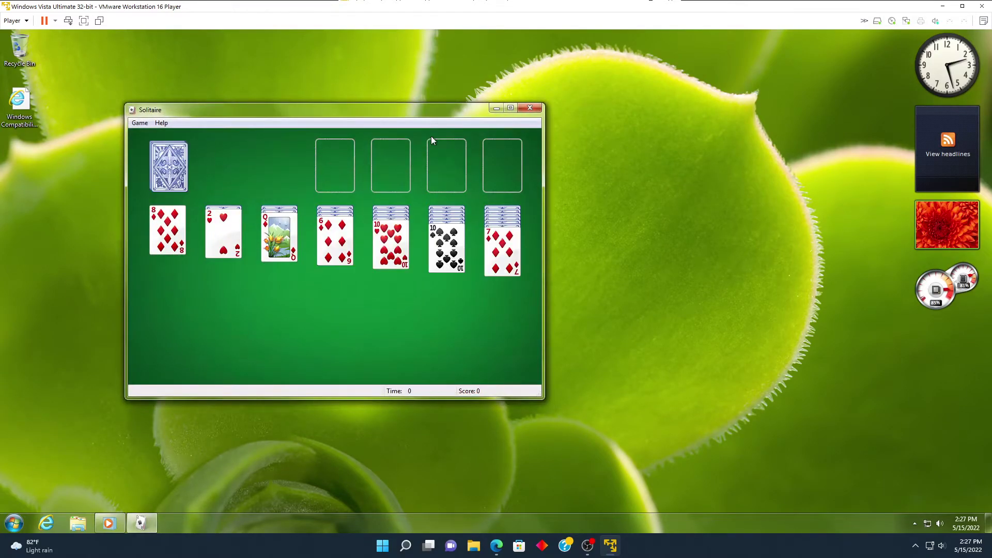
left_click_drag(429, 111, 594, 139)
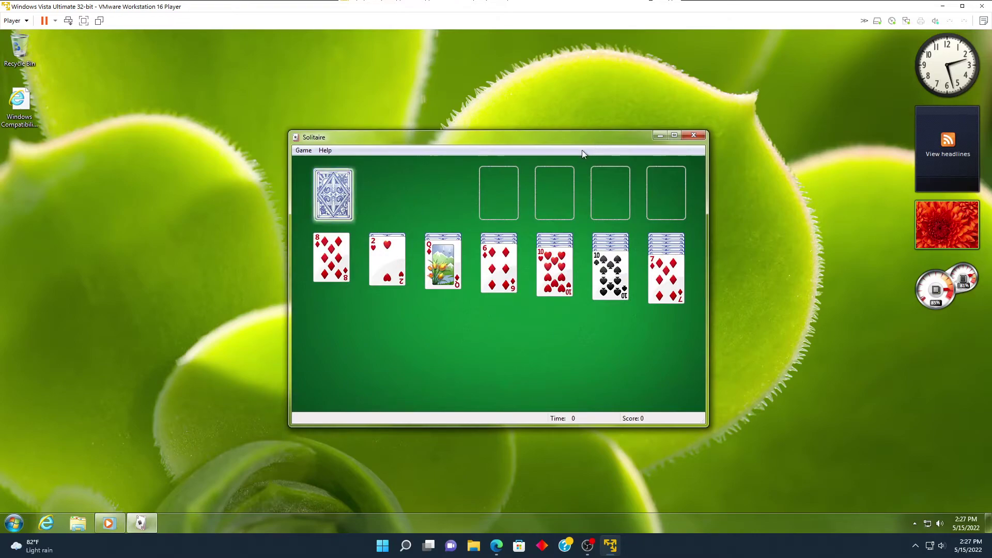
left_click(346, 199)
left_click(351, 192)
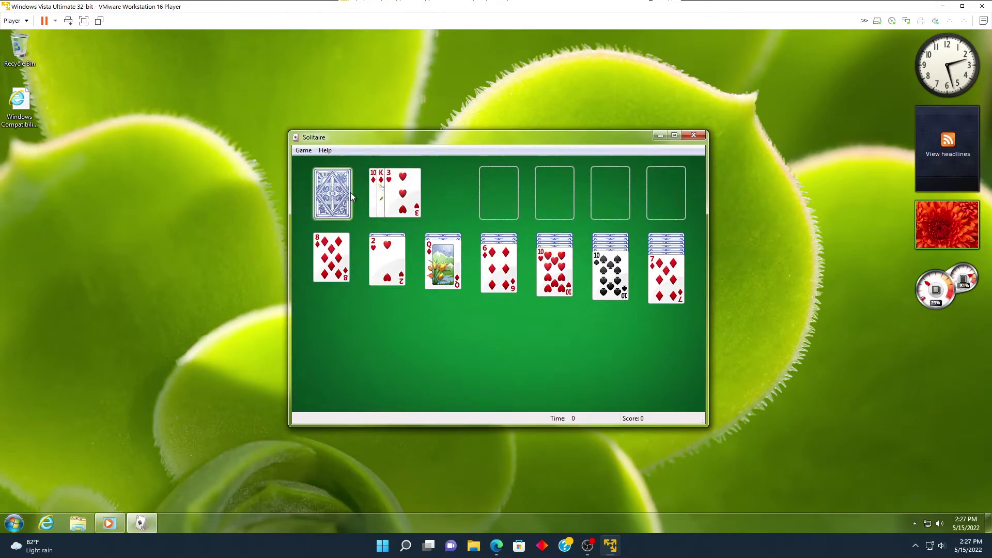
Step: Deal from the stock and build the jack of spades and ten of hearts onto the queen of diamonds
left_click(350, 192)
left_click_drag(401, 191, 447, 282)
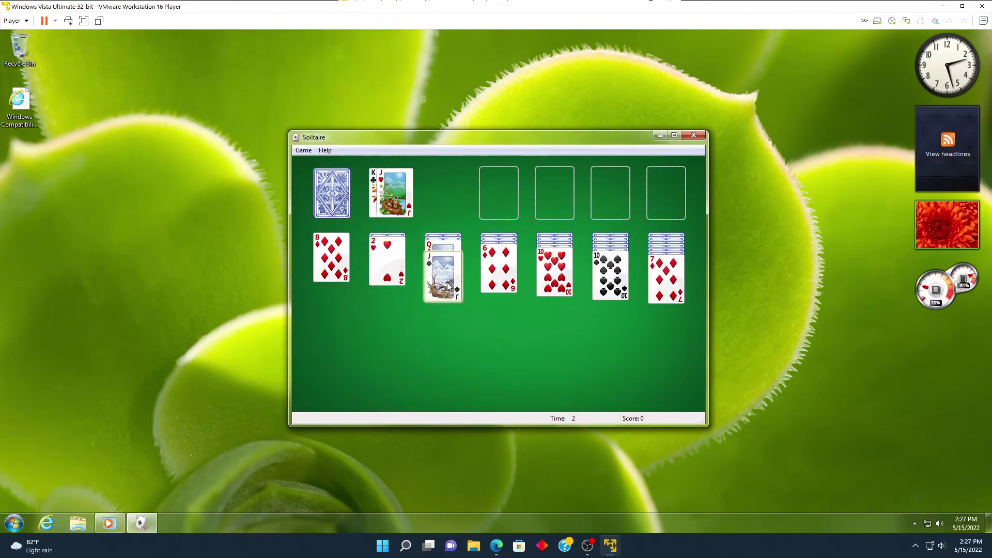
left_click_drag(454, 305, 449, 296)
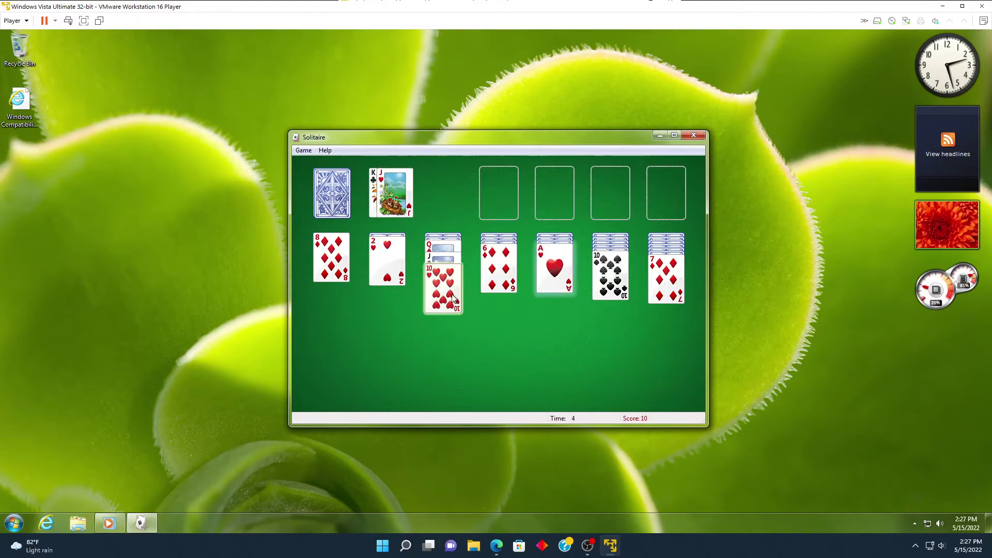
Step: Move the ace and two of hearts to the first foundation
left_click_drag(571, 262, 512, 193)
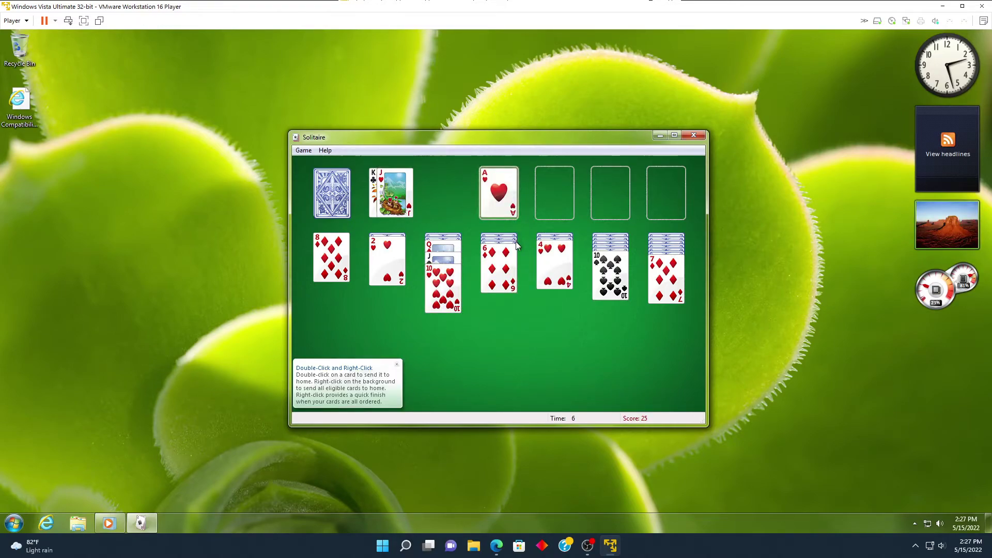
mouse_move(493, 249)
left_mouse_down()
mouse_move(408, 259)
mouse_move(491, 245)
left_mouse_up()
left_click_drag(389, 251, 516, 191)
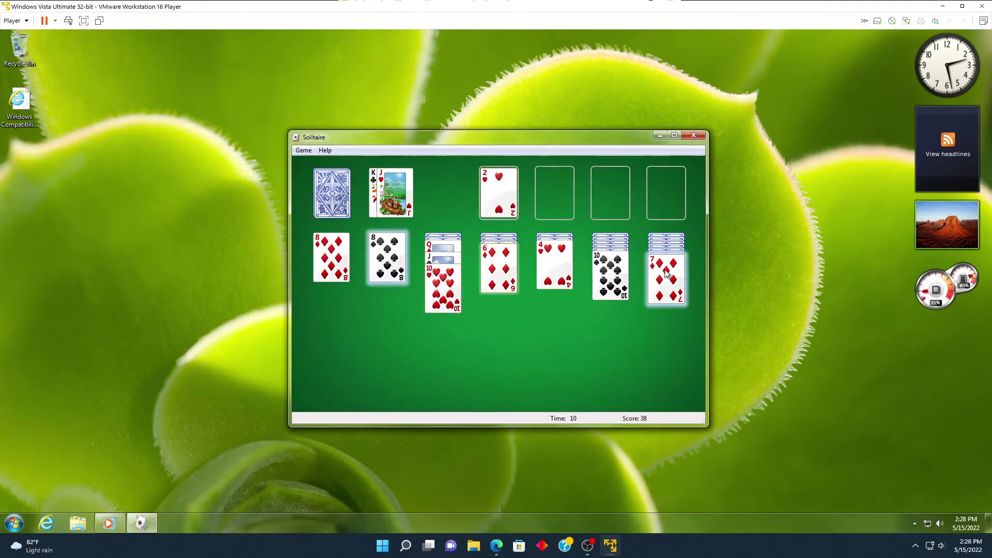
Step: Move the seven of diamonds onto the eight of spades, and the seven of spades and six of diamonds onto the eight of diamonds
left_click_drag(666, 265, 386, 260)
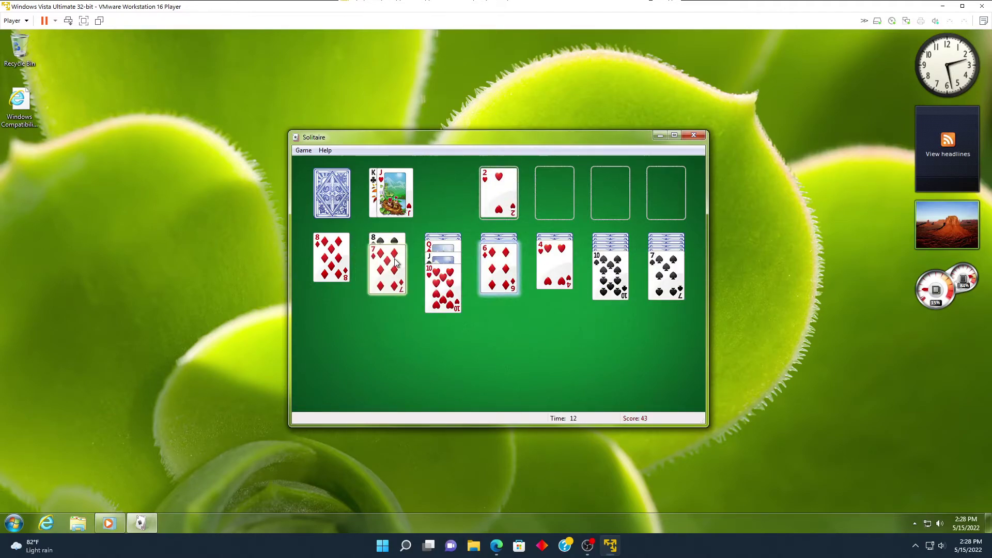
left_click_drag(510, 266, 328, 257)
key("h")
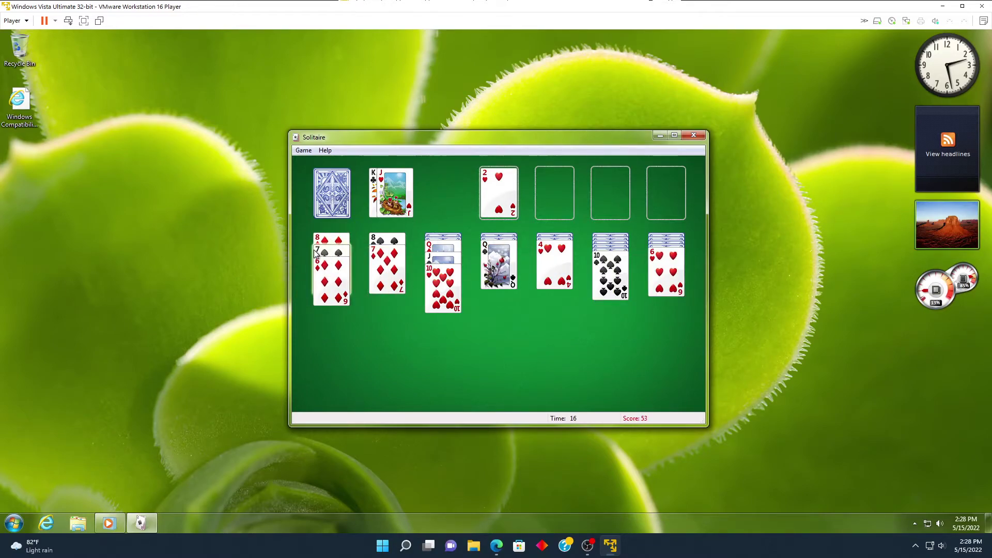
key("h")
Step: Build the jack of hearts and ten of spades onto the black queen and move the ace of clubs to the second foundation
left_click_drag(388, 203, 493, 289)
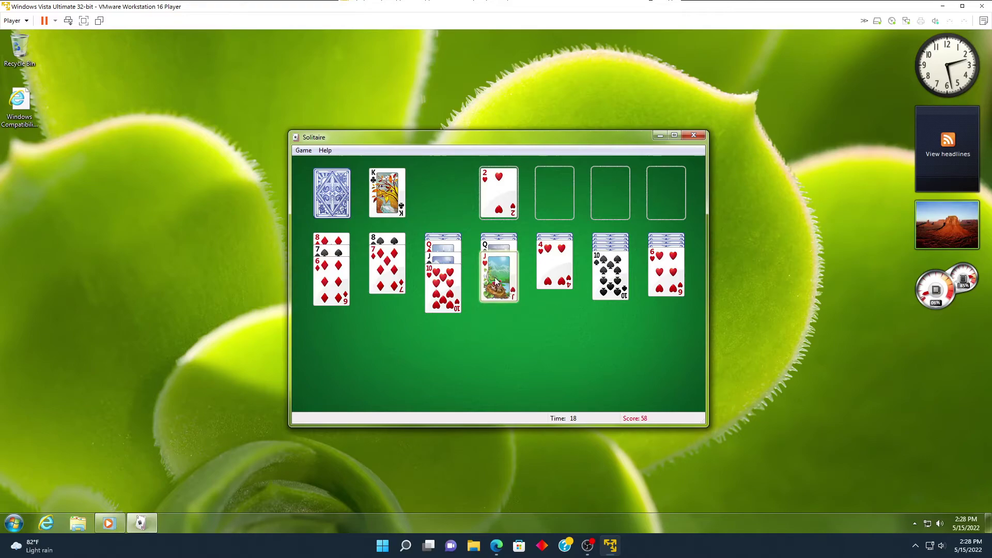
left_click_drag(609, 273, 565, 306)
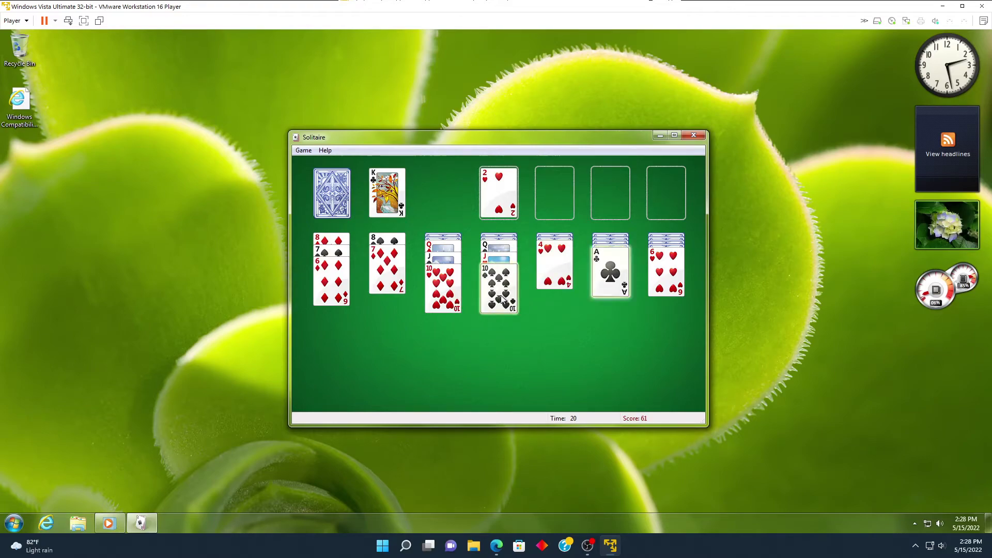
left_click_drag(596, 252, 558, 209)
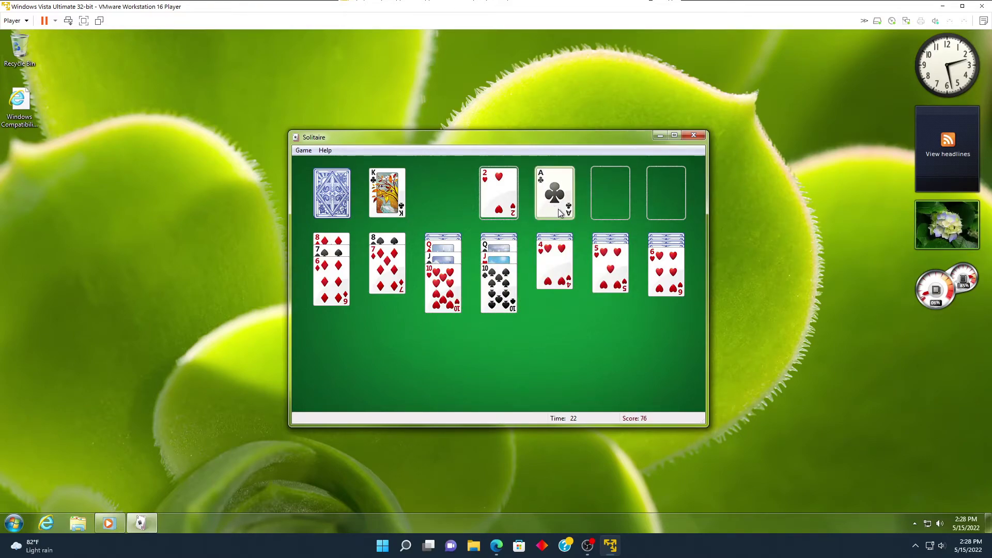
Step: Deal from the stock and extend the queen of diamonds column with the nine of spades, eight-of-diamonds run, five of clubs and four of hearts
left_click(344, 212)
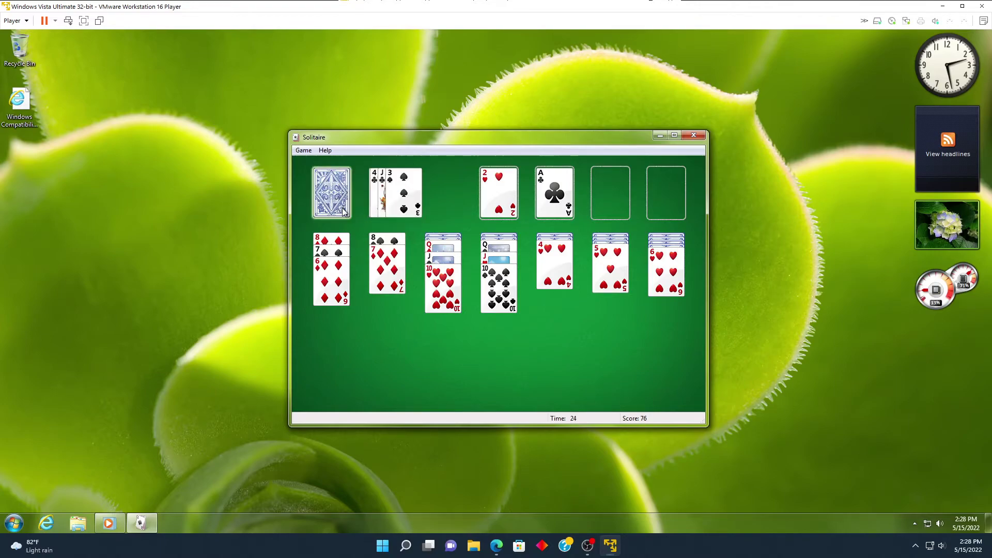
left_click_drag(404, 192, 443, 289)
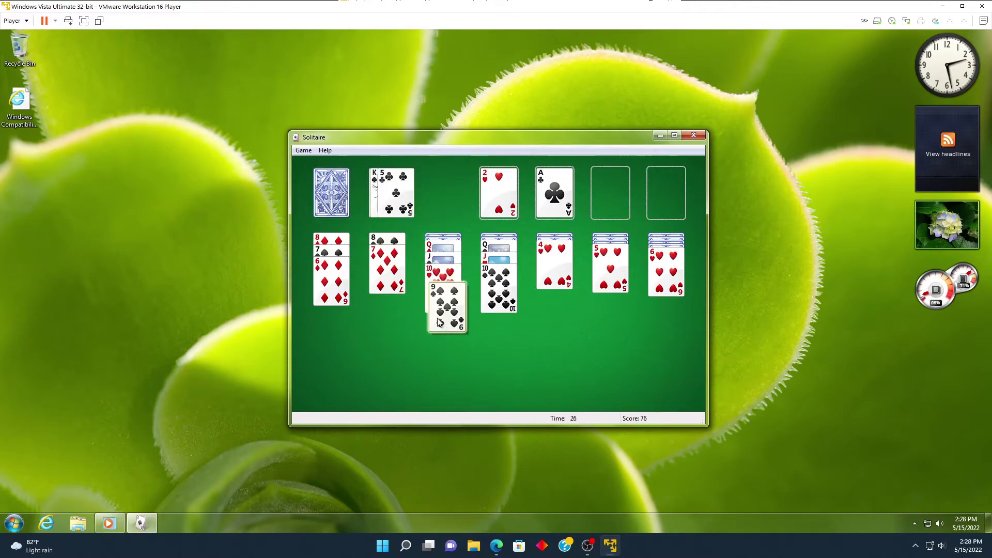
left_click_drag(340, 264, 450, 296)
left_click_drag(408, 212, 445, 357)
left_click_drag(555, 258, 439, 365)
Step: Place the king of spades in the empty first column and move the whole queen of diamonds run onto it
key("h")
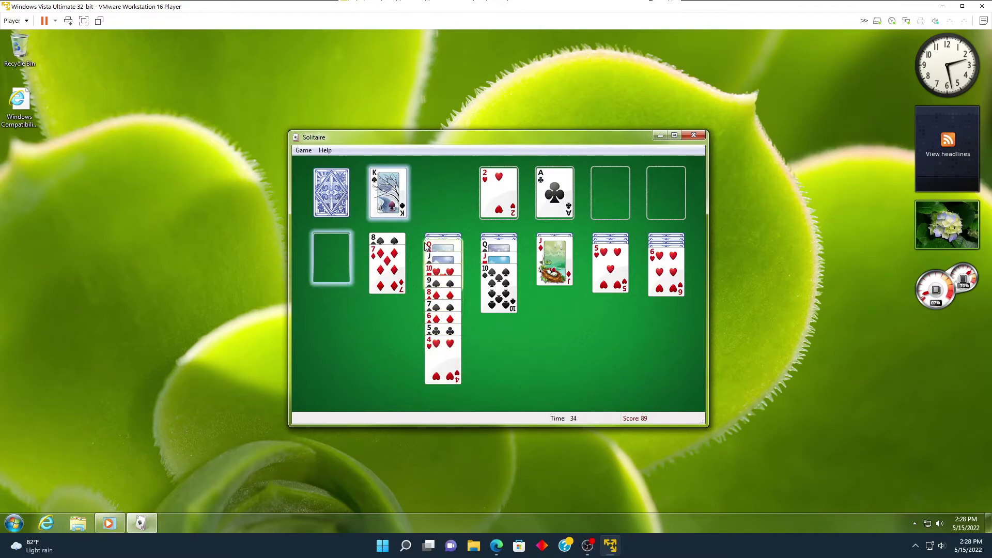
left_click_drag(395, 204, 332, 258)
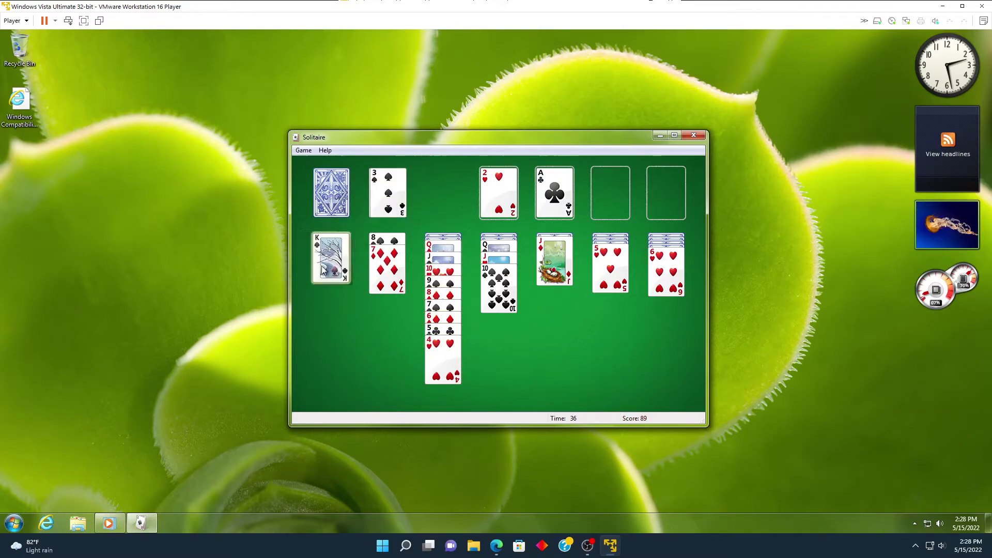
key("h")
left_click_drag(443, 251, 338, 256)
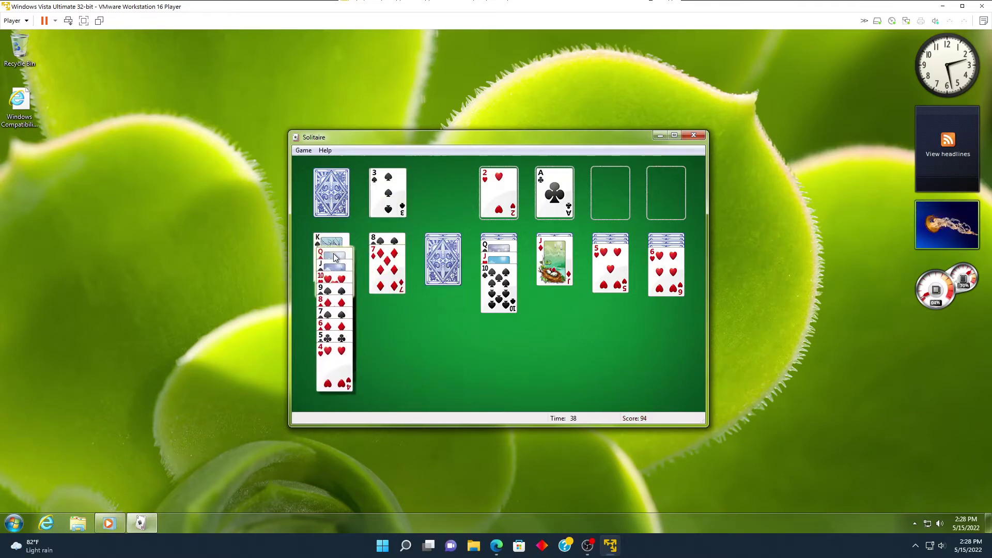
Step: Place the 5 of hearts on the 6 of spades and the 3 of spades on the 4 of hearts in Solitaire
key("h")
left_click_drag(605, 263, 395, 276)
key("h")
key("h")
left_click_drag(401, 196, 343, 370)
Step: Place the jack of clubs on the third column's queen and the 4 of clubs on the 5 of hearts
key("h")
left_click_drag(395, 202, 449, 255)
key("h")
left_click_drag(387, 195, 392, 331)
Step: Deal from the stock and place the 2 of diamonds on the 3 of spades and the 10 of clubs on the fifth column's jack
left_click(336, 202)
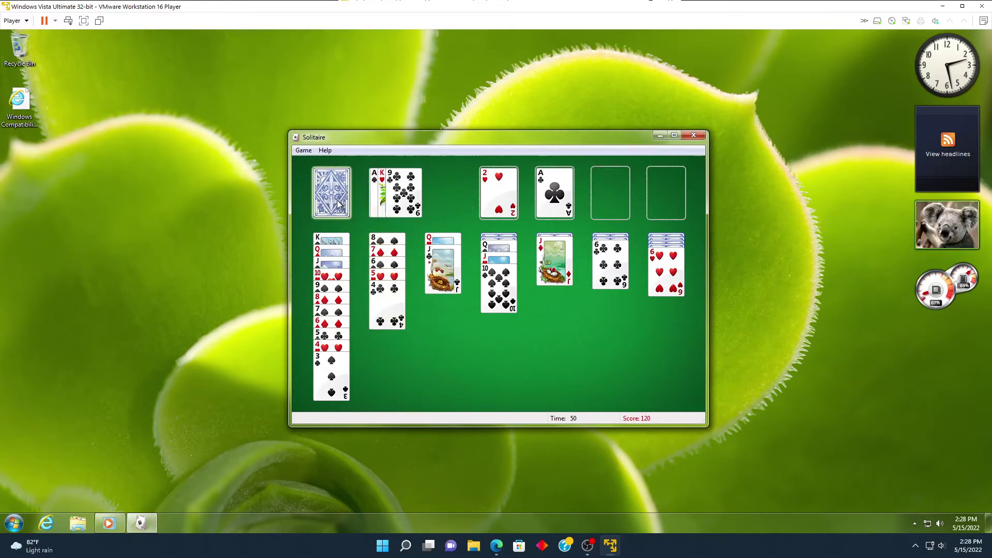
left_click(337, 202)
left_click_drag(400, 202, 341, 403)
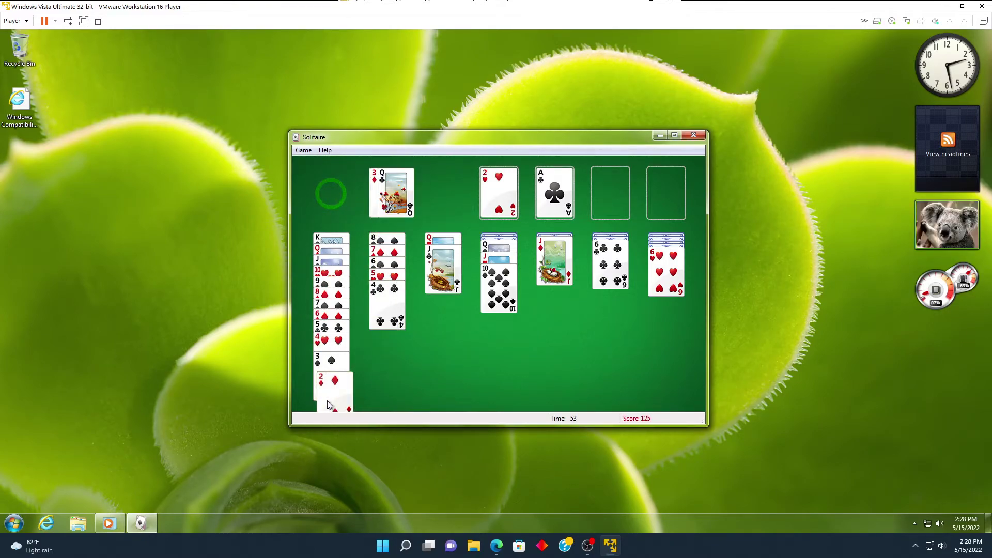
left_click(345, 212)
left_click(352, 204)
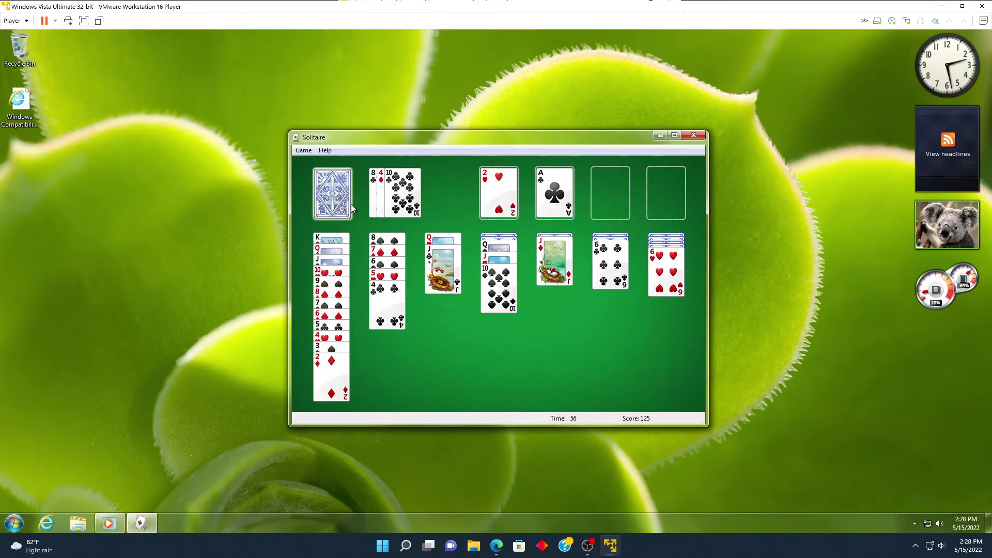
left_click_drag(408, 190, 568, 286)
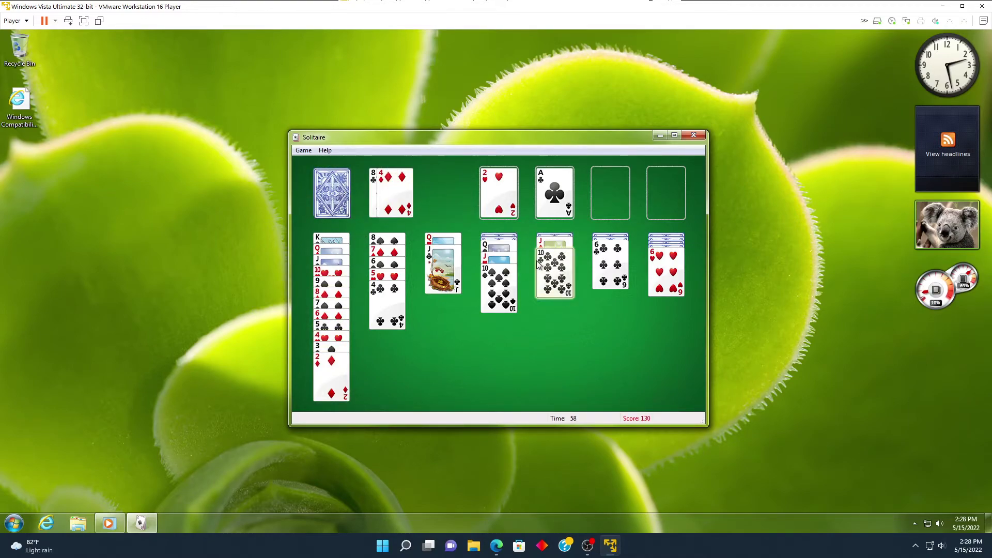
Step: Add the 3 of hearts to the hearts foundation and place the 10 of diamonds on the jack of clubs
left_click(347, 203)
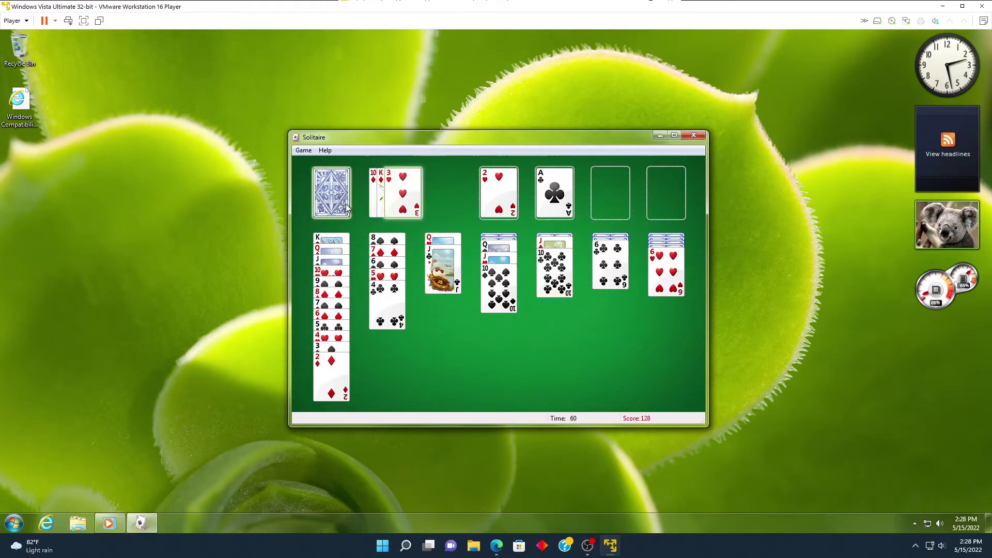
left_click_drag(405, 192, 507, 203)
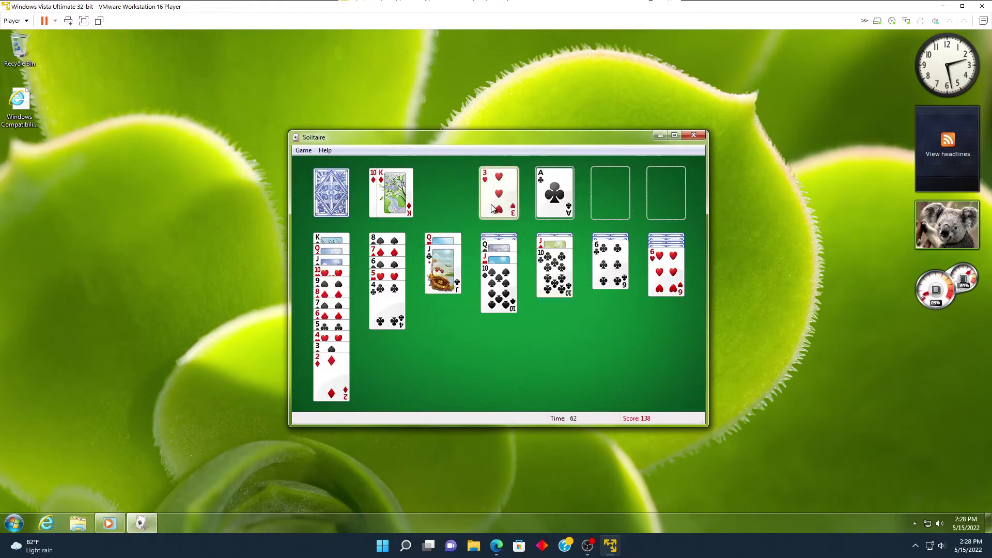
left_click(332, 199)
left_click(333, 200)
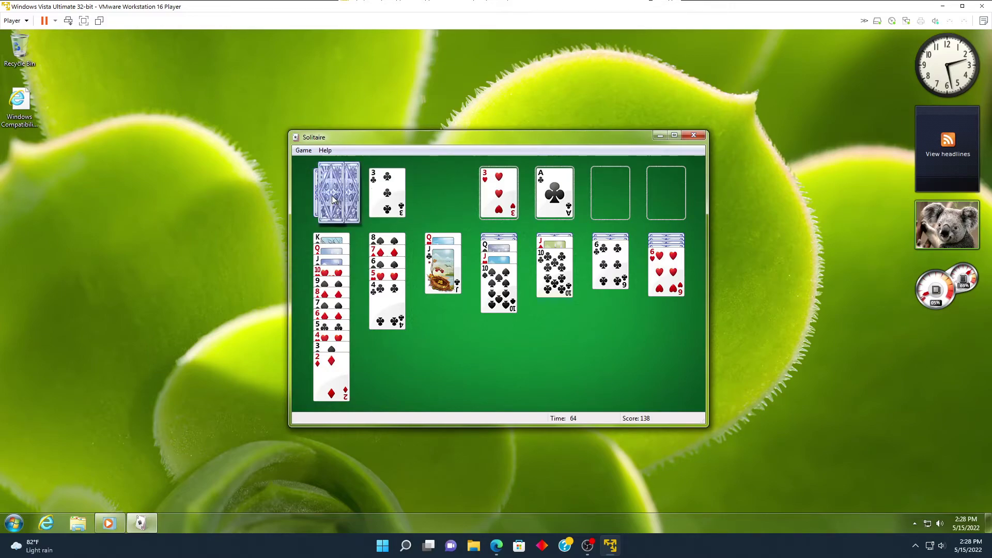
left_click(333, 198)
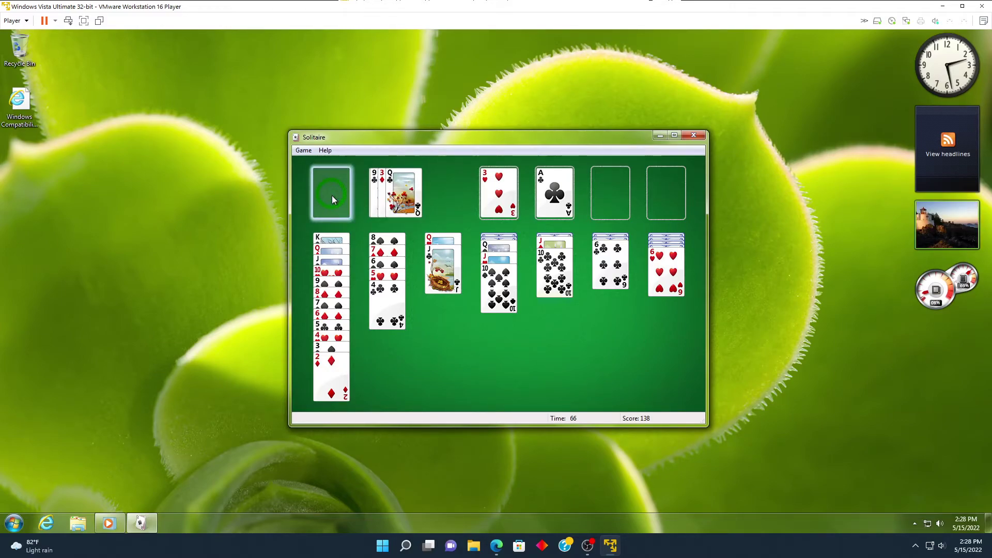
left_click(332, 199)
left_click(332, 199)
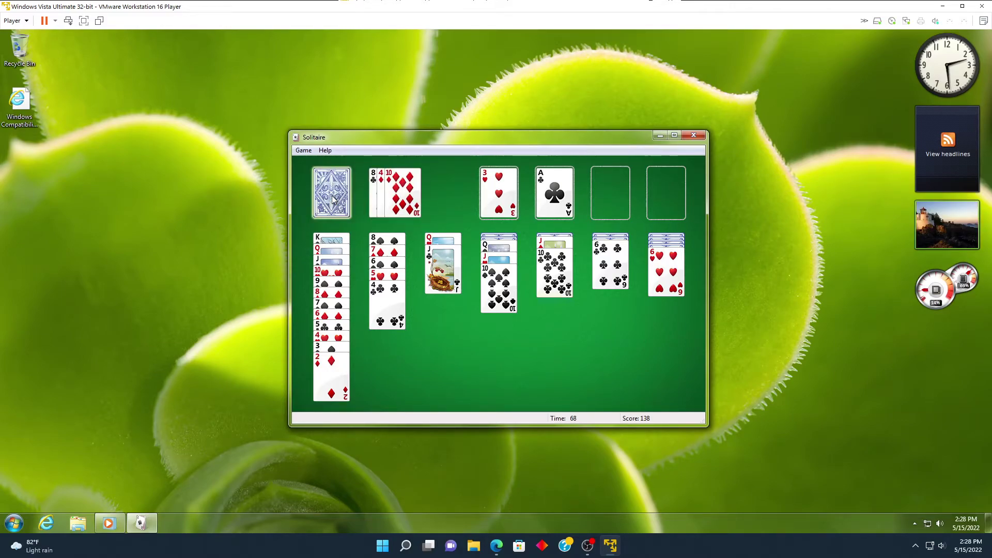
left_click_drag(405, 194, 409, 262)
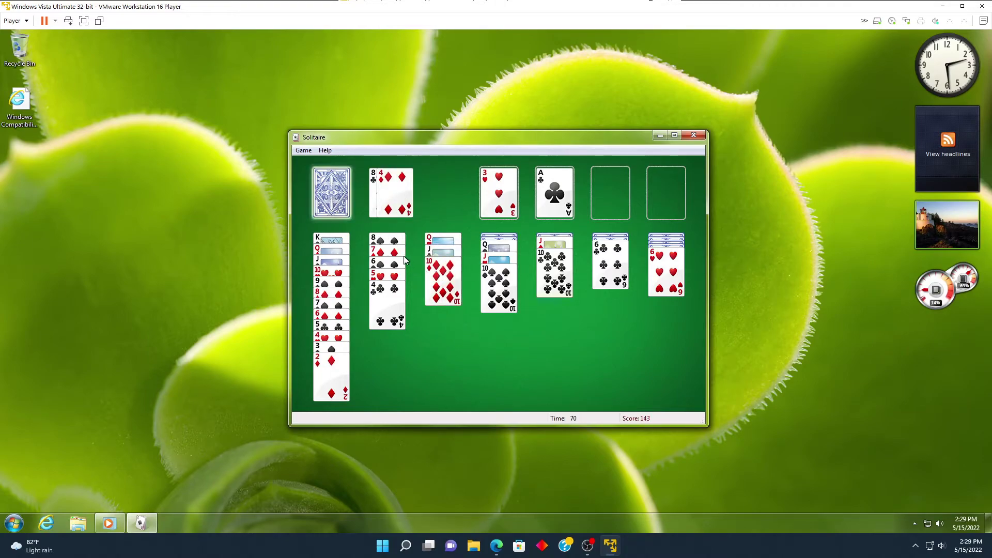
Step: Deal from the stock and start a new foundation with the ace of spades
left_click(338, 201)
left_click(341, 202)
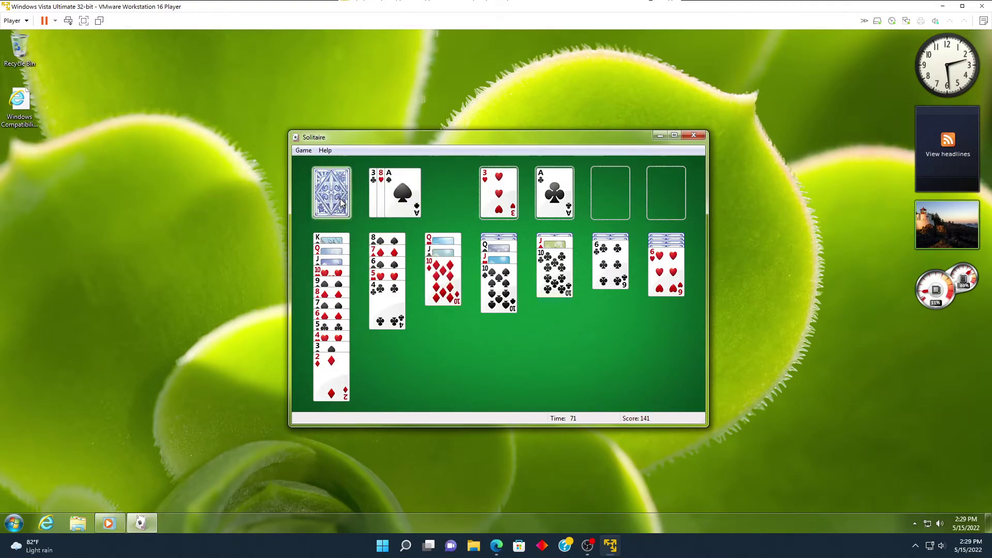
left_click_drag(403, 194, 613, 200)
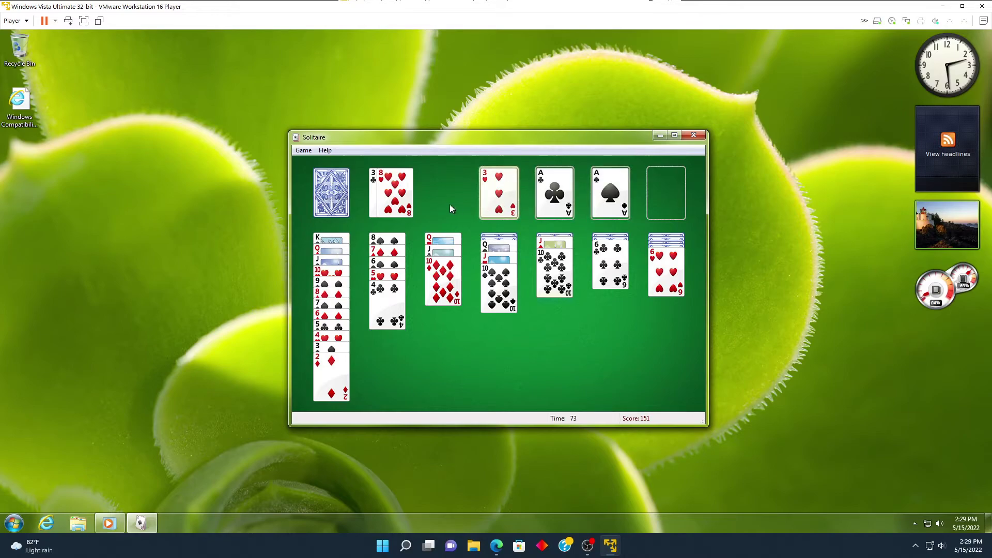
Step: Place the 3 of diamonds on the 4 of clubs and the 9 of clubs on the 10 of diamonds
left_click(332, 192)
left_click_drag(388, 197, 388, 310)
left_click_drag(391, 188, 443, 286)
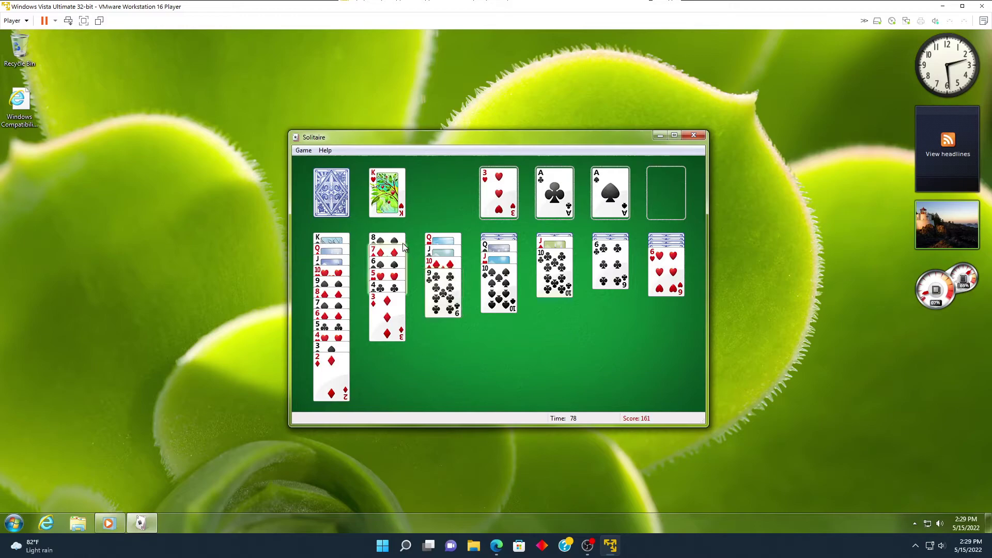
Step: Deal through the remaining stock cards to look for another playable card
left_click(336, 203)
left_click(339, 203)
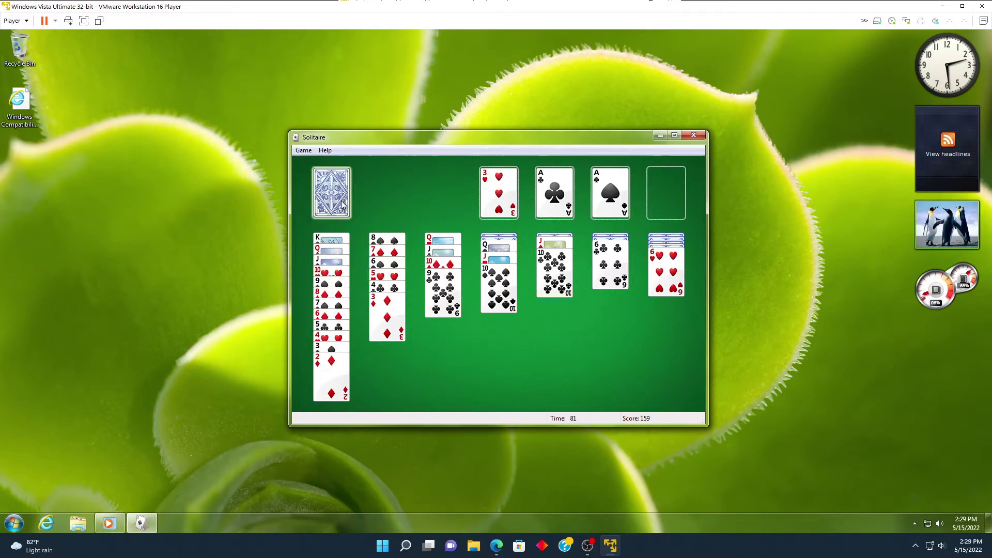
left_click(341, 203)
left_click(341, 203)
left_click(342, 203)
left_click(342, 203)
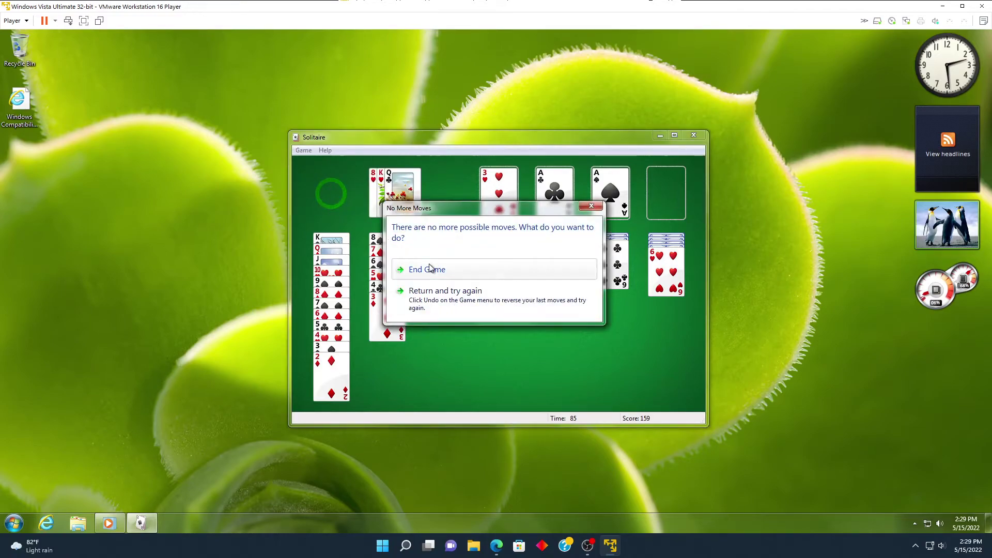
Step: Choose to return and try again instead of ending the game, and close Solitaire
left_click(444, 290)
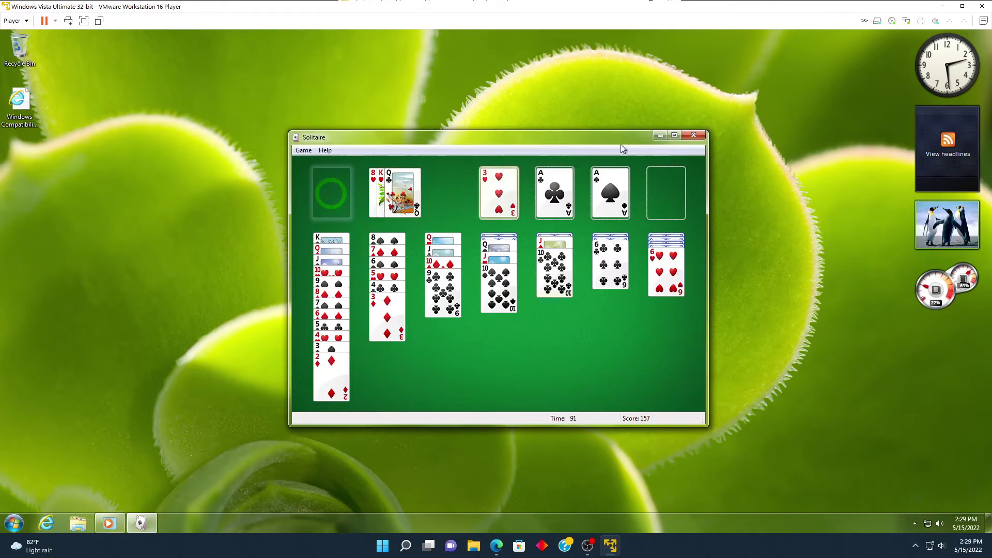
left_click(693, 135)
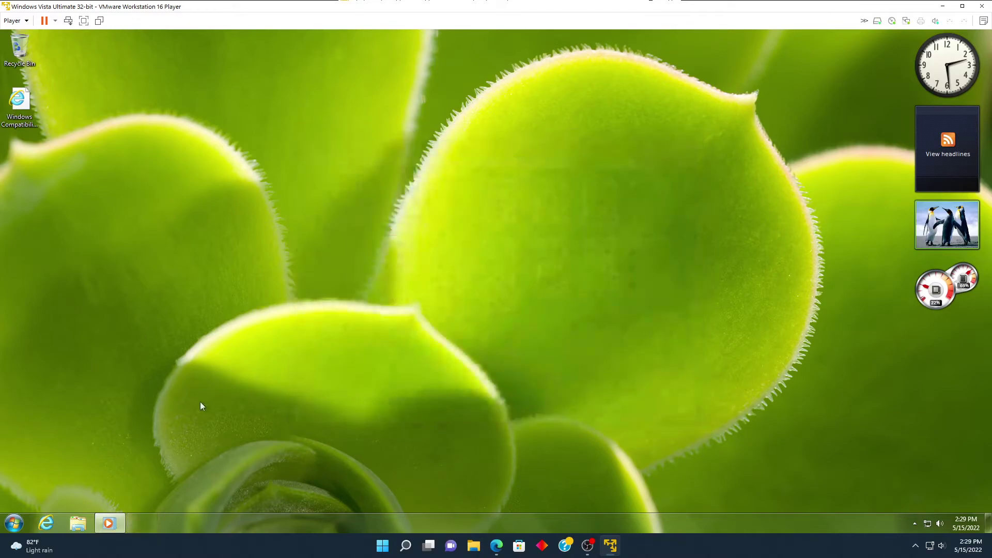
Step: Launch Internet Checkers from the installed games, try to start an online match, and quit it
left_click(18, 513)
left_click(52, 474)
left_click(47, 428)
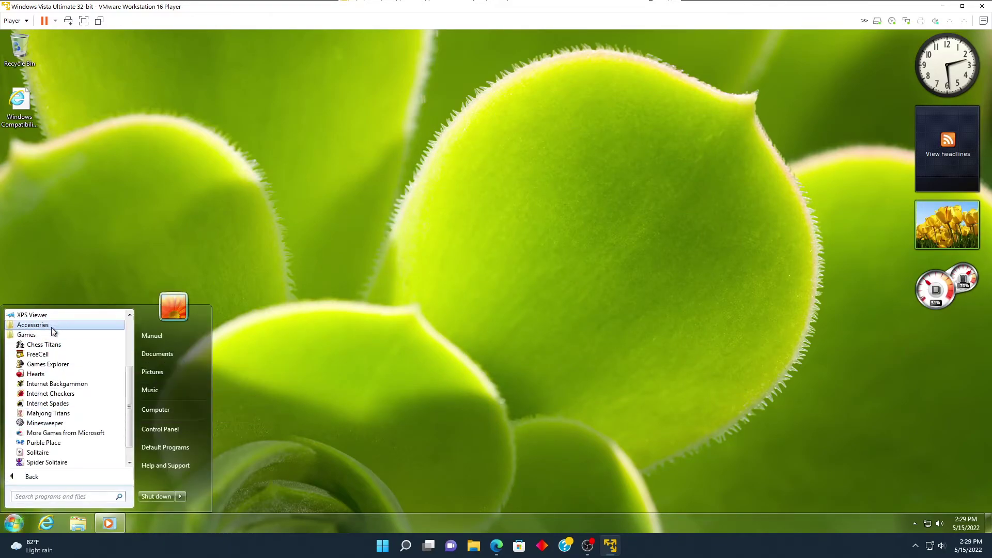
left_click(41, 395)
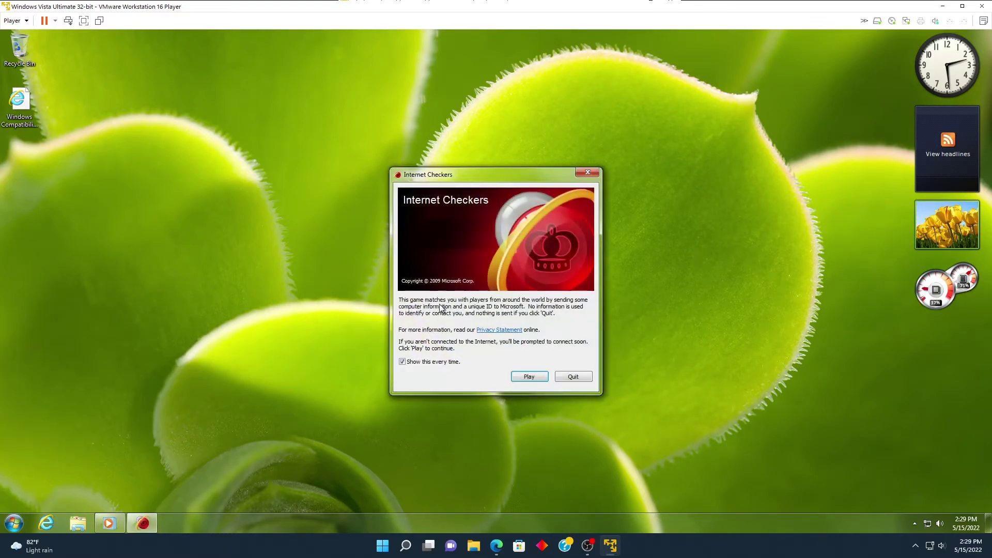
left_click(521, 378)
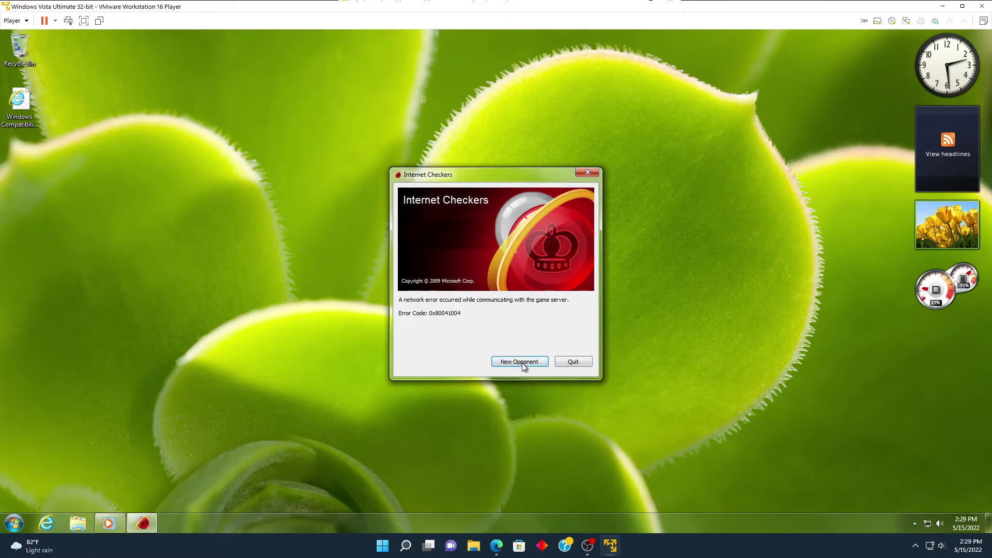
left_click(567, 363)
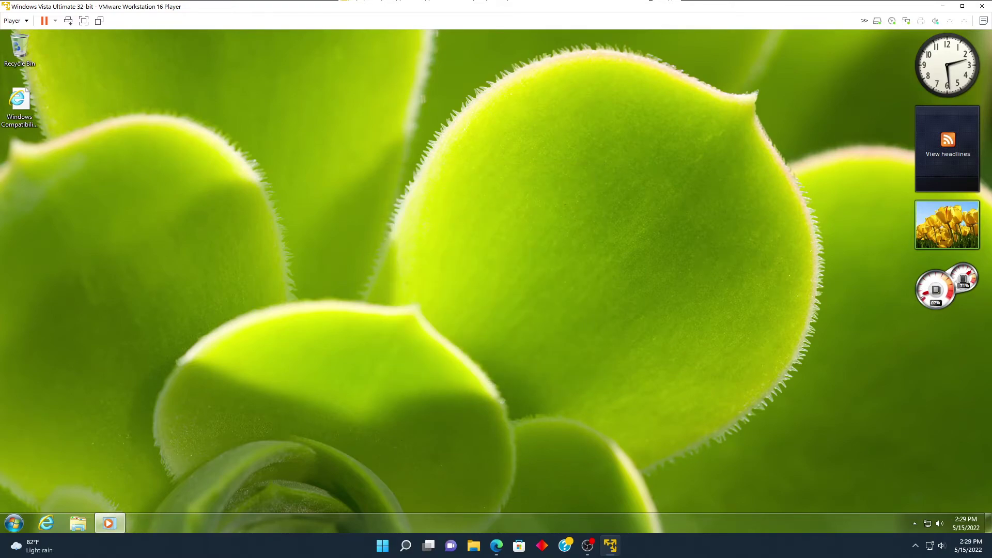
Step: Switch to the Edge browser, look through the YouTube page's recommended videos and comments, and return to the virtual machine
key("ctrl+alt")
left_click(496, 545)
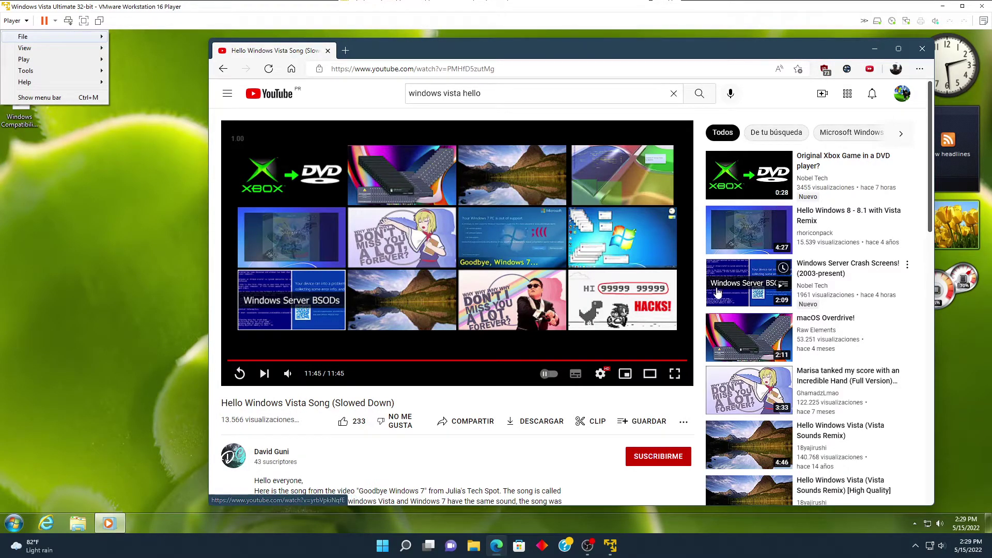
scroll(728, 312, "down", 3)
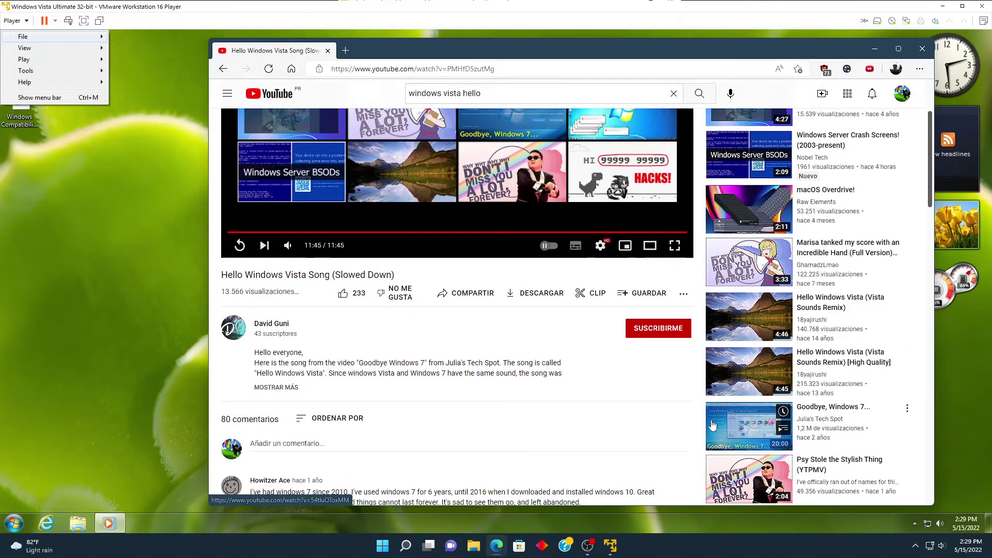
scroll(728, 313, "down", 5)
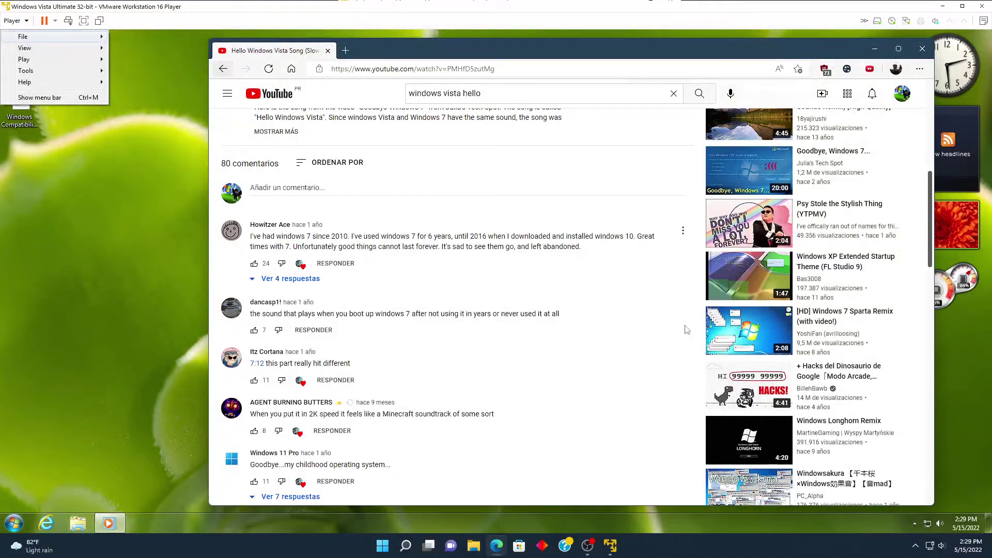
mouse_move(730, 335)
left_click(496, 545)
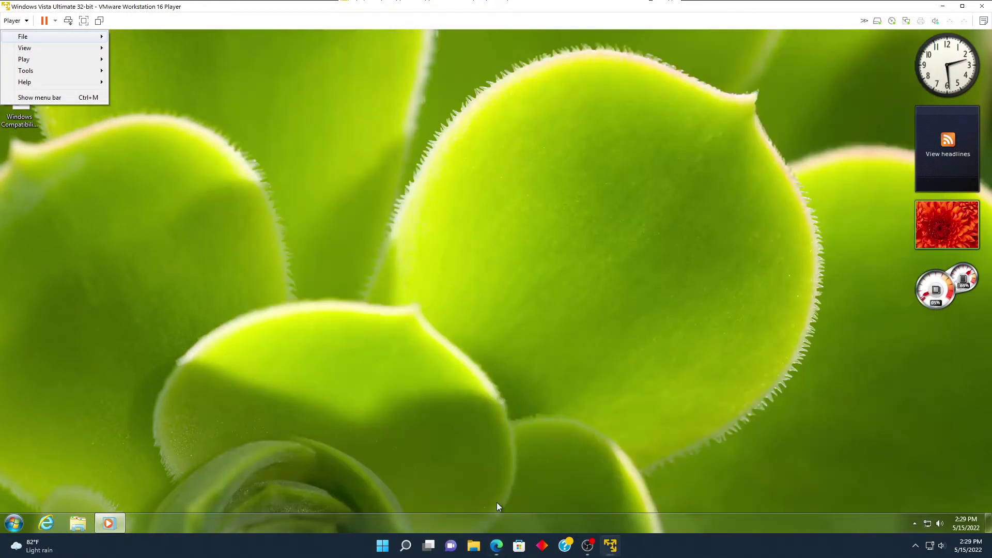
Step: Launch Sticky Notes from the accessories and position the note beside the clock gadget
left_click(13, 523)
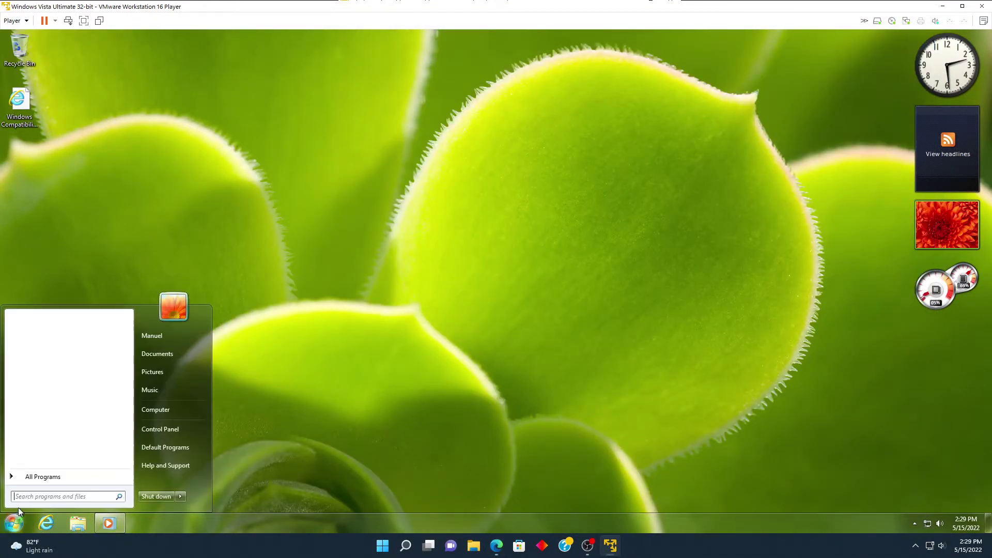
left_click(71, 477)
left_click(58, 414)
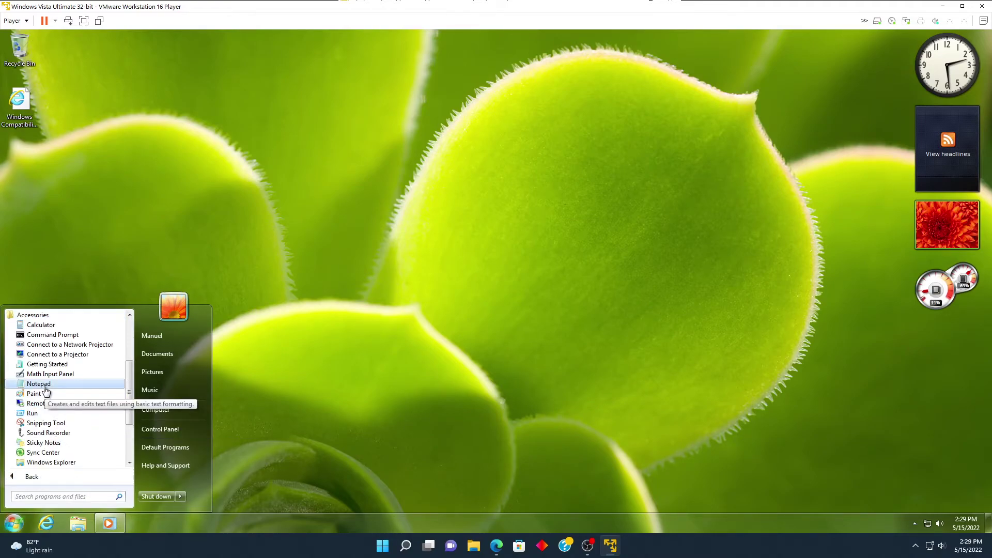
left_click(43, 442)
left_click_drag(889, 92, 844, 55)
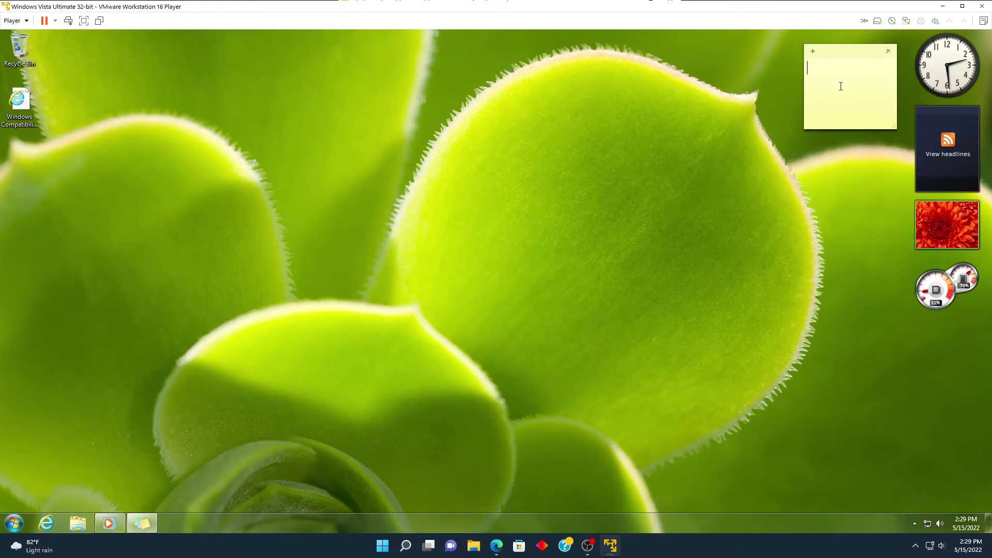
Step: Write "Windows 7 es el mejor sistema!!" on the sticky note, aligning its two lines and nudging the note slightly
type("Windows 7 es el mejor sistema!!")
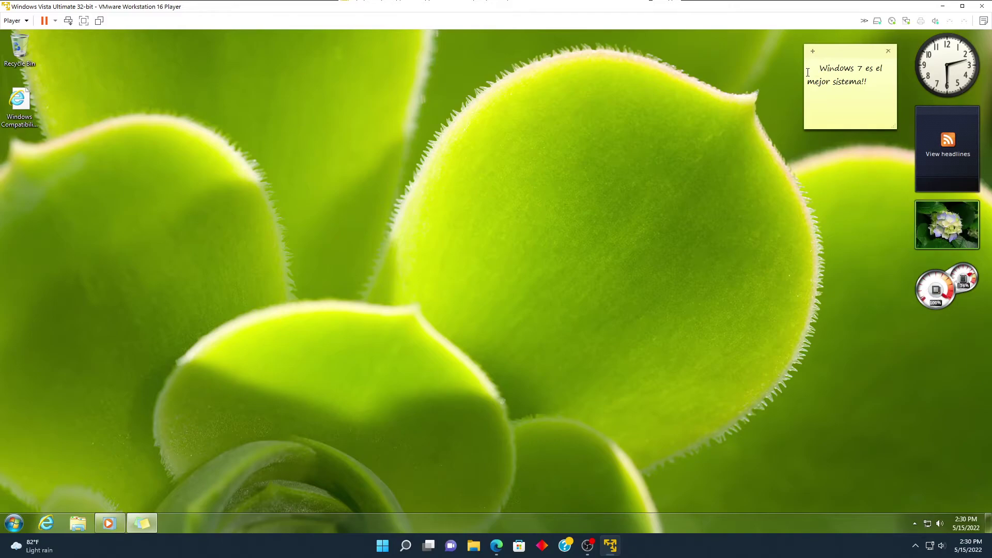
left_click_drag(808, 81, 868, 82)
key("BackSpace")
mouse_move(850, 55)
left_mouse_down()
mouse_move(935, 322)
mouse_move(852, 53)
left_mouse_up()
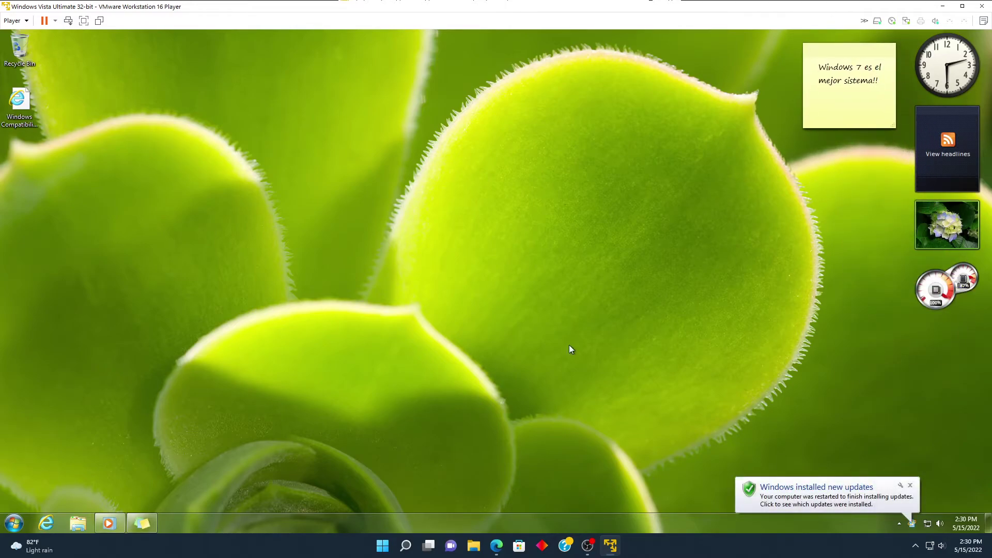
right_click(274, 428)
left_click(14, 524)
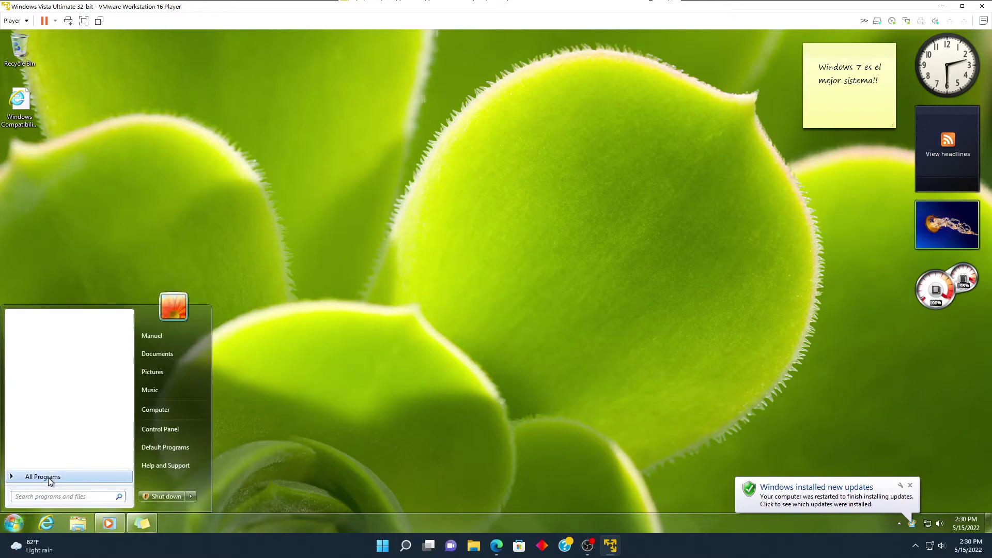
left_click(71, 479)
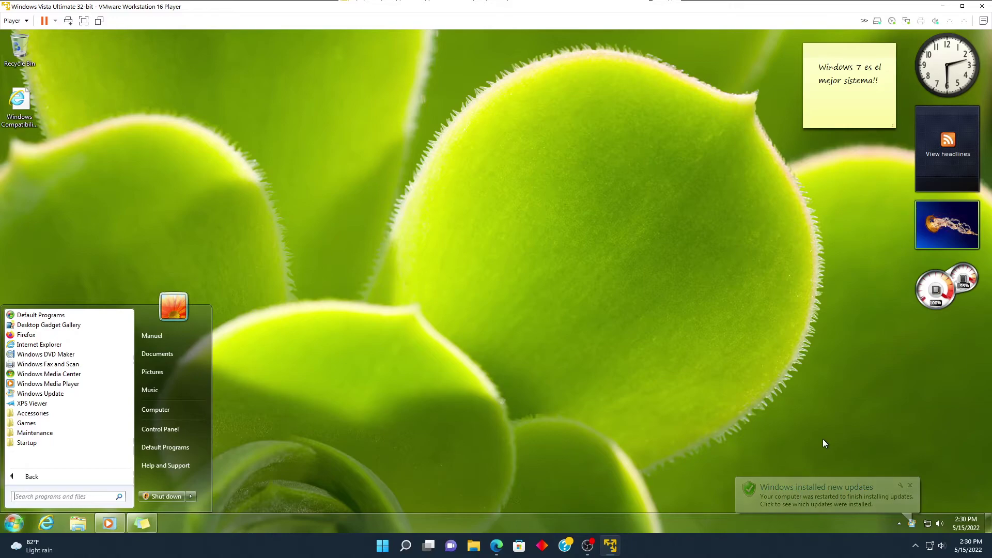
Step: View the update history from the installed-updates notification and go to the main Windows Update page
left_click(872, 502)
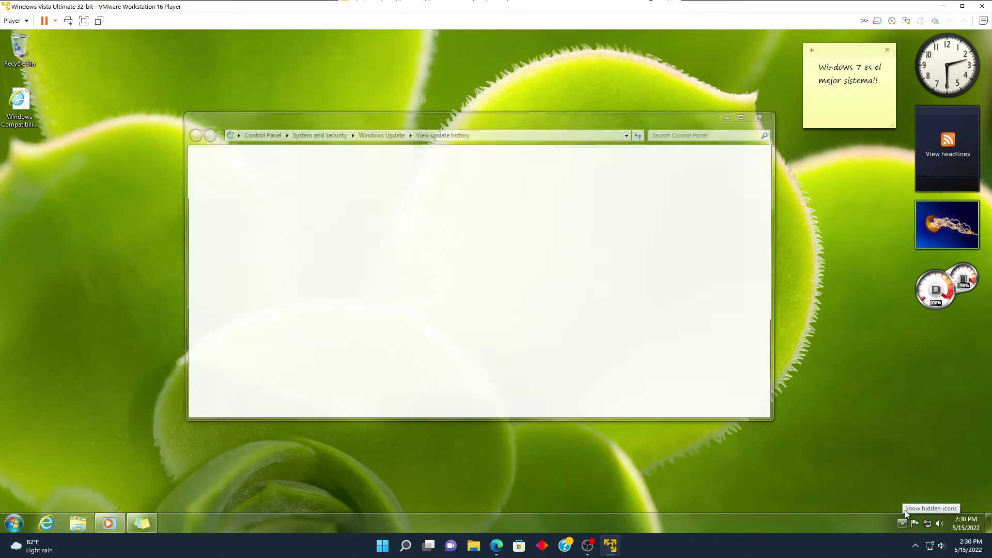
left_click(472, 223)
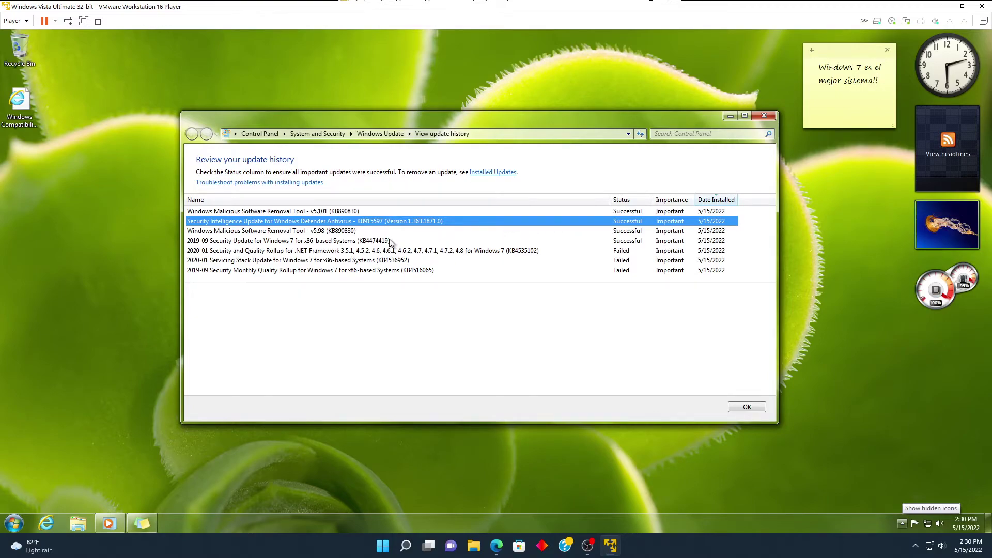
left_click(375, 133)
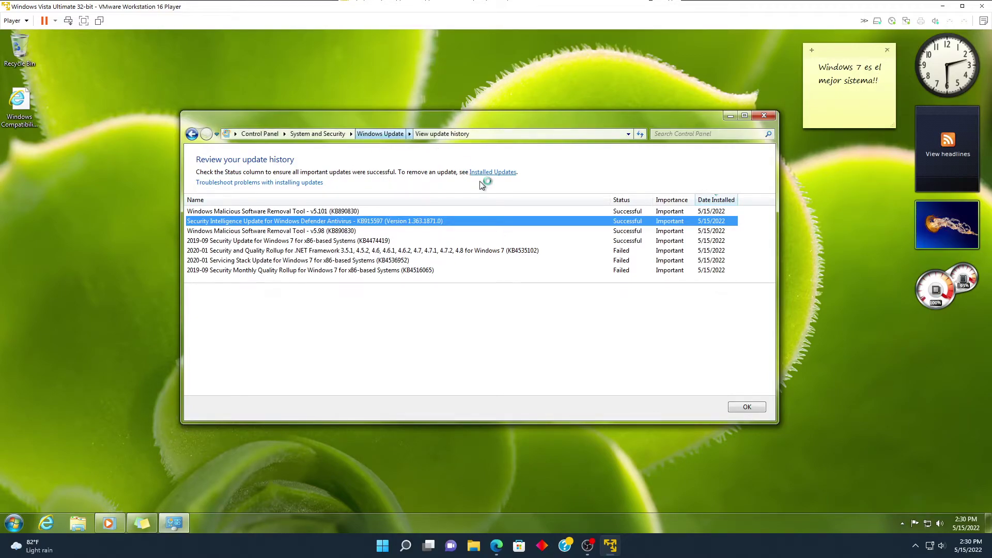
Step: Start installing the available updates and minimize the Windows Update window
left_click(552, 228)
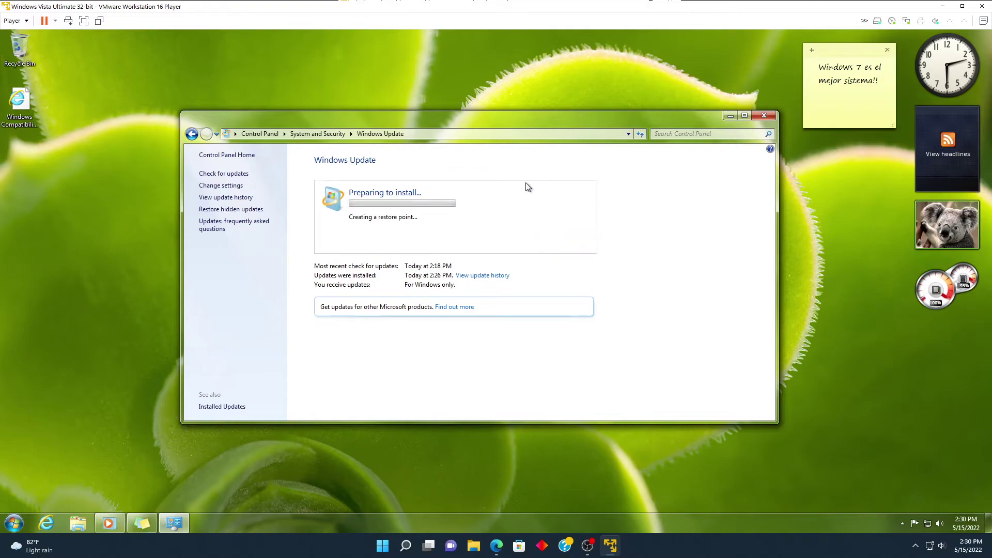
left_click(730, 117)
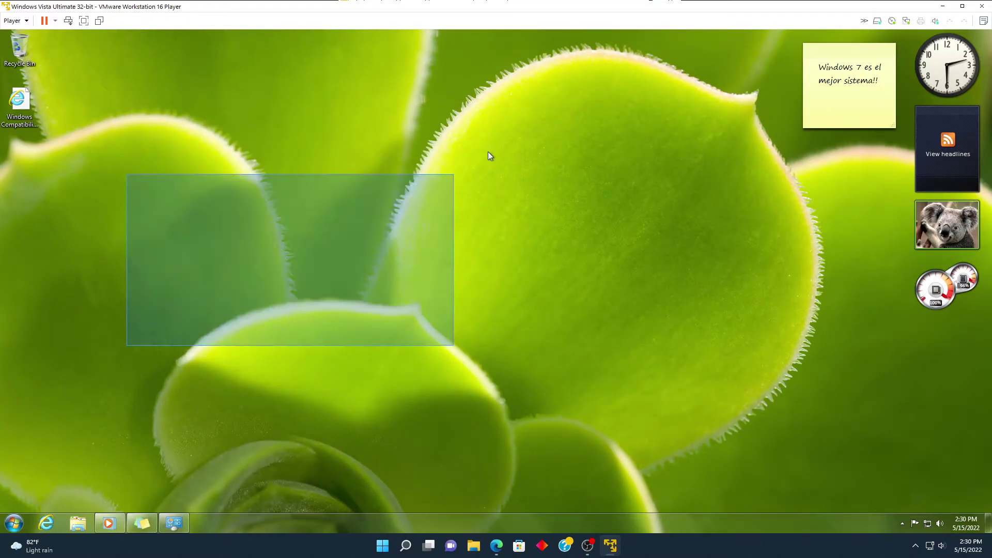
Step: Open the desktop gadget gallery
left_click(1, 530)
left_click(31, 500)
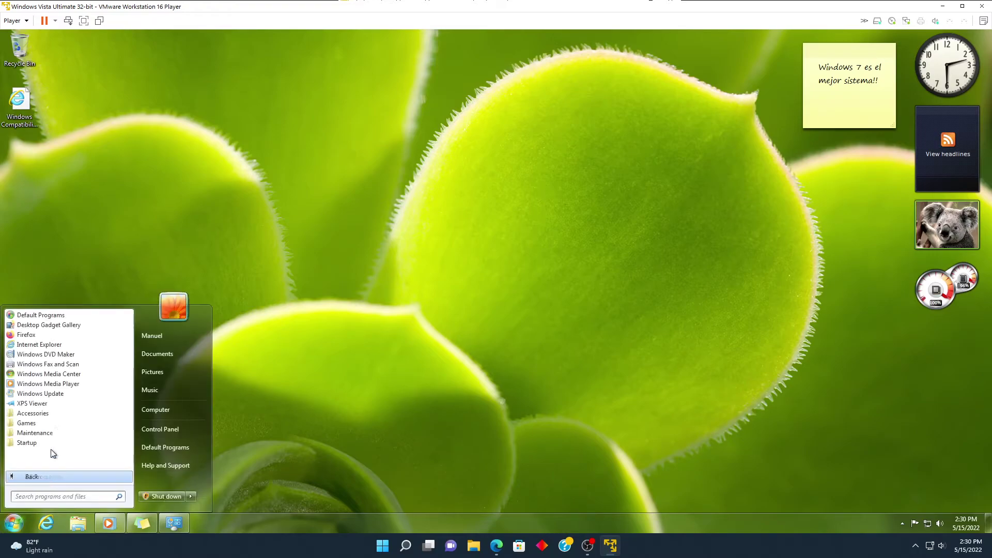
right_click(264, 206)
left_click(290, 303)
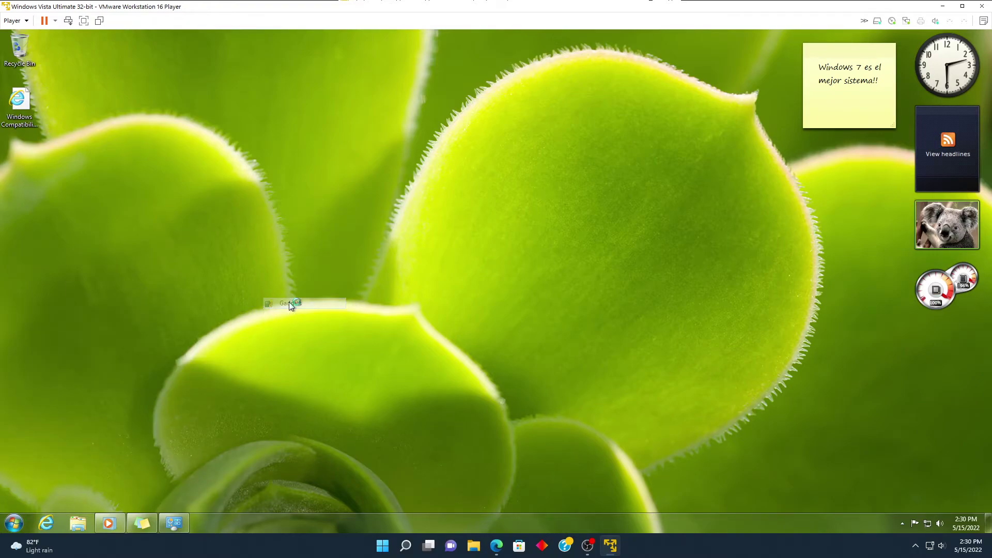
Step: Add the Weather gadget from the gallery and place it directly beneath the CPU Meter gadget
left_click_drag(397, 275, 792, 308)
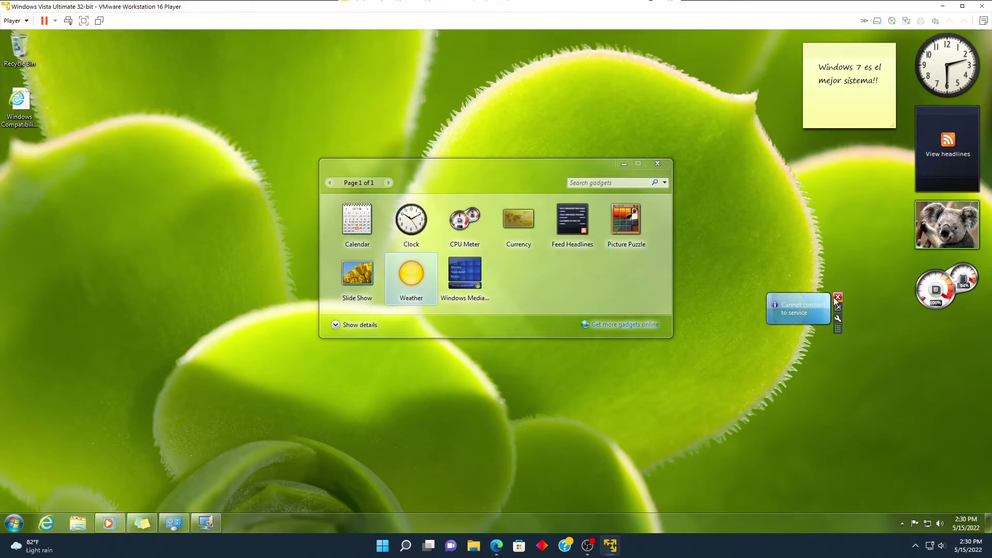
left_click(837, 297)
left_click_drag(411, 274, 587, 329)
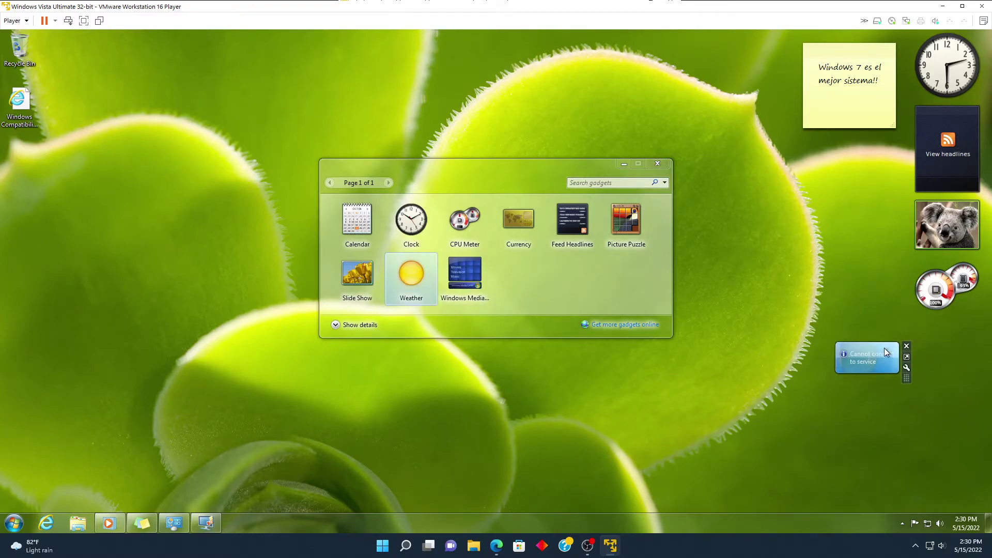
left_click_drag(851, 354, 939, 328)
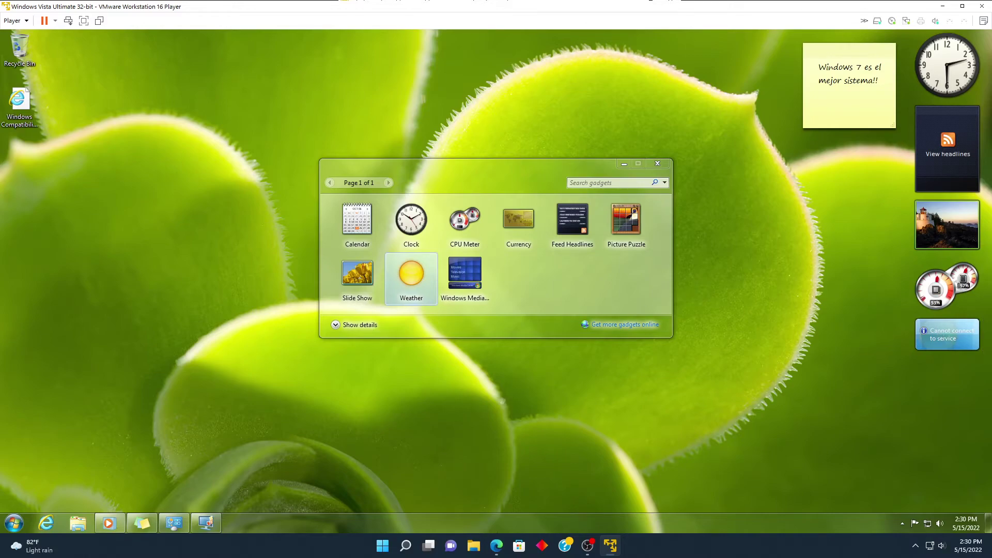
left_click(496, 548)
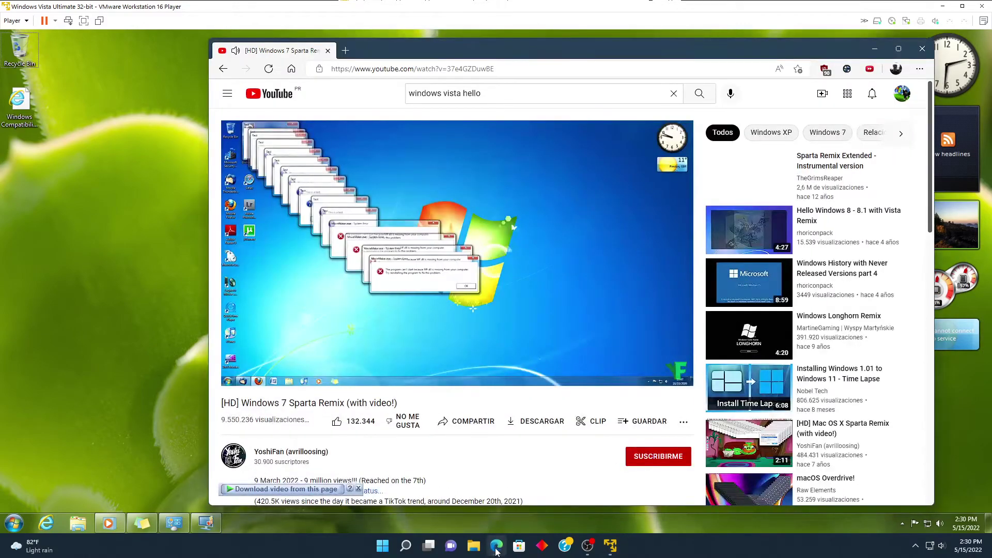
left_click(496, 547)
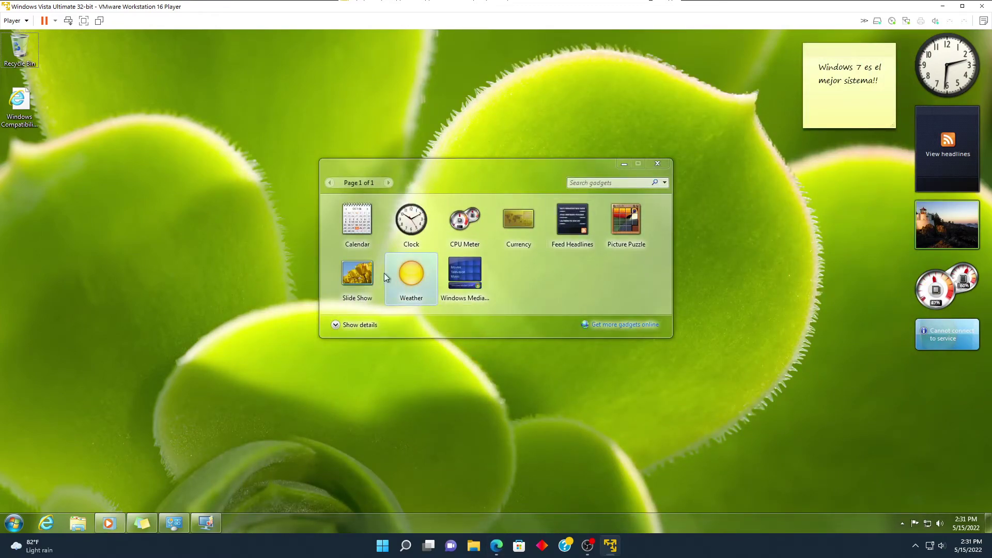
Step: Add the Picture Puzzle gadget to the desktop's gadget column and remove the Weather gadget above it
left_click_drag(625, 219, 947, 393)
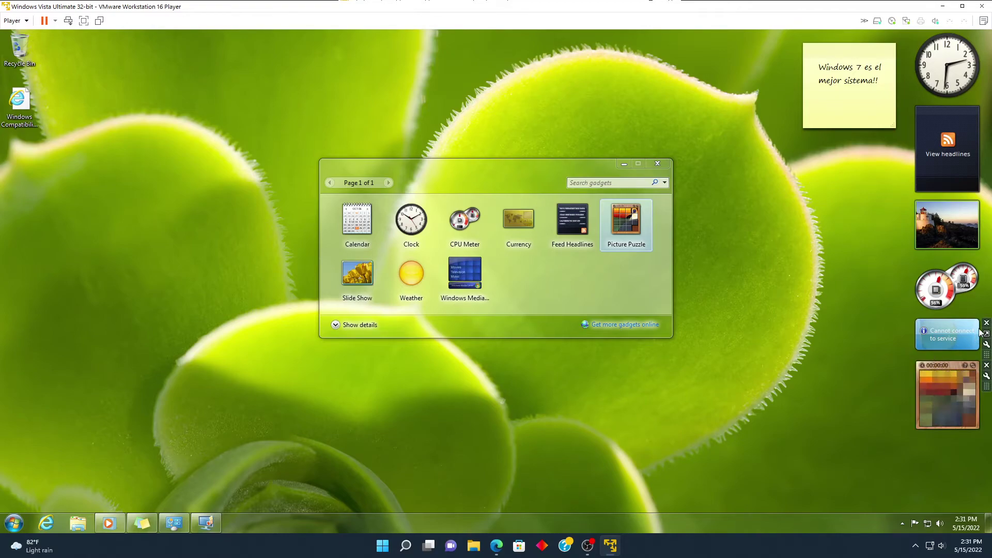
left_click(983, 323)
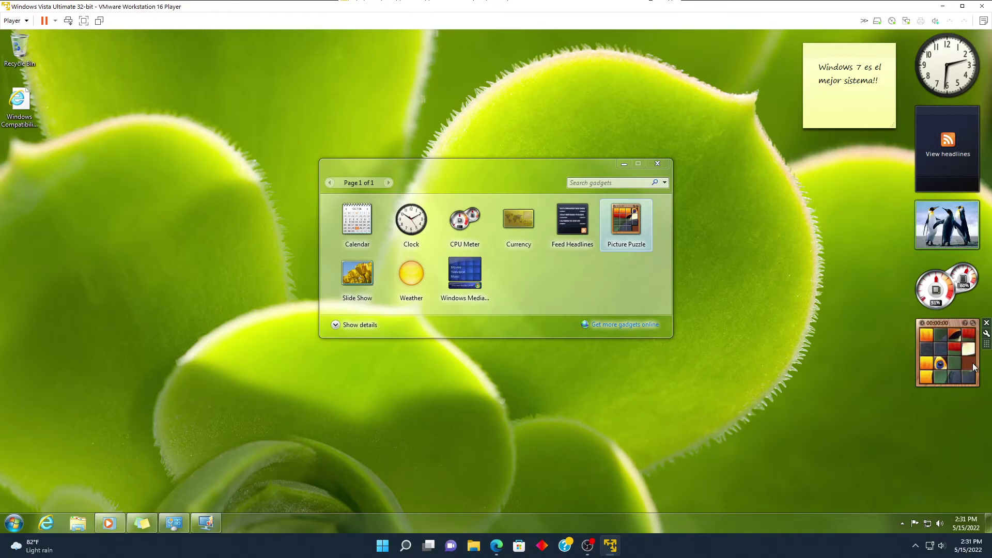
Step: Slide several tiles of the toucan picture puzzle to begin arranging the picture
left_click(964, 355)
left_click(962, 354)
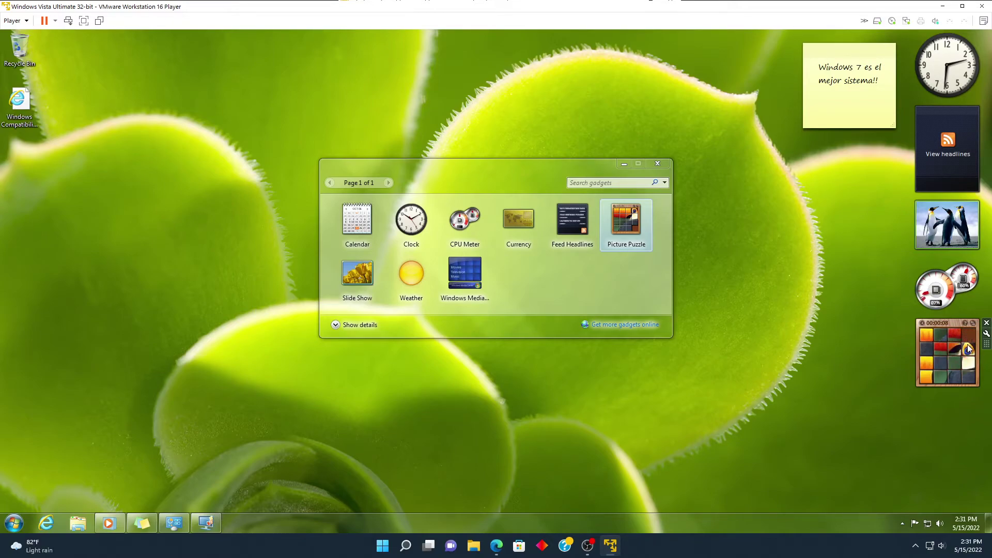
left_click(966, 365)
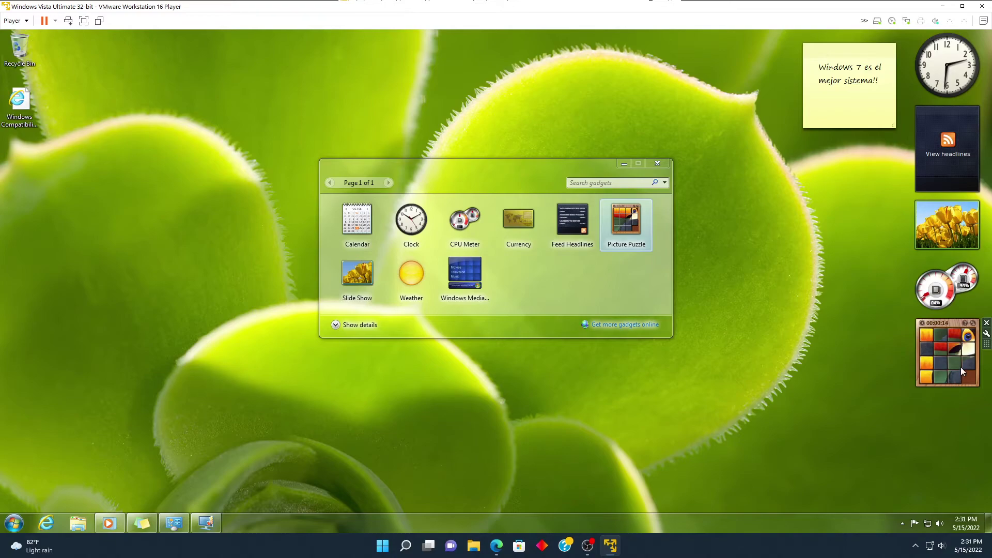
left_click(941, 364)
left_click(937, 367)
left_click(939, 375)
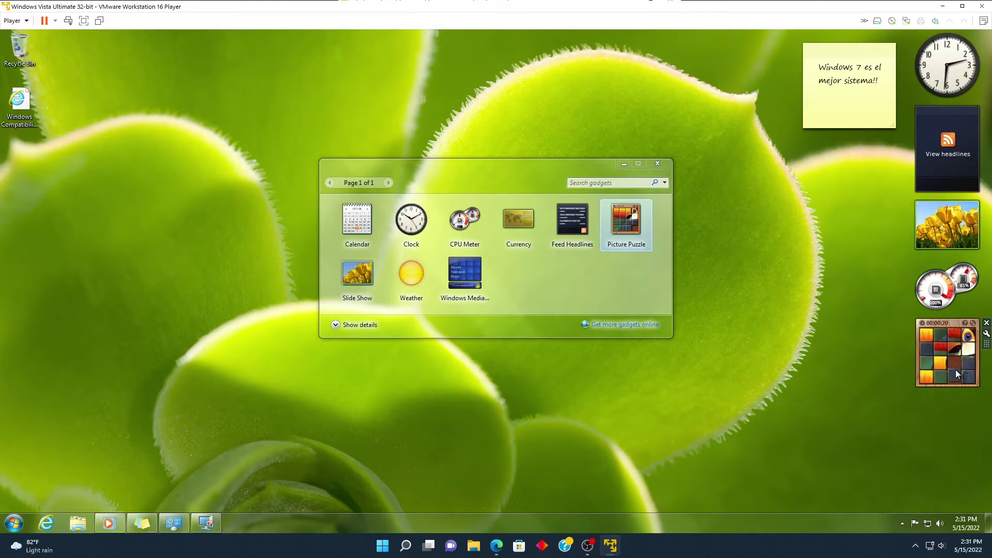
Step: Preview the turtle picture in the Picture Puzzle settings, go back to the toucan, and cancel
left_click(986, 334)
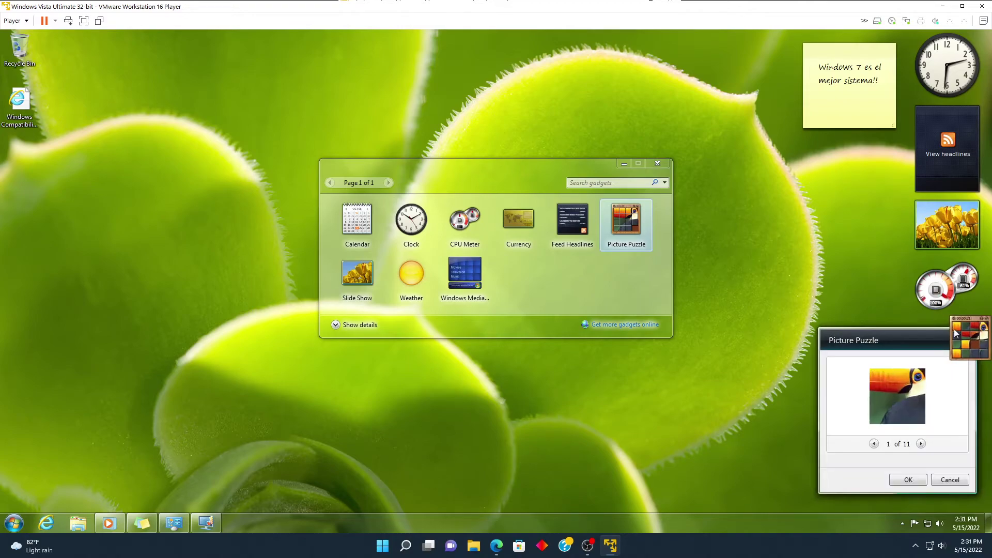
left_click(920, 444)
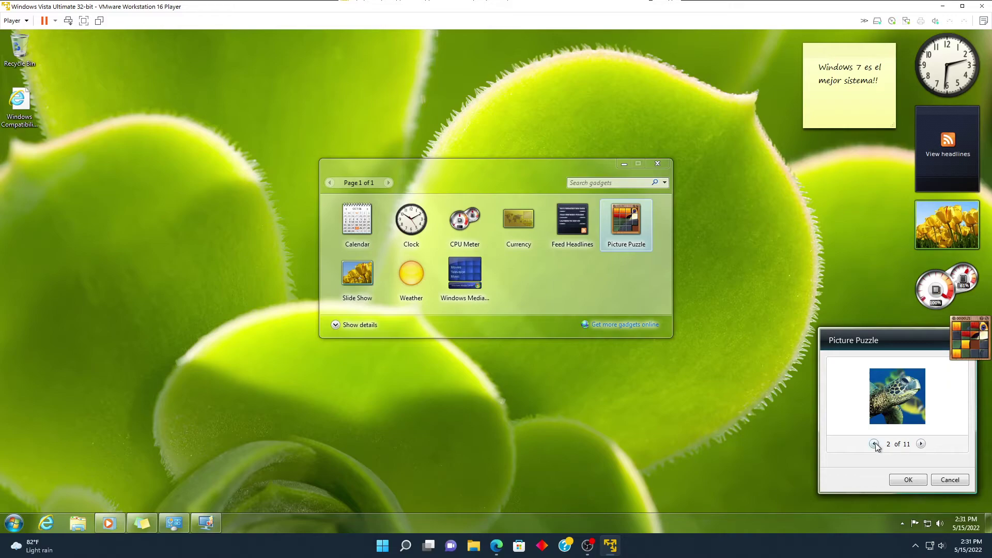
left_click(874, 444)
left_click(961, 481)
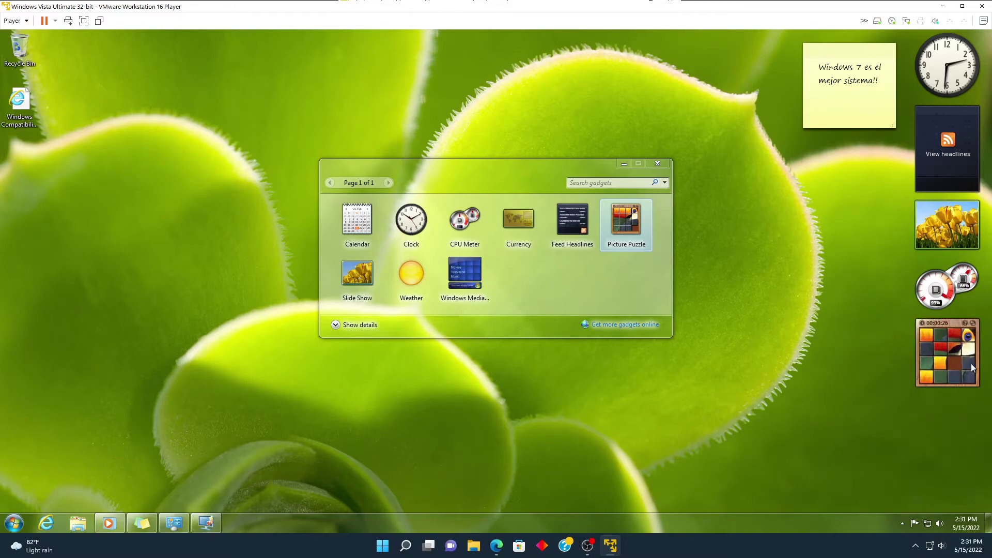
Step: Rearrange the toucan puzzle's tiles by sliding pieces through all four rows
left_click(956, 350)
left_click(956, 336)
left_click(940, 337)
left_click(933, 339)
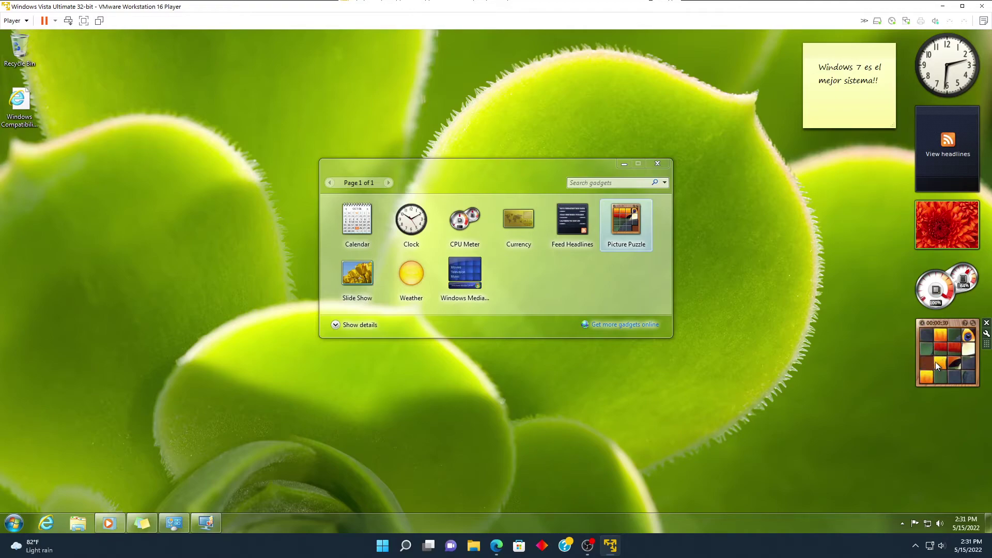
left_click(928, 376)
left_click(944, 361)
left_click(926, 362)
left_click(939, 351)
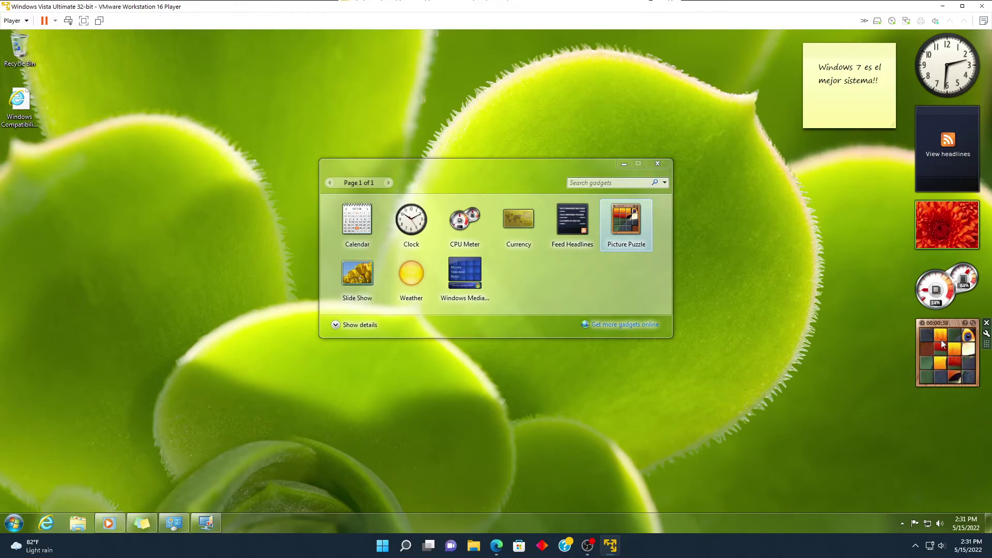
Step: Compare the puzzle with the toucan reference picture in its settings and slide more tiles in the upper two rows
left_click(986, 334)
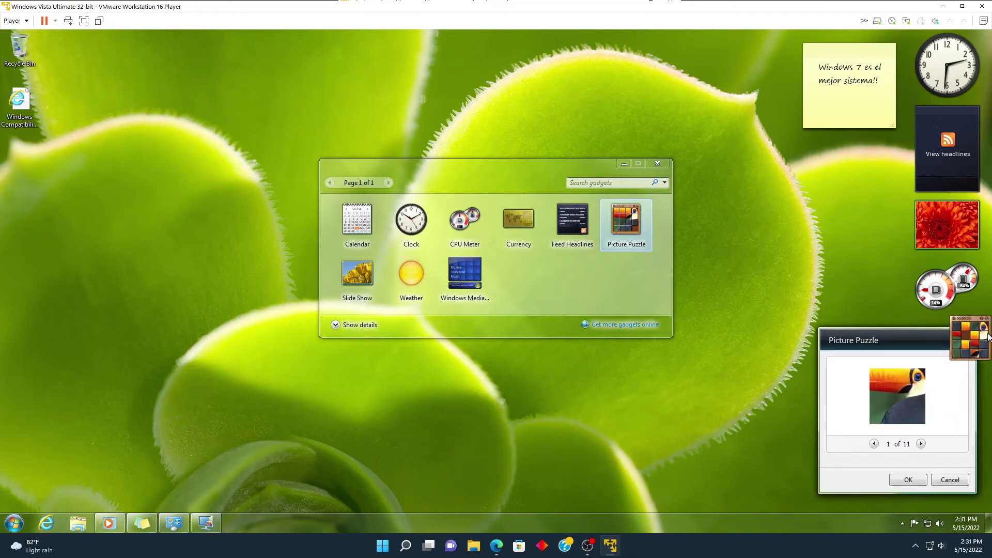
left_click(909, 480)
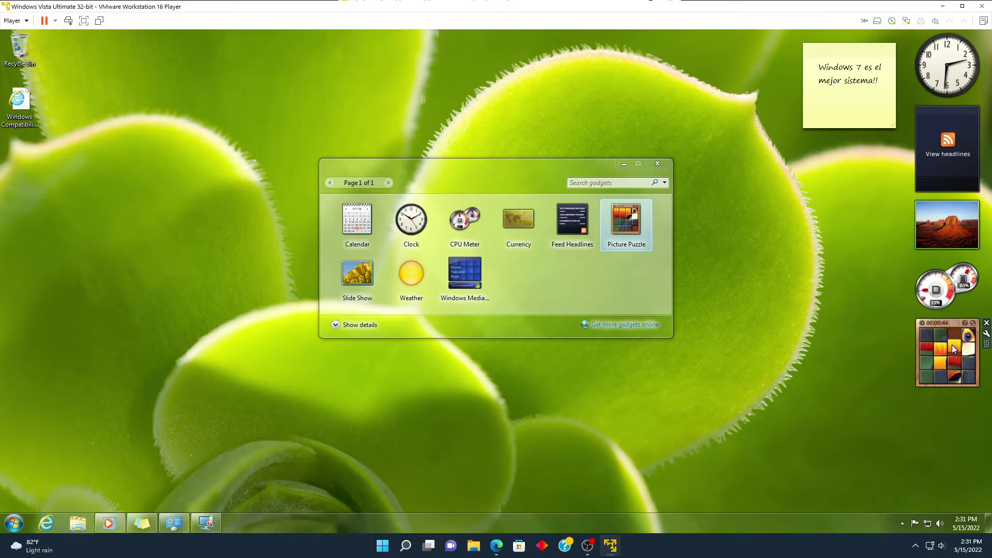
left_click(986, 333)
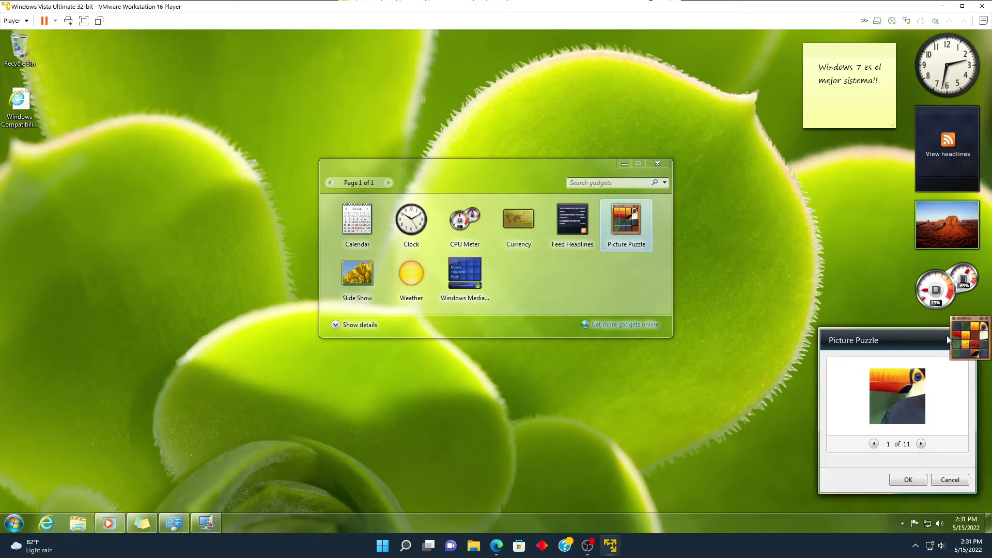
left_click(949, 480)
left_click(939, 350)
left_click(935, 336)
left_click(955, 350)
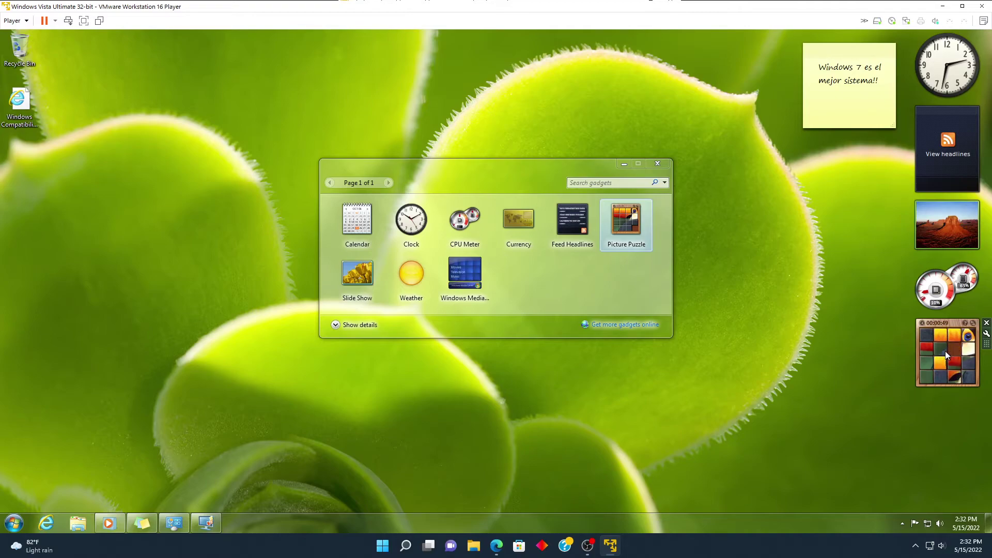
Step: Change the Picture Puzzle's image to the numbered 1 to 16 grid, picture 11 of 11
left_click(986, 334)
left_click(873, 443)
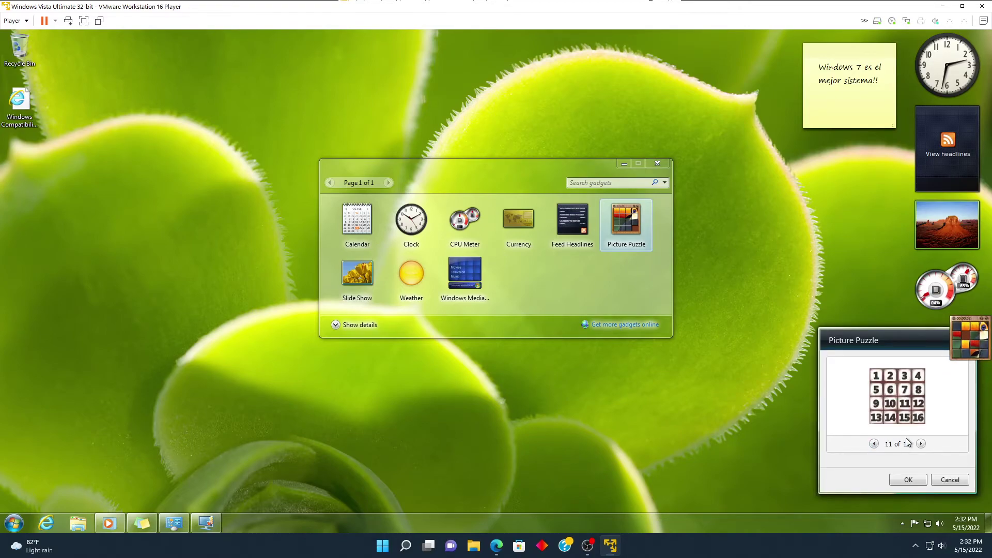
left_click(911, 481)
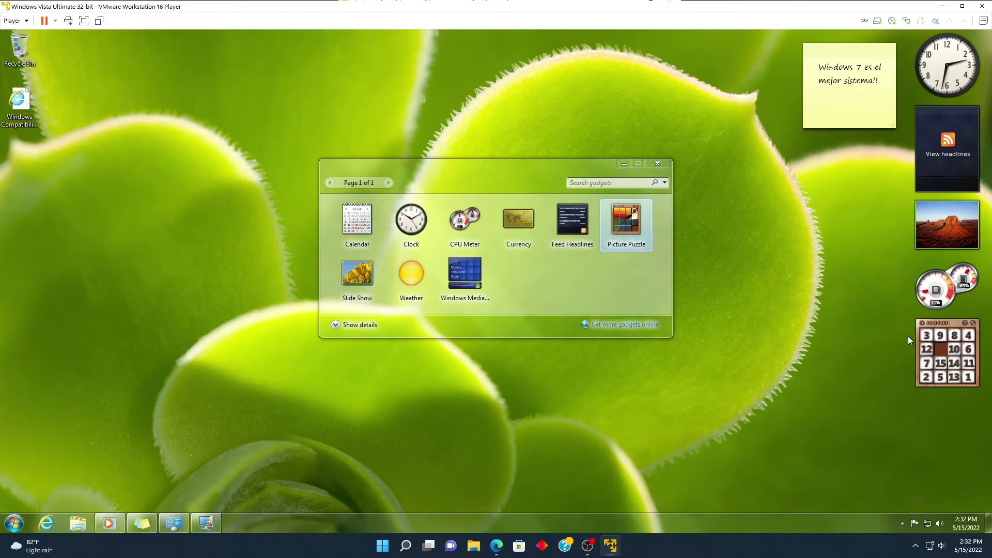
Step: Slide tile 15 up beside 12 and cycle the lower two rows until 7 sits in the bottom-left corner
left_click(940, 363)
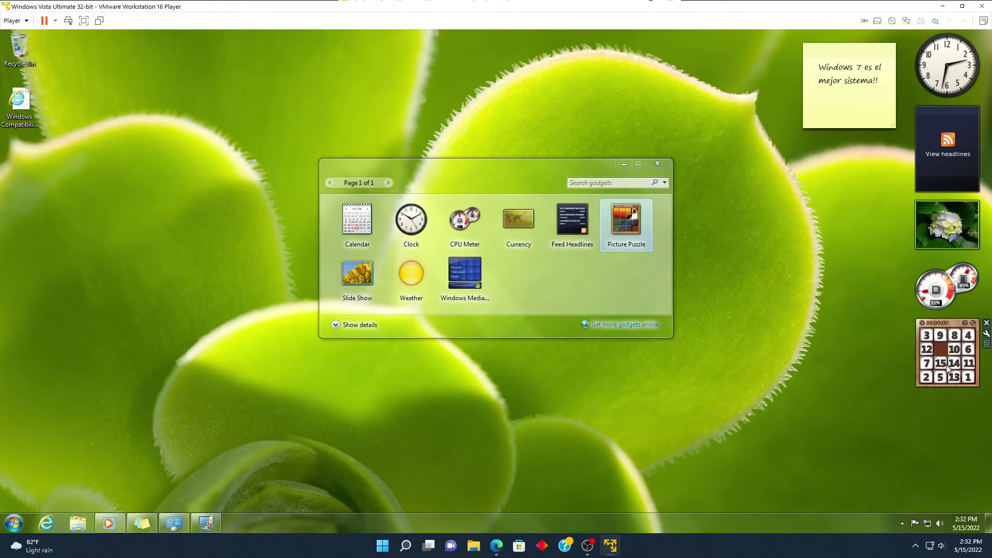
left_click(955, 362)
left_click(941, 377)
left_click(929, 375)
left_click(928, 365)
left_click(940, 365)
left_click(955, 362)
left_click(969, 363)
left_click(968, 379)
left_click(959, 377)
left_click(959, 364)
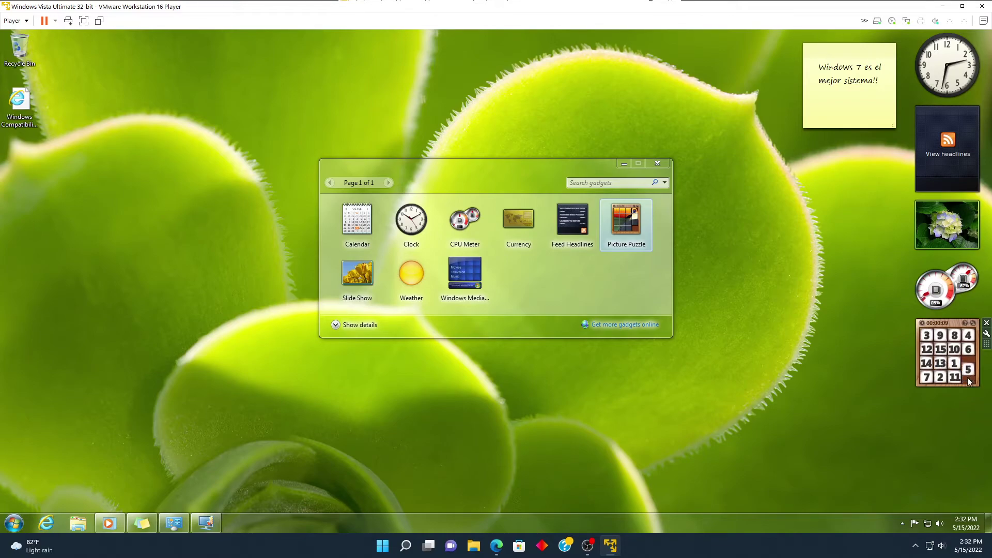
Step: Keep cycling the lower two rows until tiles 1, 2 and 11 occupy the third row's first three places
left_click(939, 367)
left_click(954, 364)
left_click(971, 364)
left_click(961, 378)
left_click(944, 379)
left_click(931, 364)
left_click(954, 364)
left_click(965, 366)
left_click(956, 376)
left_click(954, 364)
left_click(968, 363)
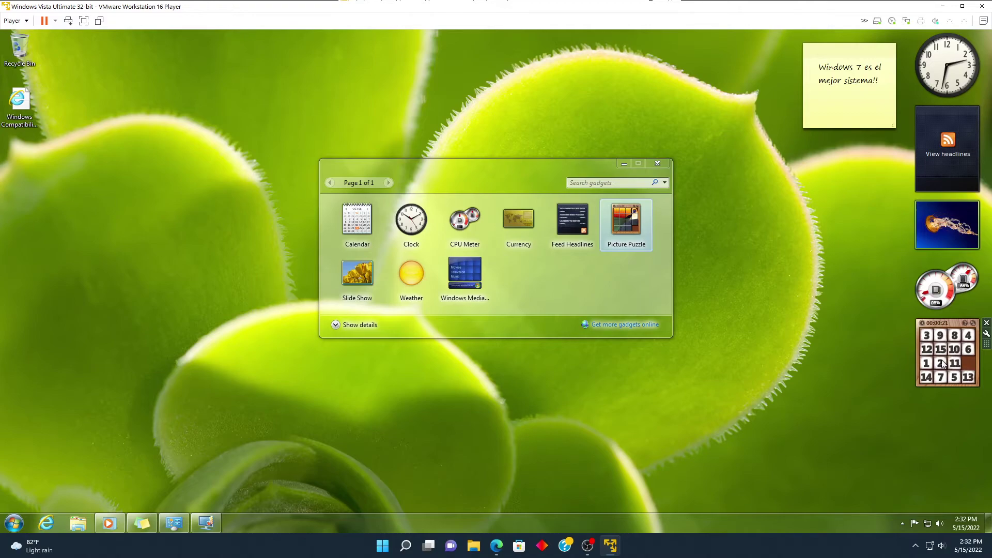
Step: Shift tiles 6, 10 and 11 so that 10 and 11 fill the last two places of the third row
left_click(968, 350)
left_click(954, 351)
left_click(954, 363)
left_click(967, 352)
left_click(968, 362)
left_click(954, 354)
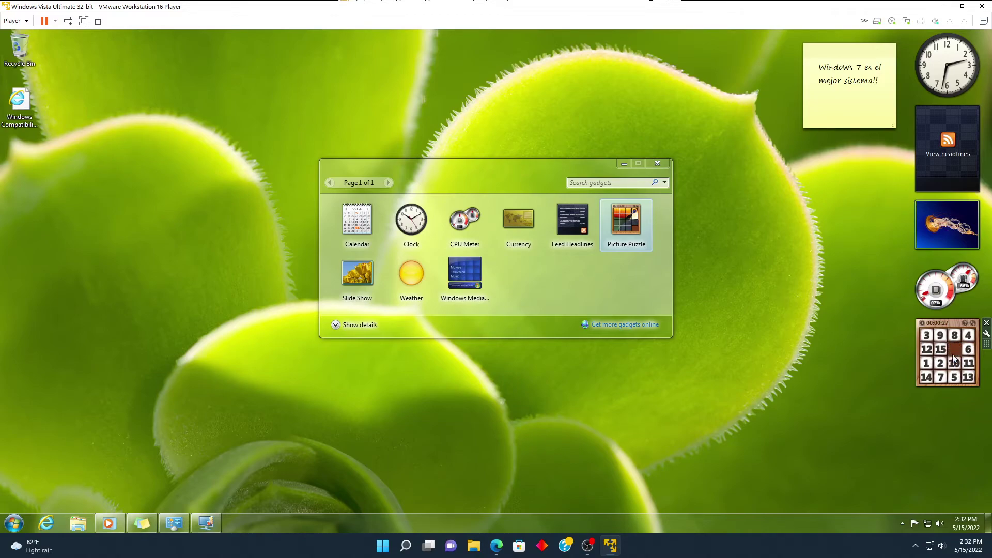
Step: Shift tiles 15, 12, 1, 2 and 7 so that 1 starts the second row and 2 starts the third
left_click(953, 352)
left_click(940, 350)
left_click(927, 350)
left_click(927, 362)
left_click(940, 363)
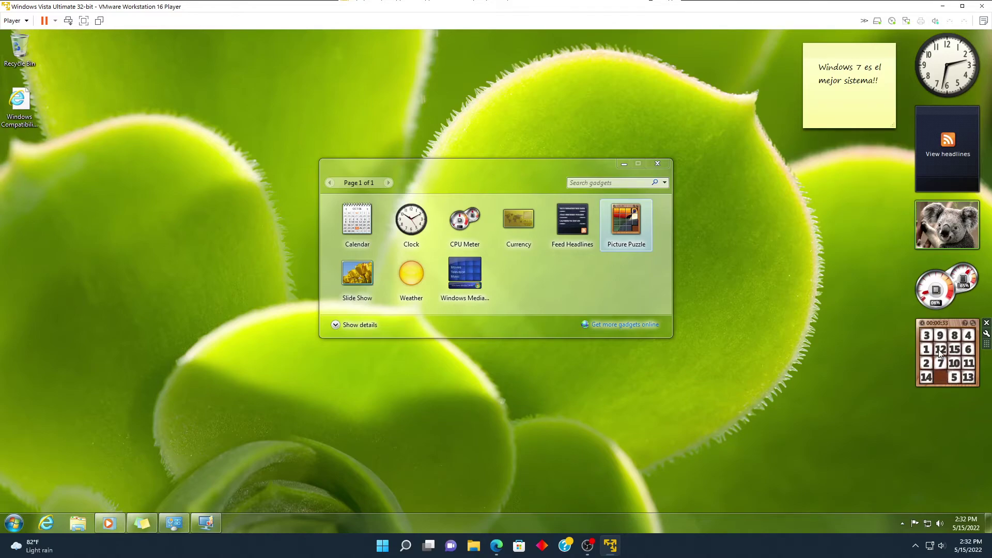
Step: Slide tile 7 into the bottom row and tile 12 into the third row between 2 and 10
left_click(941, 364)
left_click(944, 351)
left_click(927, 349)
left_click(931, 352)
left_click(944, 348)
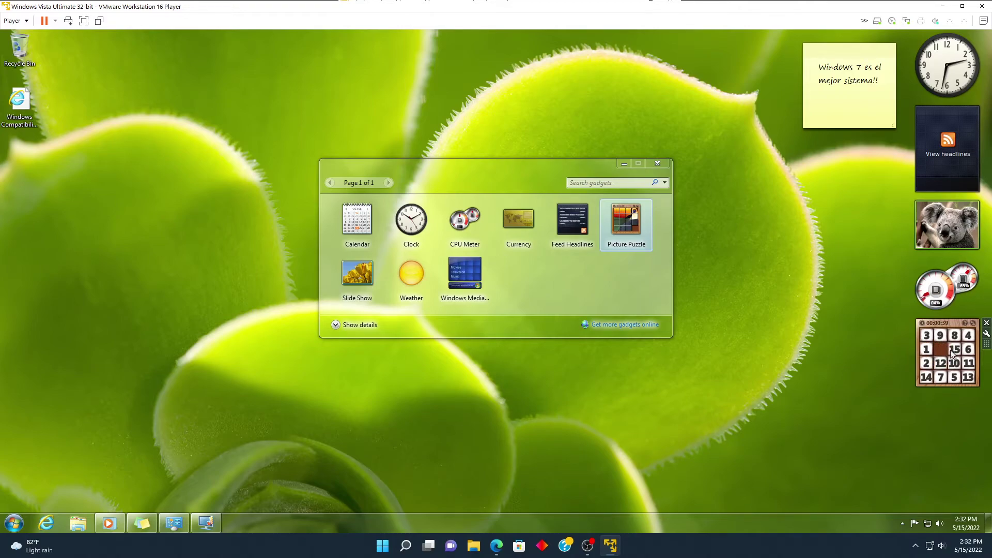
left_click(939, 337)
left_click(941, 345)
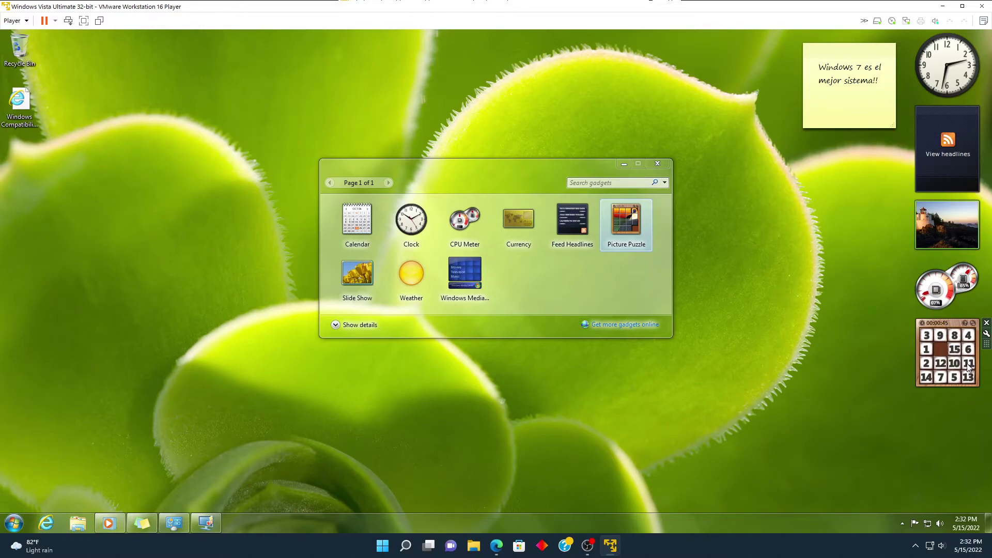
Step: Cycle the middle rows so that 1 and 2 start the second row and 10, 12, 15, 11 form the third
left_click(927, 350)
left_click(934, 362)
left_click(940, 351)
left_click(930, 362)
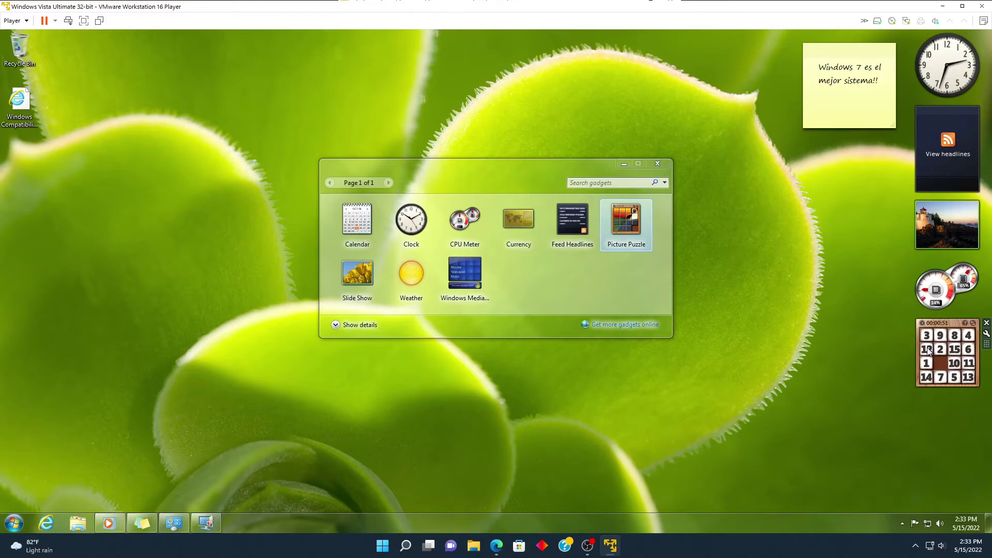
left_click(954, 350)
left_click(930, 353)
left_click(938, 360)
left_click(938, 352)
left_click(934, 350)
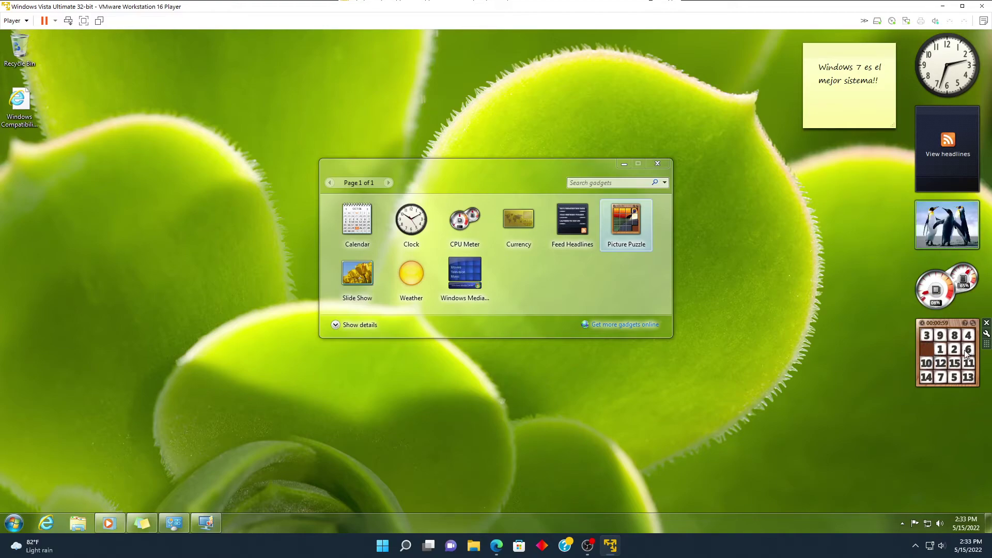
left_click(955, 349)
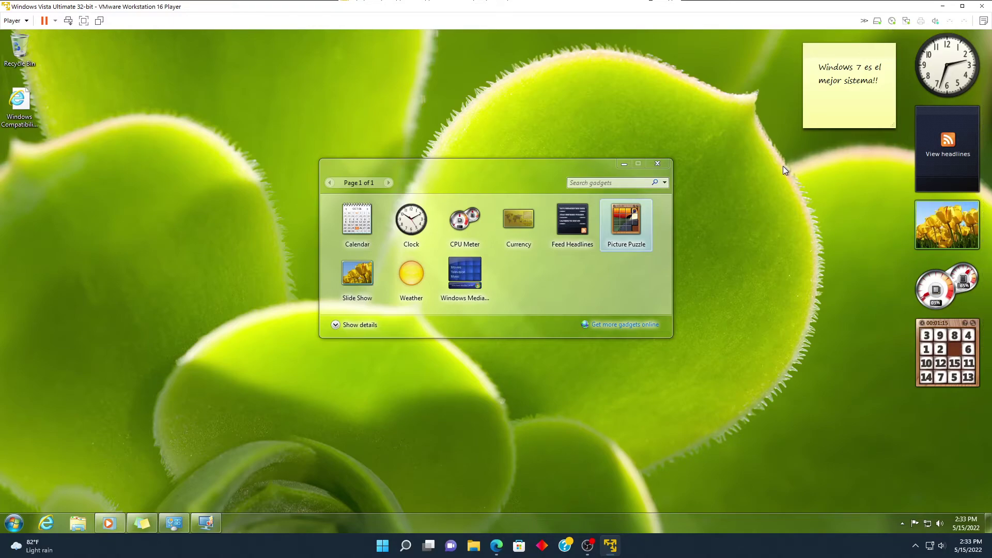
Step: Switch to the web browser, open the recommended "[HD] Mac OS X Sparta Remix" video on YouTube, and return to the virtual machine
left_click(496, 546)
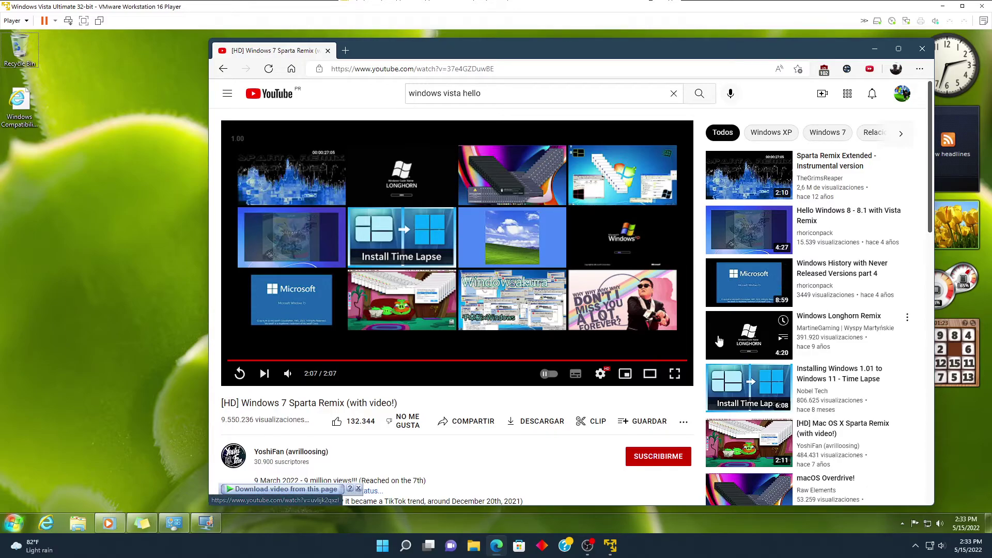
scroll(734, 336, "down", 3)
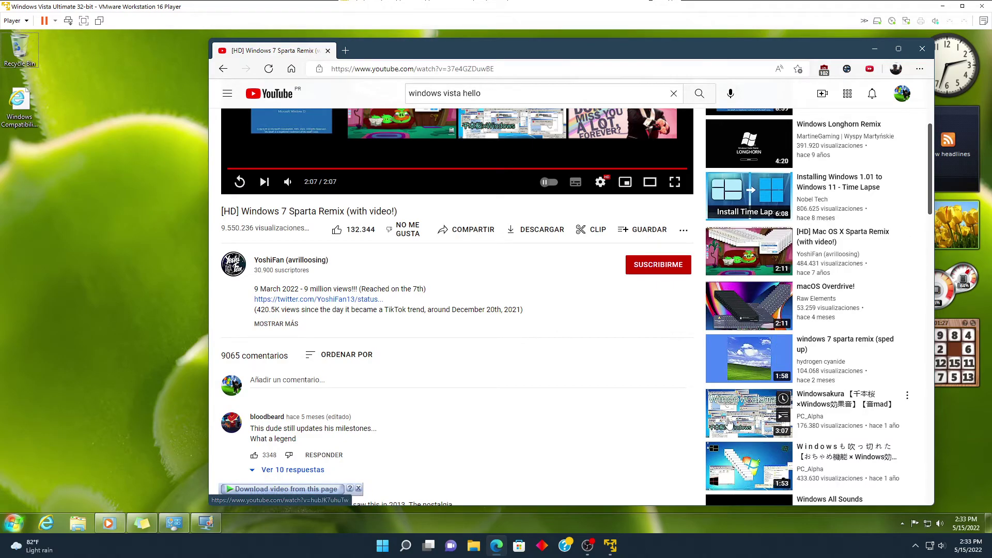
left_click(731, 264)
key("alt+Tab")
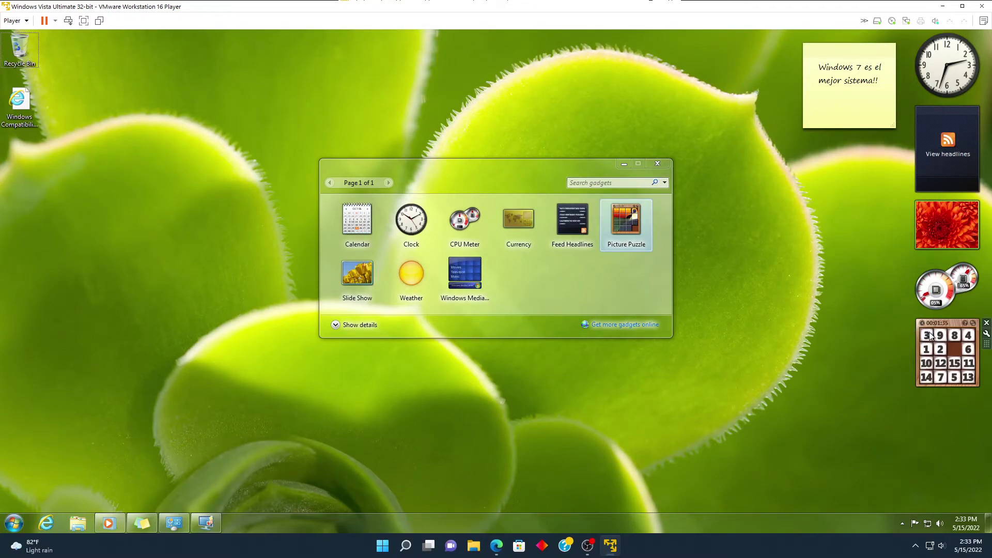
Step: Cycle the puzzle's upper two rows so that the first row reads 1, 9, 8, 4 and the second starts with 2, 3
left_click(951, 335)
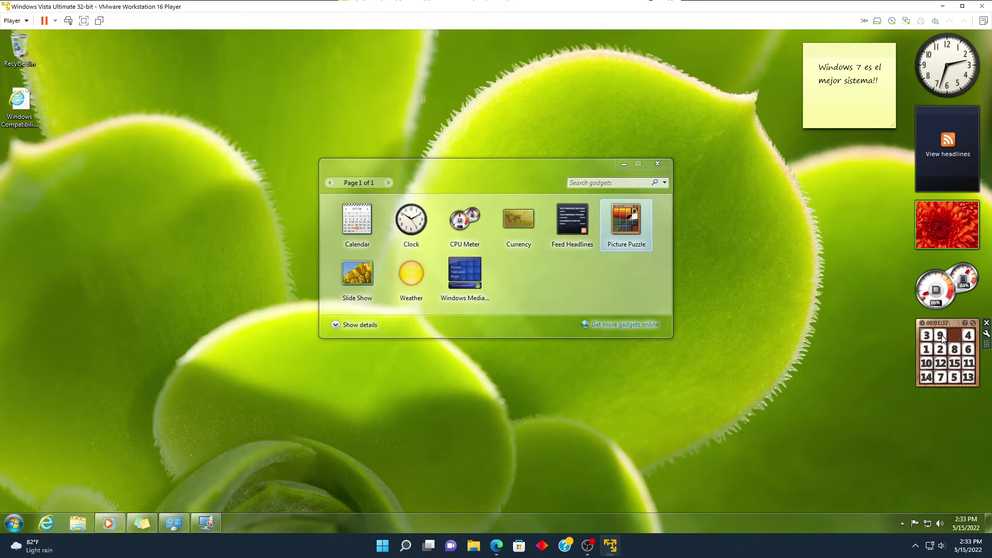
left_click(942, 345)
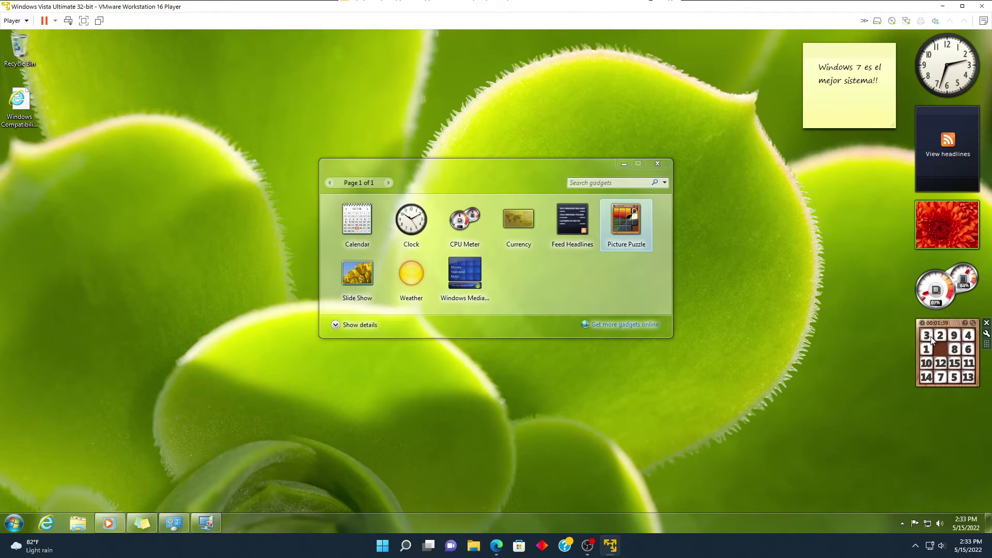
left_click(928, 337)
left_click(931, 345)
left_click(941, 348)
left_click(942, 339)
left_click(952, 337)
left_click(954, 351)
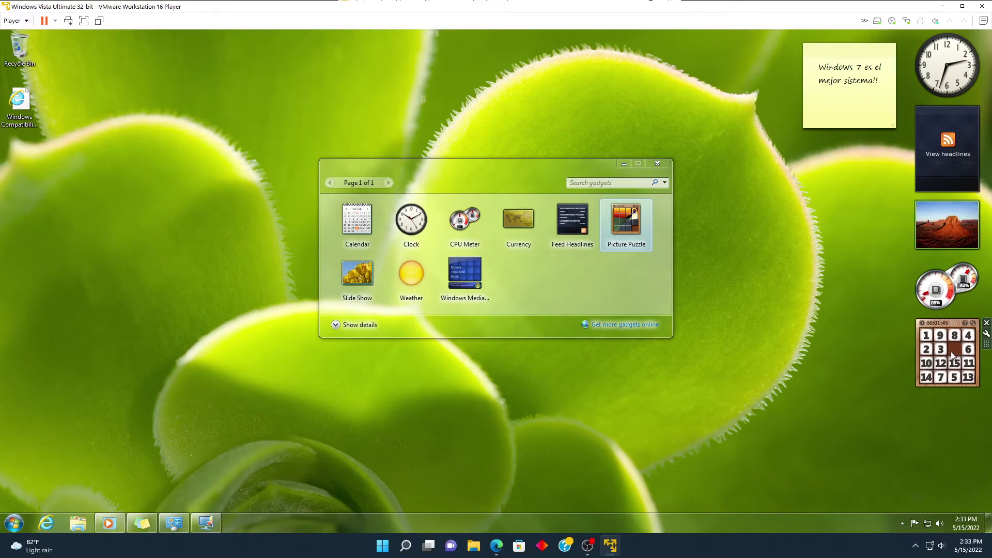
Step: Rearrange the upper two rows so that 1 and 2 start the first row with 3 and 9 directly beneath them
left_click(928, 350)
left_click(927, 336)
left_click(937, 337)
left_click(941, 350)
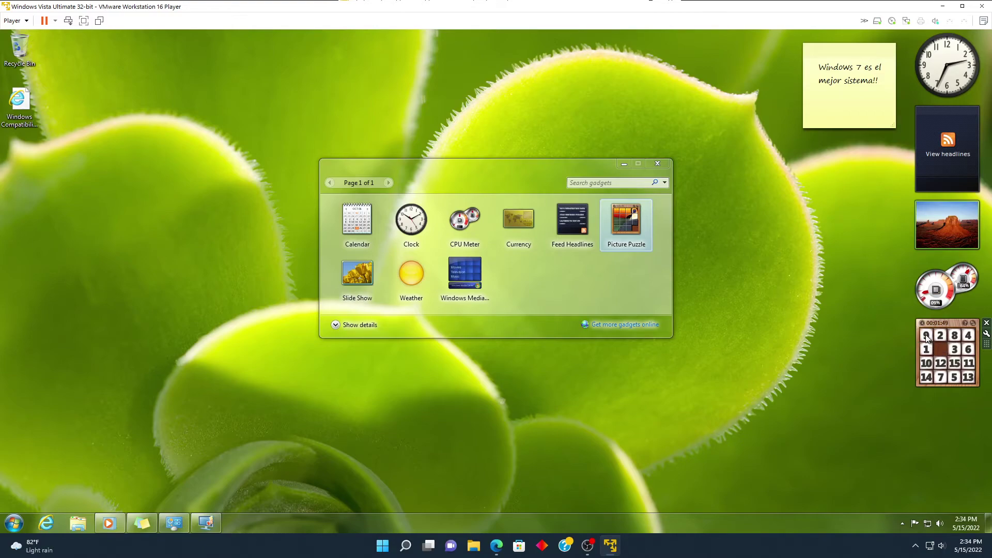
left_click(953, 348)
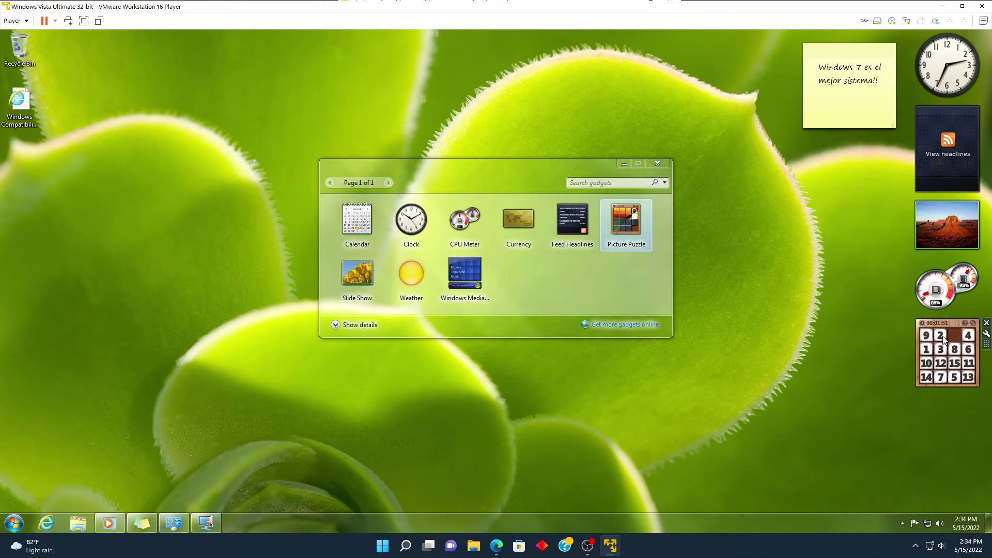
left_click(930, 345)
left_click(939, 350)
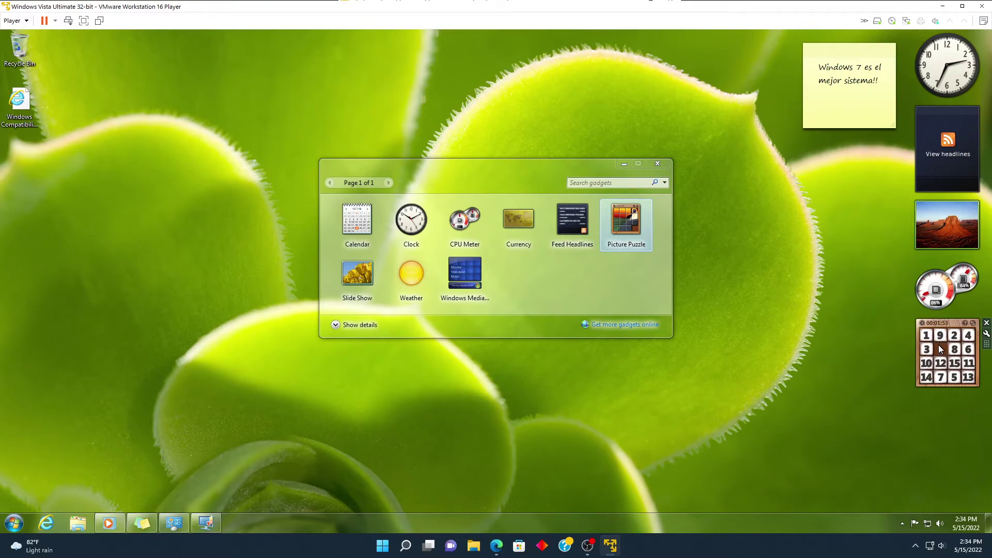
left_click(956, 347)
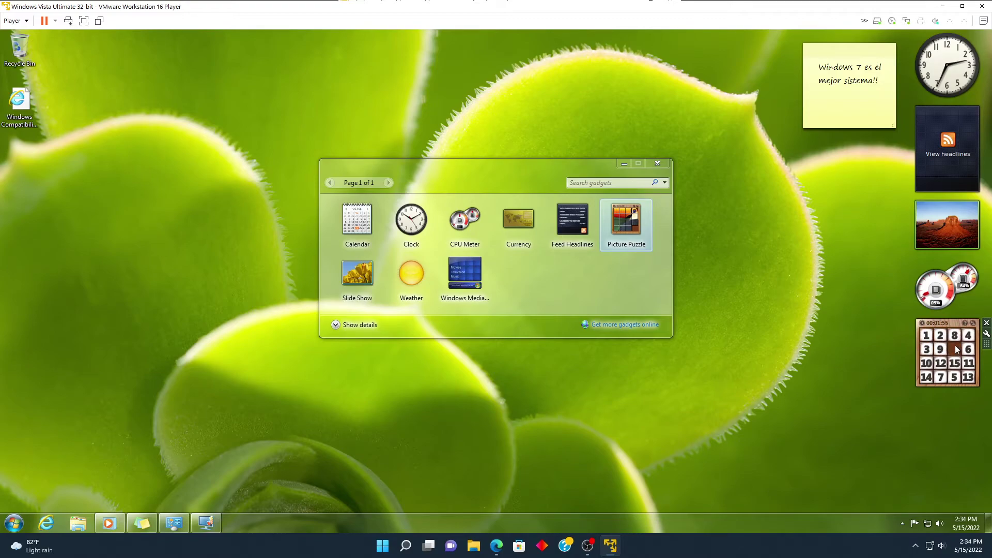
Step: Bring tile 3 between 2 and 4 to complete the first row as 1, 2, 3, 4
left_click(942, 349)
left_click(929, 350)
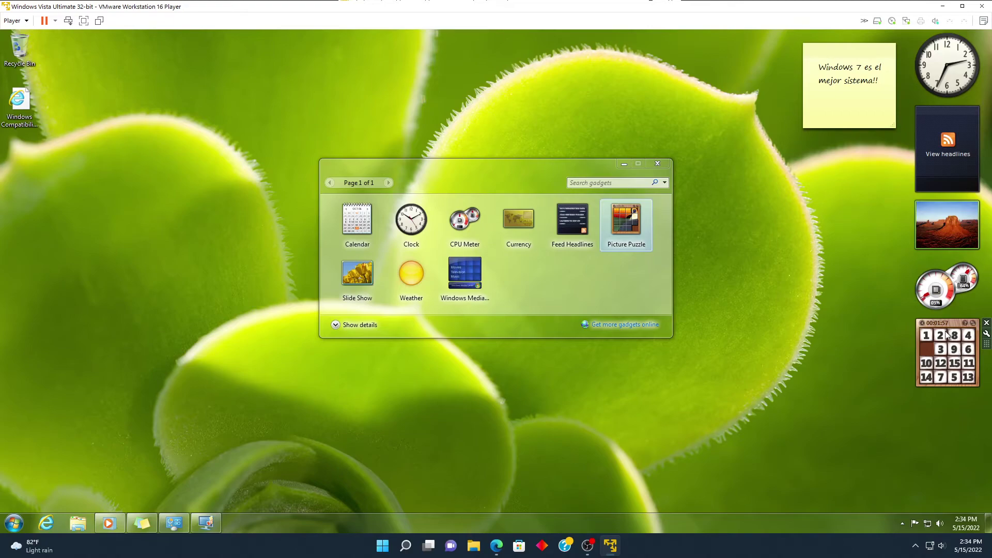
left_click(926, 335)
left_click(940, 335)
left_click(941, 343)
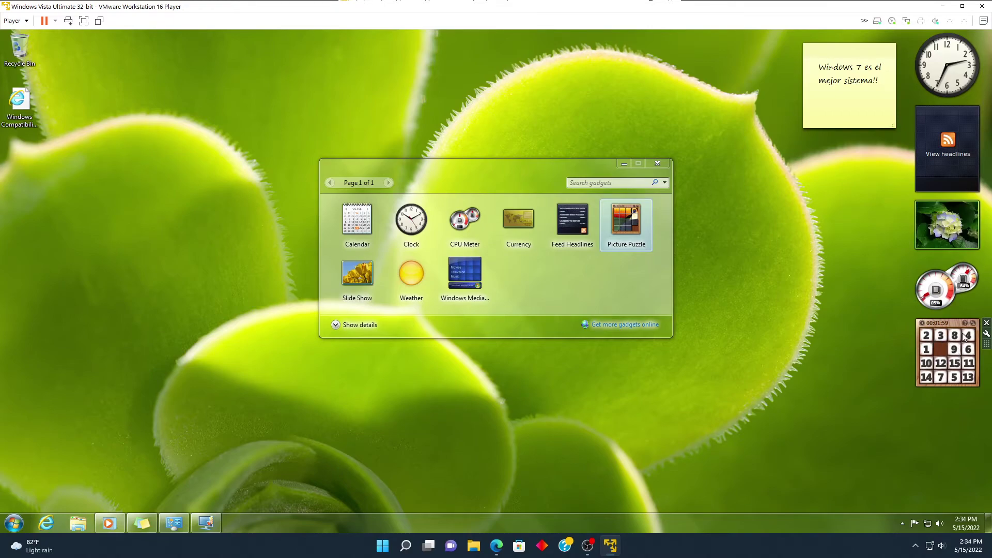
left_click(953, 348)
left_click(941, 335)
left_click(930, 335)
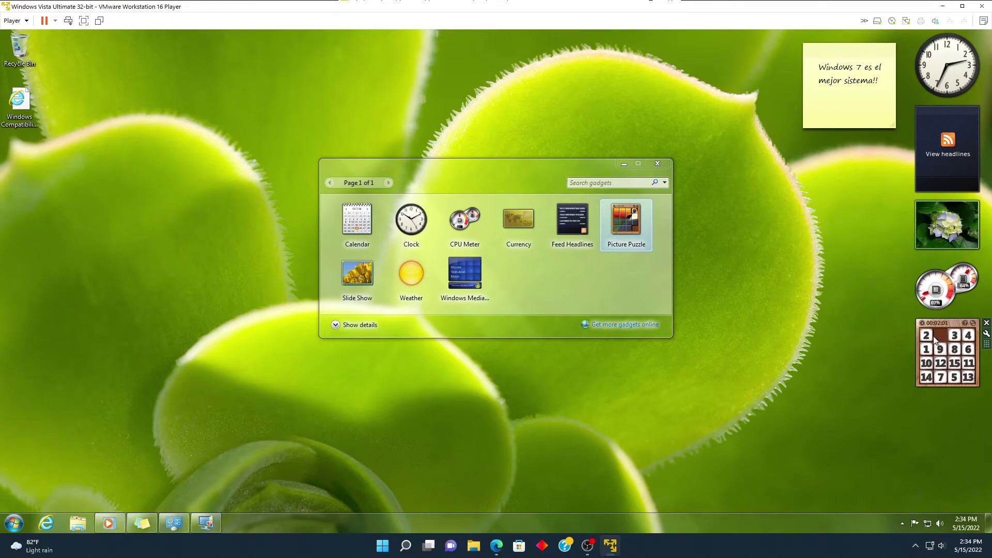
left_click(925, 349)
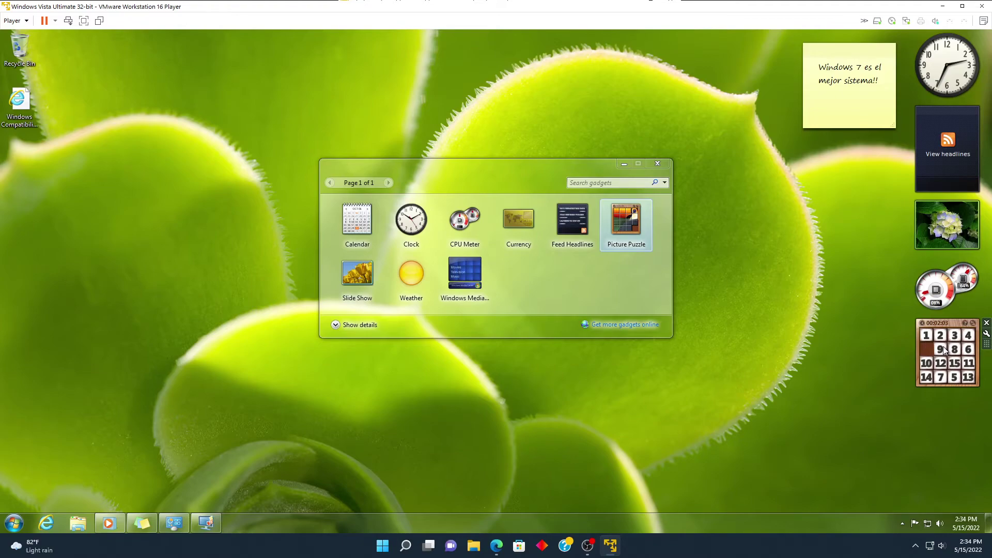
Step: Shift the lower tiles so that the second row reads 9, 8, 6, 11 and the third reads 10, 12, 5, 15
left_click(940, 349)
left_click(954, 350)
left_click(968, 351)
left_click(968, 364)
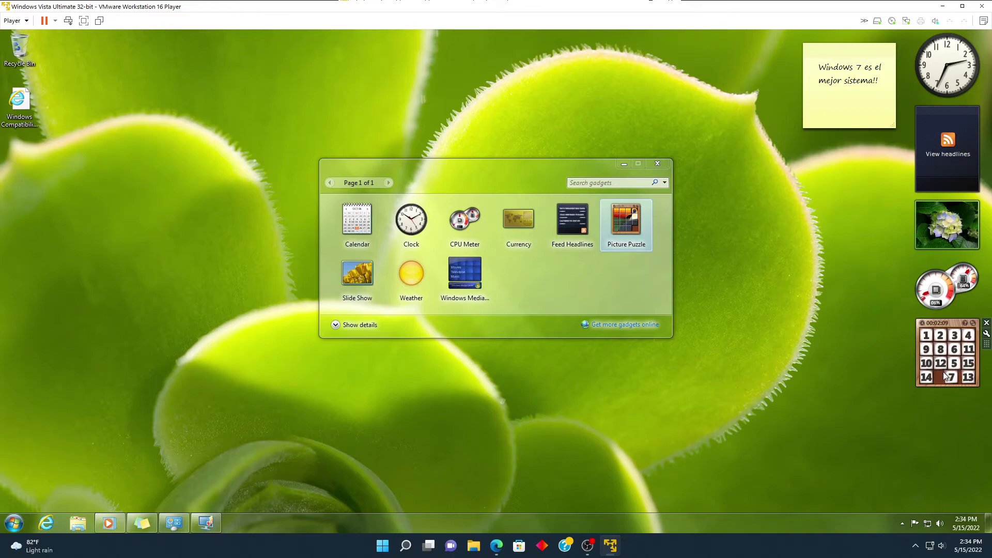
Step: Rotate tiles 5, 7 and 12 so that 7 sits in the third row and 5 and 12 in the middle of the bottom row
left_click(940, 377)
left_click(941, 363)
left_click(955, 363)
left_click(946, 362)
left_click(953, 367)
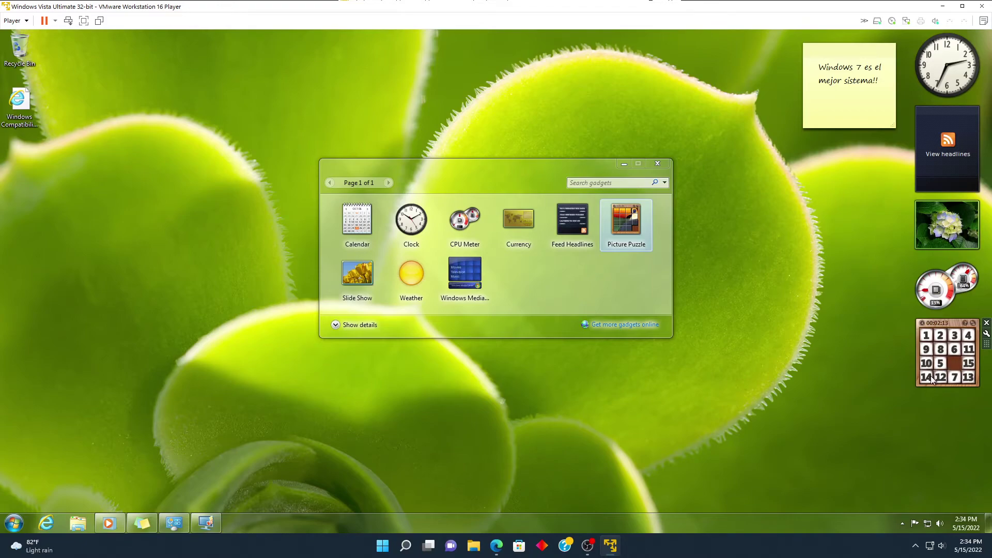
left_click(951, 377)
left_click(938, 365)
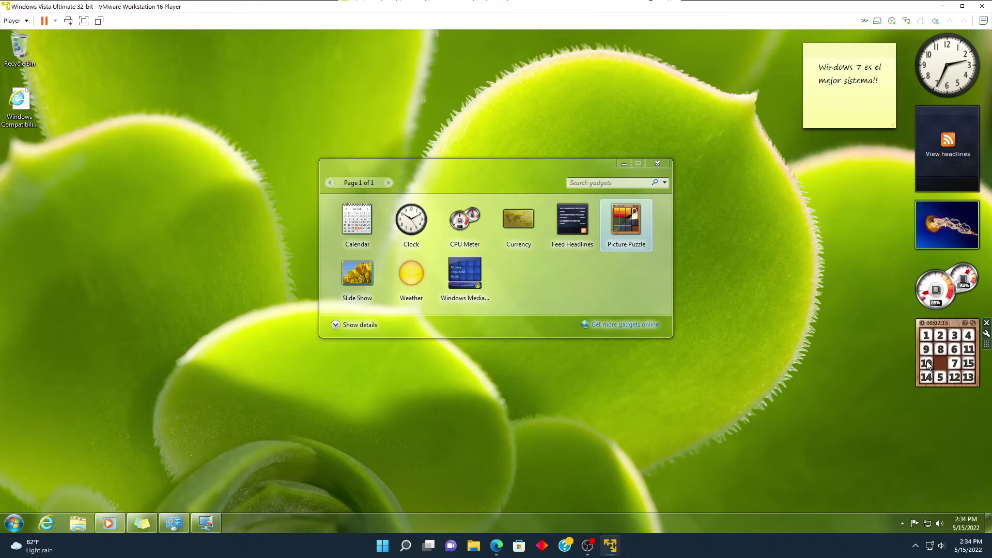
Step: Place 5, 6 and 7 at the start of the second row, with the third row reading 8, 9, 15, 11
left_click(940, 363)
left_click(938, 377)
left_click(926, 377)
left_click(926, 350)
left_click(940, 355)
left_click(954, 350)
left_click(938, 351)
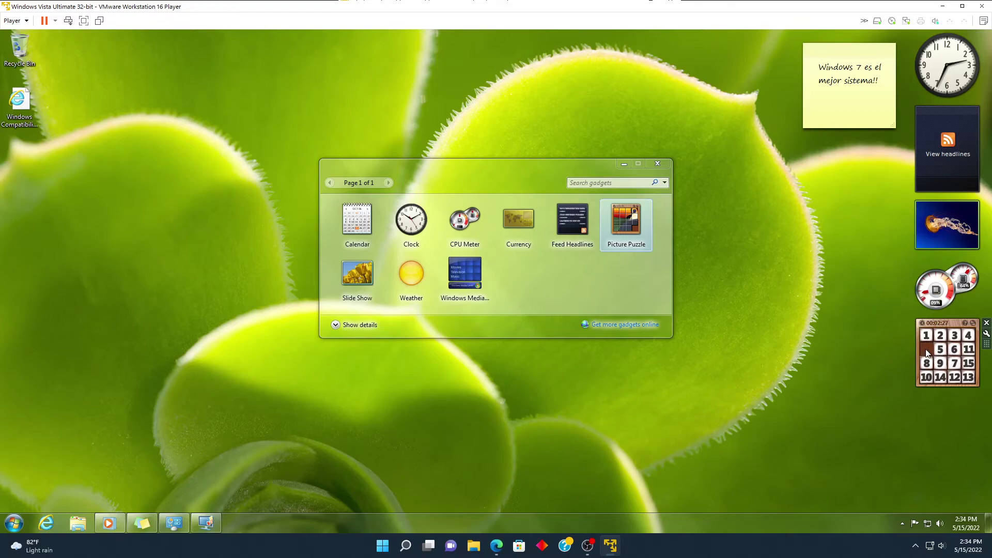
left_click(950, 353)
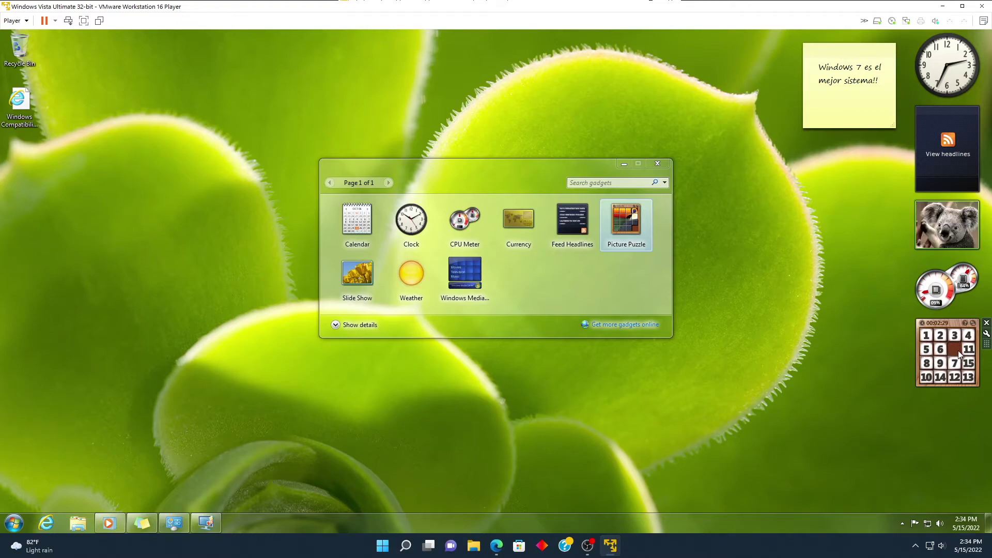
left_click(969, 362)
left_click(955, 350)
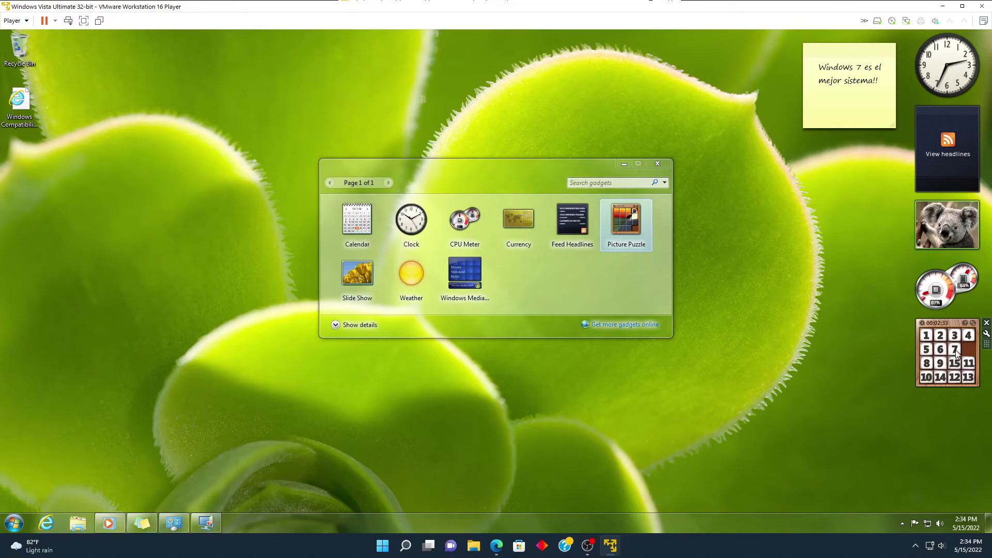
left_click(968, 350)
left_click(954, 350)
left_click(941, 362)
left_click(926, 362)
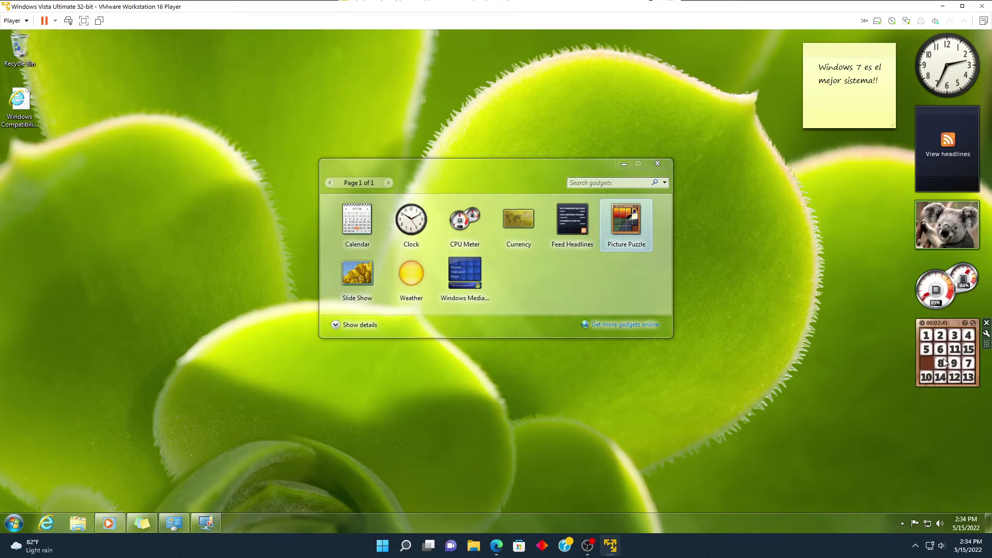
left_click(965, 366)
left_click(964, 349)
left_click(954, 350)
left_click(955, 362)
left_click(969, 364)
left_click(965, 351)
left_click(969, 336)
left_click(970, 347)
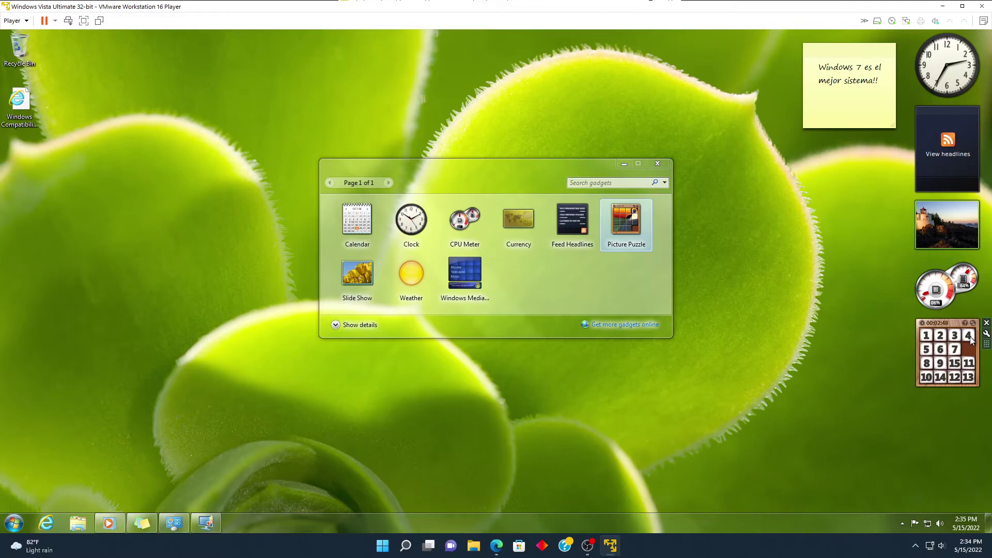
Step: Slide 11 to the end of the second row and arrange the bottom row as 14, 15, 10, 12
left_click(954, 377)
left_click(938, 373)
left_click(926, 363)
left_click(939, 364)
left_click(943, 373)
left_click(953, 378)
left_click(954, 365)
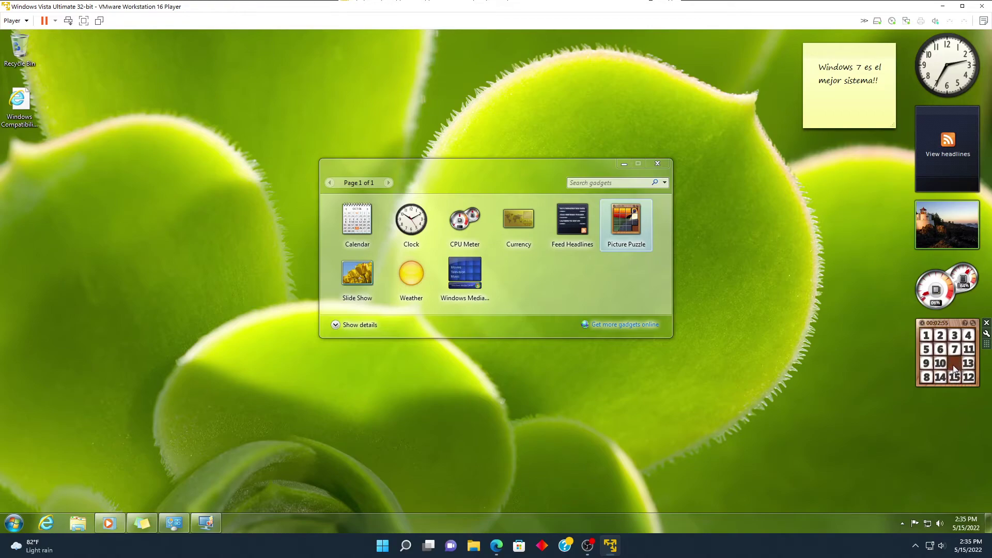
left_click(941, 376)
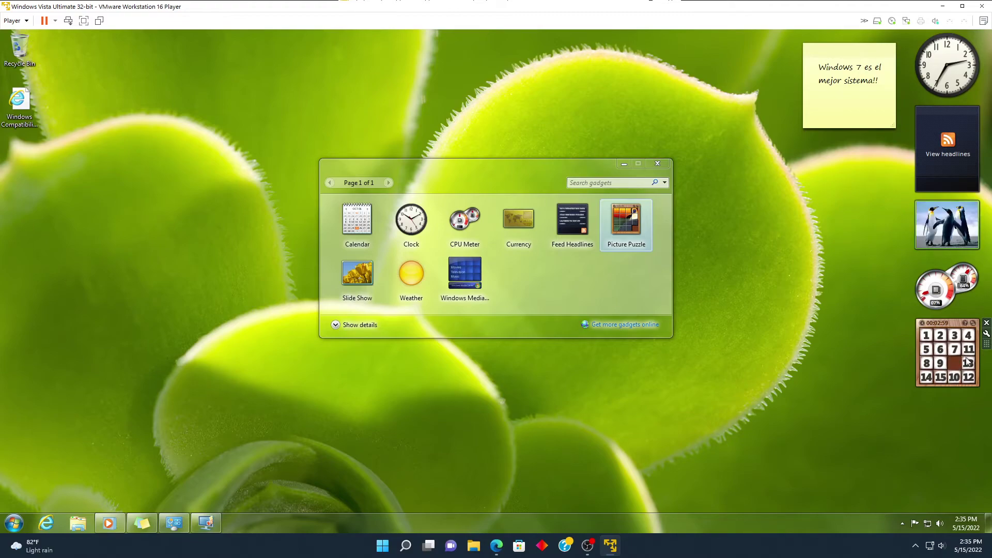
Step: Move 13 before 10 in the bottom row, 12 to the end of the third row, and 9 between 5 and 6
left_click(968, 364)
left_click(969, 377)
left_click(954, 376)
left_click(957, 354)
left_click(941, 352)
left_click(931, 364)
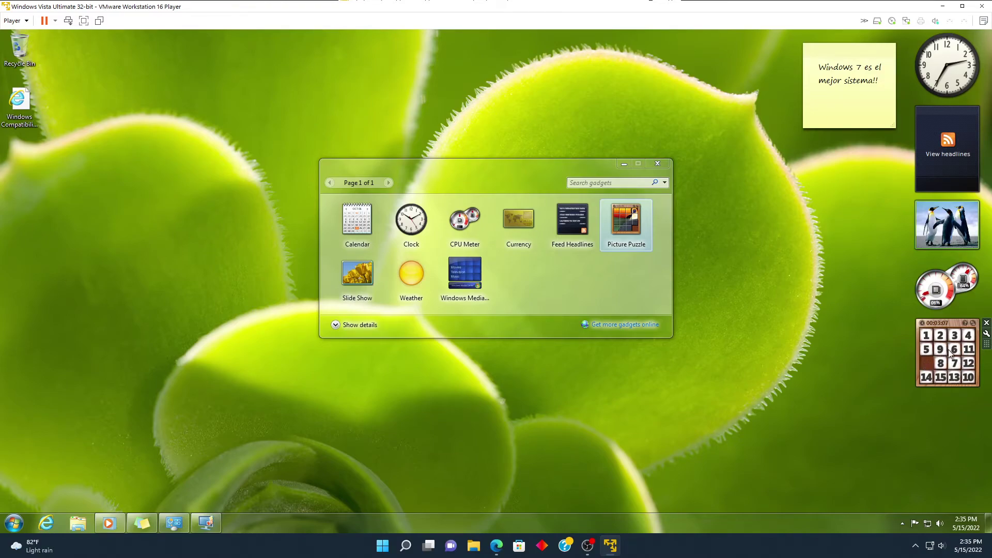
Step: Cycle tiles 6, 7, 8 and 9 so that 8 sits between 5 and 6 and the third row starts with 7, 9
left_click(928, 350)
left_click(938, 350)
left_click(954, 363)
left_click(954, 349)
left_click(940, 349)
left_click(930, 351)
left_click(937, 364)
left_click(954, 363)
left_click(949, 357)
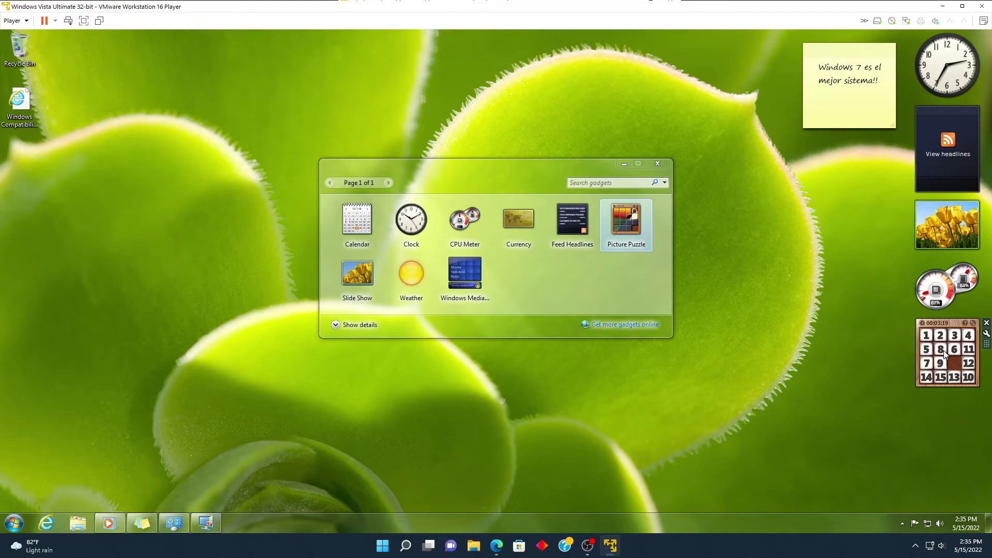
Step: Place 6 beside 5 and 8 at the end of the second row, with the third row reading 7, 12, 9, 11
left_click(941, 350)
left_click(955, 350)
left_click(954, 364)
left_click(944, 362)
left_click(939, 364)
left_click(938, 351)
left_click(949, 350)
left_click(956, 358)
left_click(955, 352)
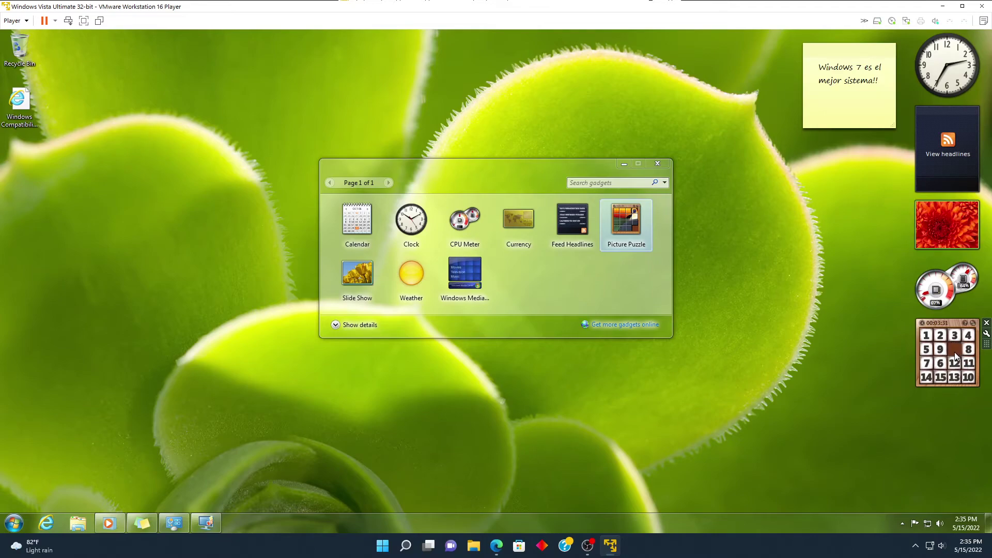
left_click(946, 362)
left_click(956, 352)
left_click(966, 351)
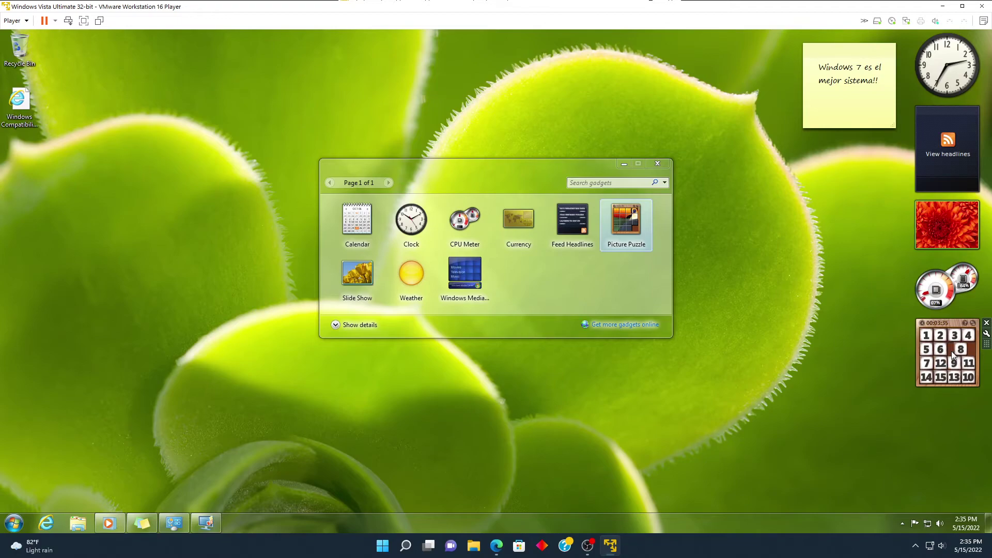
left_click(951, 363)
left_click(941, 362)
left_click(930, 362)
left_click(953, 361)
left_click(968, 350)
left_click(969, 363)
left_click(942, 362)
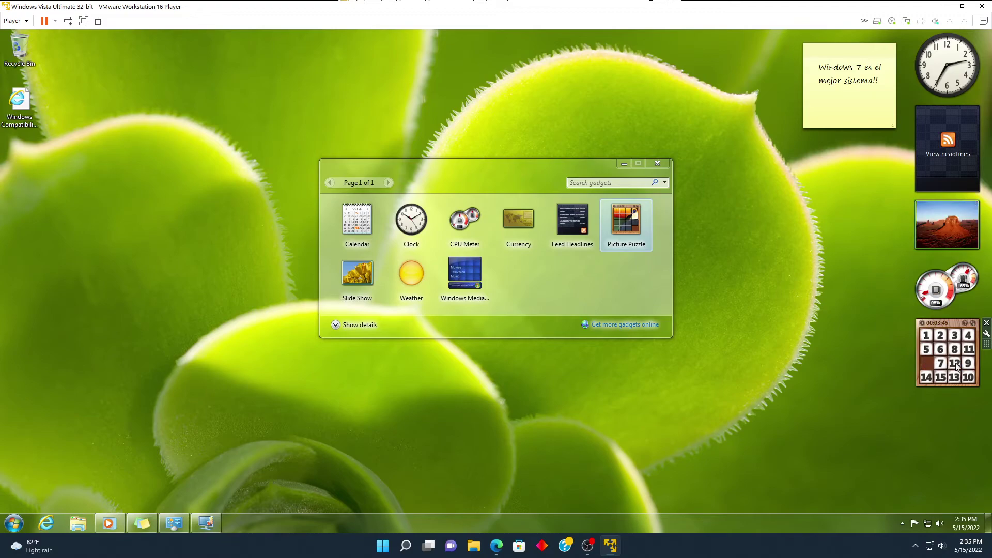
left_click(964, 357)
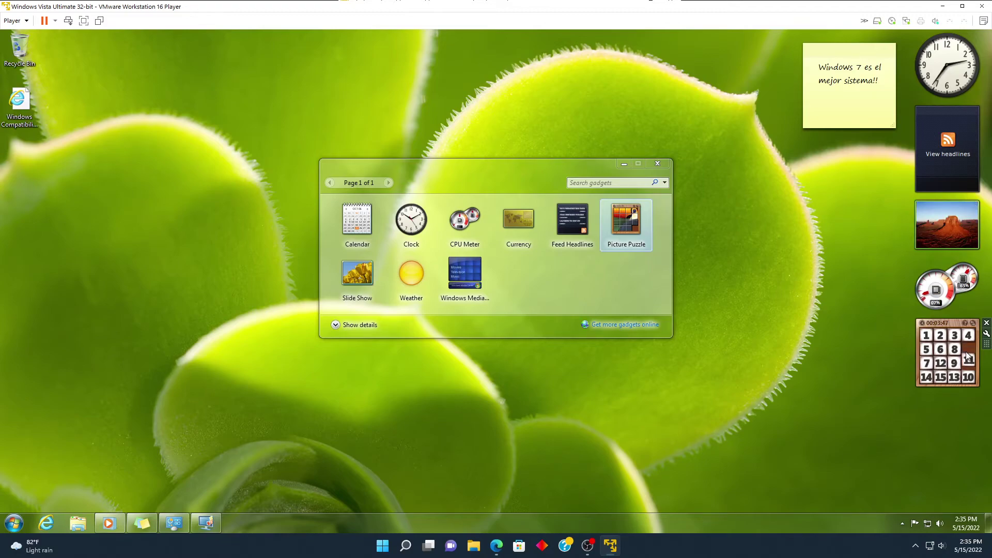
left_click(957, 350)
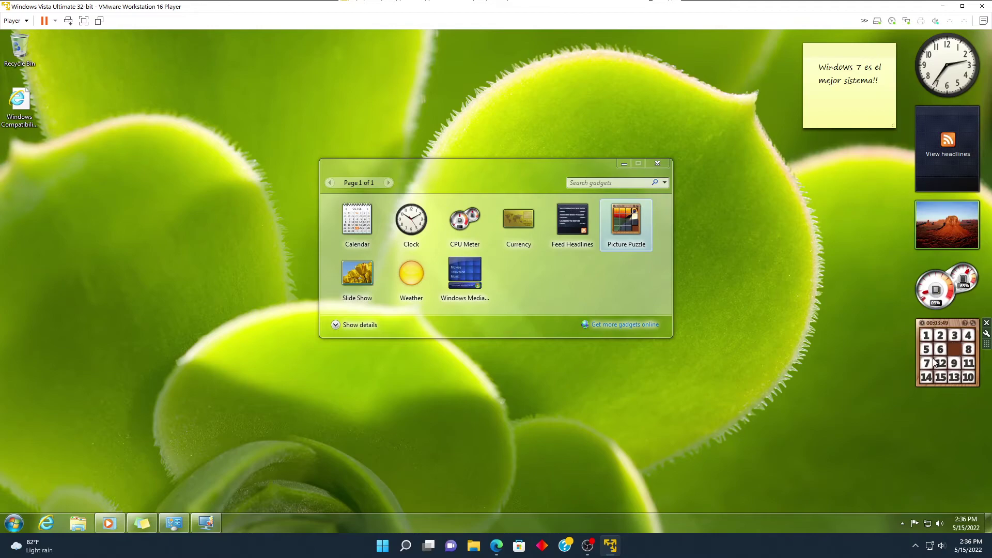
Step: Fill the second row as 5, 6, 9, 8 and arrange the bottom row as 14, 13, 12, 10
left_click(972, 352)
left_click(954, 364)
left_click(954, 377)
left_click(950, 365)
left_click(950, 377)
left_click(935, 364)
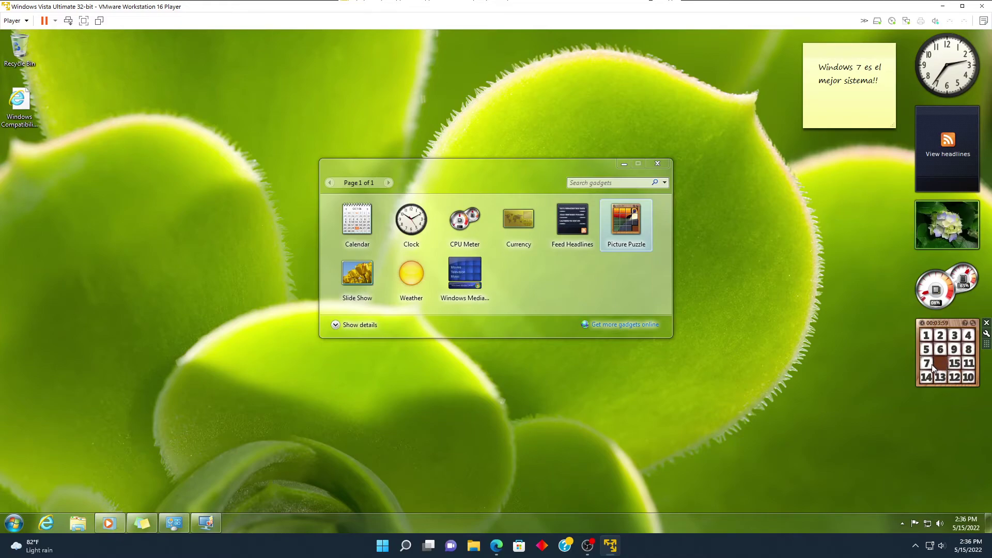
Step: Rotate tiles 7, 13 and 14 in the lower two rows so that 13 starts the bottom row and 14 sits before 15
left_click(938, 362)
left_click(941, 378)
left_click(927, 378)
left_click(927, 364)
left_click(926, 377)
left_click(941, 377)
left_click(940, 363)
left_click(954, 364)
left_click(954, 378)
left_click(953, 366)
left_click(941, 375)
left_click(931, 374)
left_click(928, 374)
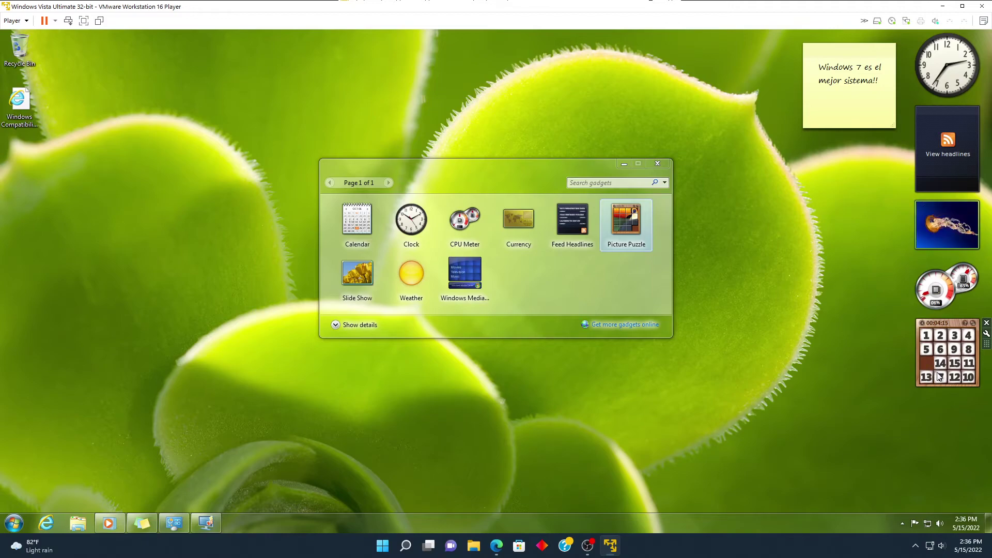
Step: Shift the tiles so that the second row reads 5, 6, 11, 9 and the bottom row reads 13, 12, 15, 10
left_click(927, 364)
left_click(940, 364)
left_click(938, 375)
left_click(941, 363)
left_click(954, 365)
left_click(954, 353)
left_click(969, 351)
left_click(959, 351)
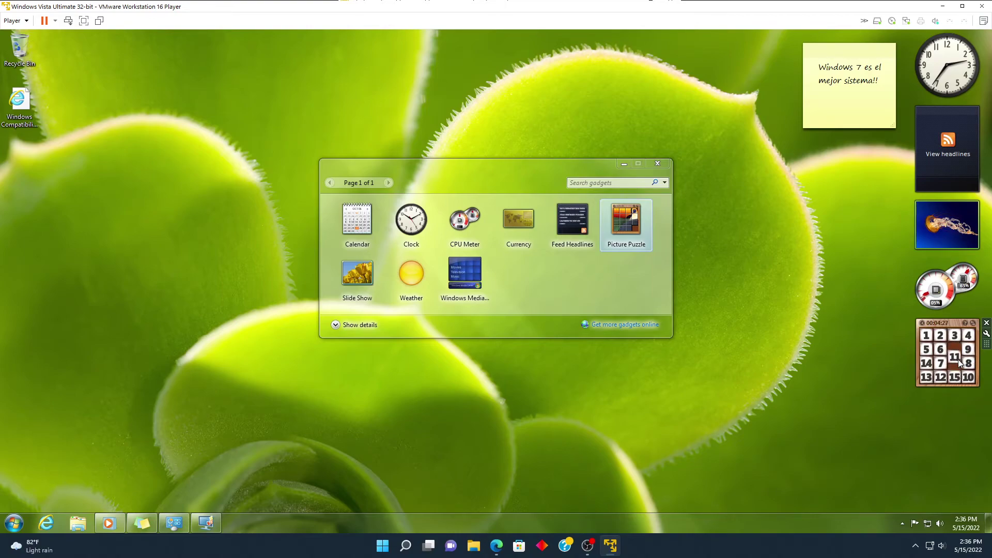
left_click(944, 363)
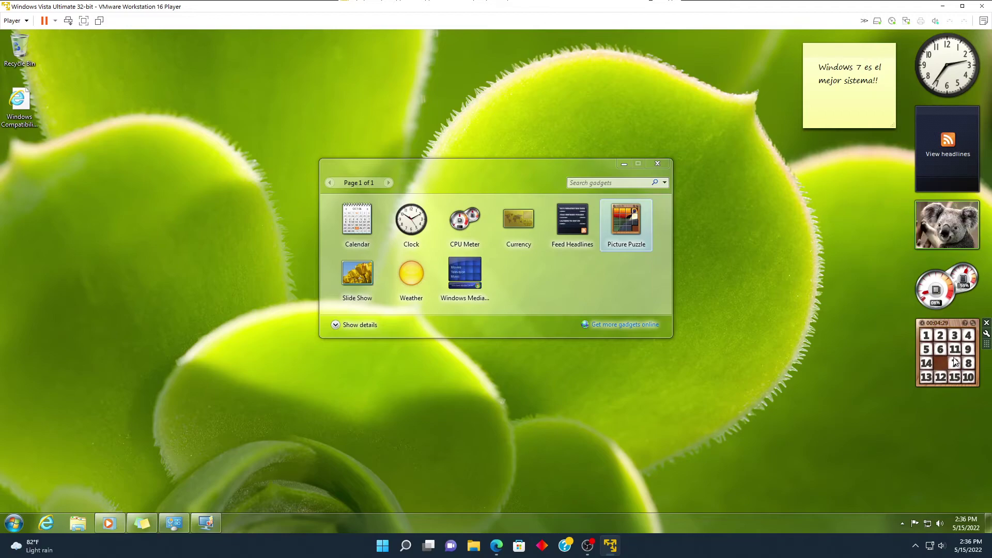
Step: Rearrange the puzzle's middle tiles so that the second row reads 5, 11, 7, 9 and 6 sits beside 14
left_click(953, 355)
left_click(943, 353)
left_click(951, 351)
left_click(953, 362)
left_click(955, 351)
left_click(948, 363)
left_click(941, 364)
left_click(941, 353)
left_click(941, 350)
left_click(942, 362)
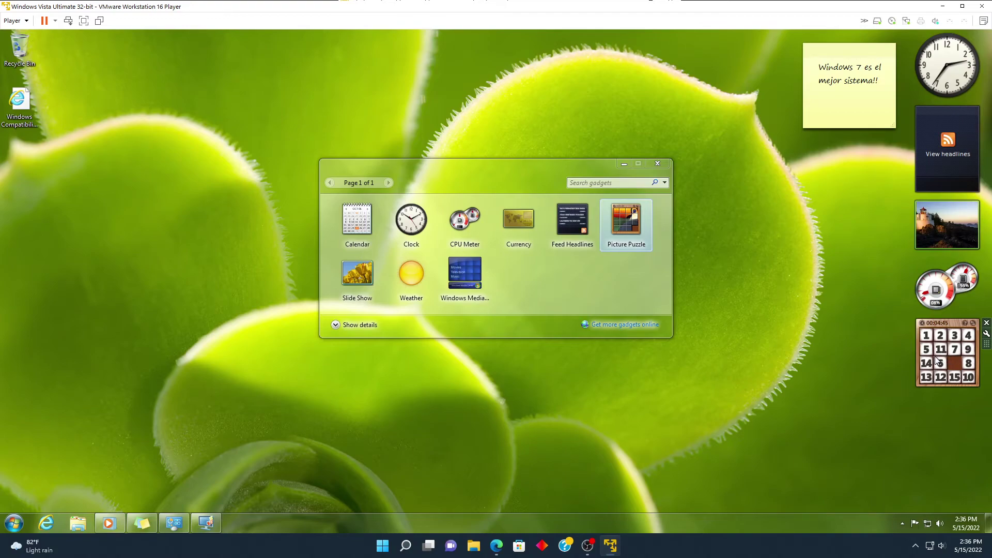
Step: Rotate tiles 7, 8 and 9 so that 8 ends the second row and the third row reads 14, 6, 9, 7
left_click(965, 364)
left_click(971, 351)
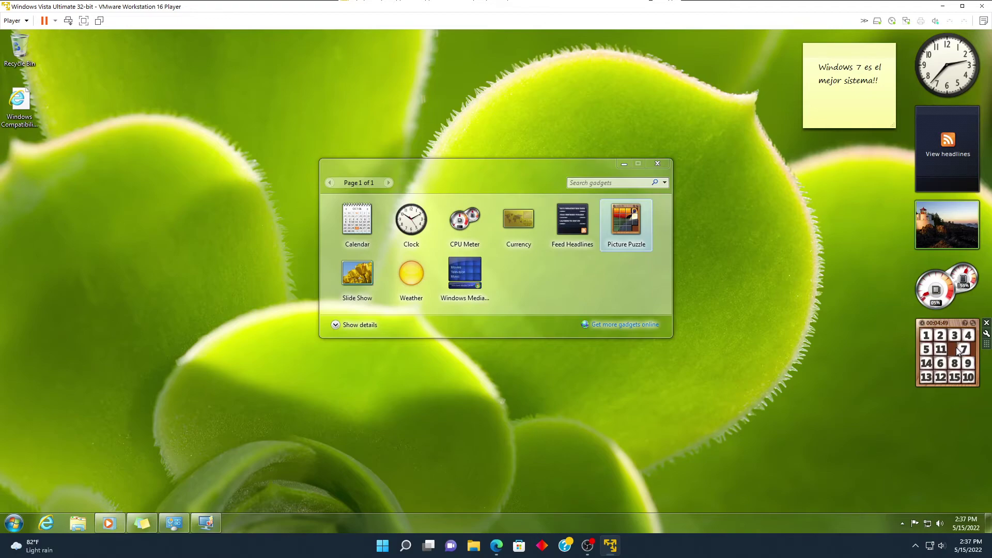
left_click(957, 351)
left_click(968, 350)
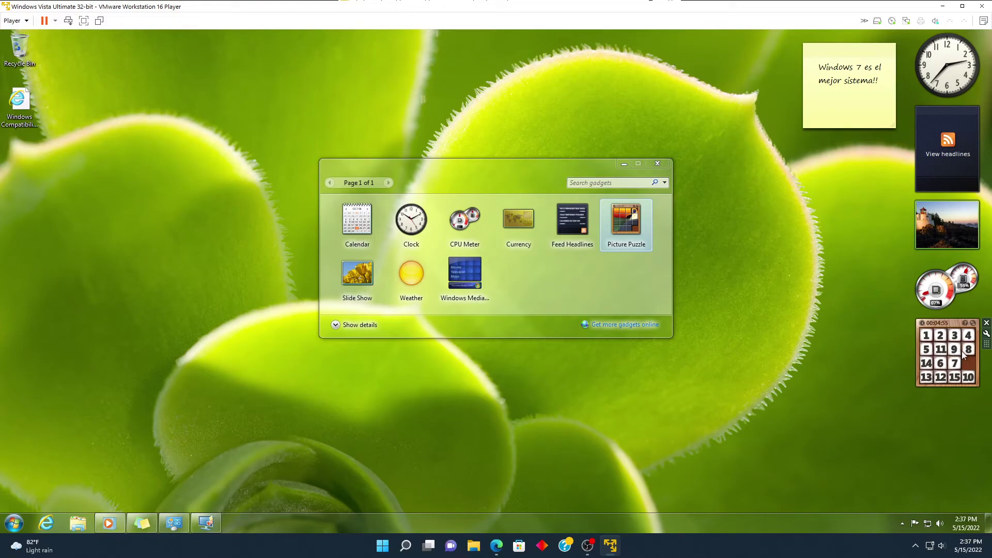
left_click(954, 360)
left_click(954, 349)
left_click(968, 349)
left_click(968, 363)
left_click(967, 352)
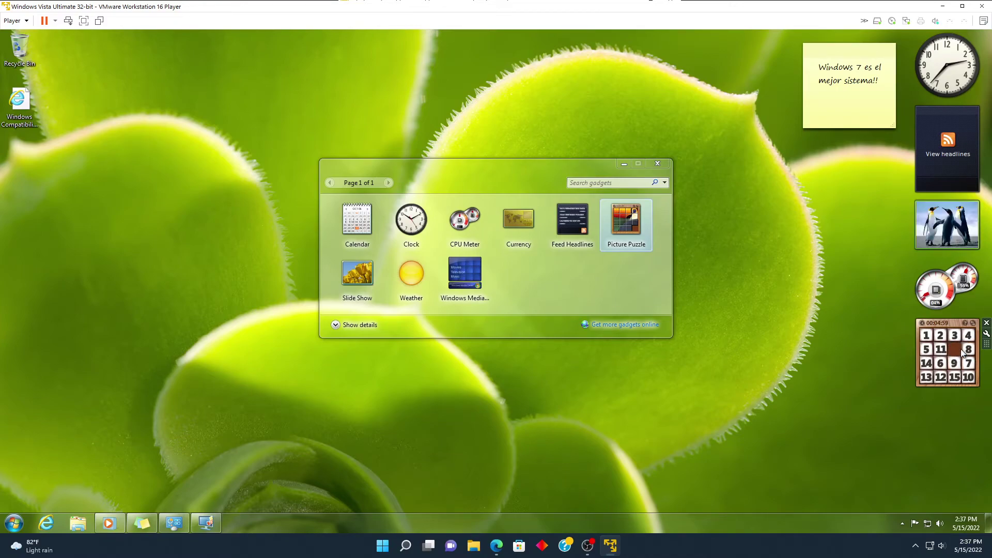
Step: Cycle the tiles so that the second row reads 5, 11, 7, 9, with 3 in the top row and 8 ending the third
left_click(955, 350)
left_click(956, 338)
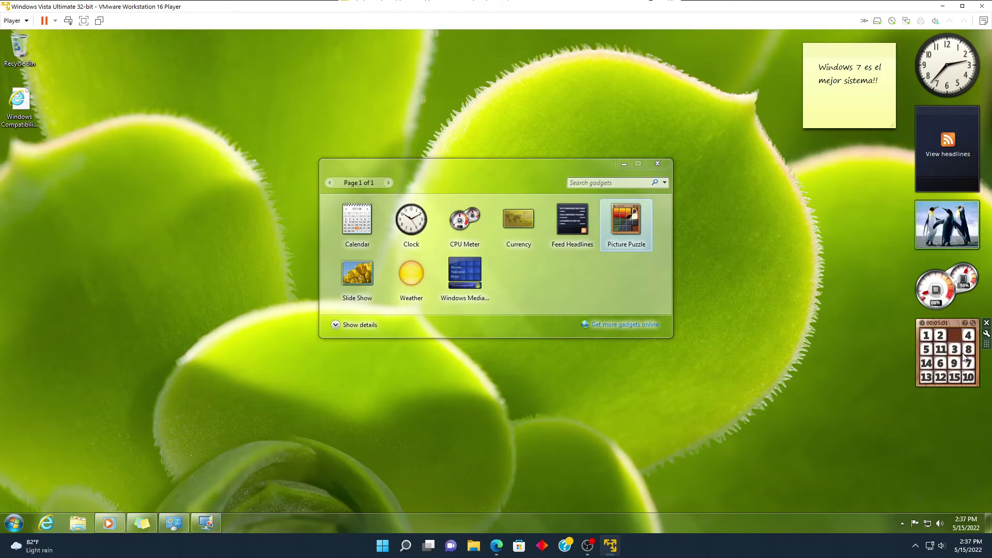
left_click(967, 363)
left_click(965, 350)
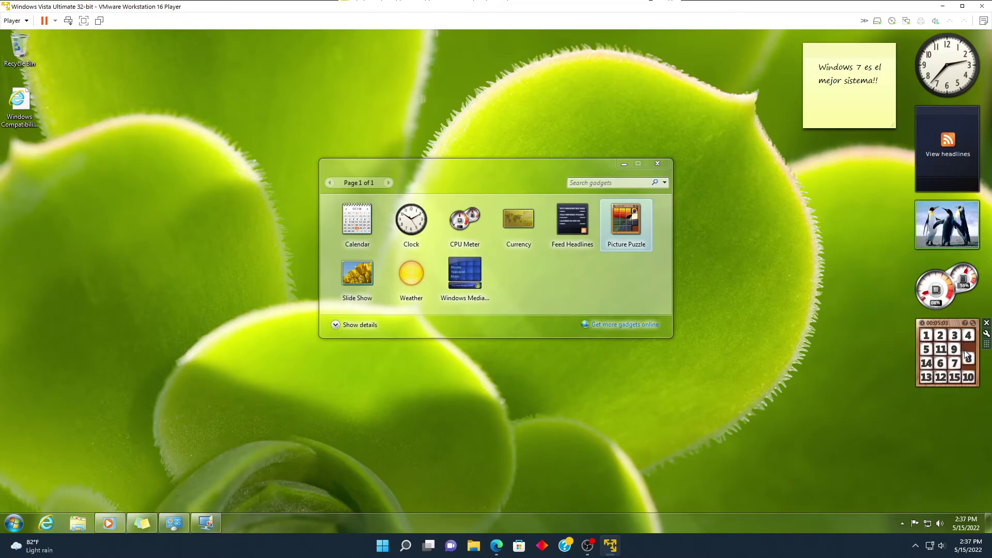
left_click(955, 349)
left_click(956, 336)
left_click(953, 362)
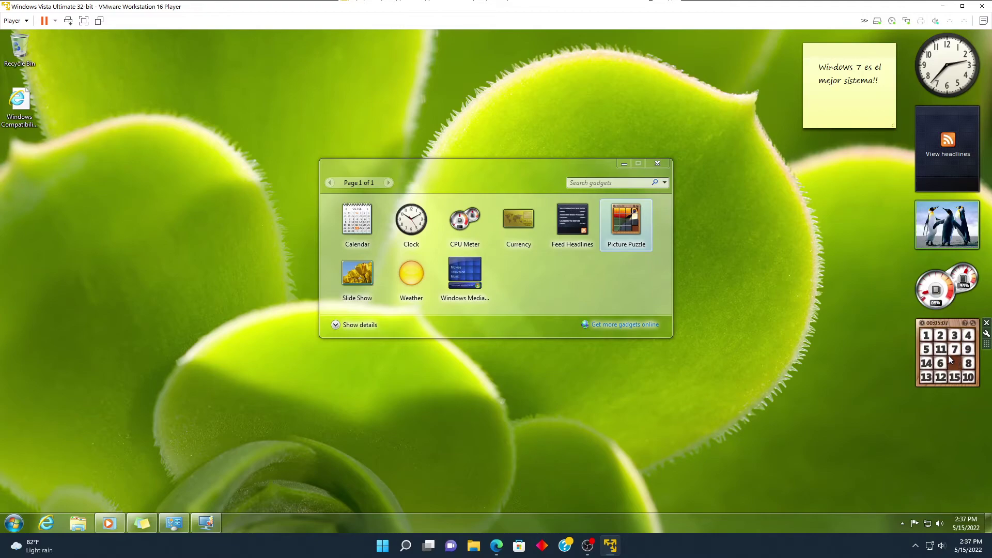
Step: Shift the tiles so that 3 follows 1 in the top row and the second row reads 5, 2, 11, 9
left_click(941, 351)
left_click(952, 353)
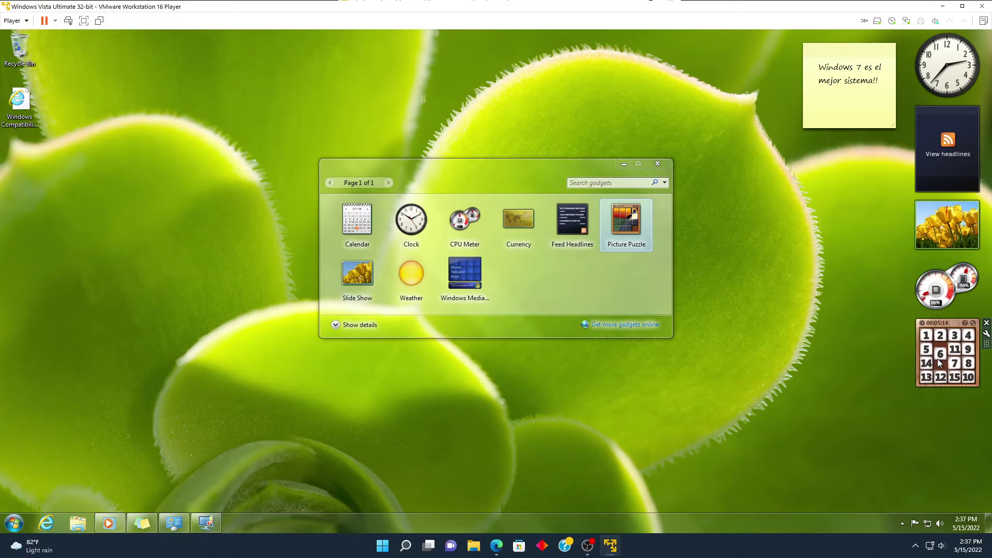
left_click(952, 339)
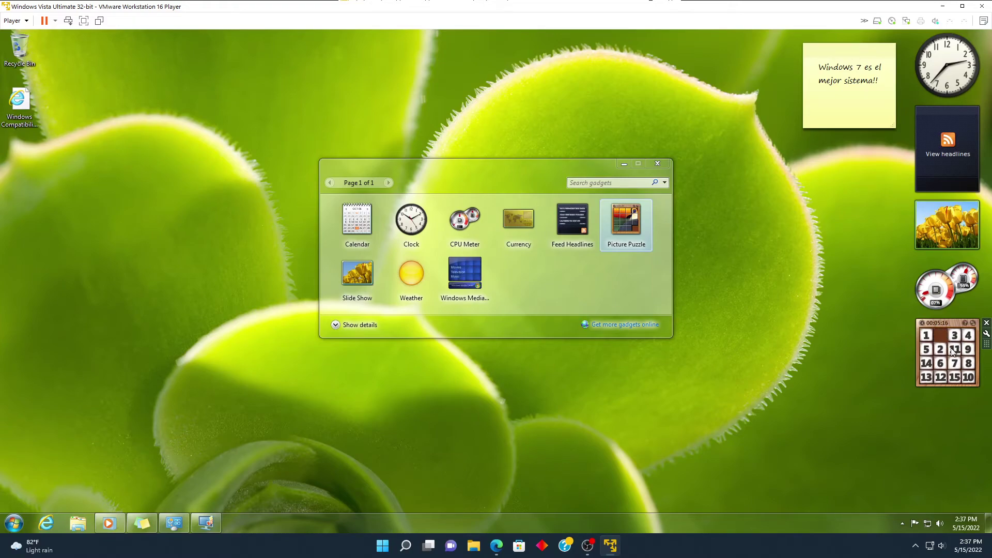
left_click(953, 338)
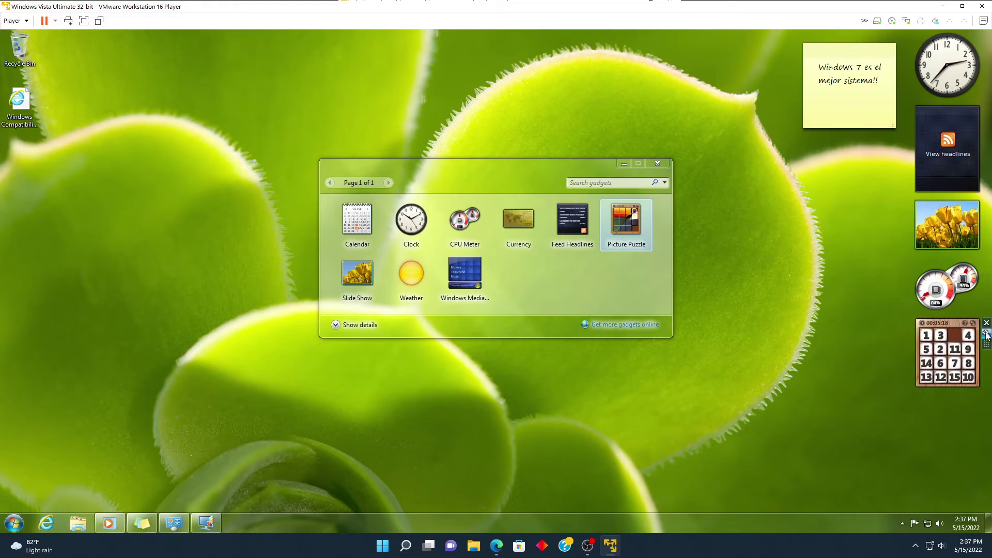
Step: Change the Picture Puzzle's image to the orange flower, picture 3 of 11
left_click(986, 333)
left_click(920, 444)
left_click(921, 444)
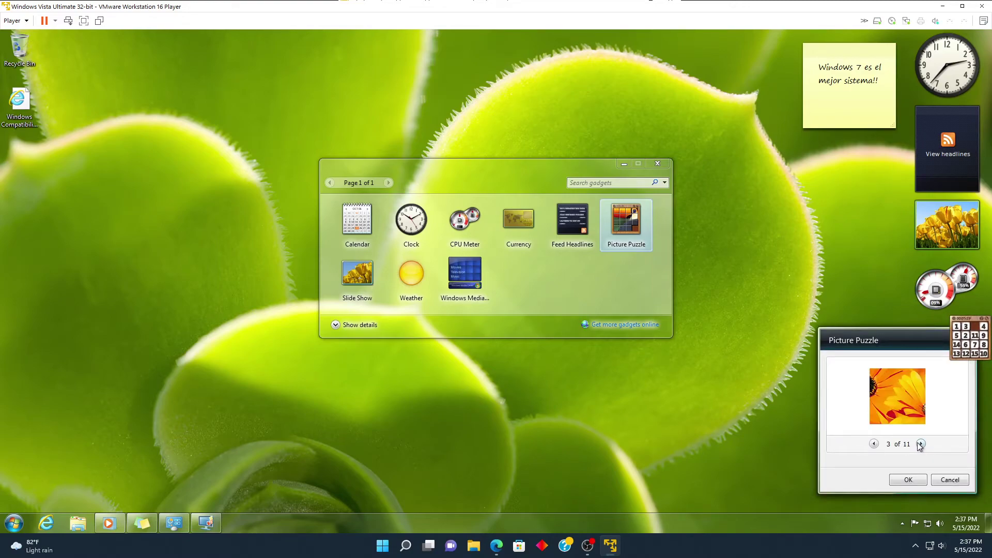
left_click(908, 478)
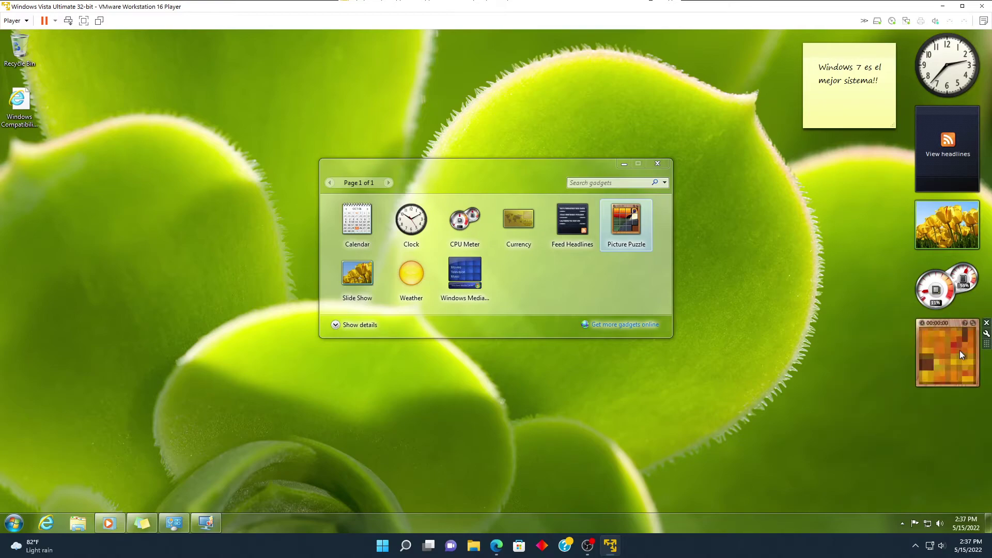
Step: Browse the puzzle's other pictures and switch its image to the blue and yellow one
left_click(986, 333)
left_click(921, 444)
left_click(920, 443)
left_click(874, 444)
left_click(908, 480)
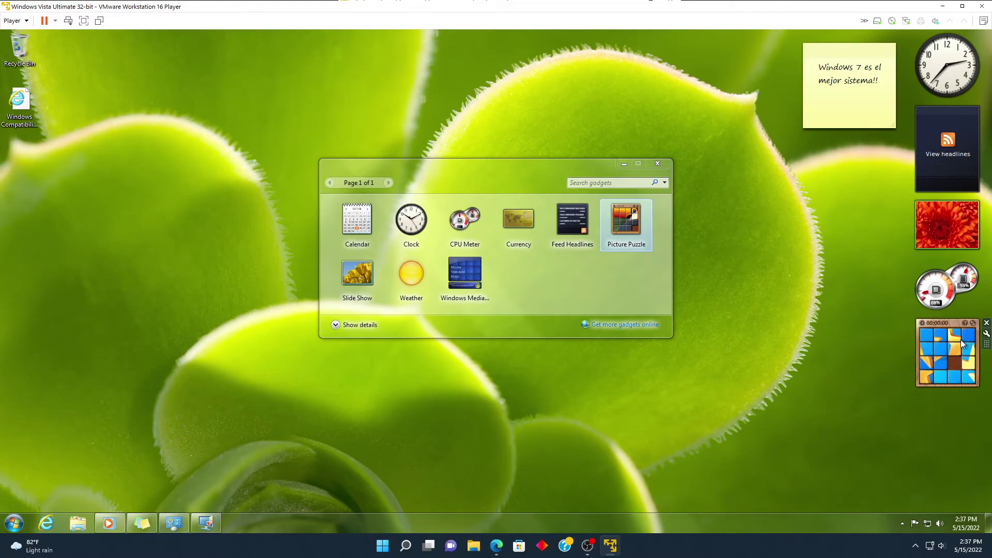
Step: Replace the Picture Puzzle gadget on the desktop with the Calendar gadget and close the gadget gallery
left_click(987, 323)
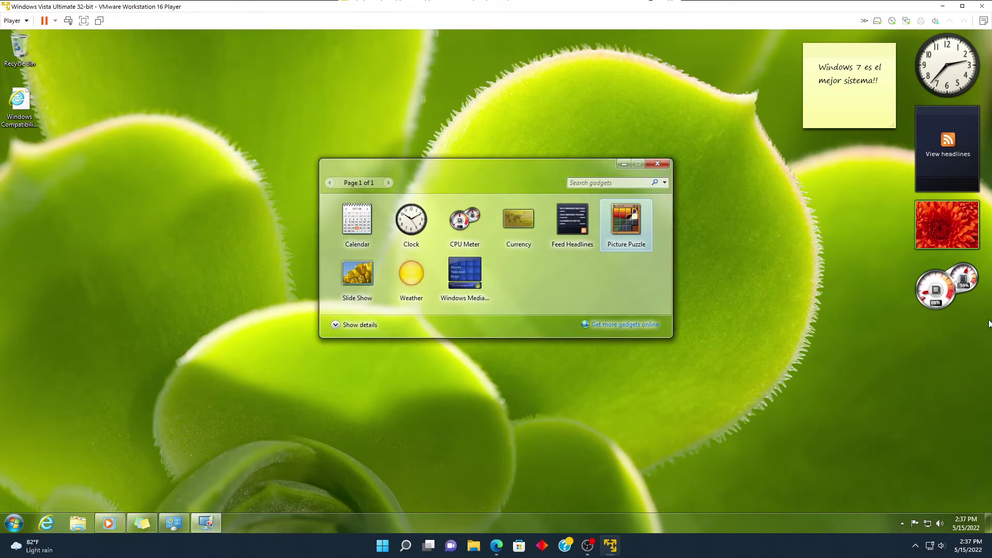
left_click_drag(519, 220, 970, 362)
left_click_drag(357, 220, 957, 354)
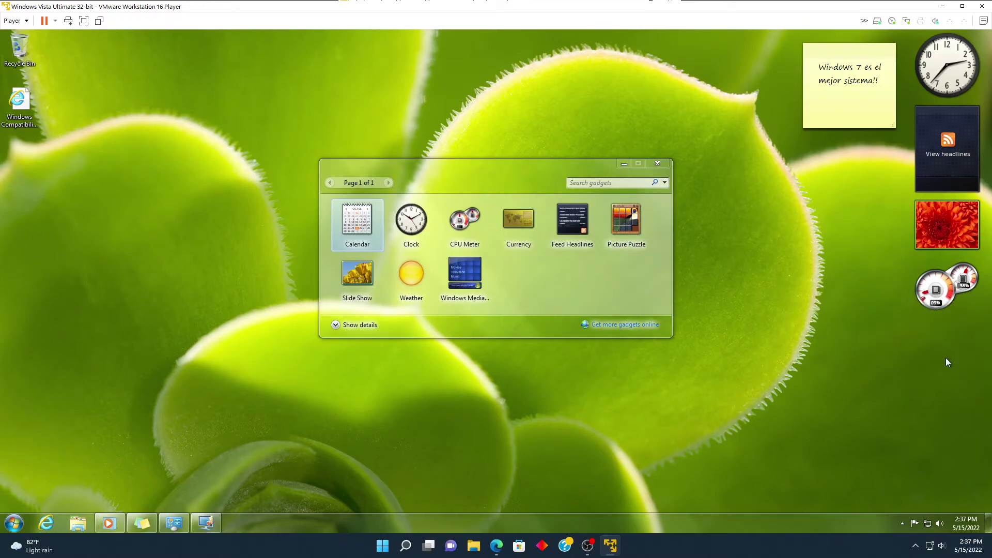
left_click(657, 164)
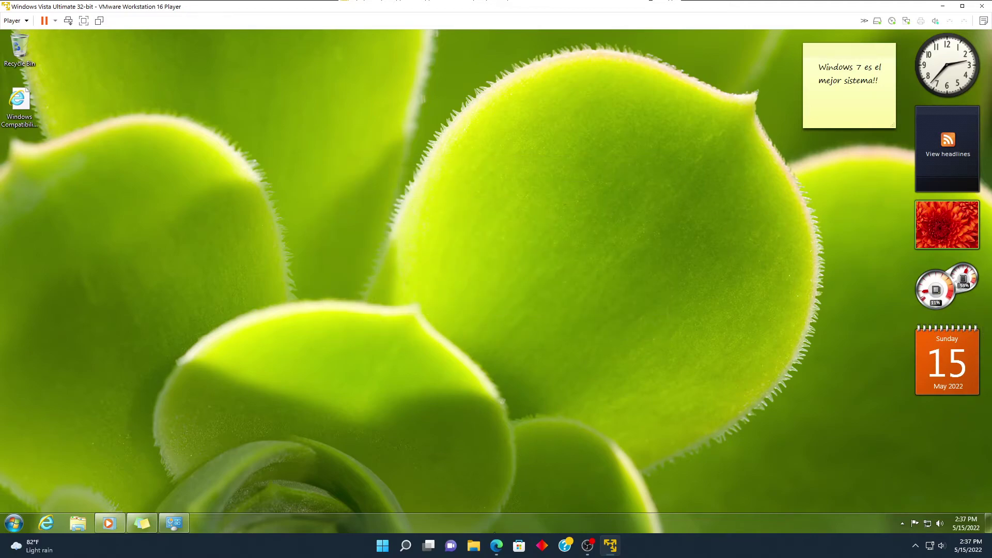
left_click(497, 545)
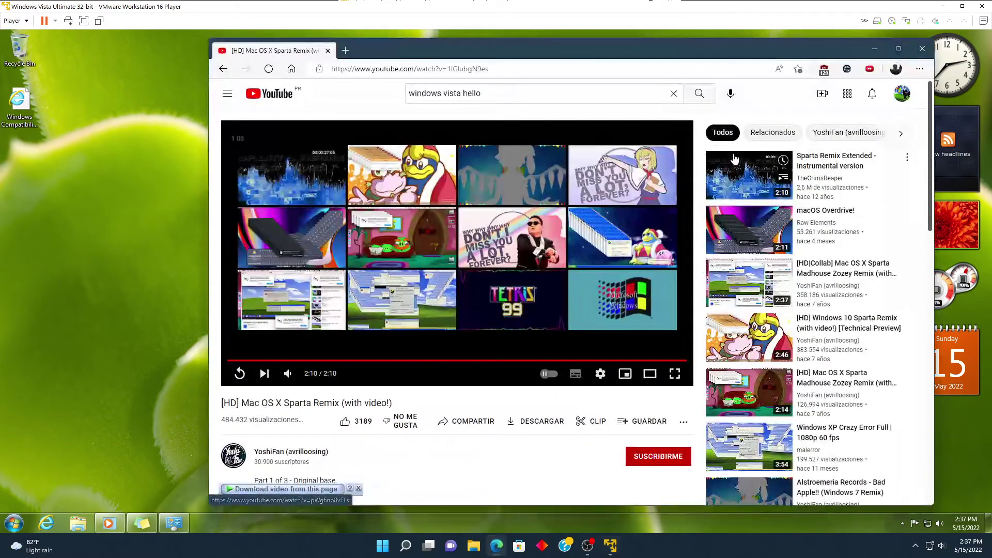
left_click(874, 48)
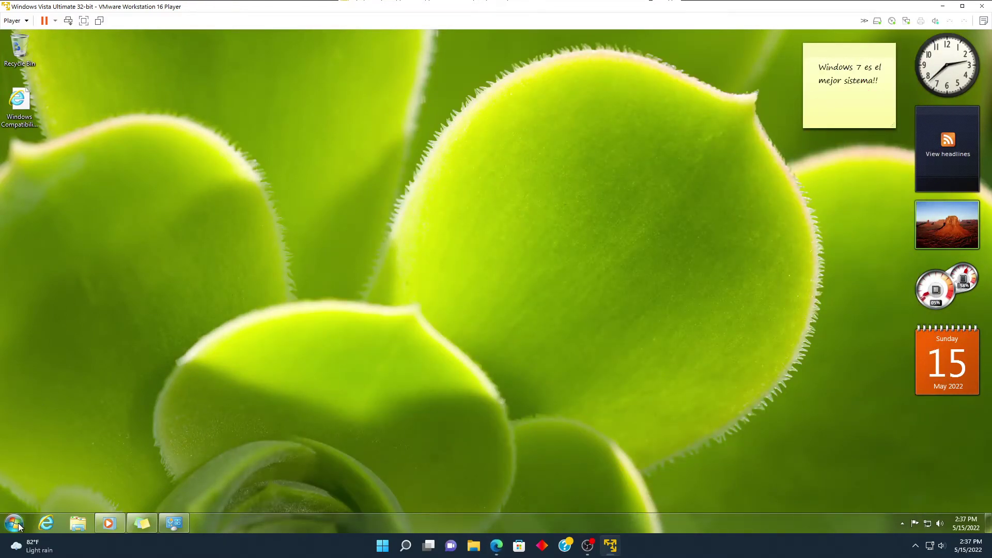
mouse_move(144, 514)
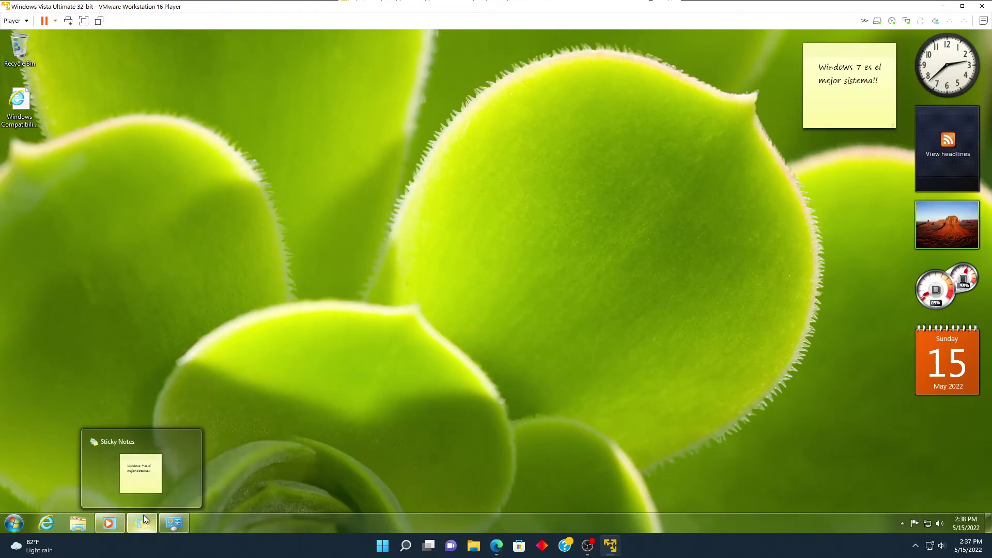
Step: Select all three important updates in Windows Update, start installing them and minimize the window
left_click(169, 524)
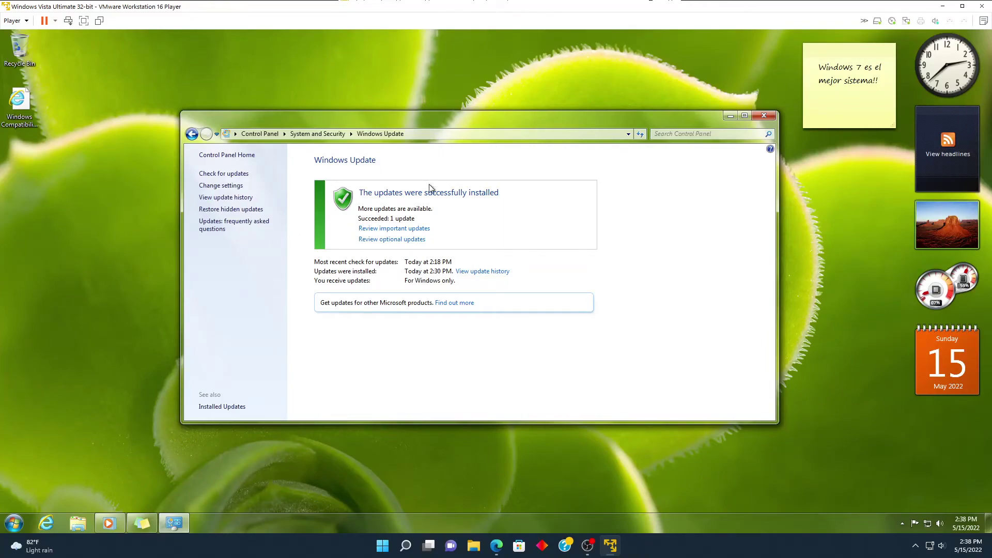
left_click(404, 229)
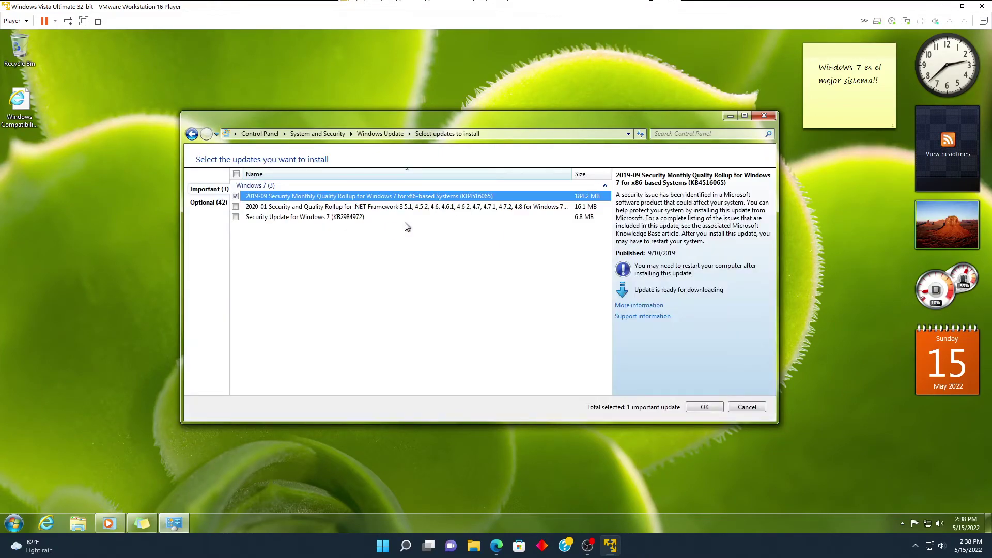
left_click(236, 206)
left_click(235, 217)
left_click(705, 407)
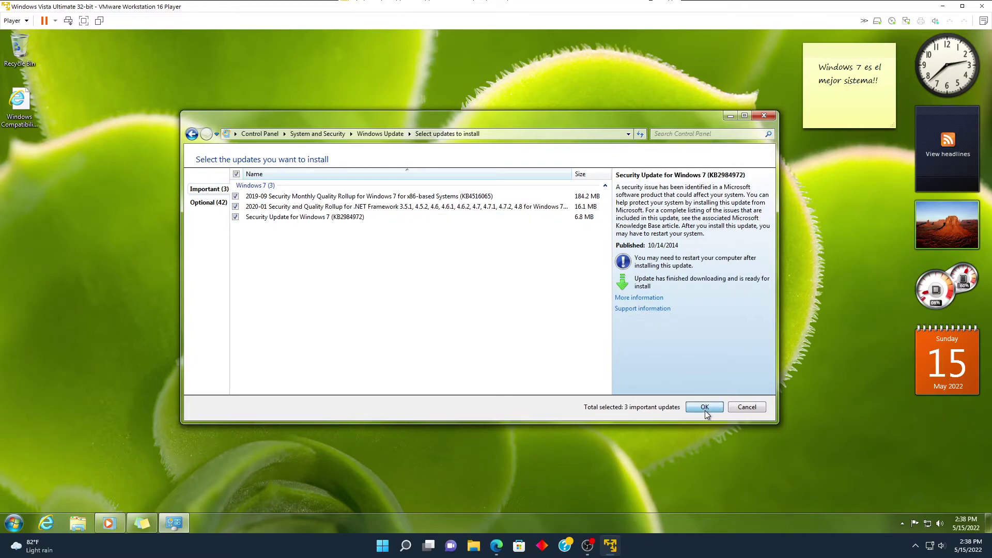
left_click(568, 238)
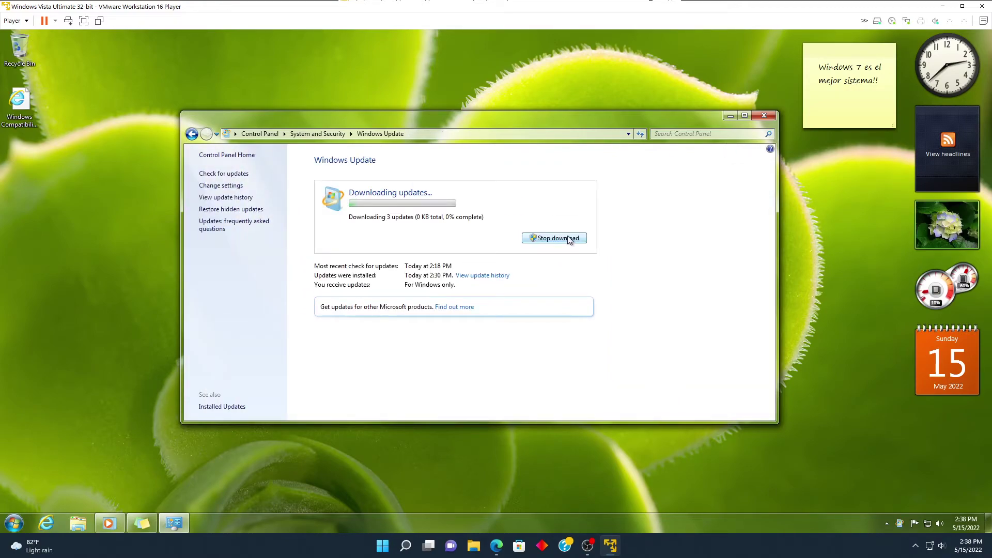
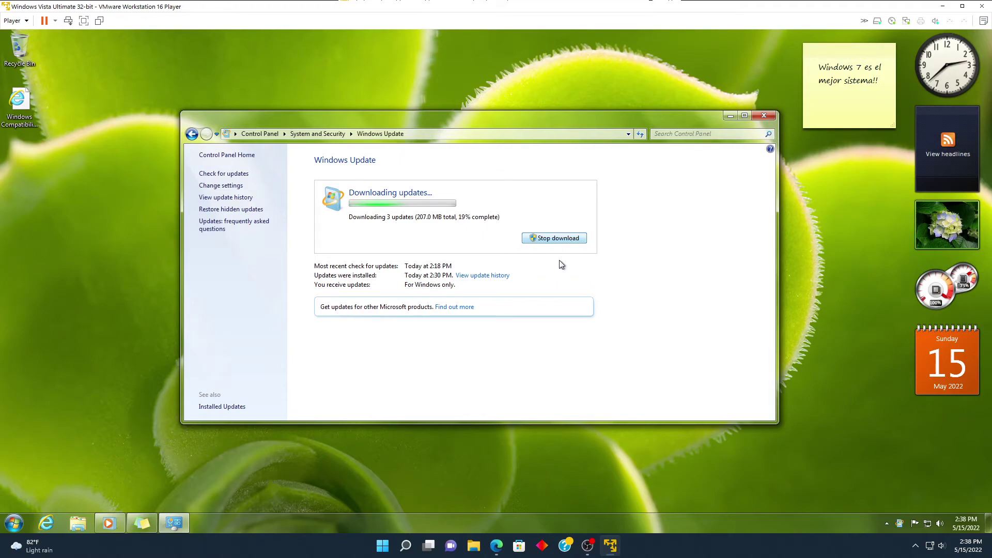
left_click(733, 113)
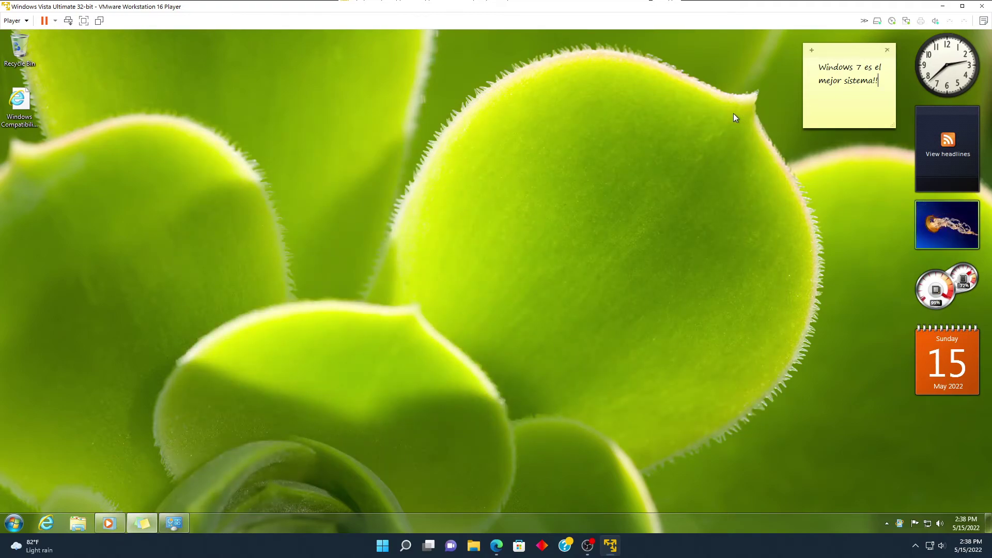
Step: Open the Network and Sharing Center from the Control Panel's Network and Internet category
left_click(14, 523)
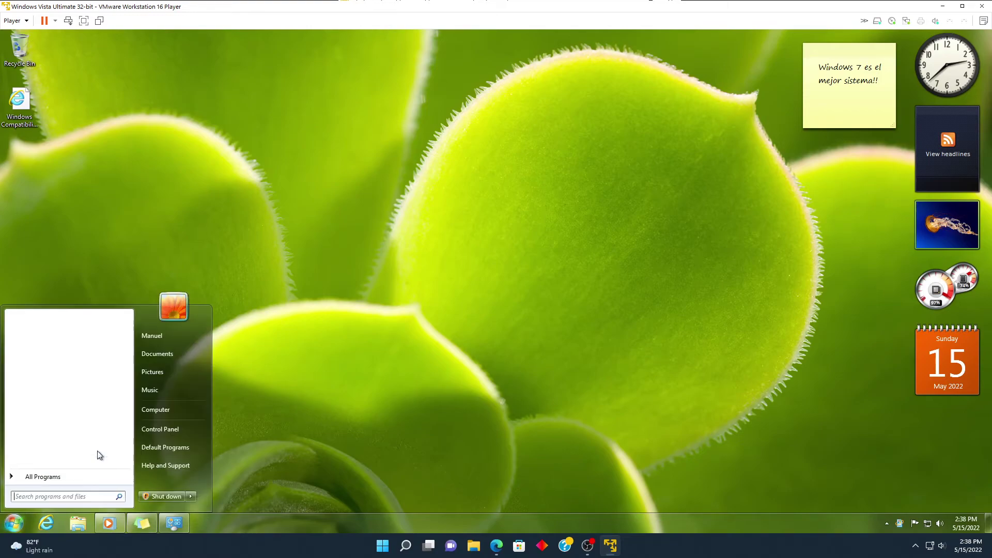
left_click(178, 427)
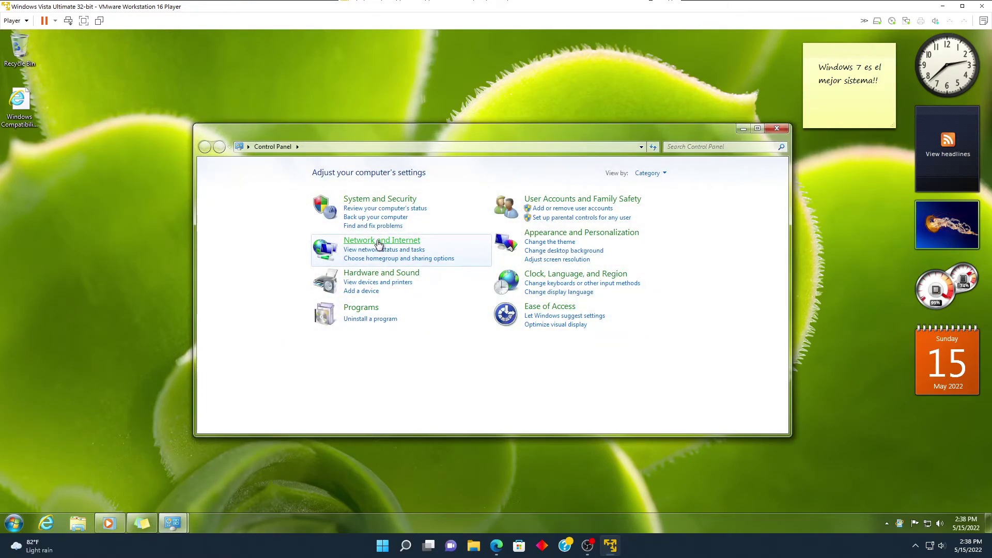
left_click(378, 243)
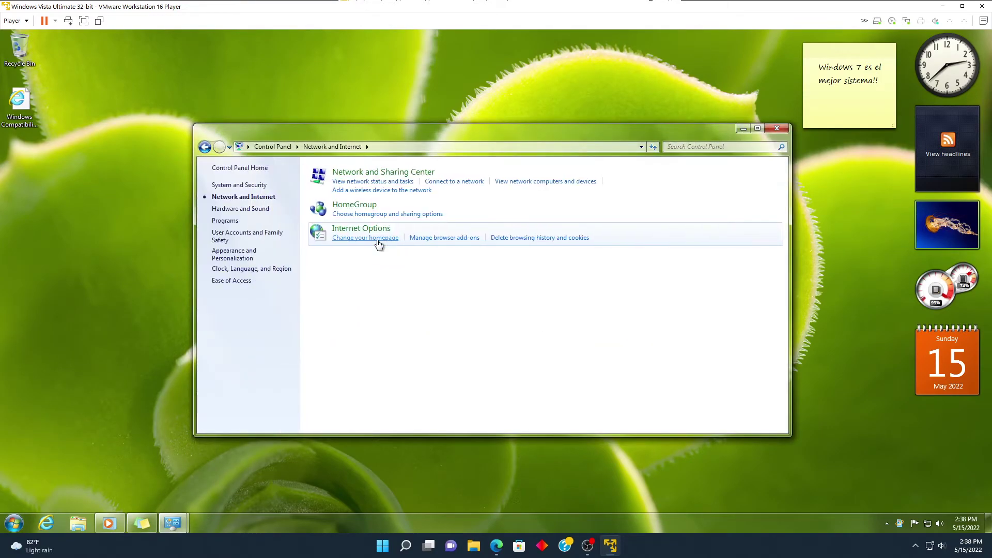
left_click(358, 173)
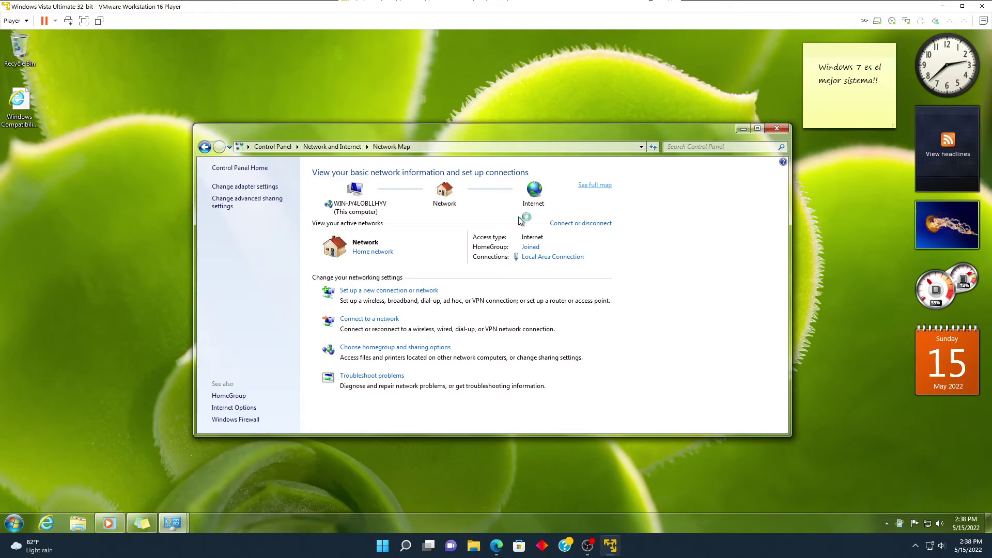
Step: View the Clock, Language, and Region category and return to the Control Panel overview
left_click(261, 147)
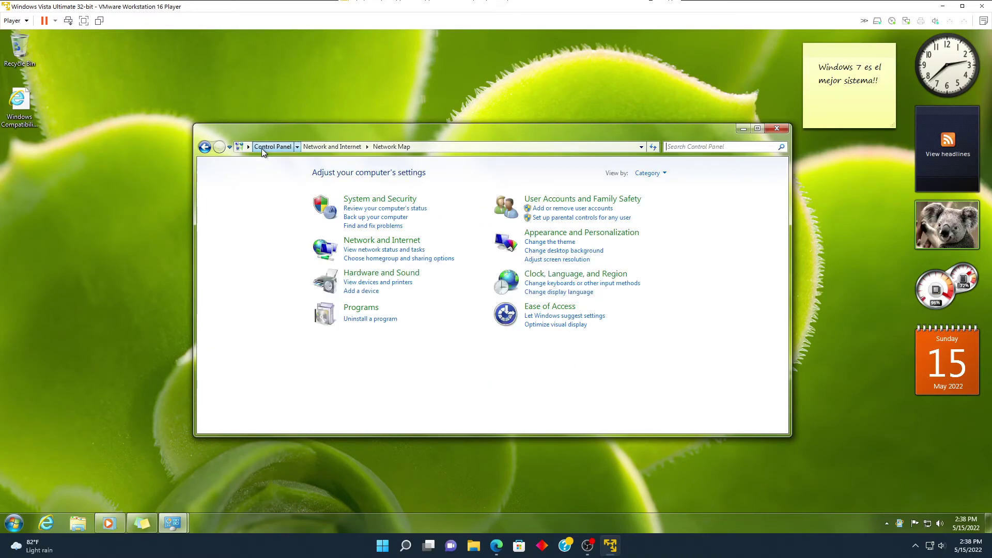
left_click(533, 274)
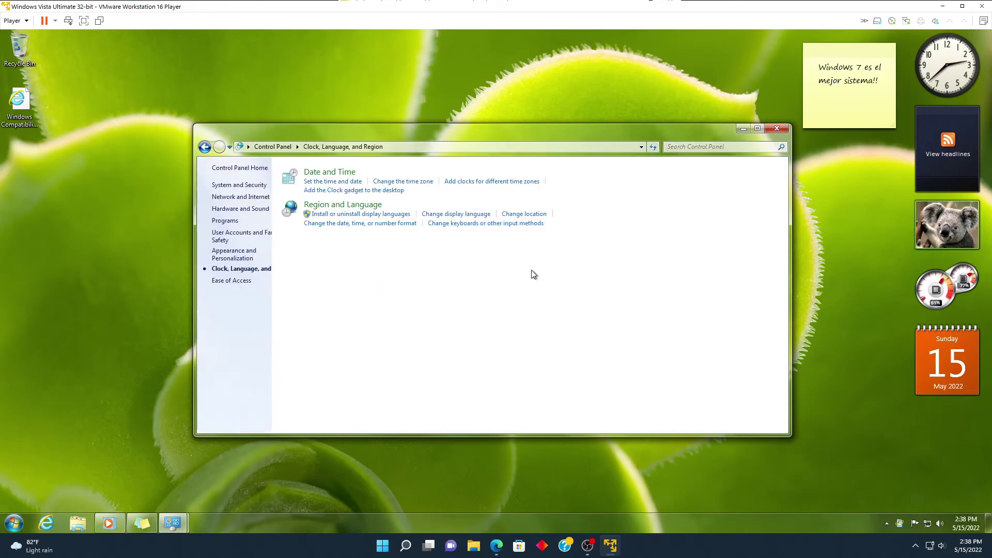
left_click(205, 148)
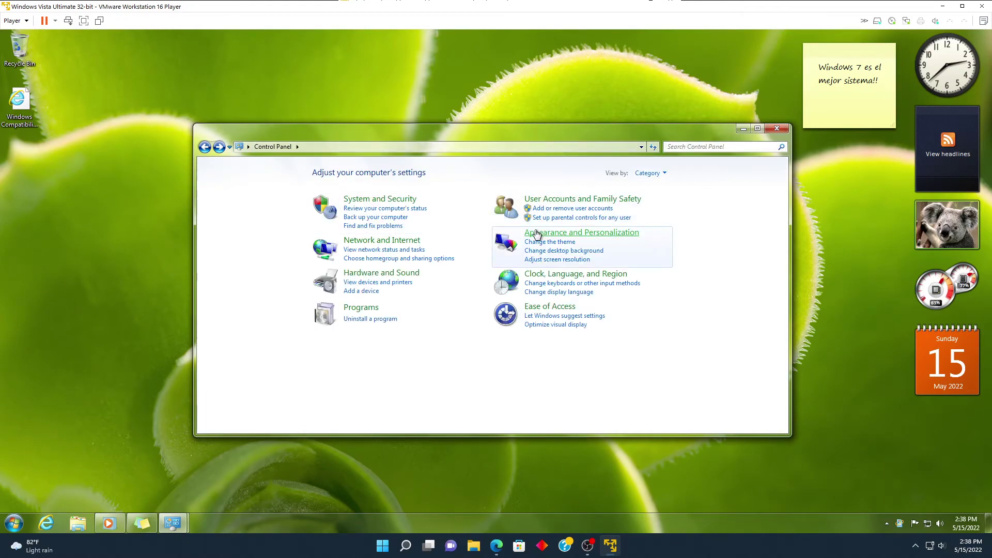
Step: Look at the User Accounts settings, including the account picture option, and go back to the Network and Sharing Center
left_click(541, 201)
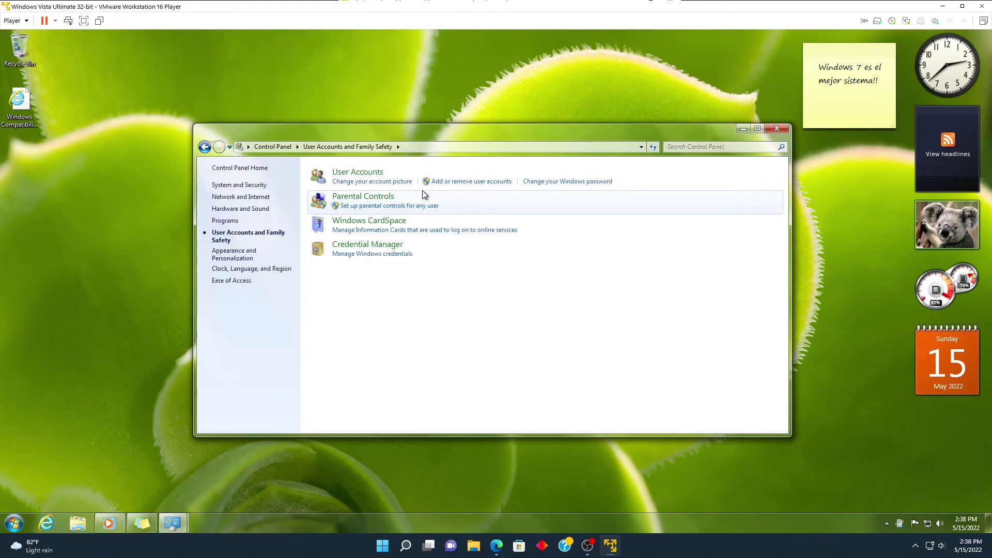
left_click(347, 174)
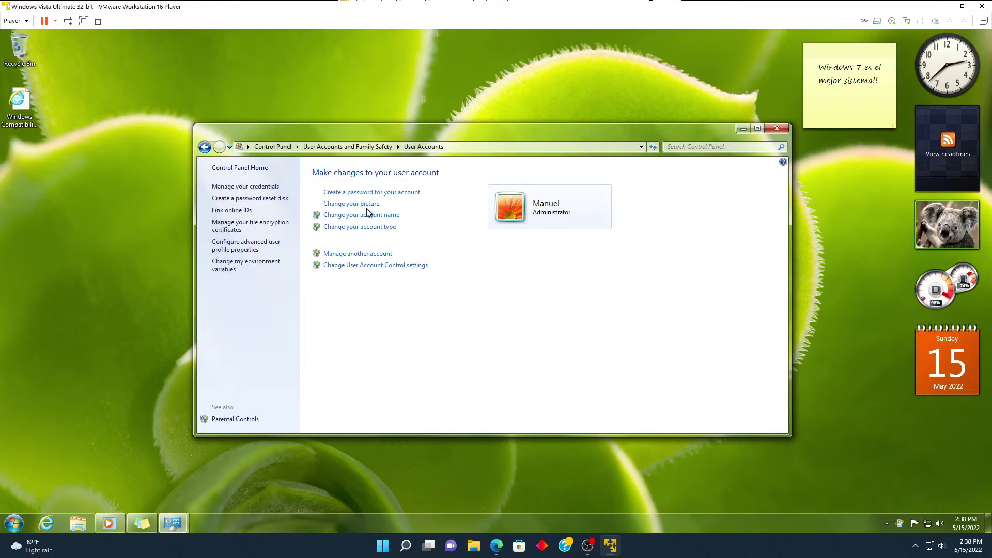
left_click(367, 207)
left_click(205, 147)
left_click(205, 147)
left_click(205, 146)
left_click(205, 146)
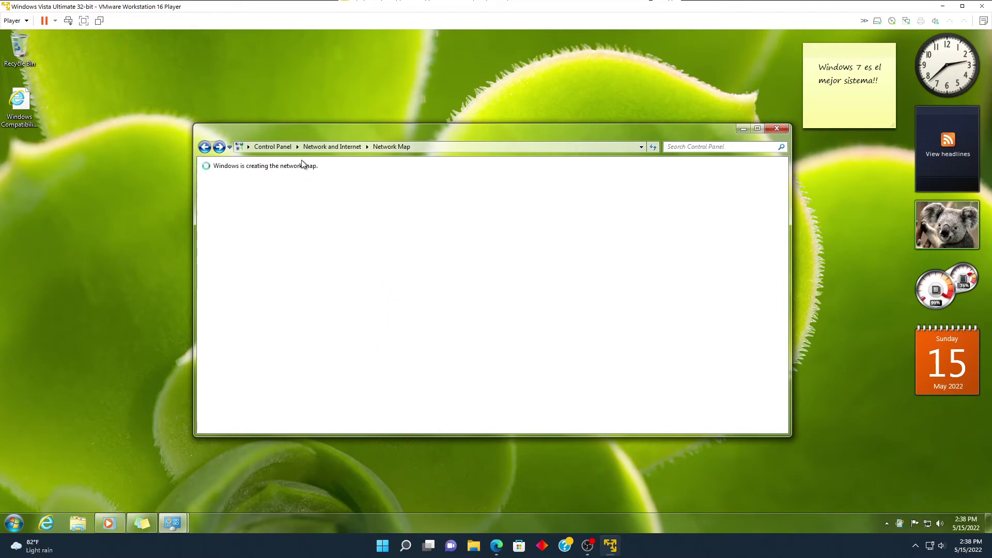
Step: Close the network map window and move the Firefox Setup 100.0 file from the Downloads folder to the Recycle Bin
left_click(778, 128)
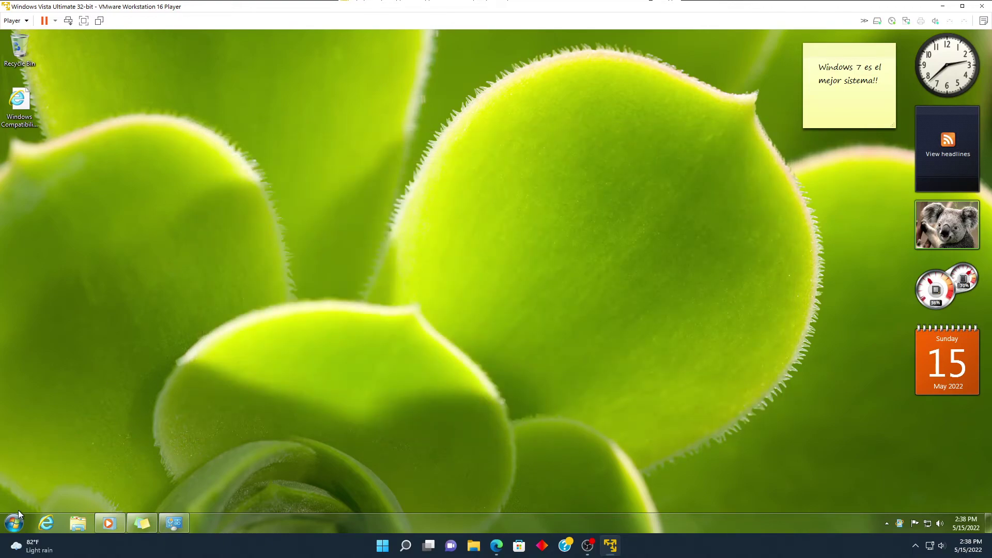
left_click(15, 516)
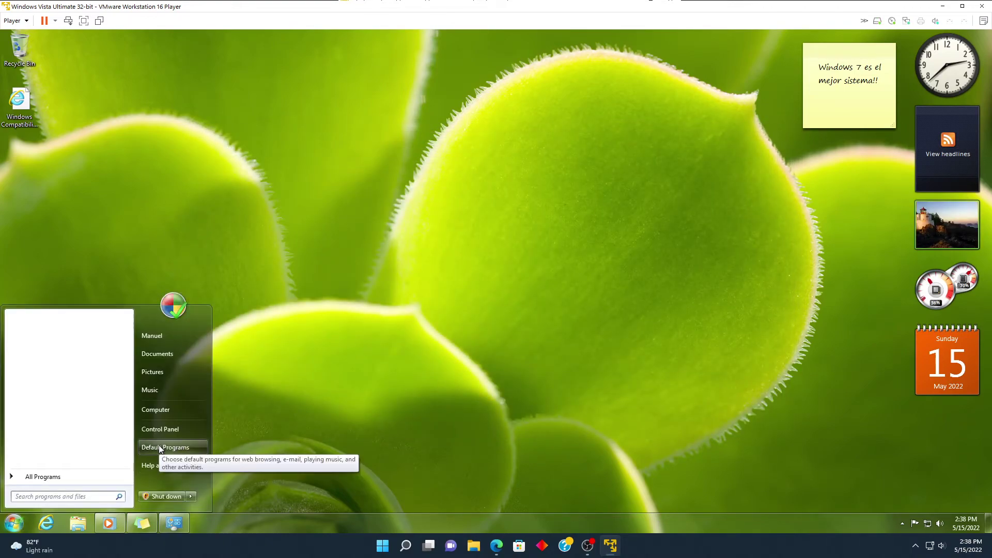
left_click(151, 408)
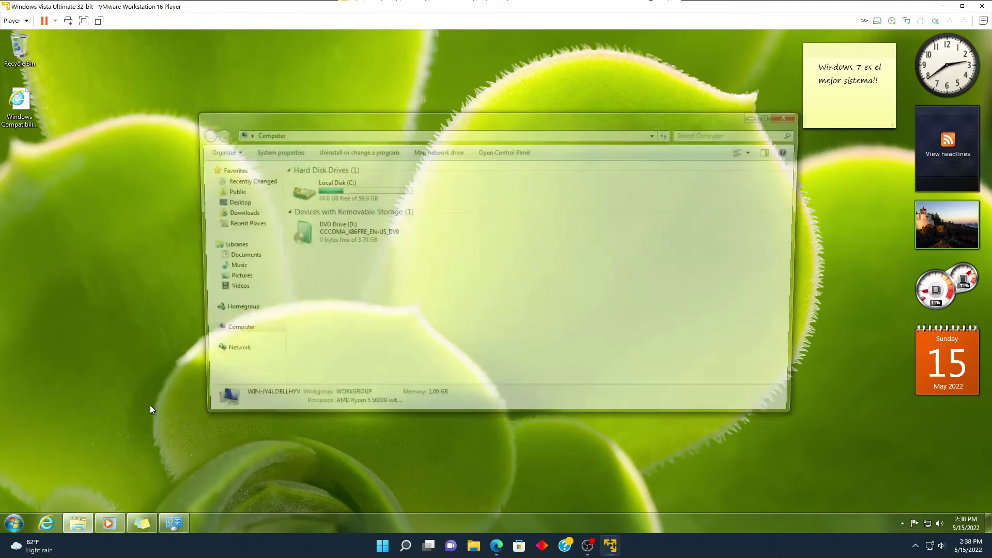
left_click(242, 212)
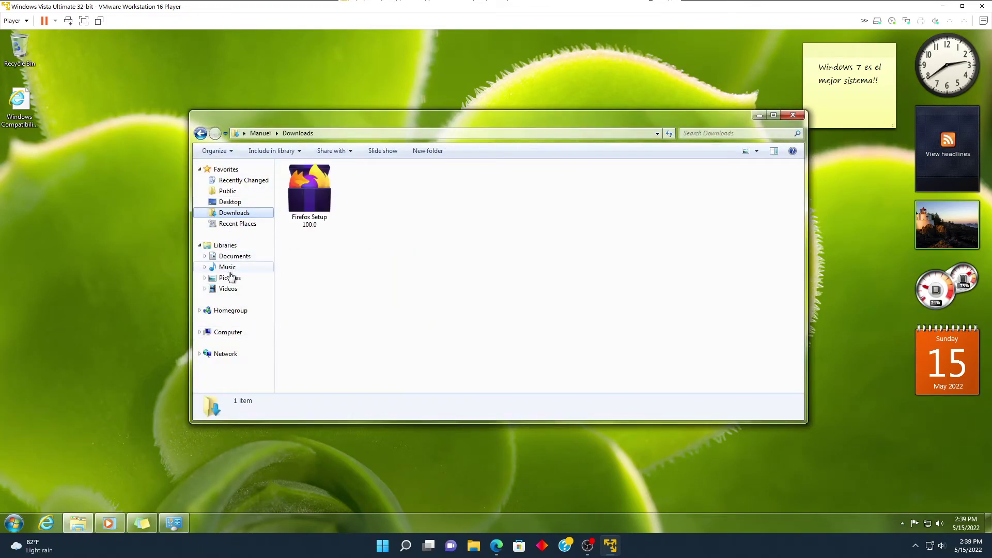
left_click_drag(335, 228, 23, 52)
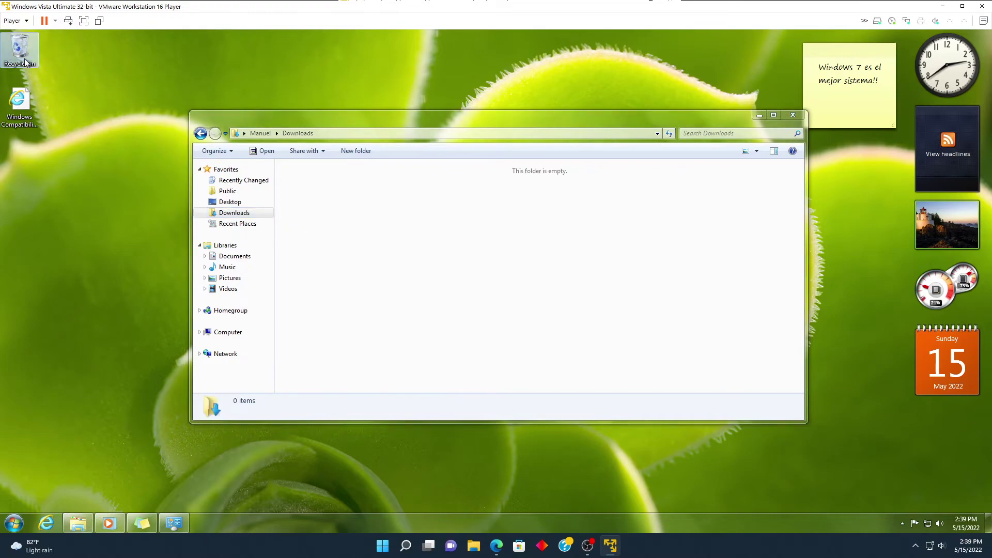
left_click(546, 318)
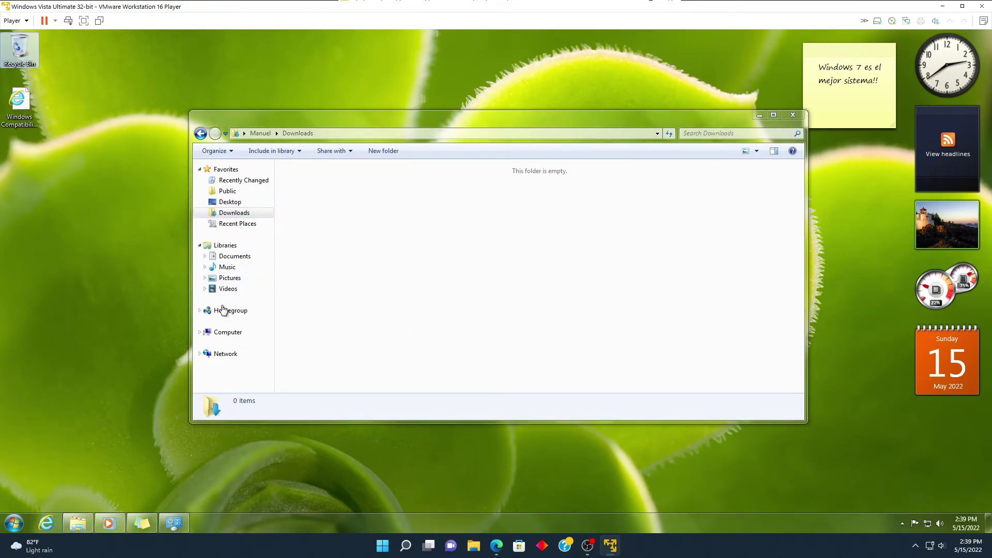
Step: View the PFRO text document in the Windows folder on Local Disk (C:) and close it
left_click(228, 332)
double_click(319, 215)
double_click(320, 216)
scroll(325, 215, "down", 15)
scroll(325, 238, "down", 6)
scroll(317, 282, "up", 3)
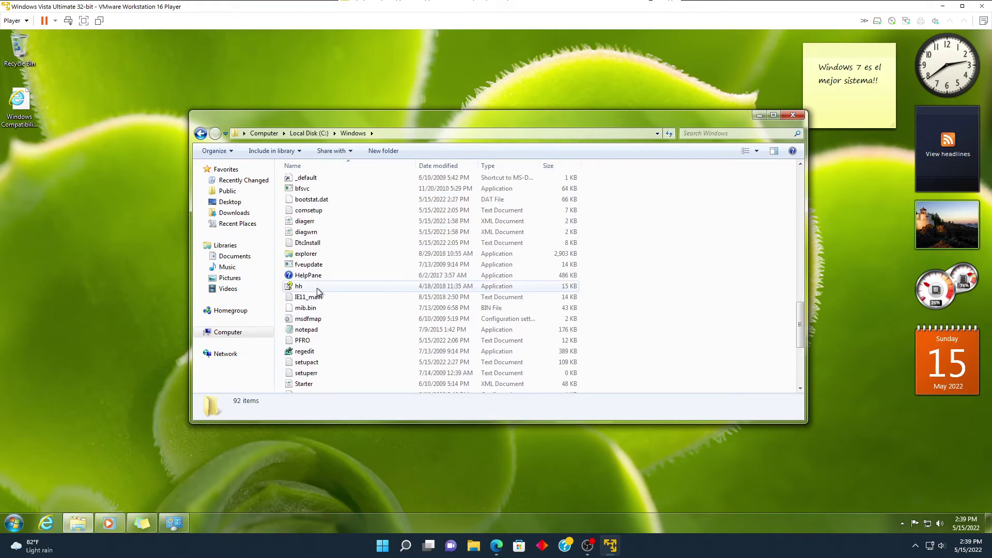
left_click(304, 340)
double_click(304, 339)
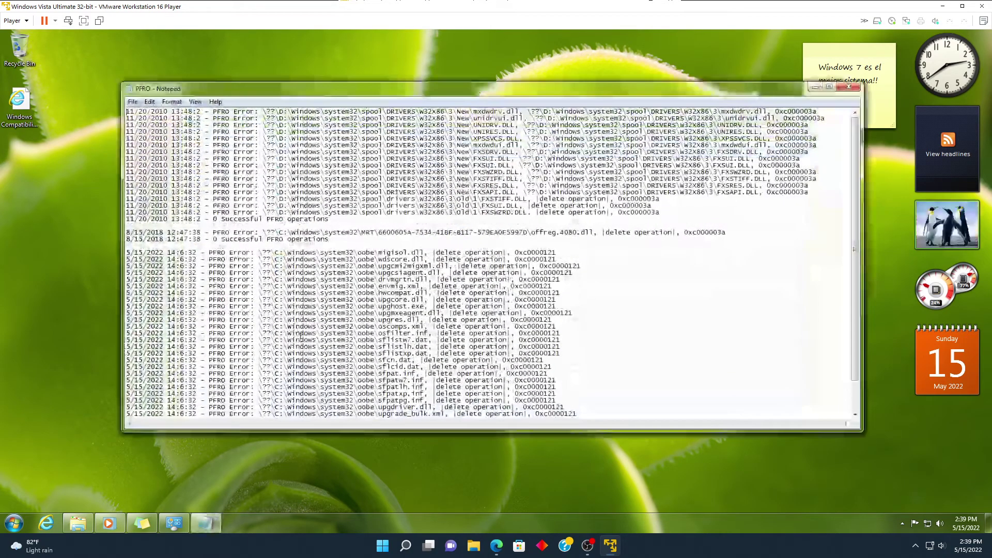
left_click(847, 86)
Step: View the vmgcoinstall text document in the Windows folder and close both the document and the folder window
scroll(459, 256, "down", 5)
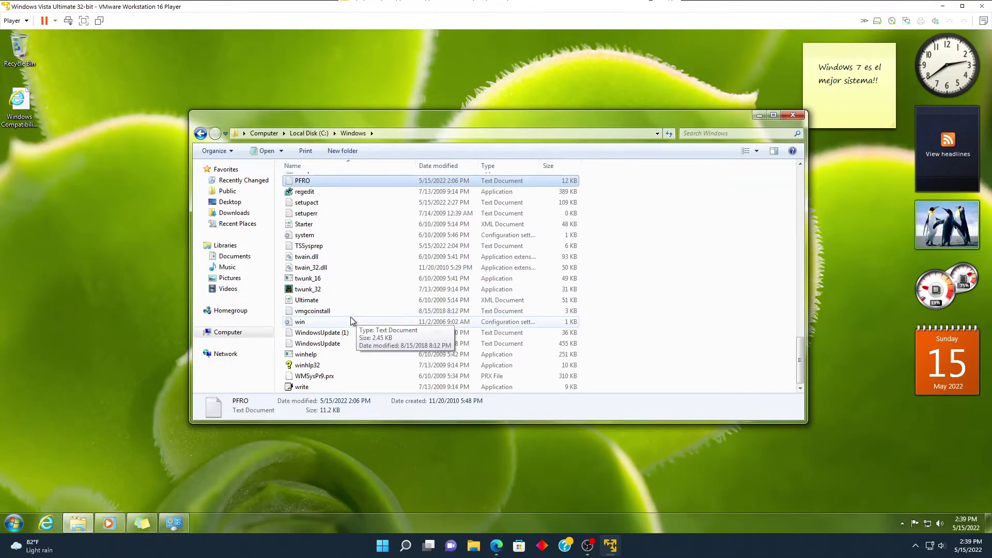
double_click(351, 313)
scroll(838, 117, "down", 8)
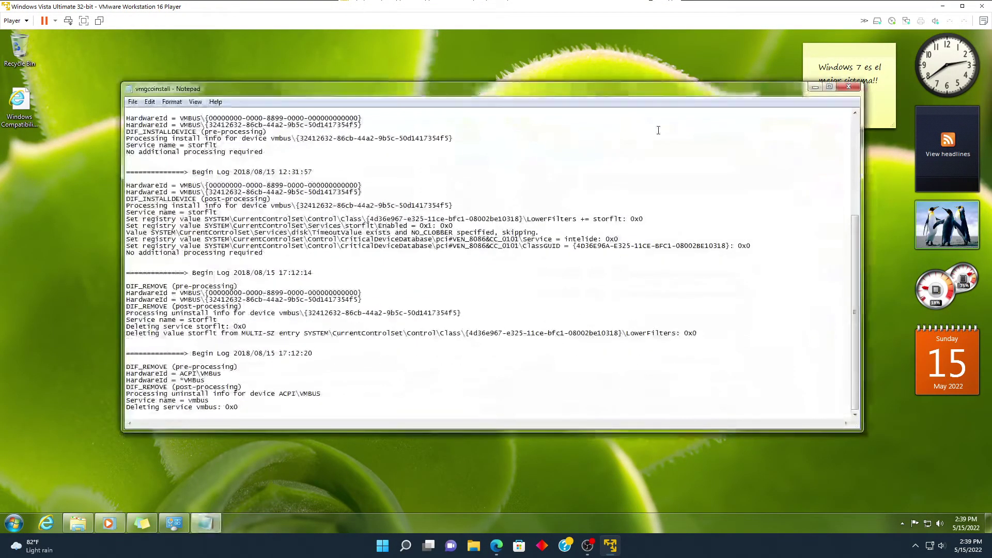
left_click(849, 87)
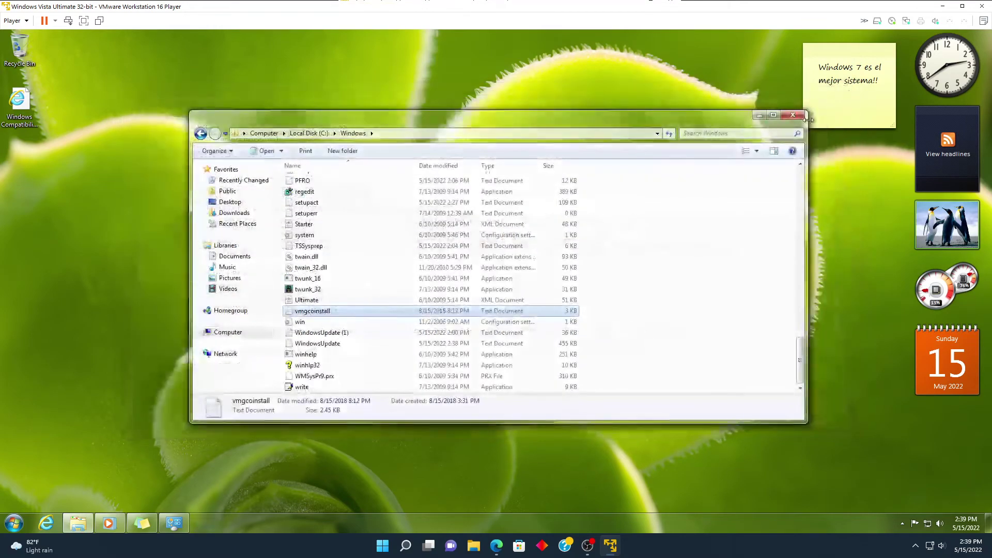
left_click(775, 125)
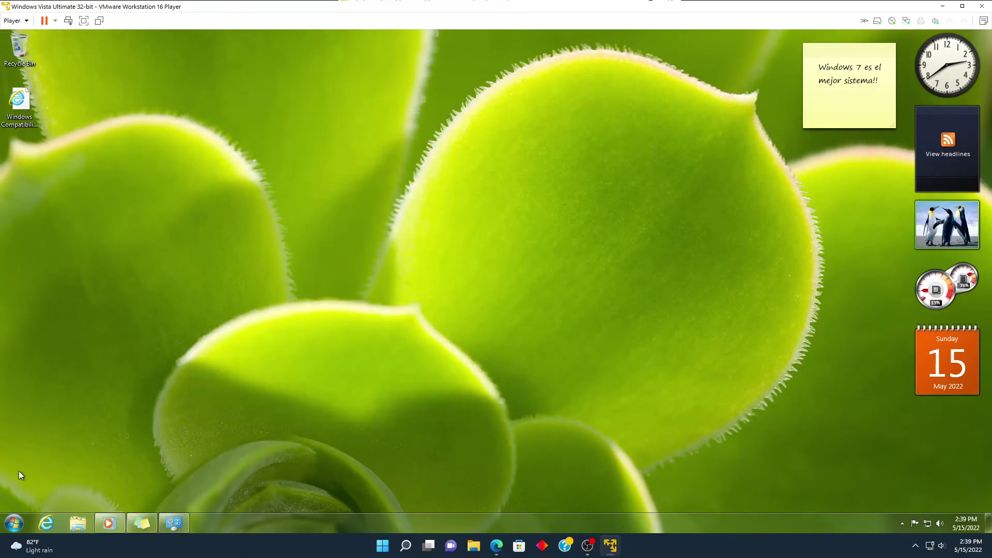
Step: Launch Firefox from the virtual machine's Start menu and reposition its window on the desktop
left_click(9, 525)
type("winver")
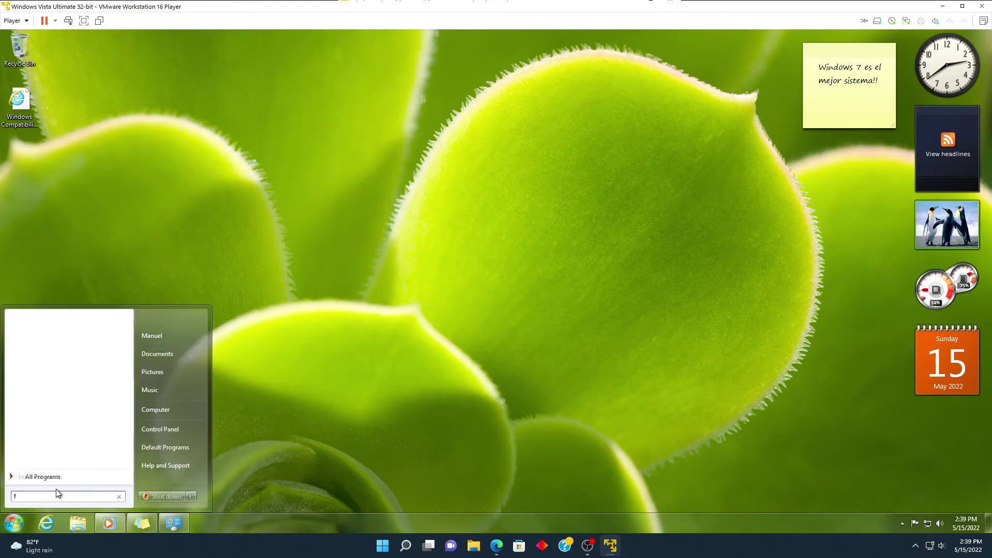
key("Return")
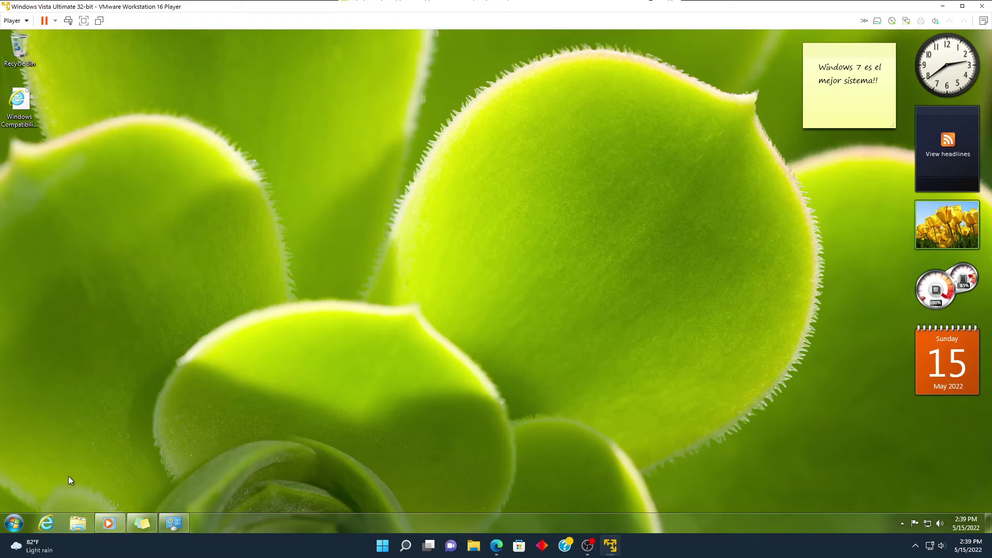
key("super")
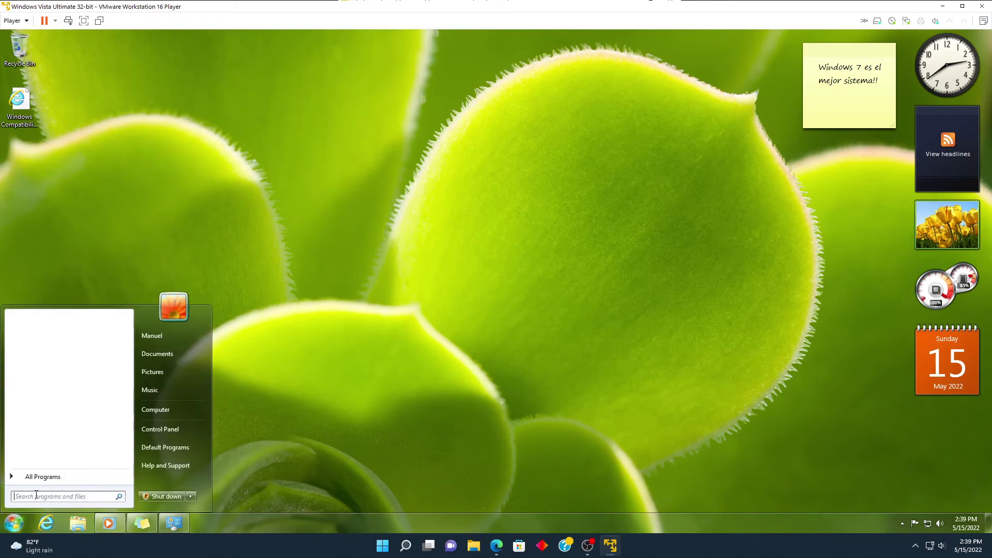
left_click(47, 476)
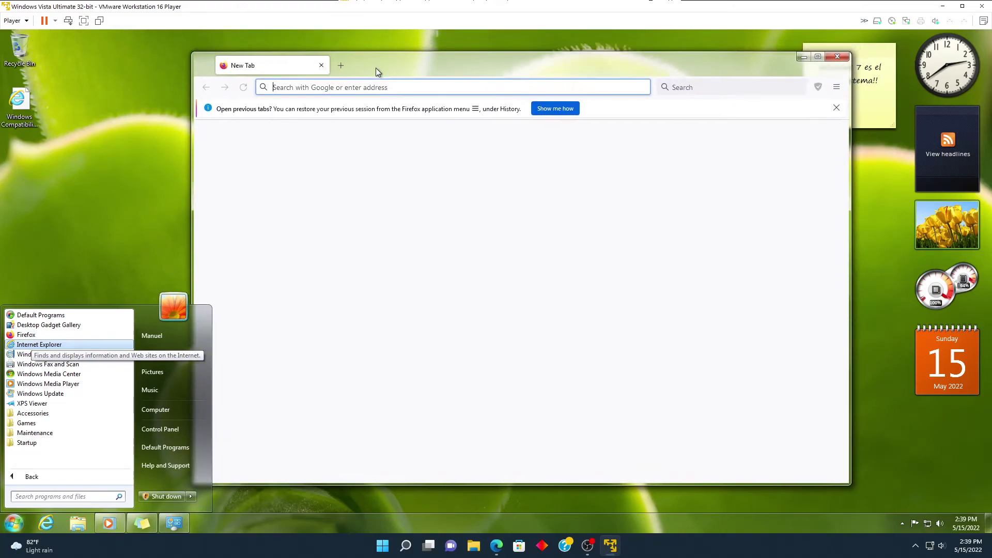
left_click_drag(377, 68, 353, 73)
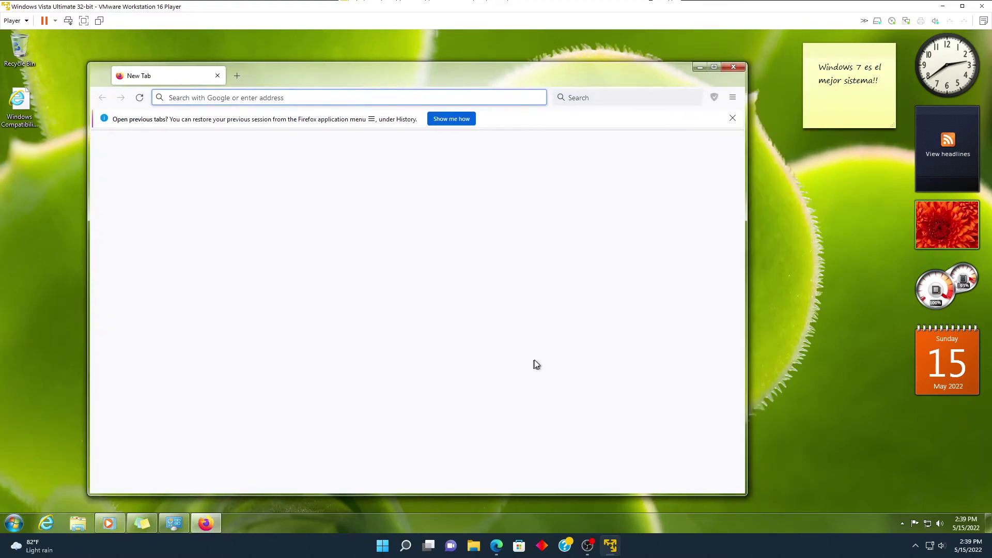
Step: Switch to Edge on the host, open the YouTube video "[HD|60FPS] Freaks (Windows 7/OS X Remix)" and minimize the browser
key("super+Tab")
key("super+Tab")
left_click(737, 194)
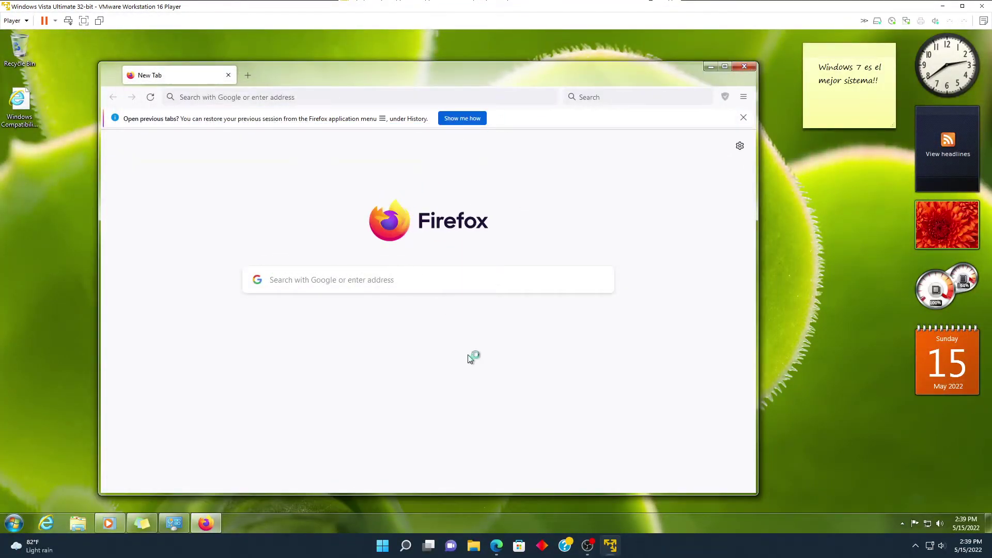
left_click(497, 546)
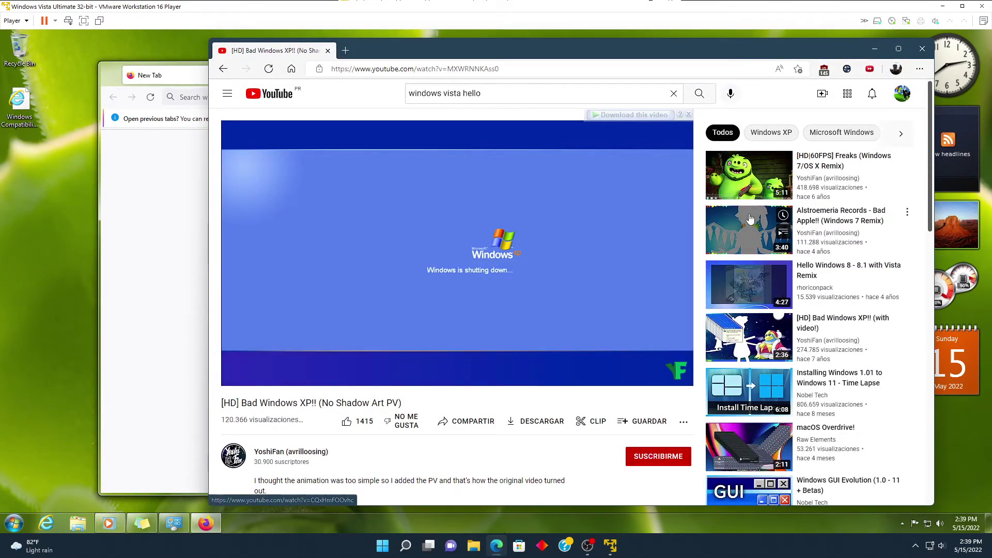
scroll(769, 120, "down", 1)
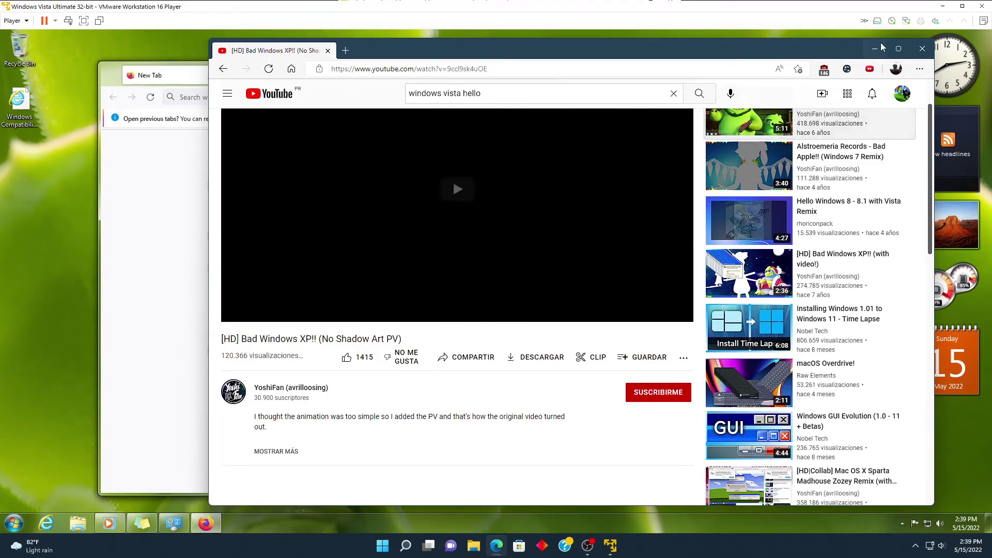
left_click(874, 49)
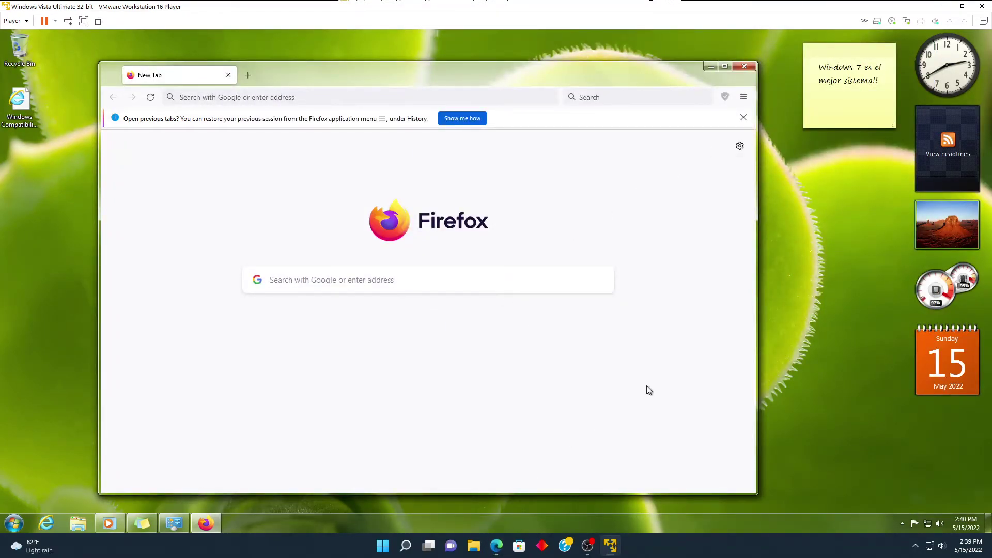
Step: Dismiss the notice about previous tabs in Firefox and go to google.com
left_click(743, 117)
left_click(485, 98)
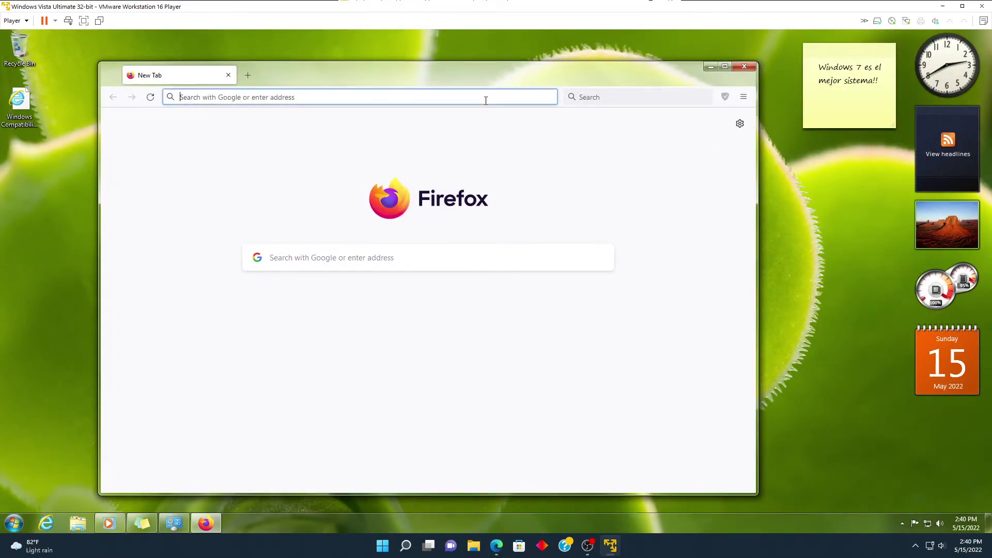
type("google.com")
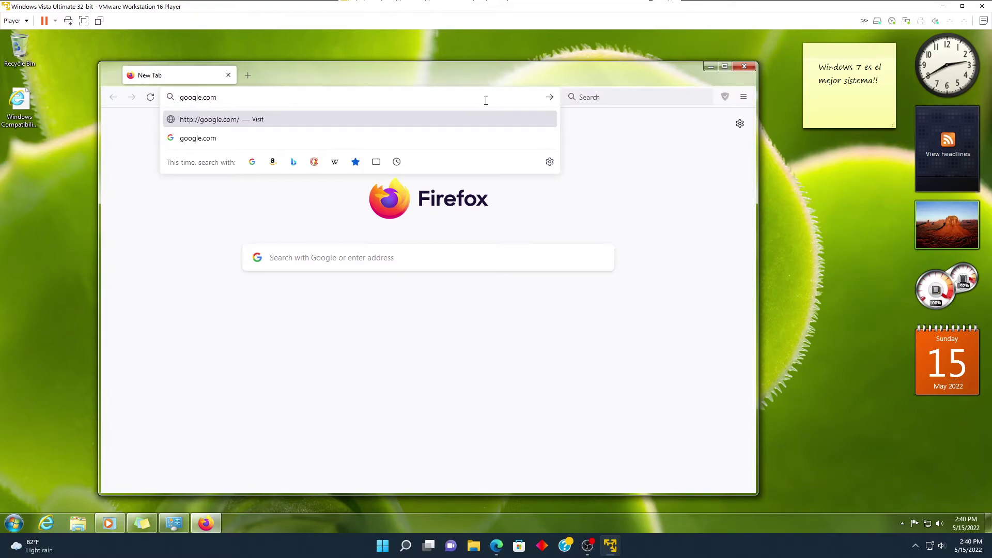
key("Return")
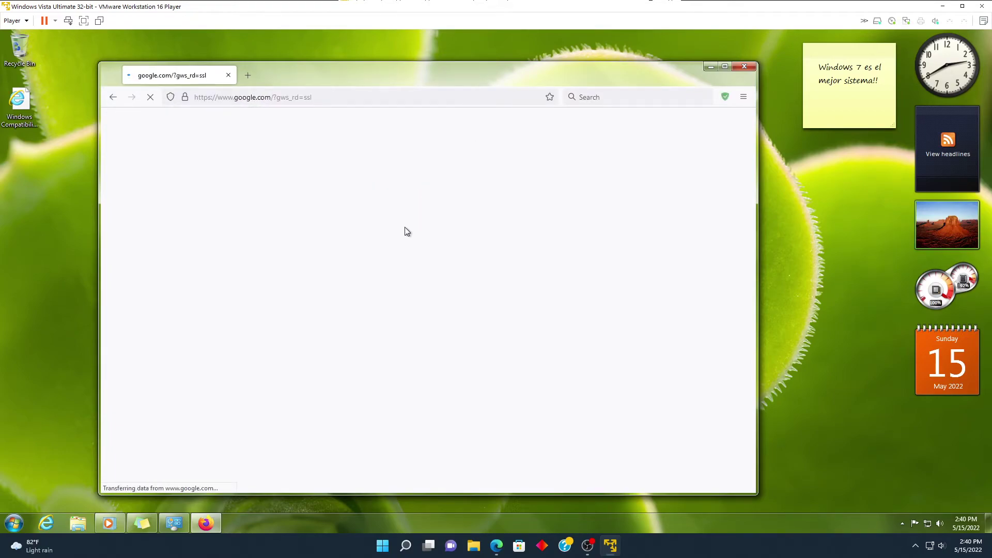
Step: Search Google for "microsoft azure text to speech" and open the Azure Text to Speech product page
left_click(454, 258)
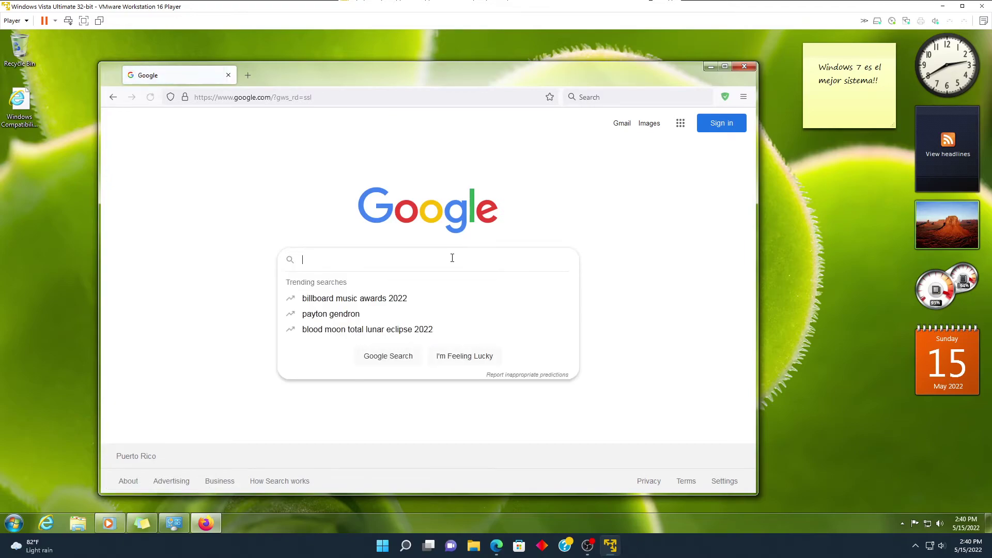
type("microsoft azure")
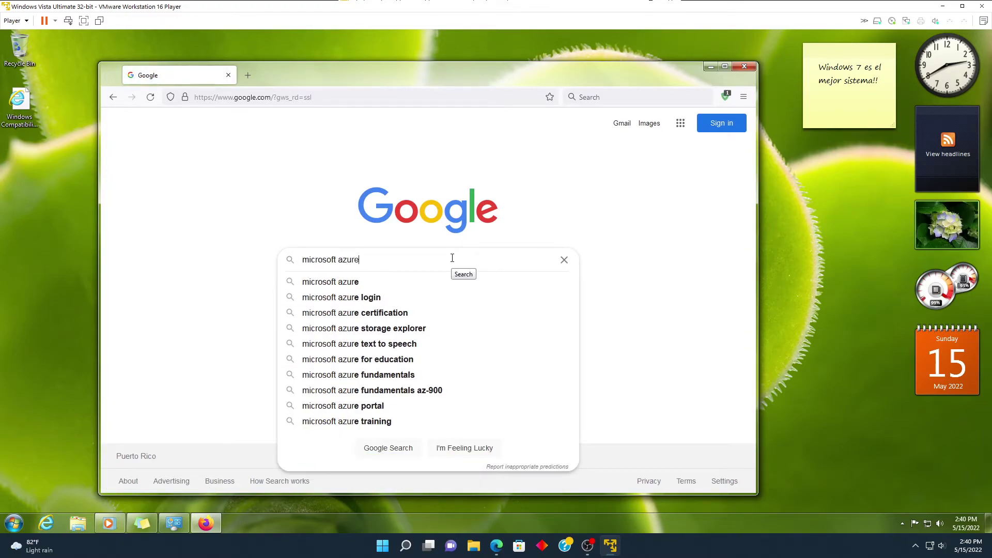
type(" text to speech")
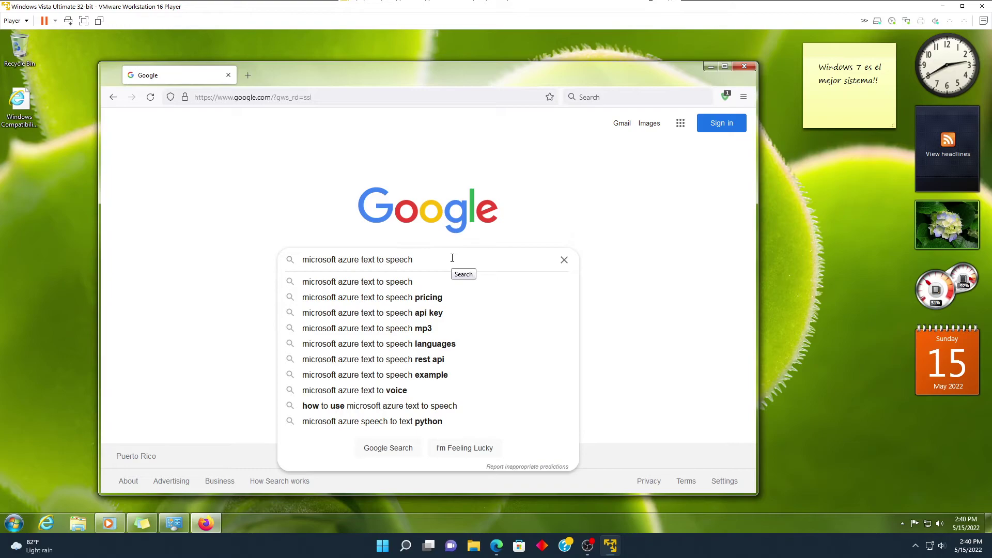
key("Return")
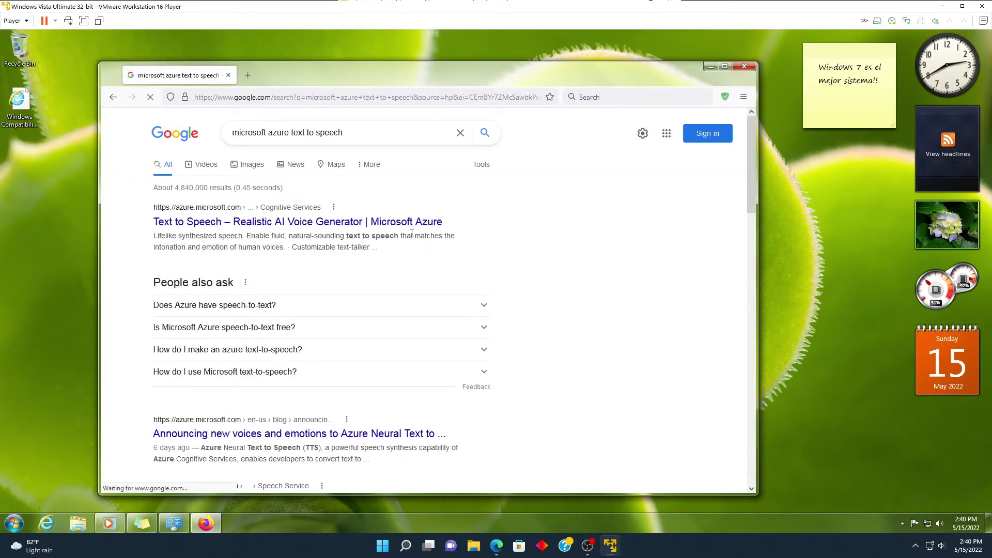
left_click(412, 223)
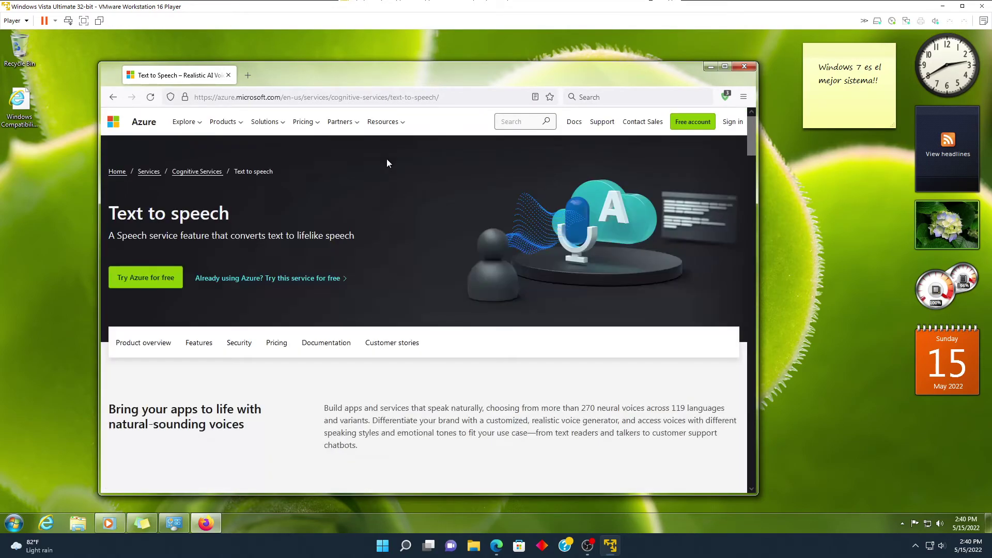
Step: Find the Text to Speech demo app on the Azure page, browse its languages and dismiss the survey invitation
scroll(389, 161, "down", 10)
scroll(390, 164, "down", 5)
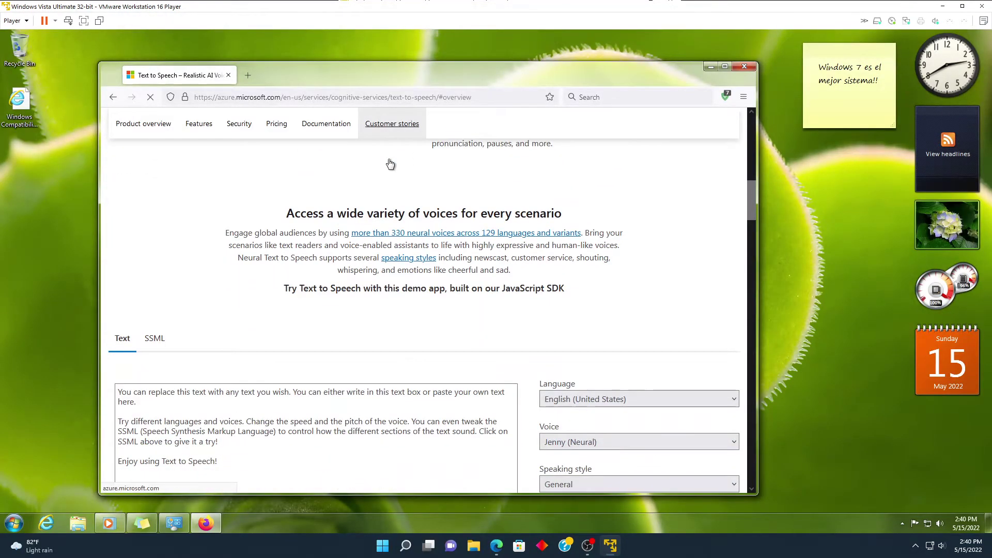
scroll(390, 164, "up", 2)
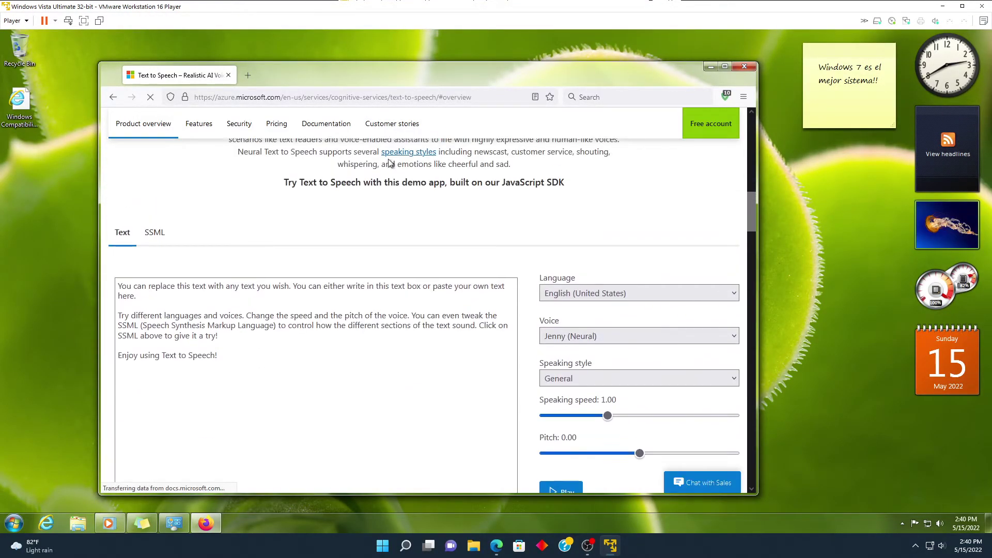
left_click(570, 294)
scroll(568, 331, "up", 6)
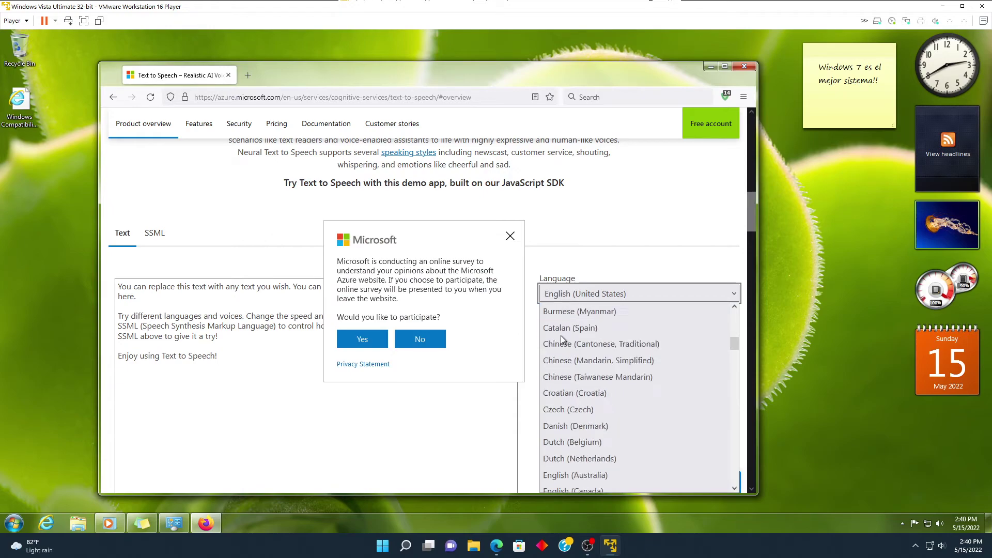
scroll(570, 327, "down", 7)
scroll(568, 326, "up", 2)
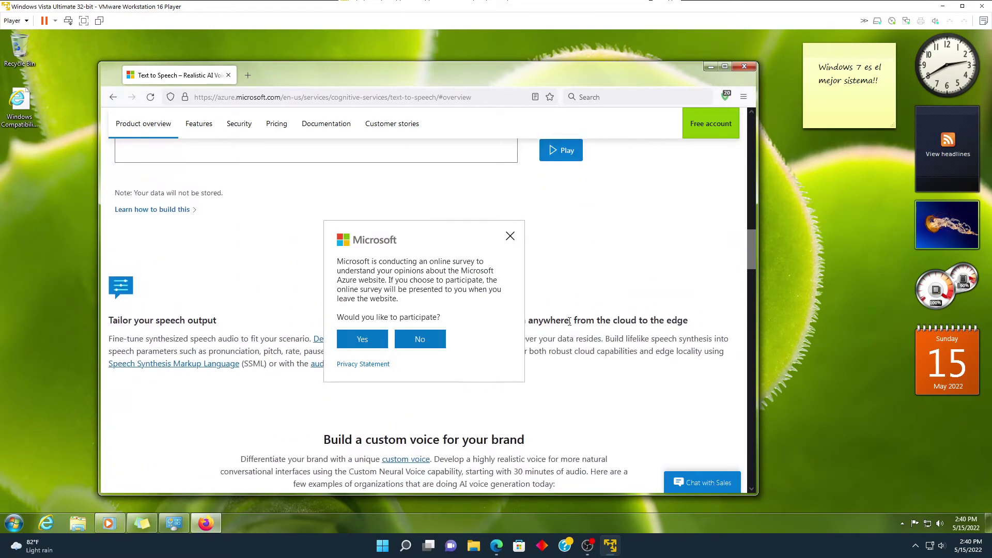
scroll(523, 259, "up", 2)
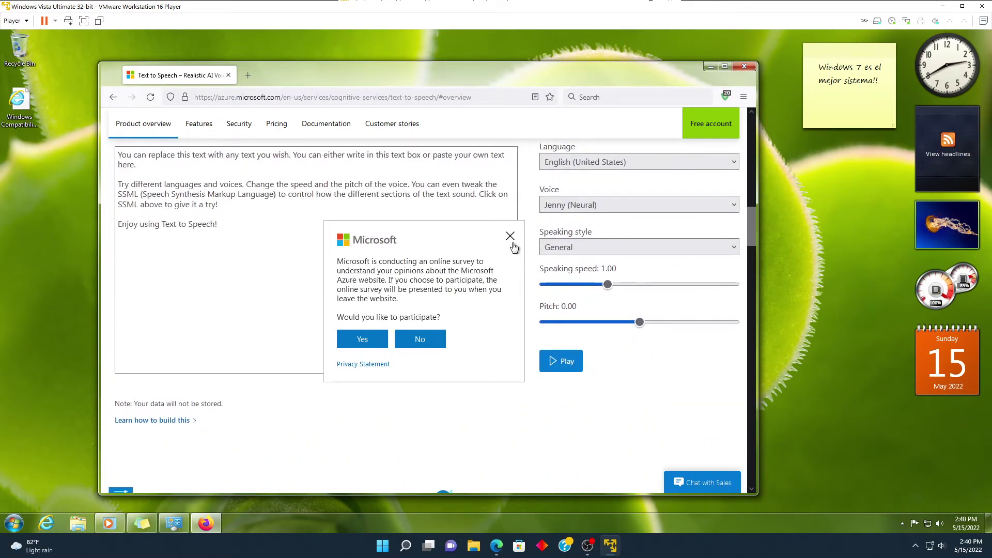
left_click(510, 236)
Step: Set the Text to Speech demo's language to Spanish (Chile)
left_click(572, 165)
scroll(584, 259, "down", 4)
scroll(584, 258, "up", 6)
left_click(587, 423)
Step: Replace the Text to Speech sample text with "Literalmente me gusta mucho Windows 7." and play it
left_click(384, 252)
key("ctrl+a")
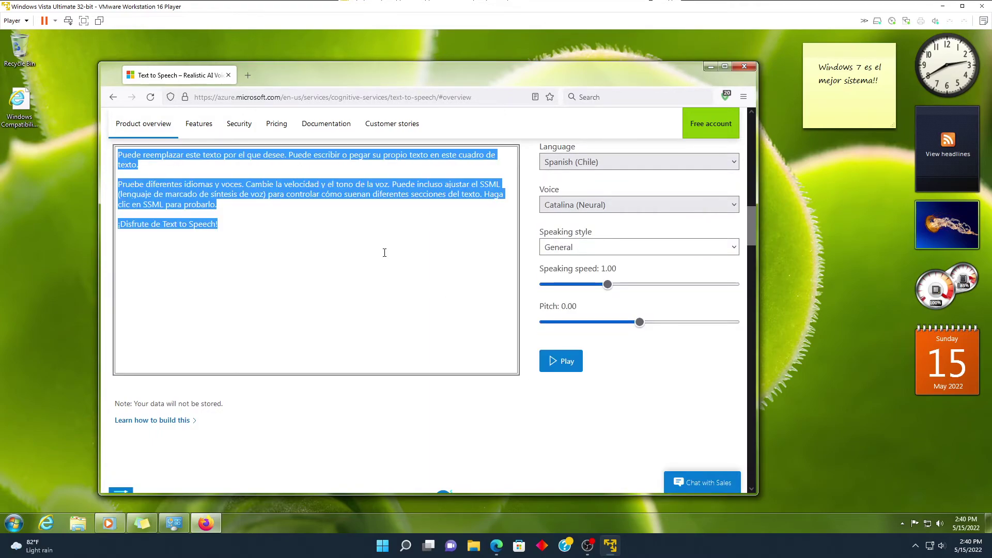
type("Li")
left_click(552, 247)
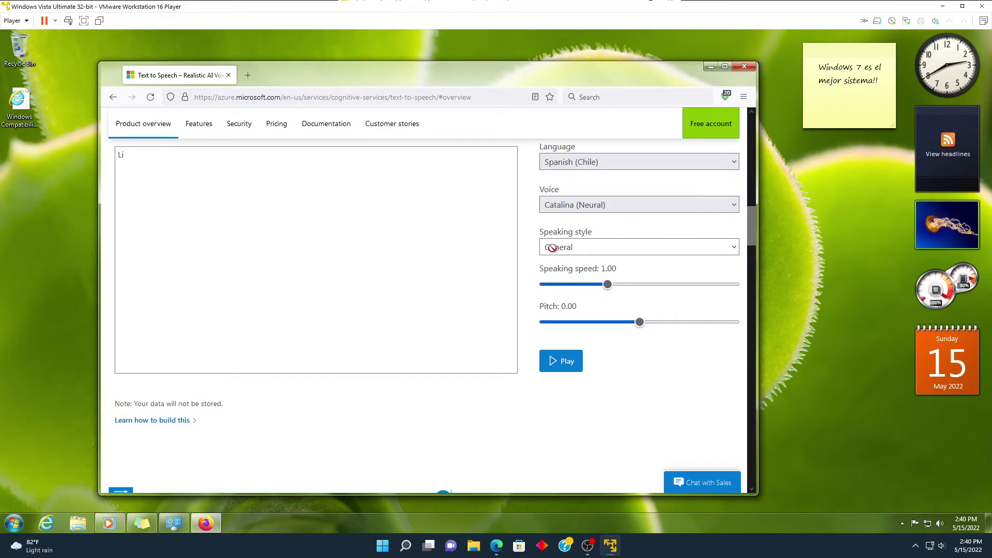
left_click(389, 205)
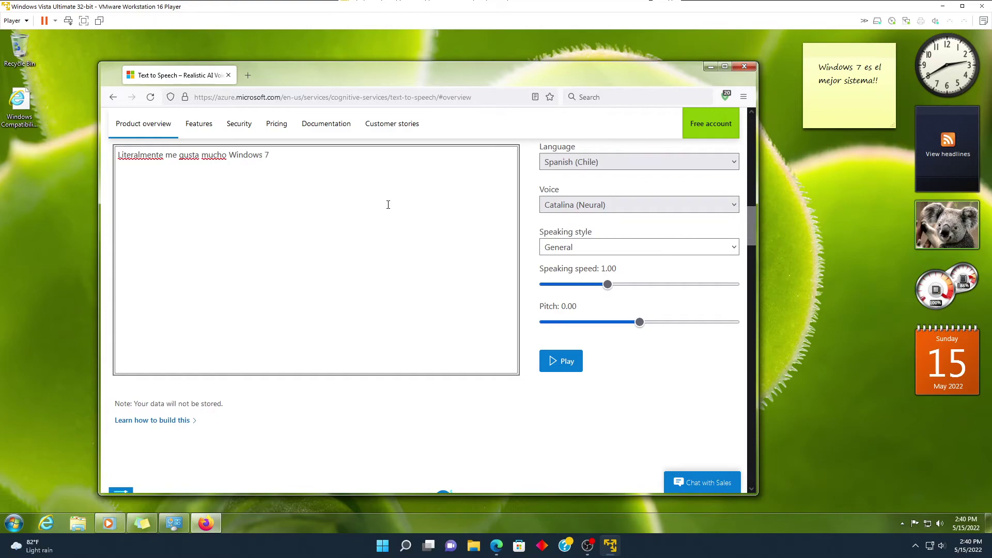
left_click(556, 359)
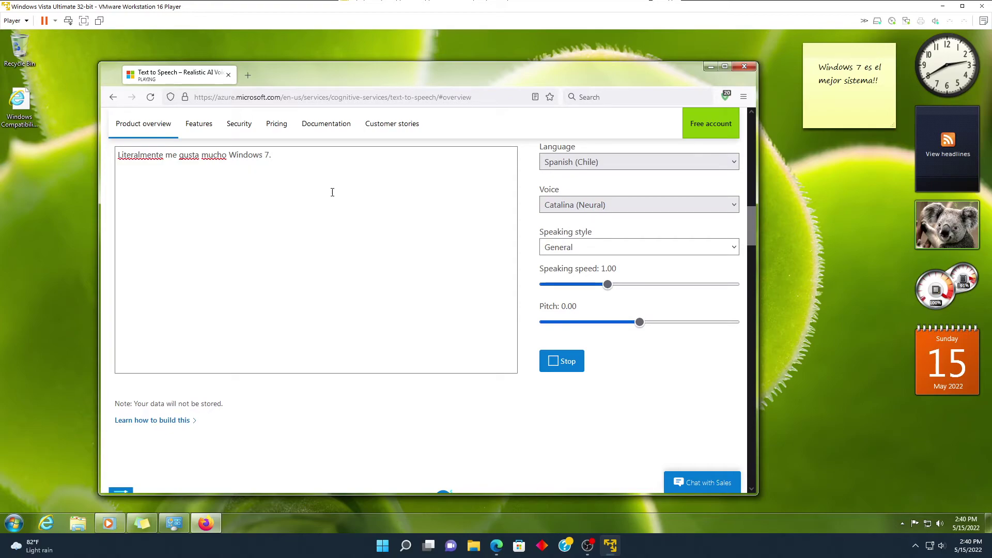
Step: Extend the speech text to "Literalmente me gusta mucho Windows 7, Windows 7, Windows 7," and play it
left_click(283, 162)
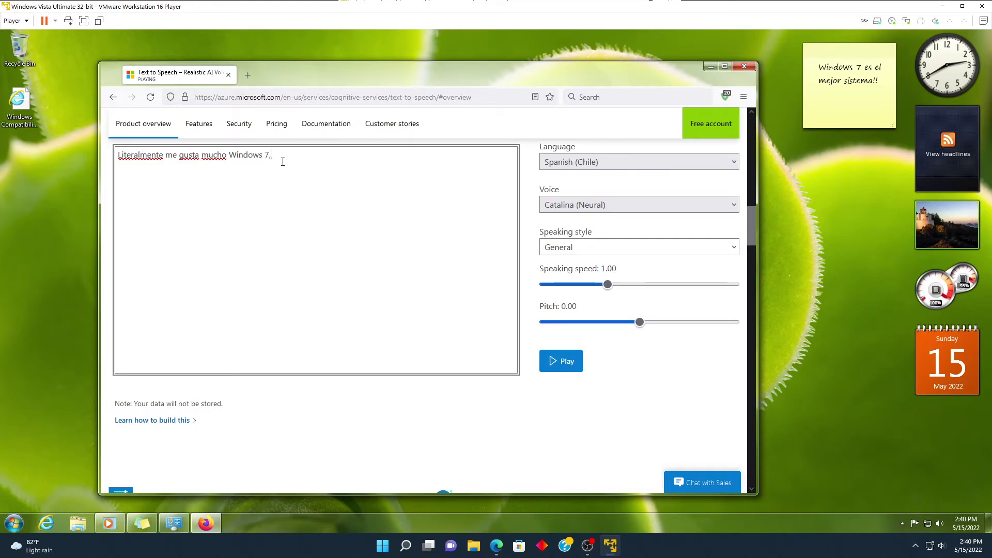
type(", Windows 7")
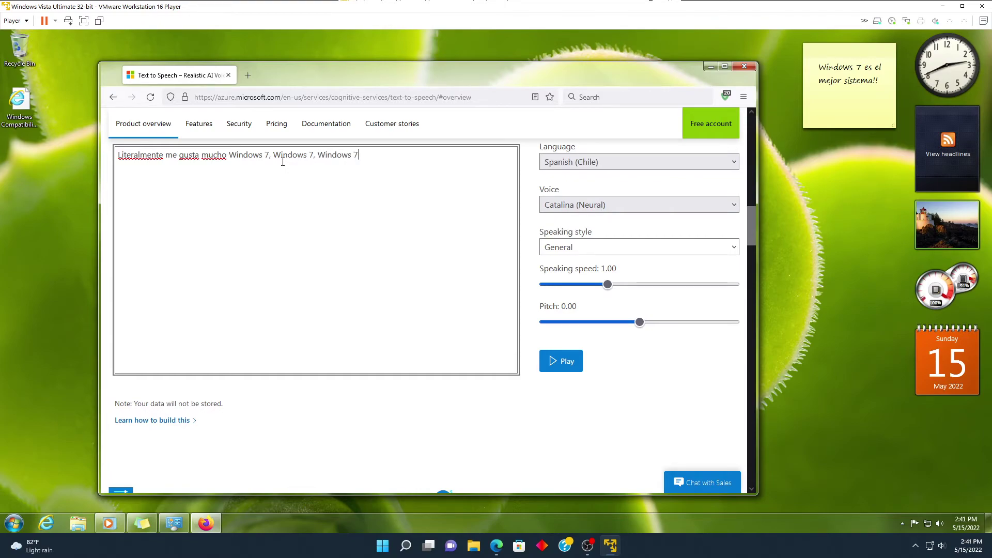
type(",")
left_click(564, 363)
Step: Restart the virtual machine from Windows Update to finish installing updates, forcing the restart despite the open program
left_click(773, 314)
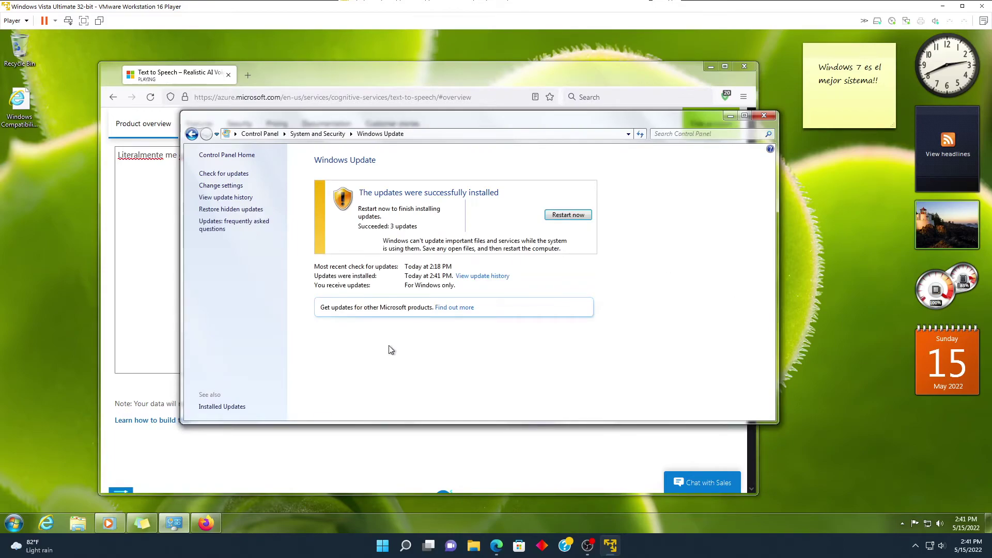
left_click(357, 447)
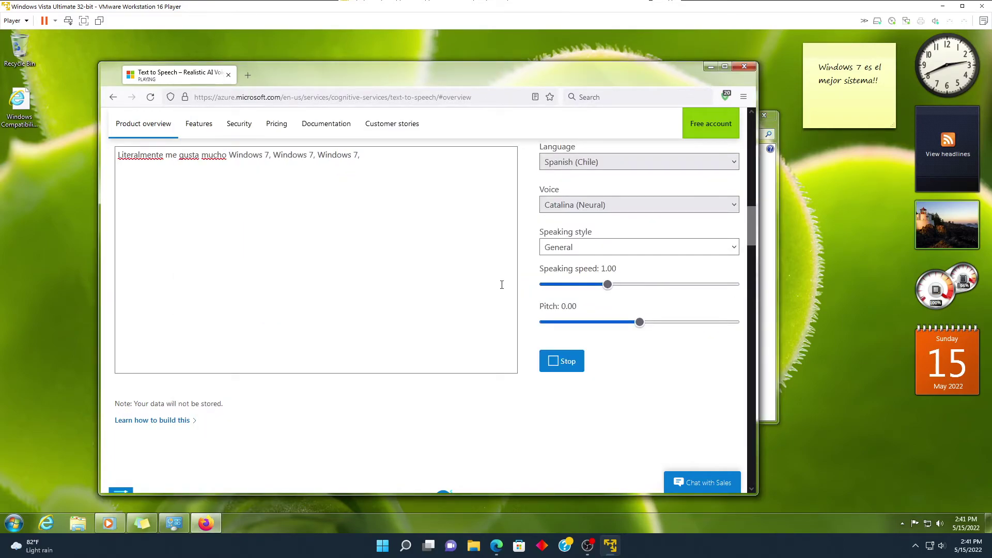
left_click(773, 257)
left_click(558, 218)
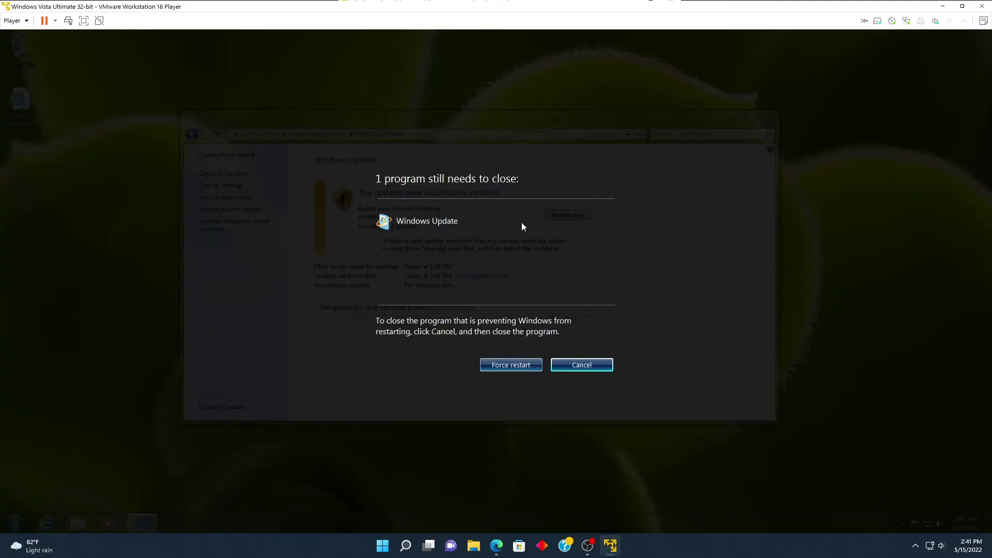
left_click(523, 364)
left_click(523, 364)
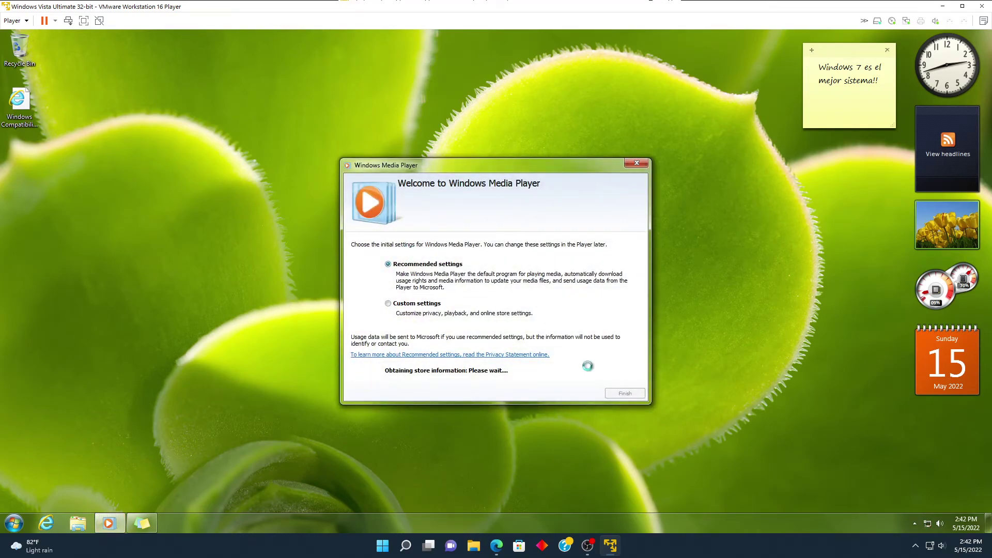
Step: Finish the Windows Media Player setup with Recommended settings and minimize the player
left_click(618, 394)
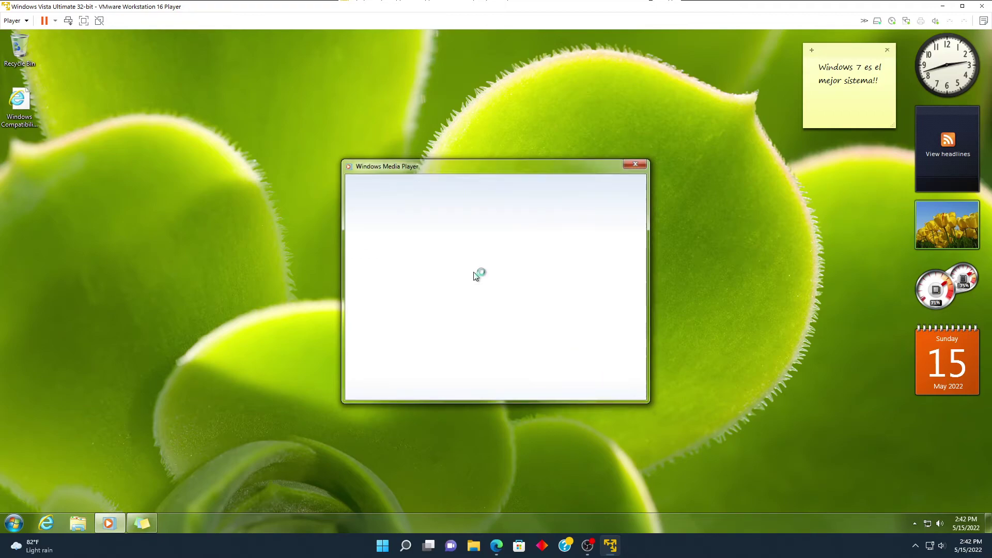
double_click(380, 164)
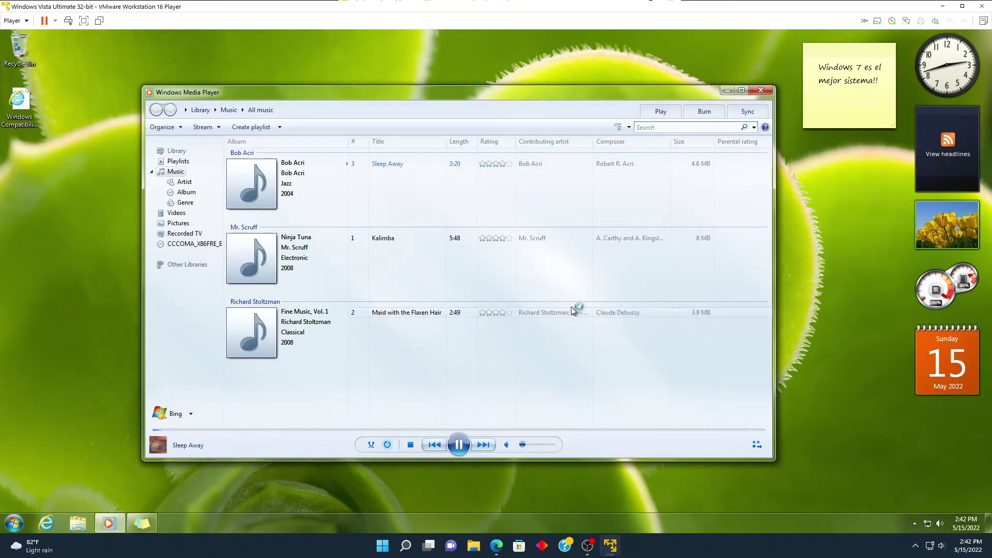
left_click(727, 91)
Step: Open the Control Panel to view its categories and close it again
left_click(14, 523)
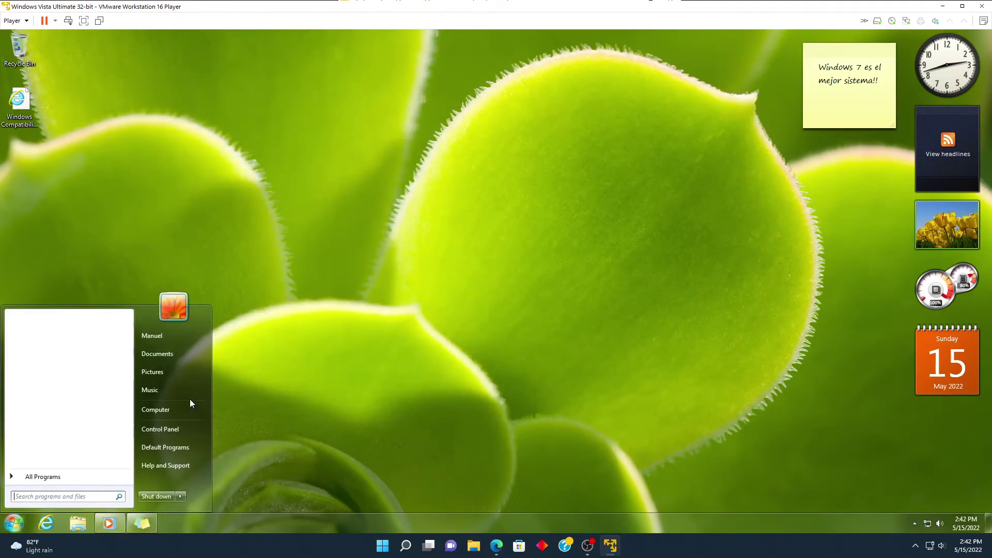
left_click(181, 423)
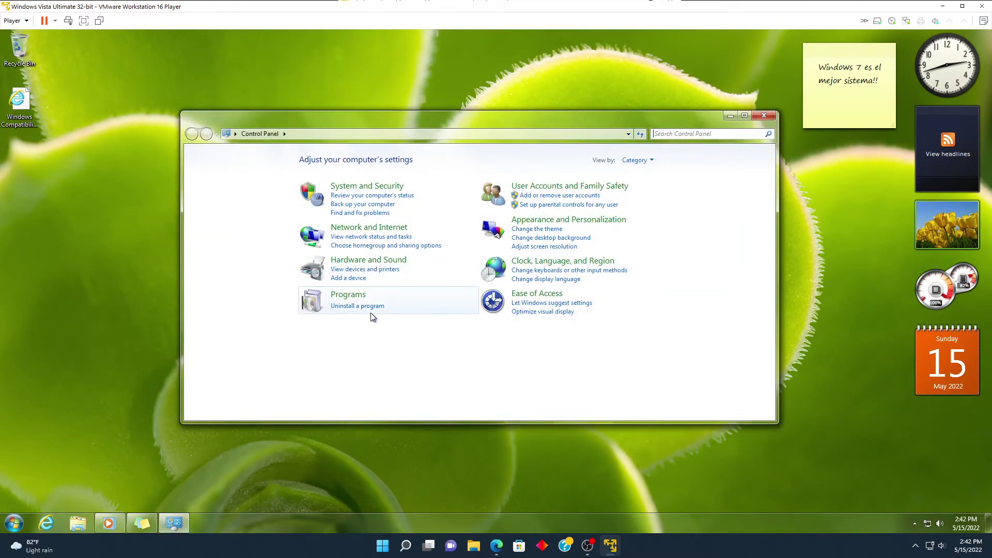
left_click(764, 116)
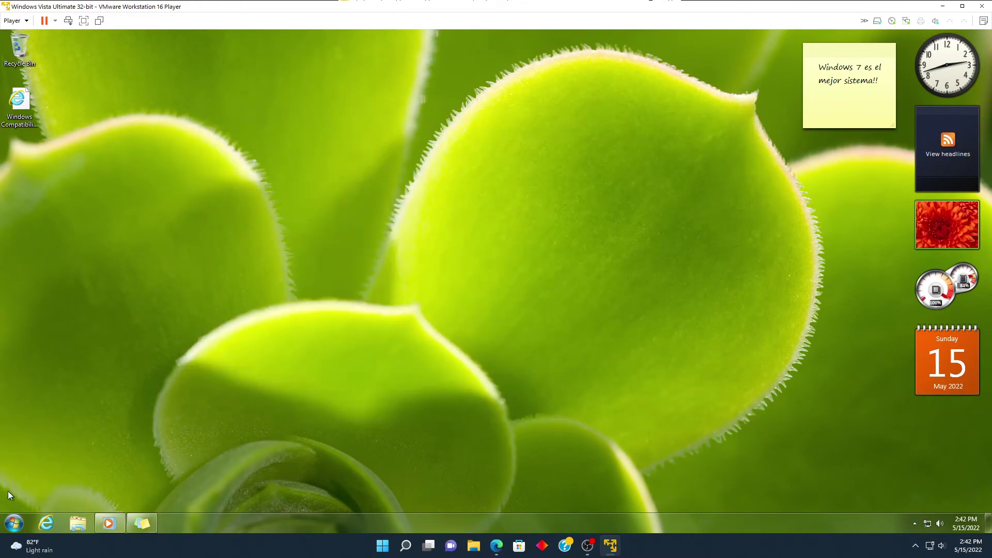
Step: Search the installed programs for "firefox" and launch Firefox
left_click(14, 522)
left_click(25, 492)
left_click(258, 360)
left_click(14, 523)
type("firefox")
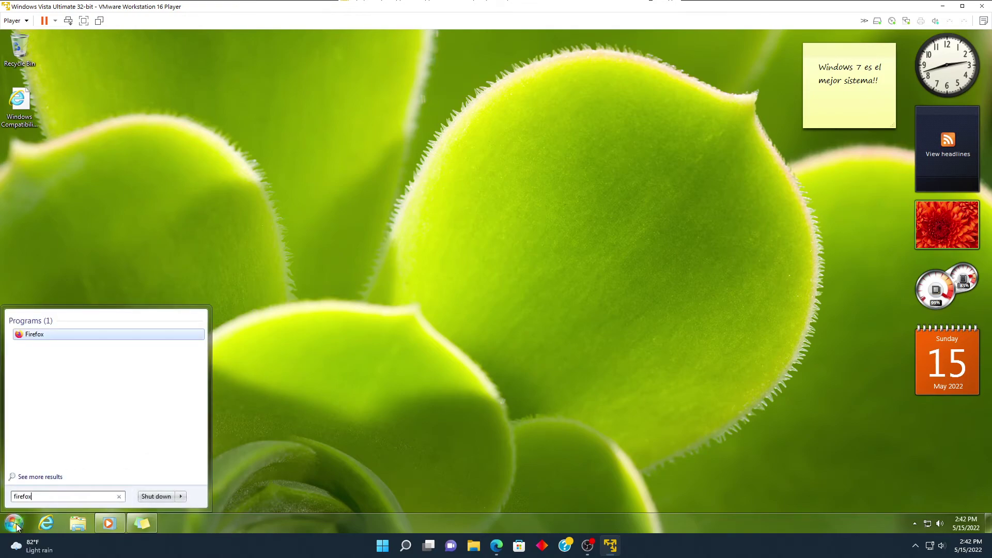
key("Return")
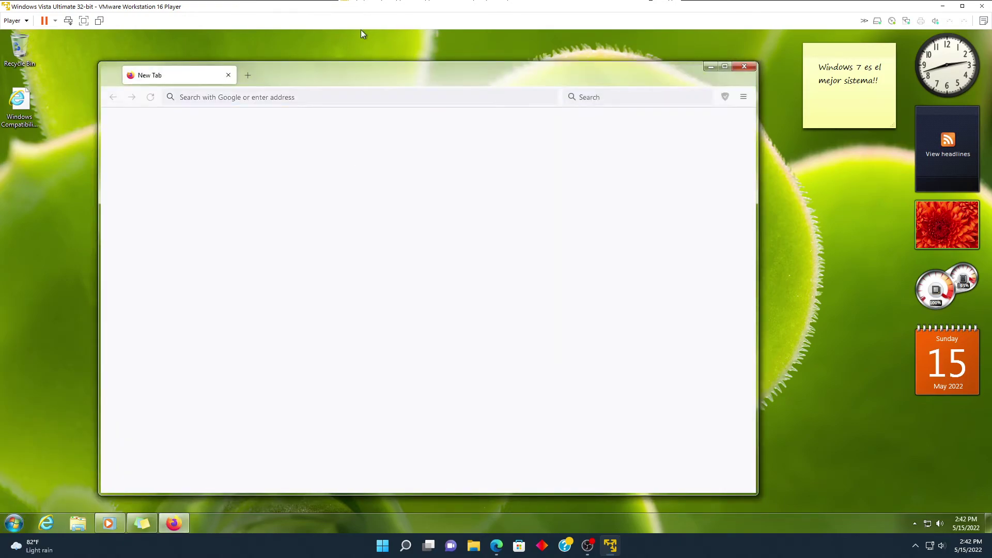
Step: Reopen the Azure Text to Speech page from Firefox's recent history and restore the browser window to its smaller size
left_click_drag(357, 79, 209, 216)
double_click(210, 215)
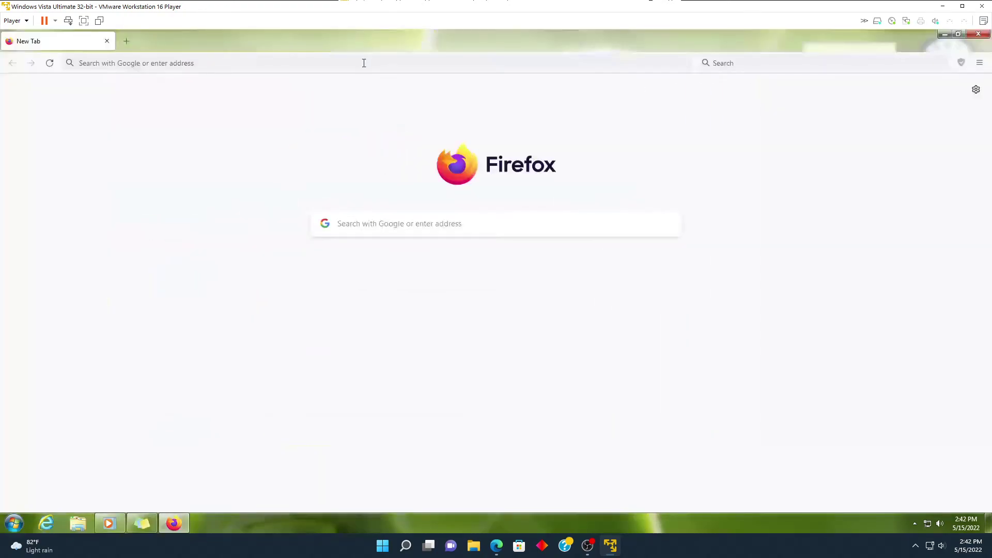
left_click(978, 63)
left_click(878, 176)
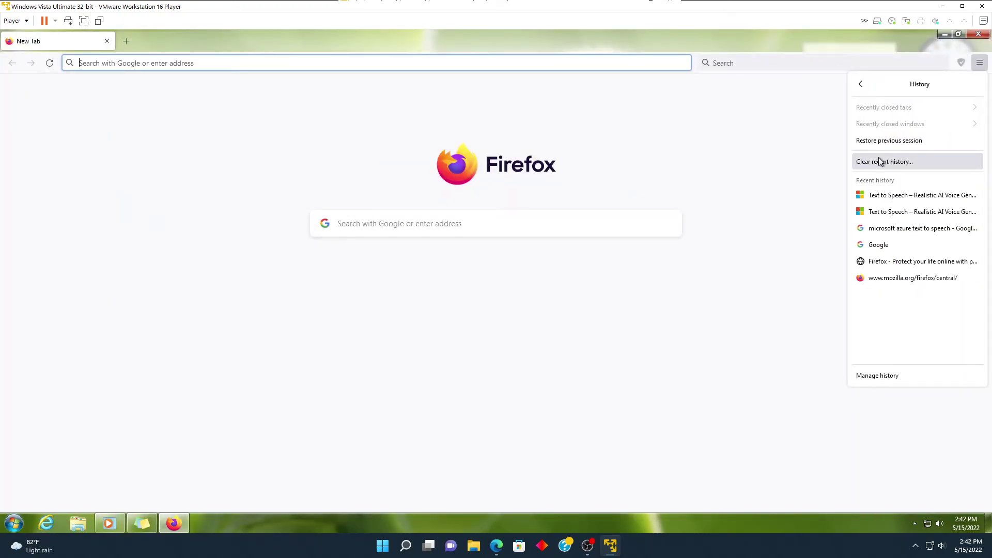
left_click(887, 195)
double_click(877, 51)
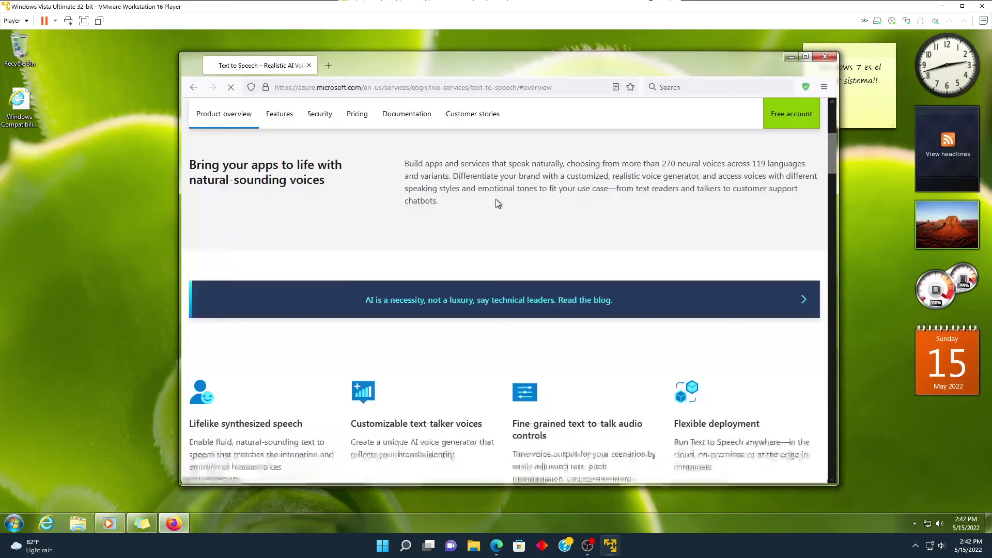
Step: Find the Text to Speech demo on the reopened page and set its language to Spanish (Chile)
scroll(459, 230, "down", 6)
scroll(459, 230, "down", 3)
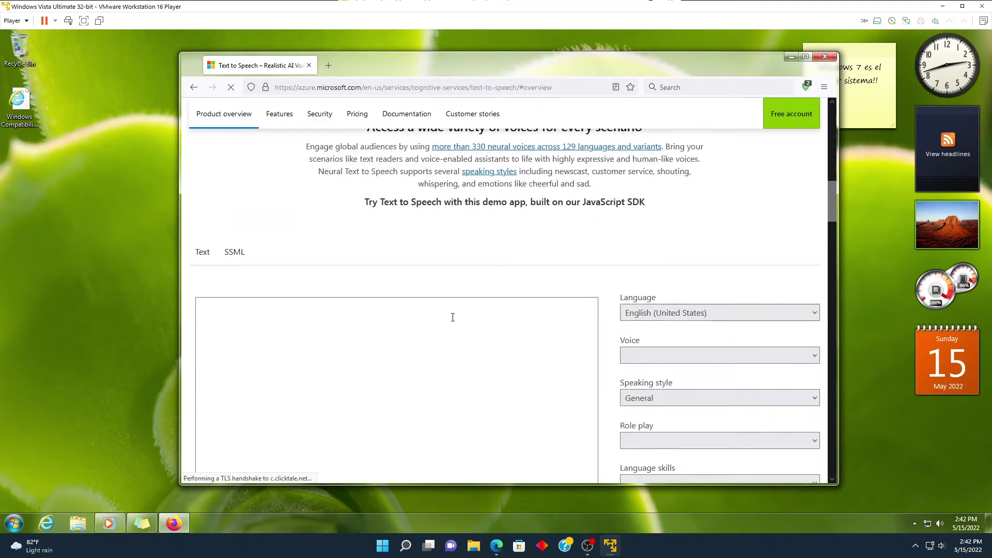
left_click(635, 316)
scroll(718, 222, "down", 8)
scroll(727, 196, "down", 10)
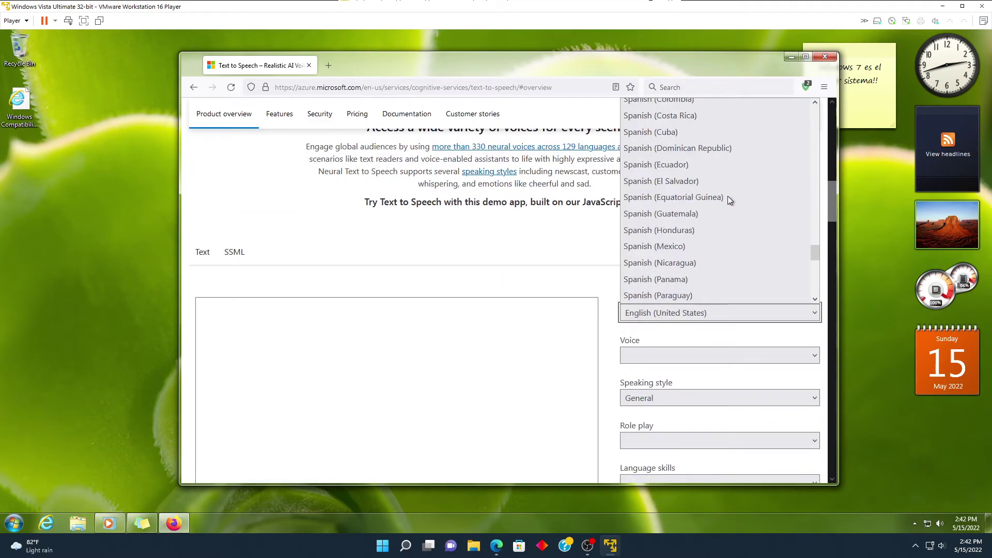
scroll(727, 197, "up", 2)
left_click(721, 194)
Step: Replace the demo's default text with "Windows7Windows7Windows7!" and play it
left_click(476, 336)
key("ctrl+a")
type("W")
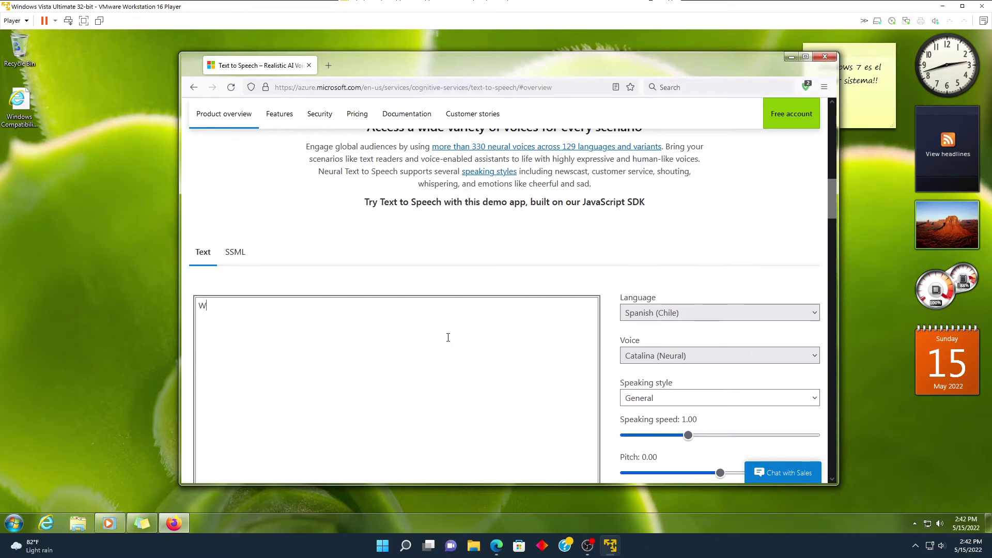
type("indows7Windows7Windows7")
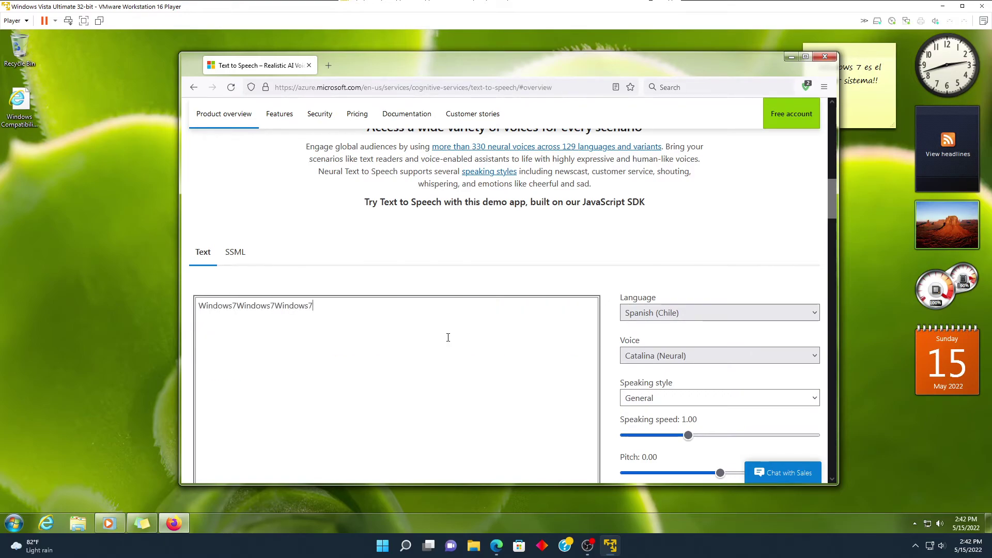
type("!")
scroll(462, 336, "down", 2)
left_click(633, 406)
Step: Replace the speech text with "Windows 7 2009-2020 triste!" and play it
left_click(497, 296)
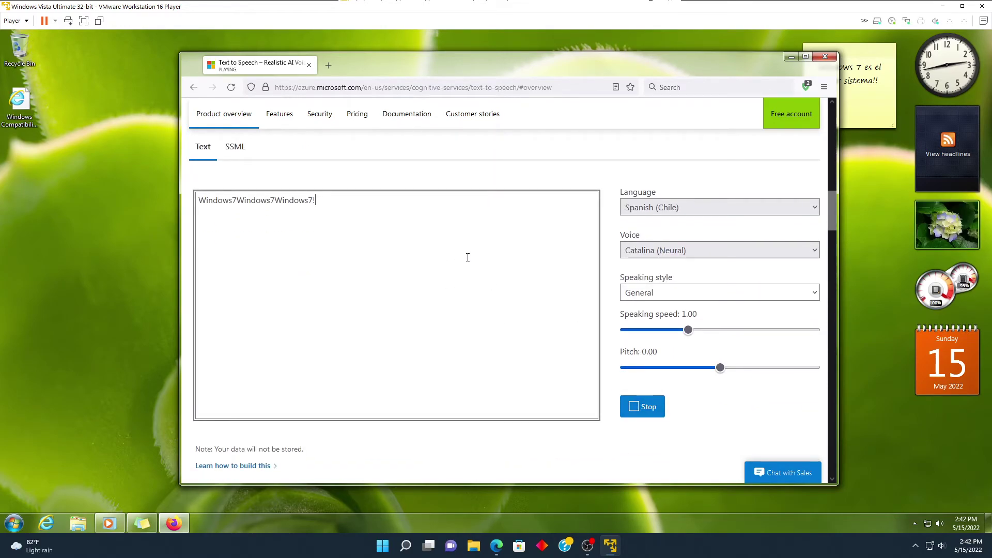
key("ctrl+a")
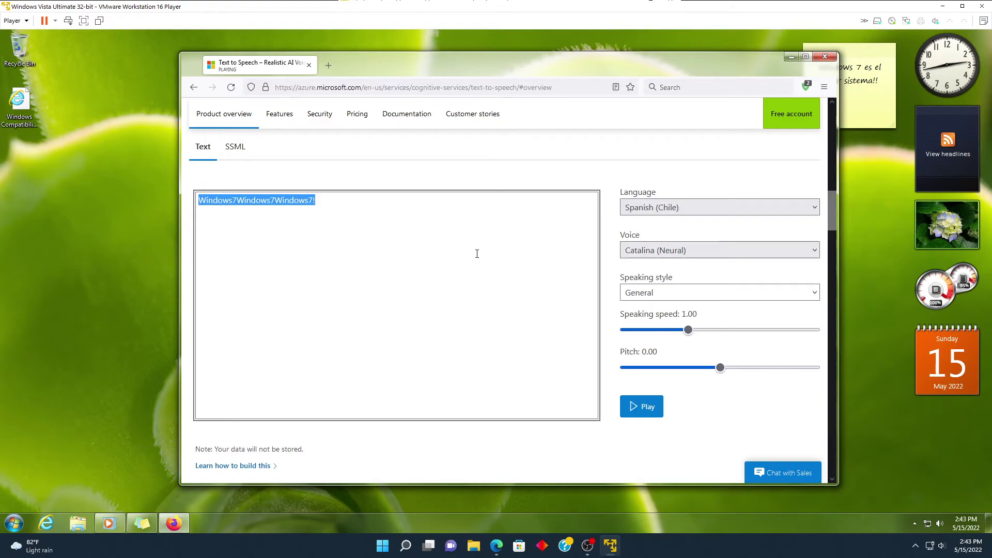
type("WI")
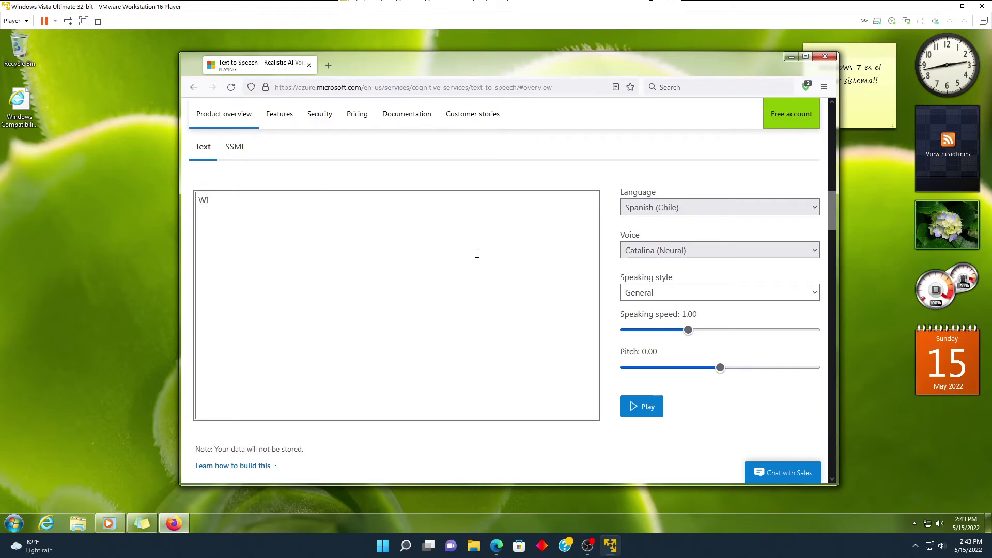
key("BackSpace")
key("BackSpace")
type("indows 7")
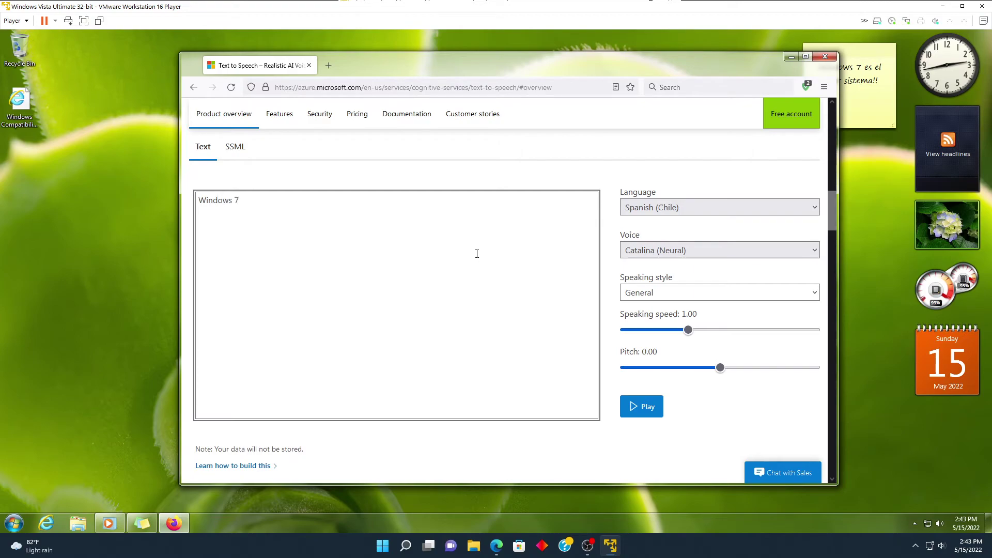
type(" 2009-2020 triste!")
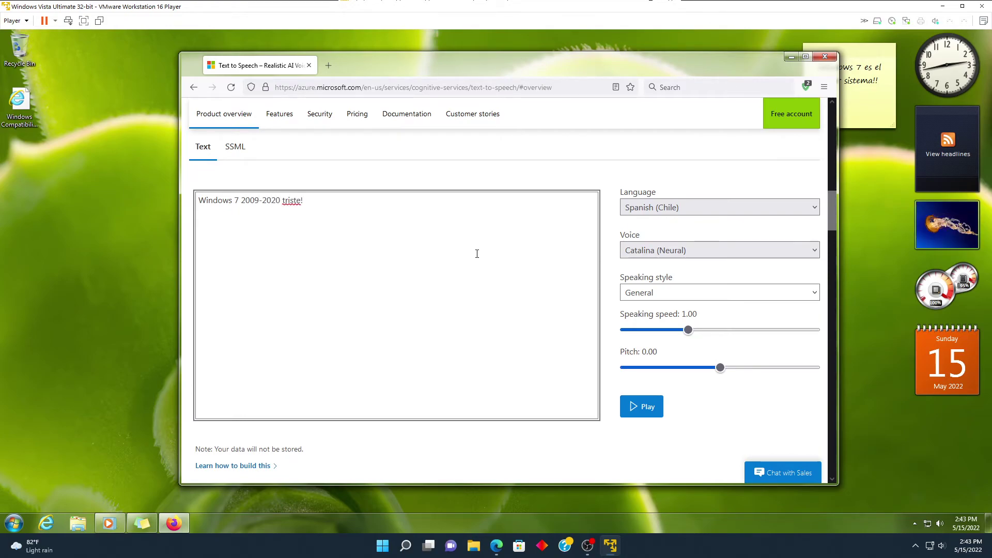
left_click(637, 406)
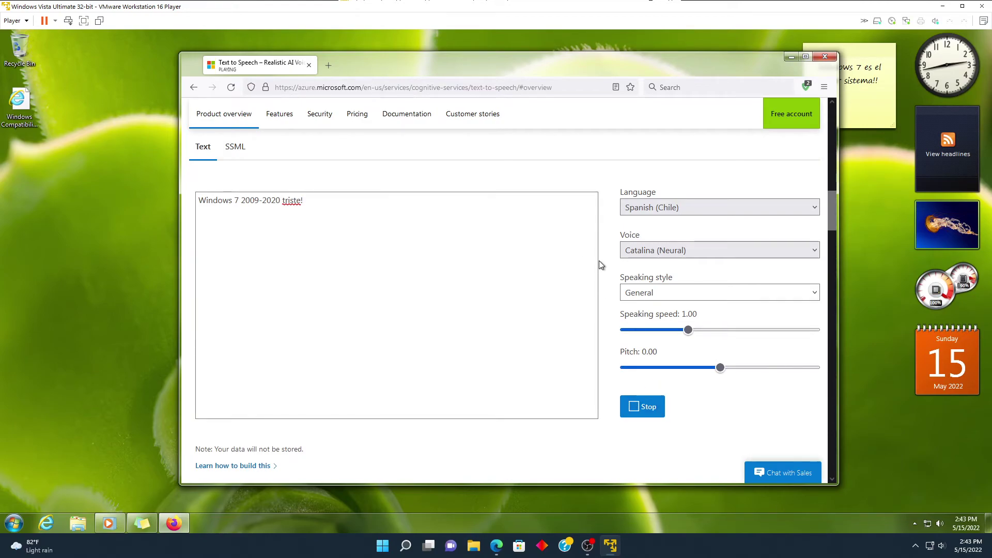
Step: Change the ending so the speech text reads "Windows 7 2009-2020 triste y muy tristetetetetetete!" and play it
left_click(511, 250)
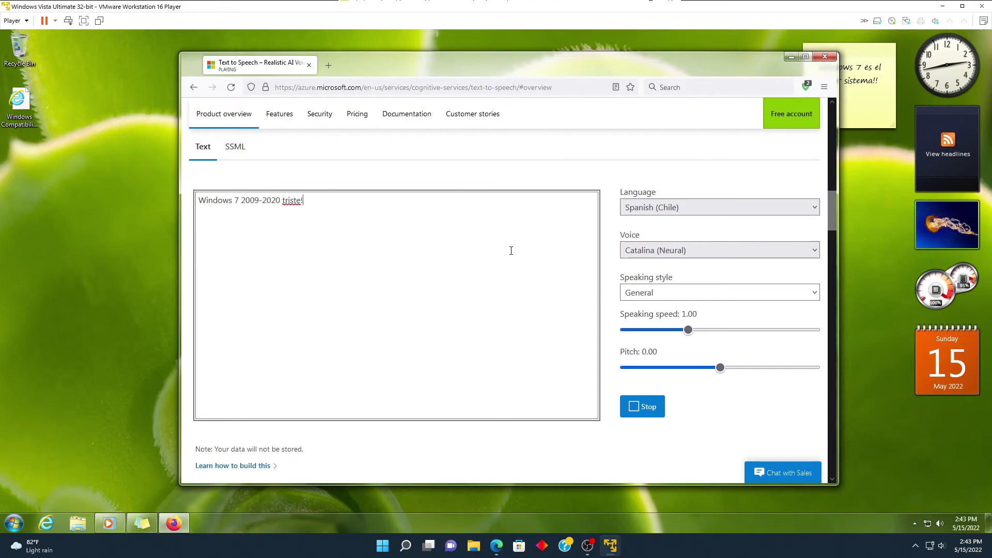
key("BackSpace")
key("BackSpace")
key("BackSpace")
key("BackSpace")
key("BackSpace")
key("BackSpace")
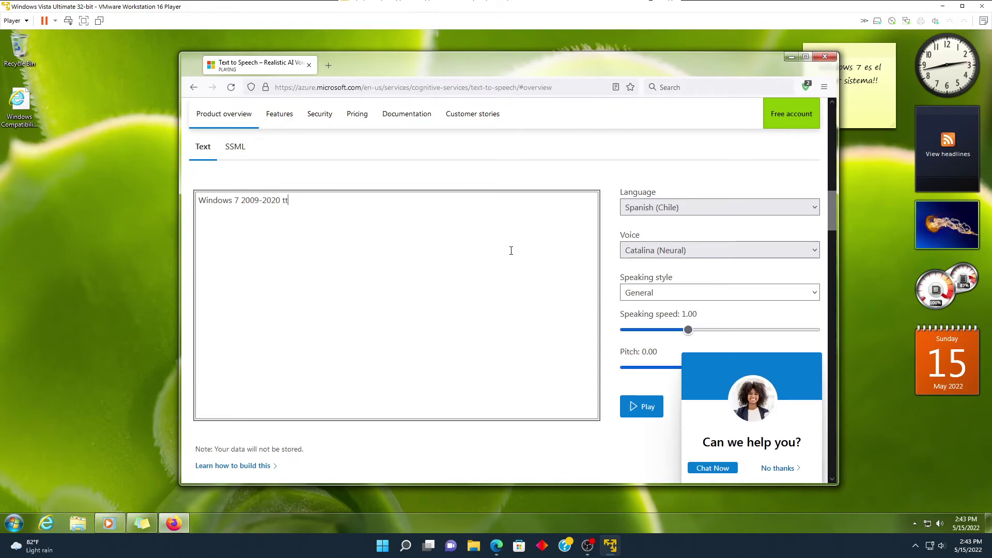
type("st")
key("BackSpace")
key("BackSpace")
key("BackSpace")
key("BackSpace")
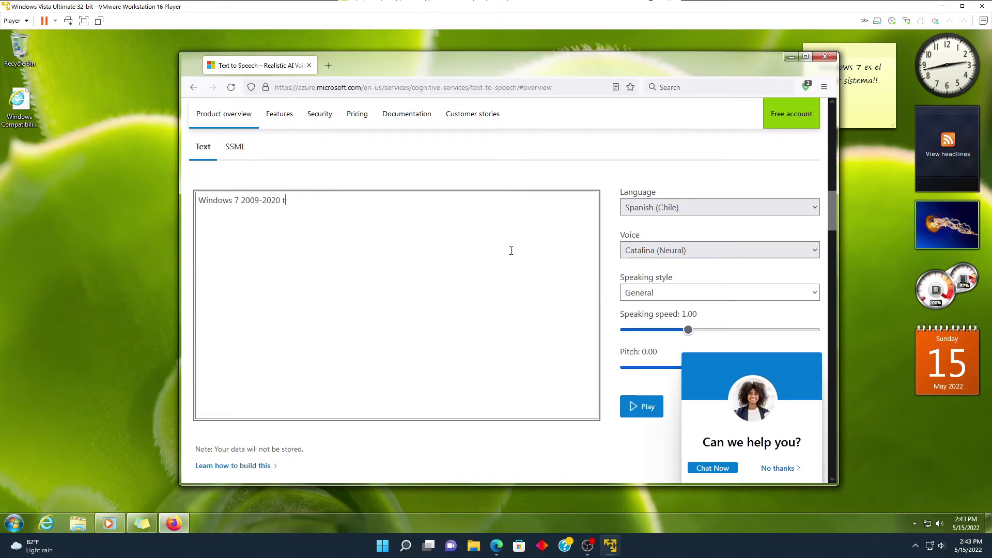
type("riste y muyt tristetetetetetete!")
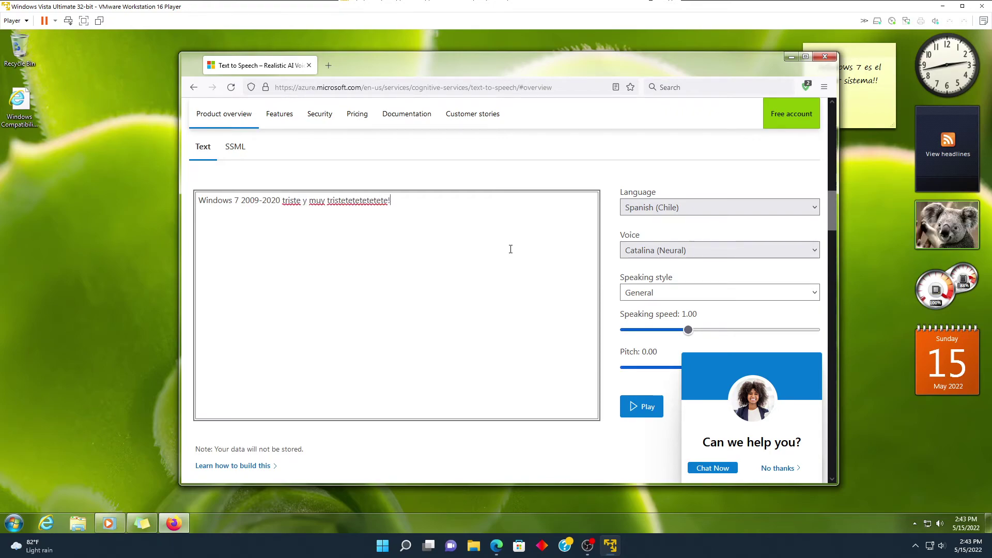
left_click(642, 407)
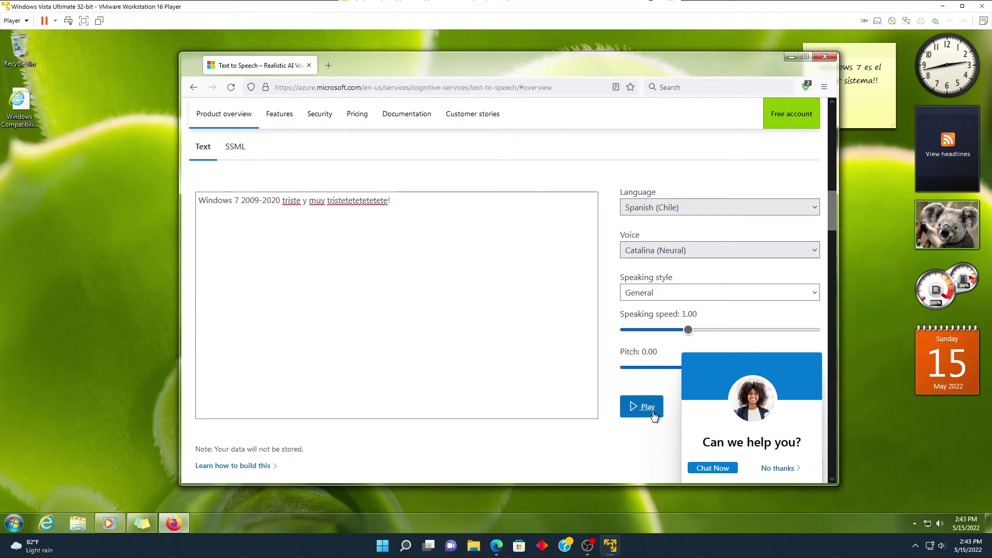
left_click(938, 519)
left_click(868, 383)
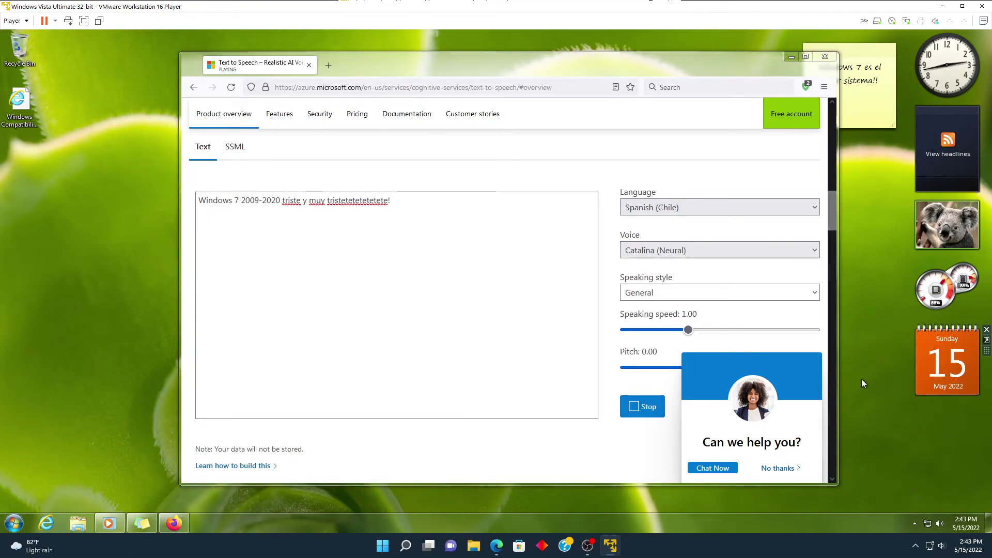
Step: Replace the speech text with "Nooooooooooooooooooooo windows 7 murio!!" and play it
left_click(522, 385)
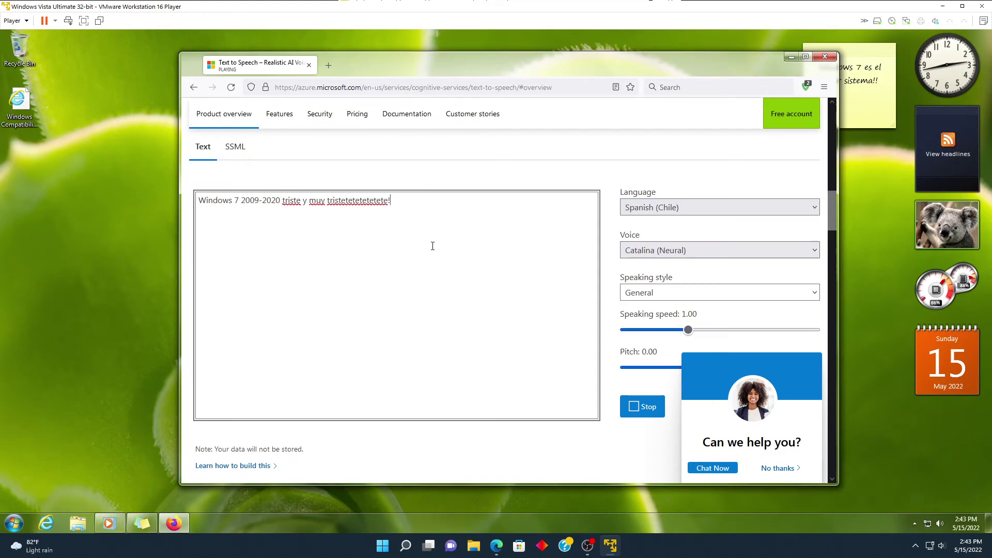
key("ctrl+a")
key("BackSpace")
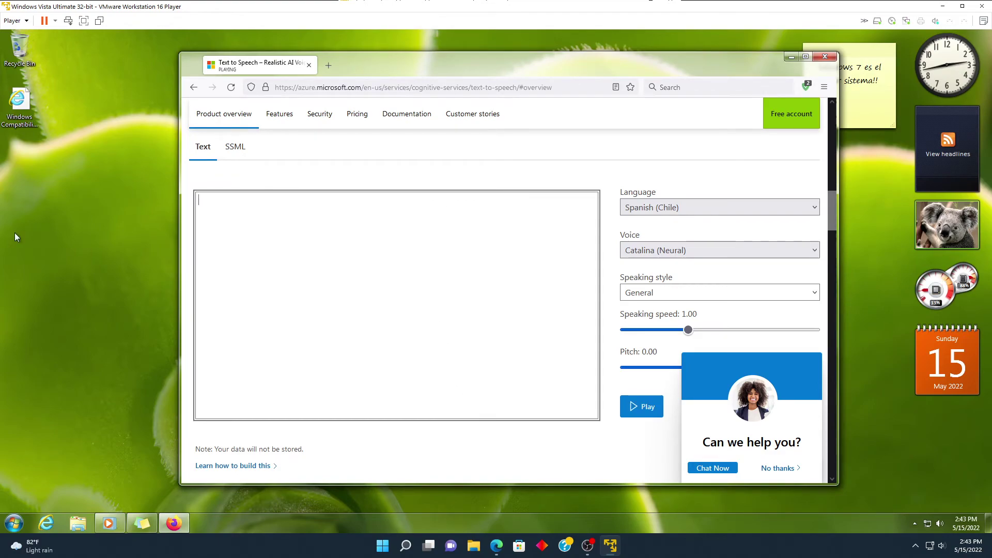
type("Nooooooooooooooooooooo windo")
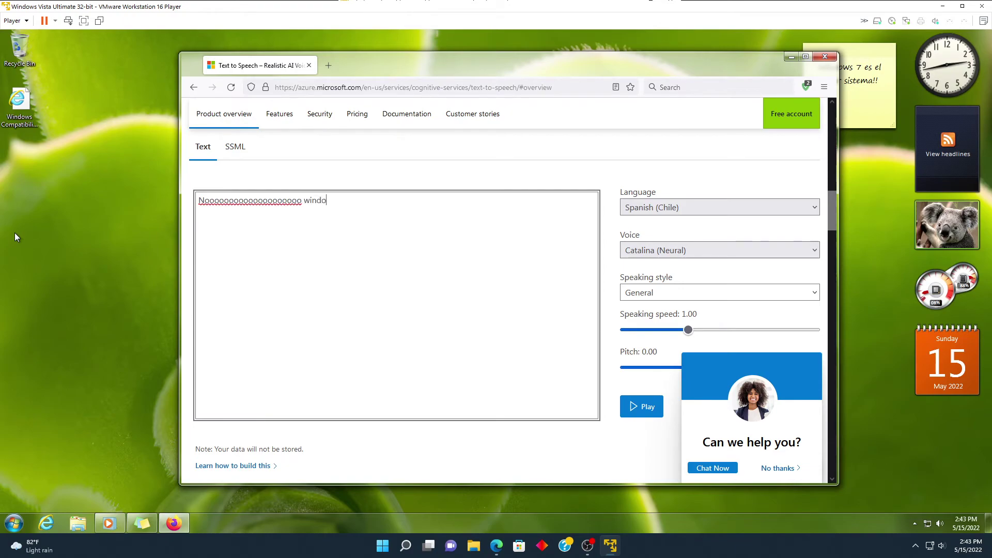
type("ws 7 murio!!")
left_click(625, 408)
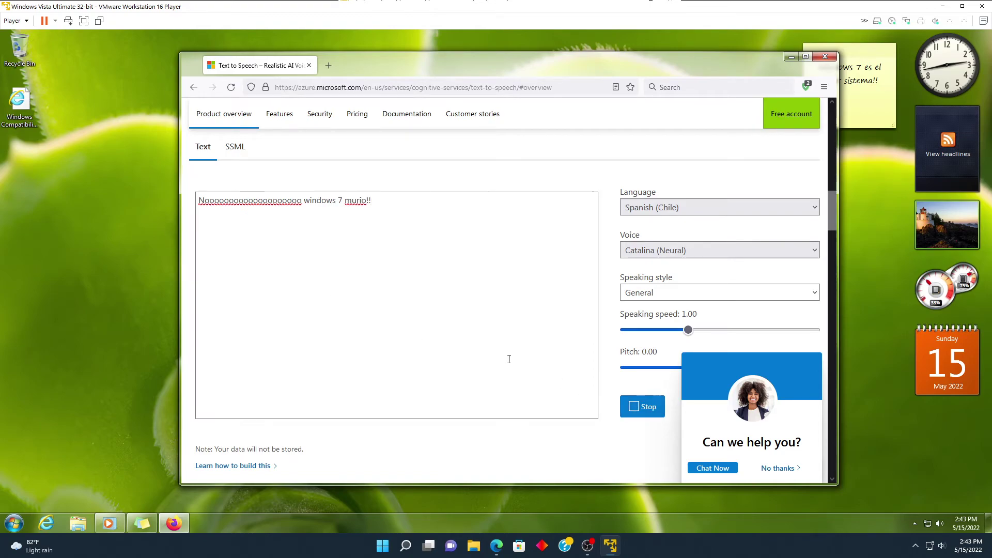
Step: Dismiss the sales chat offer and replace the speech text with "Te amo windows 7!"
left_click(777, 468)
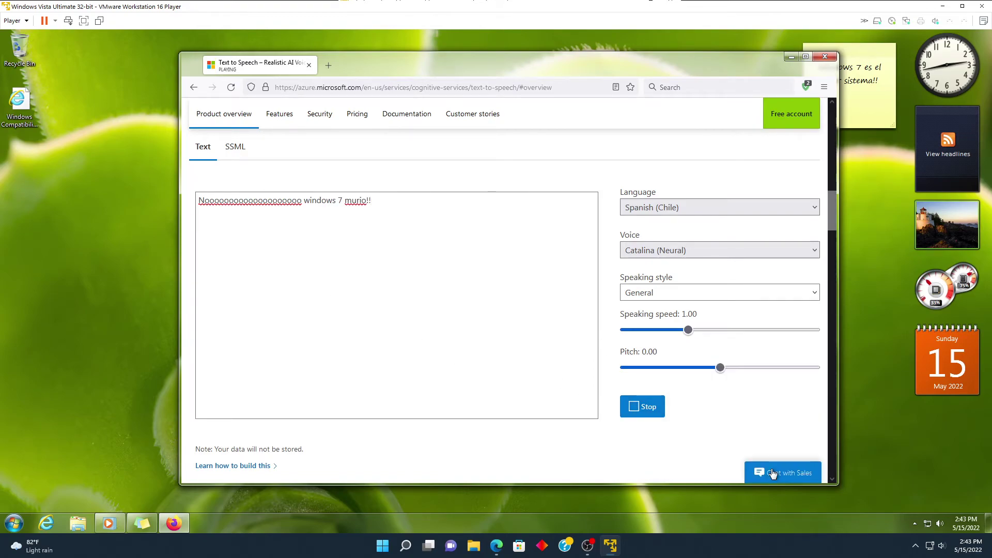
left_click(515, 279)
key("ctrl+a")
type("Te amo windows 7!")
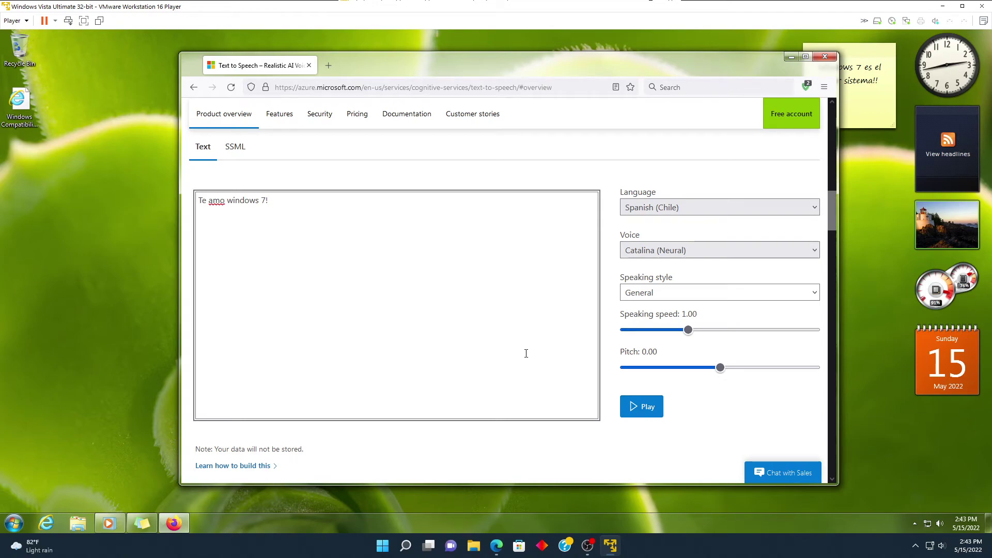
type(" Eres m")
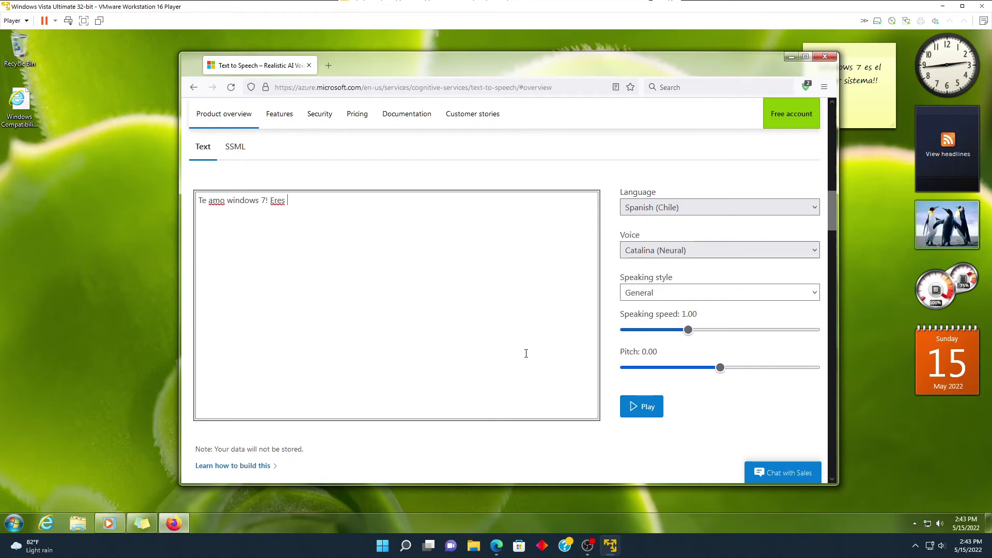
key("BackSpace")
key("BackSpace")
key("BackSpace")
key("BackSpace")
key("BackSpace")
key("BackSpace")
Step: Continue the speech text with "me gusta tu interfaz eres el mejor windows 7!"
type("me gusta tu")
key("BackSpace")
type("u interfaz eres el mejor windo")
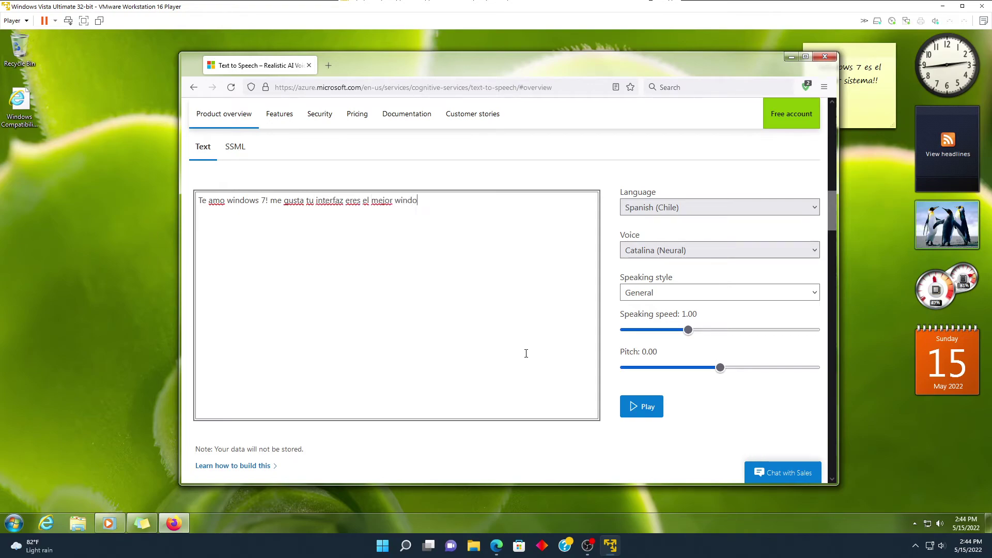
type("ws 7 espero")
key("BackSpace")
key("BackSpace")
key("BackSpace")
key("BackSpace")
key("BackSpace")
key("BackSpace")
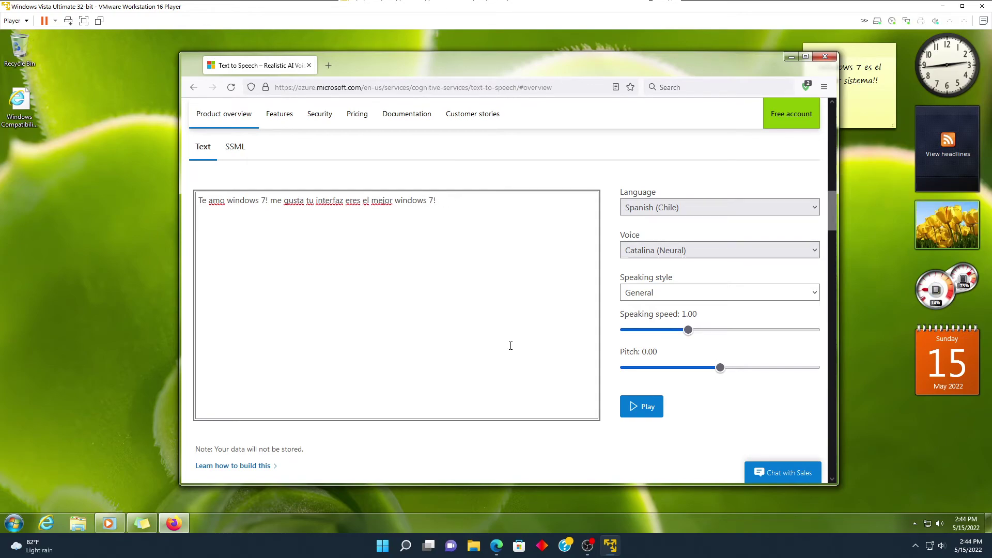
Step: Add "bye, windows 7 *windows 7 end of life*" to the end of the speech text and play it
type("bye, windows 7")
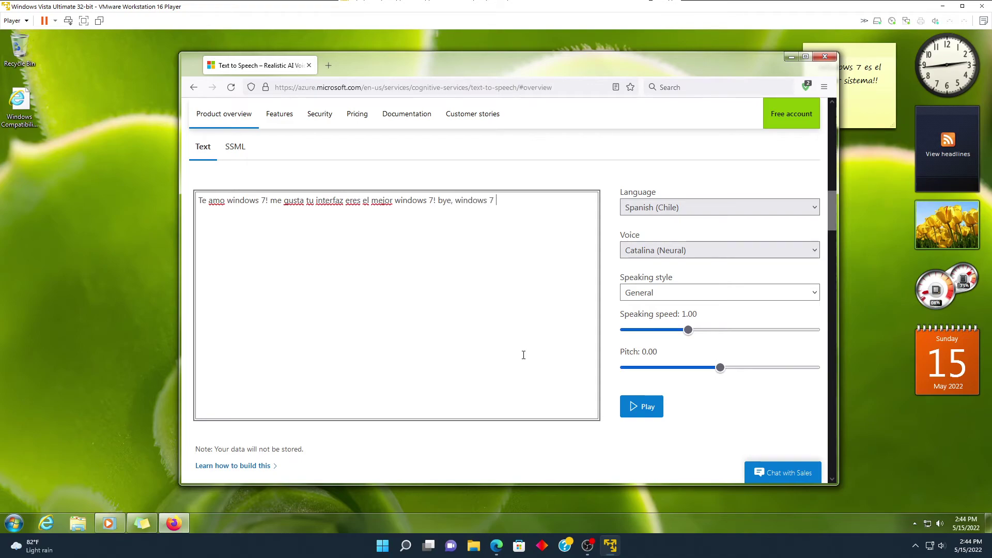
type(" *windows 7 end of lif")
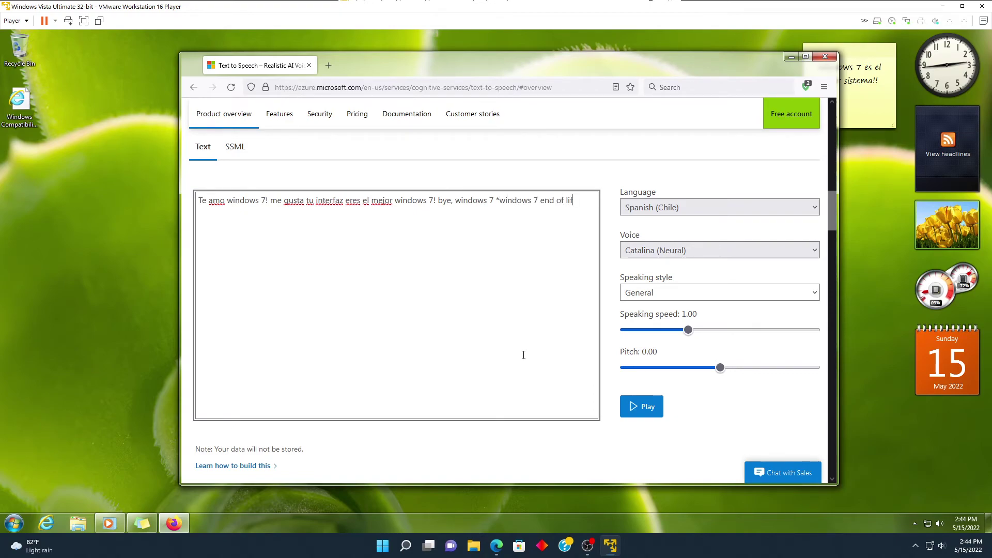
type("e*")
left_click(639, 406)
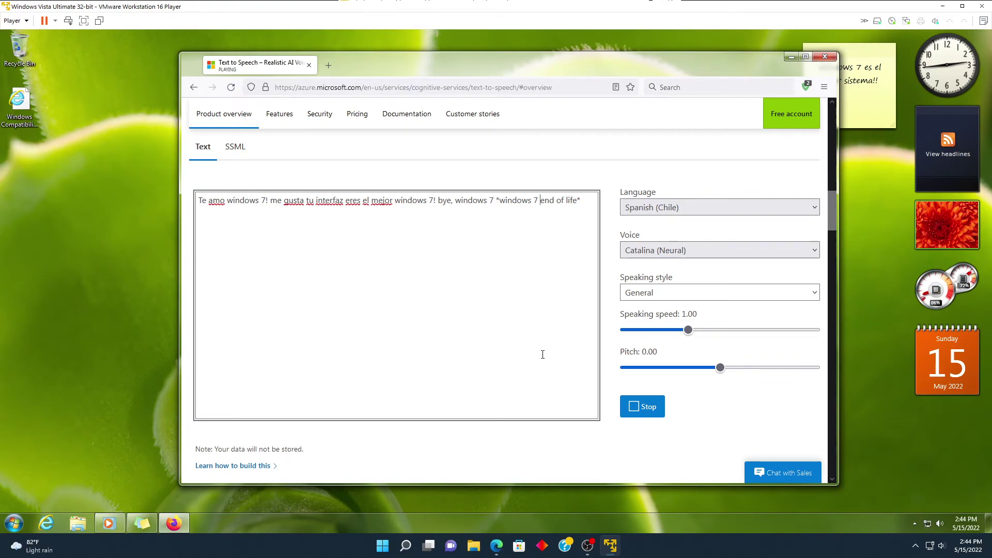
Step: Open a blank browser tab and minimize the Firefox window to the desktop
left_click(328, 66)
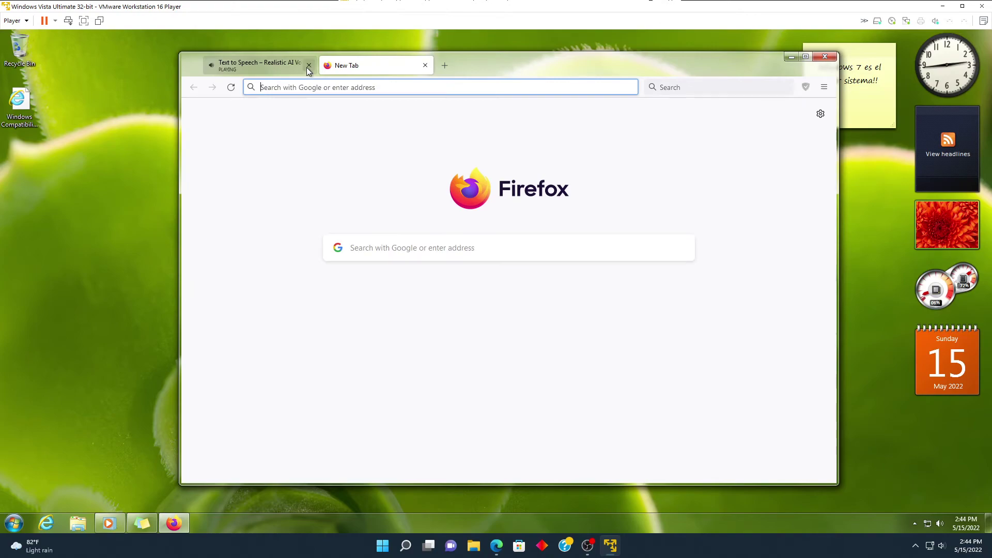
left_click(791, 57)
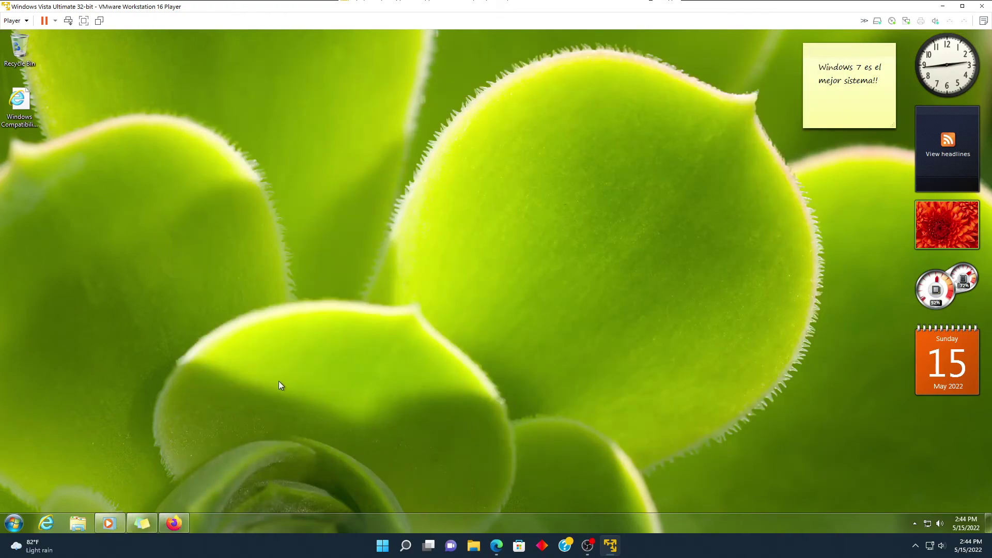
left_click(13, 523)
left_click(164, 429)
left_click(758, 118)
Step: Search the virtual machine's programs for "paint" and launch Paint
left_click(11, 521)
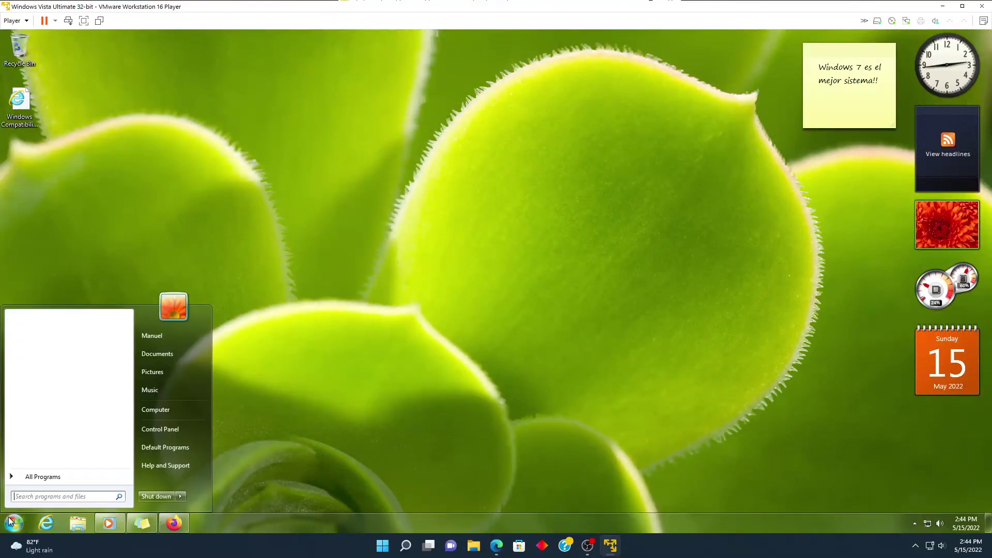
type("paint")
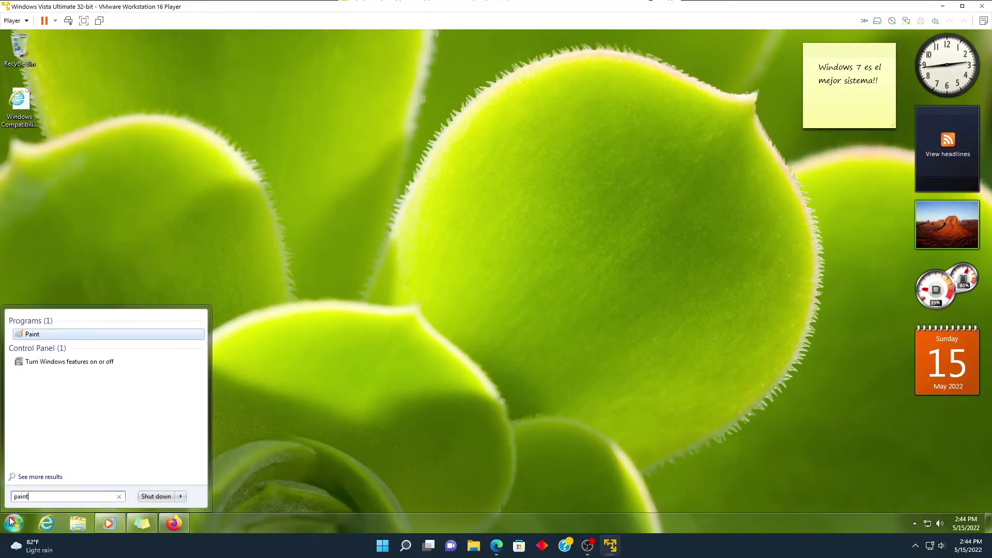
key("Return")
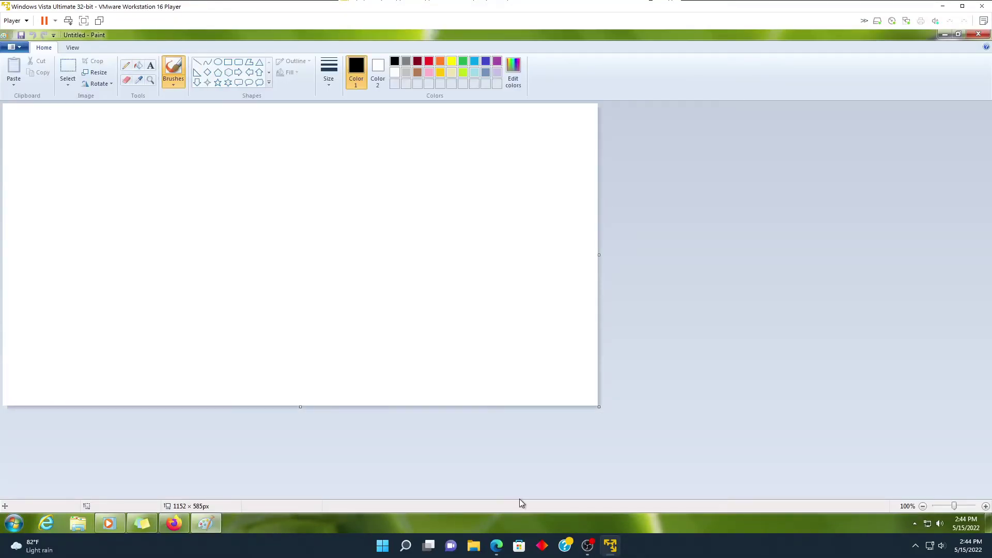
Step: Switch to the host's Edge browser, look through the YouTube page's suggested videos, and return to the virtual machine
left_click(496, 546)
scroll(277, 128, "down", 5)
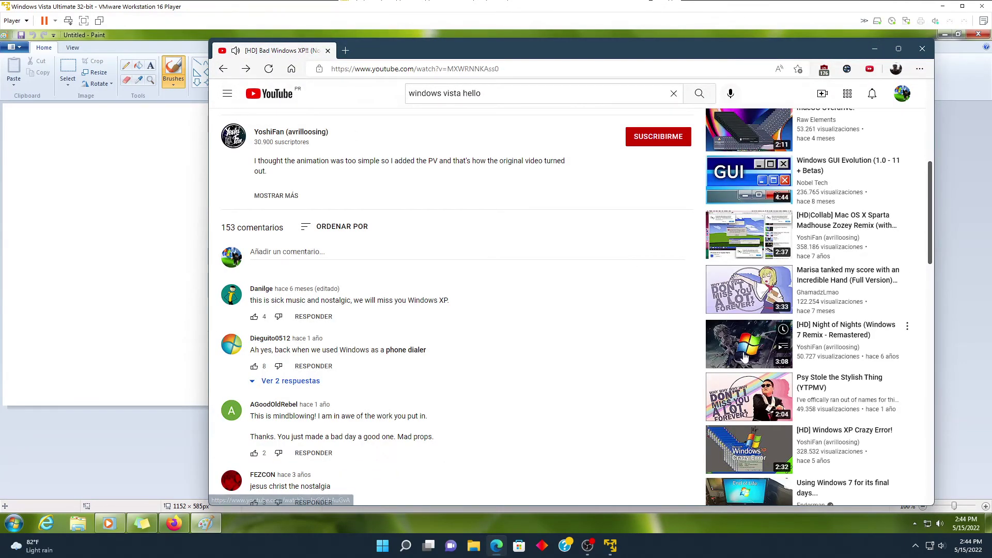
left_click(875, 49)
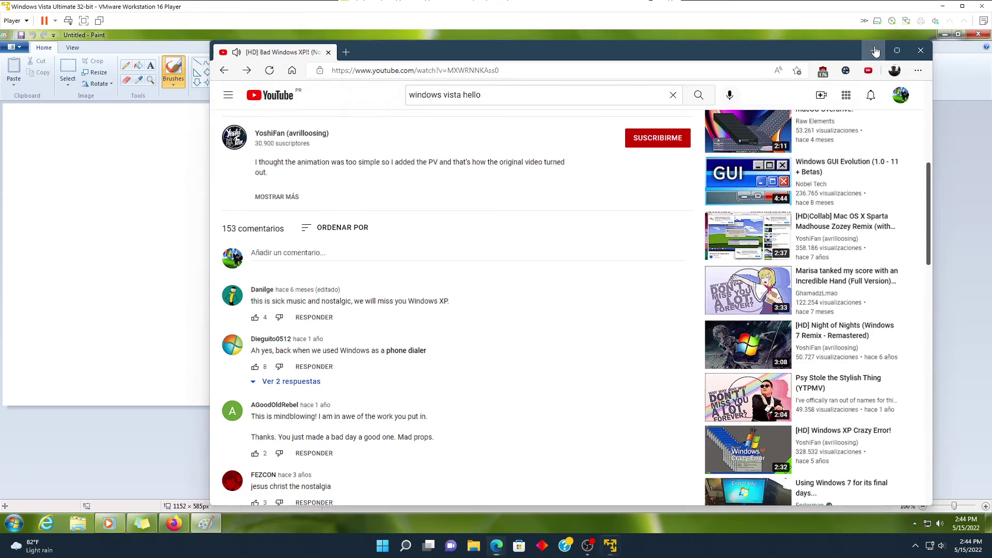
left_click(486, 532)
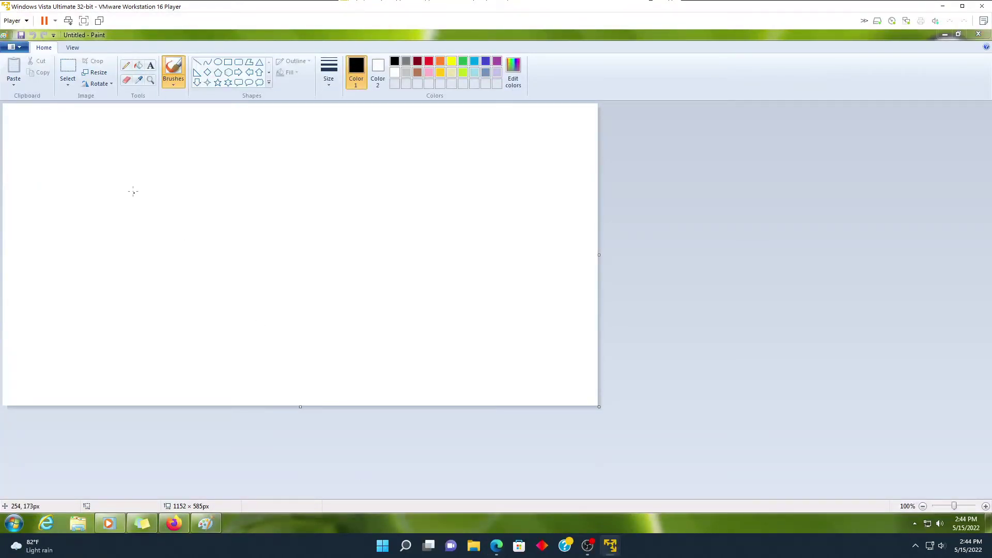
Step: Handwrite "END" in black across the upper part of the canvas using the Pencil at its thickest line size
left_click(150, 80)
left_click(110, 210)
left_click(111, 211)
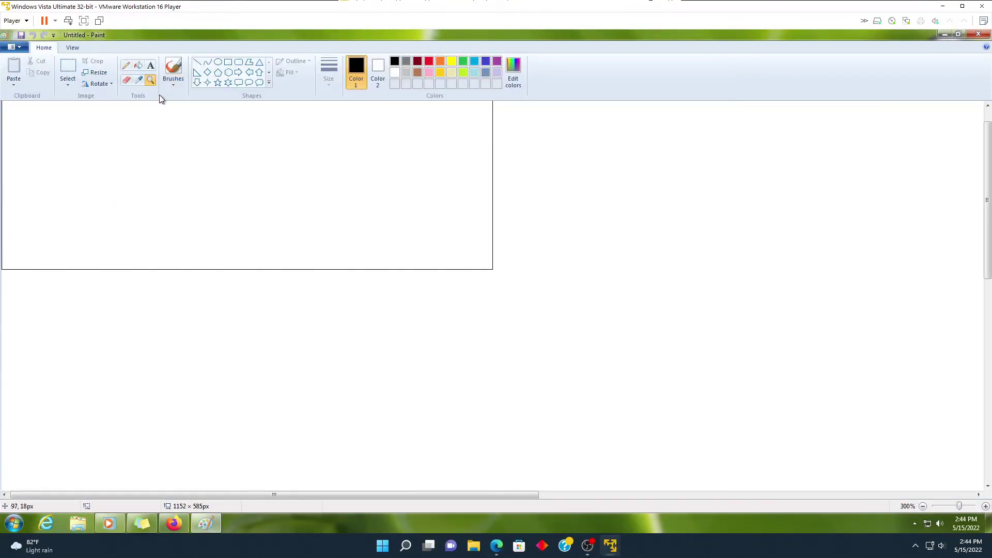
left_click(125, 65)
left_click(329, 72)
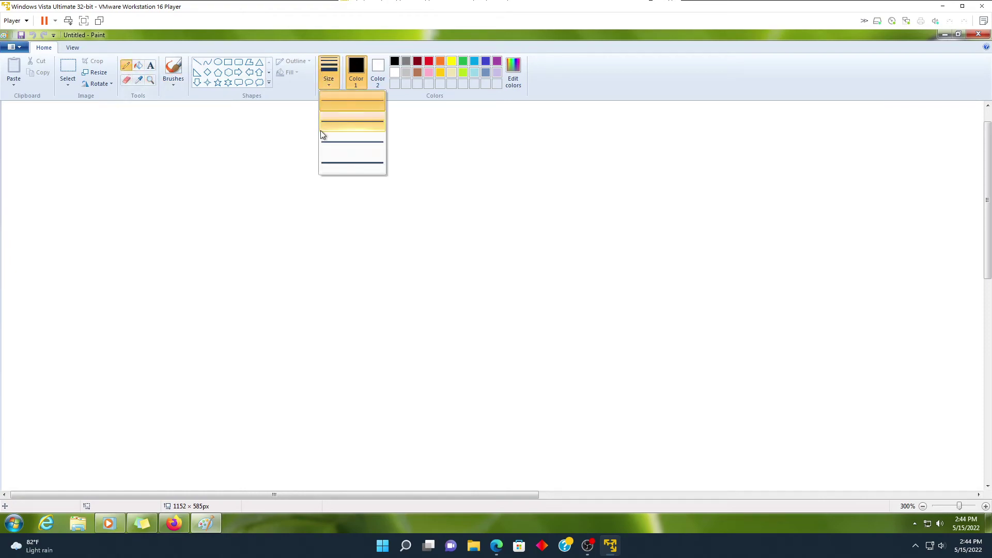
left_click(326, 164)
mouse_move(271, 177)
left_mouse_down()
mouse_move(149, 288)
mouse_move(239, 268)
left_mouse_up()
left_click_drag(148, 233, 218, 226)
mouse_move(281, 283)
left_mouse_down()
mouse_move(304, 187)
mouse_move(350, 182)
left_mouse_up()
mouse_move(408, 289)
left_mouse_down()
mouse_move(392, 200)
mouse_move(396, 270)
left_mouse_up()
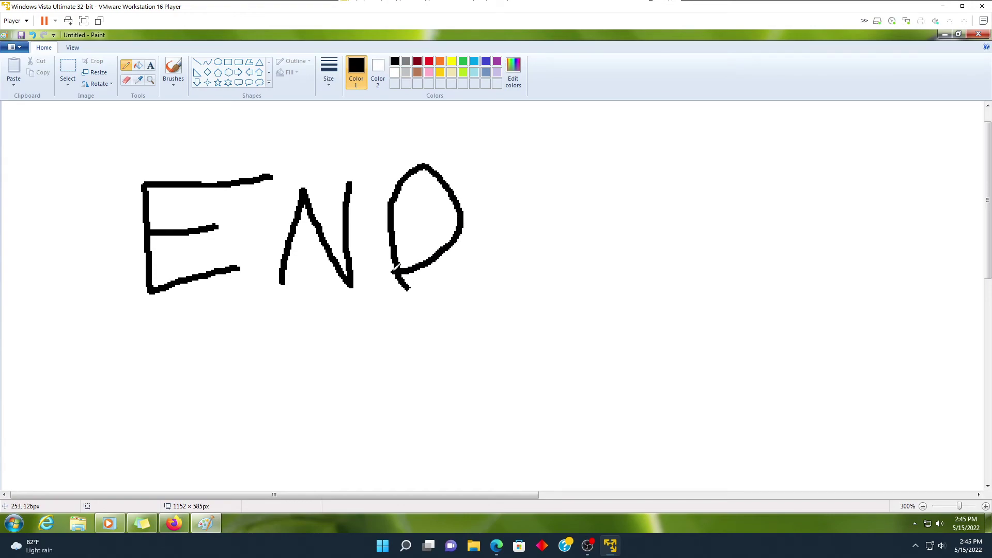
Step: Handwrite "OF" beside the word END on the canvas
mouse_move(634, 169)
left_mouse_down()
mouse_move(587, 272)
mouse_move(619, 160)
left_mouse_up()
mouse_move(677, 278)
left_mouse_down()
mouse_move(683, 179)
mouse_move(729, 180)
left_mouse_up()
left_click_drag(685, 210, 730, 210)
Step: Handwrite "LIFE" with the Pencil after END OF to complete the heading
left_click(151, 80)
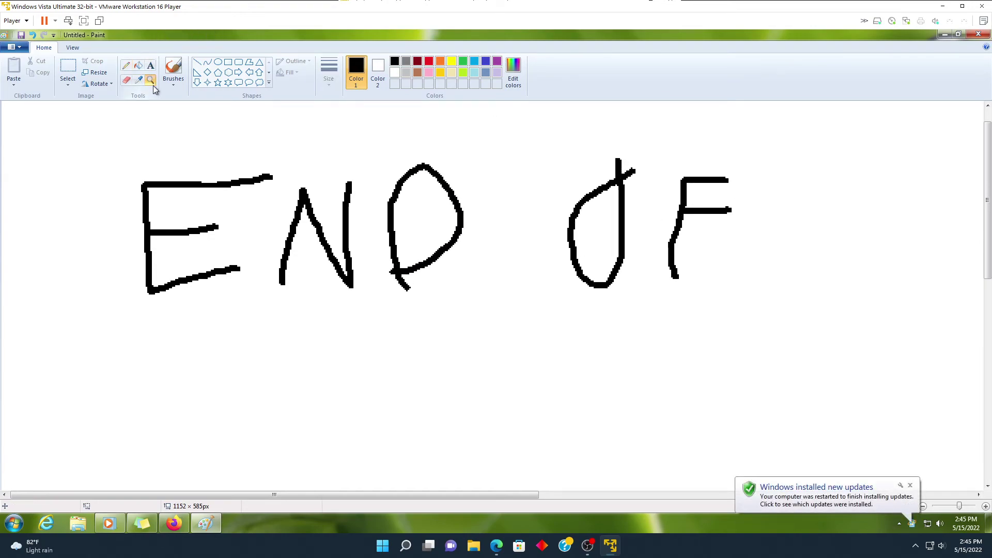
right_click(246, 191)
left_click(246, 191)
left_click(126, 65)
mouse_move(260, 203)
left_mouse_down()
mouse_move(257, 304)
mouse_move(325, 293)
left_mouse_up()
left_click_drag(353, 191, 350, 284)
mouse_move(422, 312)
left_mouse_down()
mouse_move(414, 302)
mouse_move(443, 208)
left_mouse_up()
left_click_drag(454, 243, 470, 246)
mouse_move(543, 218)
left_mouse_down()
mouse_move(517, 219)
mouse_move(509, 295)
mouse_move(579, 295)
left_mouse_up()
left_click_drag(500, 255, 523, 252)
left_click(151, 80)
right_click(78, 150)
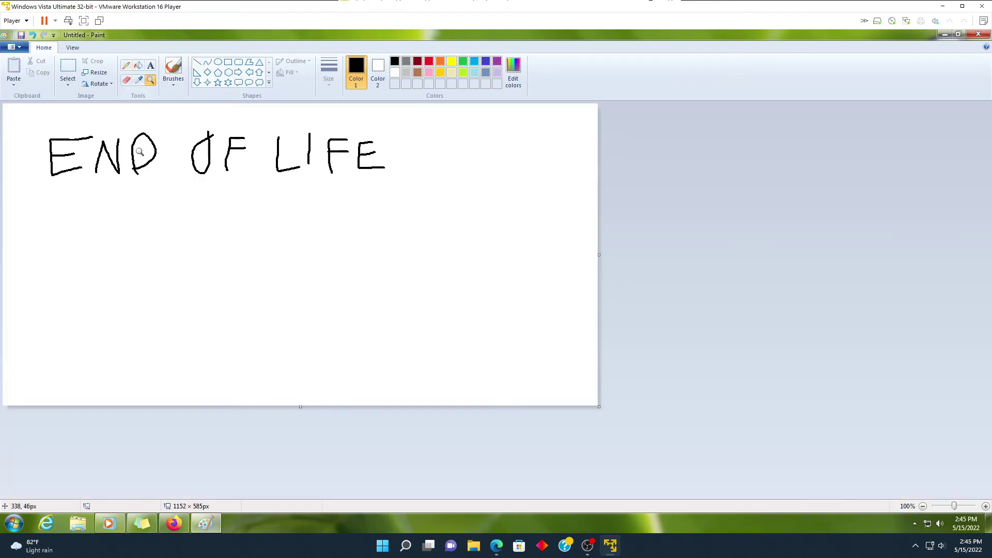
Step: Handwrite "Windows 7" with the Pencil beneath the END OF LIFE heading
left_click(73, 147)
left_click(125, 65)
mouse_move(186, 291)
left_mouse_down()
mouse_move(221, 351)
mouse_move(293, 345)
left_mouse_up()
left_click_drag(340, 303, 345, 353)
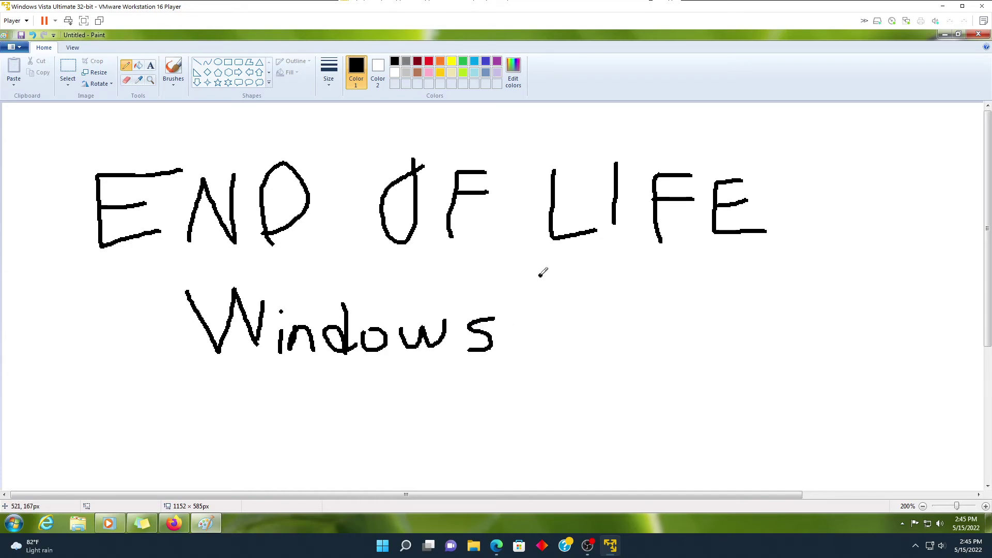
left_click_drag(540, 275, 563, 318)
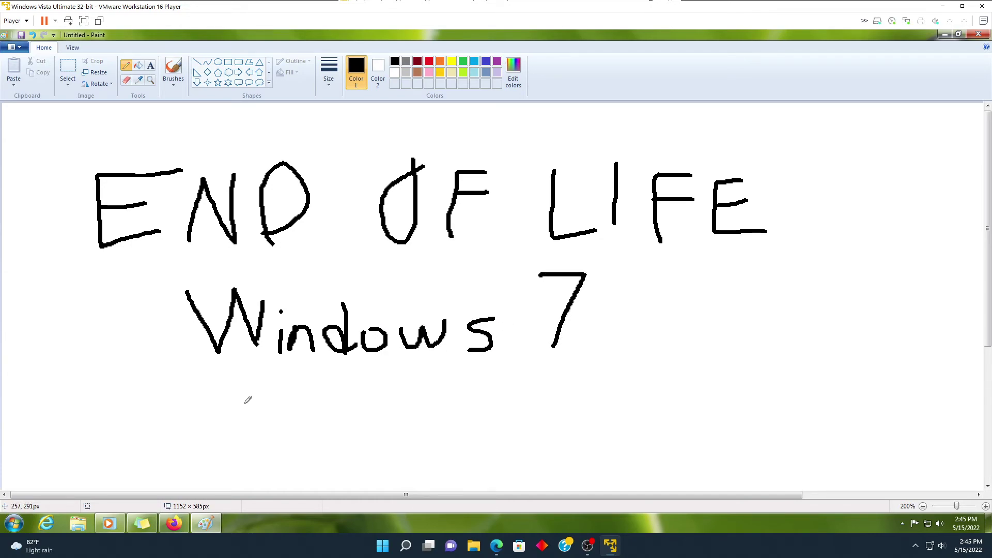
Step: Underline Windows 7 with a wavy line and draw a sad face beside it
mouse_move(177, 390)
left_mouse_down()
mouse_move(323, 395)
mouse_move(594, 377)
left_mouse_up()
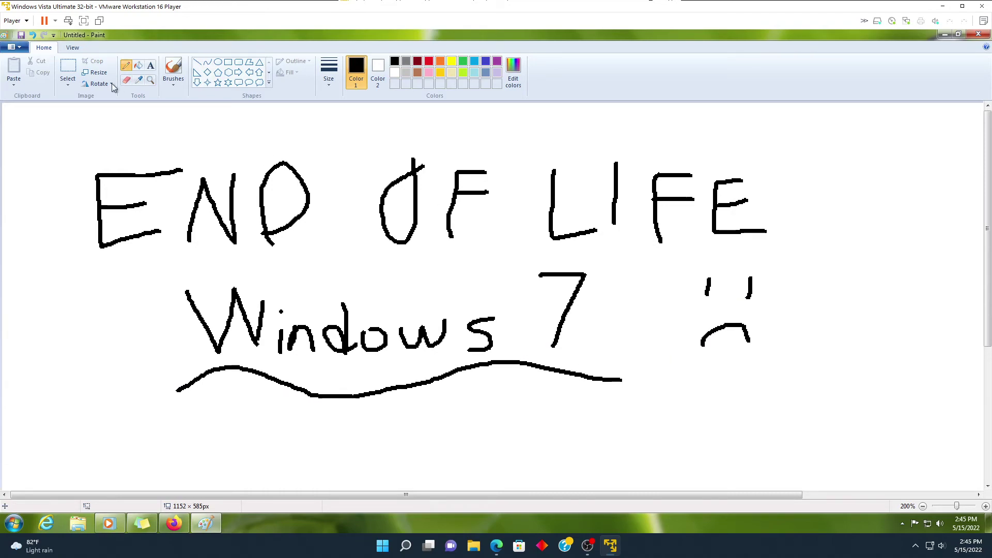
left_click(149, 83)
right_click(155, 129)
right_click(155, 129)
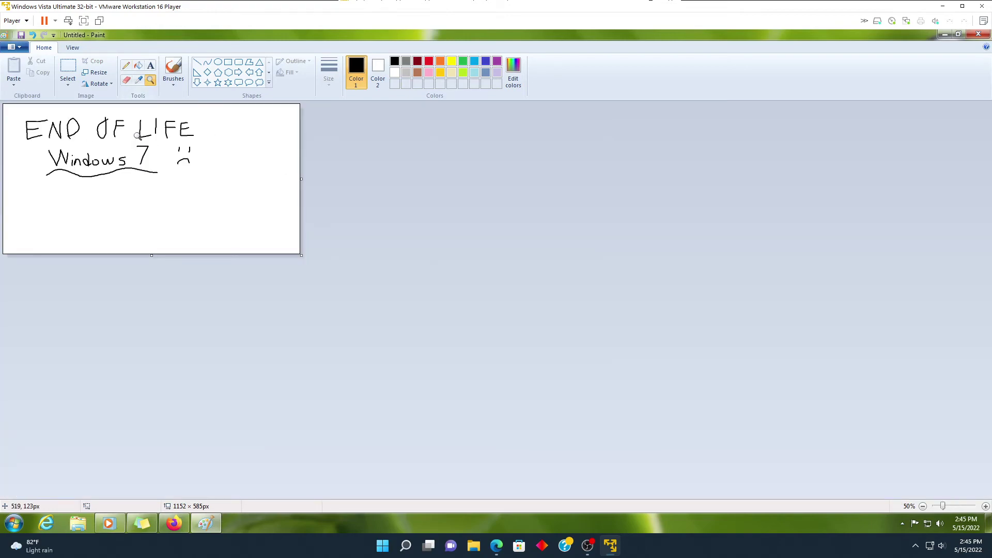
left_click(155, 129)
Step: Close Paint without saving the drawing
left_click(978, 35)
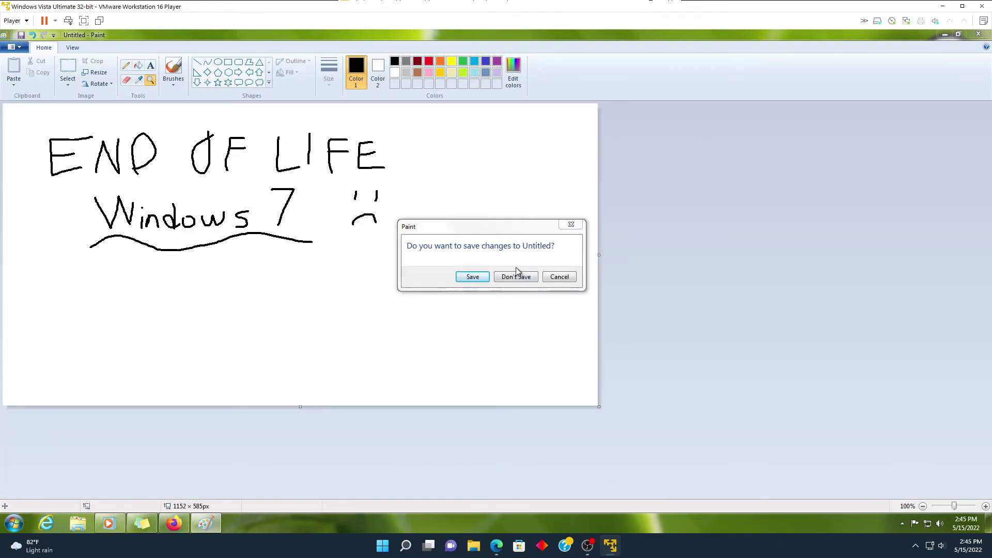
left_click(515, 276)
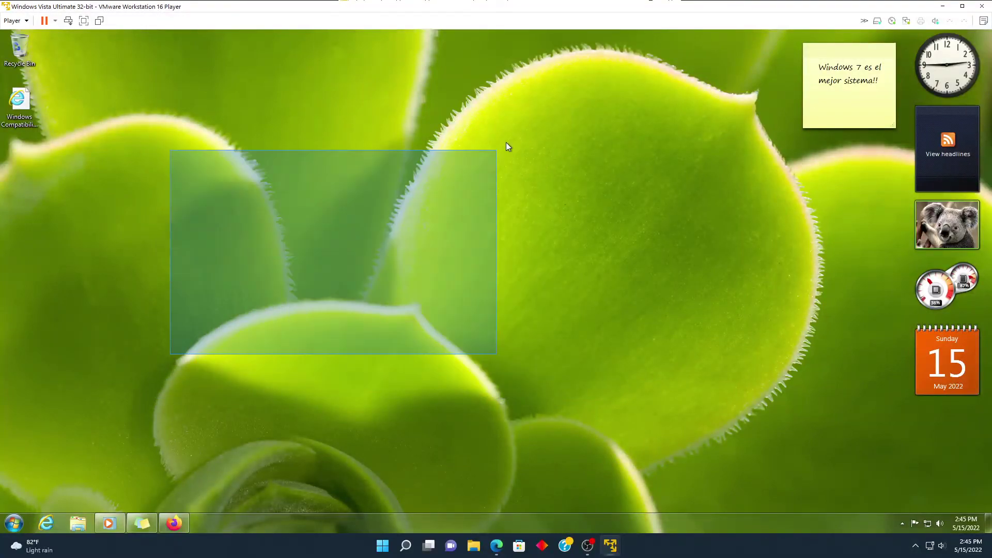
Step: Open the system properties of Computer from Windows Explorer and maximize the window to view the basic system information
left_click(78, 523)
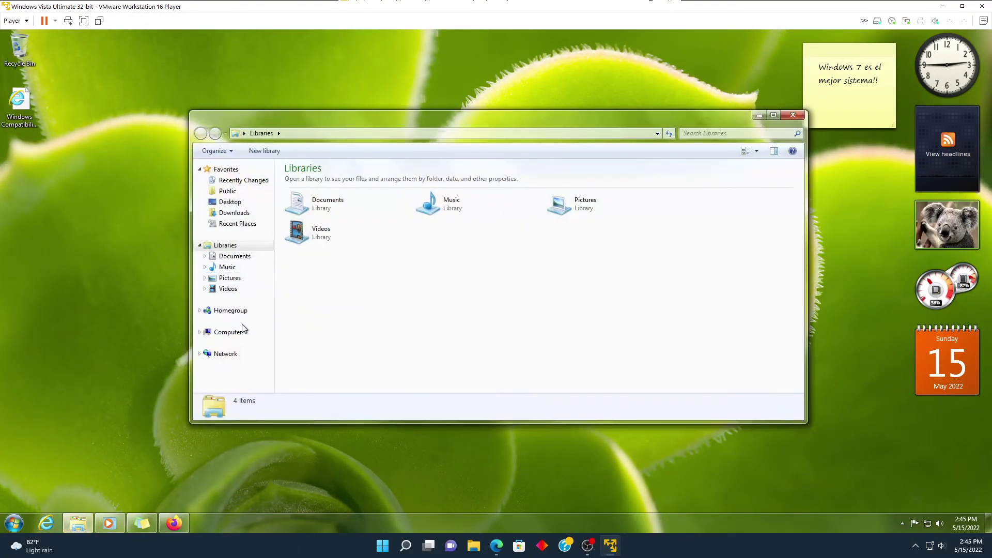
left_click(244, 330)
right_click(317, 310)
left_click(347, 407)
double_click(761, 119)
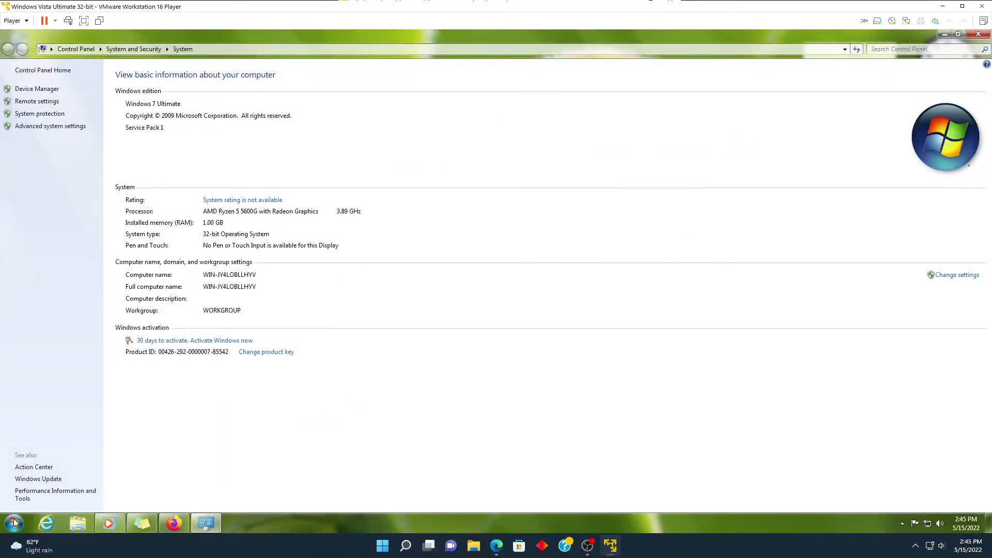
Step: Run winver to view the Windows version information
left_click(13, 522)
type("winver")
key("Return")
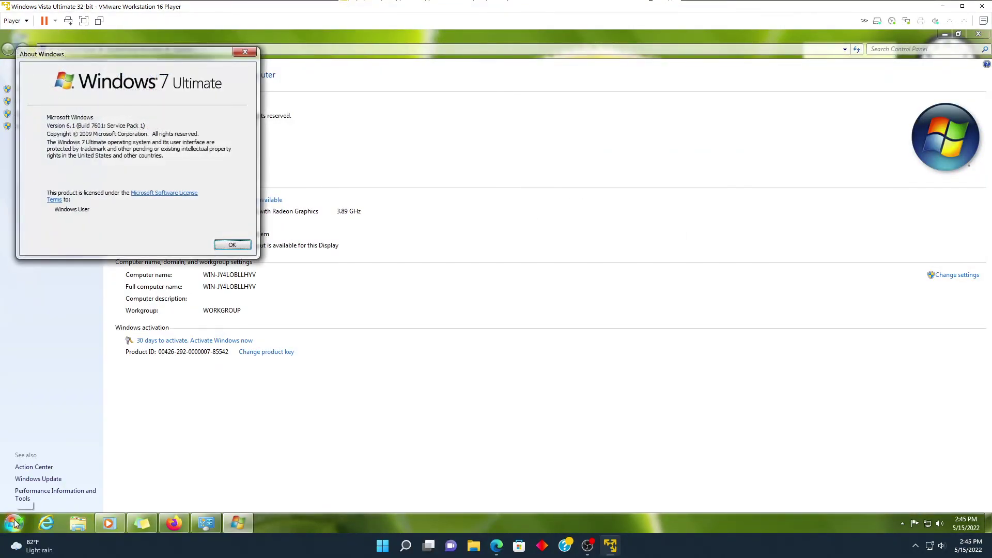
Step: Move the About Windows dialog to the middle of the desktop, then close it and the System window
left_click_drag(187, 51, 510, 153)
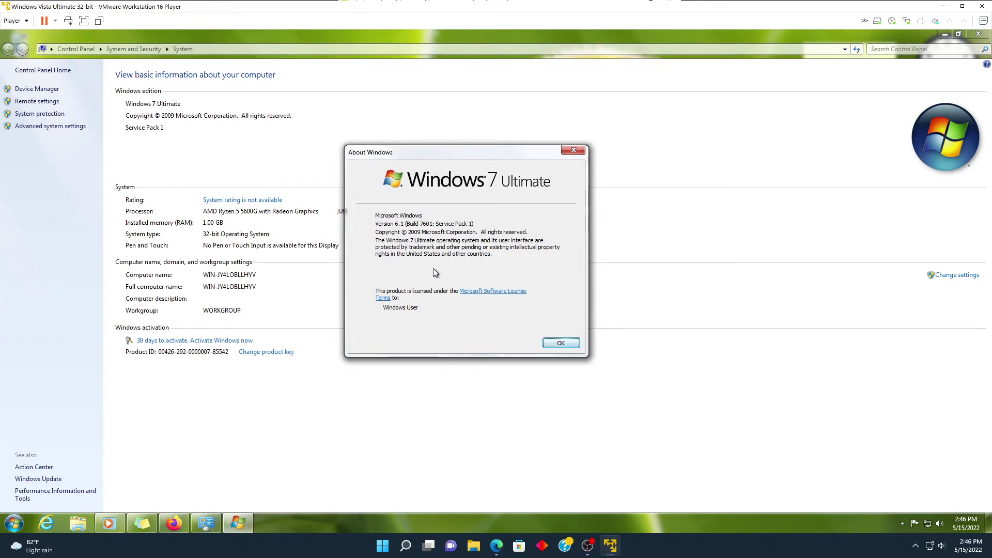
left_click(573, 344)
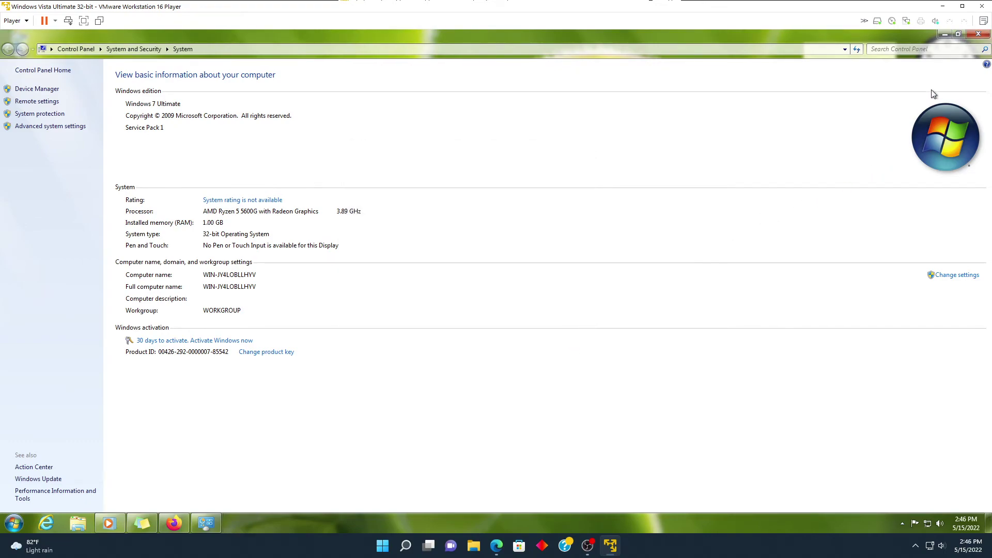
left_click(985, 36)
left_click_drag(126, 408, 300, 331)
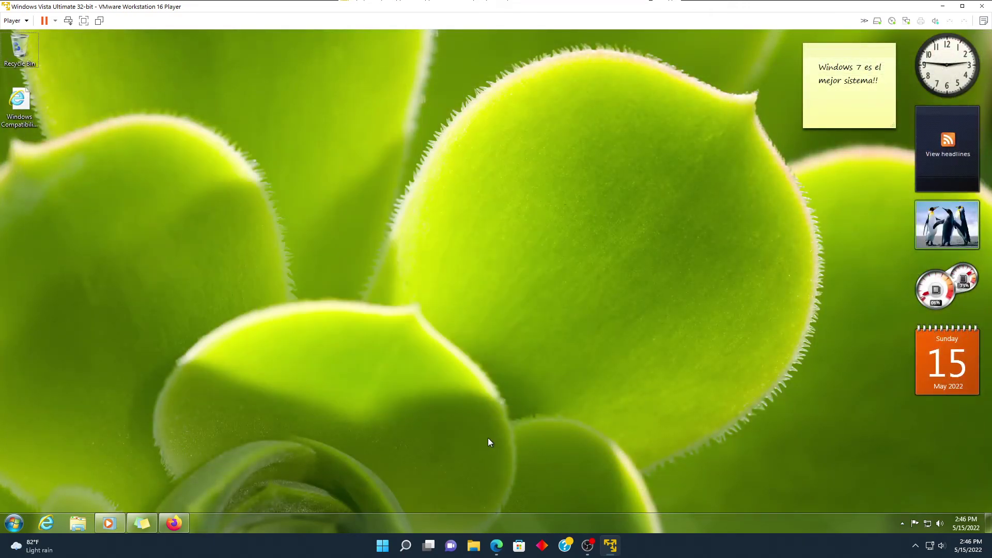
Step: View This PC in the host's File Explorer and try to delete the Windows 7 disc image from the host desktop
left_click(496, 546)
left_click(473, 546)
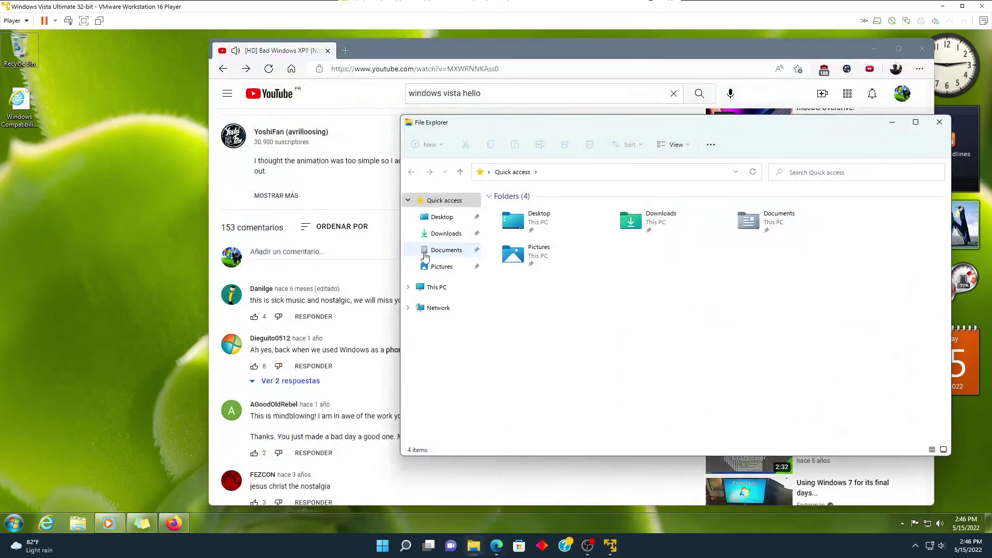
left_click(438, 289)
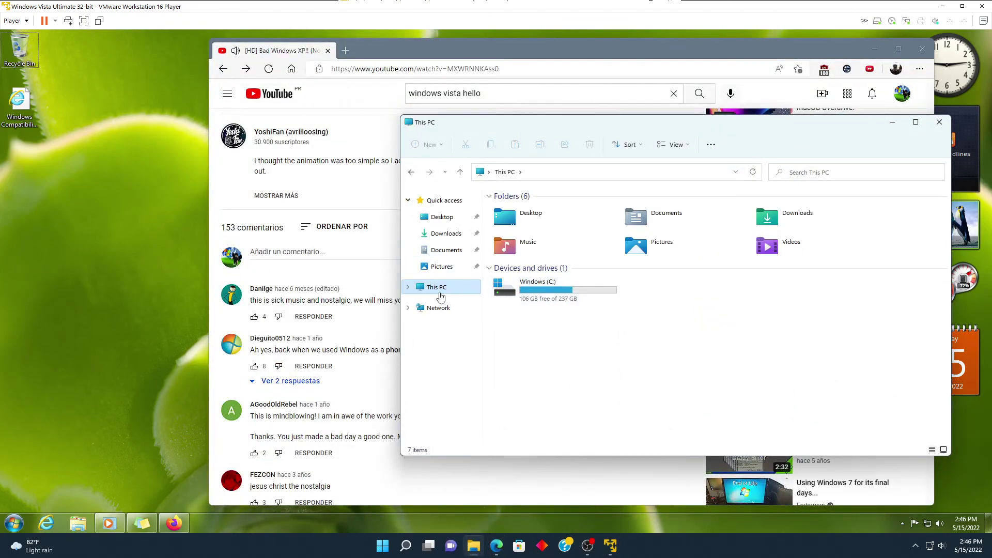
left_click(449, 234)
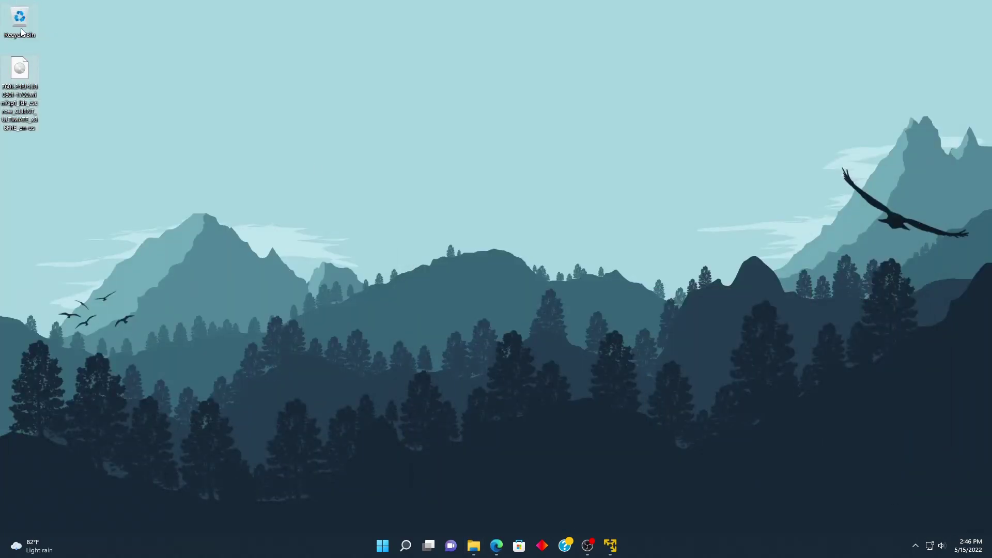
key("Delete")
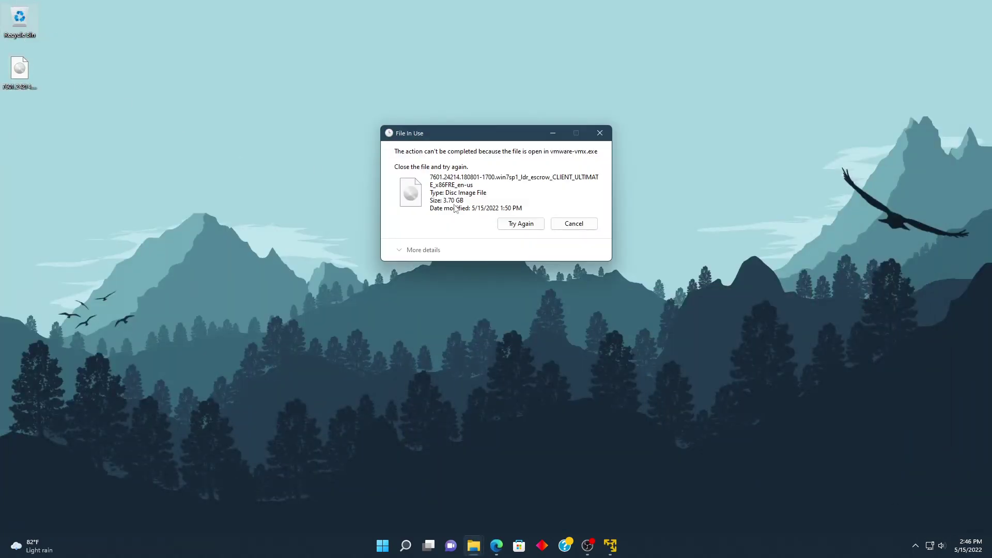
Step: Return to the virtual machine and eject the installation disc from its DVD drive in Computer
left_click(611, 546)
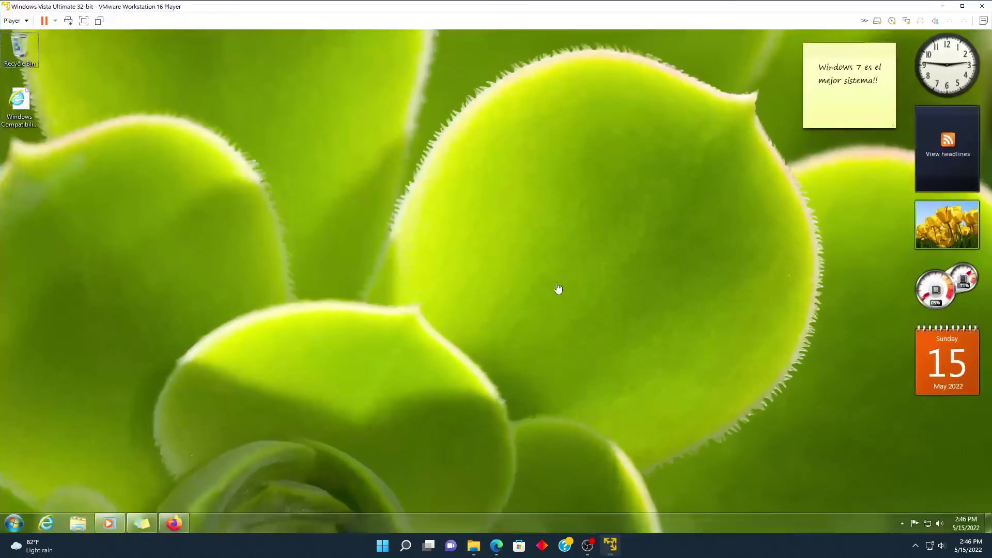
left_click(77, 523)
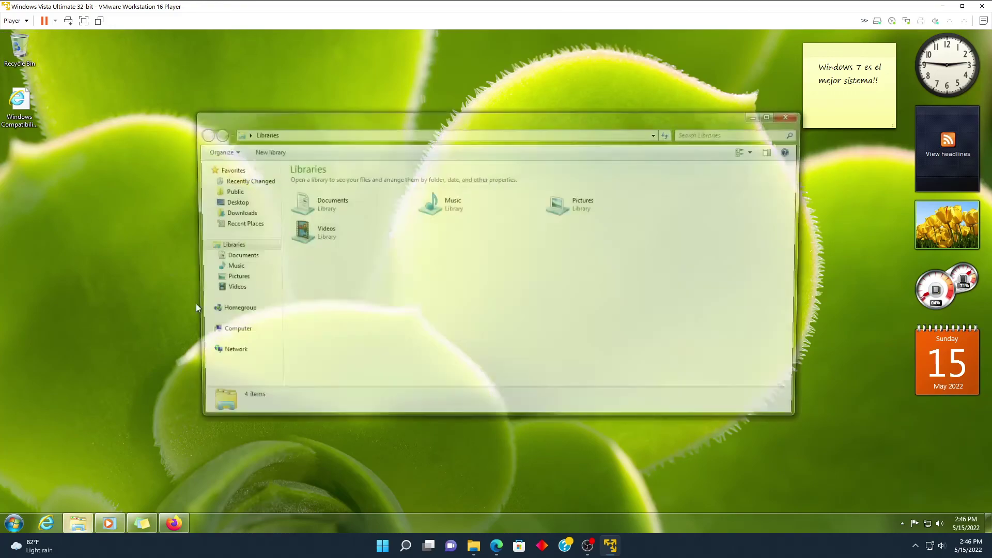
left_click(228, 332)
right_click(369, 235)
left_click(556, 271)
right_click(554, 269)
Step: Finish deleting the Windows 7 disc image from the host desktop and empty the Recycle Bin
key("super+d")
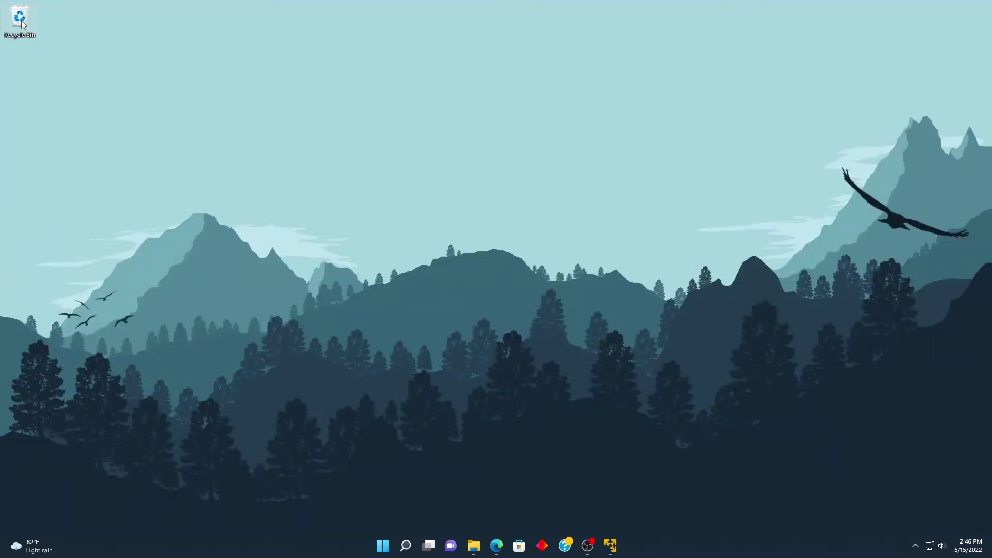
right_click(20, 20)
left_click(34, 44)
key("Return")
Step: Check the free space of the host's Windows (C:) drive in This PC and close File Explorer
left_click(476, 545)
left_click(436, 286)
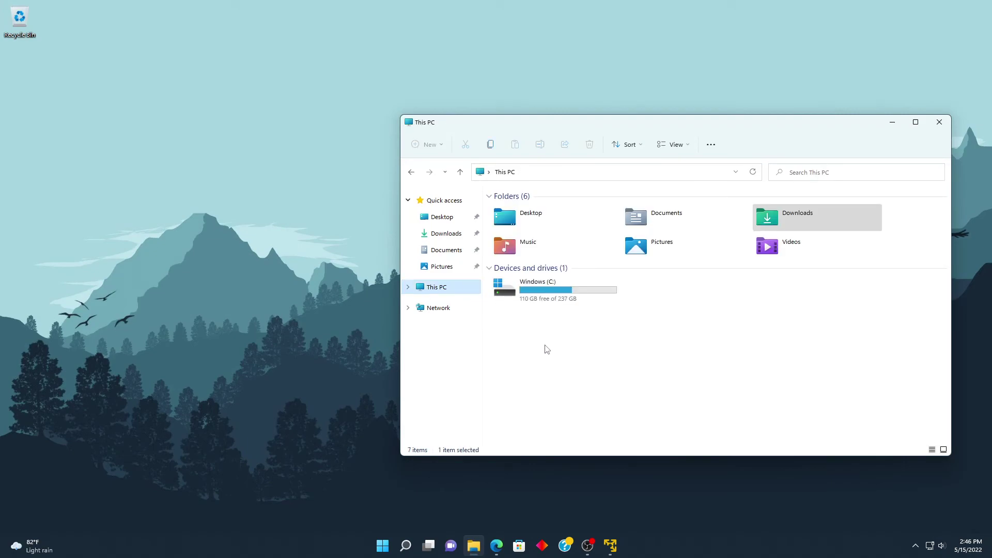
left_click(940, 122)
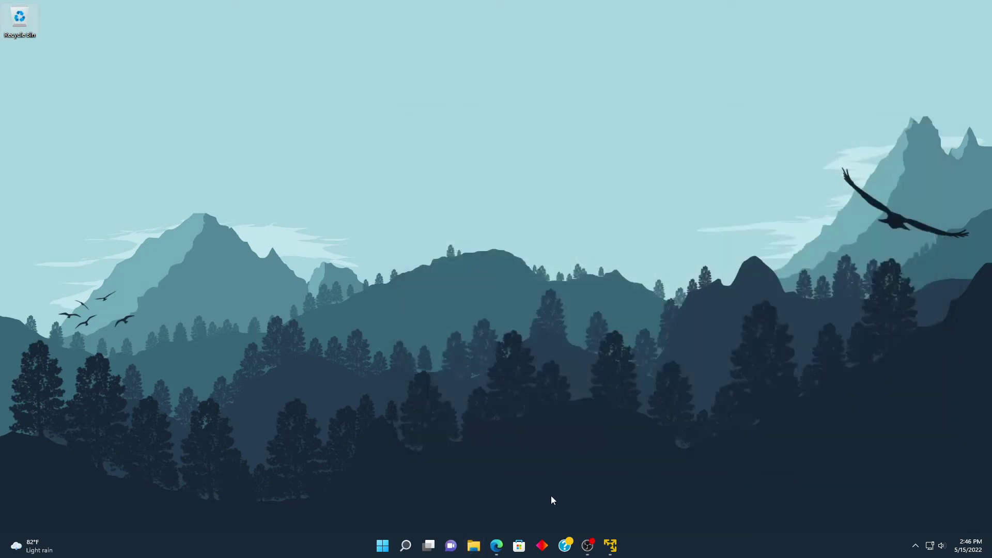
Step: Return to the virtual machine and open the list of installed programs from the Control Panel
left_click(611, 545)
left_click_drag(528, 212, 666, 107)
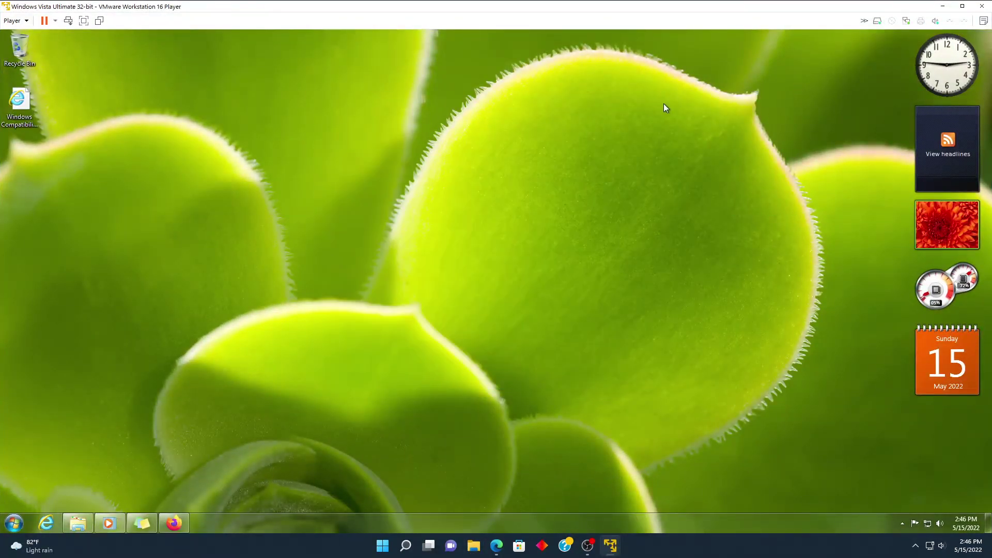
left_click(14, 523)
left_click(184, 429)
left_click(368, 210)
left_click(8, 48)
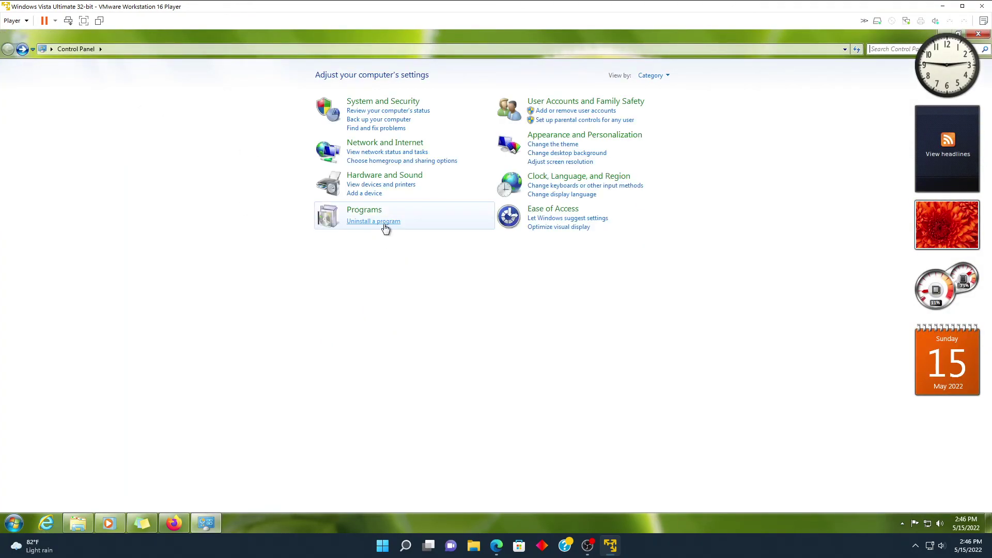
left_click(379, 225)
Step: Restore the Programs and Features window, open Windows Features, then close both windows
double_click(188, 38)
left_click_drag(300, 82, 339, 113)
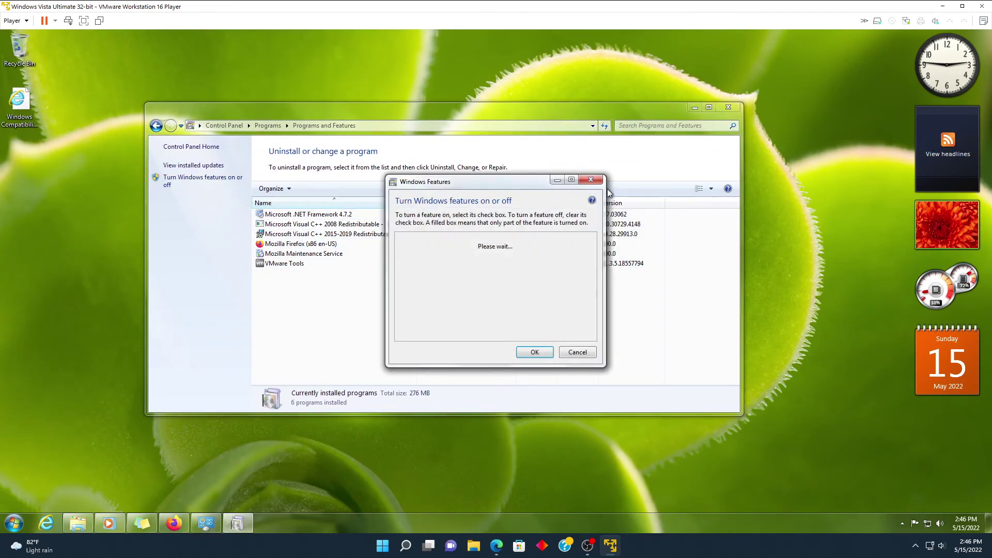
left_click(591, 179)
left_click(721, 107)
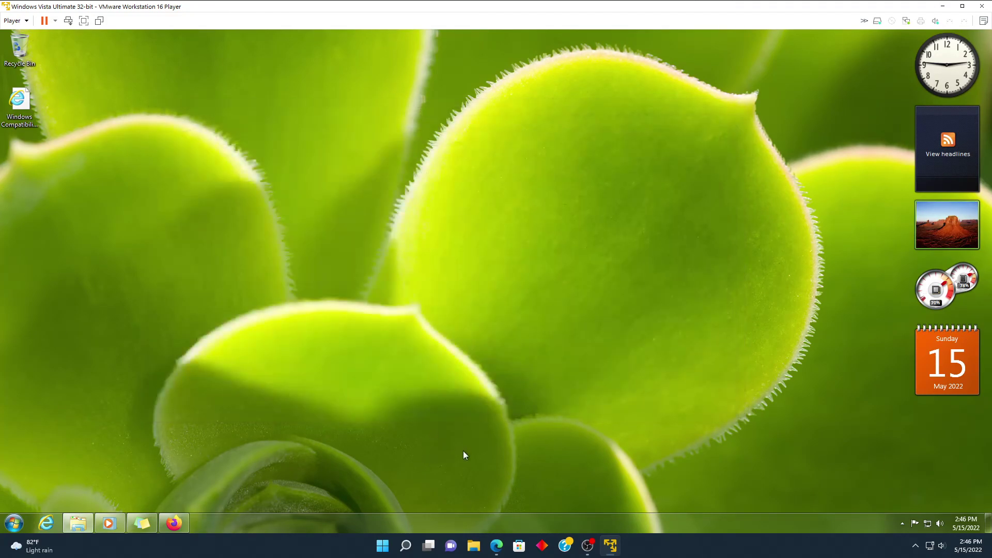
Step: Switch to Edge on the host and play Windows Vista Remix by Monarth from the windows vista hello search results
left_click(497, 545)
left_click(225, 73)
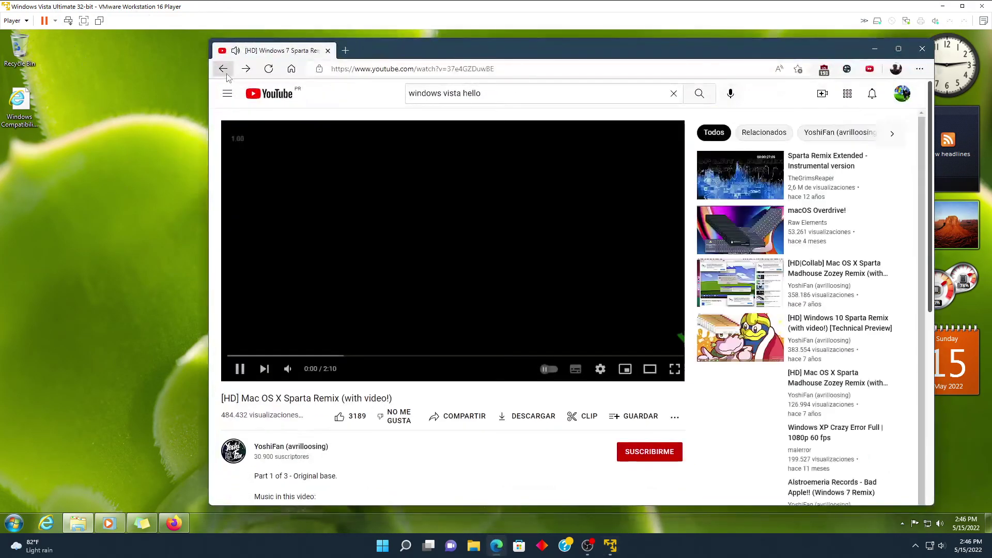
left_click(225, 73)
scroll(447, 311, "down", 9)
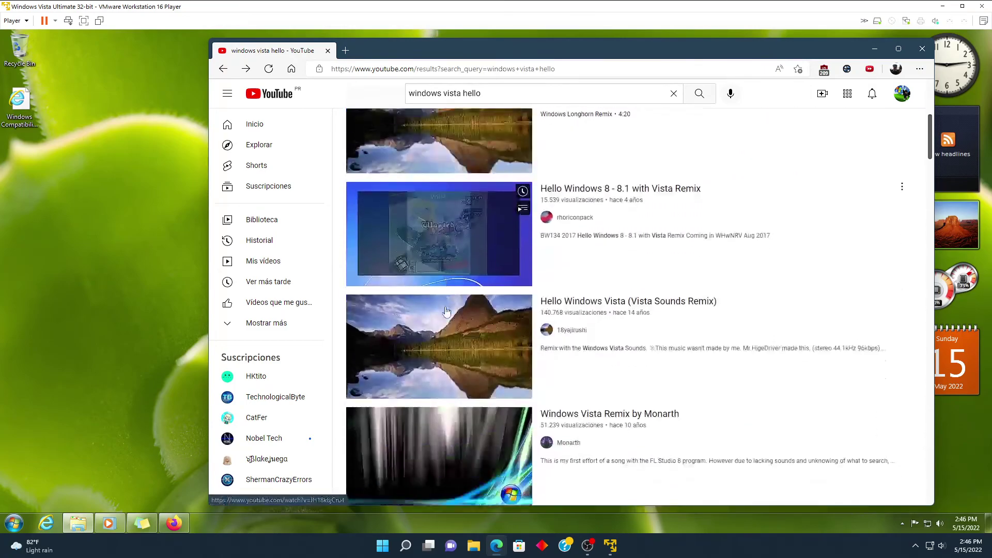
left_click(447, 312)
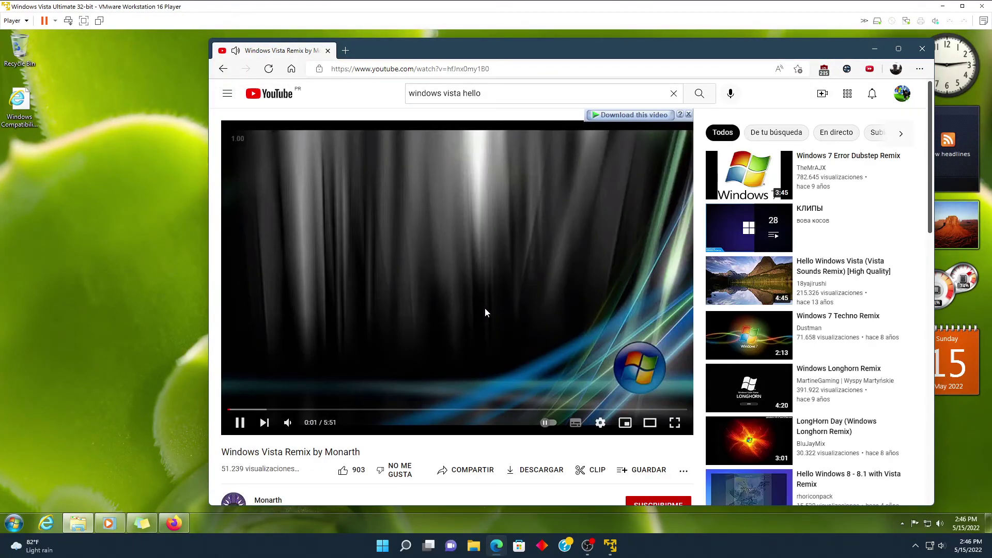
Step: Check the host's sound volume in the quick settings and minimize Edge
mouse_move(290, 423)
left_click(934, 545)
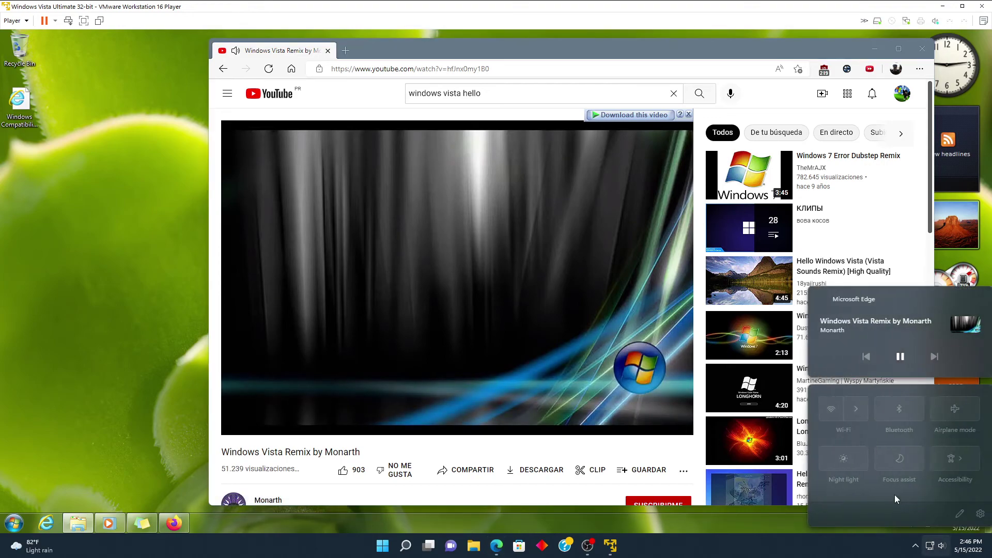
left_click(678, 480)
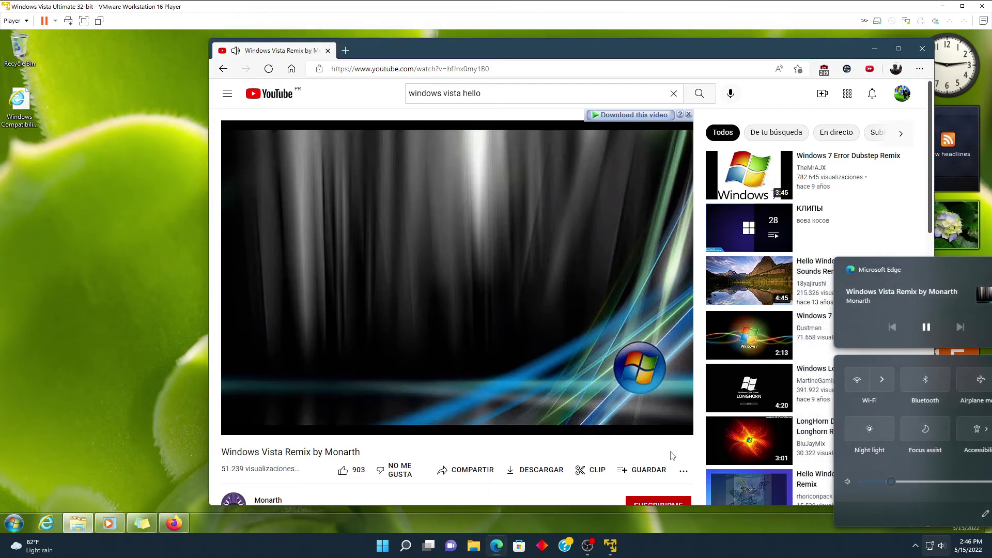
left_click(874, 49)
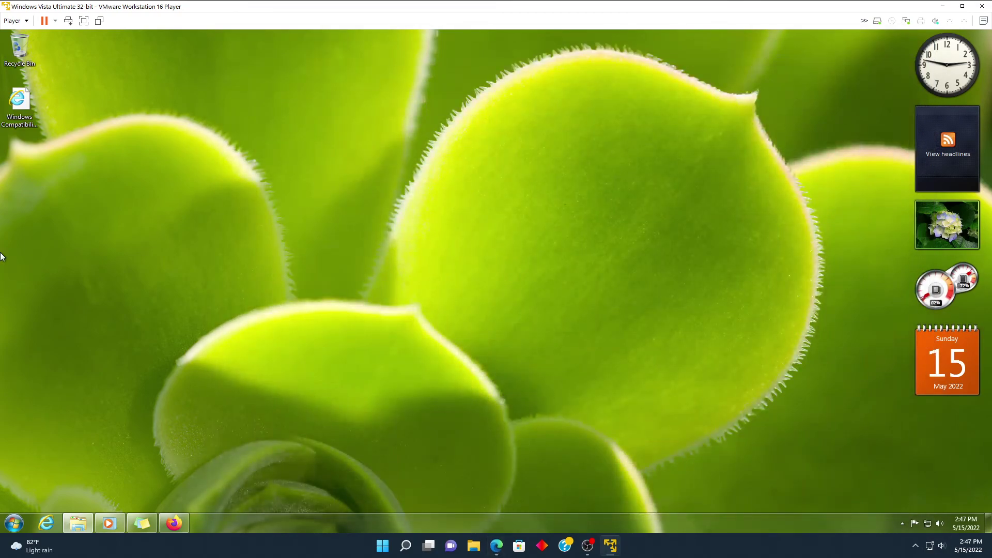
Step: Search the web for windows crazy error maker in the virtual machine's Firefox
left_click(175, 523)
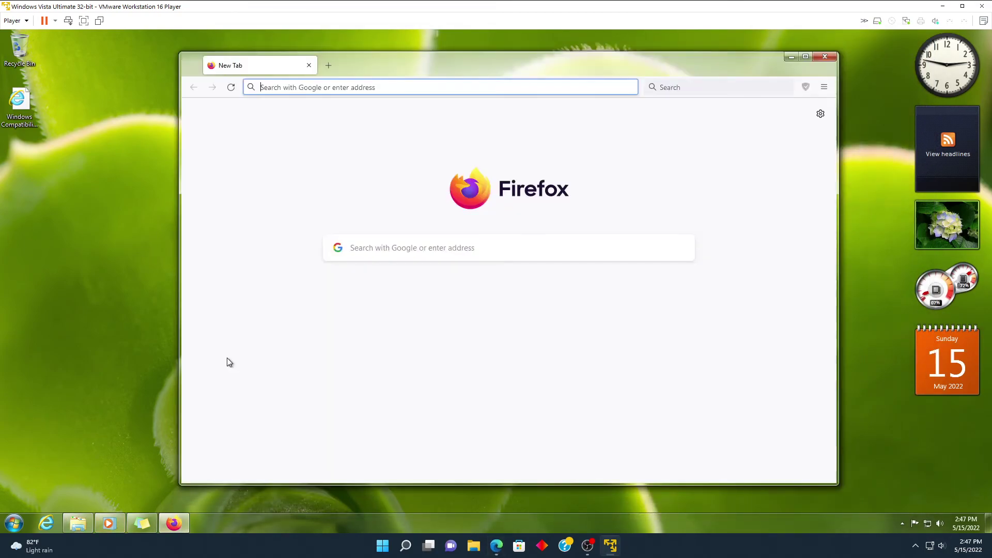
type("wind")
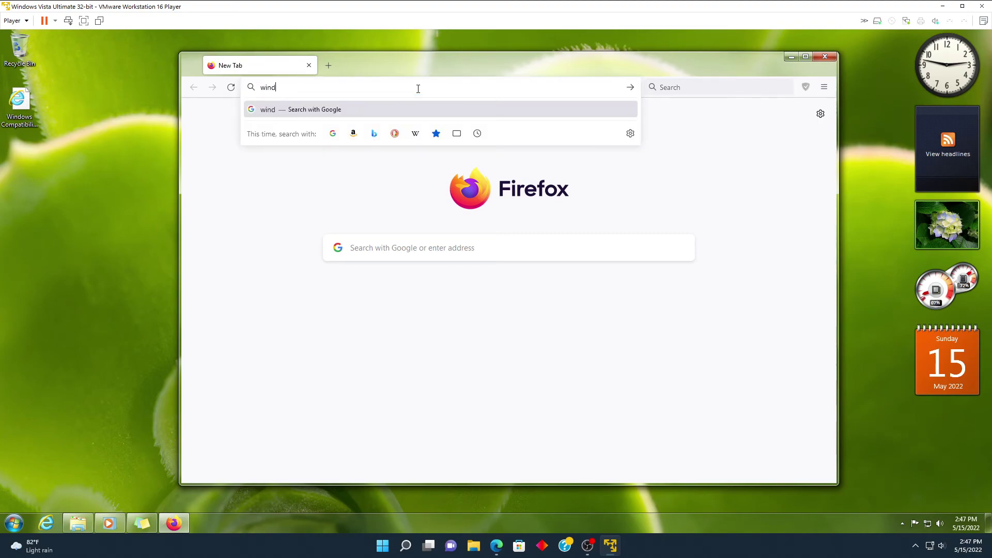
type("ows crazy error maker")
key("Return")
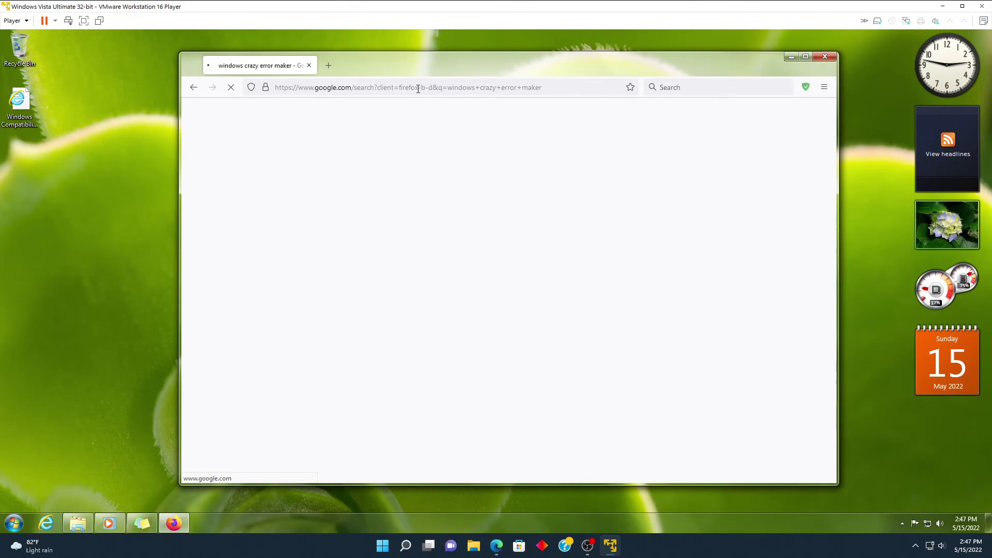
Step: Open the Windows 7 Crazy Error With Cityscape Sounds project from the On Lockdown Scratch studio and reload it after the crash
left_click(321, 212)
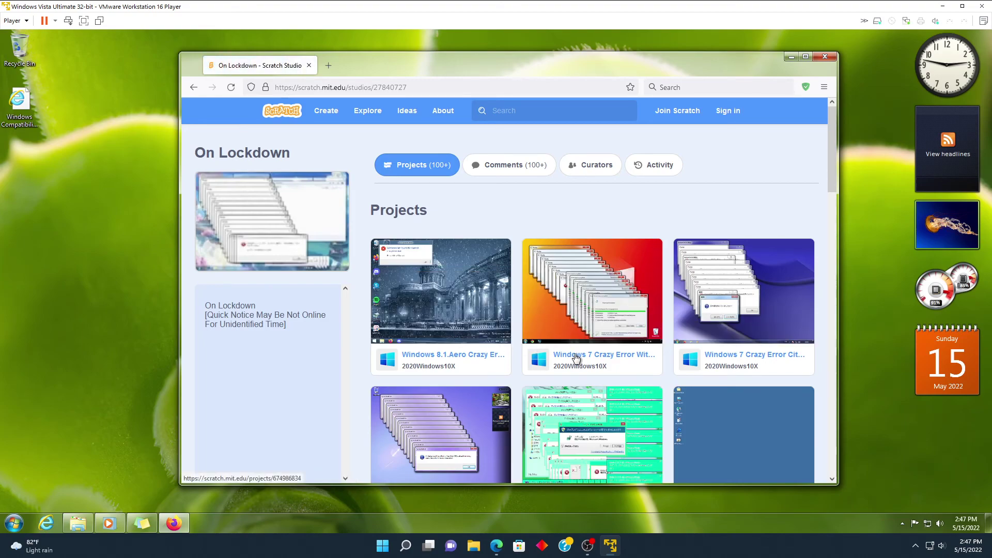
left_click(574, 354)
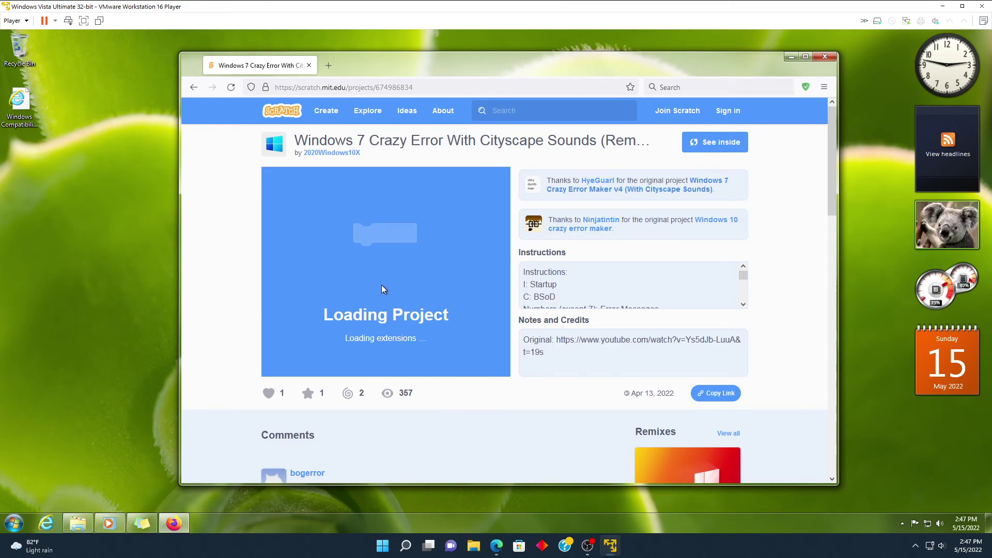
scroll(377, 253, "down", 4)
scroll(377, 249, "up", 5)
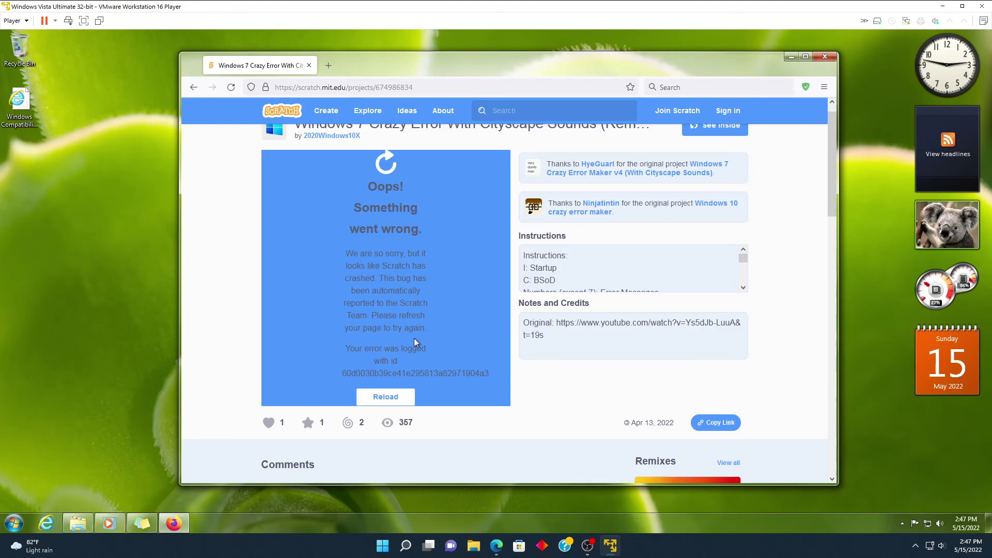
left_click(380, 403)
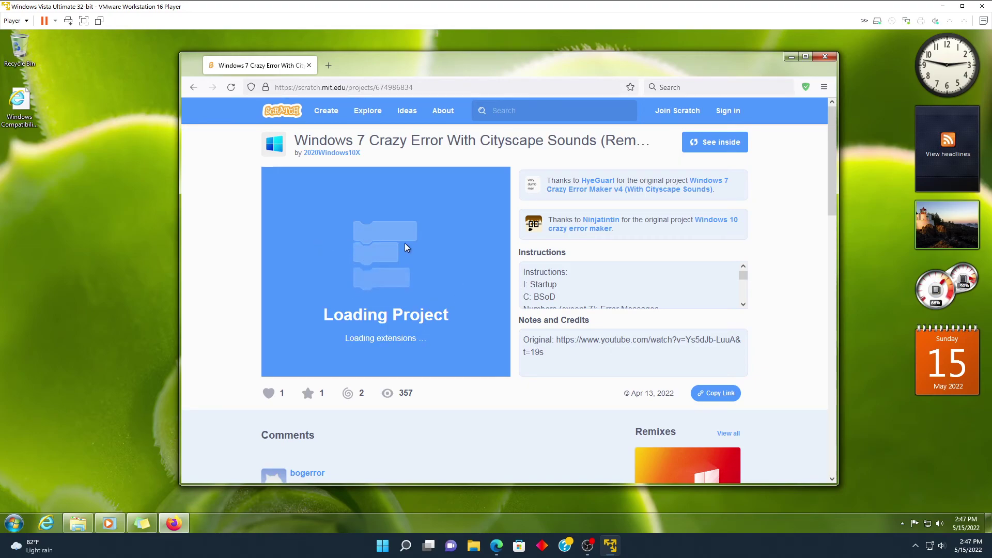
Step: Run the Windows 7 Crazy Error project, trigger its BSoD, and restart it several times
left_click(389, 247)
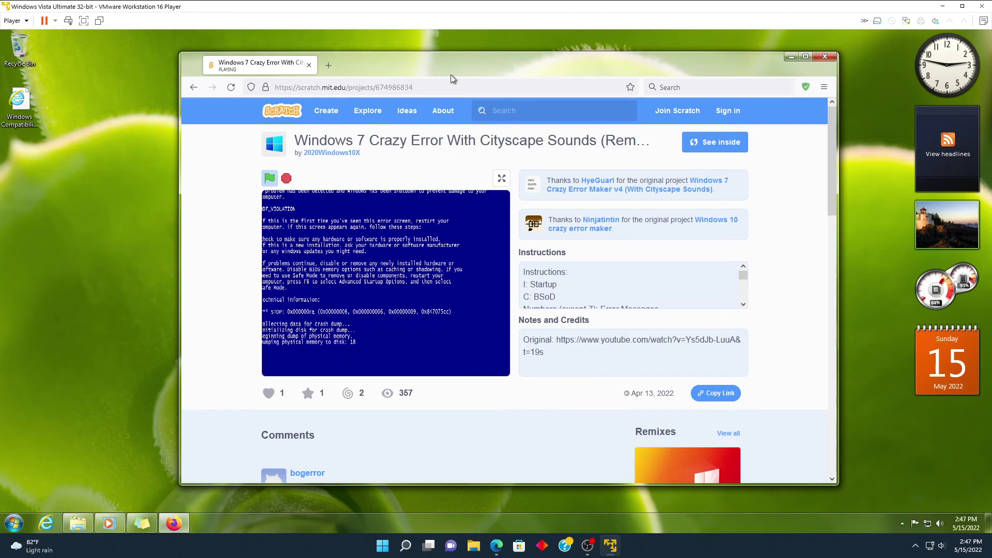
left_click(270, 178)
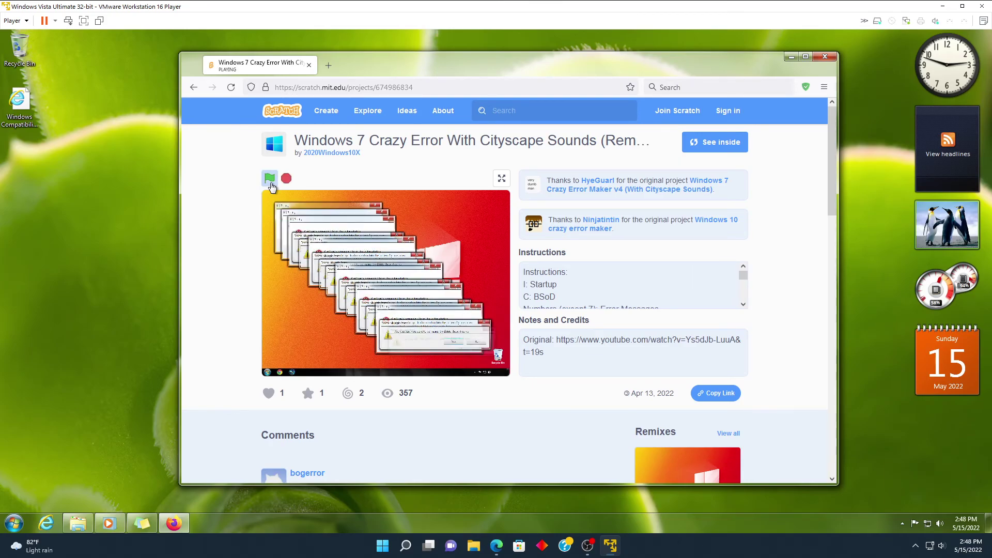
left_click(270, 182)
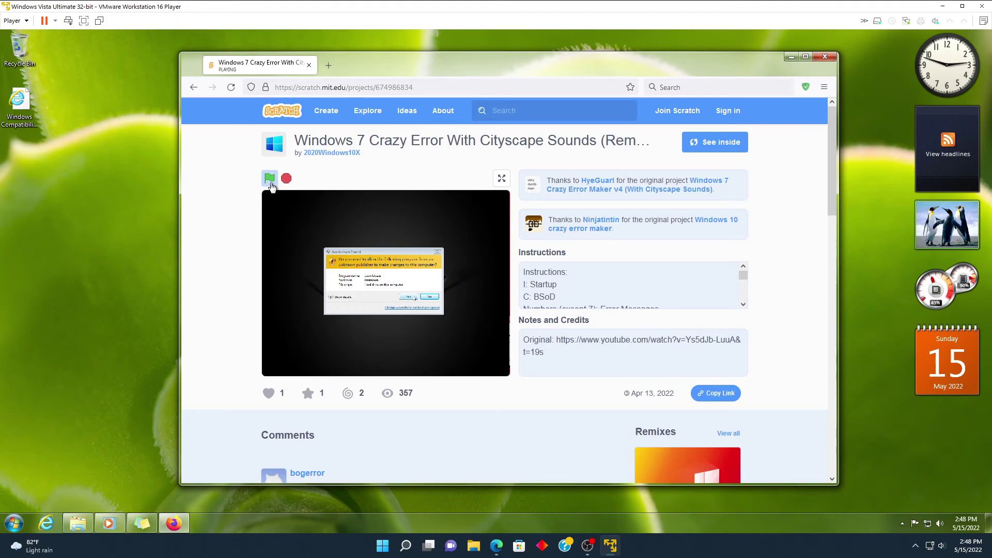
key("c")
left_click(271, 182)
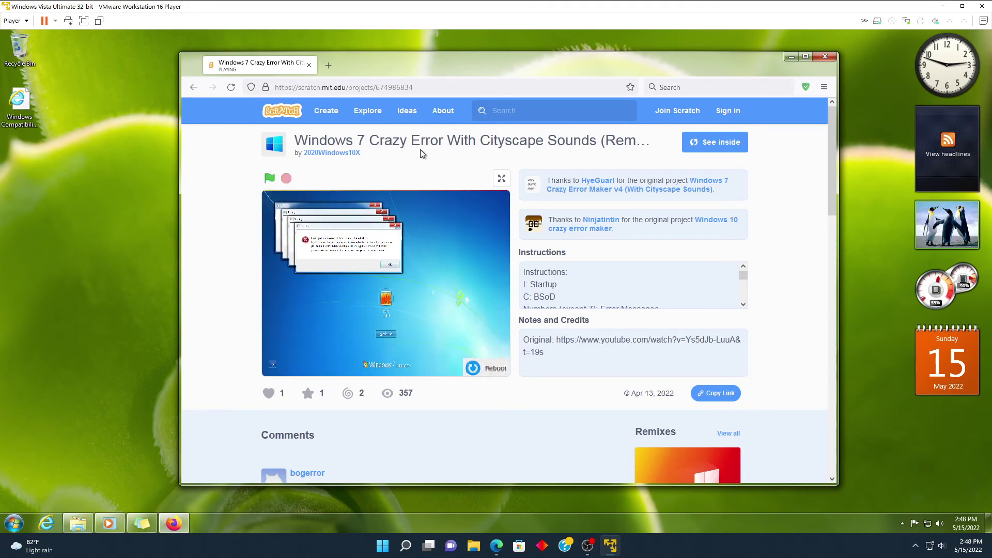
Step: Minimize Firefox and apply the Architecture Aero theme in the desktop's Personalization settings
left_click(792, 56)
right_click(438, 149)
left_click(477, 257)
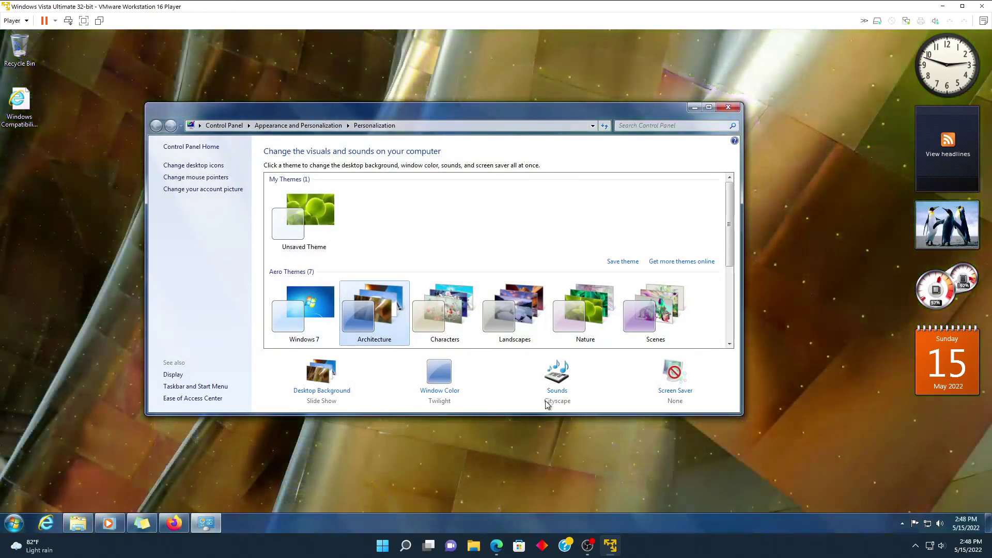
Step: Try to run the nonexistent program name a to trigger an error dialog with the Cityscape sounds
key("super+r")
type("a")
key("Return")
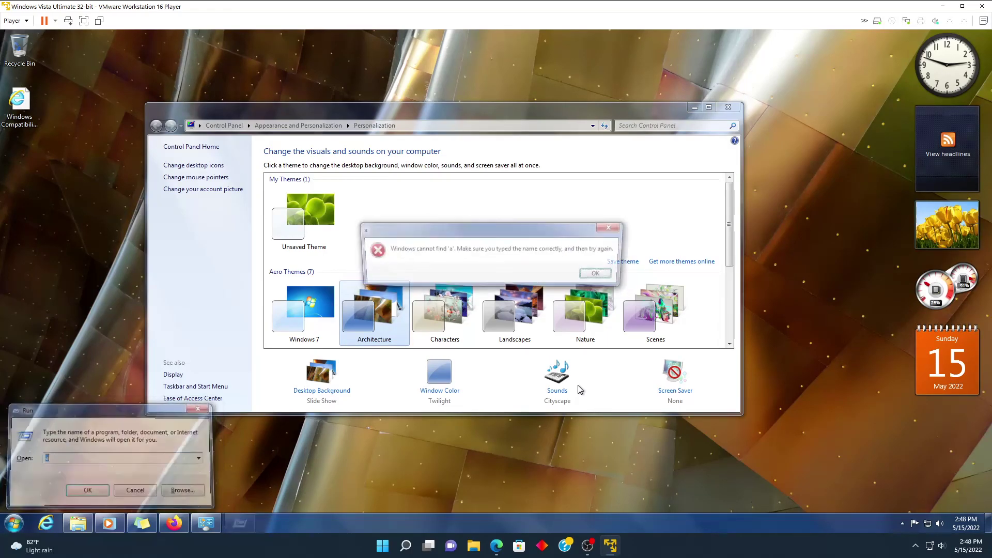
Step: Run the nonexistent program name a several more times to repeat the error dialog, and close the Run dialog
key("Return")
key("Return")
key("Return")
key("Return")
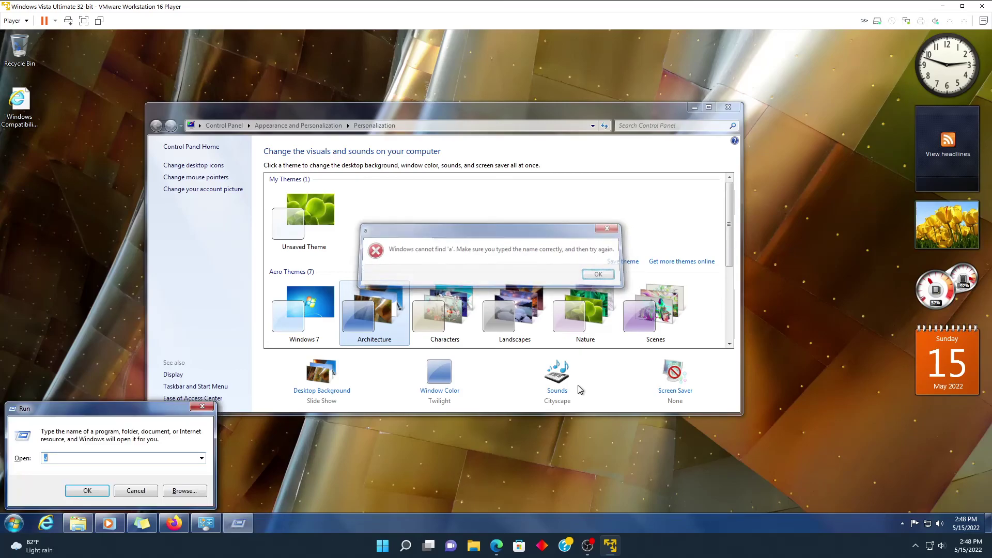
key("Return")
key("Return")
key("Return")
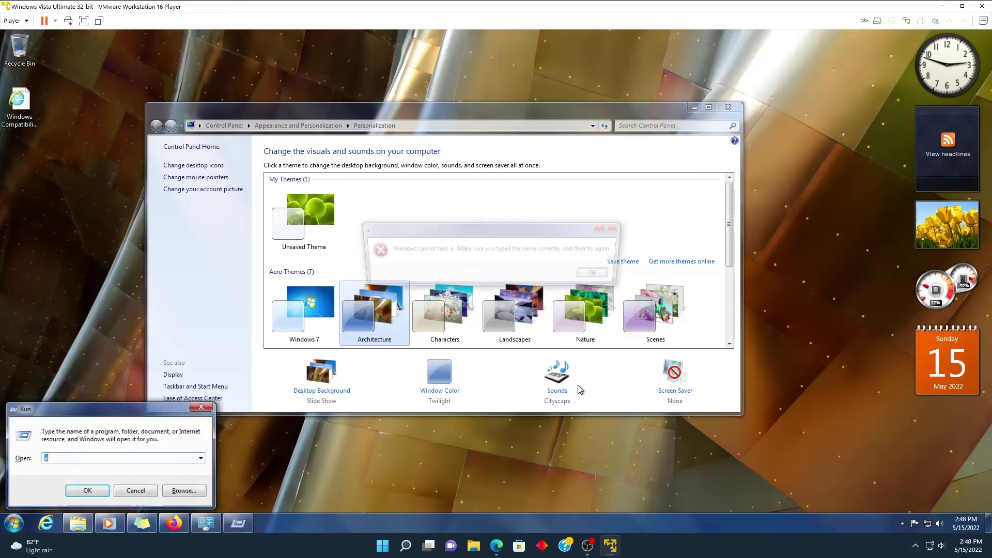
key("Return")
key("Return")
key("Return")
key("Return")
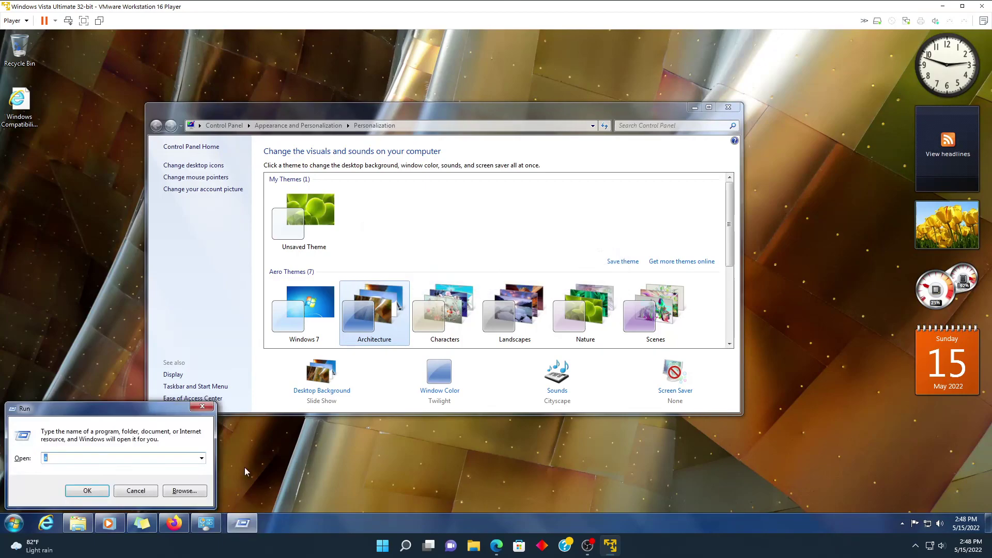
left_click(125, 491)
Step: Apply the Unsaved Theme, close the Personalization window and return to the Scratch project in Firefox
left_click(304, 217)
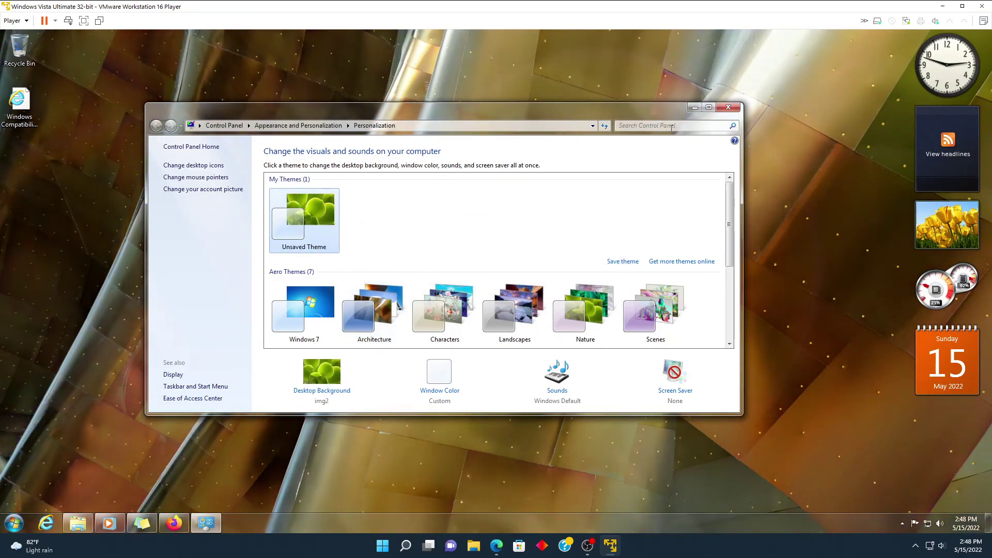
left_click(728, 107)
left_click(174, 522)
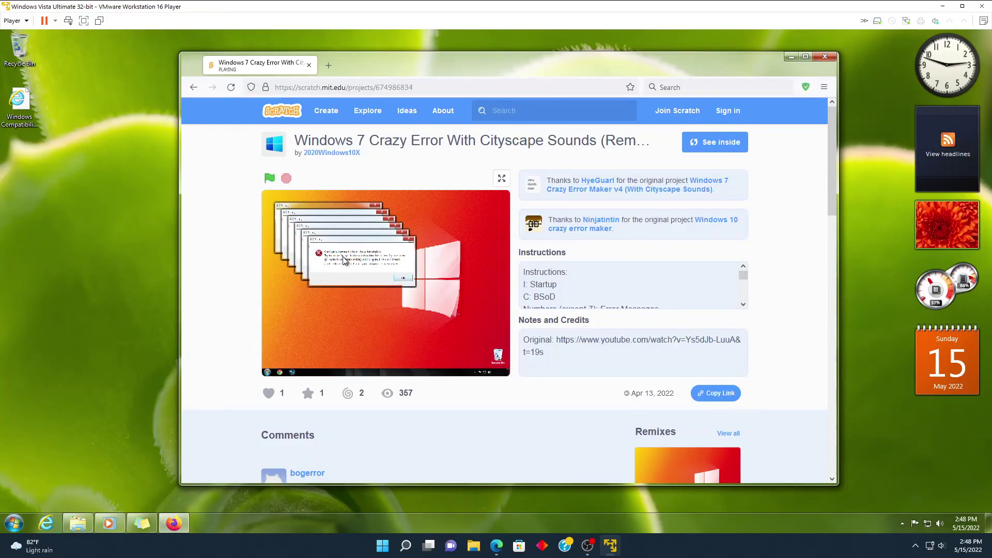
left_click(496, 544)
left_click(496, 543)
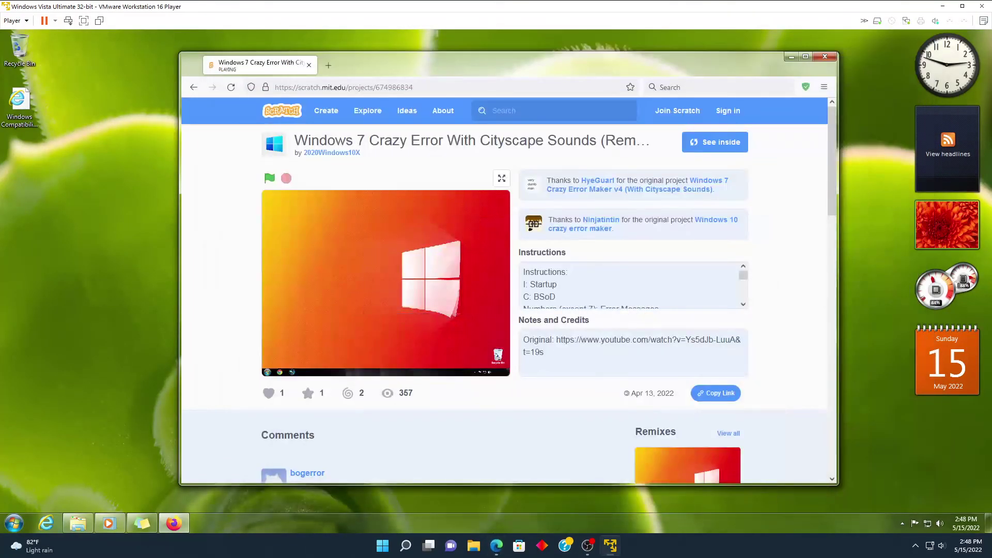
Step: Trigger the Scratch project's error messages 1 to 5, clearing them from its simulated desktop
key("1")
key("2")
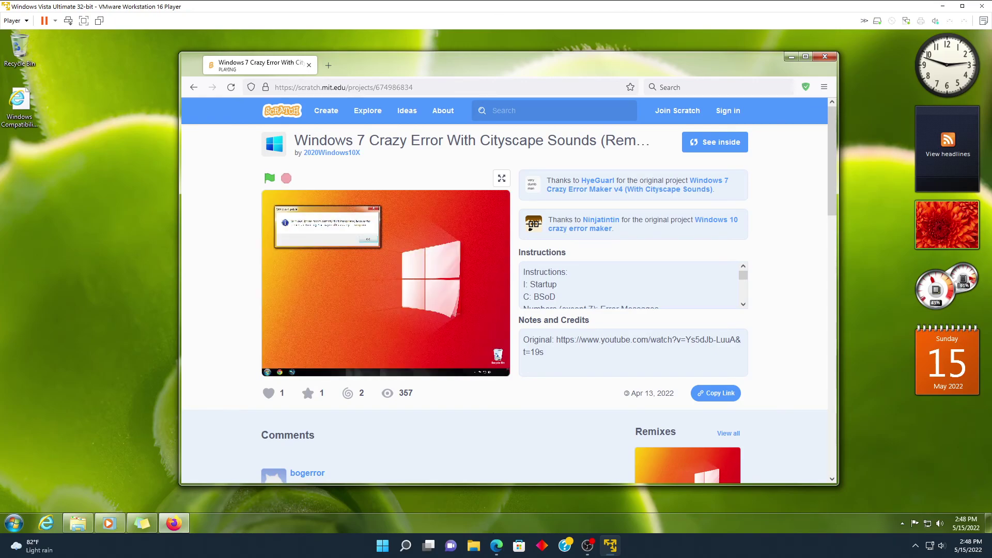
key("3")
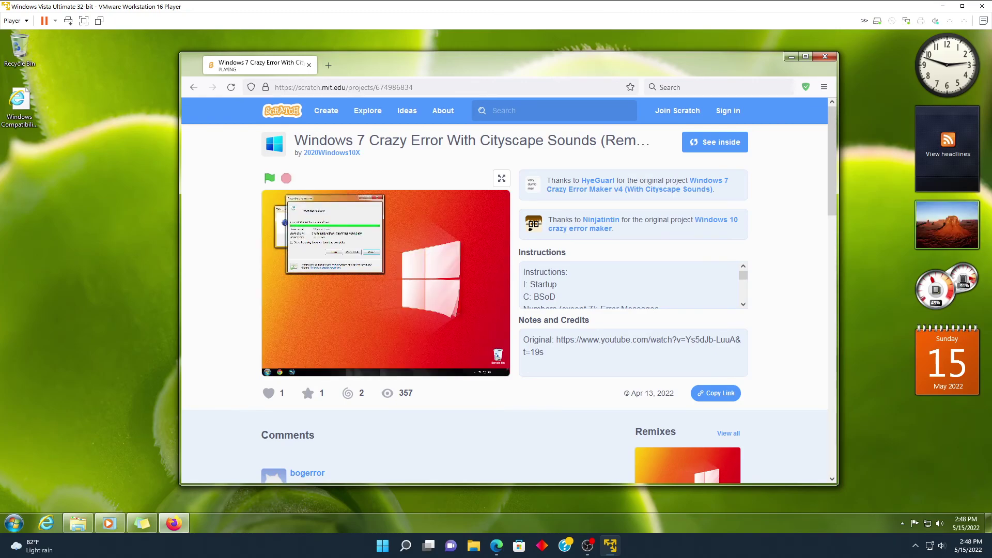
key("4")
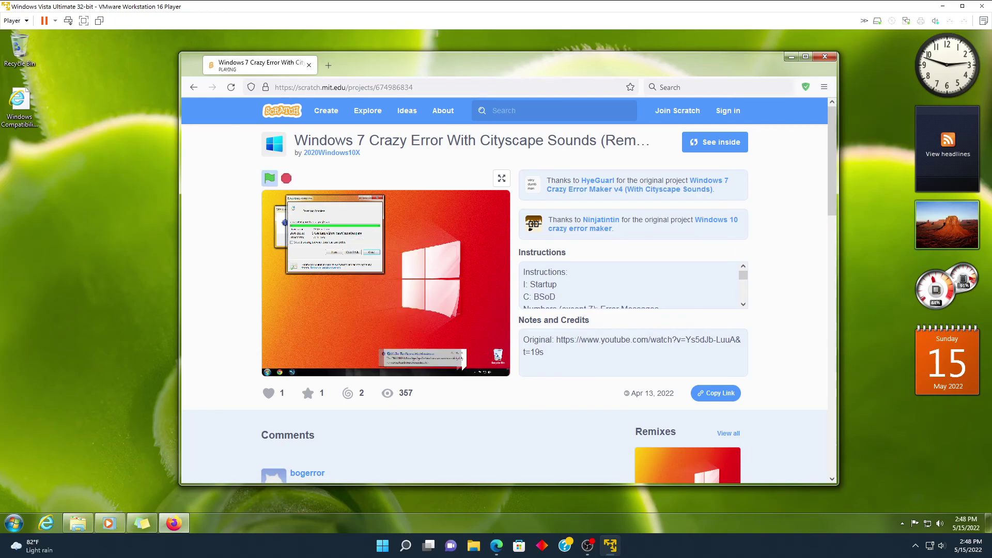
key("3")
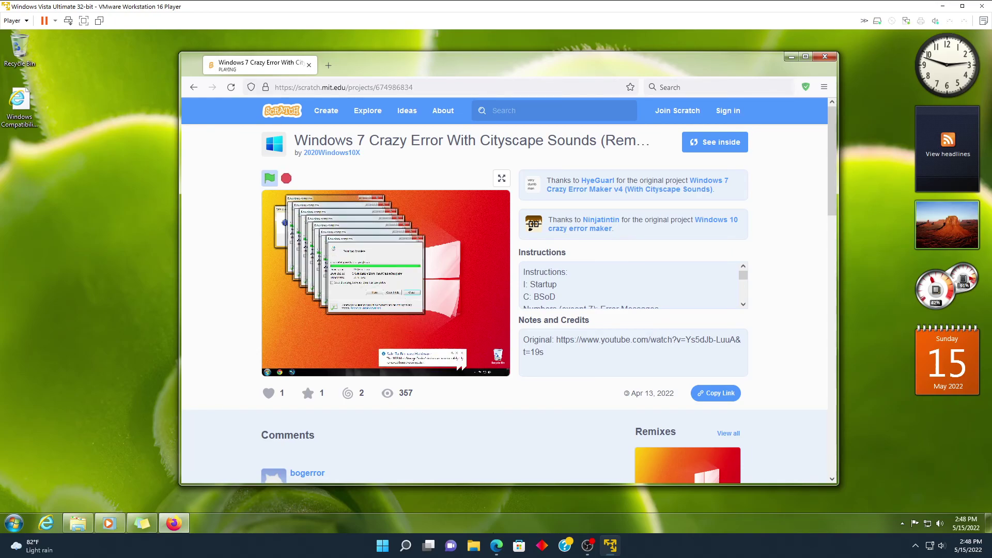
key("space")
key("5")
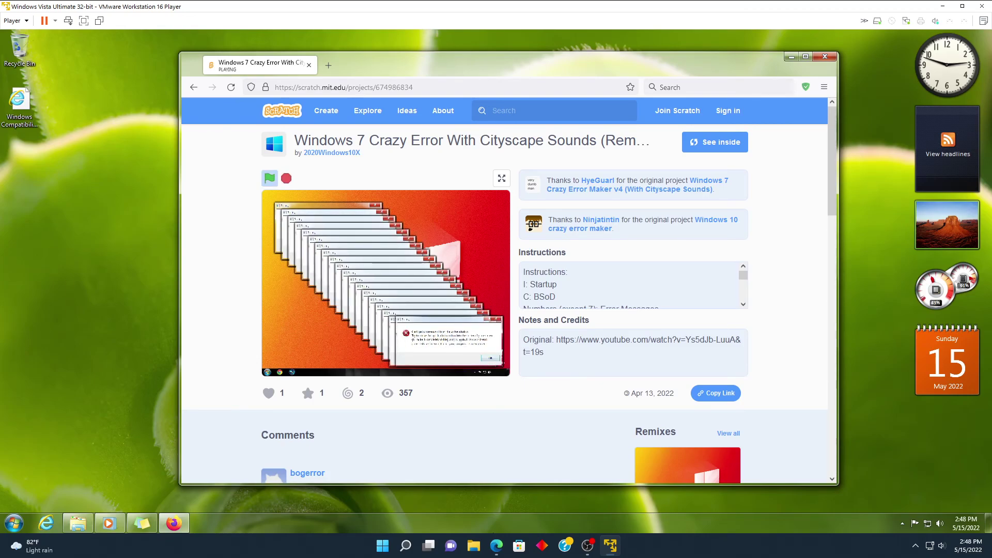
key("space")
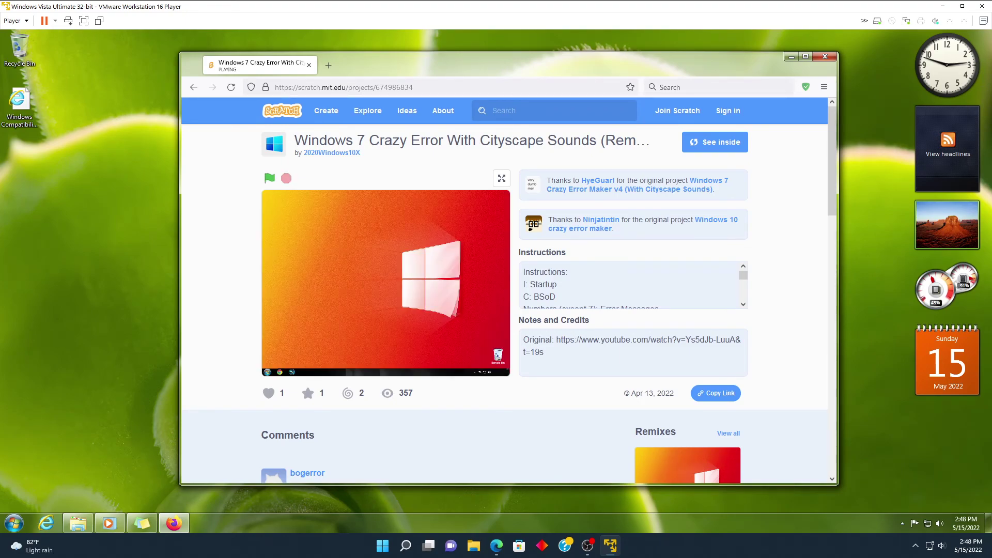
Step: Fill the project's simulated desktop with error messages 1, 2 and 3, and trigger action 7 repeatedly
key("1")
key("2")
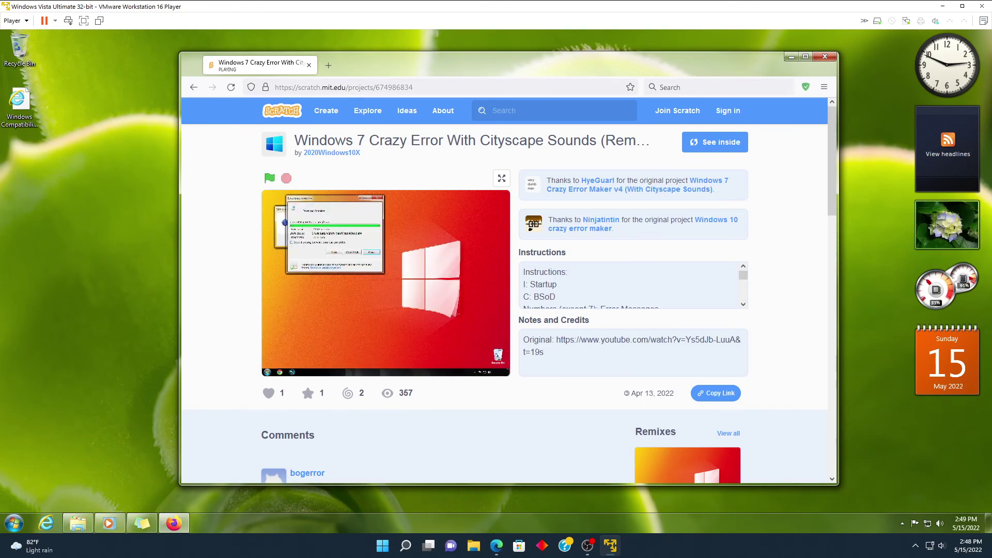
key("3")
key("2")
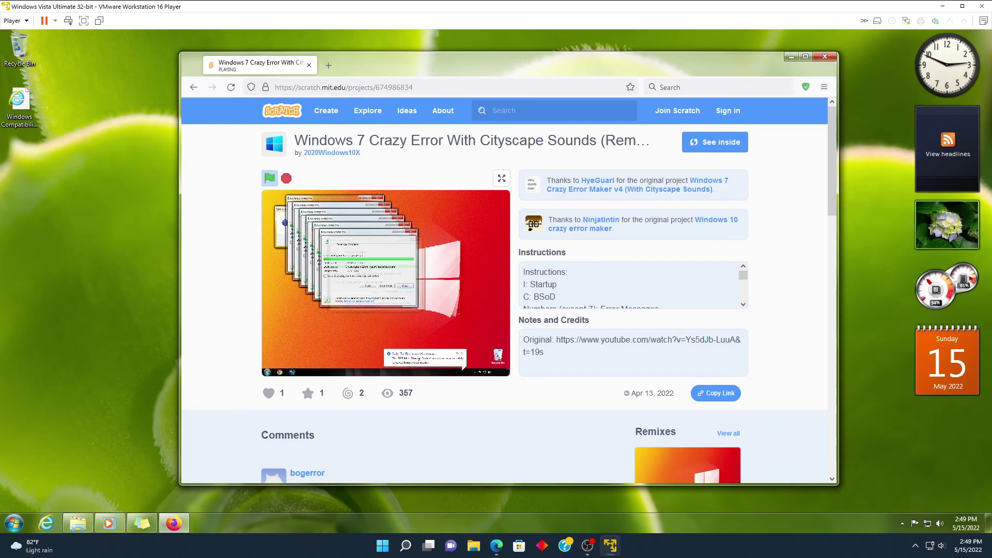
key("1")
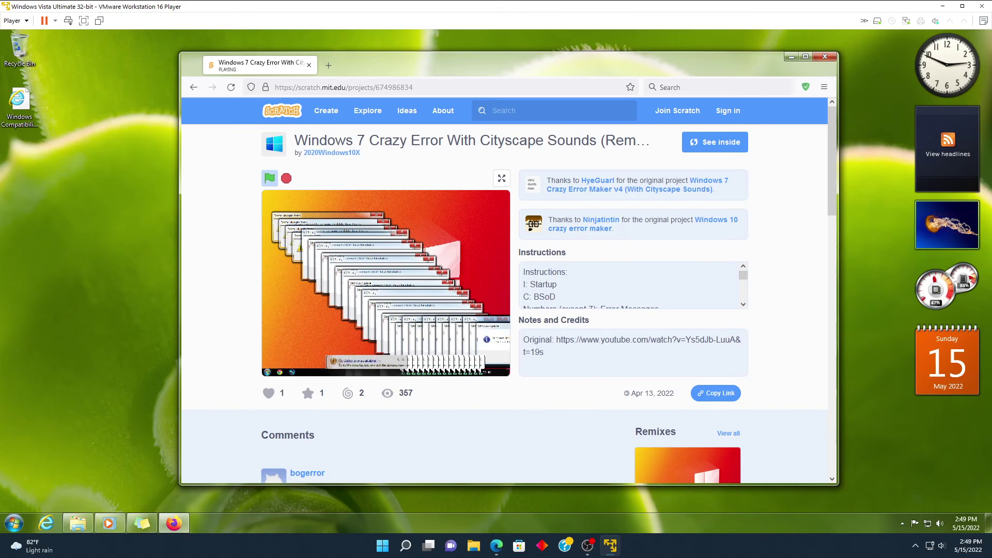
key("7")
key("7")
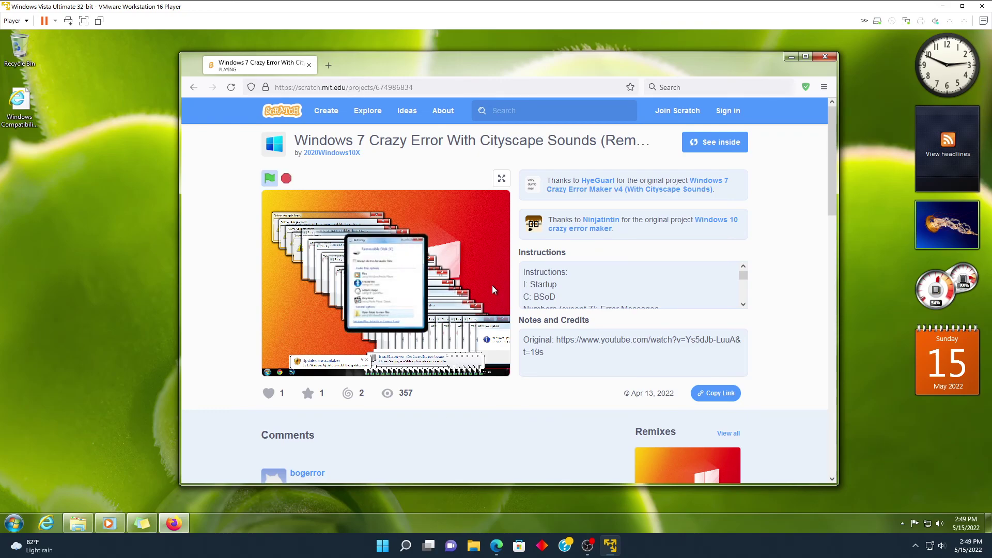
key("7")
key("7")
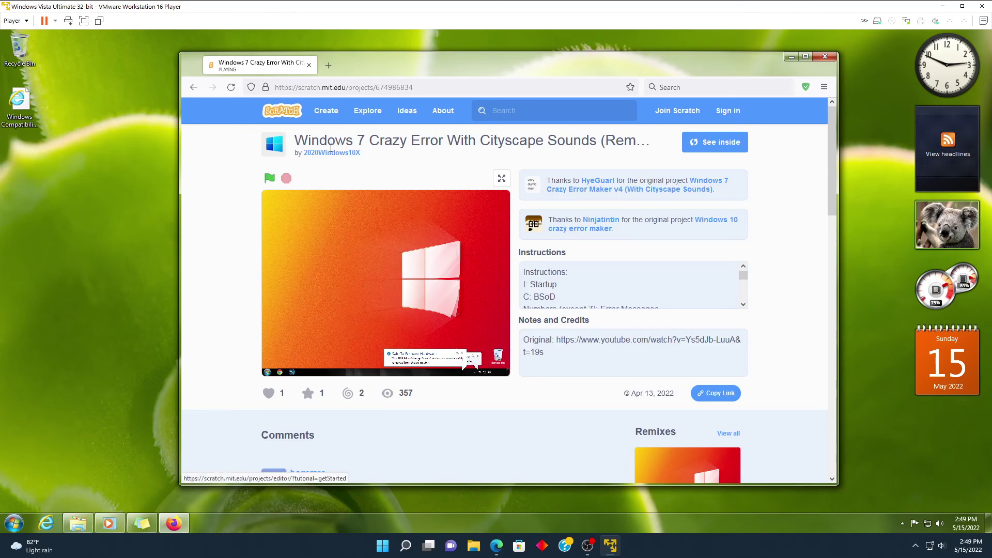
Step: Trigger error message 1 and the BSoD in the Scratch project, and close Firefox
key("1")
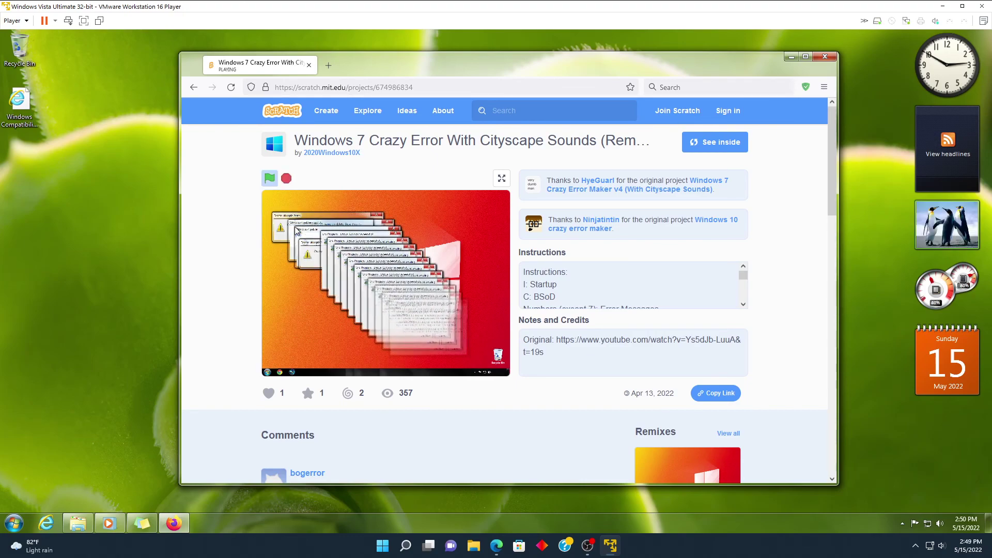
key("c")
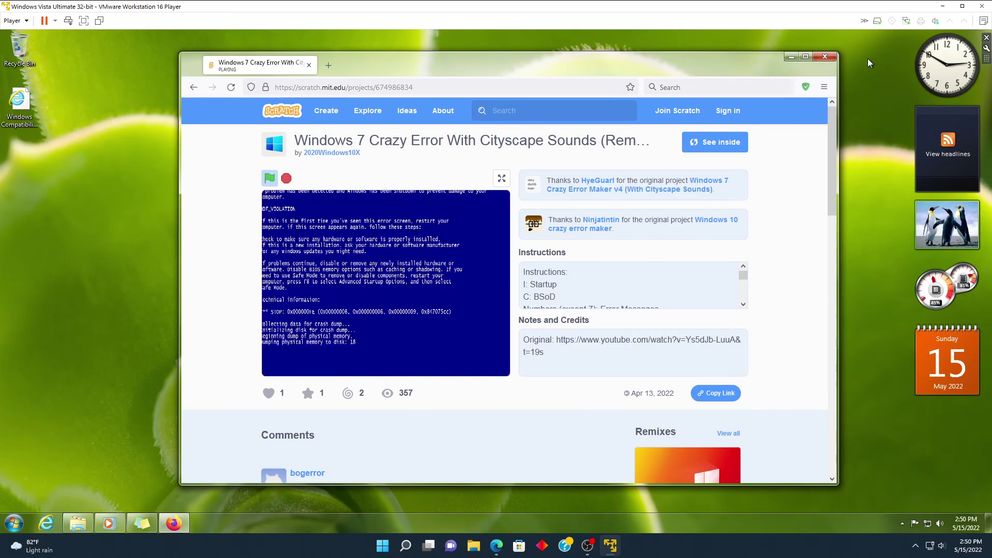
left_click(830, 59)
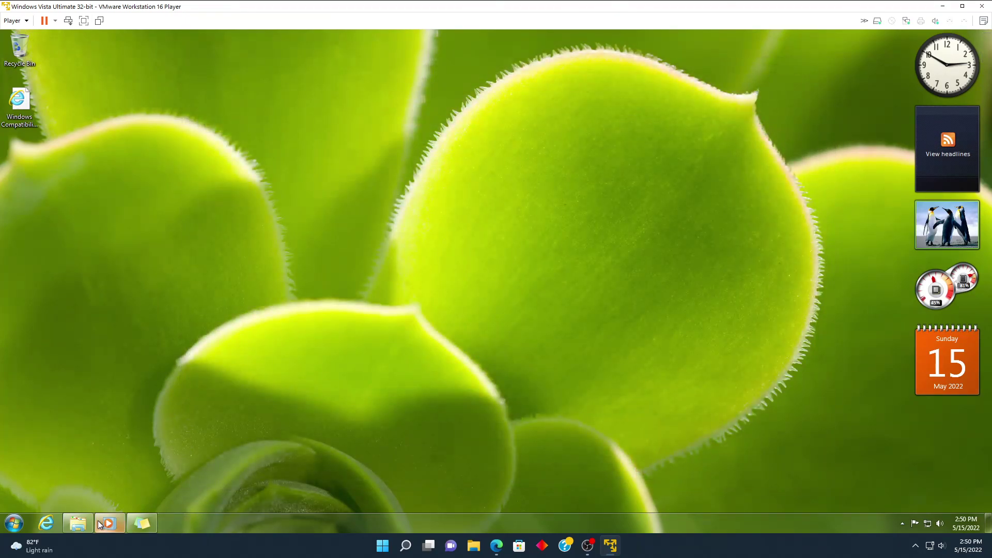
Step: Open Local Disk (C:) in Windows Explorer to view its folders, and close the window
left_click(77, 523)
double_click(331, 190)
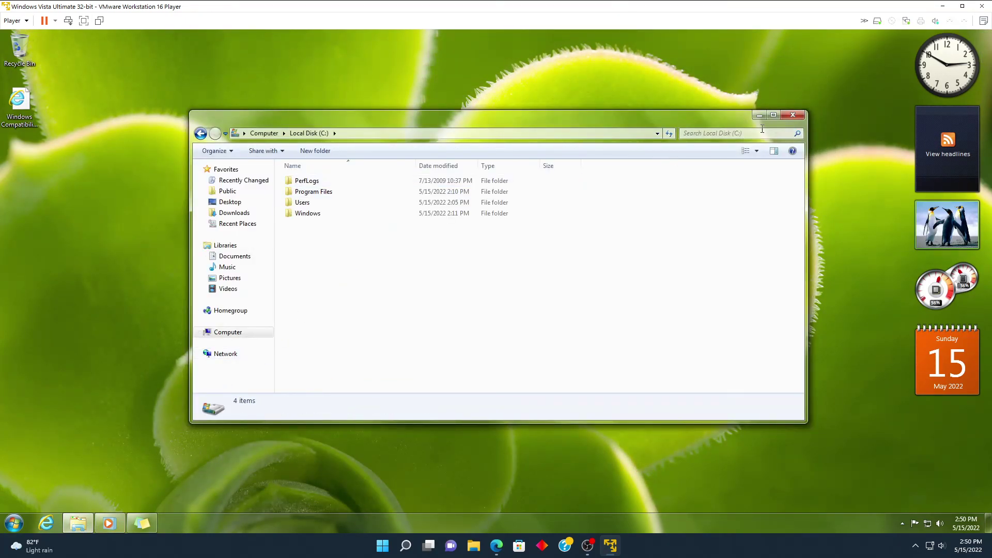
left_click(782, 115)
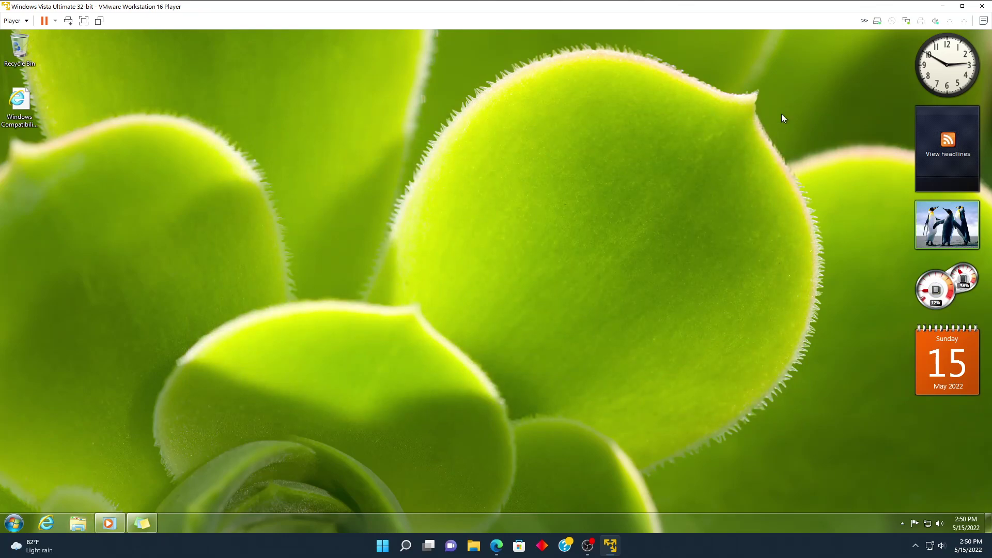
left_click(498, 544)
left_click(100, 177)
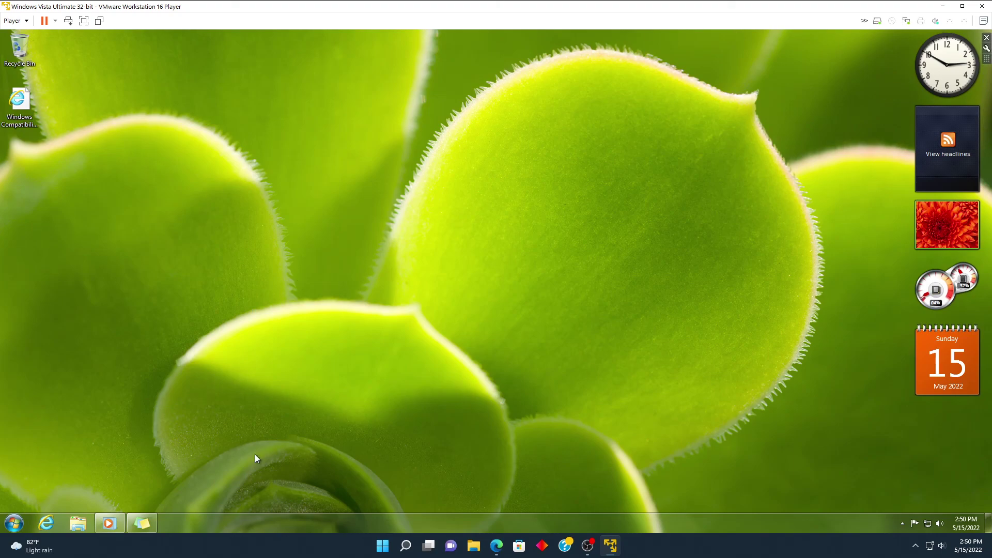
Step: Open the computer's system properties, enlarge the System window to view all basic information, and close it
left_click(77, 523)
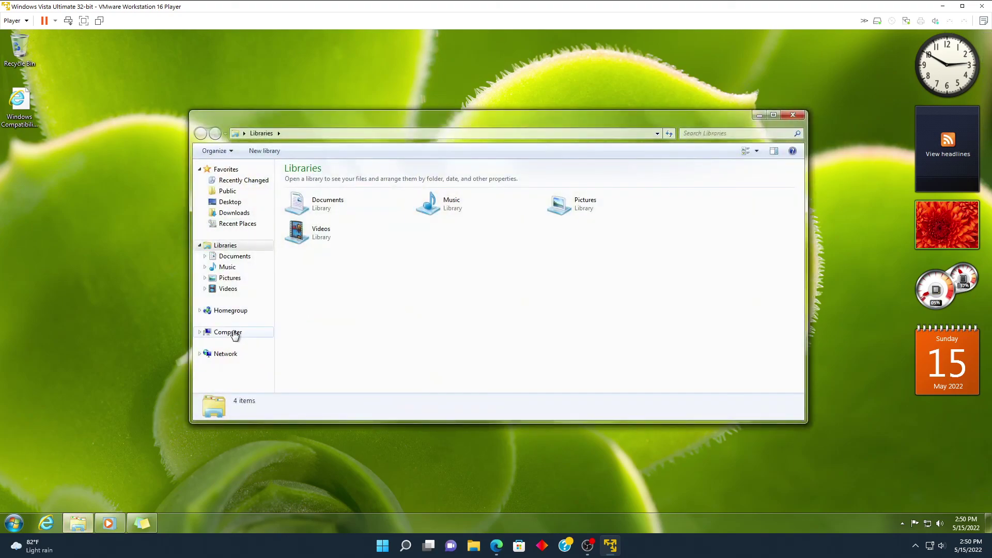
left_click(253, 332)
right_click(333, 292)
left_click(362, 387)
left_click(780, 123)
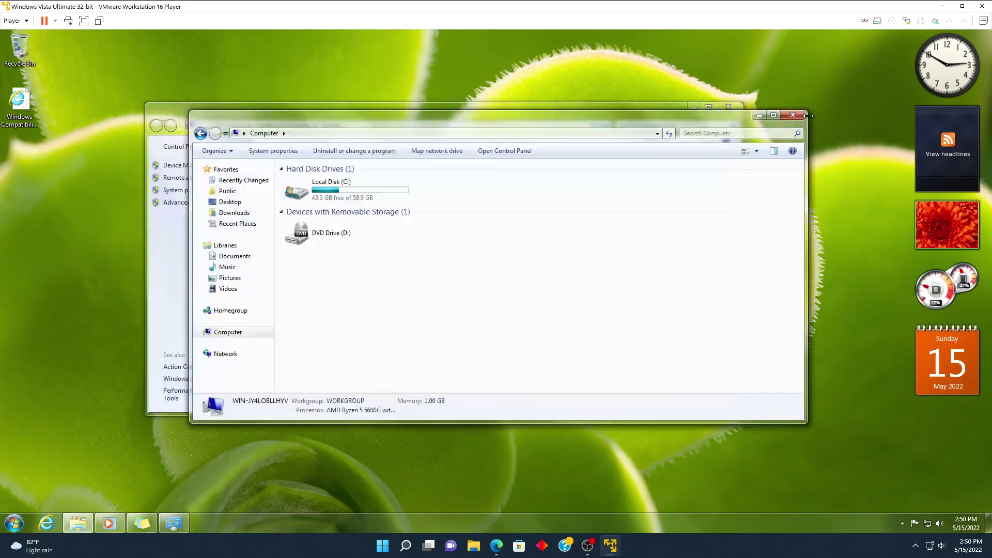
left_click(790, 116)
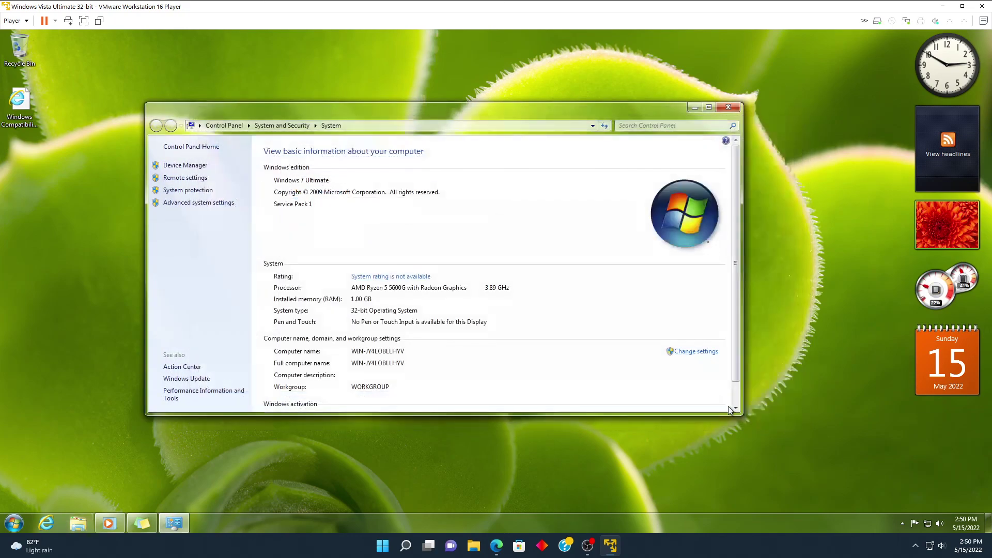
left_click_drag(740, 413, 933, 489)
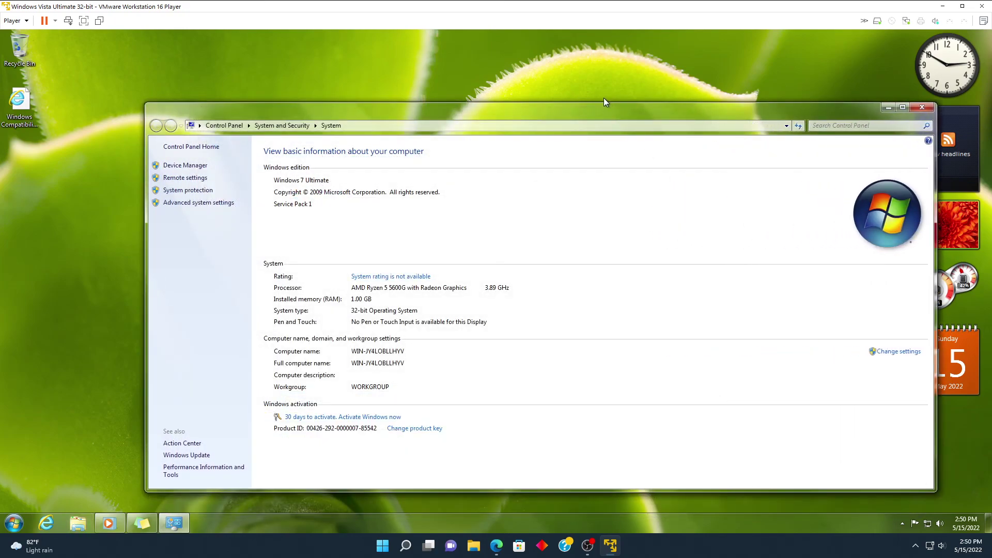
left_click_drag(591, 110, 594, 30)
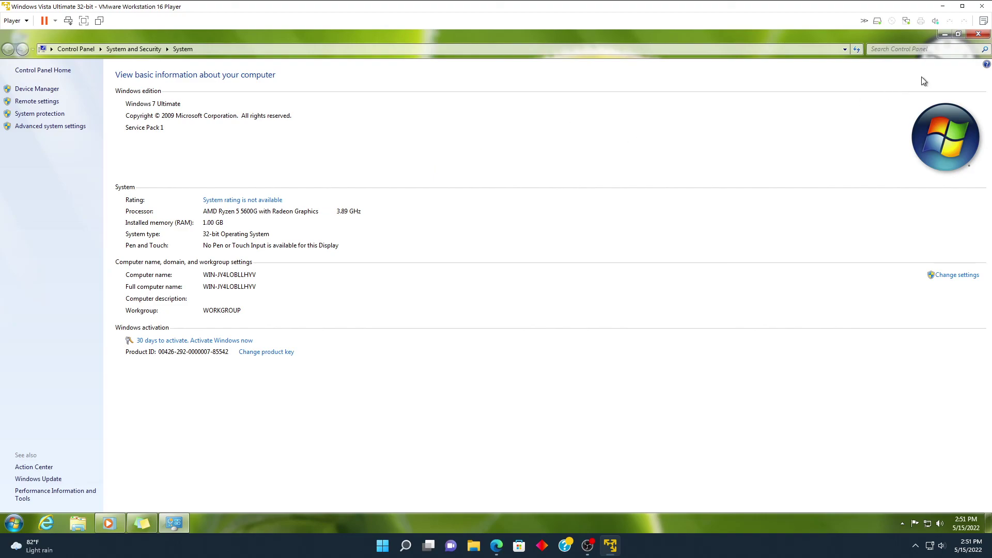
left_click(978, 34)
Step: Search for firefox among the installed programs and launch it
left_click(3, 526)
left_click(4, 526)
left_click(10, 518)
type("f")
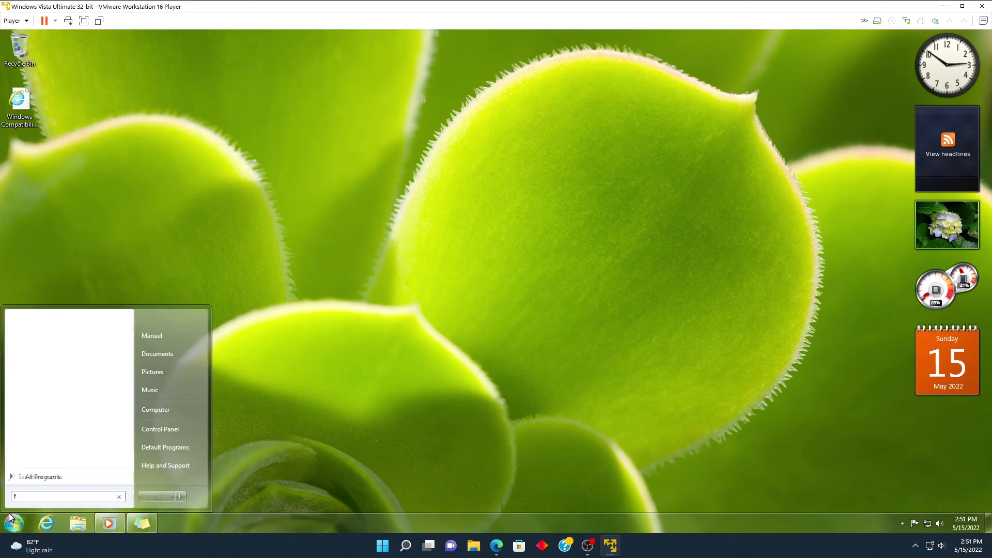
type("irefox")
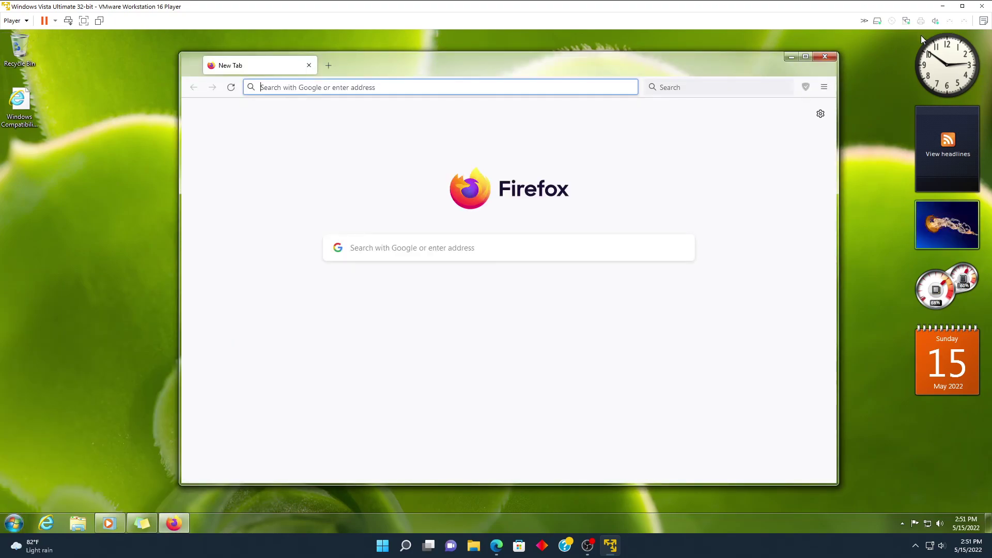
Step: Open the Microsoft Azure Text to Speech page in Firefox
left_click(824, 87)
left_click(748, 198)
left_click(727, 268)
left_click(496, 546)
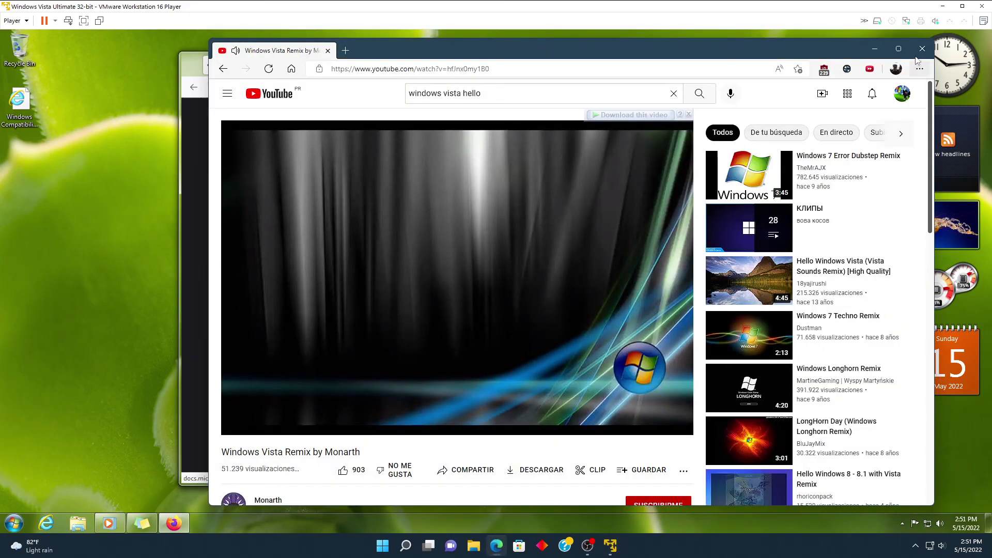
key("alt+Tab")
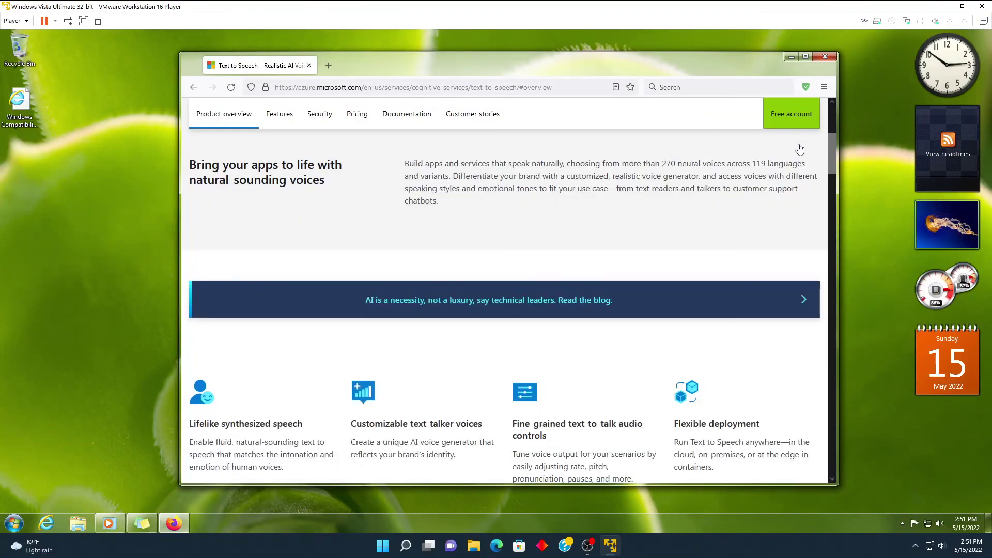
Step: Set the language of the Text to Speech demo to Spanish (Chile)
scroll(557, 298, "down", 6)
scroll(557, 298, "down", 3)
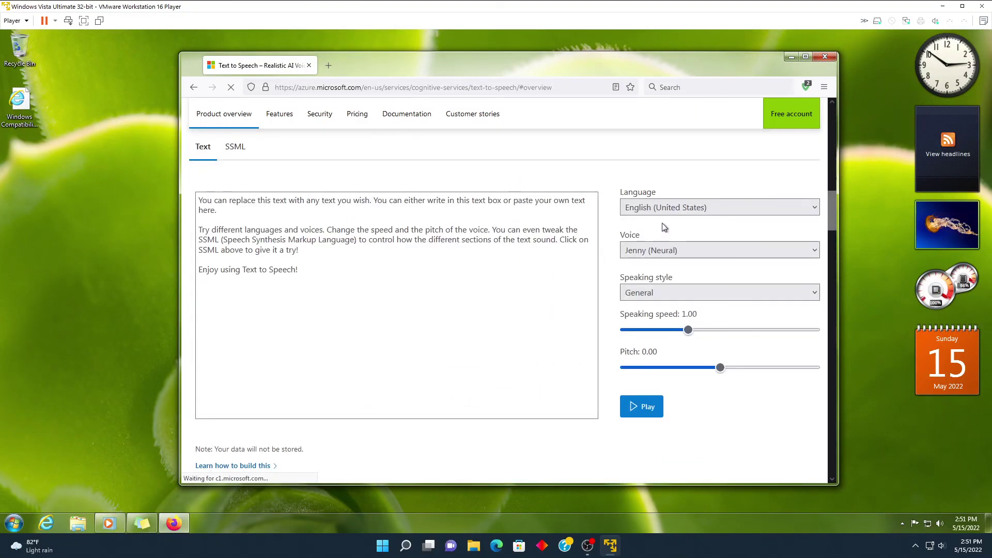
left_click(666, 207)
scroll(649, 275, "down", 6)
scroll(649, 278, "down", 12)
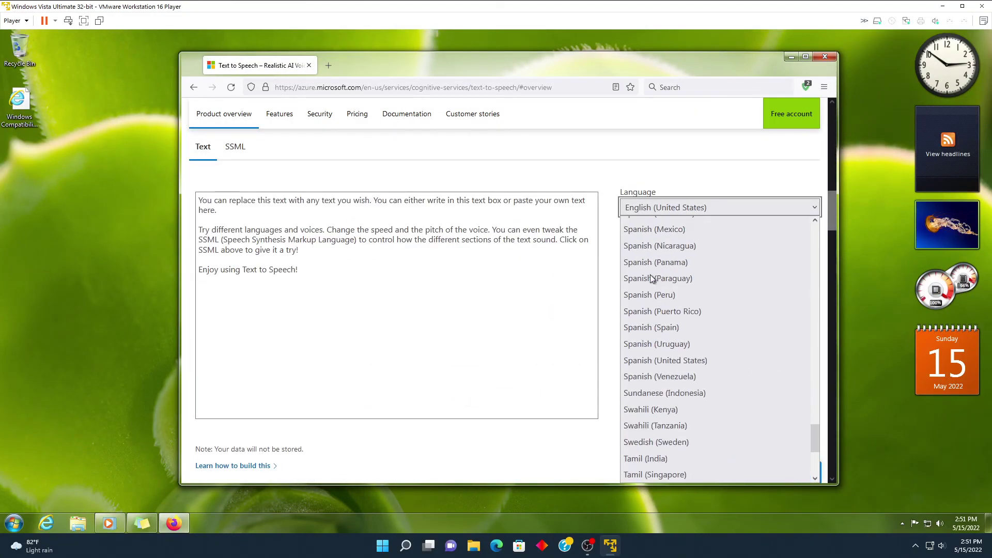
scroll(639, 311, "up", 4)
scroll(640, 311, "up", 4)
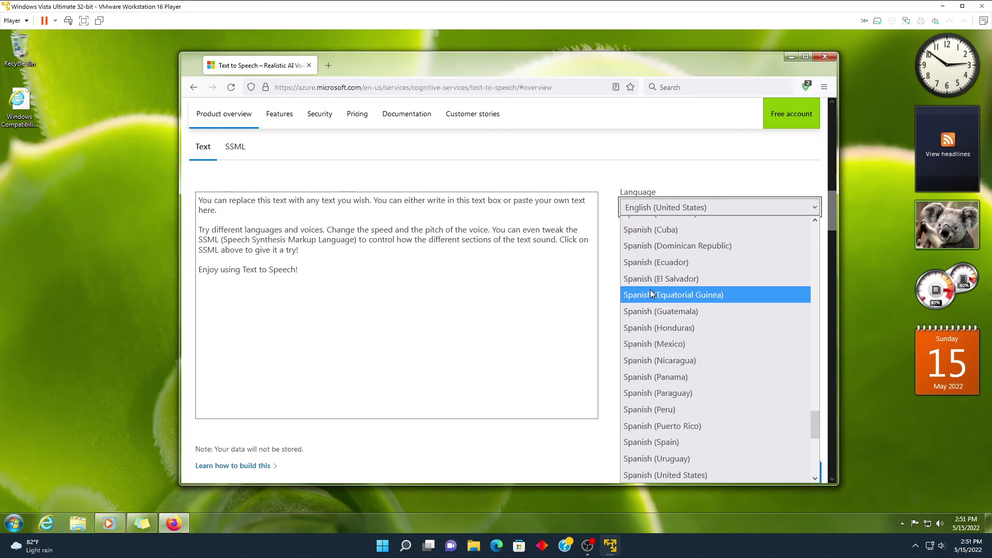
left_click(641, 367)
Step: Replace the demo text with "Adios windows 7! te amaremos de verdad!" and play it aloud
type("Ad")
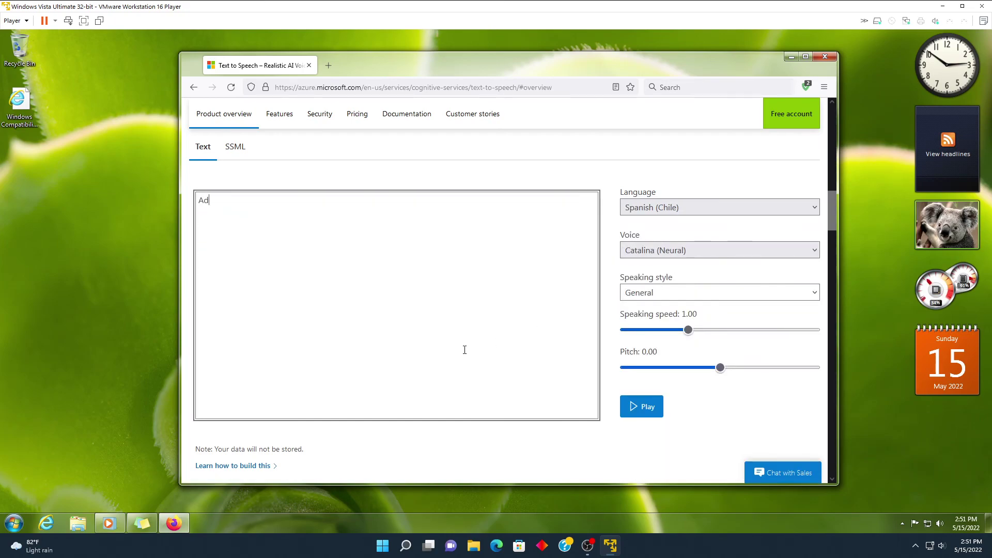
type("ios wind0")
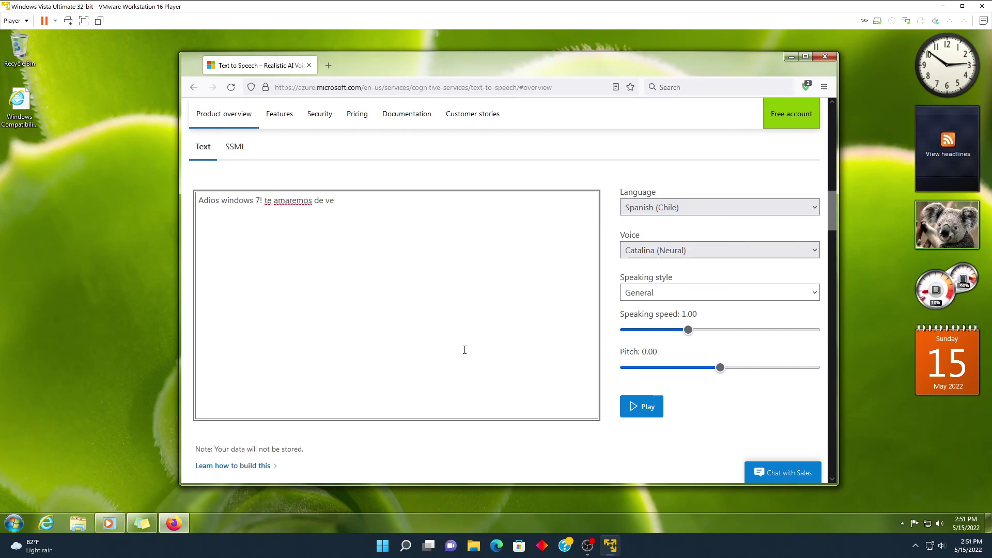
left_click(643, 408)
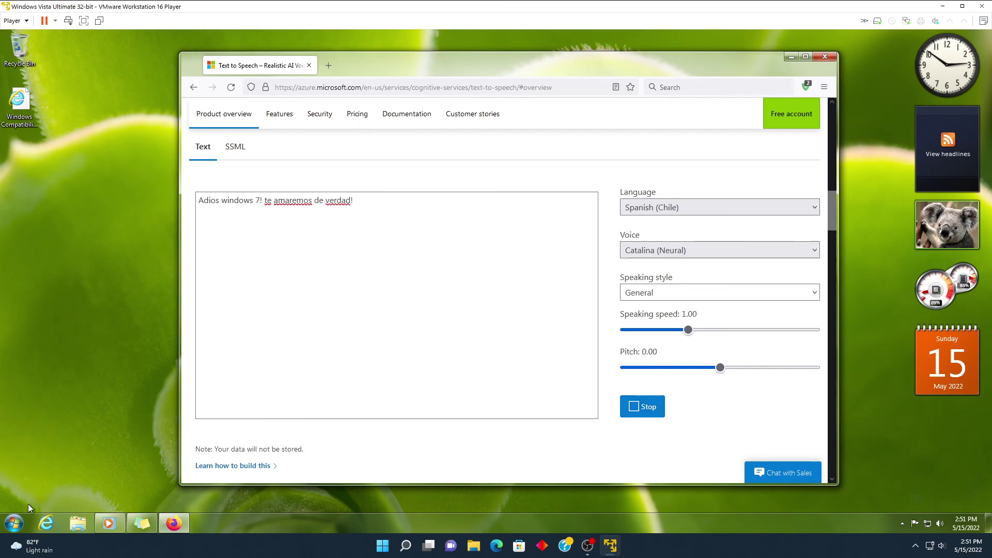
Step: Shut down the Windows 7 virtual machine from within the guest system
left_click(14, 524)
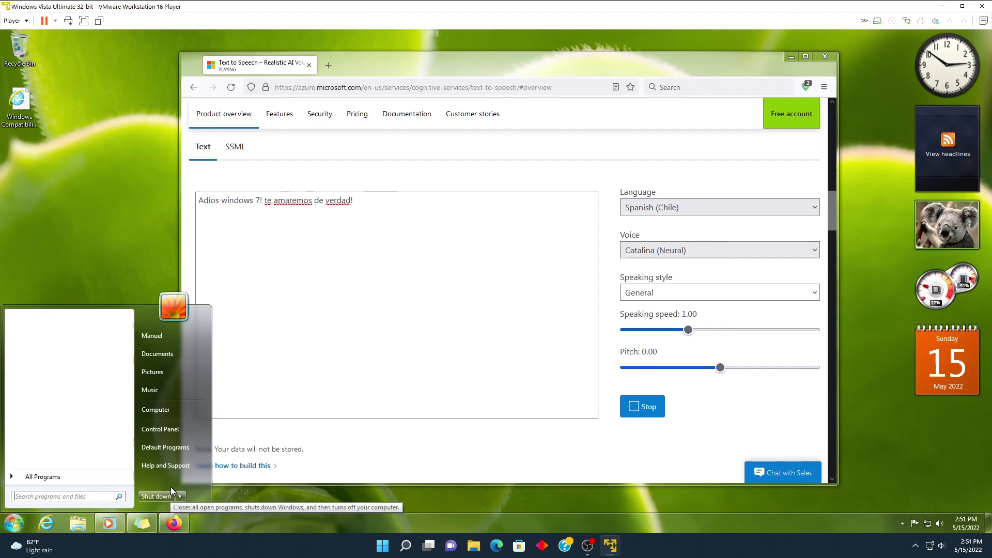
left_click(153, 494)
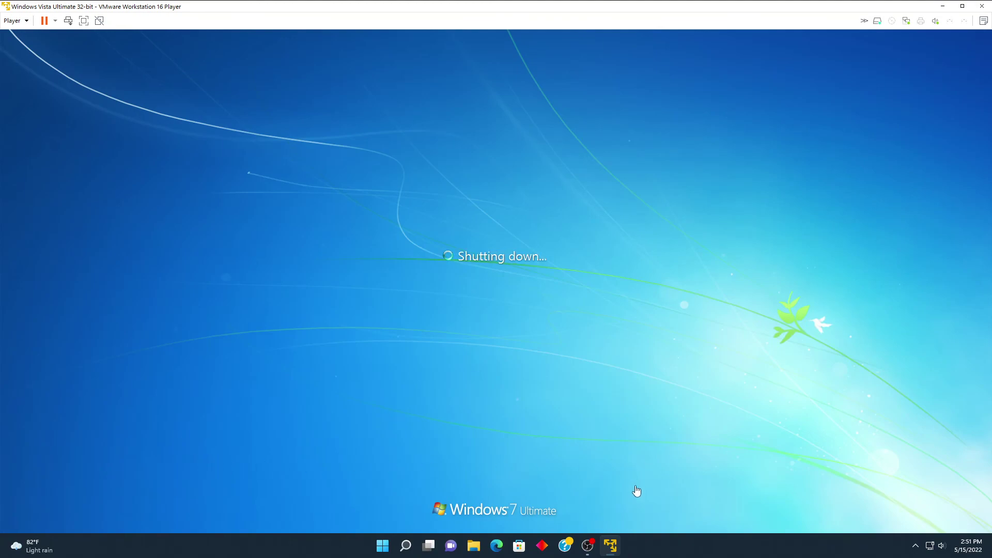
Step: Switch to OBS on the host computer to bring up its recording controls
left_click(588, 545)
left_click(588, 545)
left_click(589, 545)
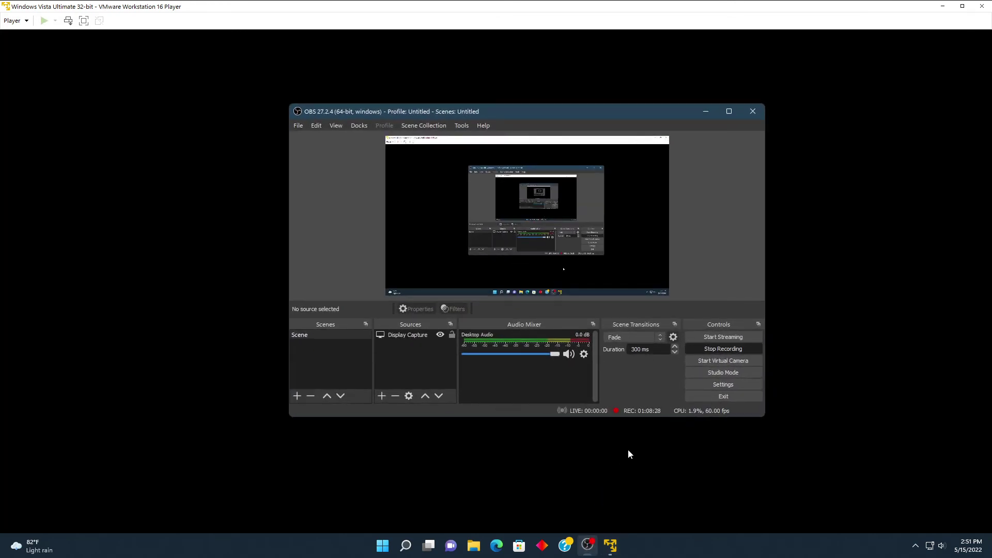